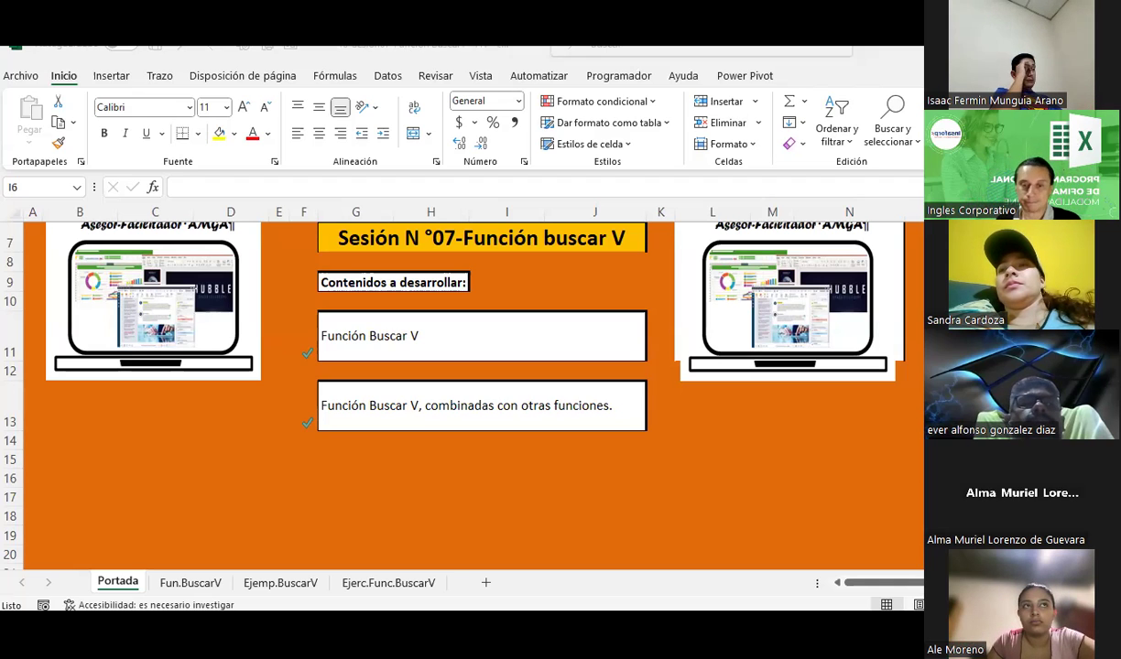
Step: Go to the Fun.BuscarV sheet and scroll up to its 'Función BUSCAR V' heading
left_click(202, 587)
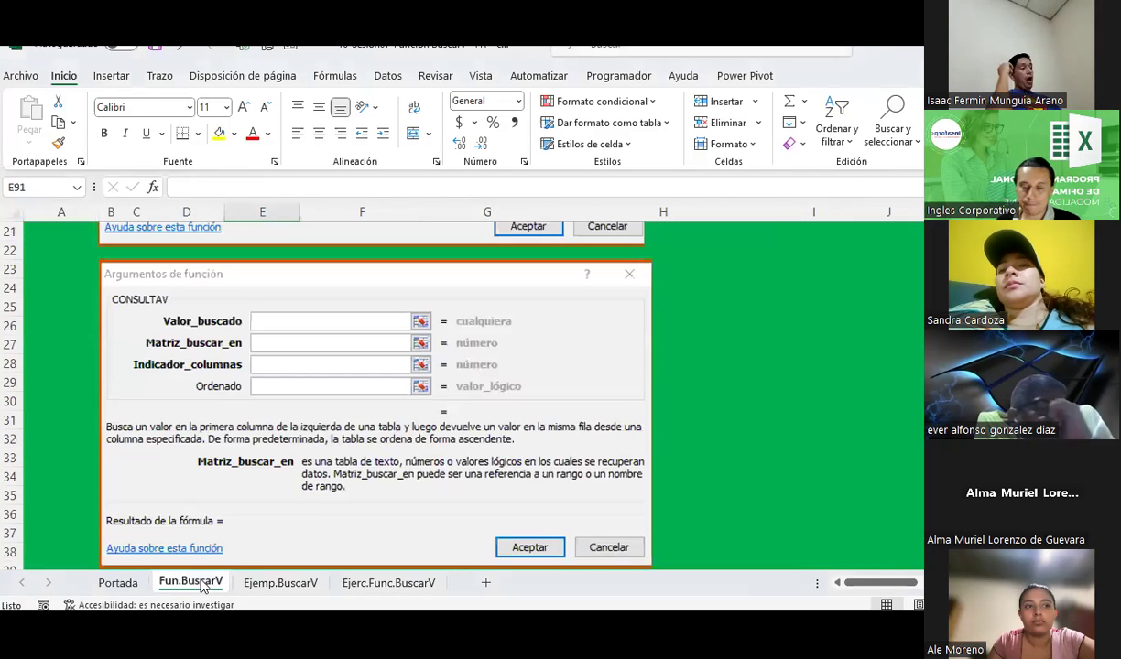
scroll(338, 388, "up", 5)
scroll(339, 388, "up", 1)
scroll(339, 388, "up", 1)
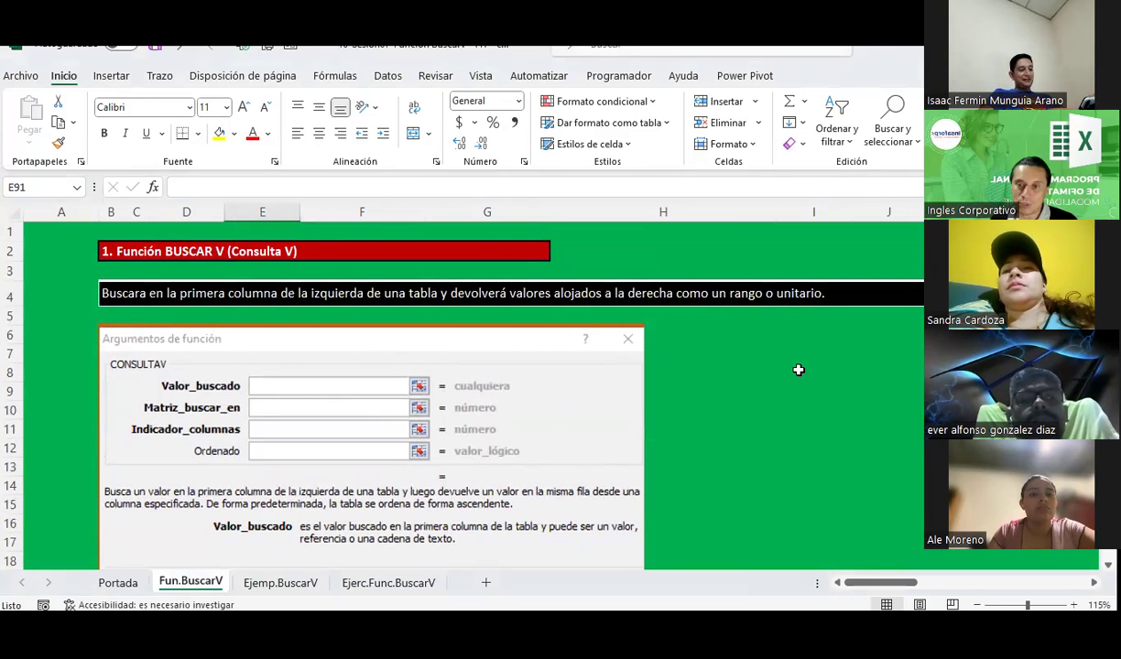
Step: Give I8:L13 a thick outside border and outline the corner cells I8 and L13
left_click_drag(798, 370, 1007, 487)
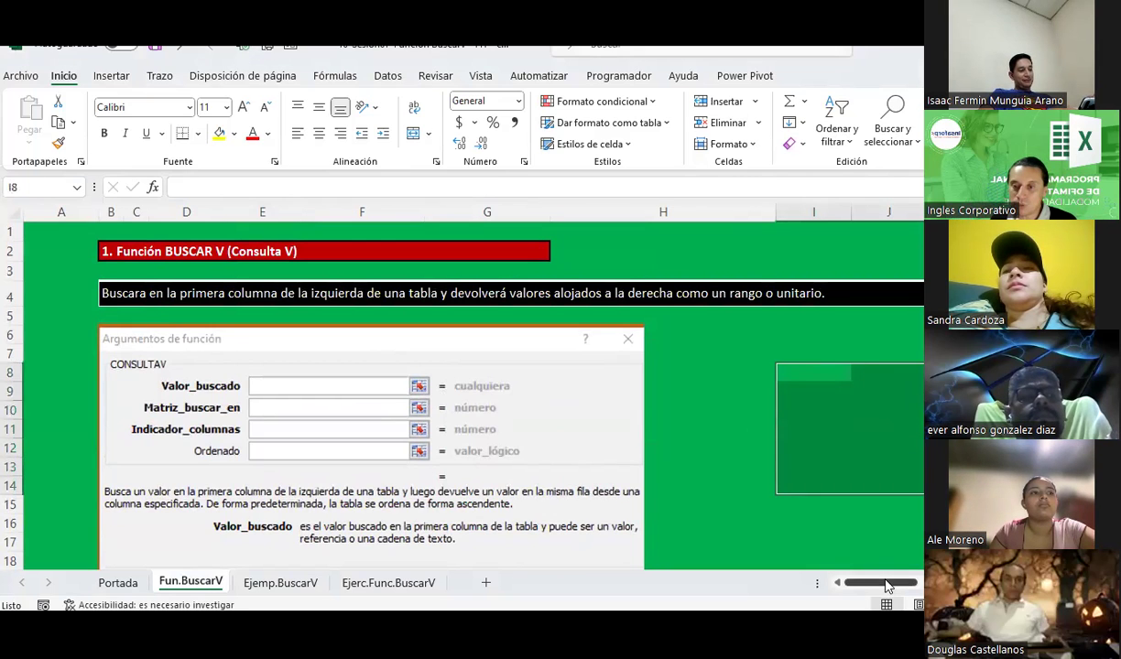
left_click_drag(884, 586, 892, 586)
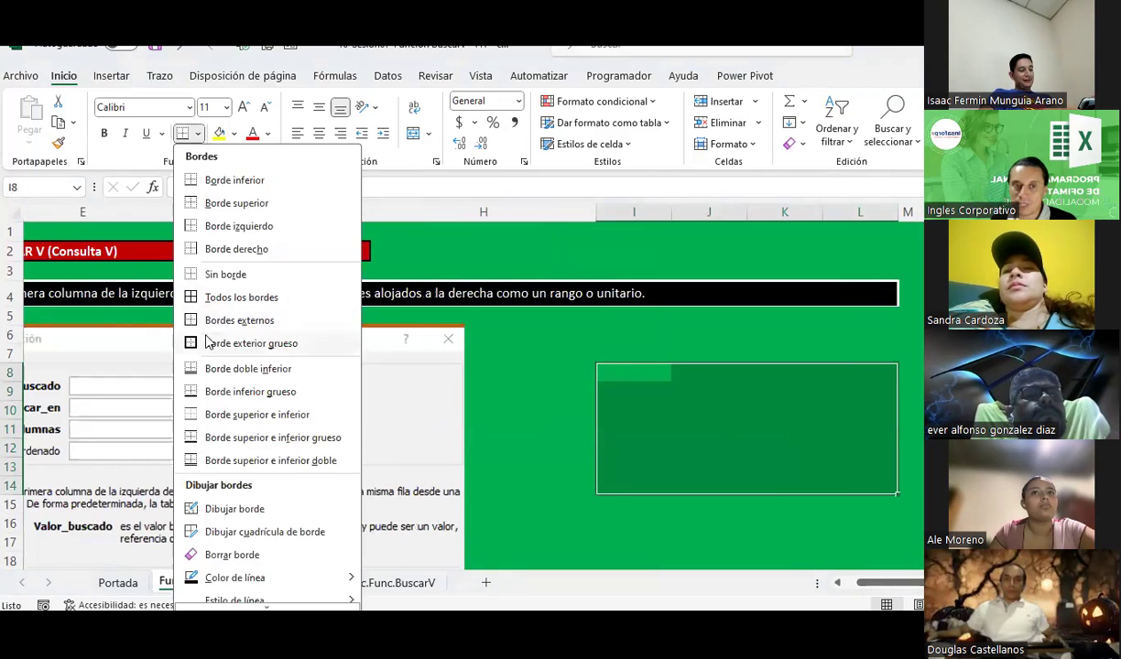
left_click(207, 355)
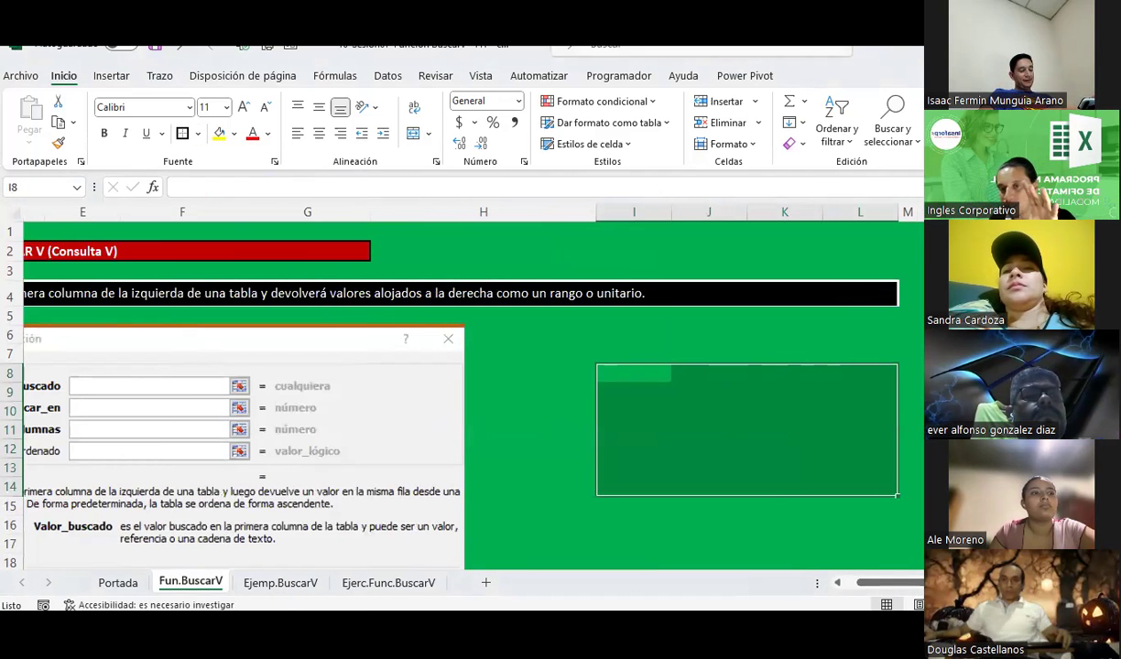
left_click(776, 371)
left_click(621, 375)
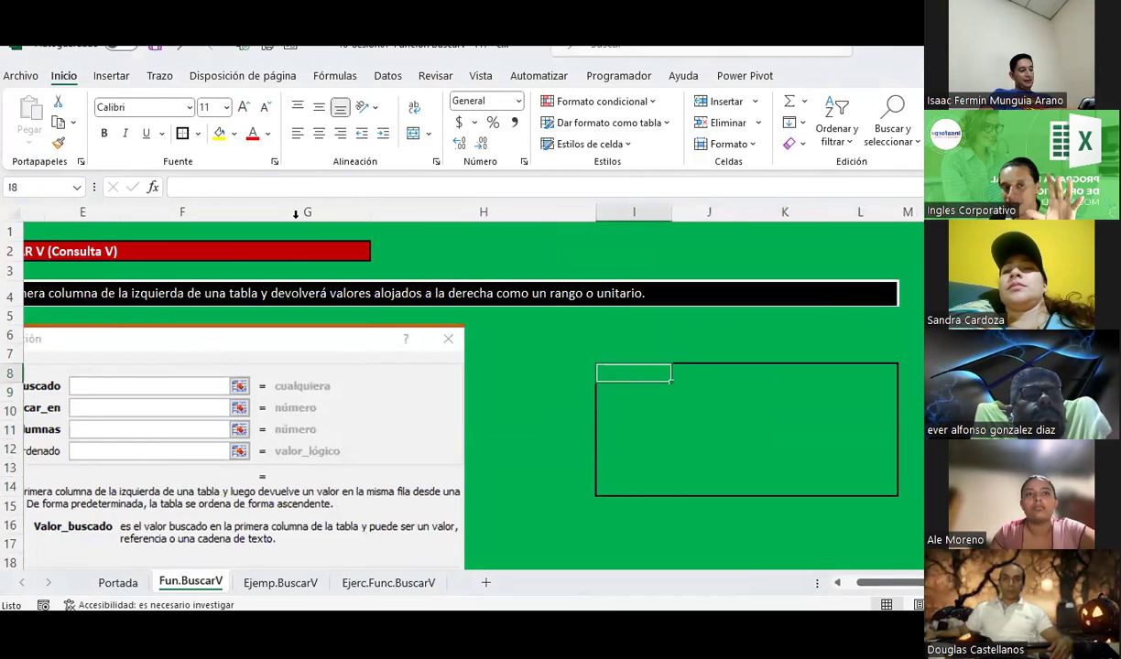
left_click(873, 490)
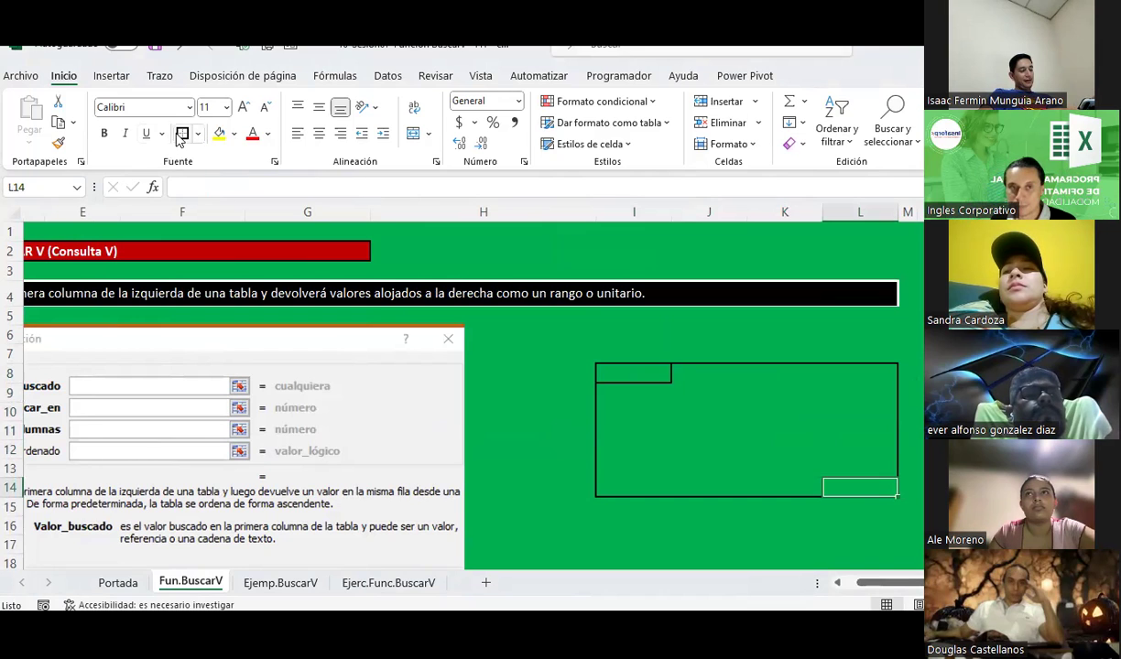
left_click(918, 378)
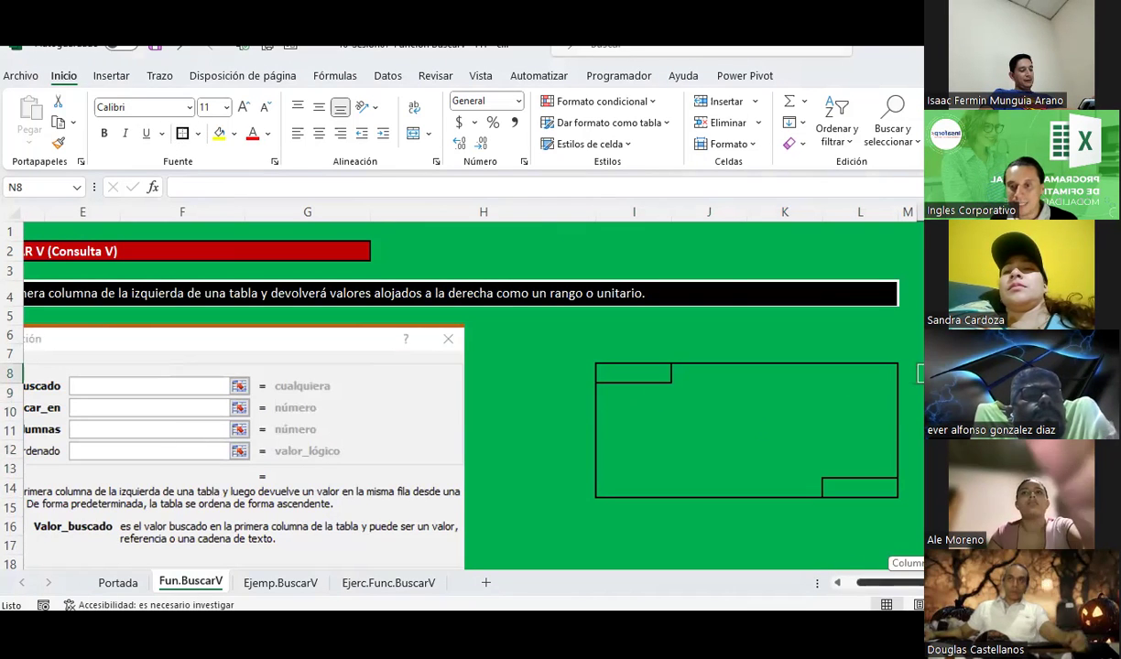
scroll(913, 590, "left", 3)
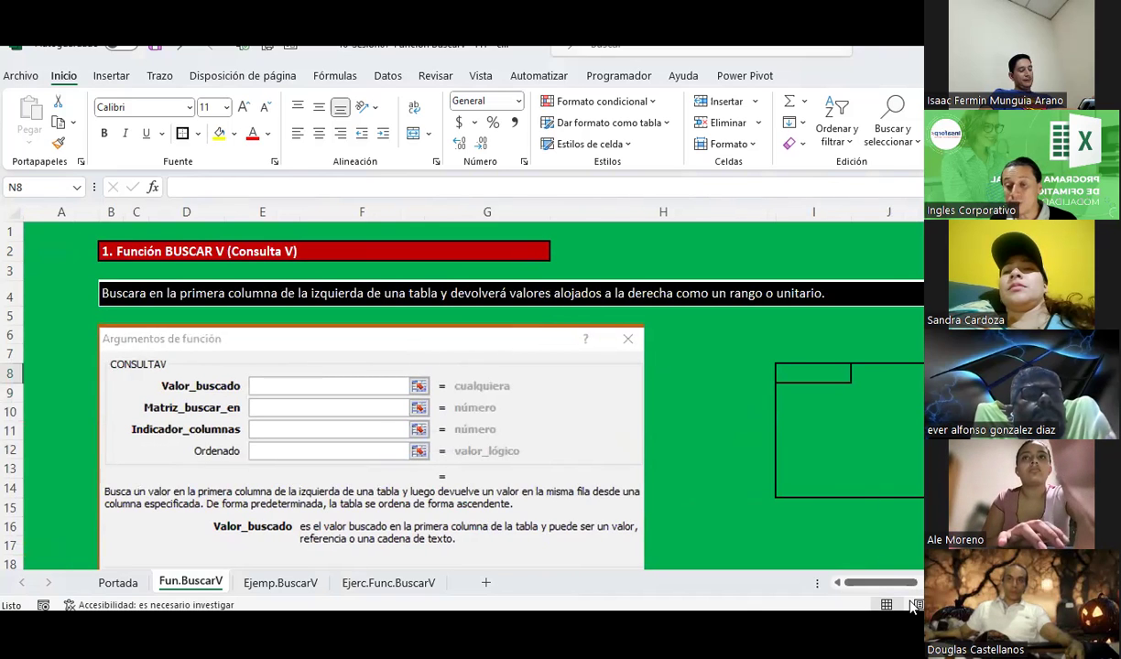
Step: Label the box's corner cells with the text I8 and L13
left_click_drag(893, 586, 909, 585)
left_click(565, 370)
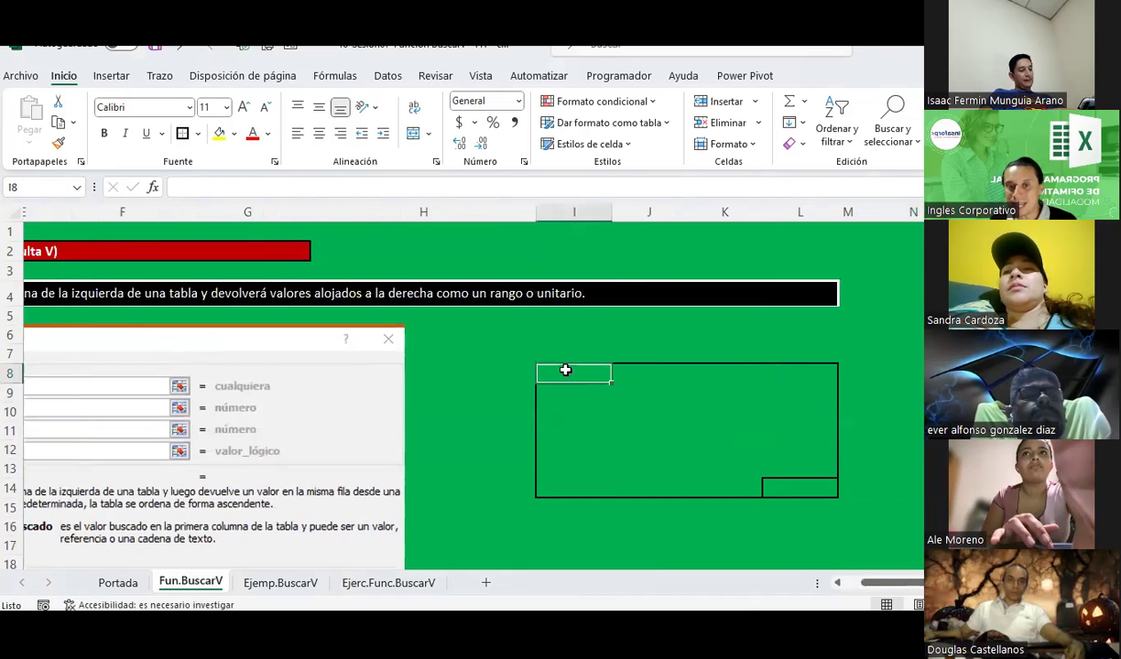
type("I8")
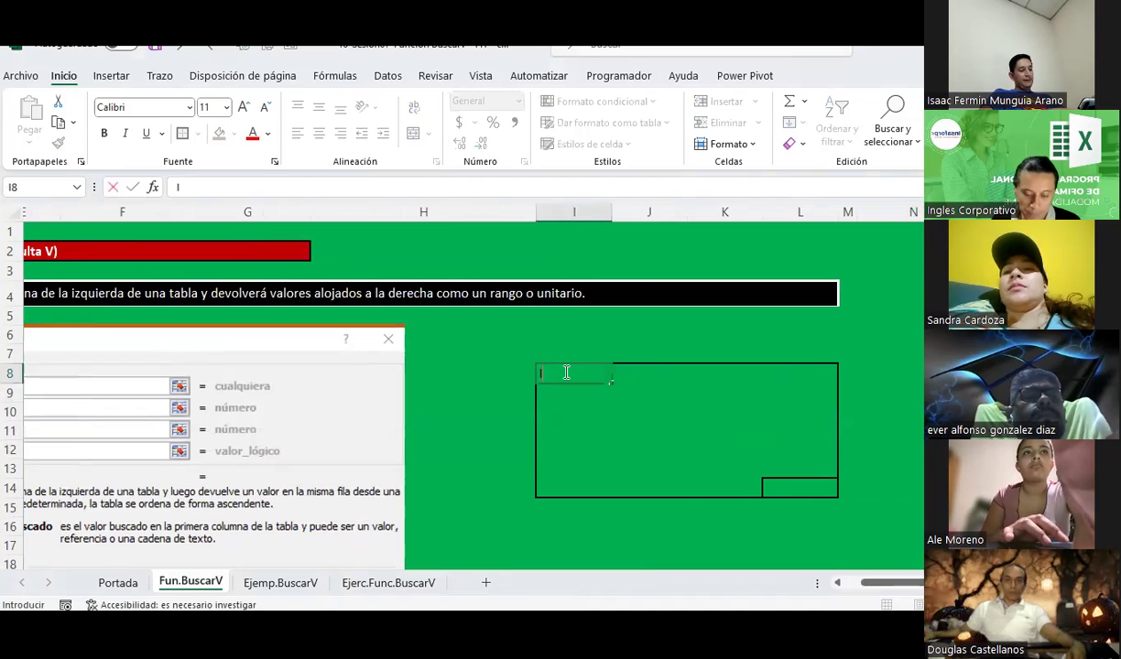
key("Return")
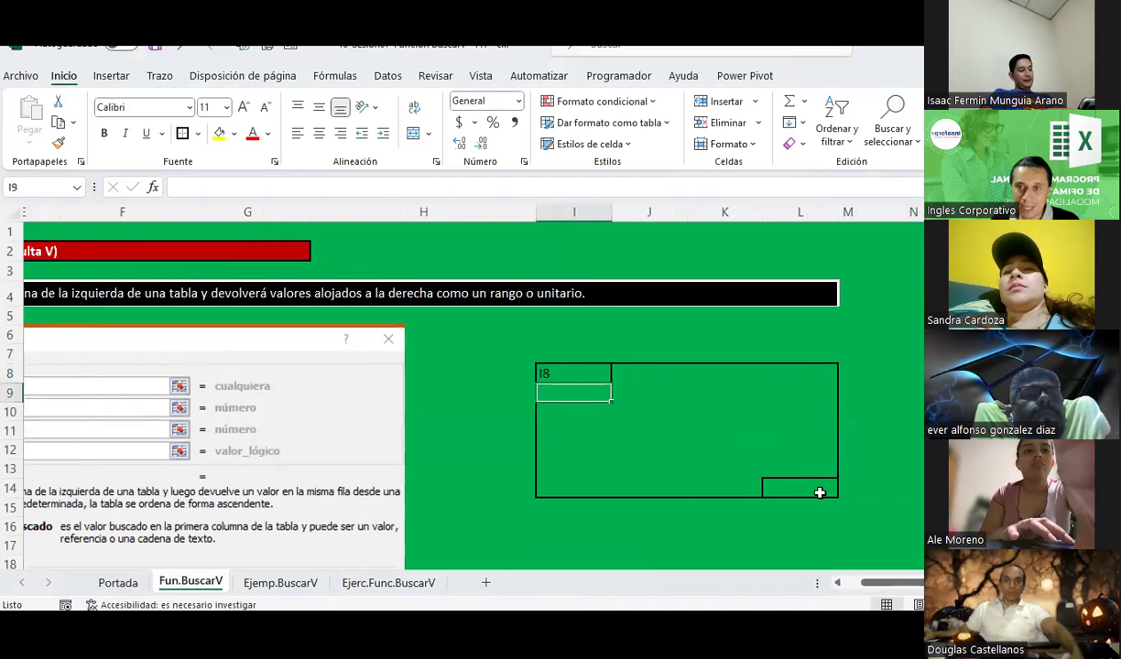
left_click(820, 493)
type("L13")
key("Return")
Step: Number the columns 1 to 4 across I7:L7 using 1 and a +1 formula filled right
left_click(563, 349)
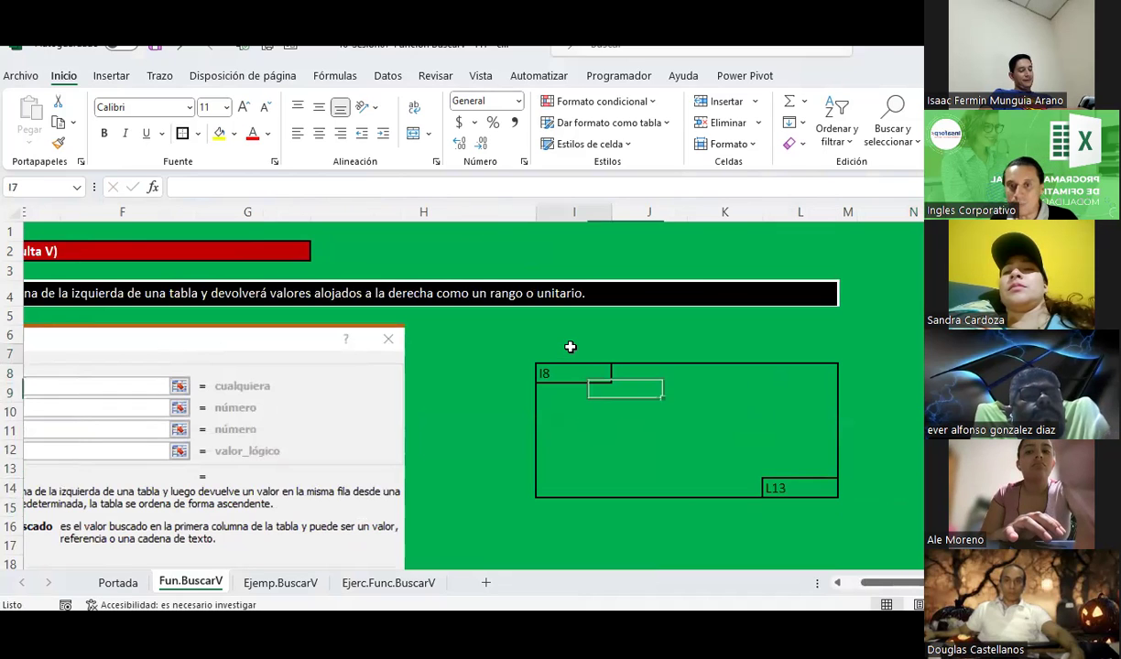
type("1")
key("Tab")
type("+")
left_click(569, 348)
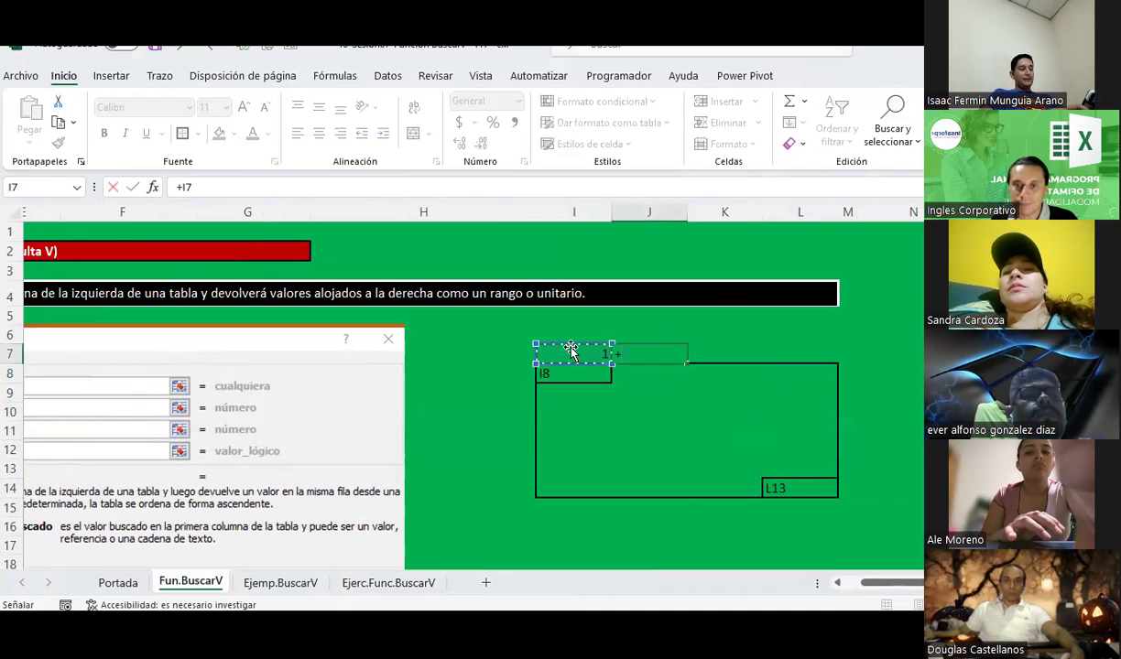
type("+1")
key("Return")
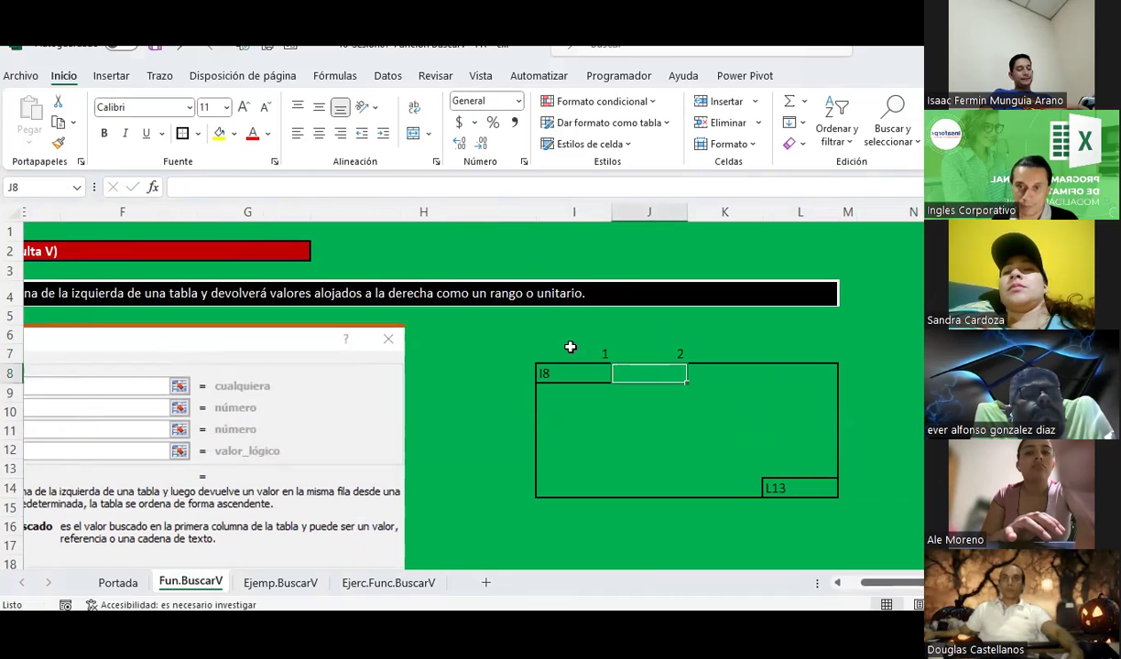
left_click(660, 353)
left_click_drag(686, 363, 825, 363)
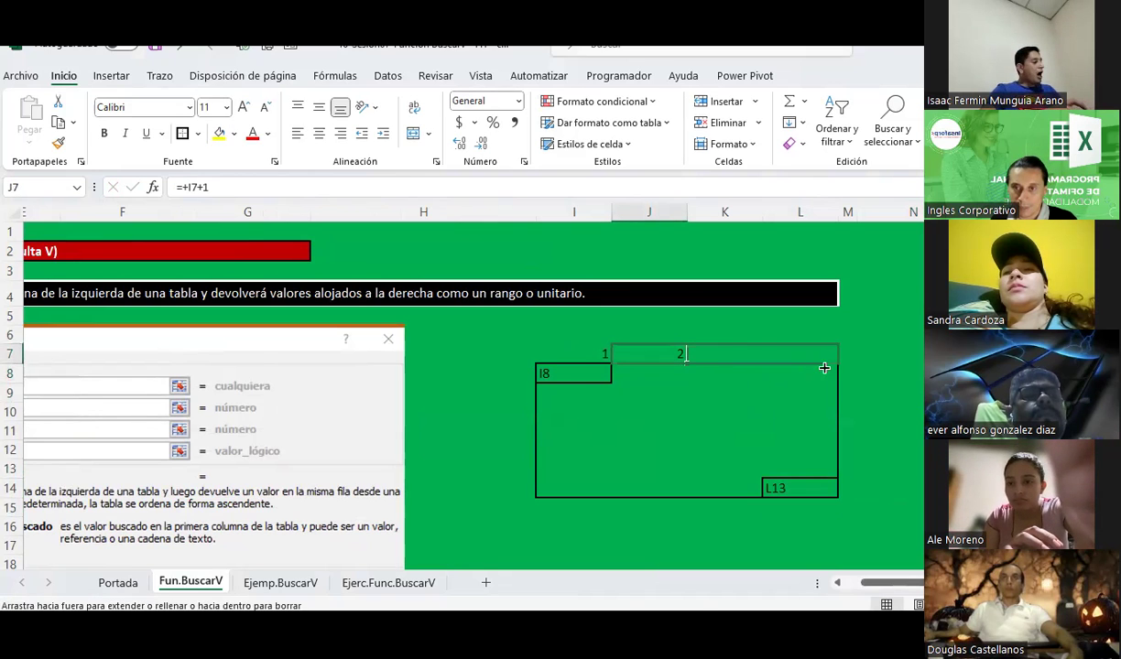
left_click_drag(574, 355, 774, 356)
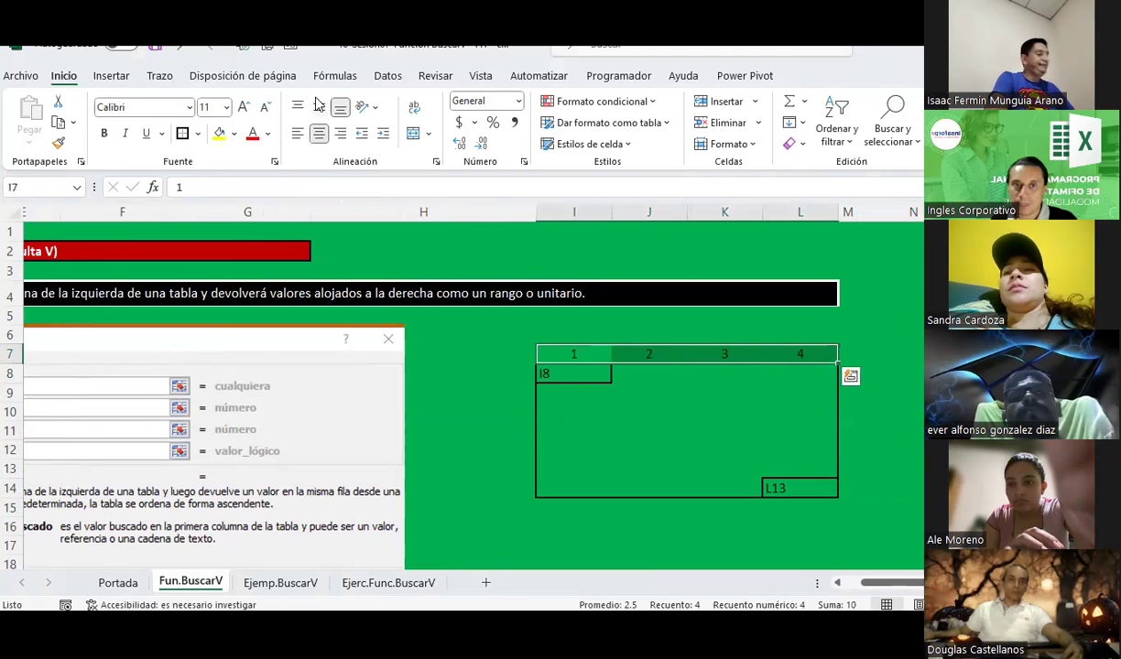
left_click(527, 428)
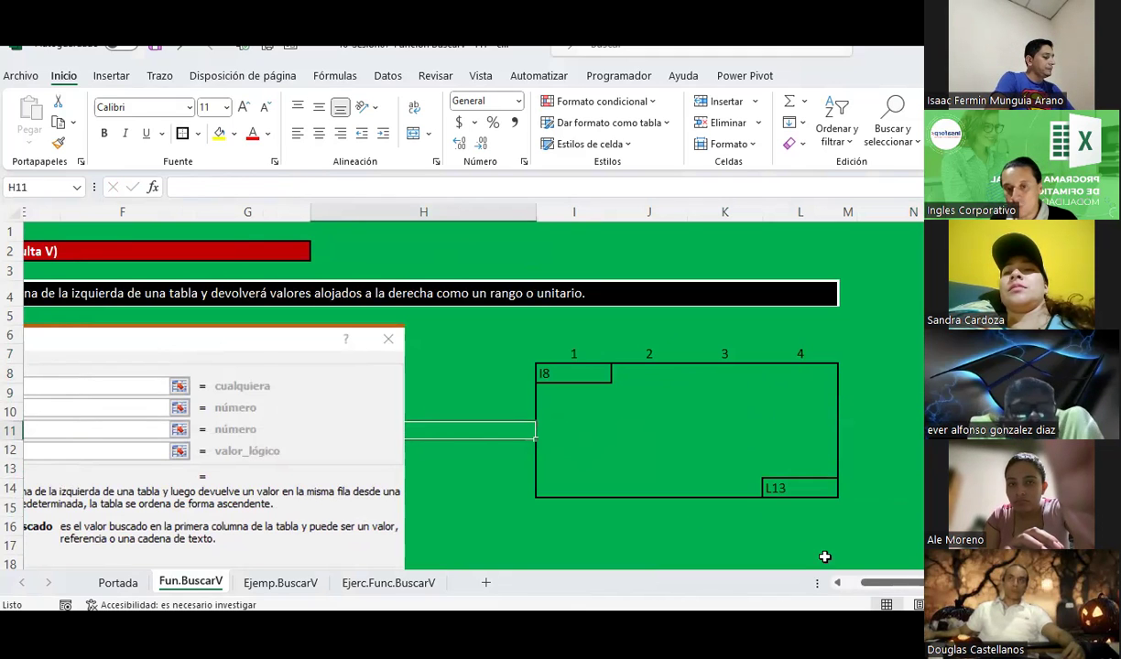
left_click_drag(912, 582, 898, 583)
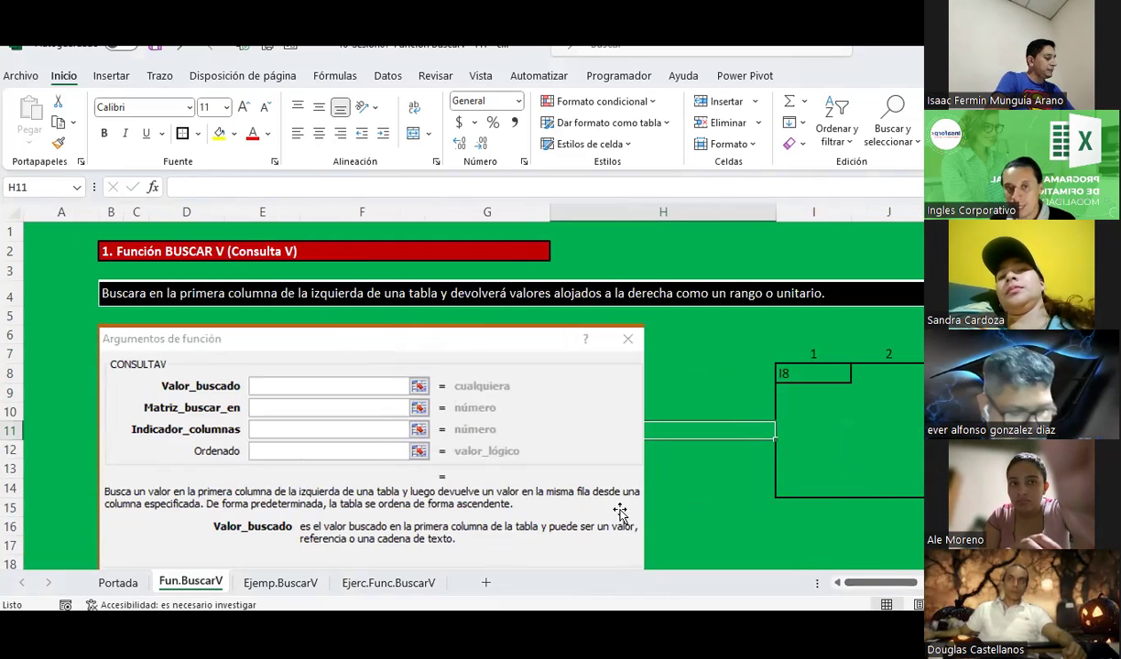
left_click(344, 387)
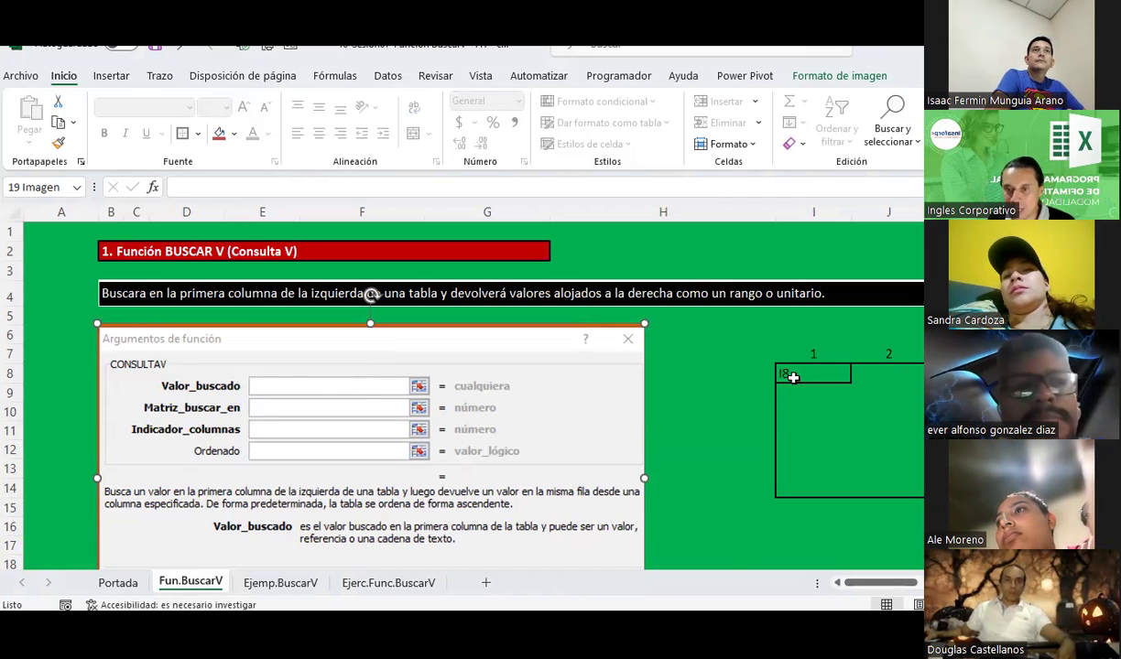
left_click(793, 377)
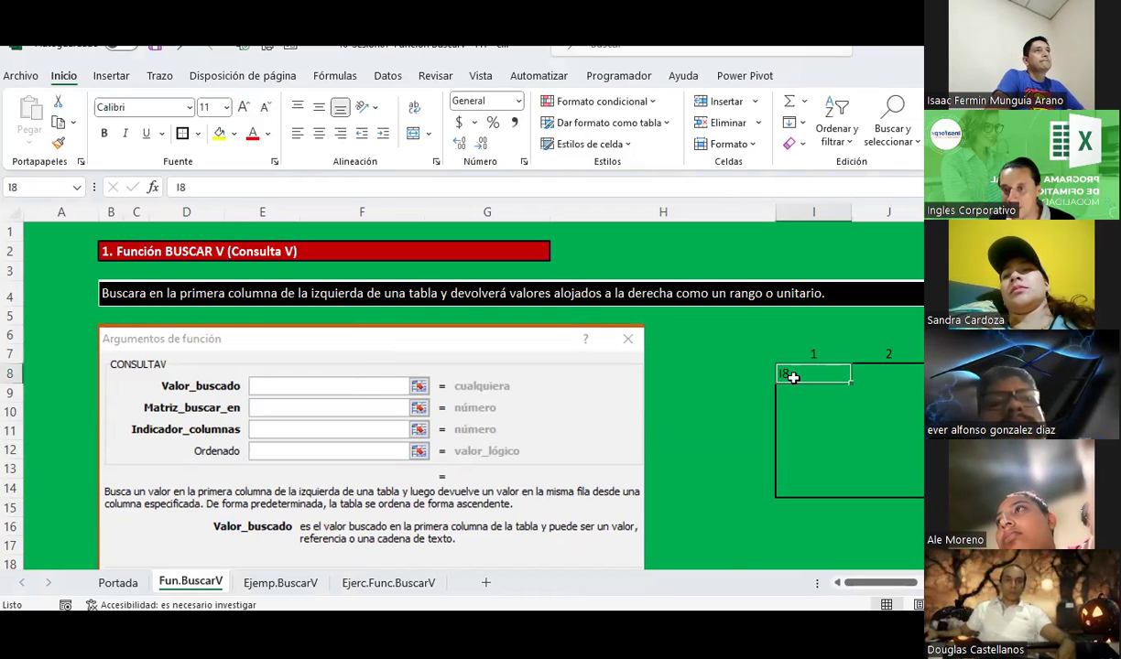
left_click(1037, 488)
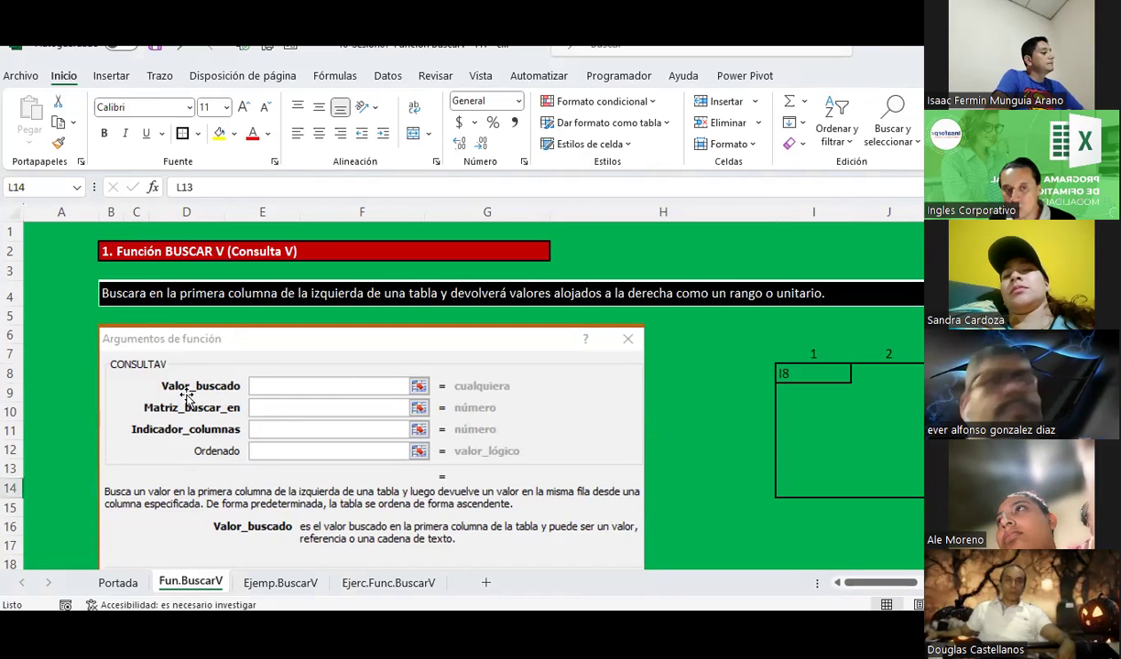
left_click_drag(818, 376, 888, 490)
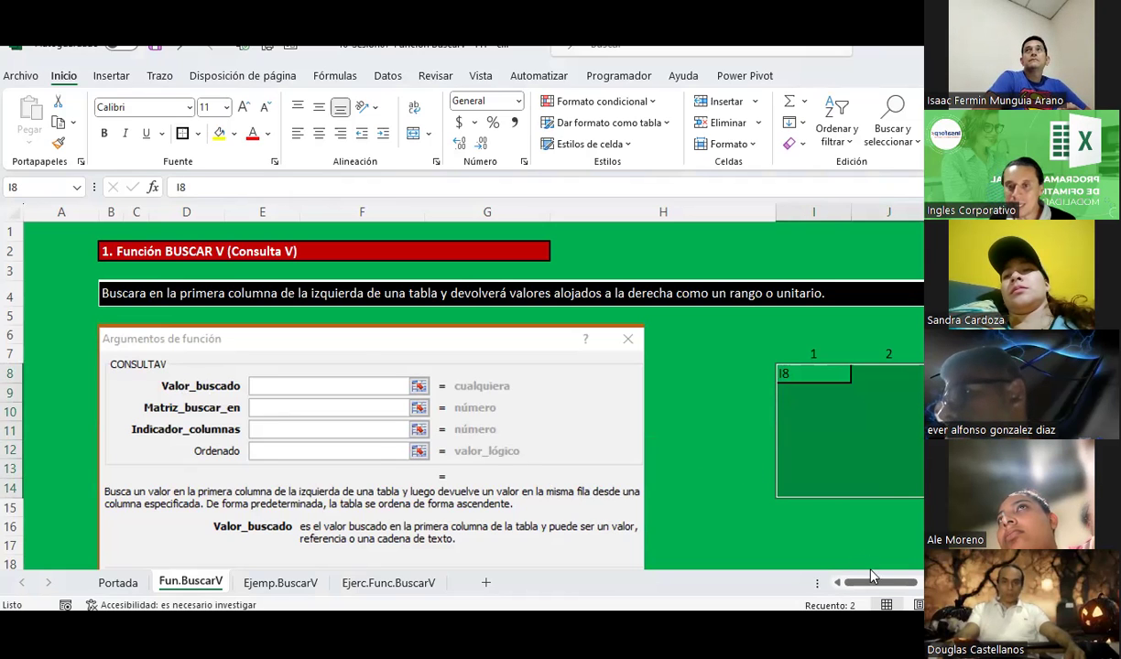
left_click_drag(881, 586, 888, 589)
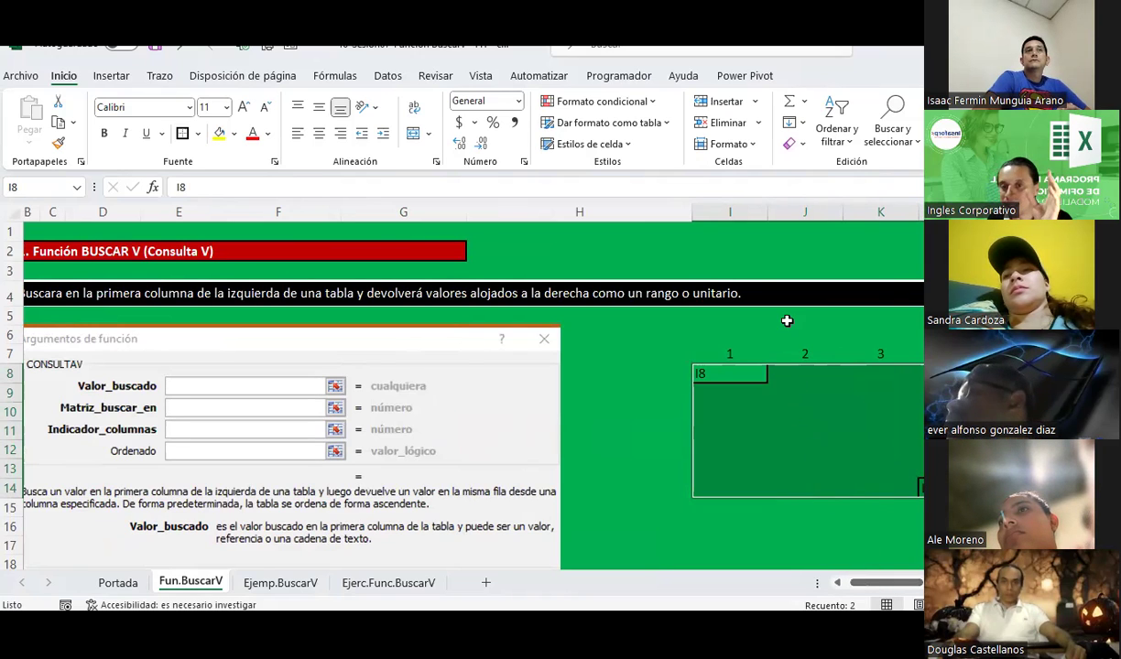
Step: Enter the heading Apellido in K8, fixing a mistyped first attempt
left_click(878, 372)
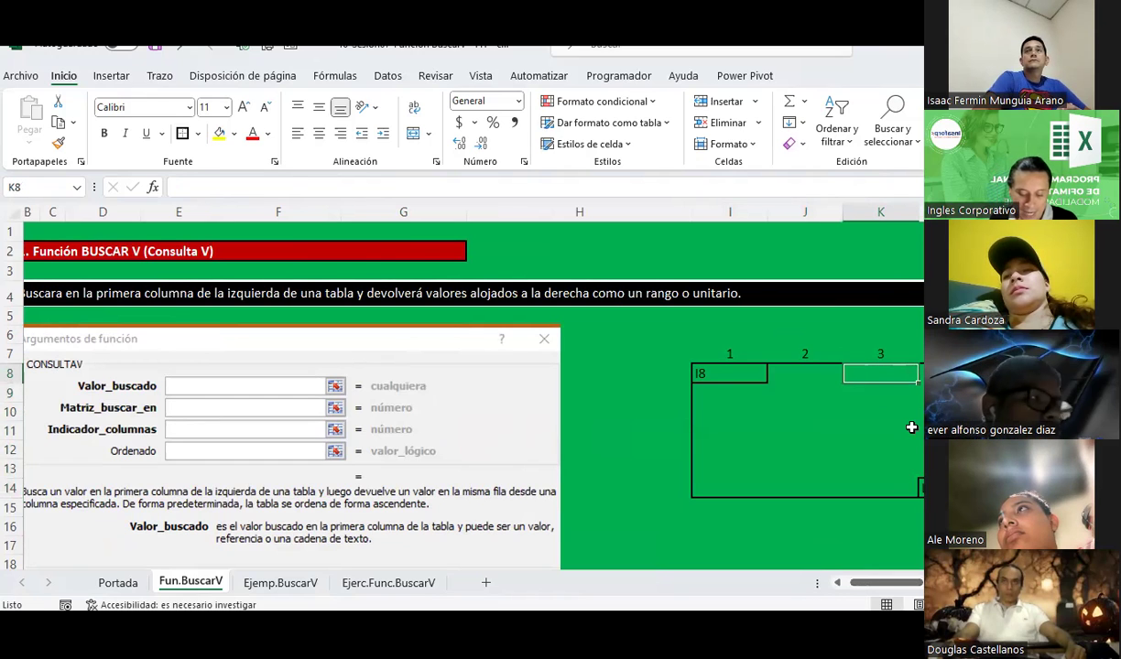
type("aPELL")
key("BackSpace")
key("BackSpace")
key("BackSpace")
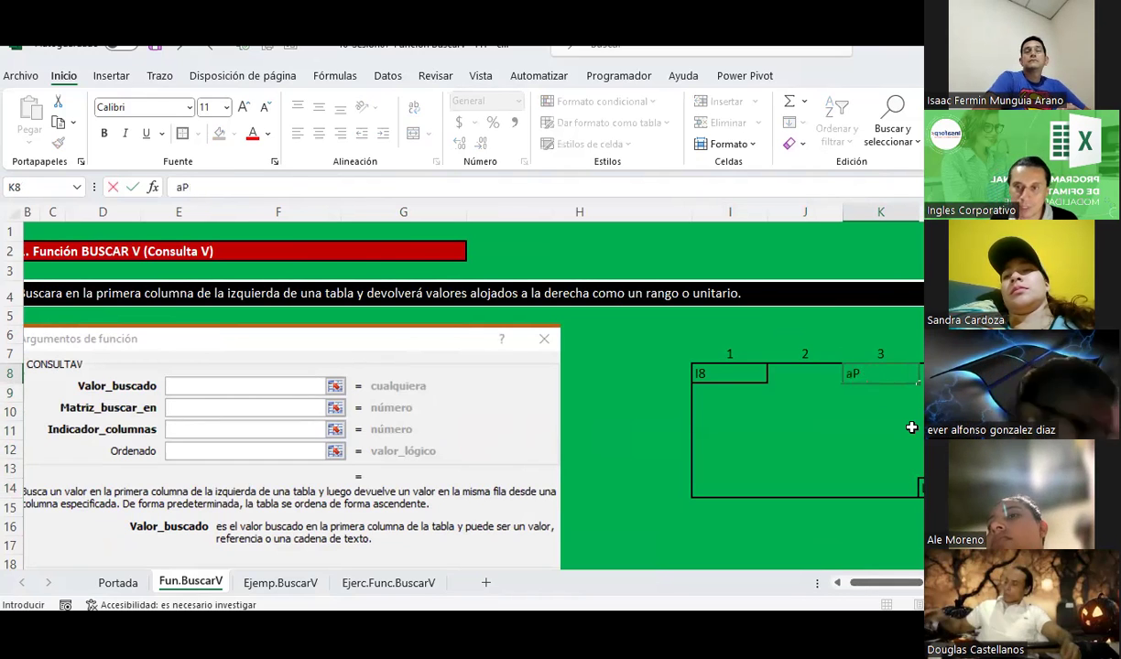
key("BackSpace")
key("BackSpace")
type("Apelli")
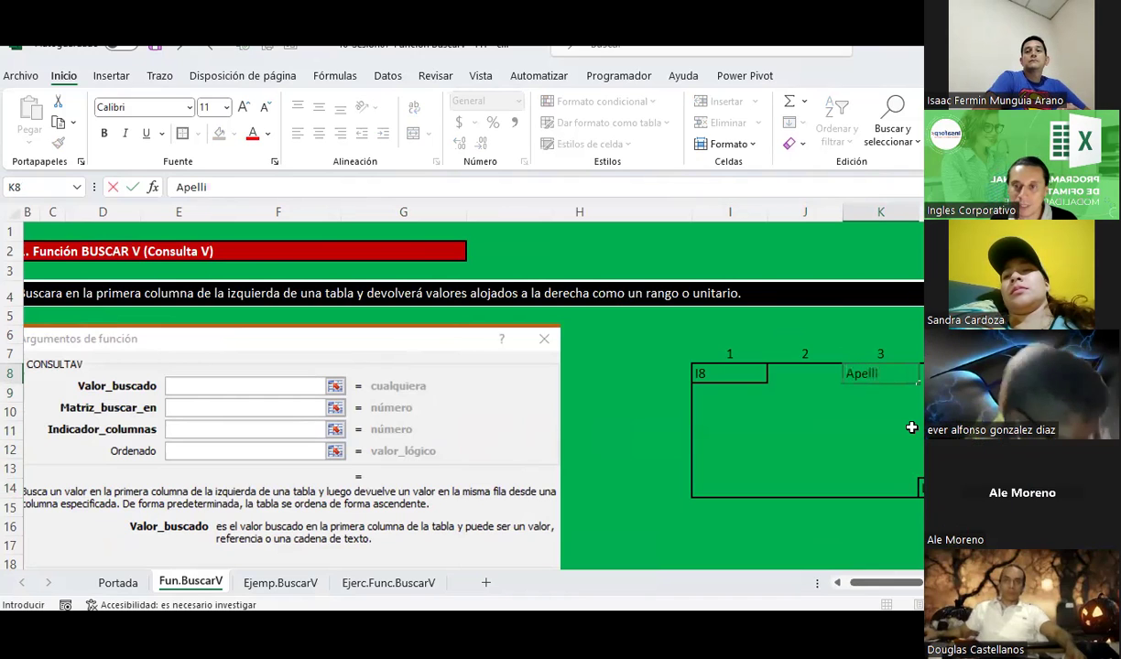
type("do")
key("Return")
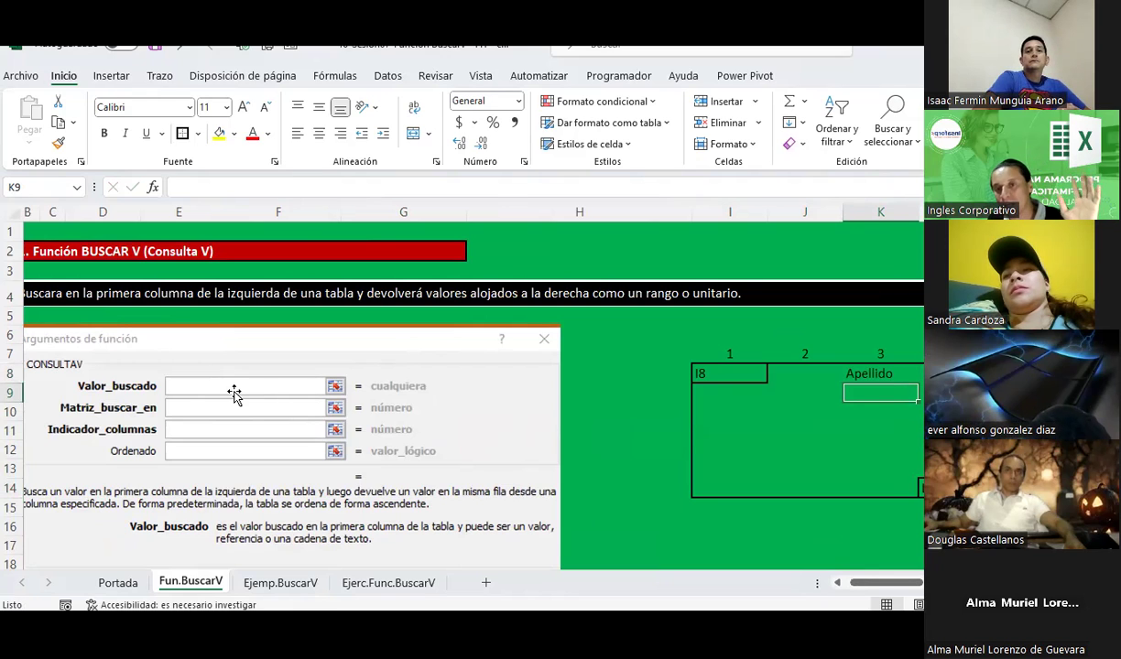
left_click(716, 370)
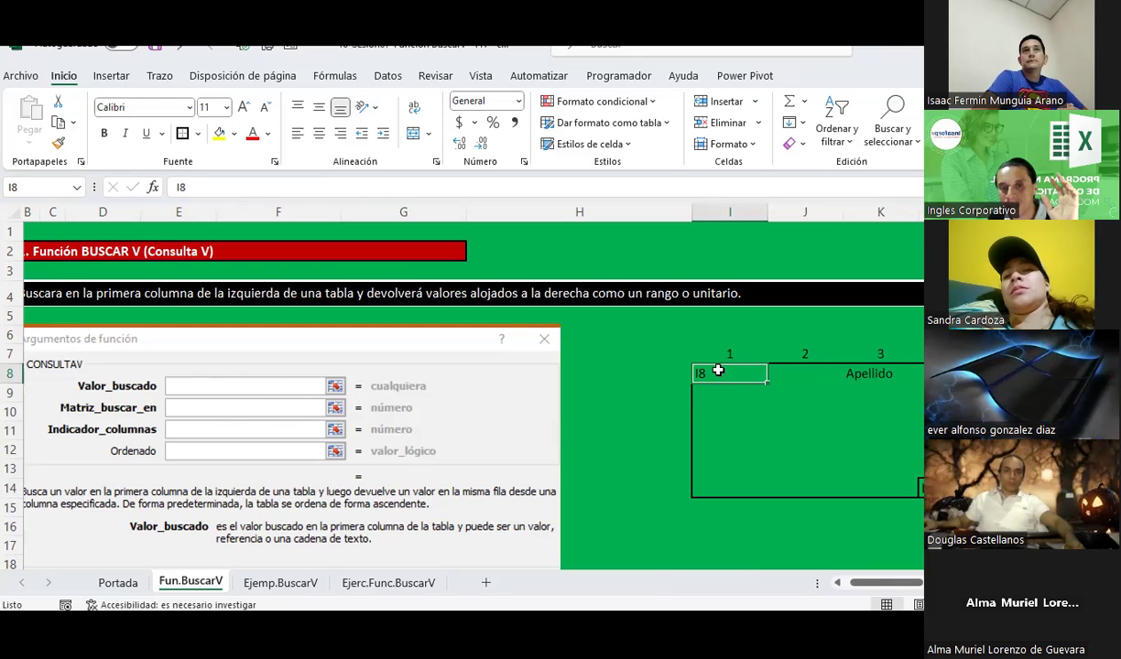
left_click_drag(724, 374, 728, 488)
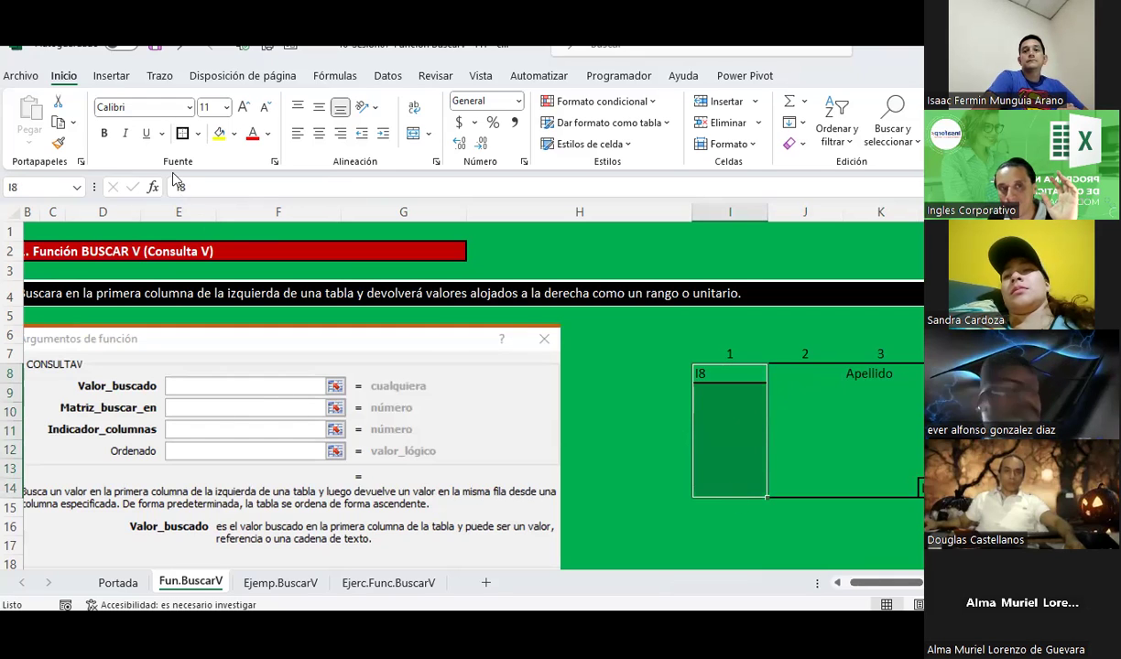
left_click(722, 331)
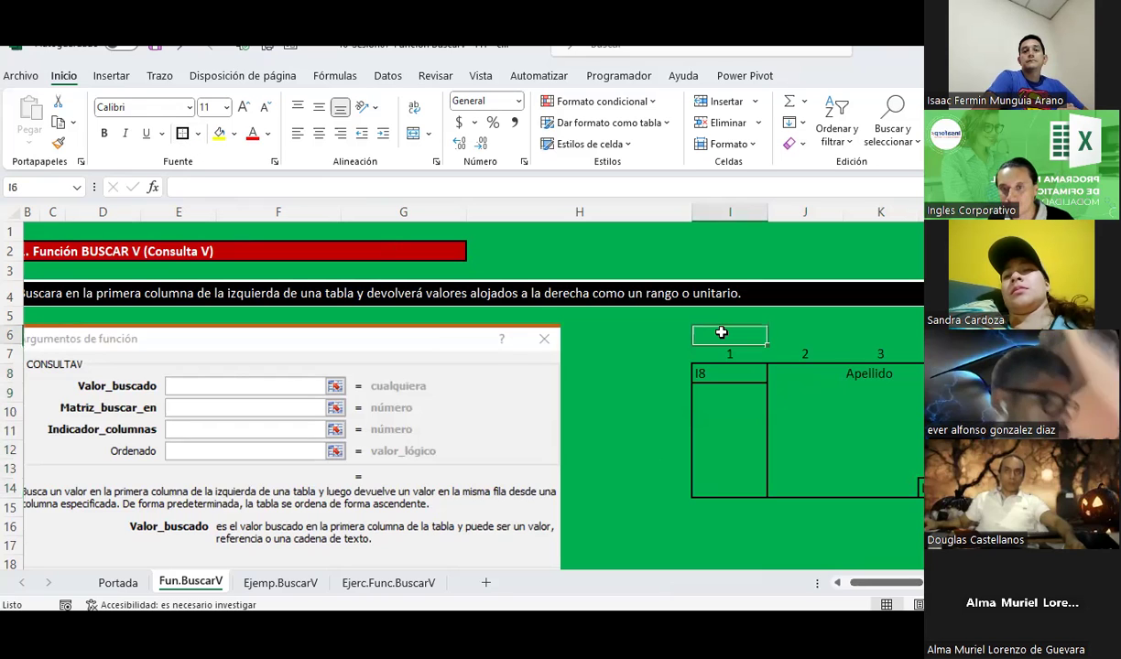
mouse_move(718, 374)
left_mouse_down()
mouse_move(906, 387)
mouse_move(920, 490)
left_mouse_up()
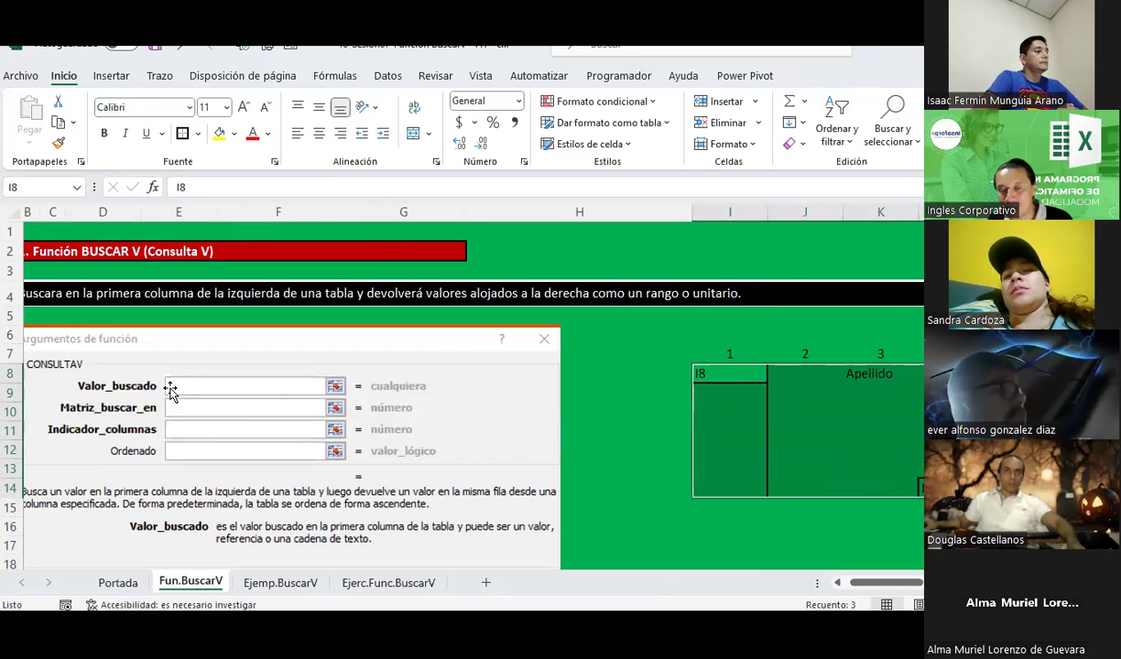
left_click(189, 433)
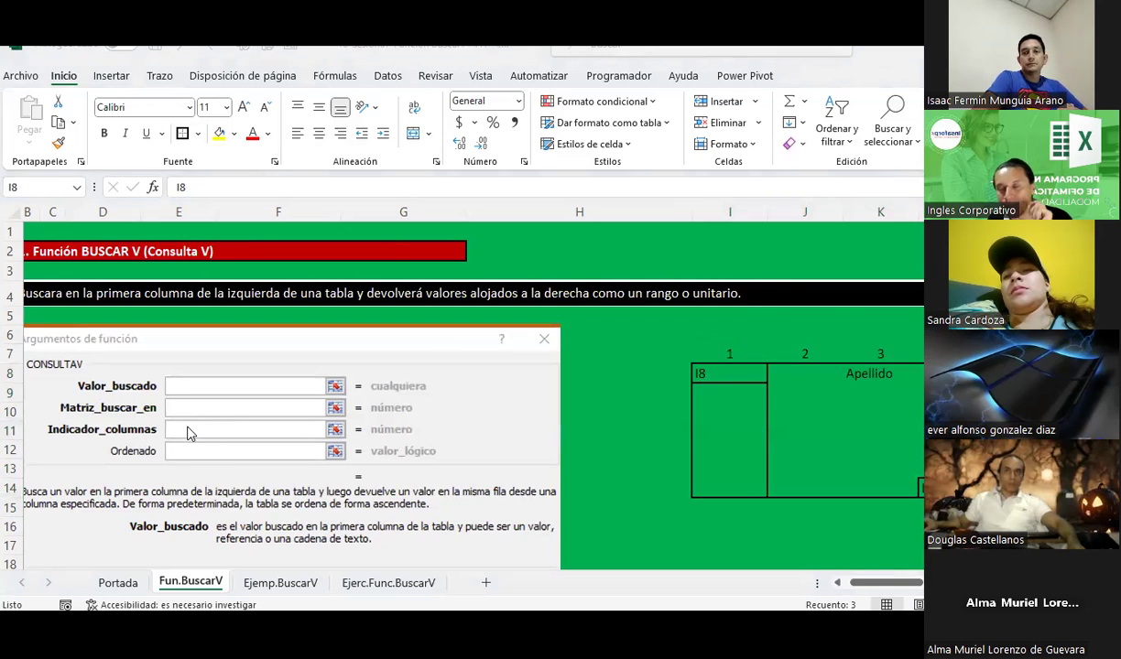
Step: Overwrite K8 with Gonzalez and enter the code Cod.0001 in I9
left_click(866, 372)
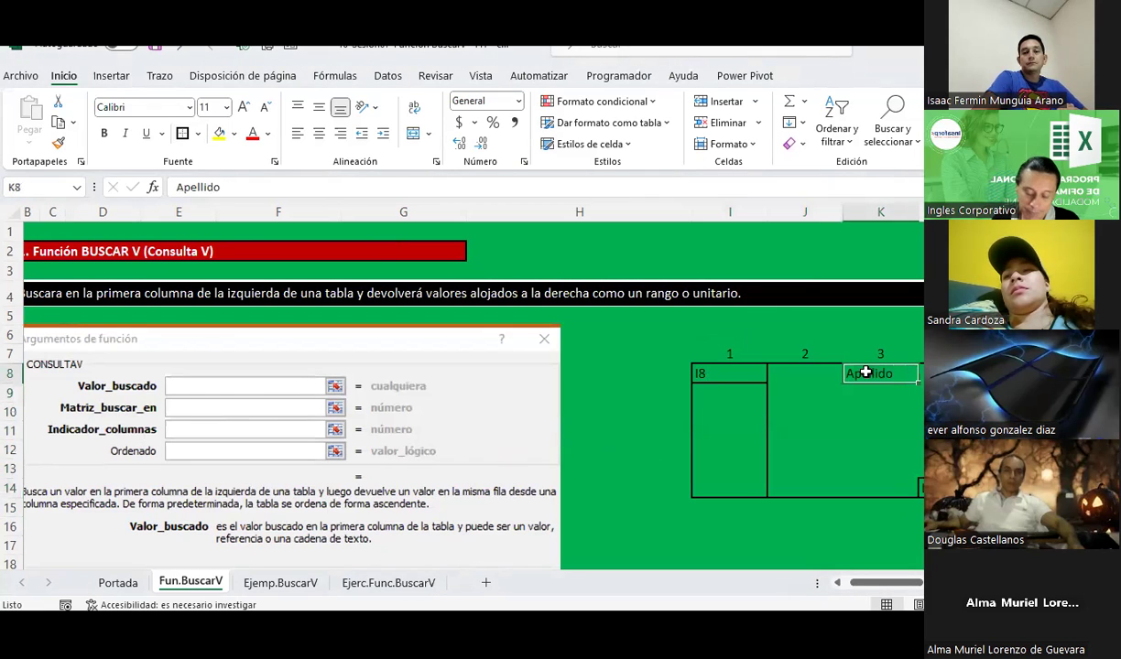
type("Gonzalez")
key("Return")
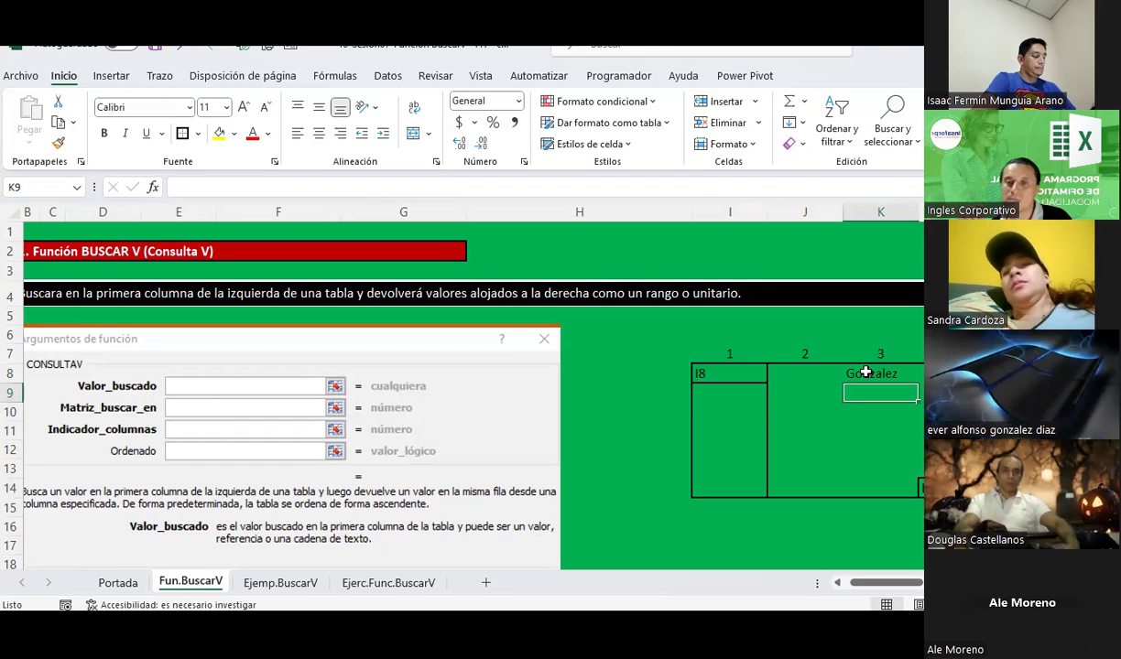
left_click(728, 372)
left_click(718, 395)
type("Cod.0001")
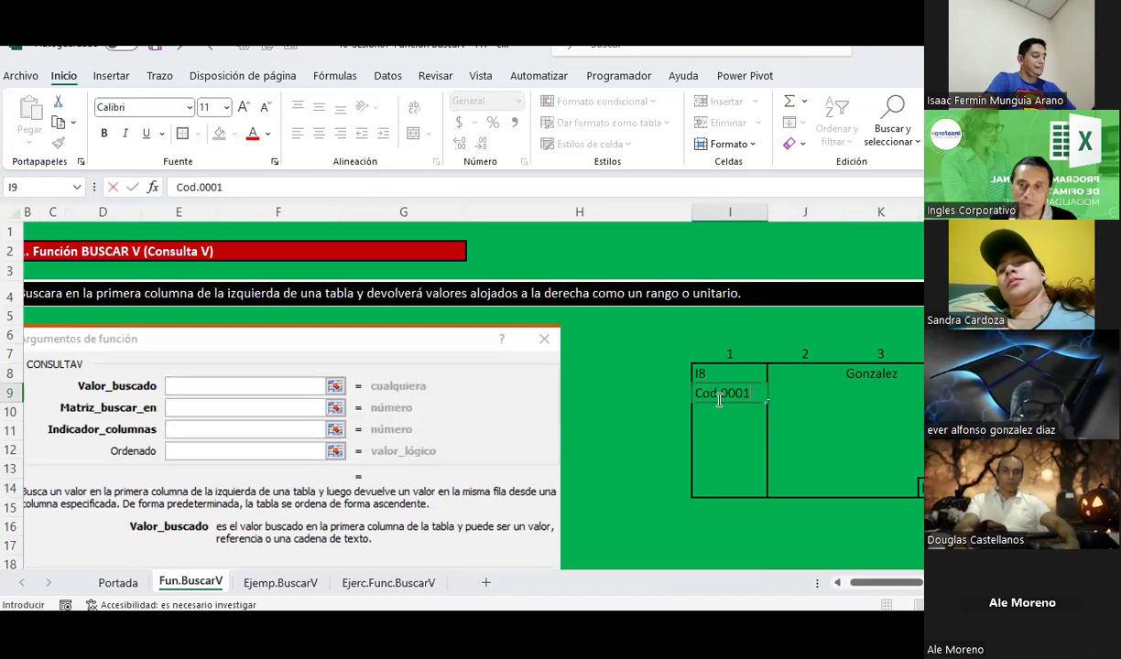
key("Return")
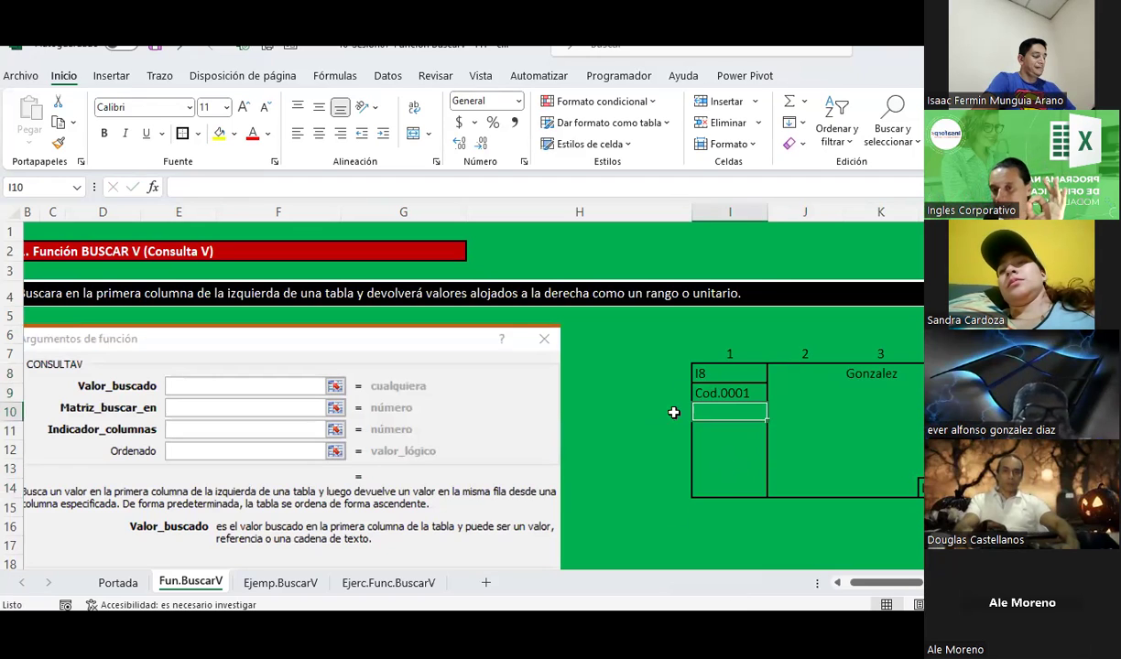
left_click(724, 393)
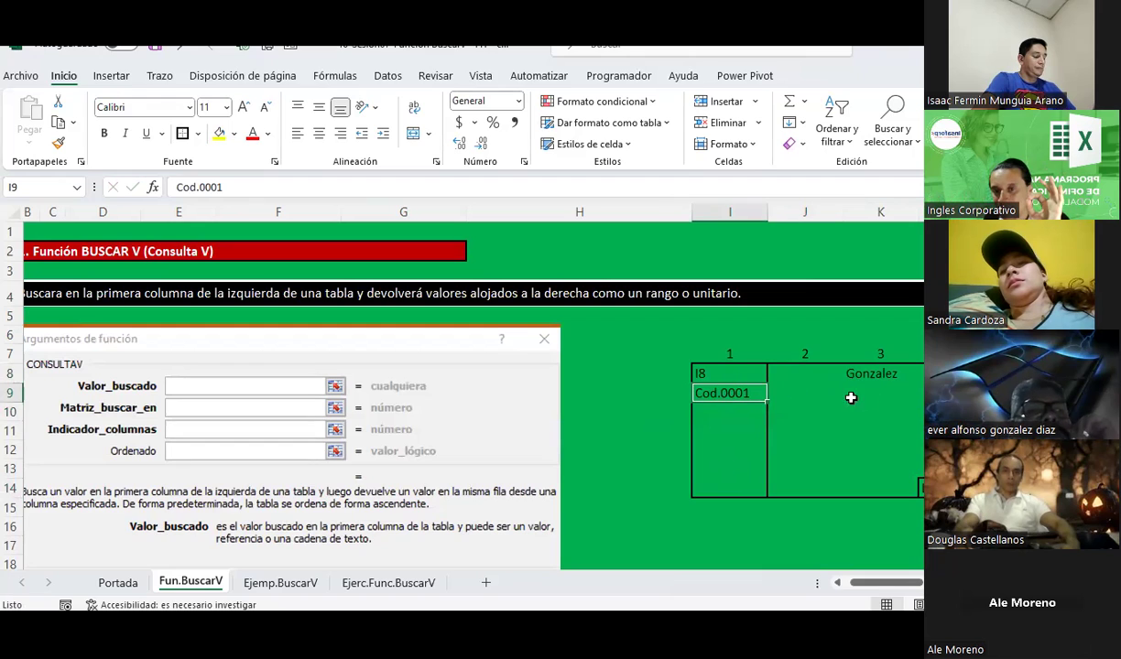
left_click(880, 397)
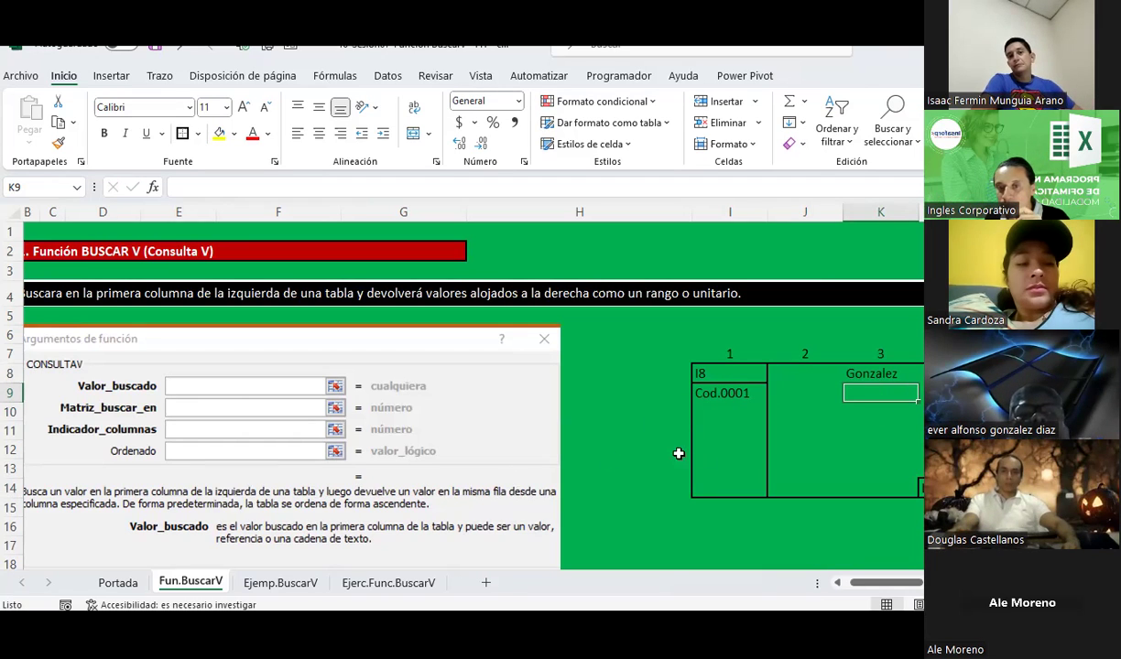
Step: Enter Gonzalez in K9 and change K8 to the spelling Gonzales
left_click(716, 406)
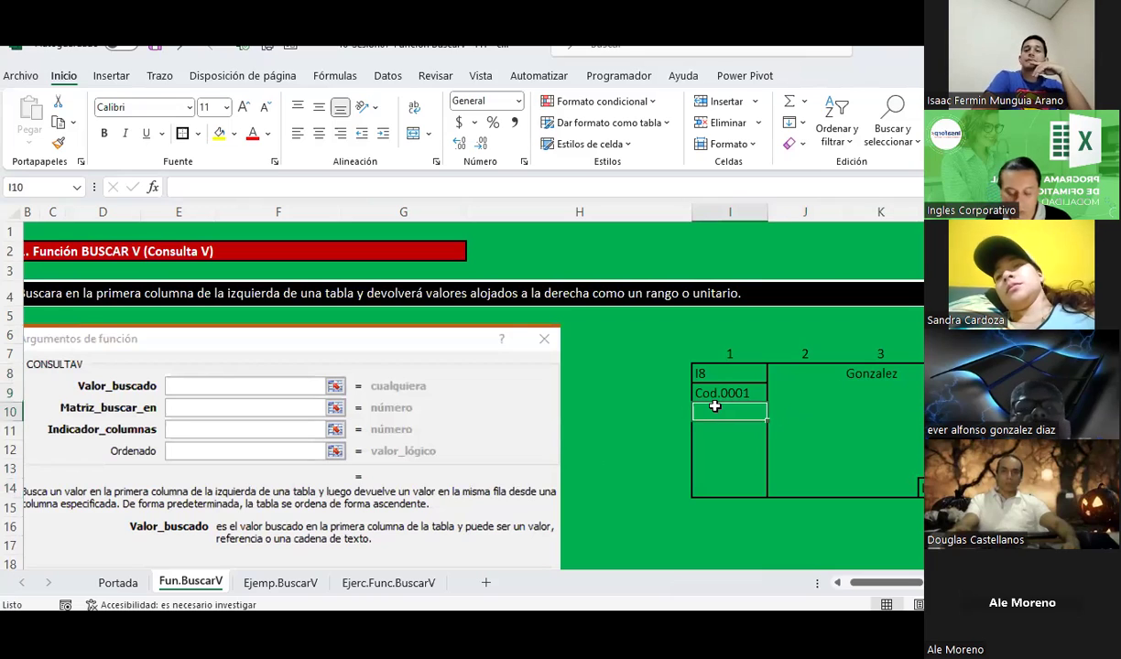
type("0001")
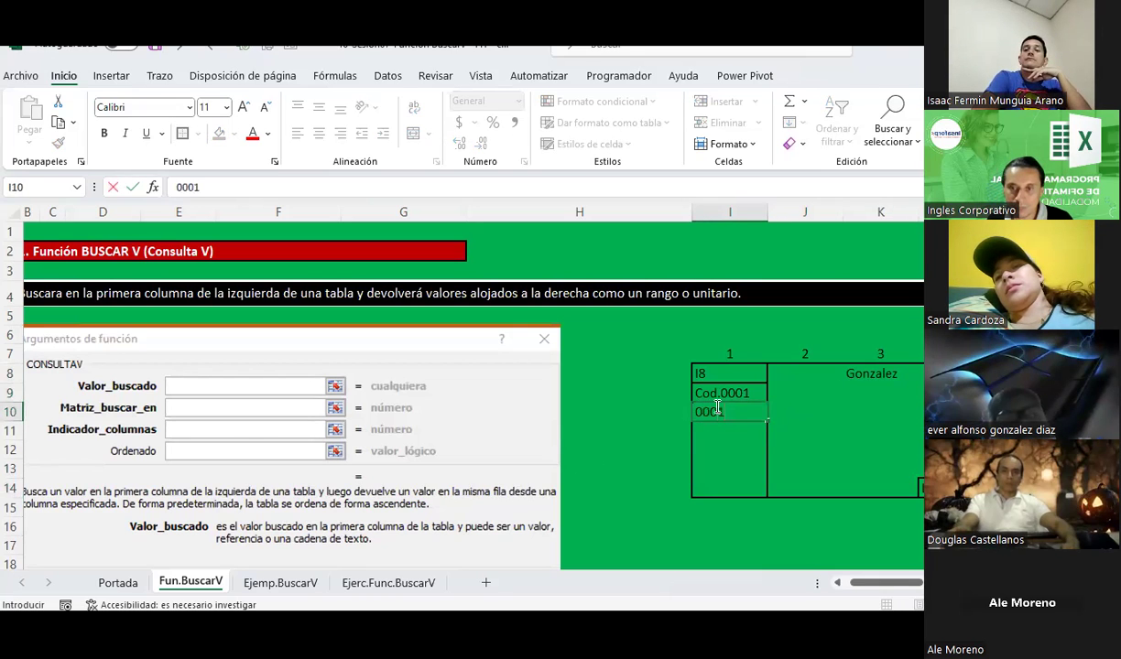
key("Escape")
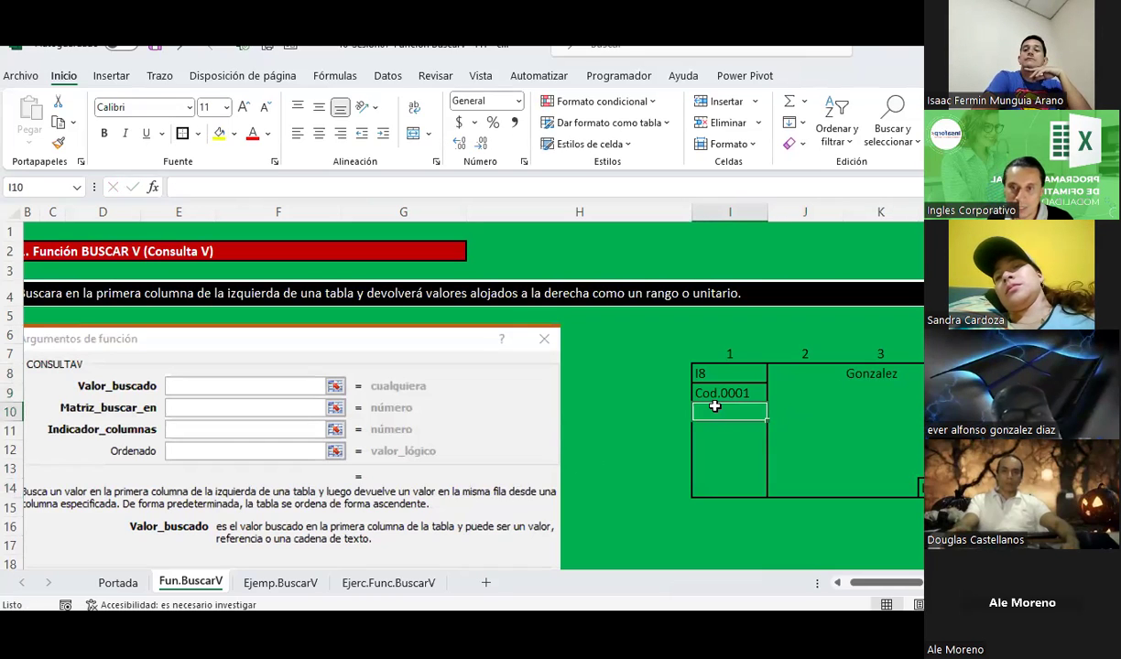
key("Up")
key("Up")
key("Right")
key("Down")
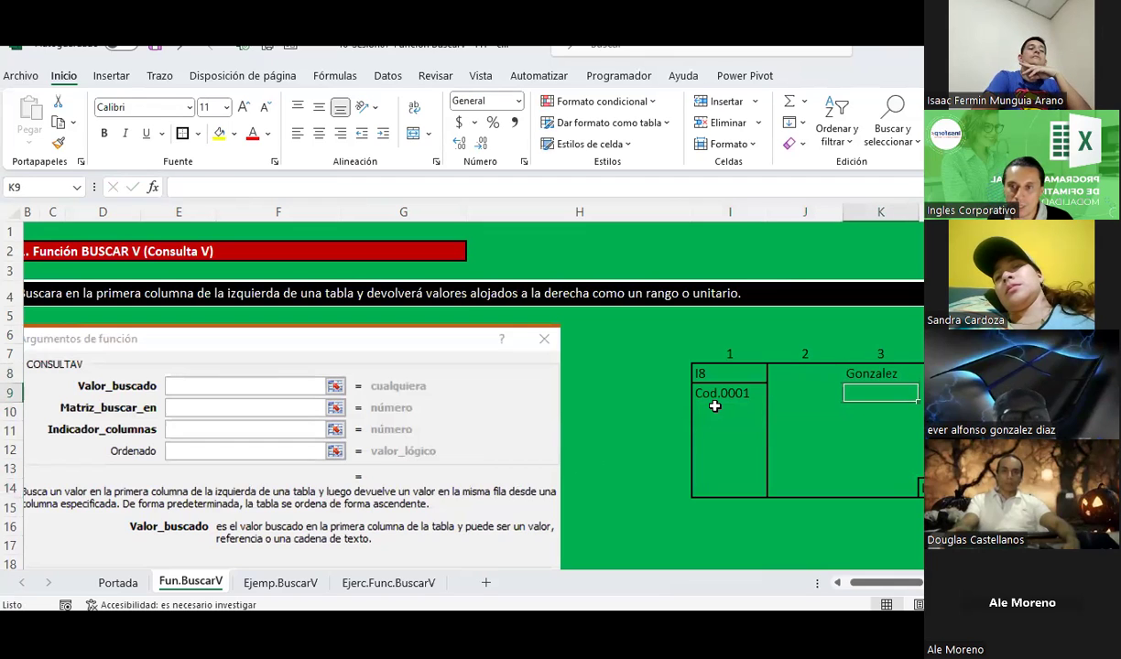
type("Gonzalez")
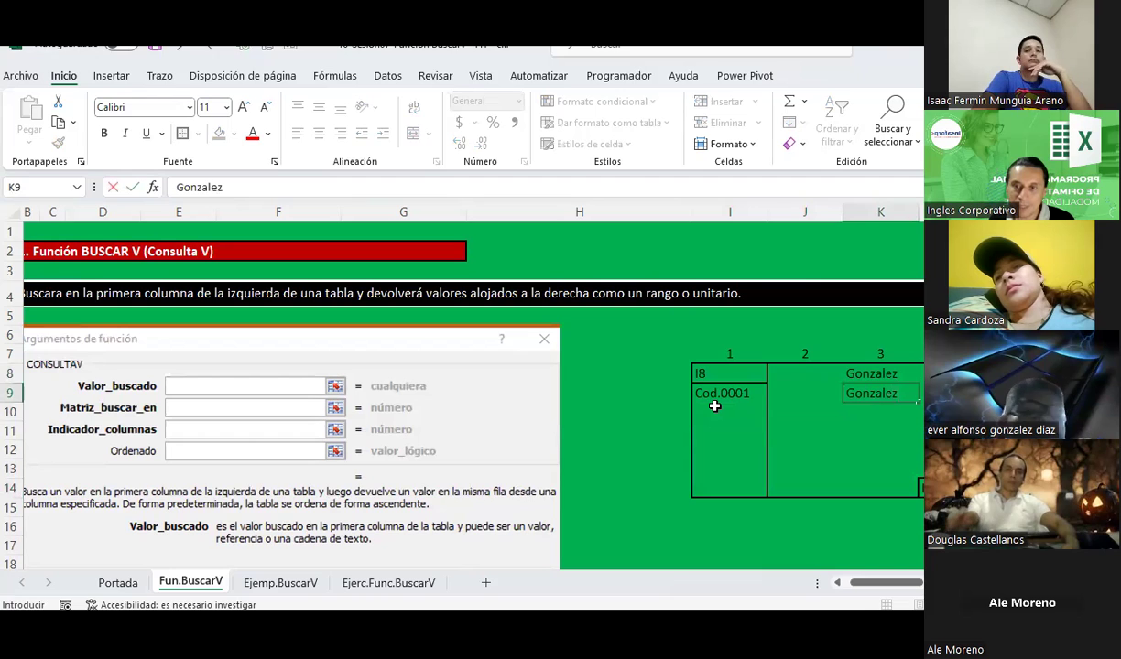
key("ctrl+Return")
key("Up")
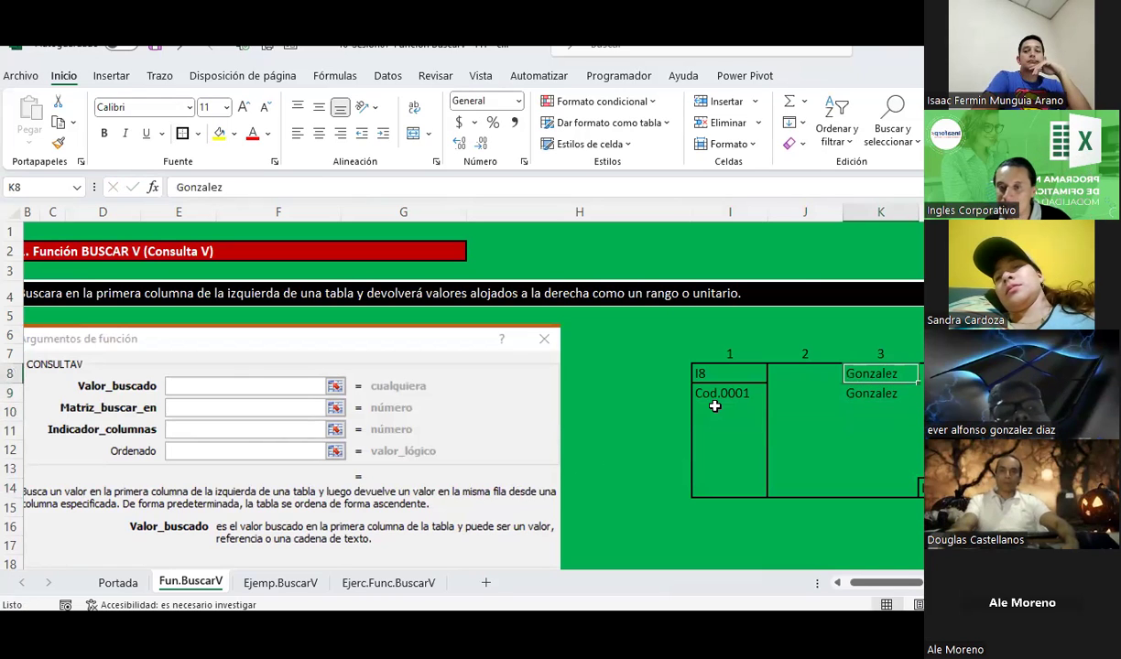
type("Go")
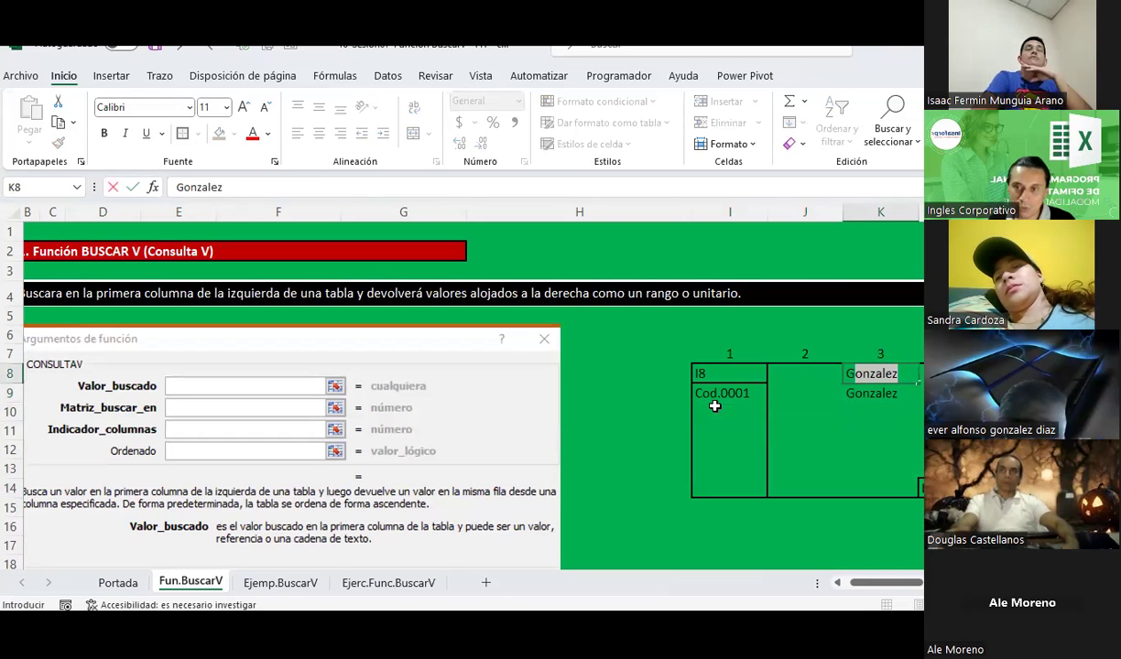
type("nzales")
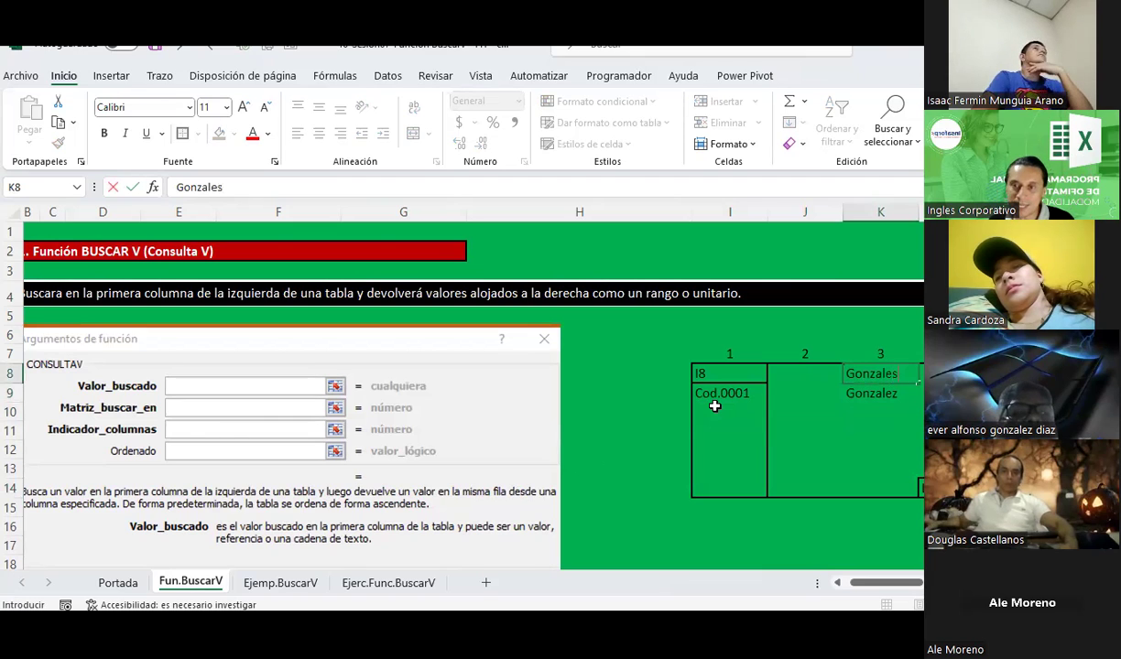
key("Return")
left_click(870, 377)
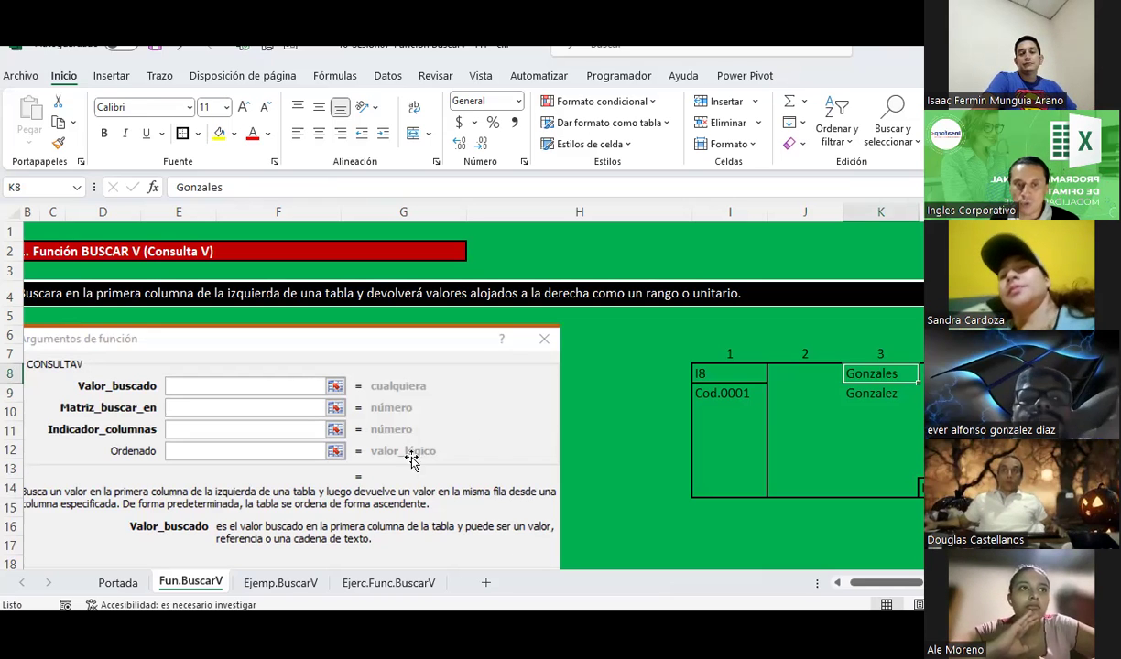
Step: Clear the sample table and enter the header Cód with codes 1, 2, 3 below it
left_click(711, 393)
left_click_drag(727, 373, 929, 488)
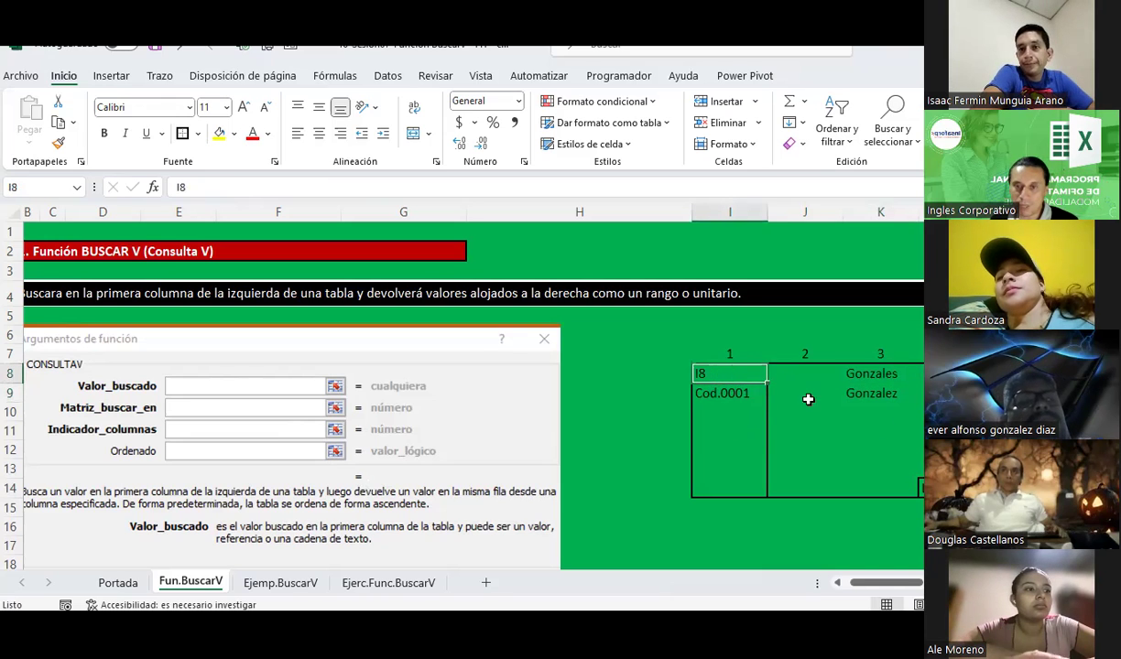
key("Delete")
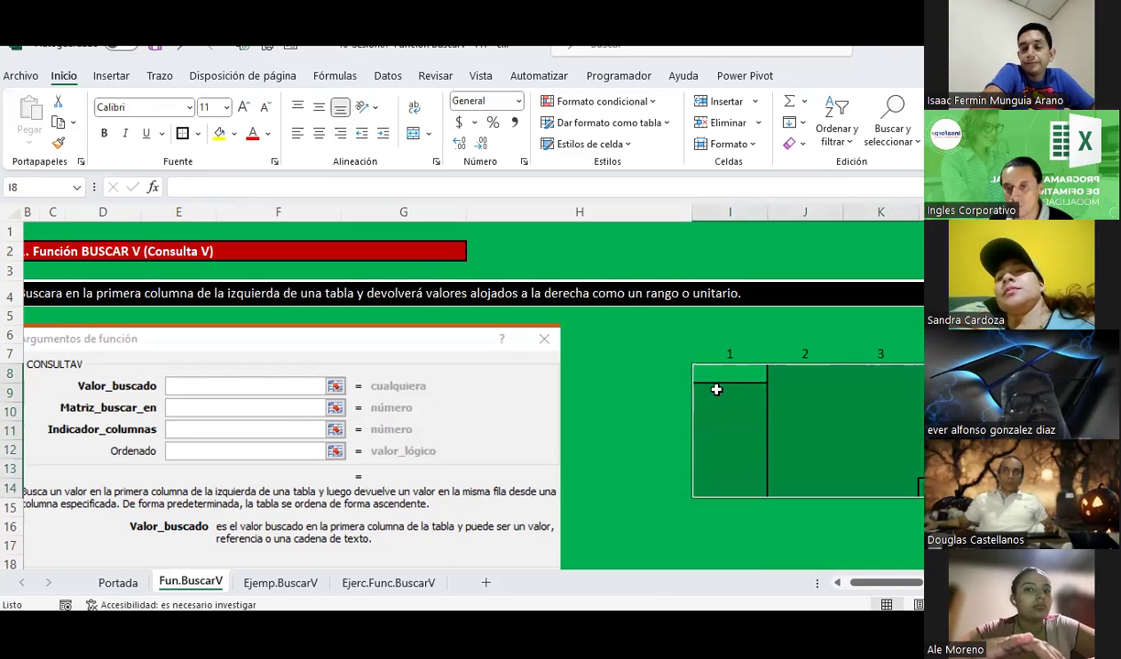
left_click(715, 374)
type("Cód")
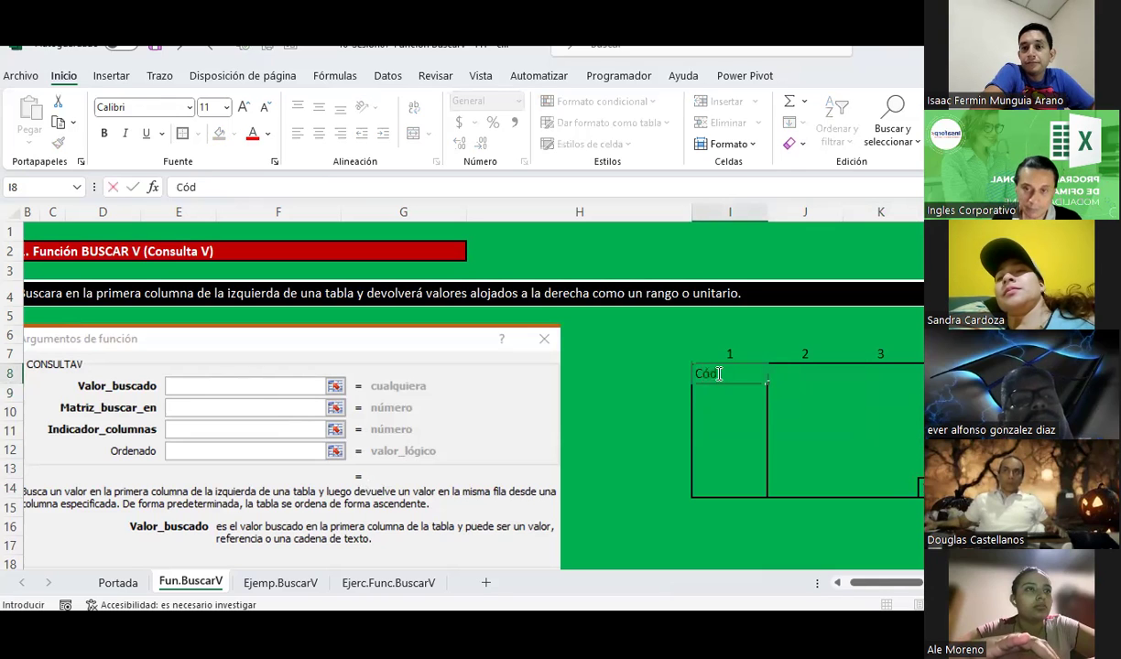
key("Return")
type("0001")
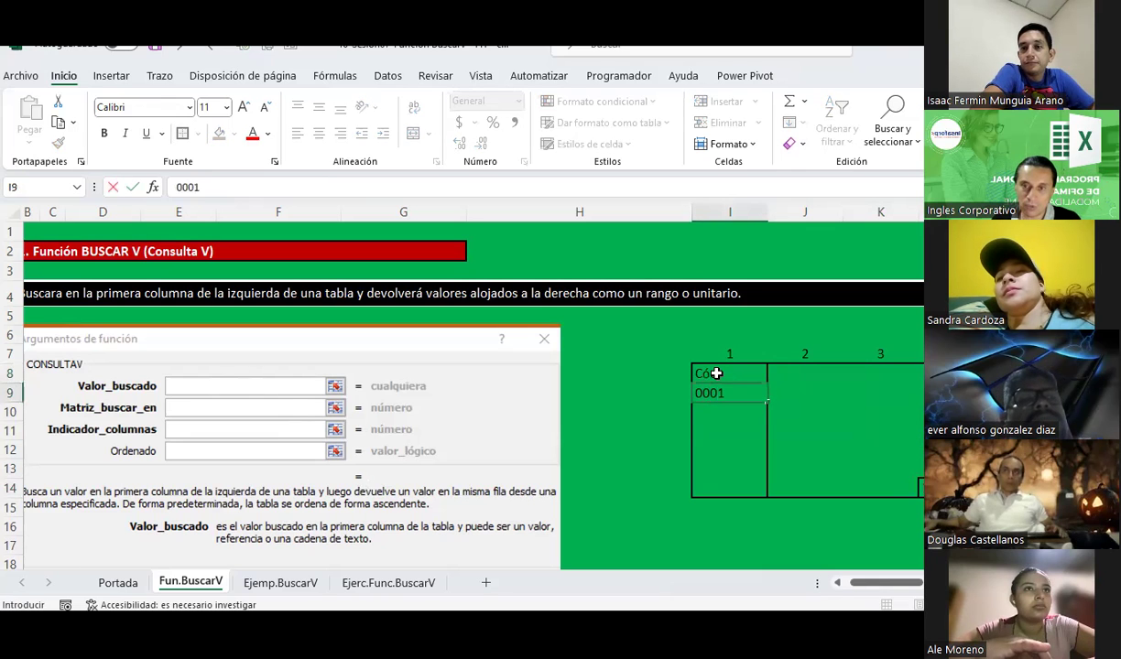
key("Return")
type("2")
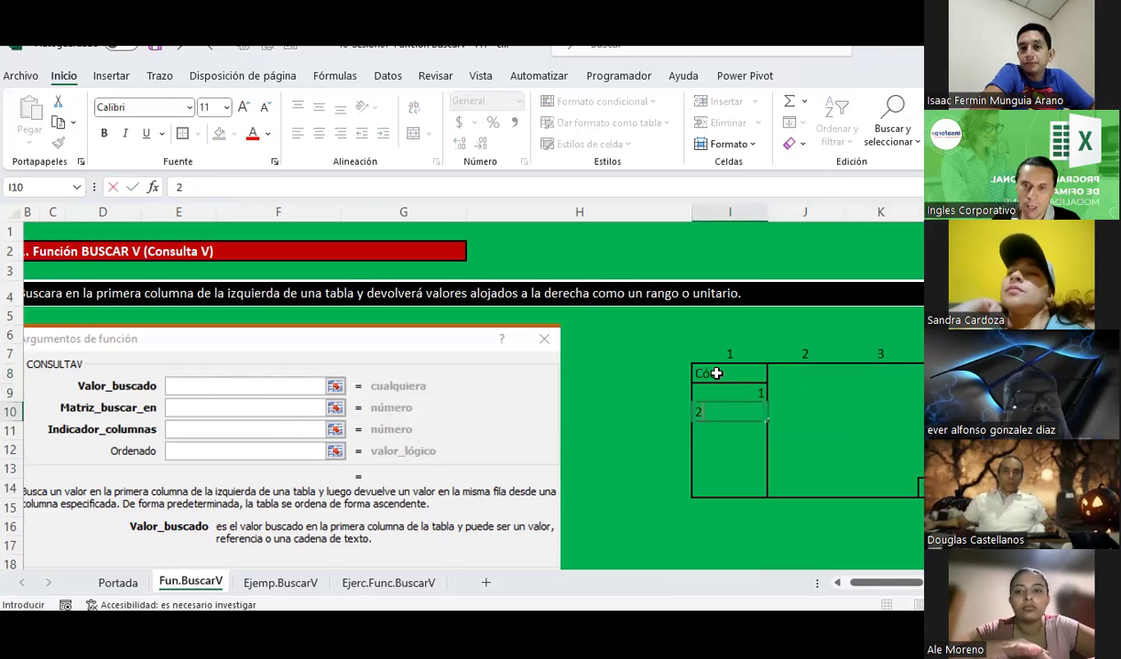
key("Return")
type("3")
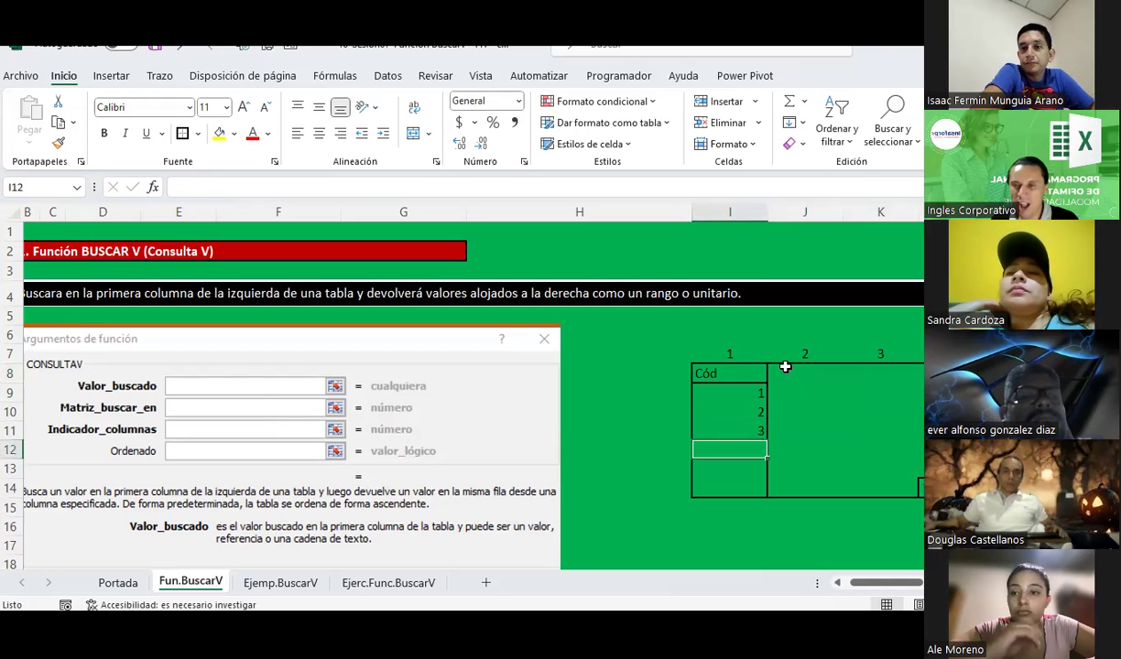
Step: Add the headers Nombre, Apellido and Cel. in J8:L8
left_click(785, 367)
type("Nombre")
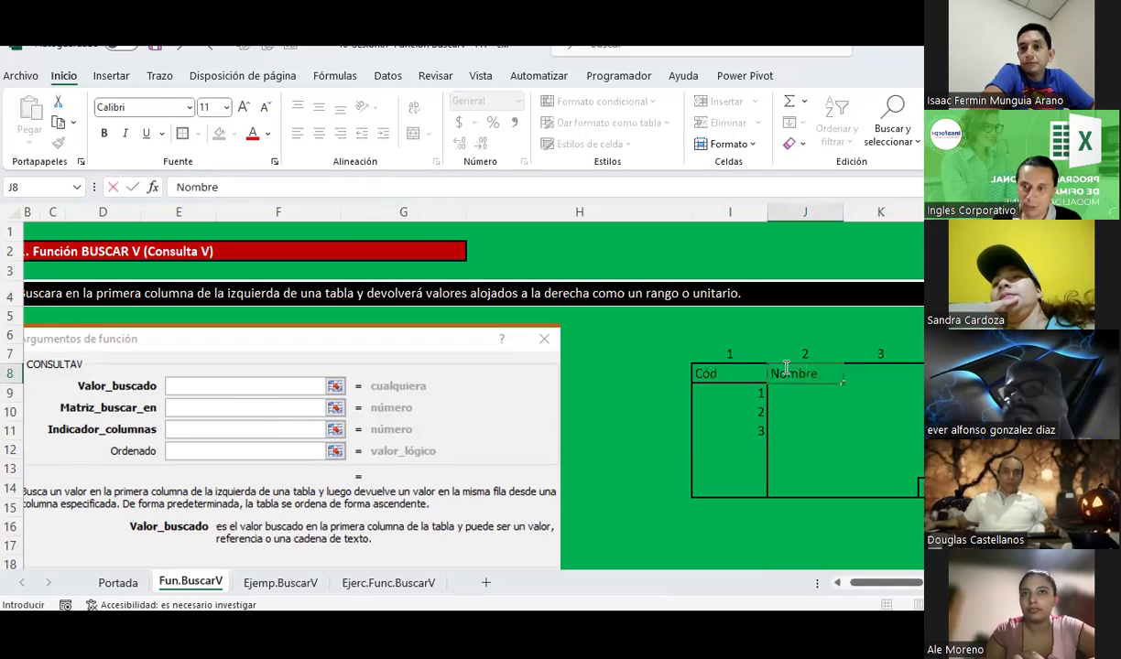
key("Tab")
type("Apellidp")
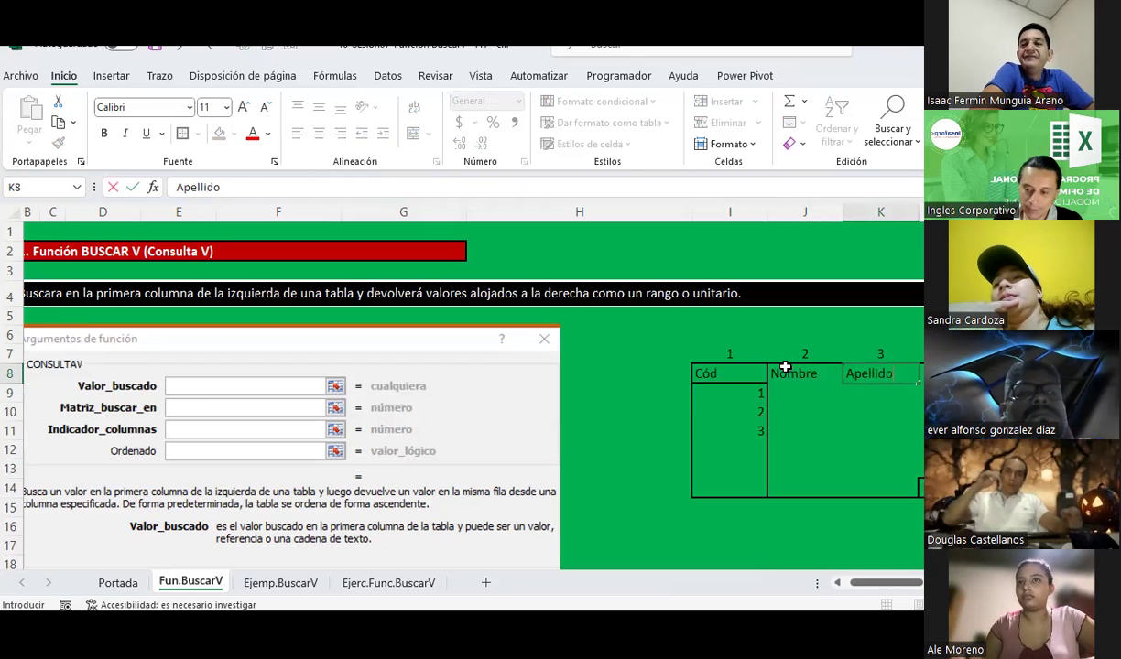
type("o")
key("Tab")
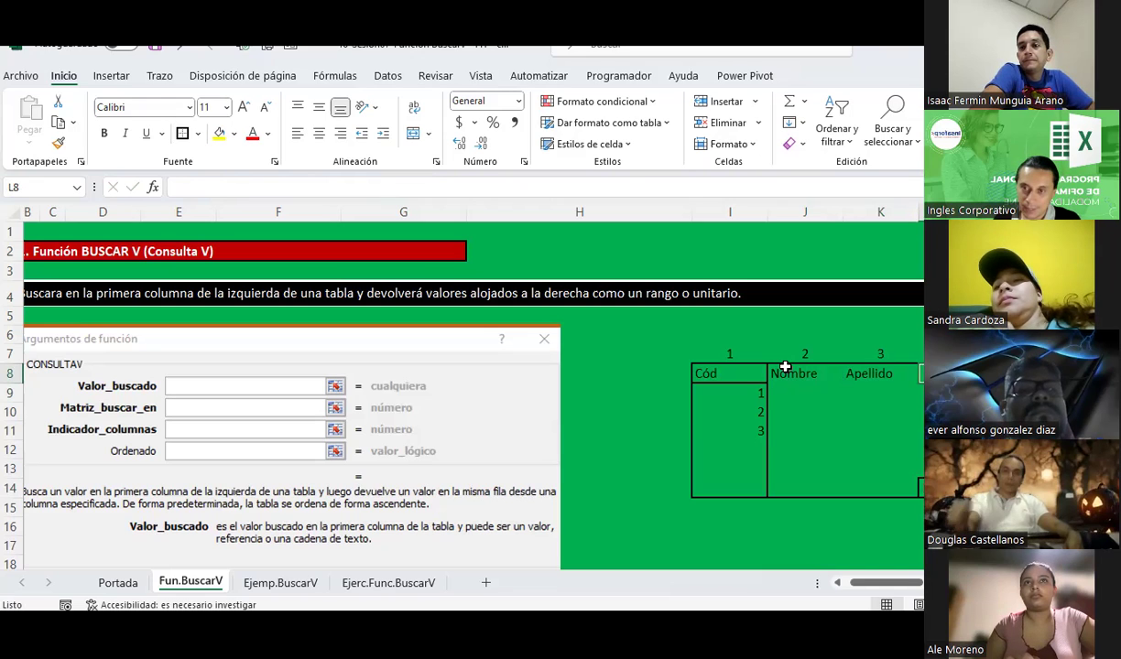
type("Cel.")
key("Return")
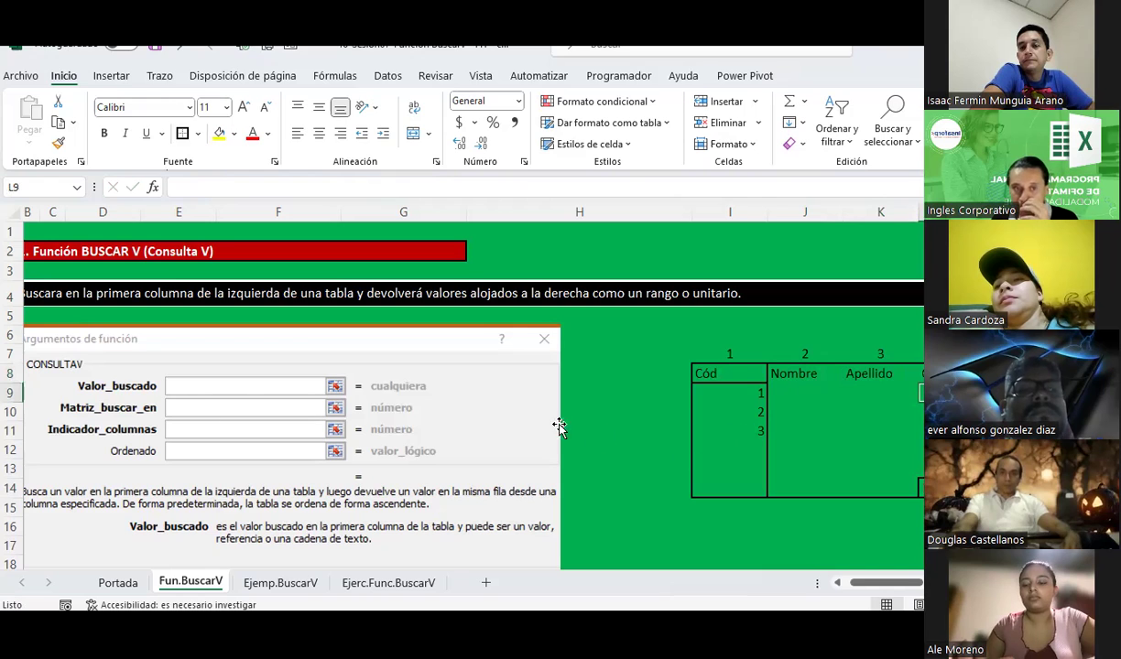
left_click(159, 78)
Step: With the black pen, handwrite the lookup value =1 and range end L13, and draw table lines
left_click(163, 132)
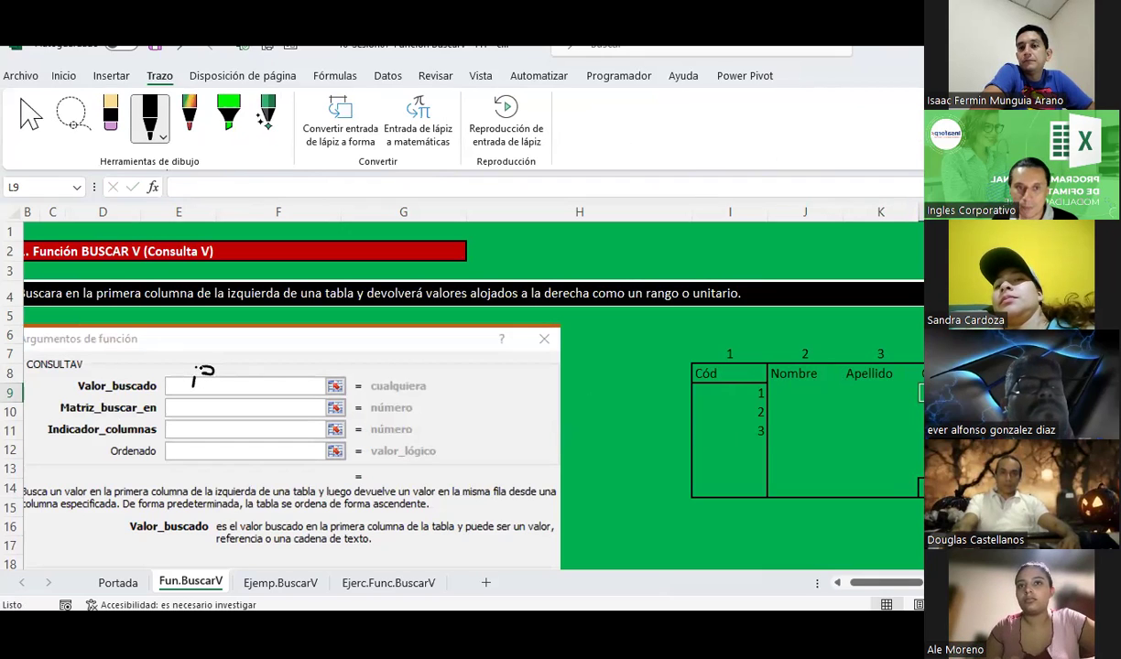
left_click_drag(217, 378, 249, 394)
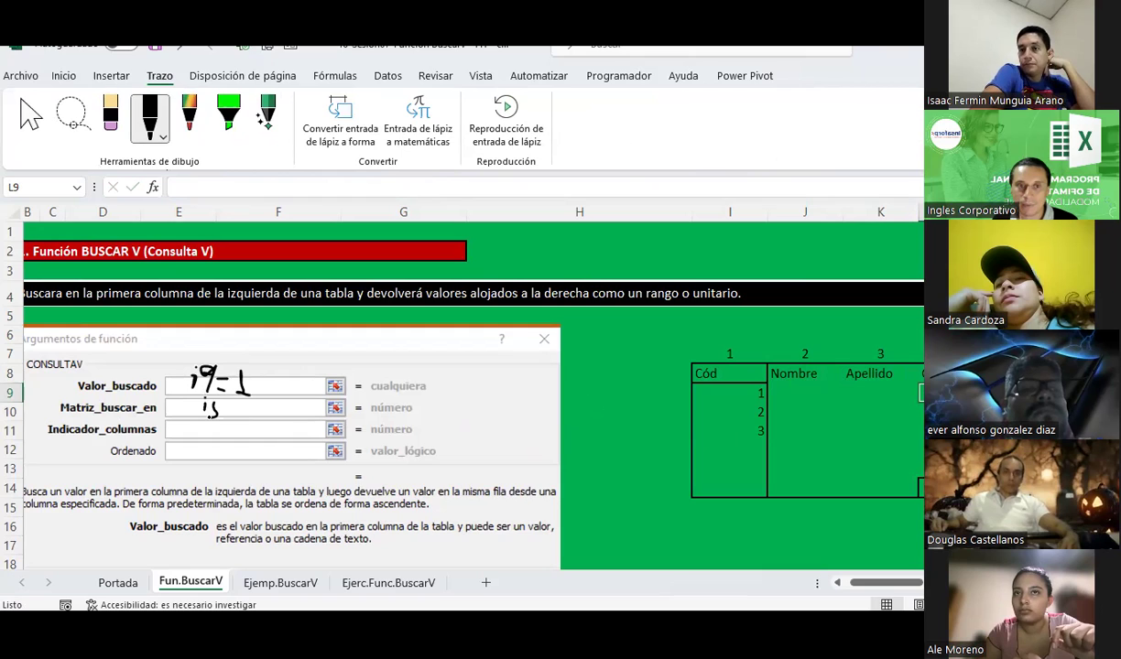
left_click(230, 413)
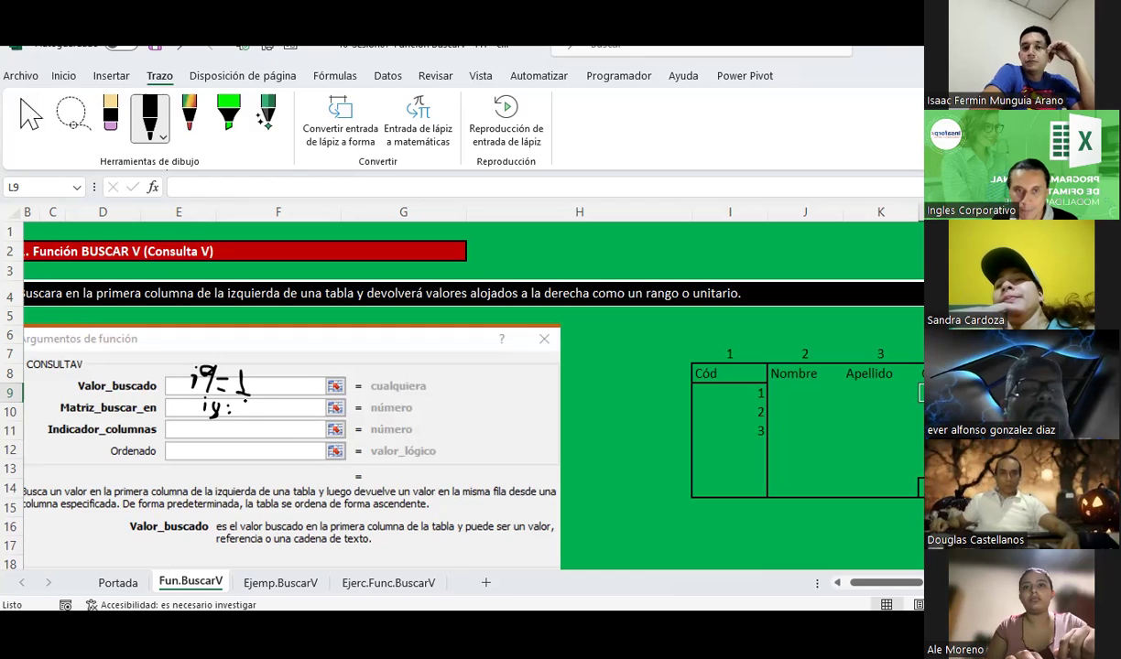
mouse_move(260, 402)
left_mouse_down()
mouse_move(262, 416)
mouse_move(273, 405)
mouse_move(264, 416)
left_mouse_up()
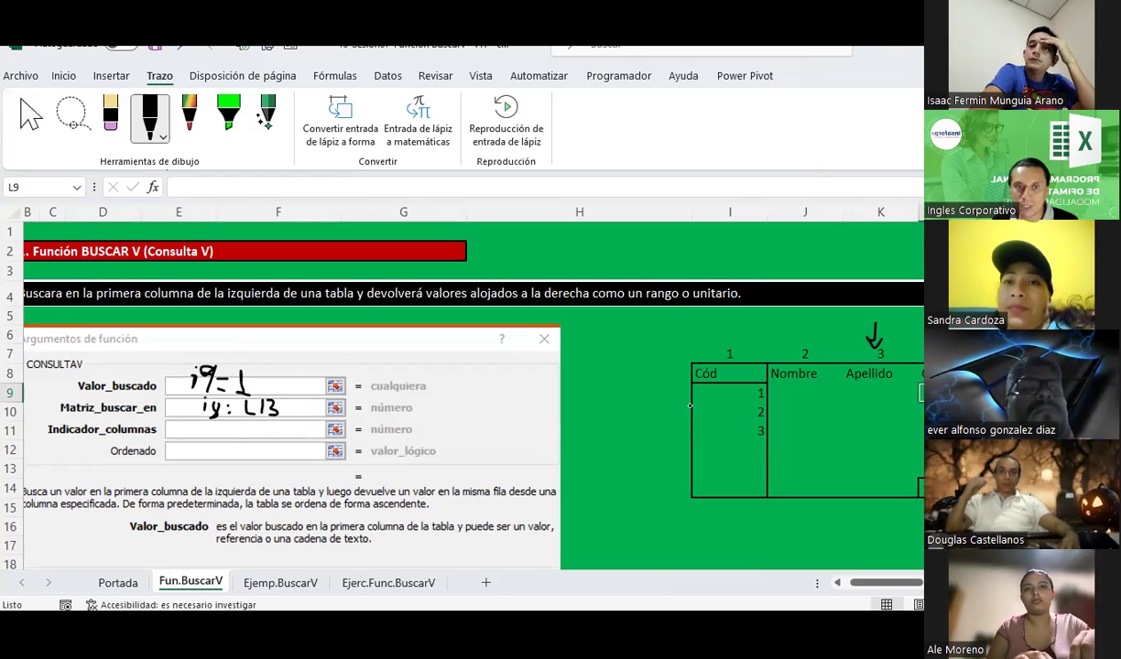
left_click_drag(693, 406, 857, 412)
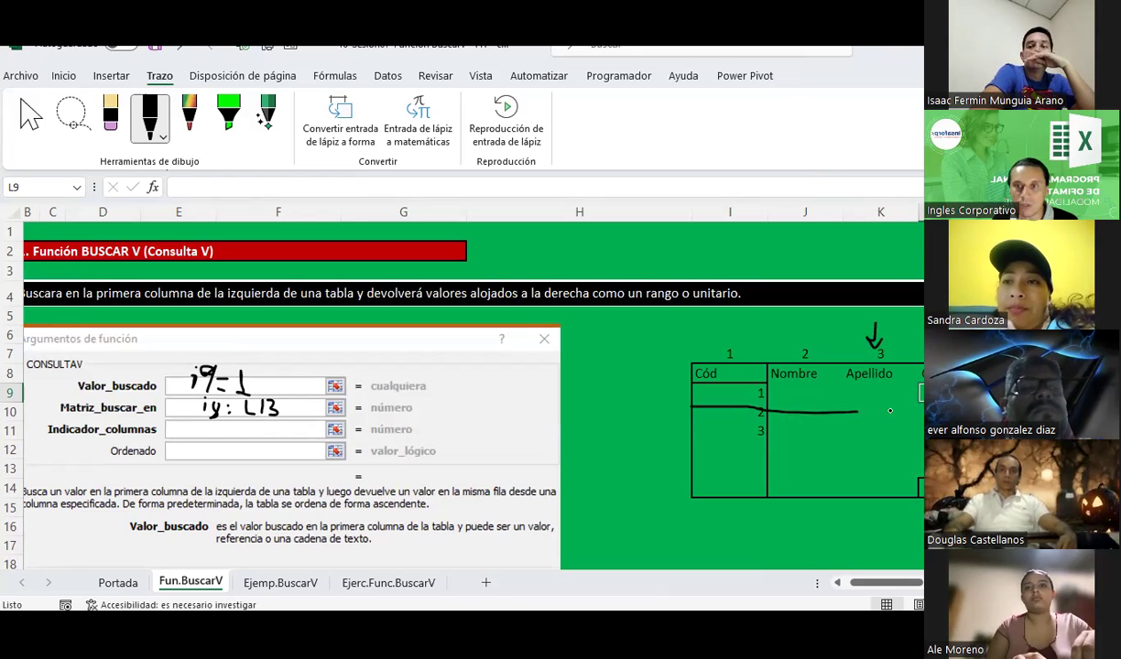
left_click_drag(843, 344, 840, 449)
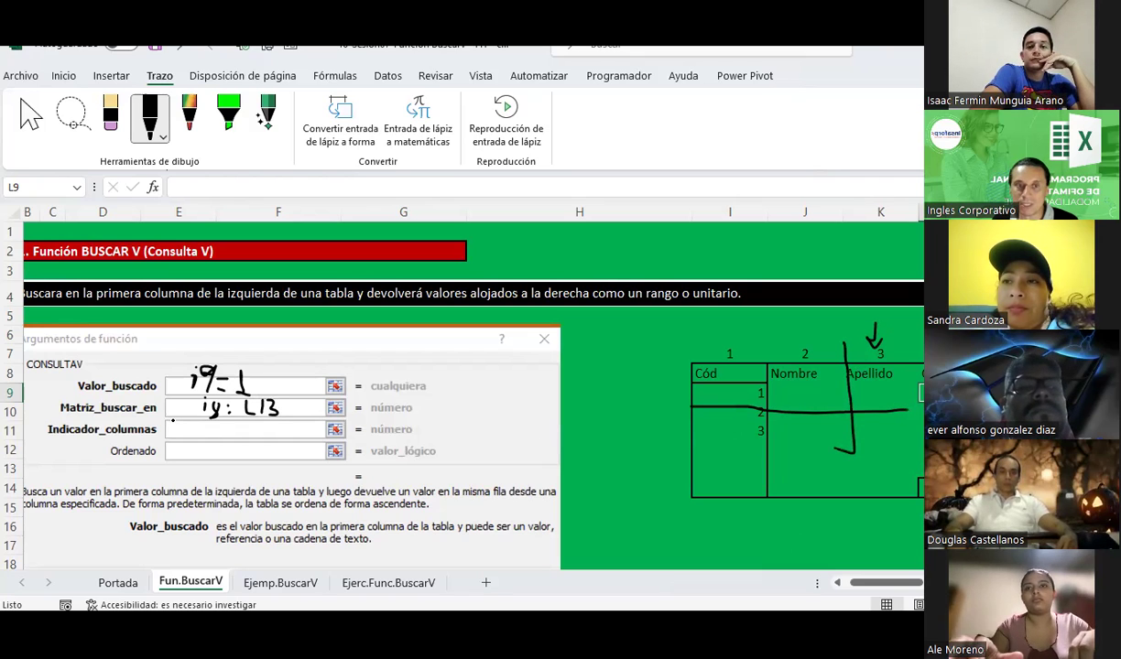
Step: Handwrite column index 3, ordered 0, and the result Gonzales on the arguments picture
left_click_drag(170, 423, 184, 458)
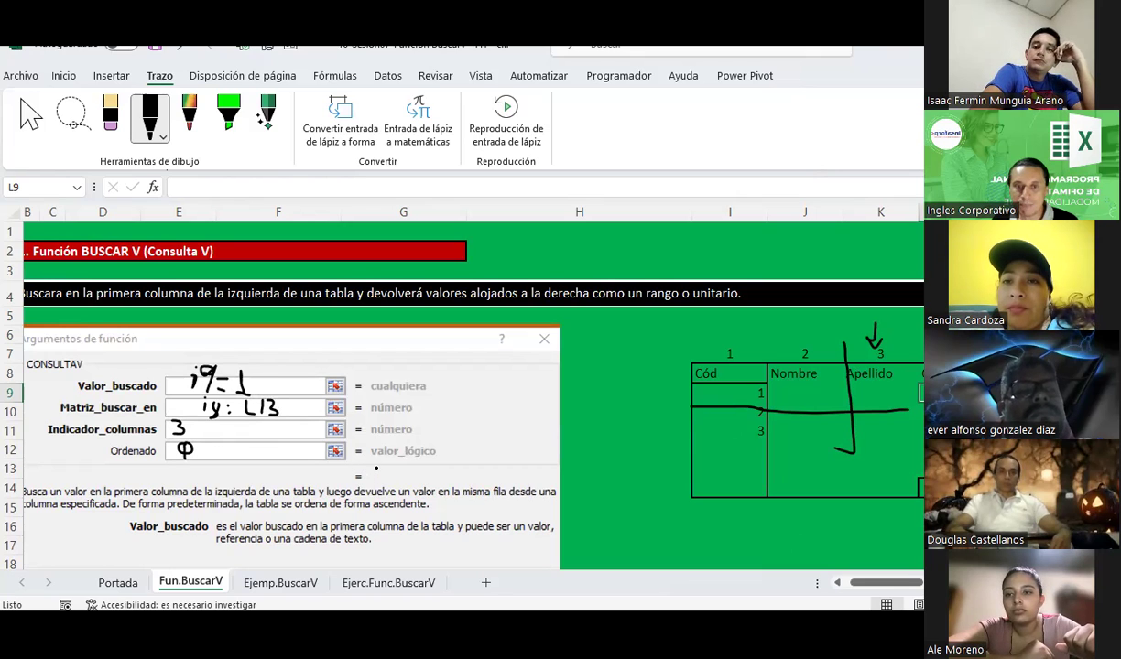
left_click_drag(370, 484, 369, 476)
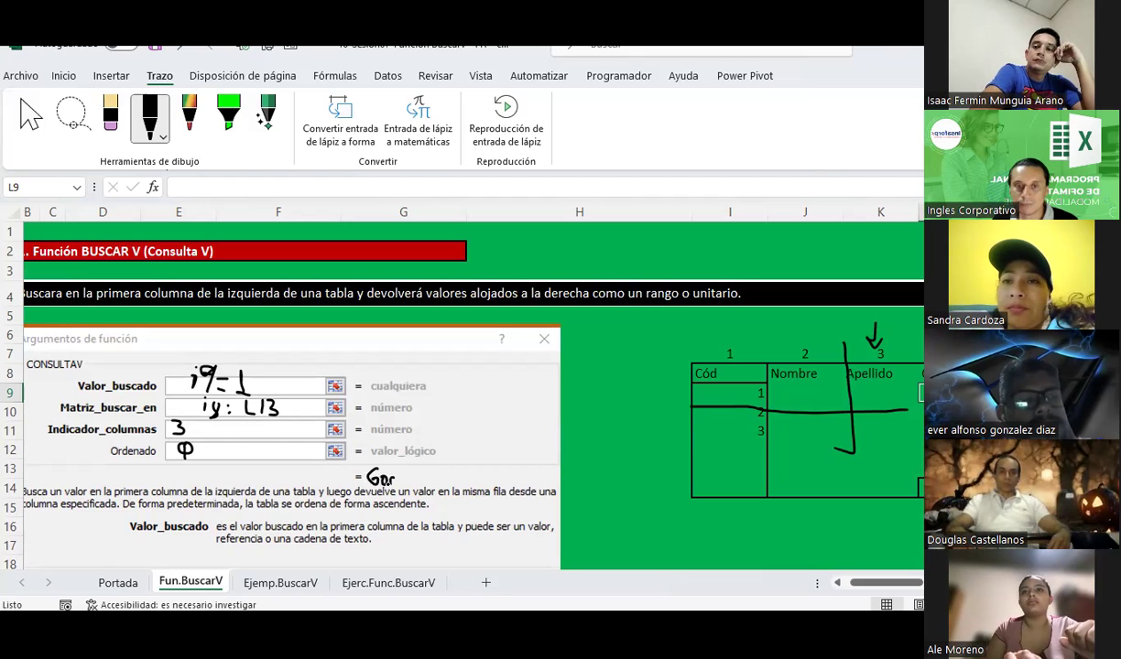
mouse_move(403, 474)
left_mouse_down()
mouse_move(409, 494)
mouse_move(441, 485)
left_mouse_up()
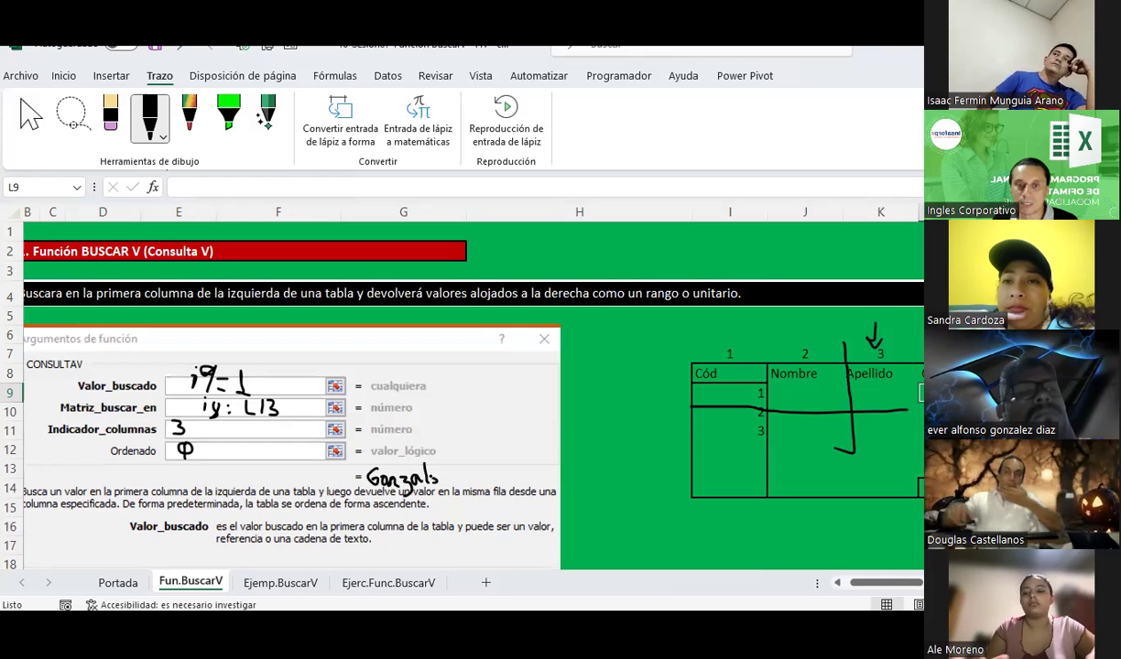
left_click(445, 484)
left_click(449, 479)
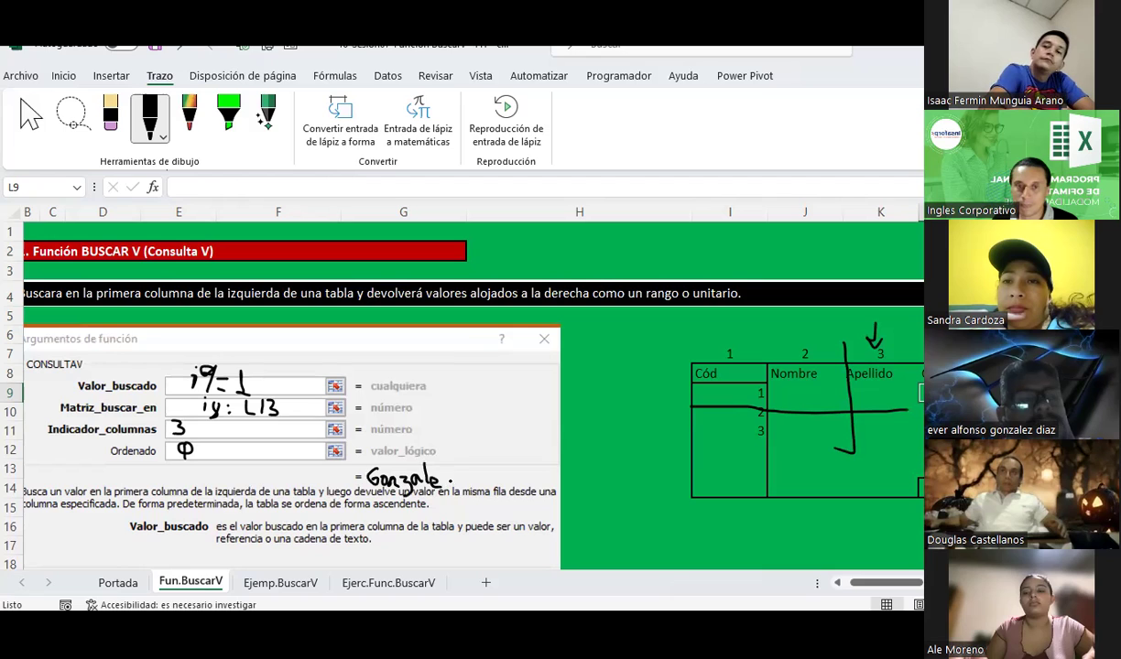
left_click_drag(449, 487, 443, 505)
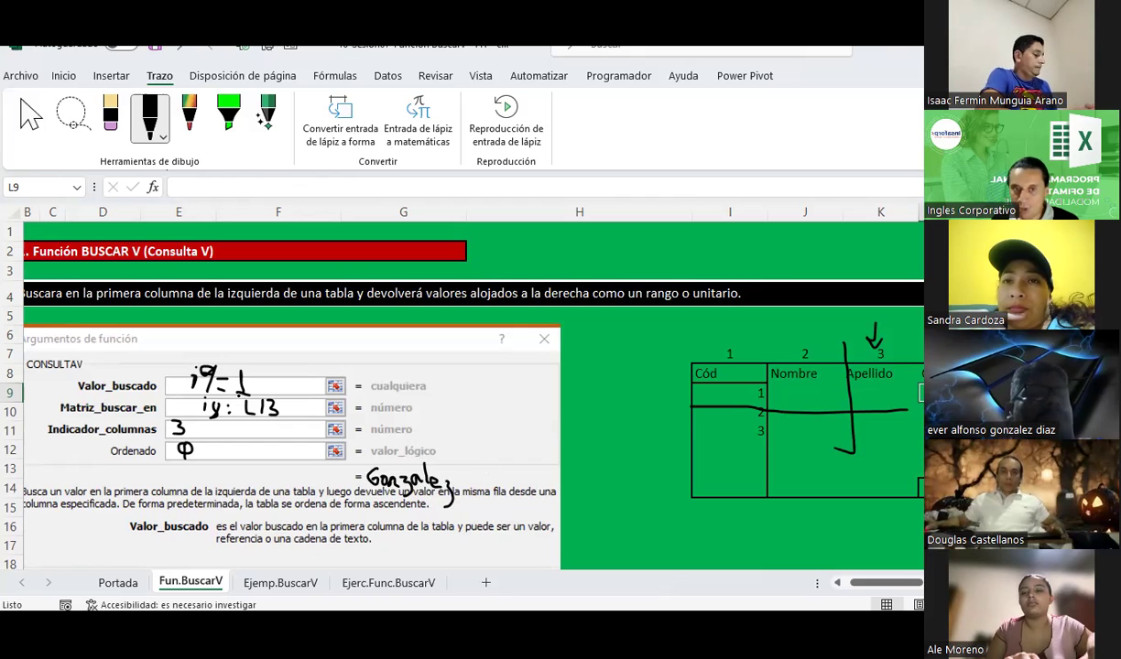
key("Escape")
left_click(751, 427)
Step: Put code 1 in I11 and enter a first name and surname Gonzalez in J9:K9
type("1")
key("Return")
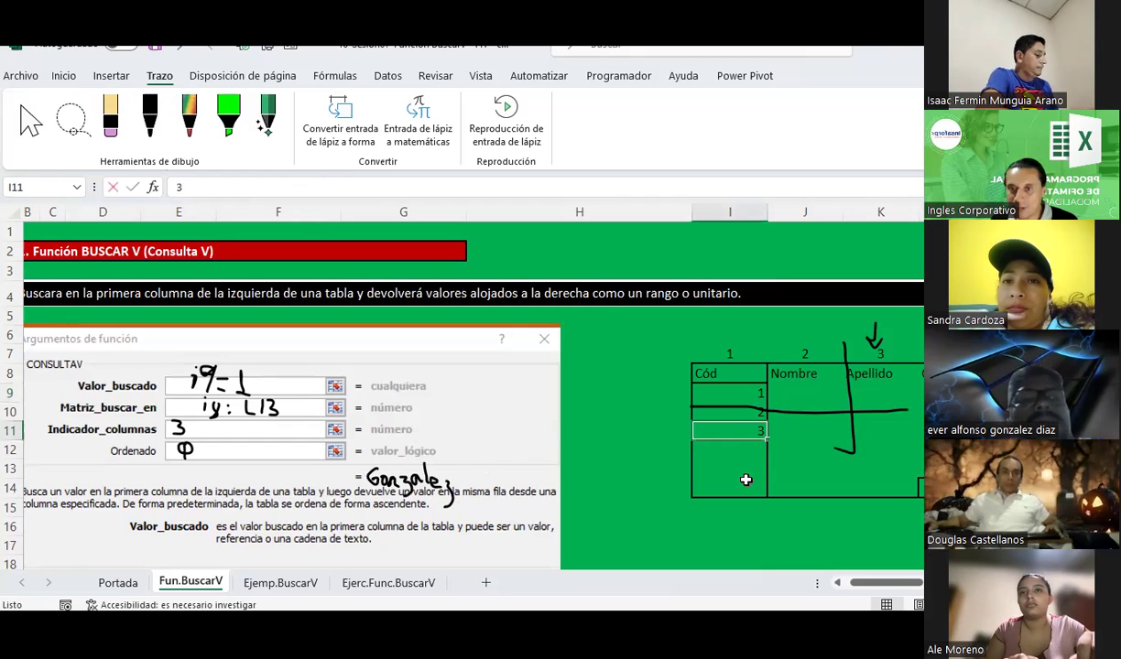
key("Return")
key("Return")
left_click(751, 430)
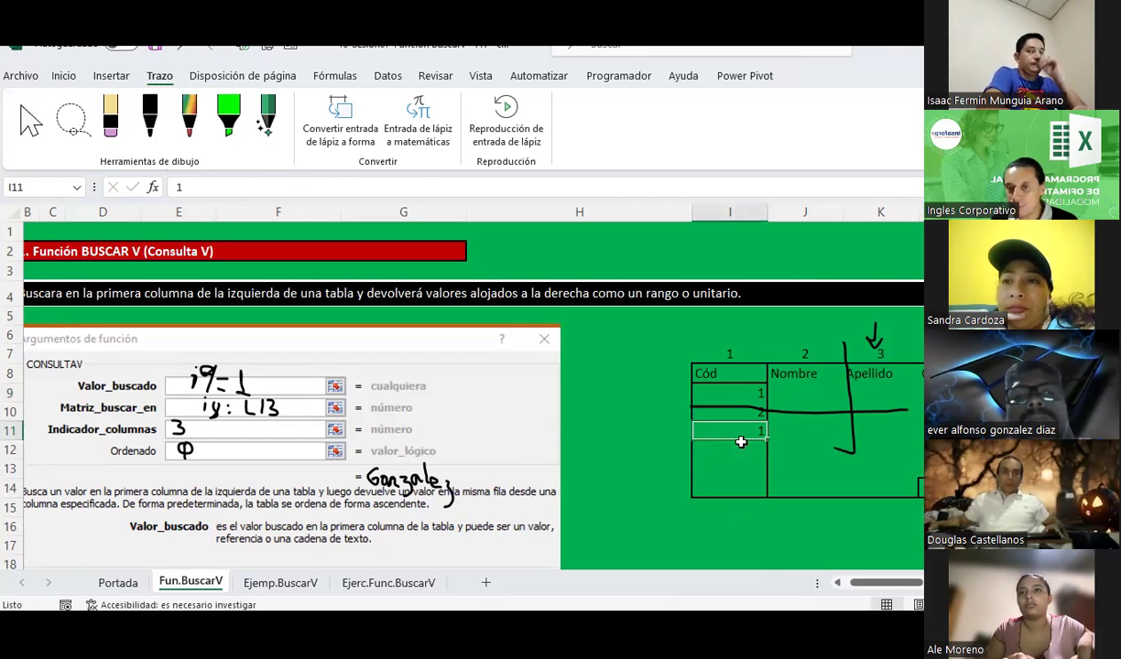
left_click(865, 426)
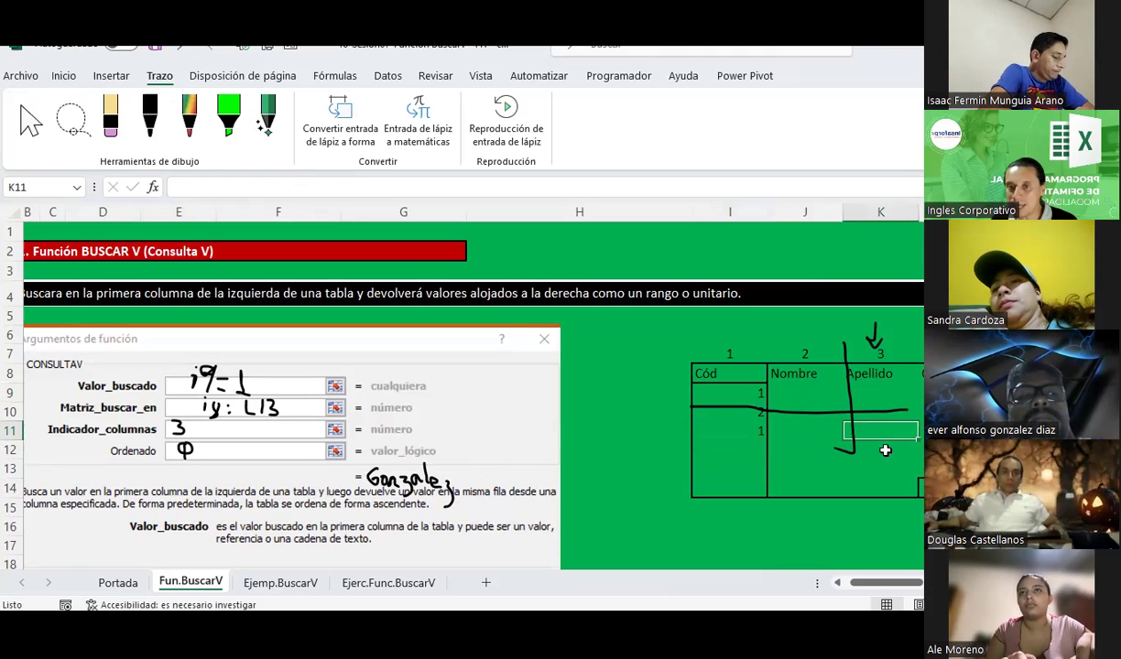
left_click(873, 393)
left_click(817, 405)
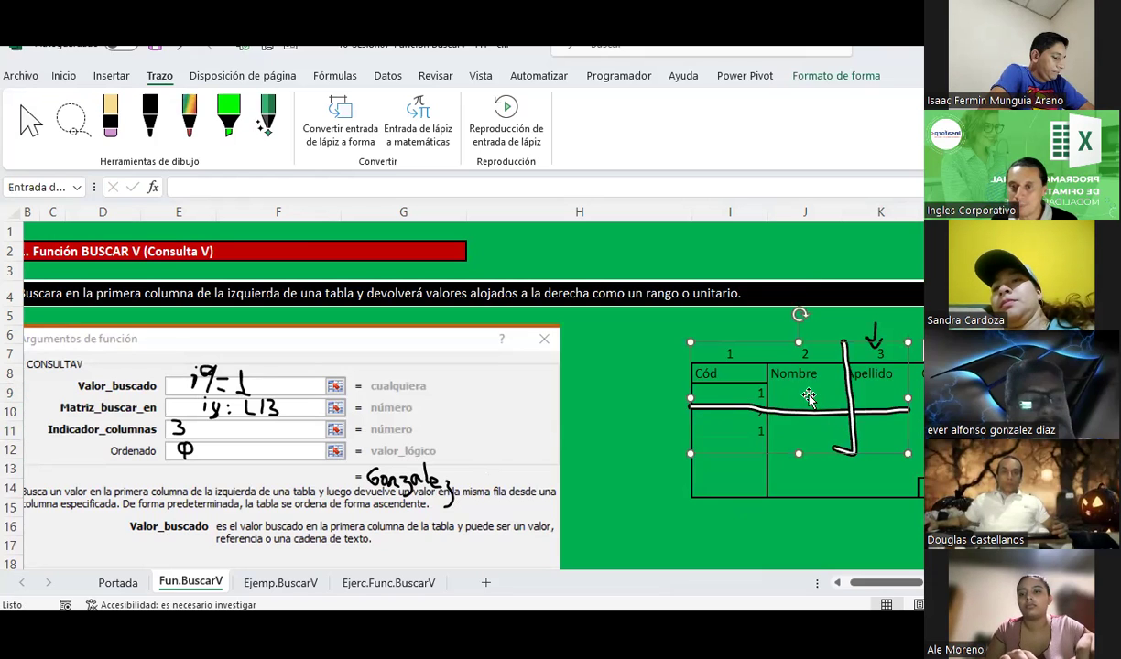
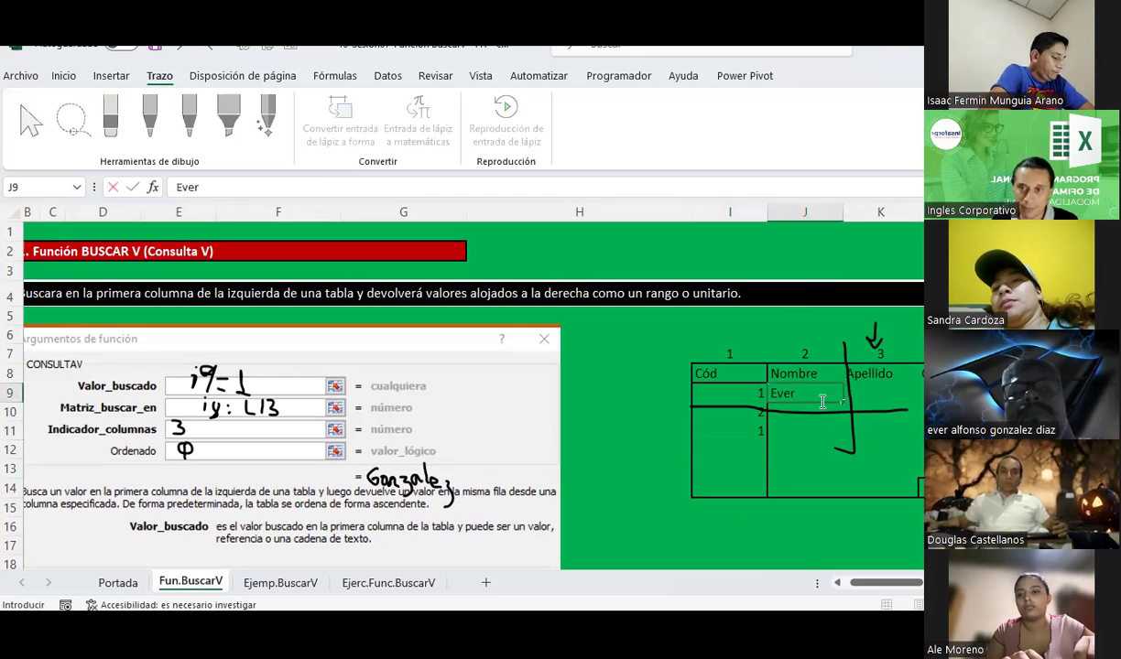
key("Tab")
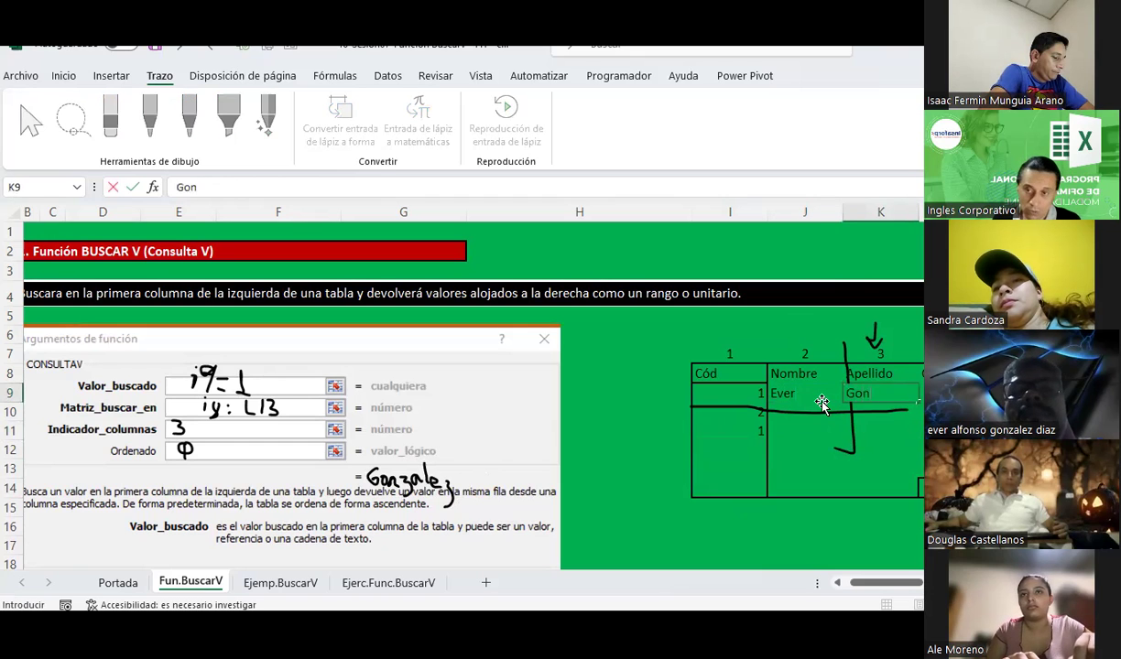
key("Return")
key("Return")
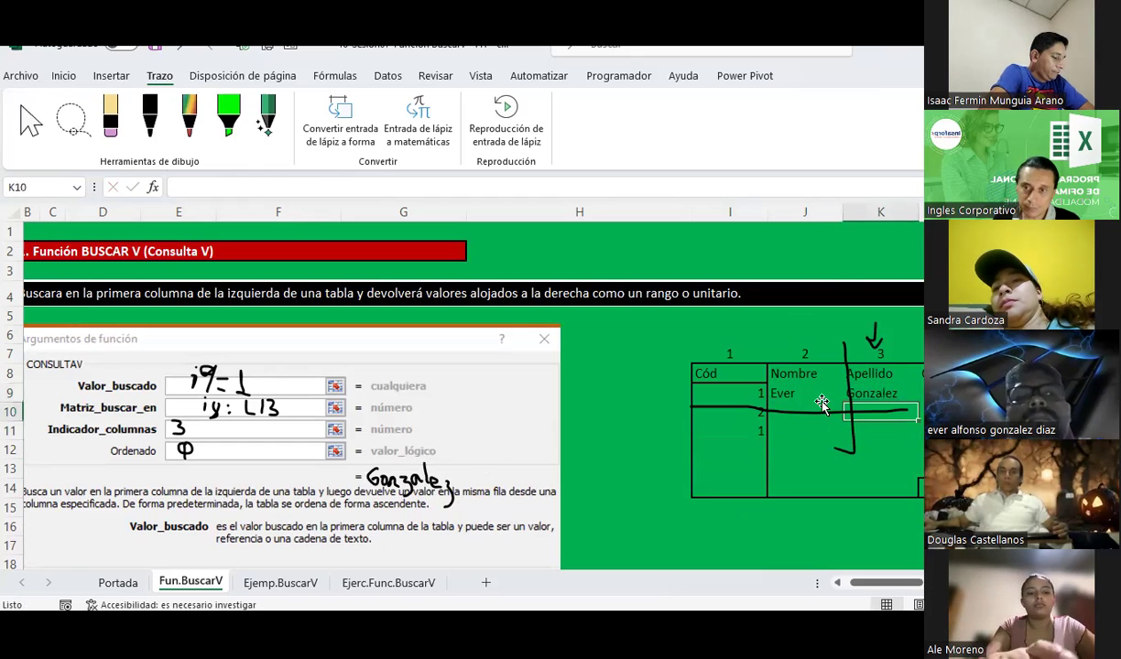
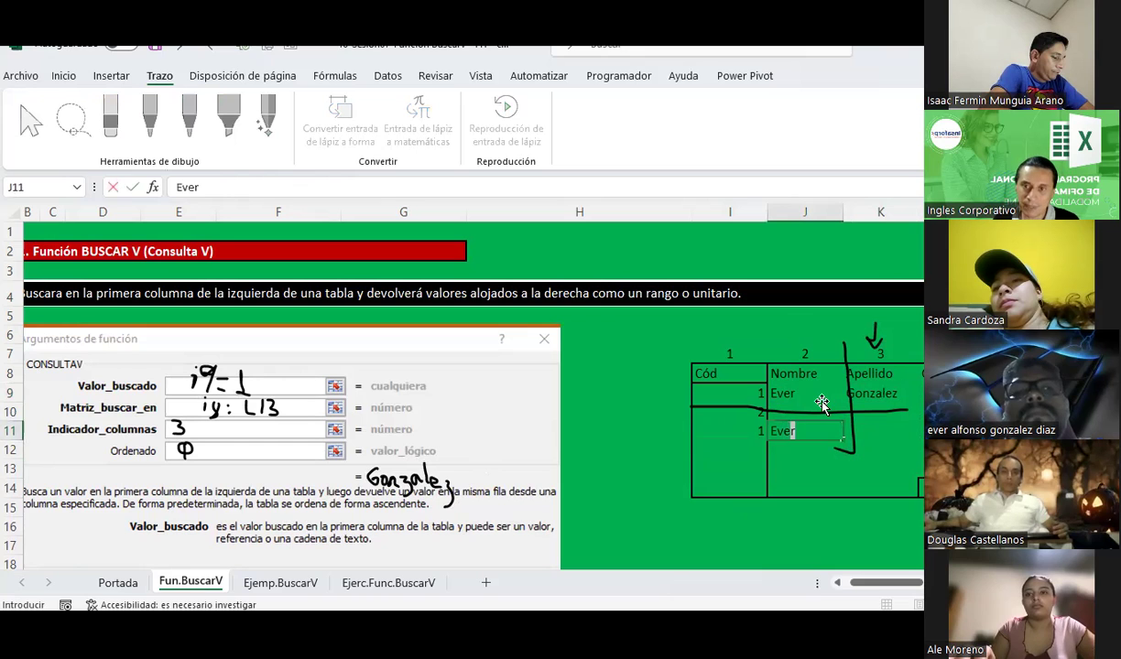
Step: Enter the same first name with surname Gonzales in J11:K11, then delete the ink lines
key("Tab")
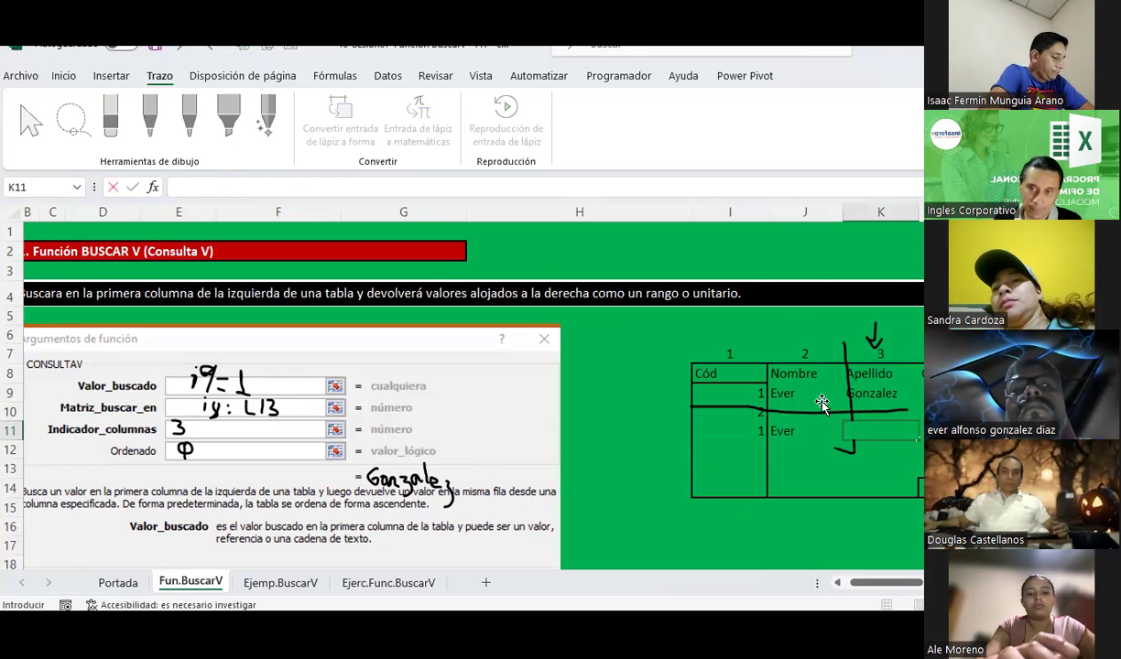
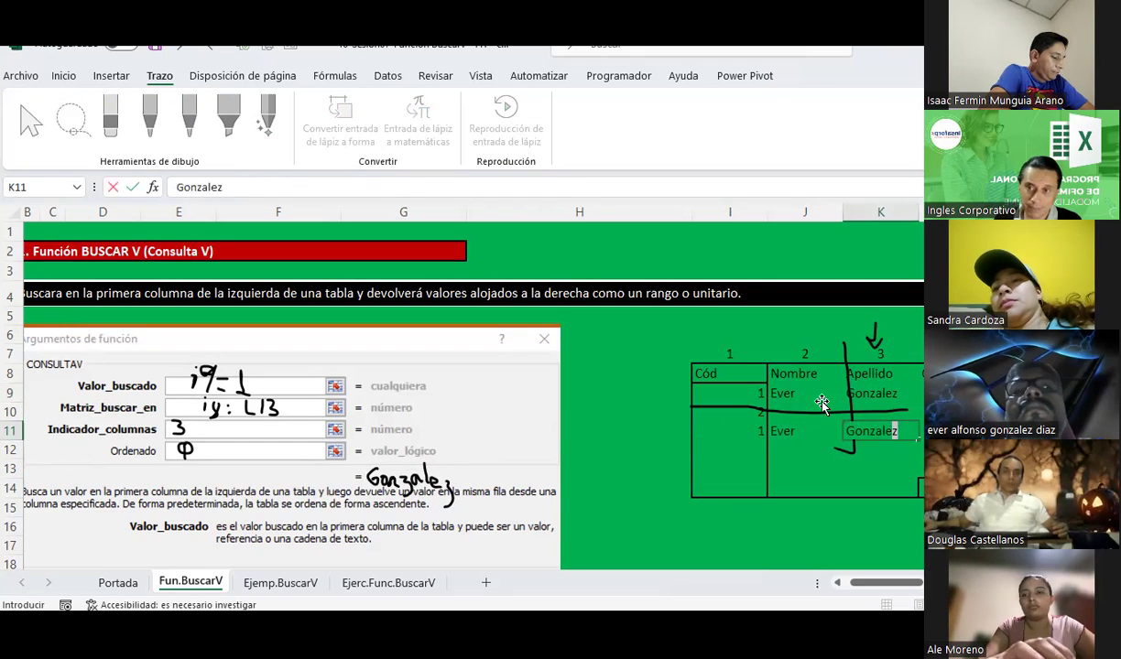
key("BackSpace")
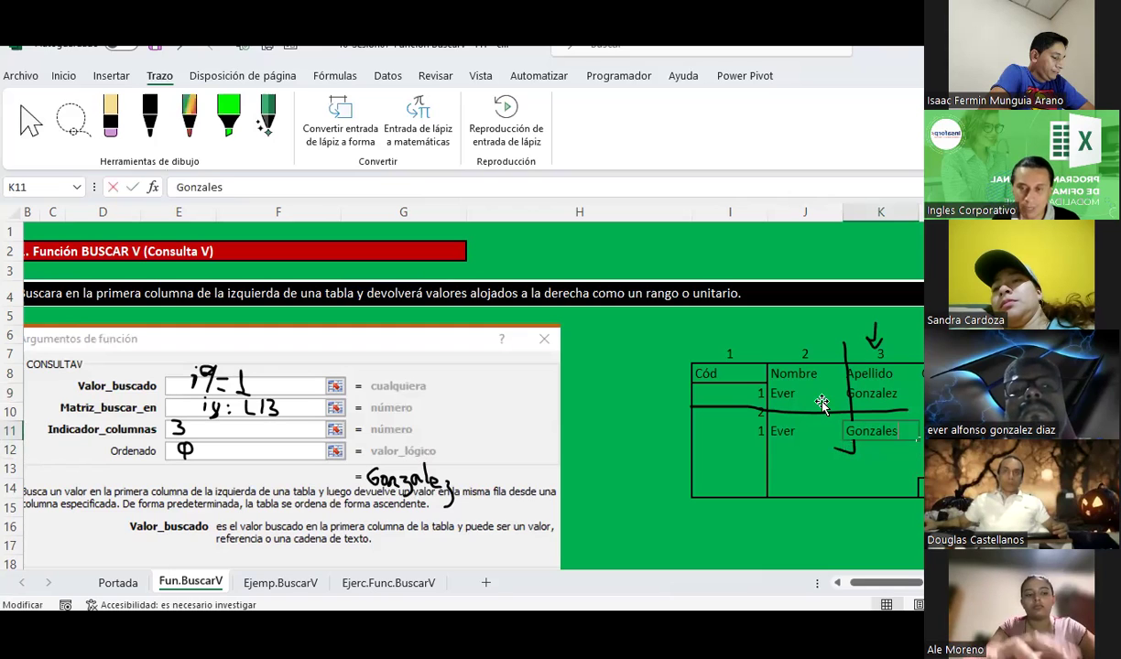
key("Return")
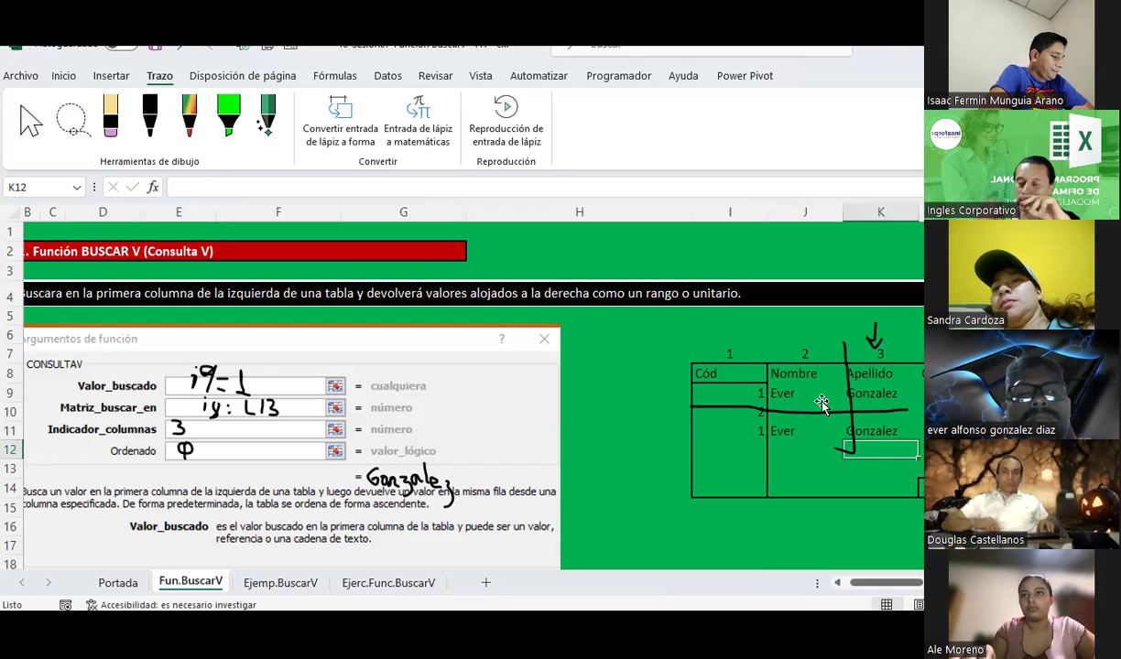
left_click(730, 403)
key("Delete")
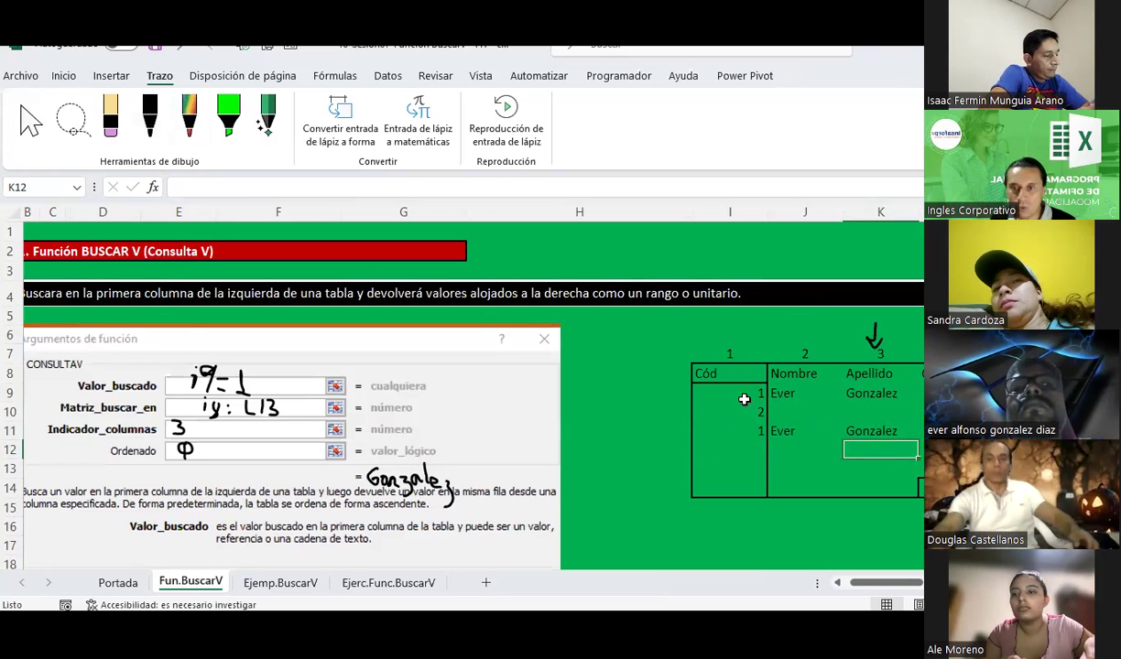
Step: Ink lines under rows 9 and 11, a tick on Cód, and an arrow to the dialog result
left_click(151, 117)
left_click_drag(724, 399, 752, 399)
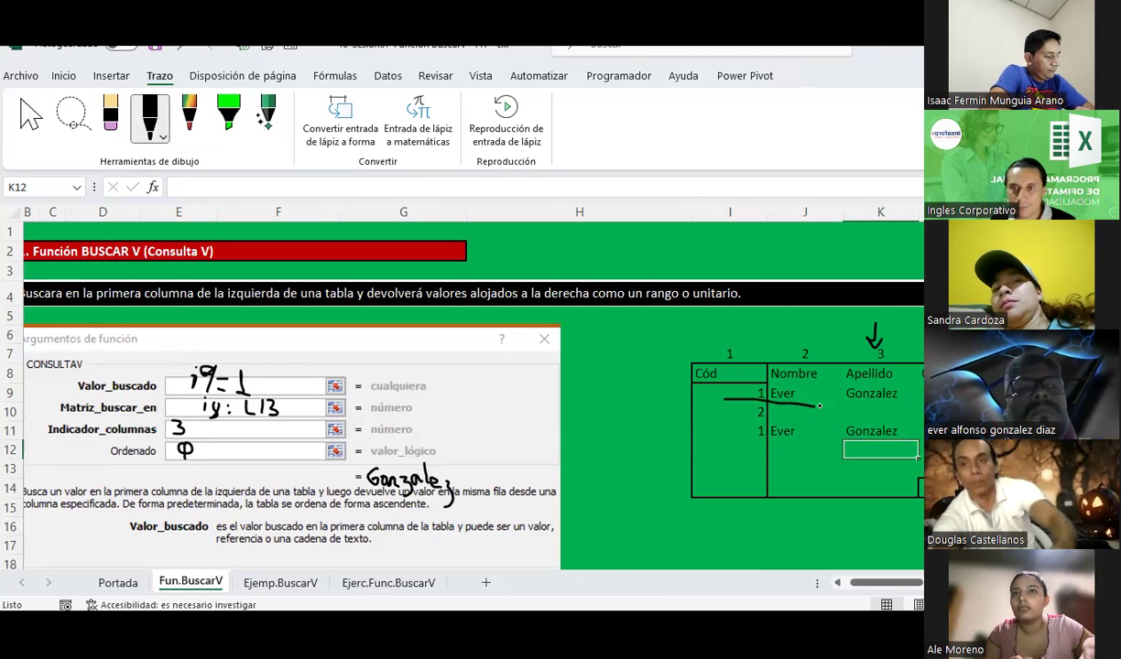
left_click_drag(820, 404, 911, 408)
left_click_drag(841, 339, 847, 473)
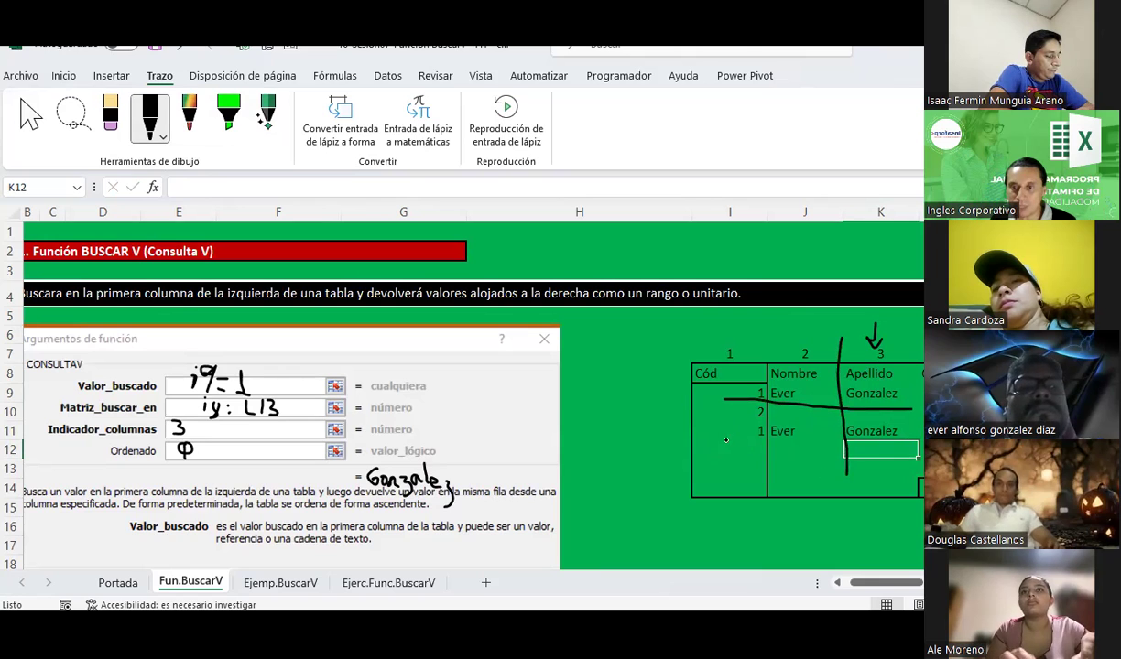
left_click_drag(725, 443, 919, 439)
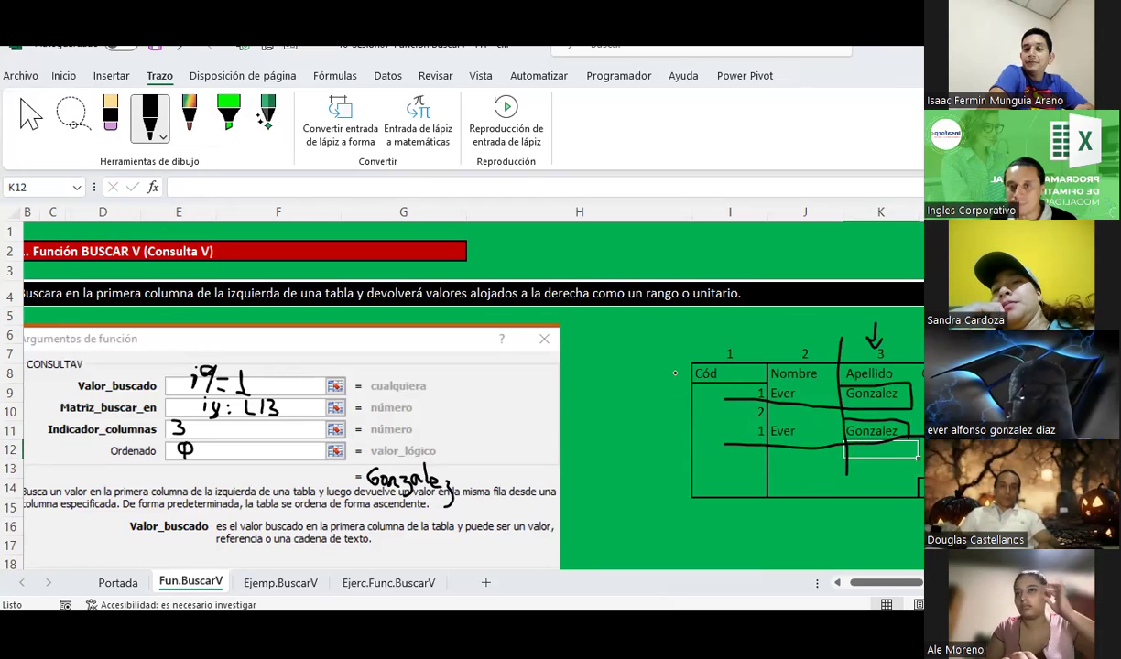
left_click_drag(675, 368, 682, 393)
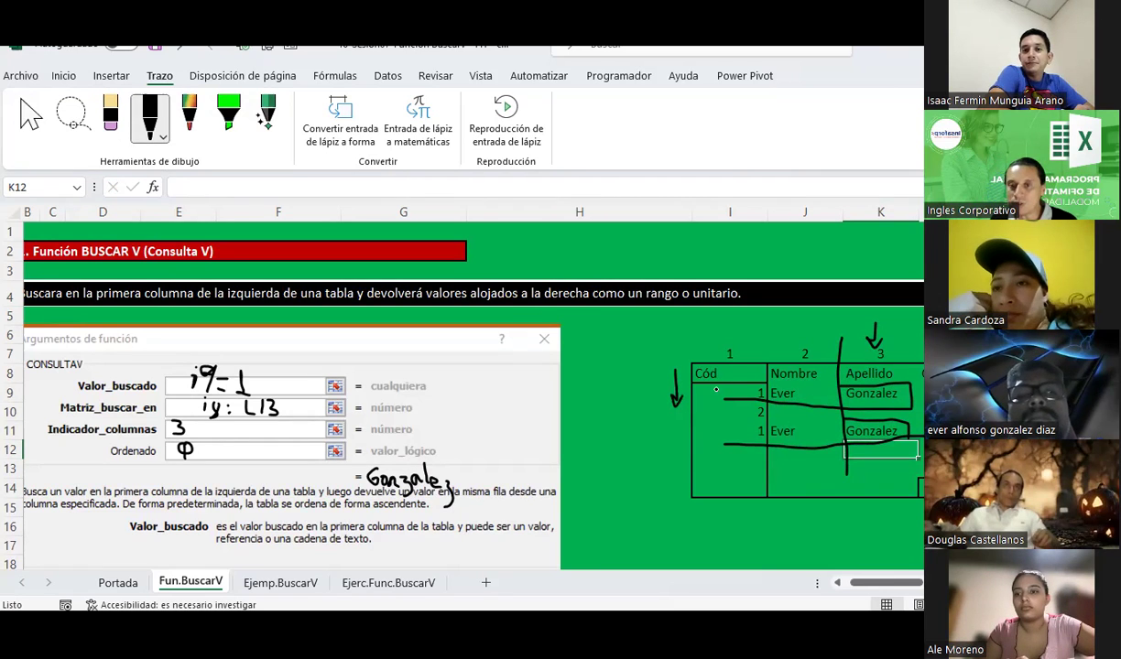
left_click_drag(711, 383, 737, 365)
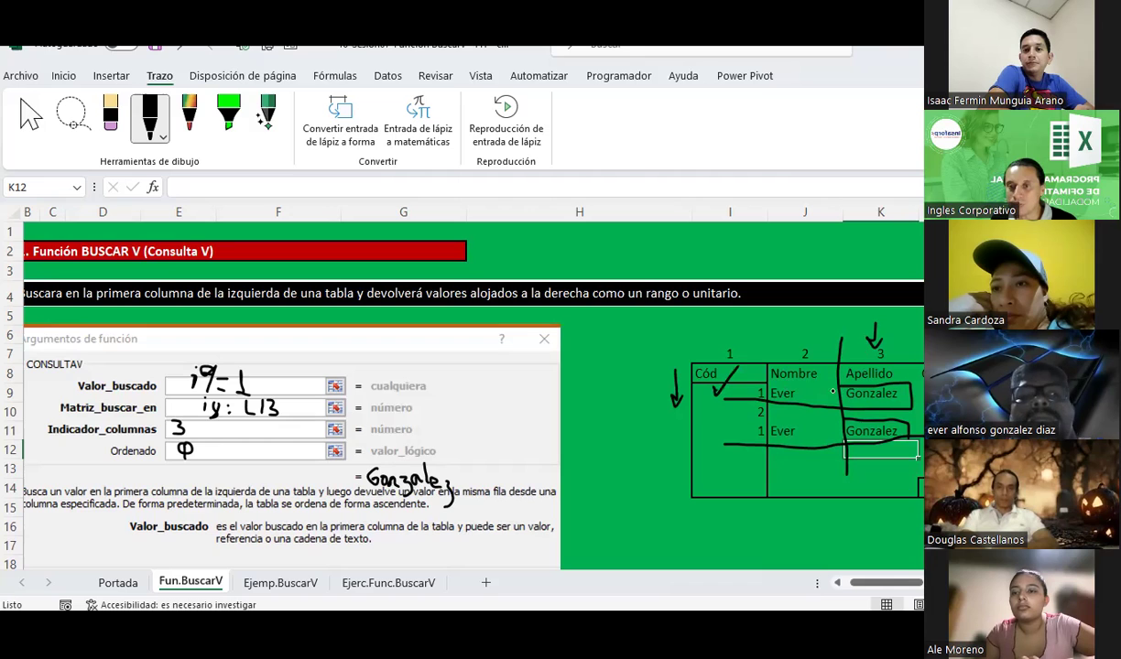
left_click_drag(822, 395, 836, 391)
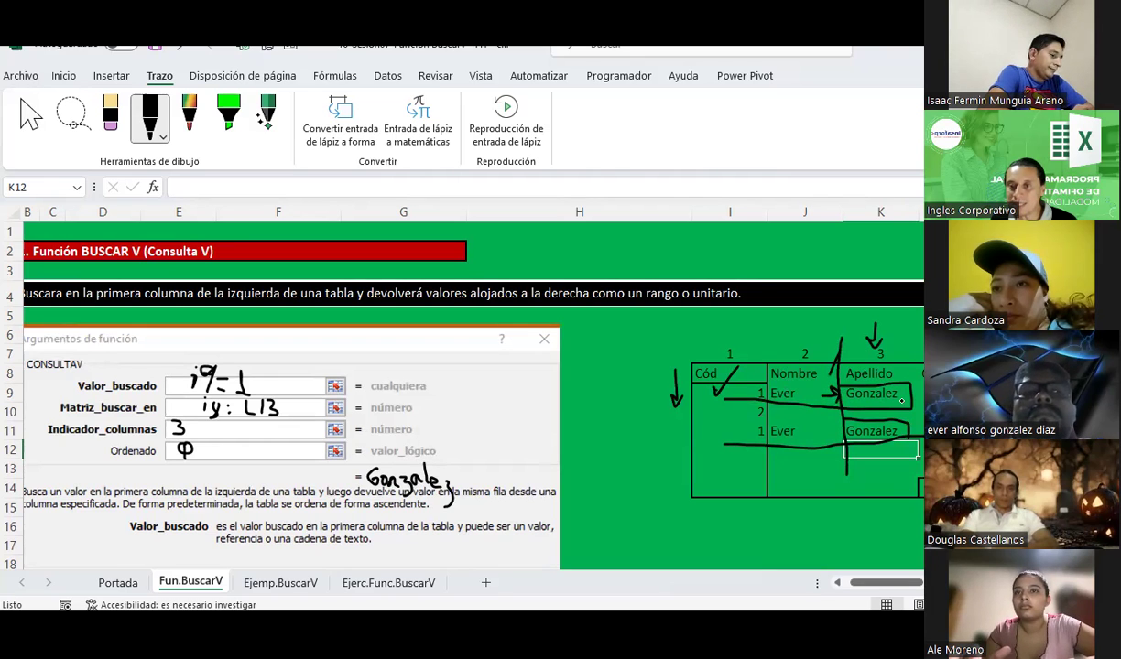
mouse_move(799, 268)
left_mouse_down()
mouse_move(472, 389)
mouse_move(450, 473)
mouse_move(481, 468)
left_mouse_up()
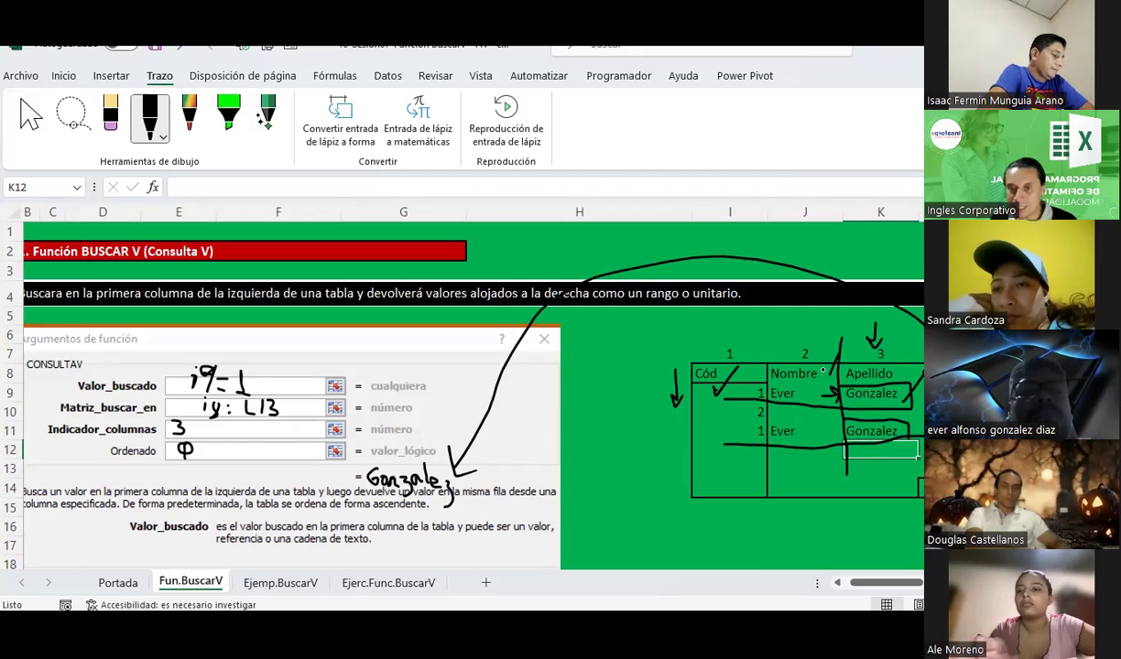
key("Escape")
Step: Add all borders to the new table range I18:J20
scroll(728, 403, "down", 3)
left_click_drag(696, 389, 805, 429)
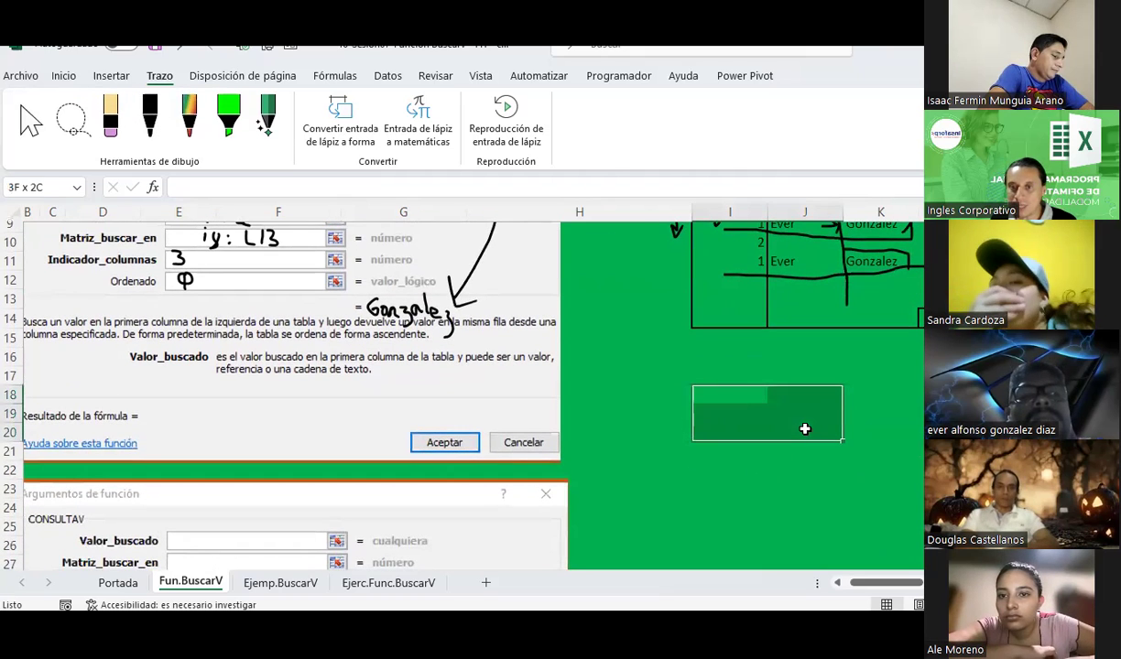
left_click(63, 75)
left_click(197, 134)
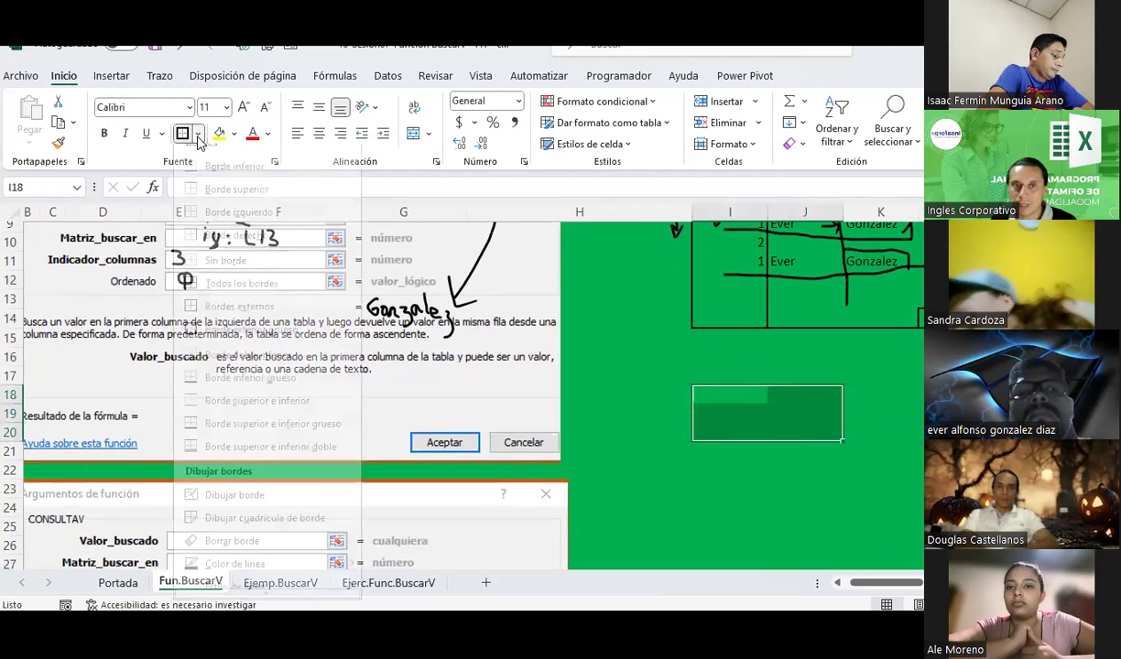
left_click(224, 294)
Step: Enter headers Cod and Apellido in I18:J18, with code 1 and surname Gonzalez below
left_click(718, 391)
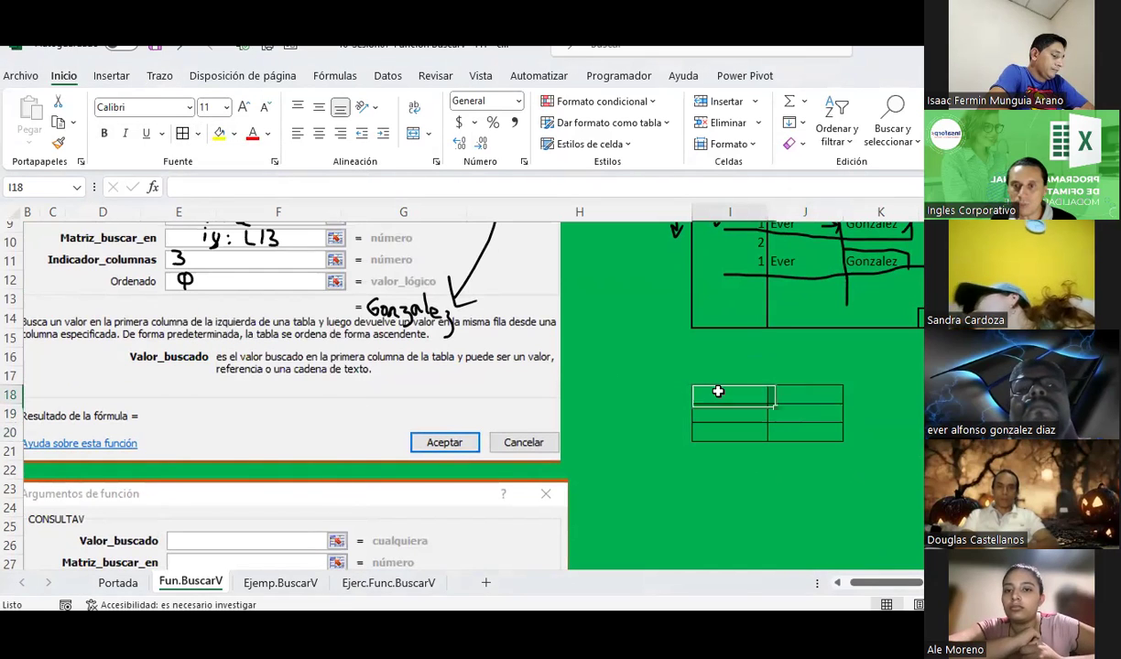
type("Cod")
key("Return")
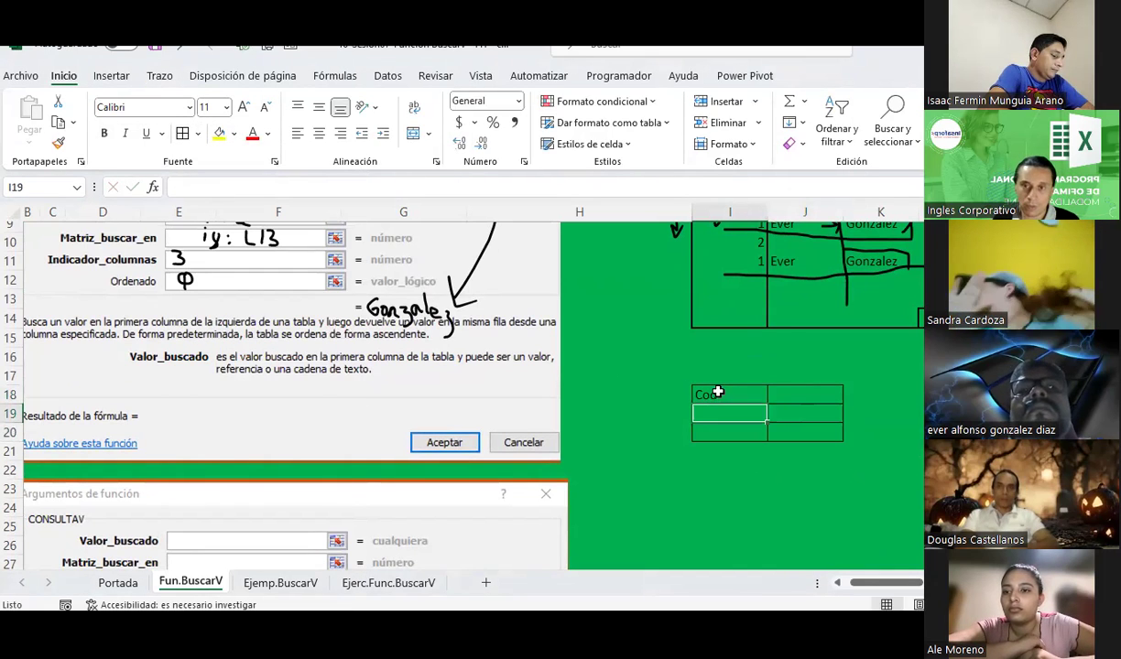
type("1")
key("Up")
key("Right")
type("Ape")
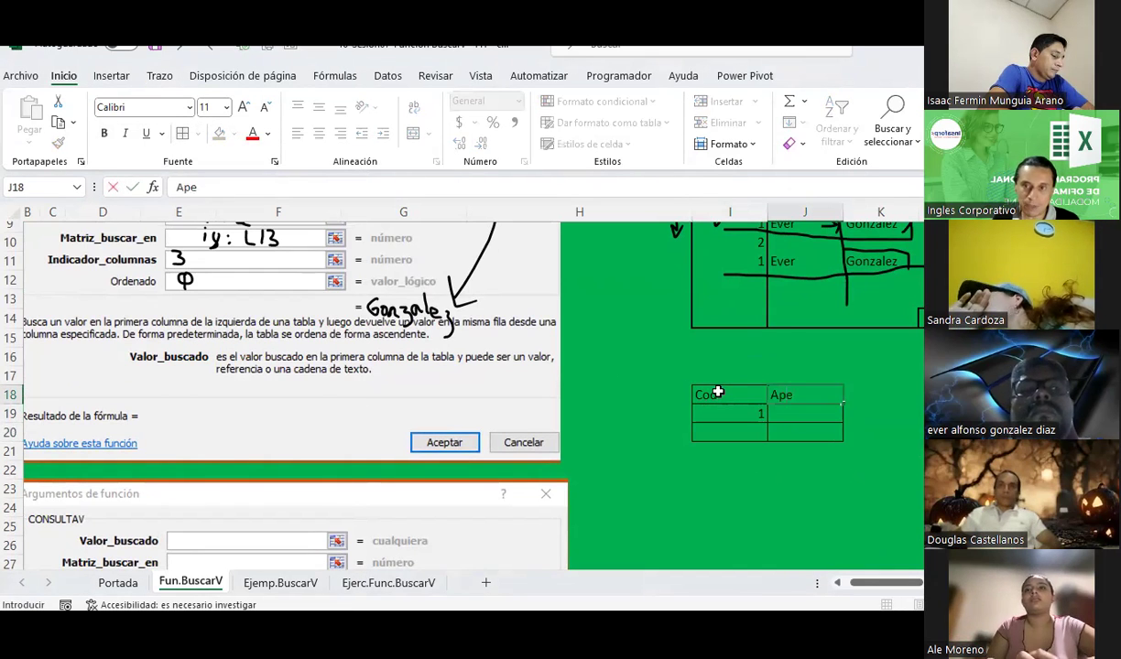
key("Return")
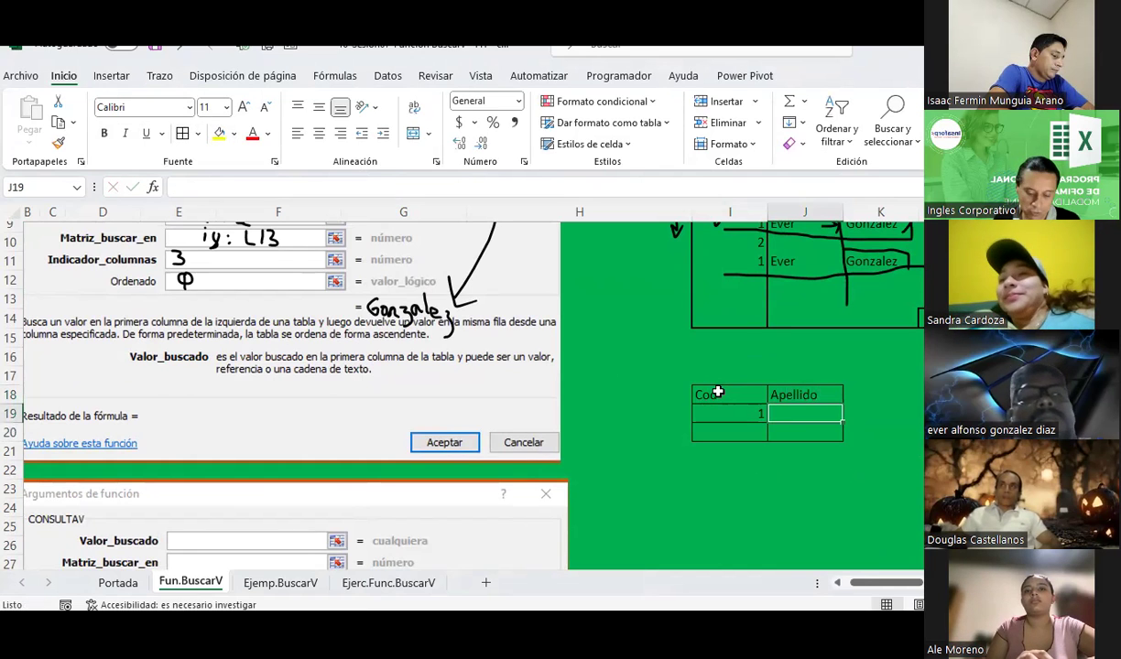
type("Gonzalez")
key("Return")
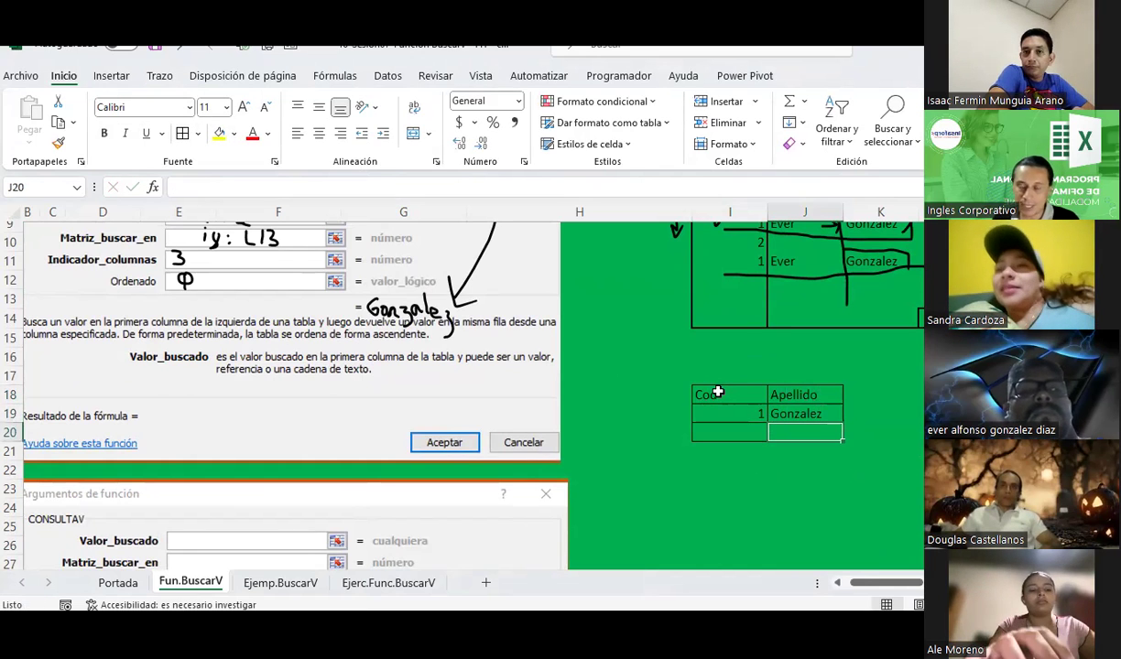
Step: Select cell I11 to highlight the repeated code 1, then go to the Trazo (Draw) tab
scroll(844, 416, "up", 1)
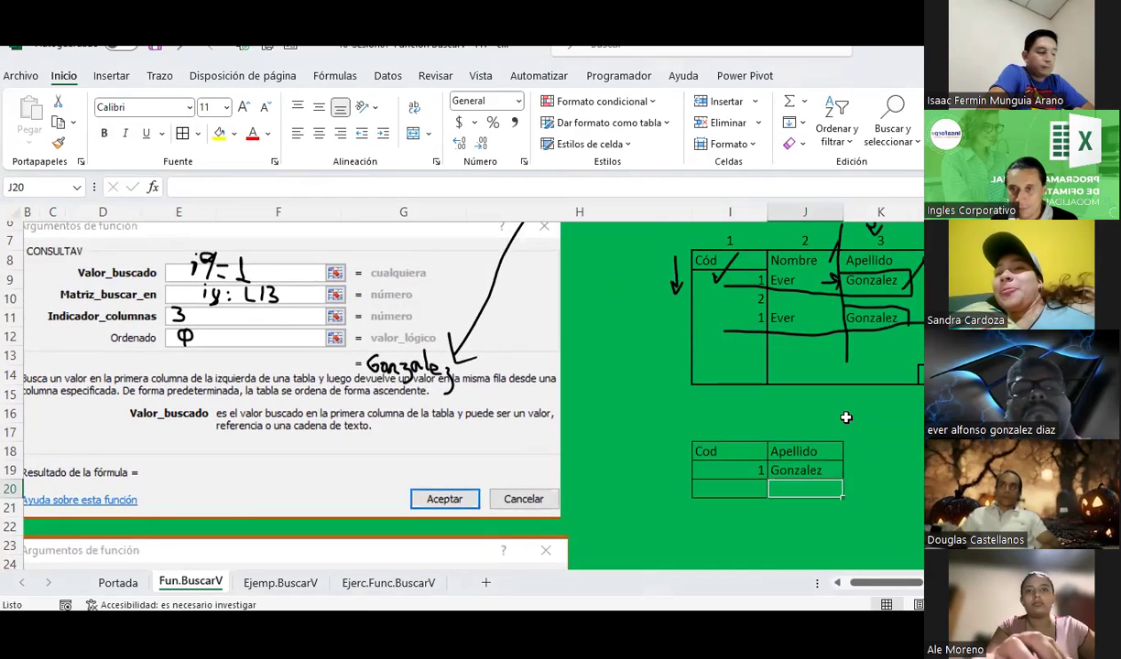
left_click(740, 317)
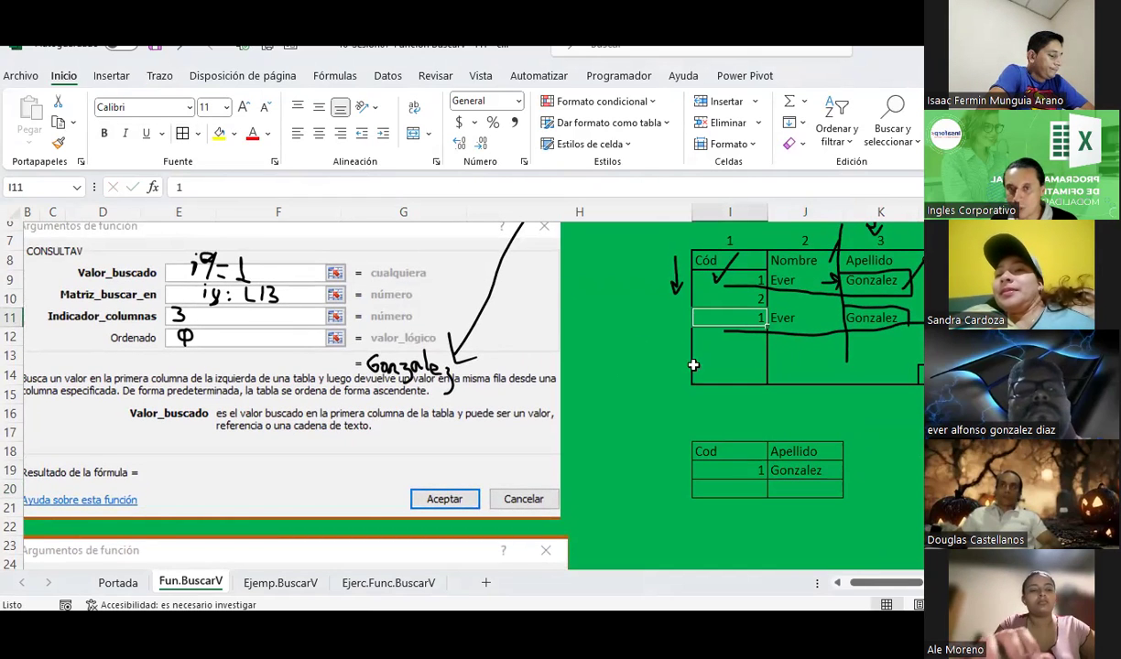
scroll(706, 372, "up", 2)
scroll(706, 373, "down", 1)
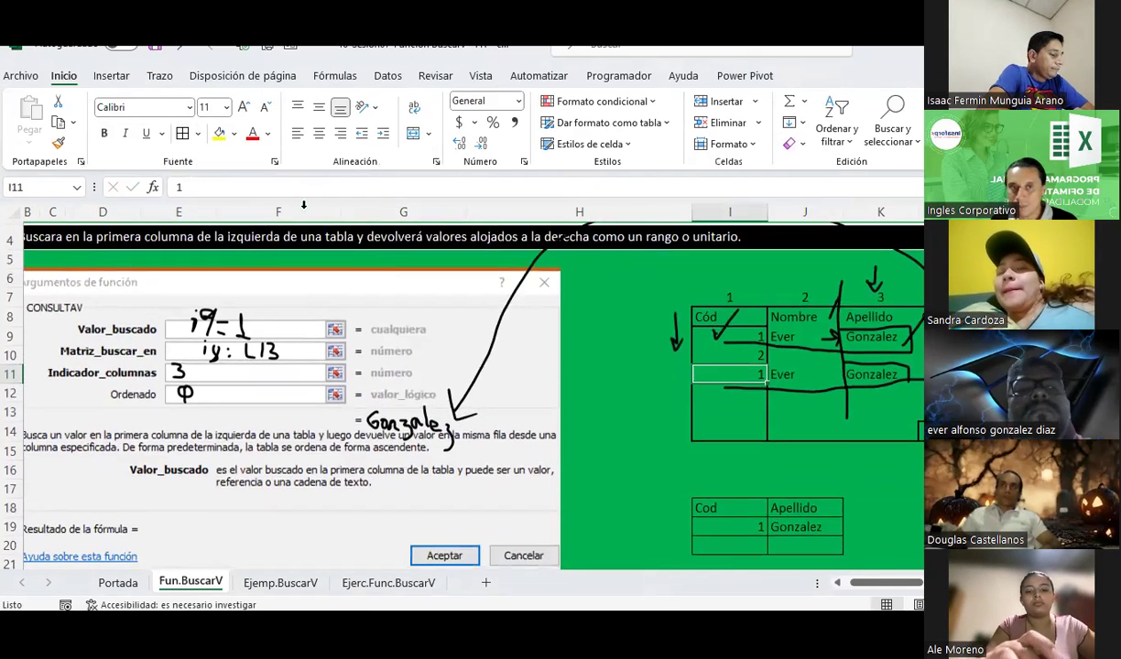
left_click(160, 79)
Step: Annotate the lookup example with the black ink pen, then leave pen mode
left_click(149, 117)
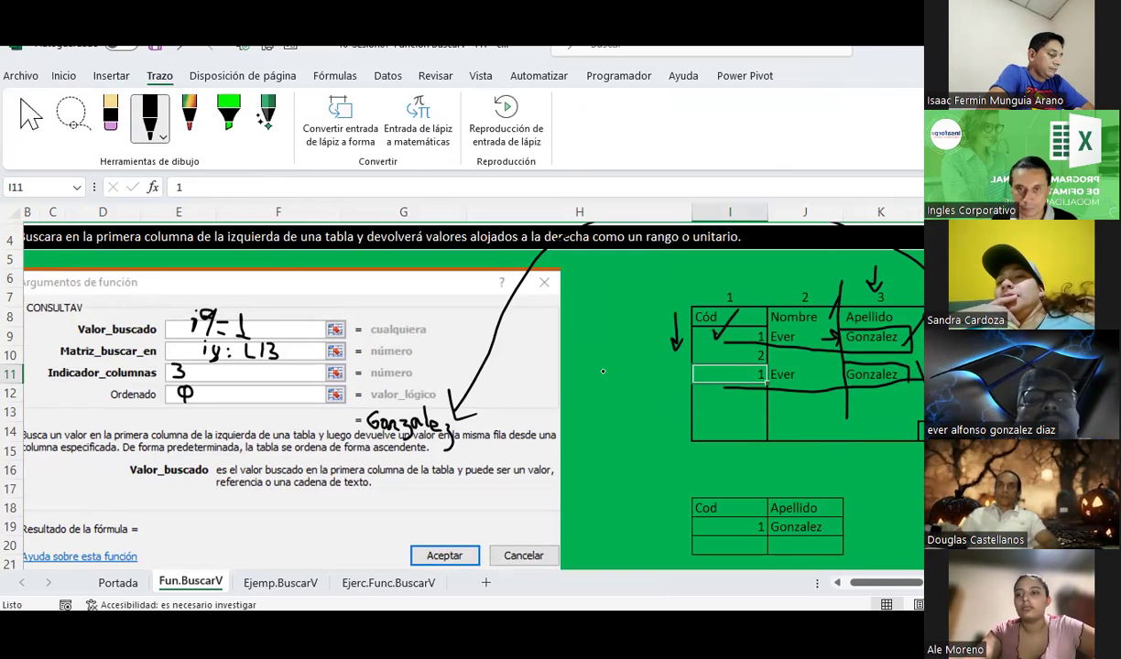
key("Escape")
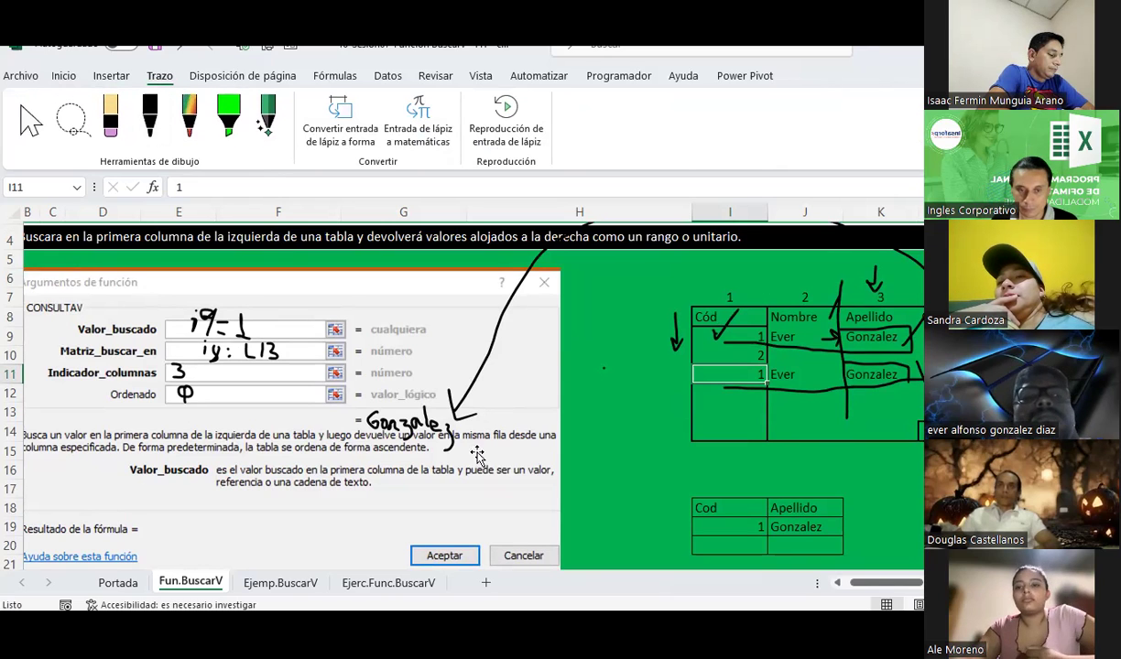
Step: On Ejemp.BuscarV, copy PTDO-0143 and Producto 3 from C9:D9 into C13:D13
left_click(260, 589)
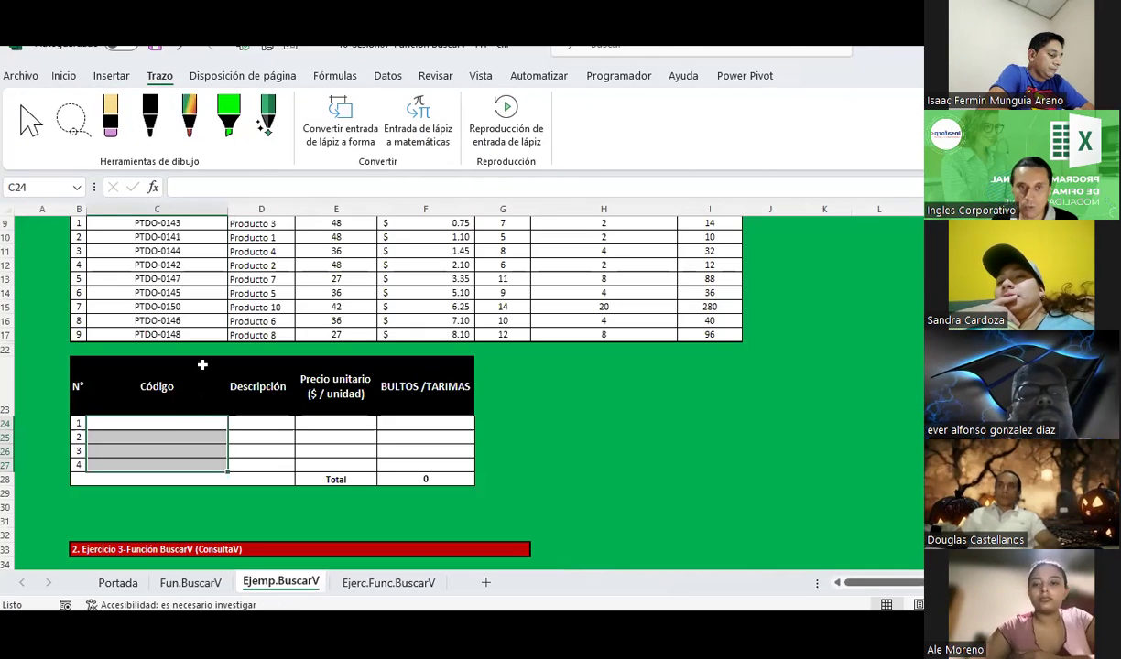
scroll(202, 365, "up", 2)
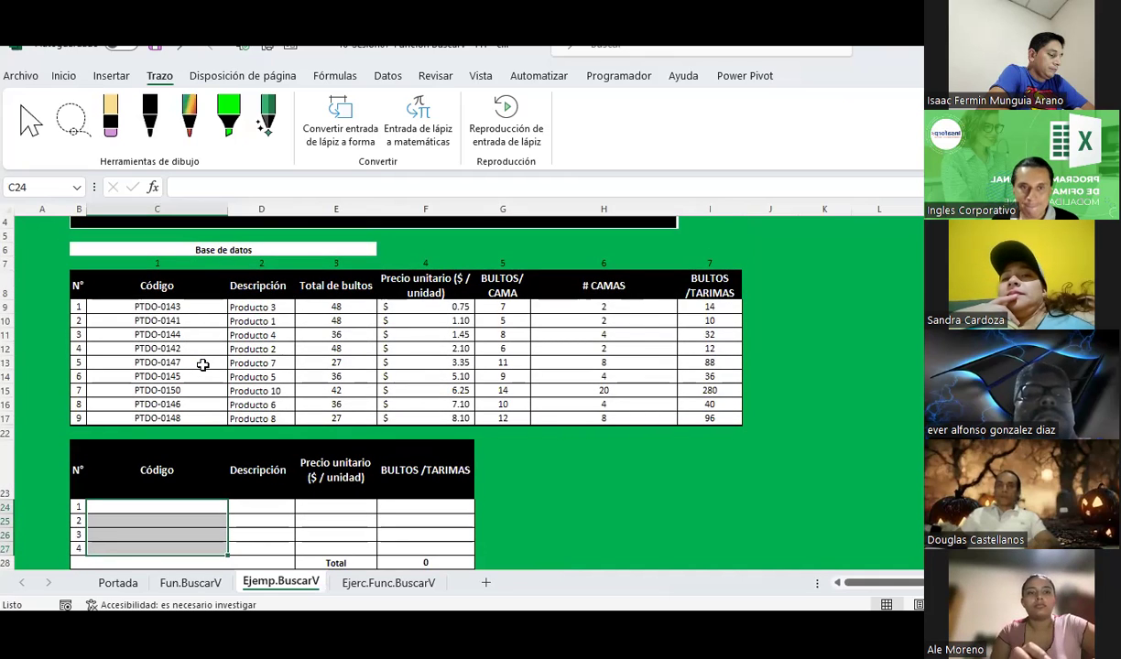
scroll(202, 364, "up", 3, "ctrl")
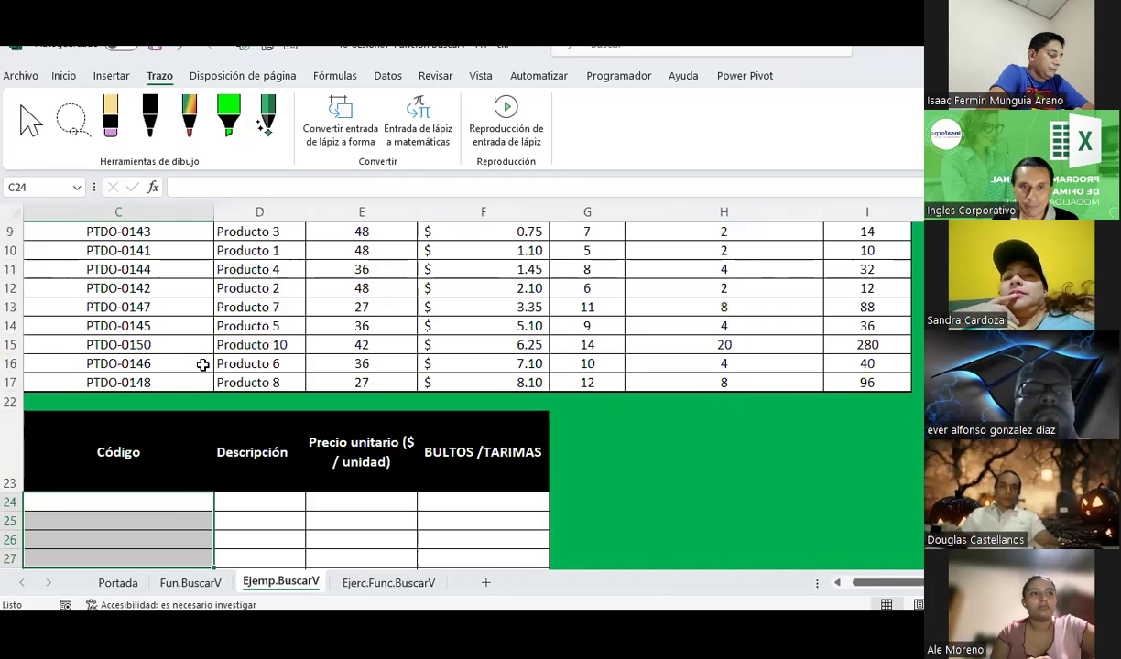
left_click(838, 584)
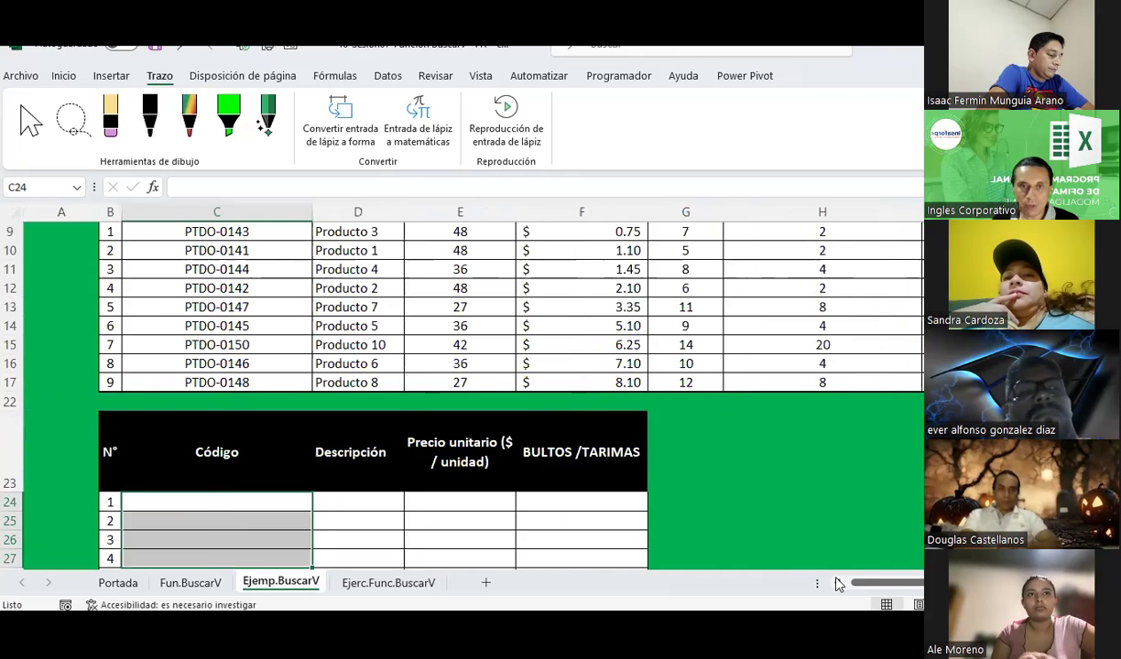
scroll(295, 380, "up", 2)
left_click(275, 345)
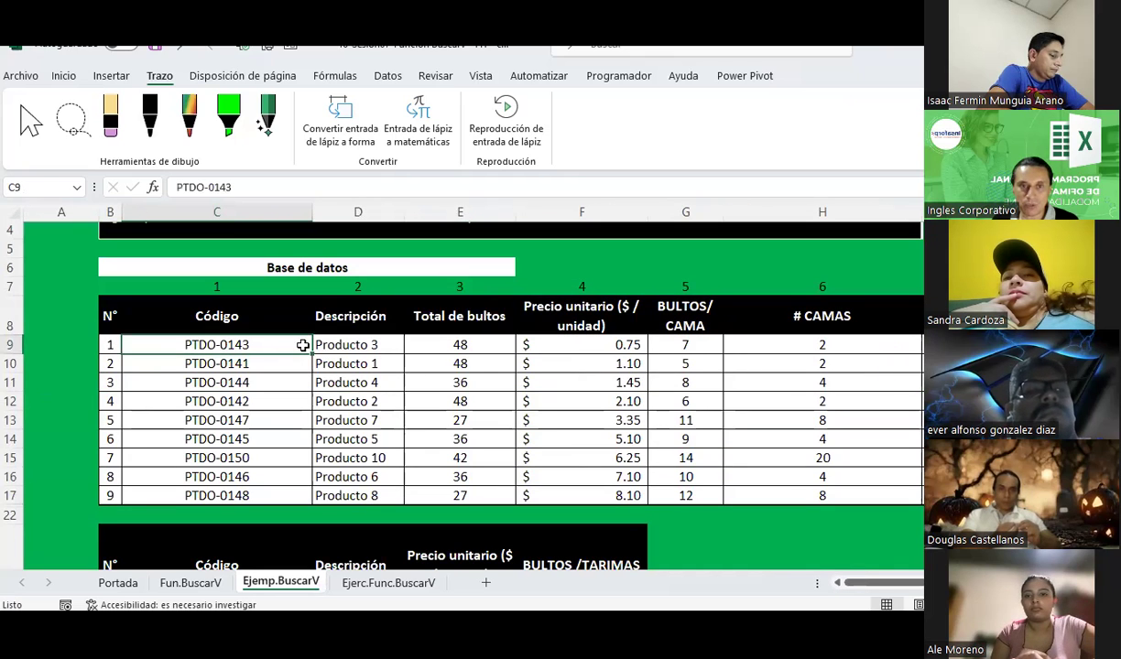
left_click_drag(275, 345, 357, 345)
key("ctrl+c")
left_click(232, 417)
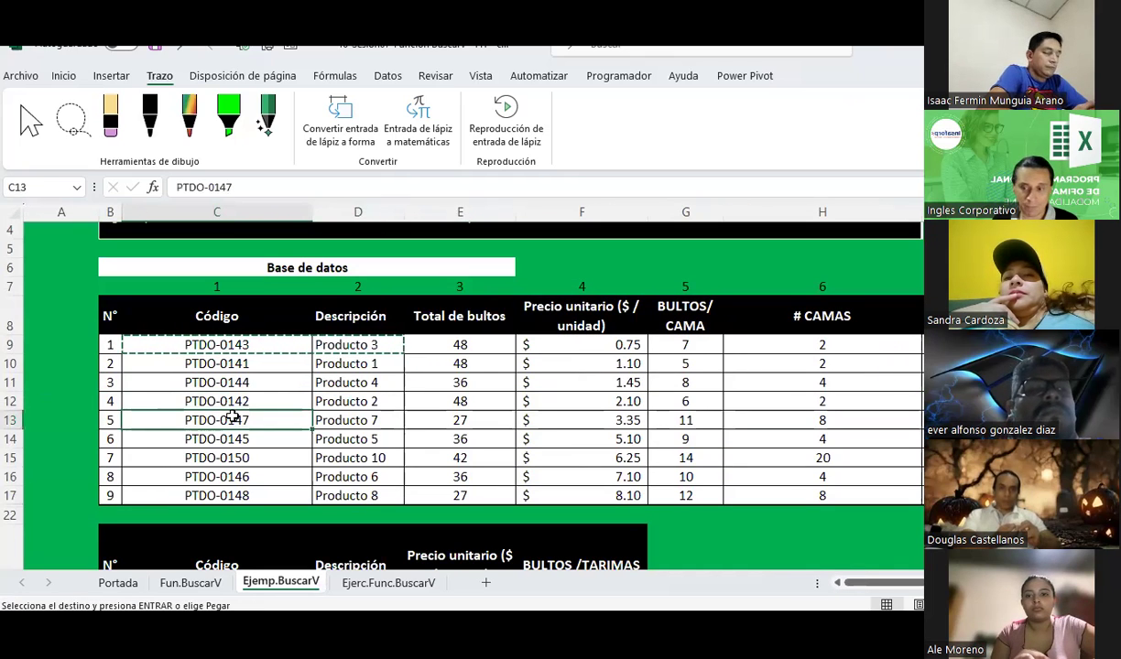
key("ctrl+v")
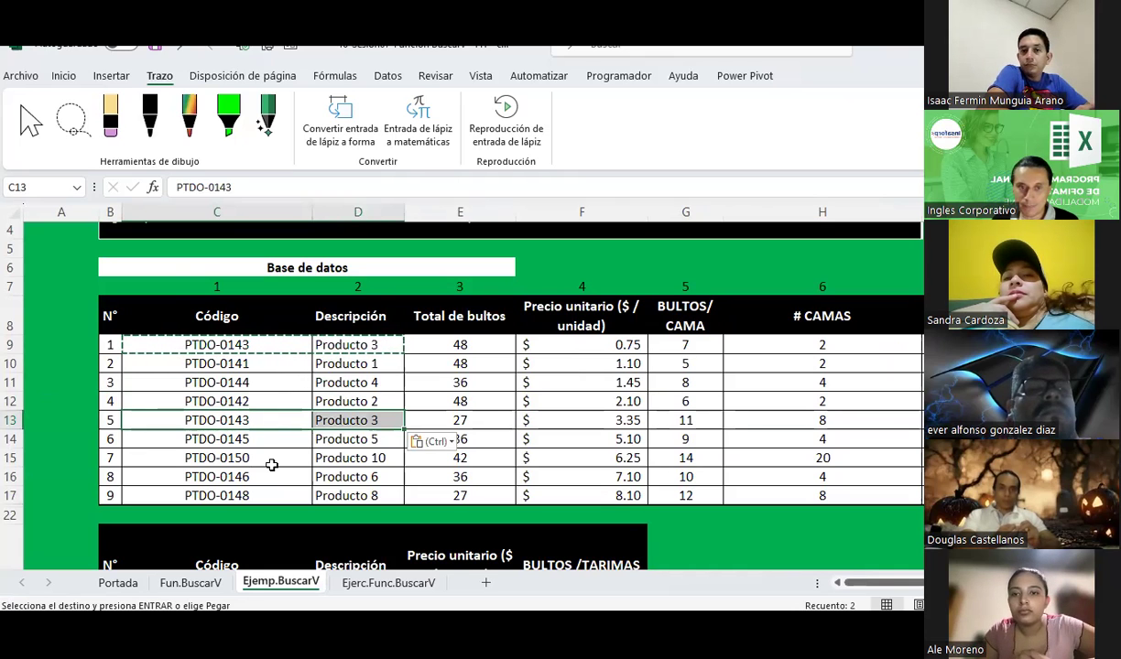
Step: Set row 5's Total de bultos in E13 to 196
left_click(462, 419)
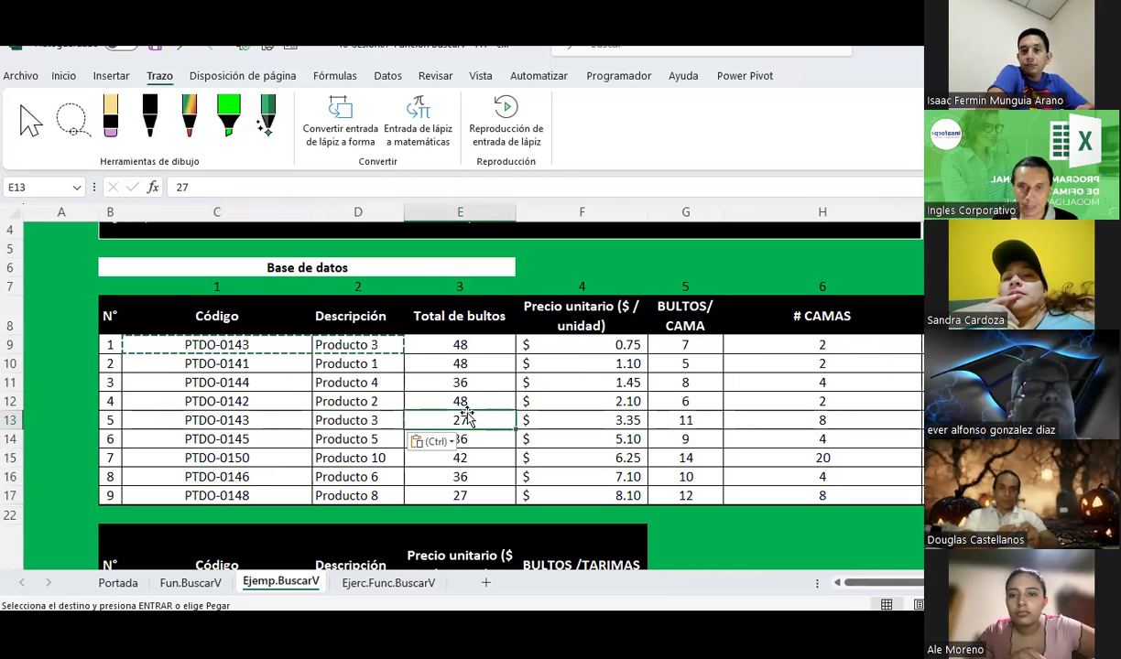
type("196")
key("Return")
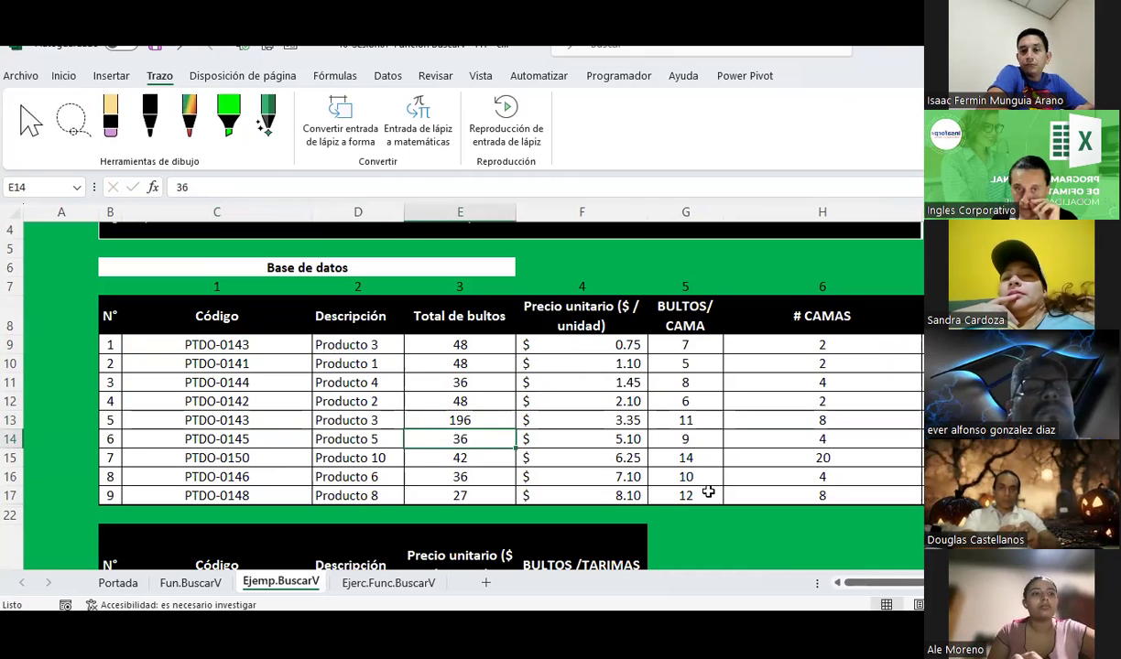
left_click(218, 342)
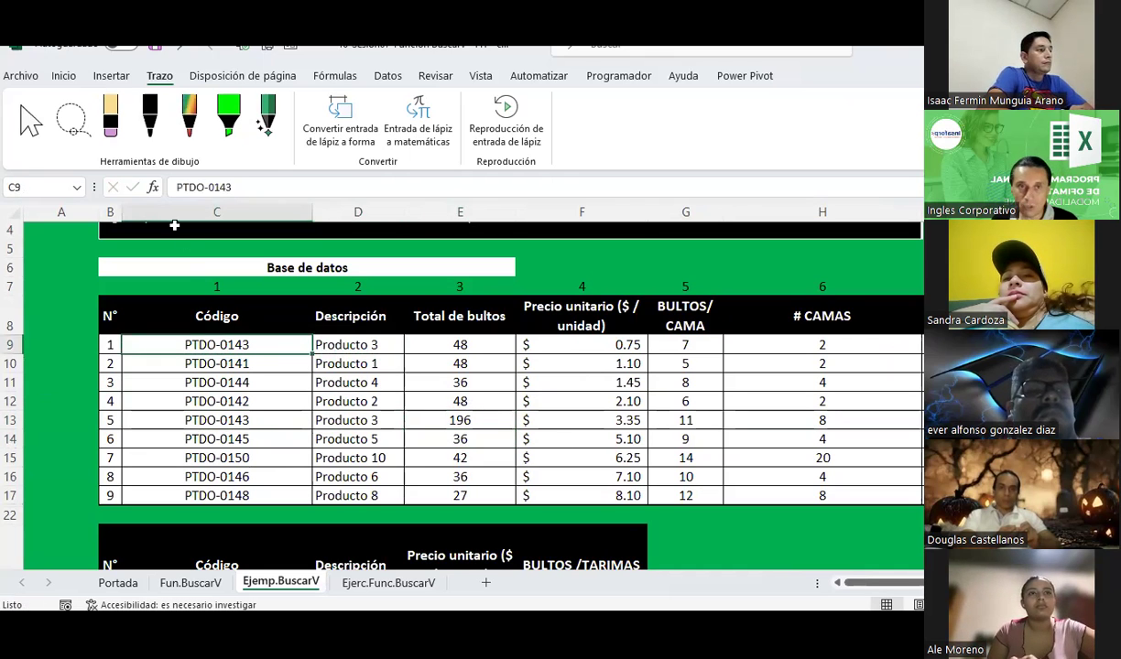
Step: Fill code cells C9 and C13 yellow to flag the duplicate PTDO-0143
left_click(72, 77)
left_click(217, 133)
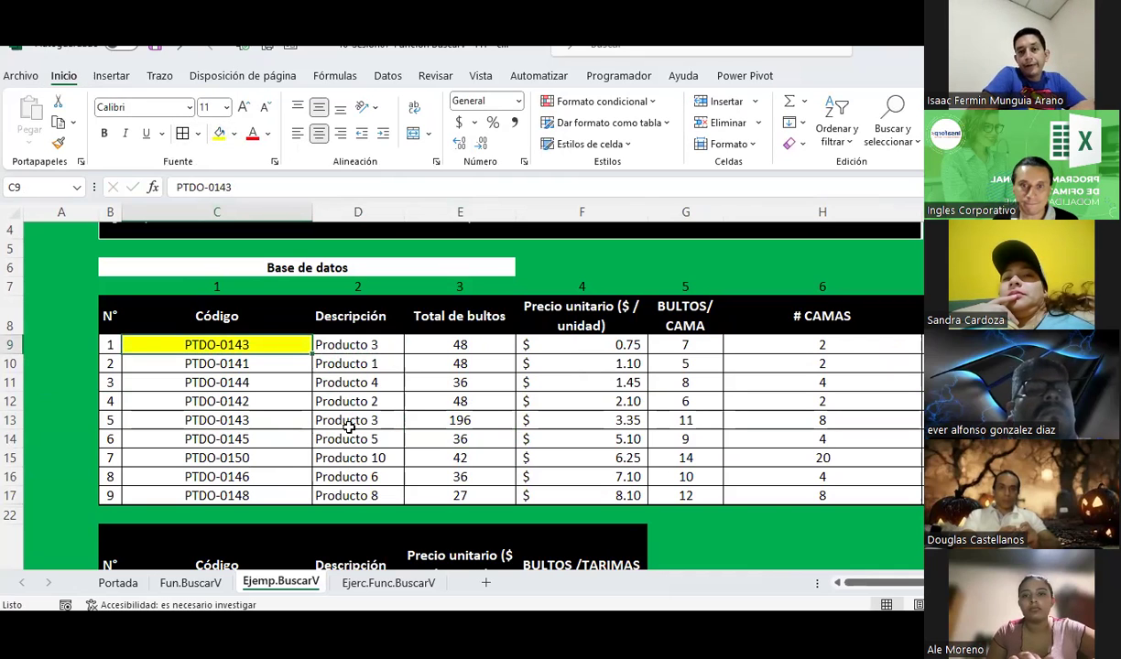
left_click(242, 421)
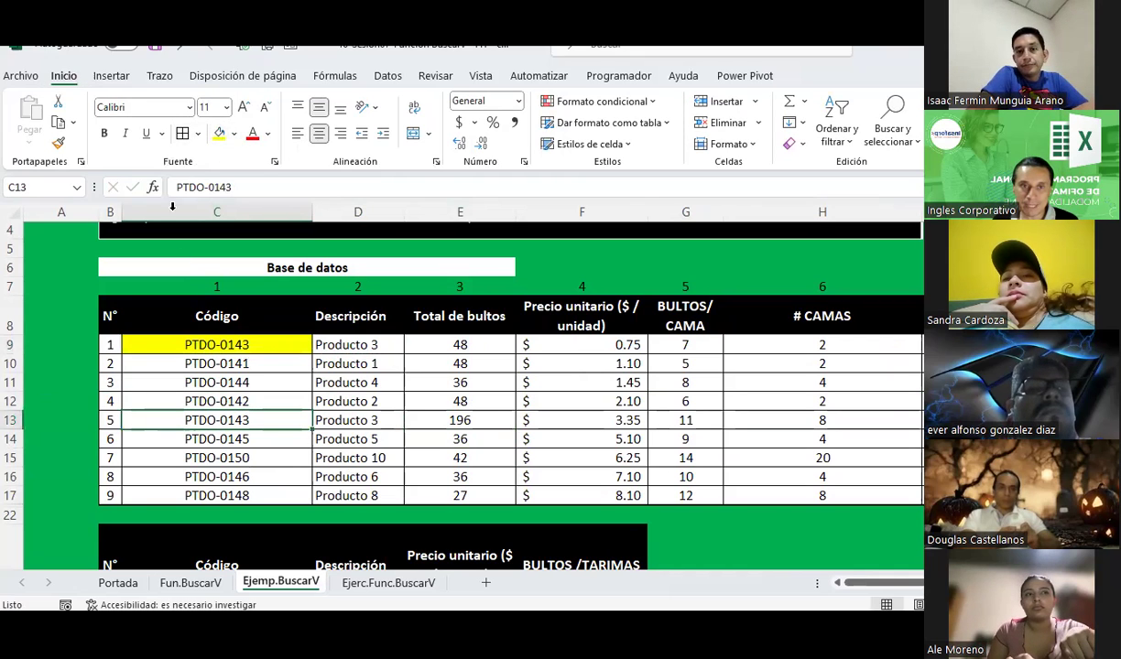
left_click(219, 135)
scroll(405, 410, "down", 2)
scroll(403, 451, "down", 1)
scroll(405, 414, "up", 1)
Step: Select the first empty Código entry cell C24 in the second table
left_click(264, 504)
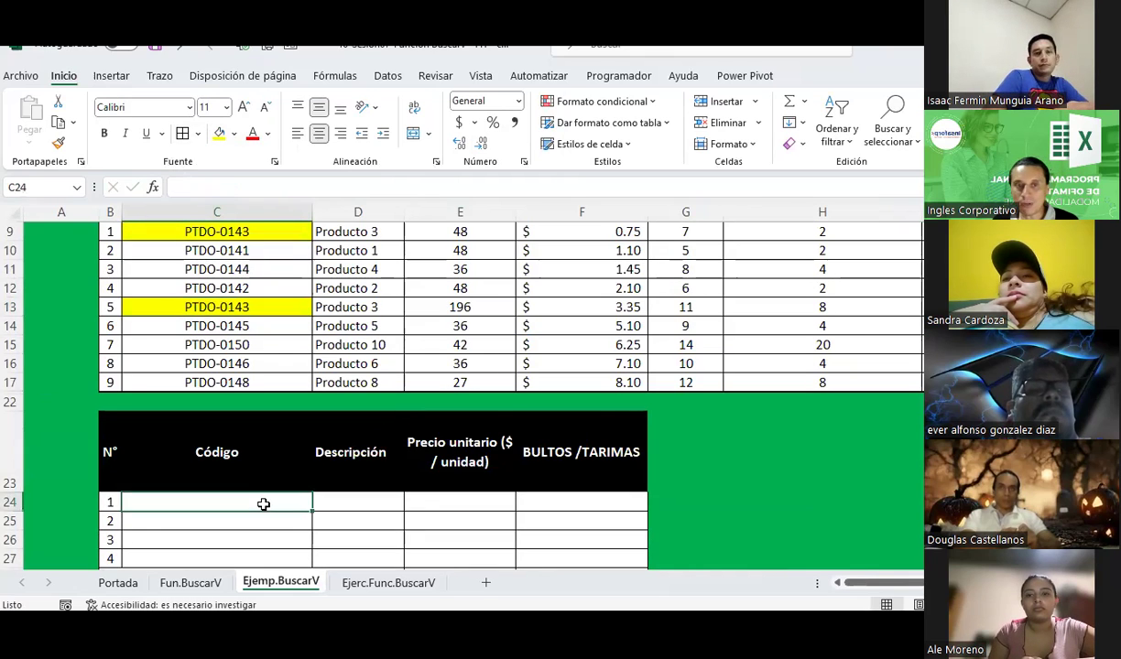
scroll(262, 505, "down", 3)
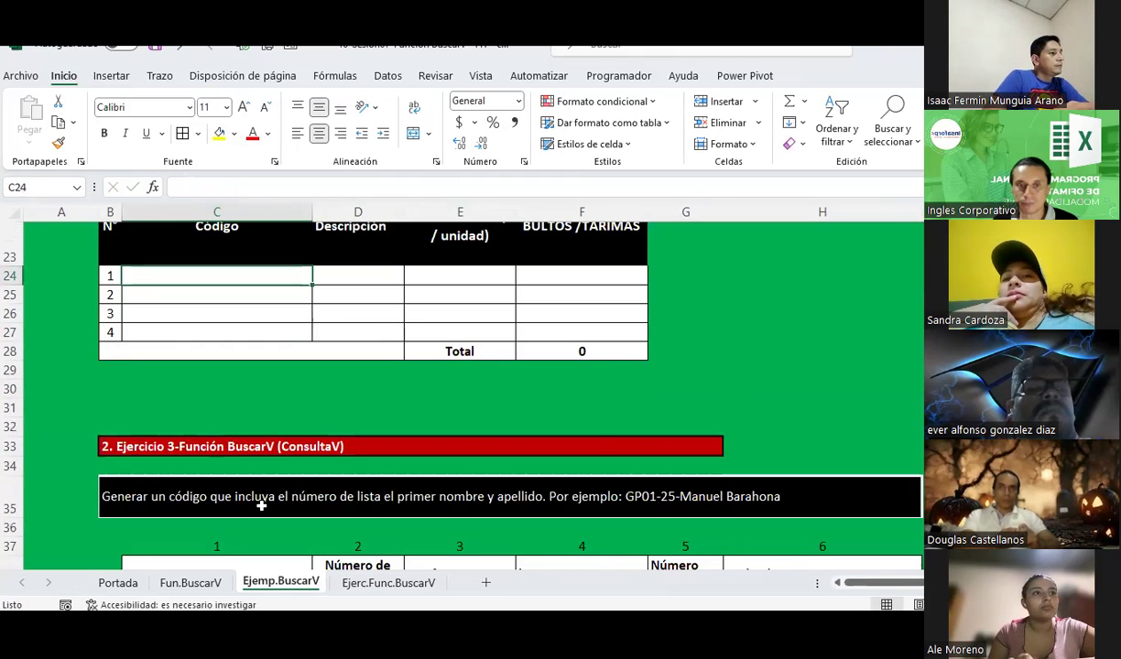
scroll(261, 506, "up", 1)
scroll(262, 506, "up", 3)
scroll(262, 505, "up", 1)
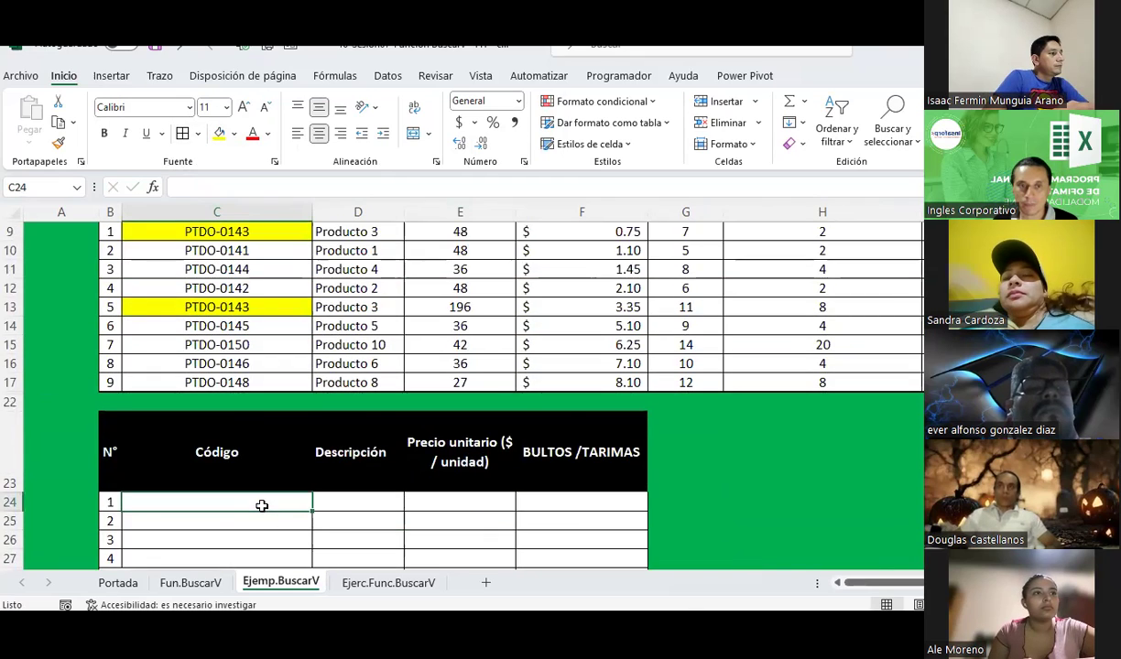
scroll(262, 505, "down", 4)
scroll(262, 505, "down", 2)
scroll(262, 505, "up", 3)
scroll(262, 506, "up", 2)
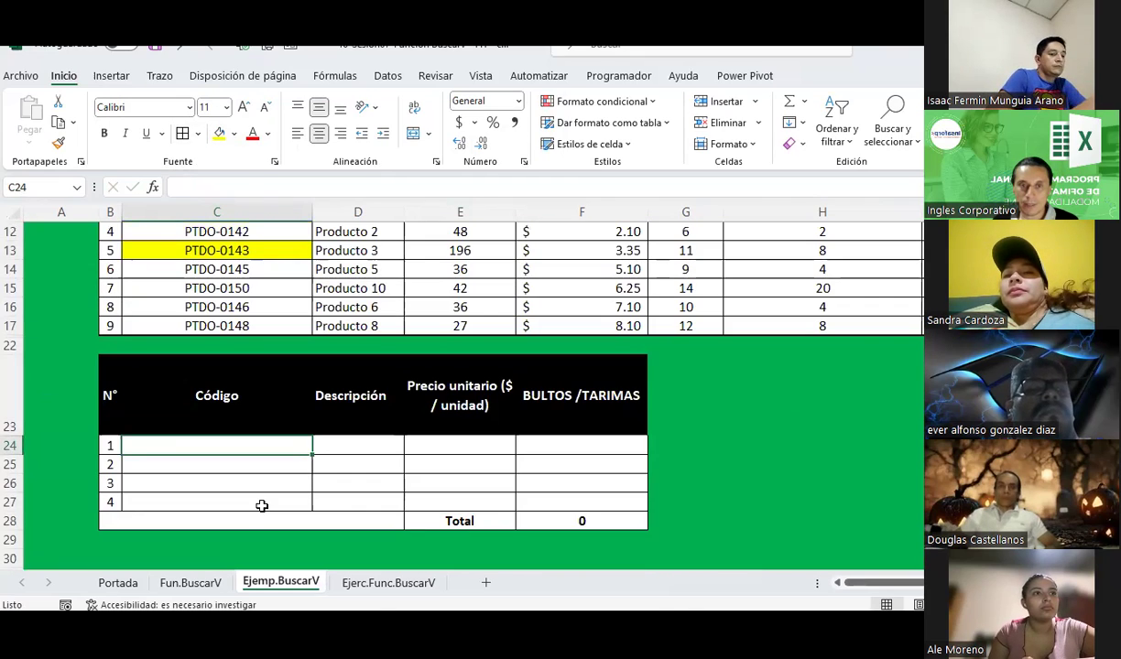
scroll(262, 506, "up", 3)
scroll(262, 506, "up", 2)
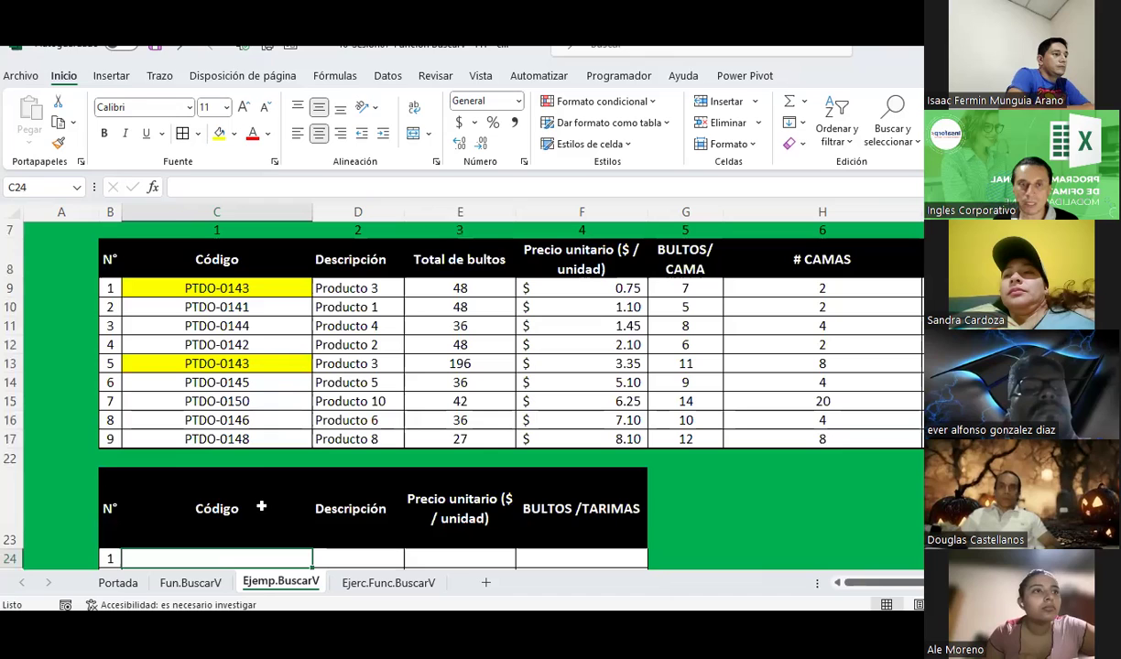
Step: Name the product code range C9:C17 'cod' using the Name Box
left_click_drag(240, 288, 245, 440)
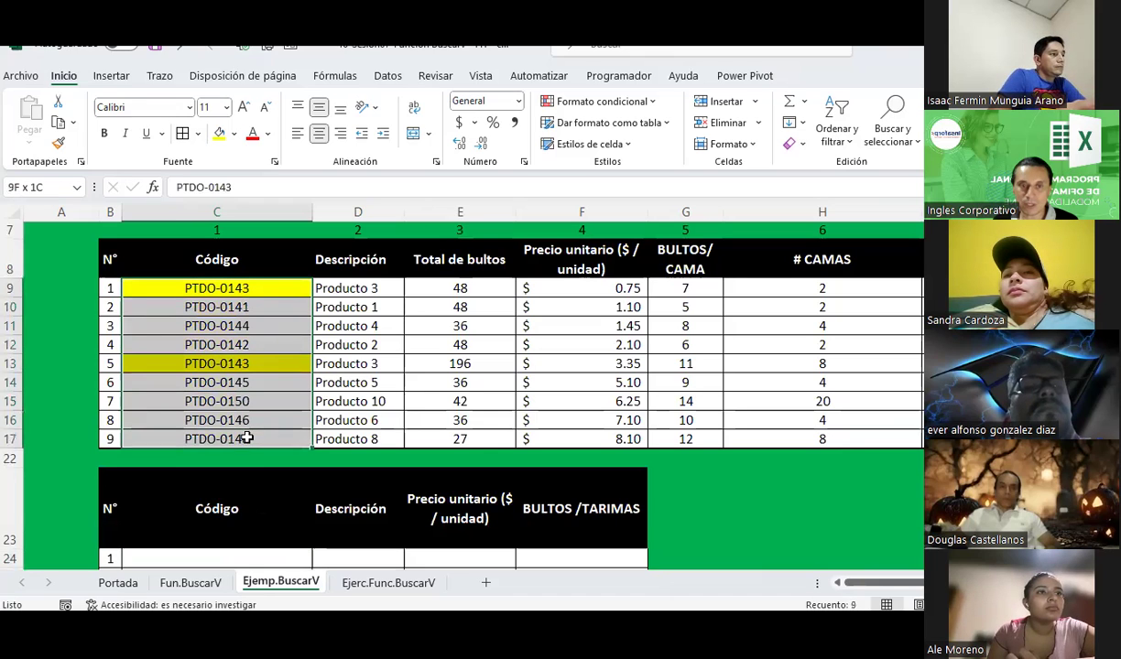
left_click(29, 188)
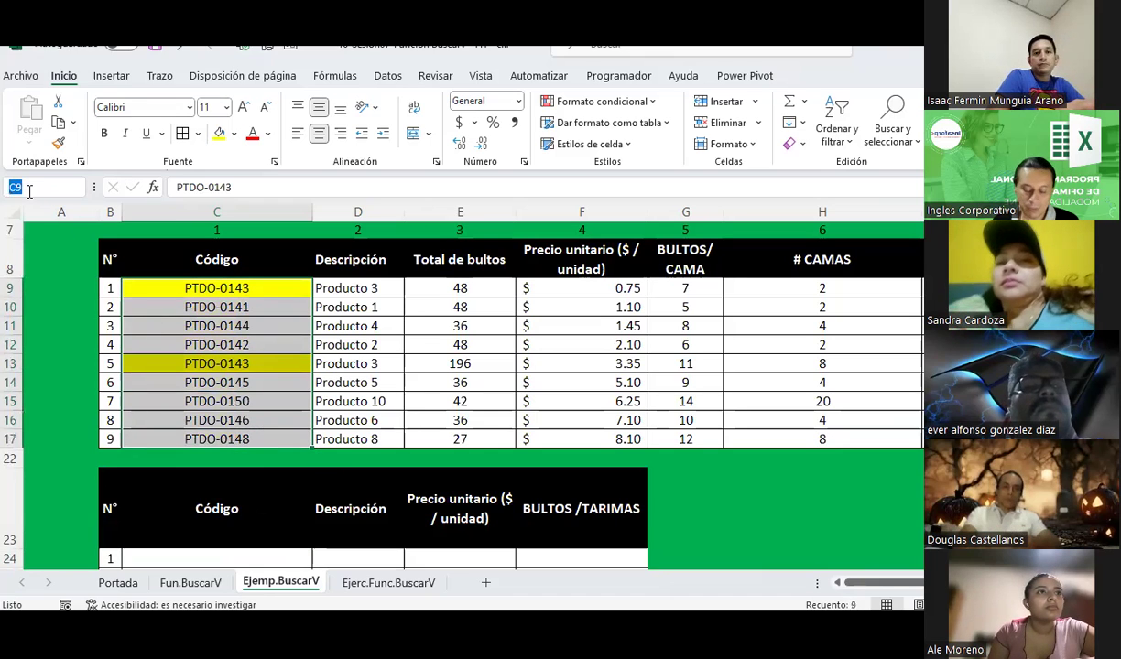
type("cod")
key("Return")
Step: Select the four empty Código cells C24:C27 on the Datos tab
left_click(211, 273)
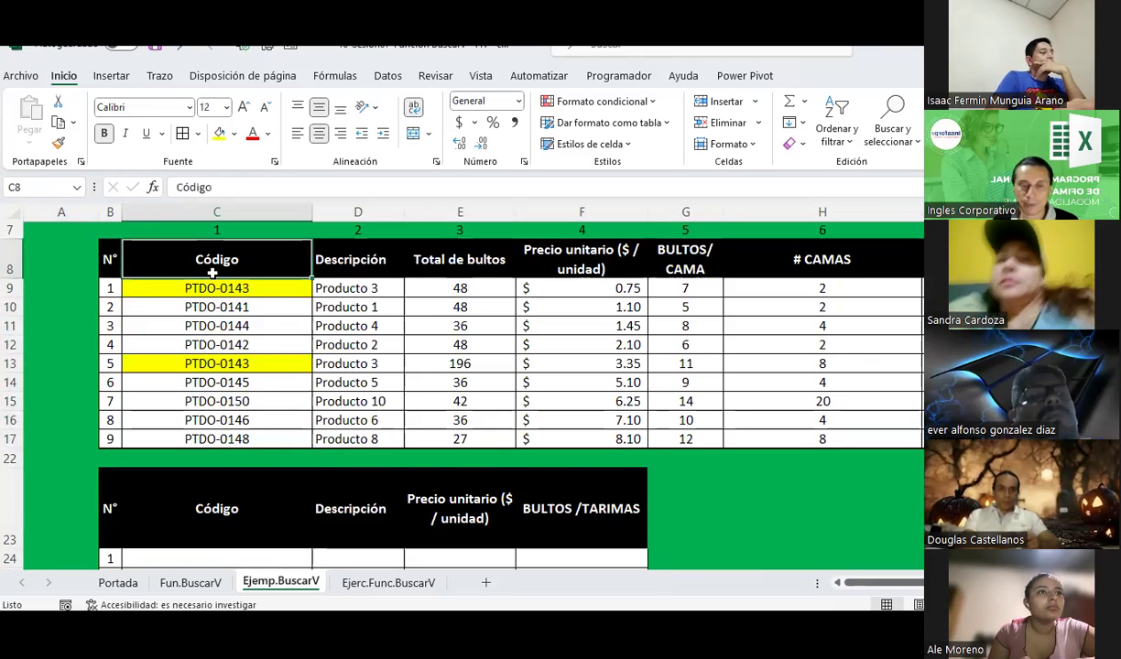
scroll(212, 412, "down", 2)
left_click_drag(249, 447, 237, 499)
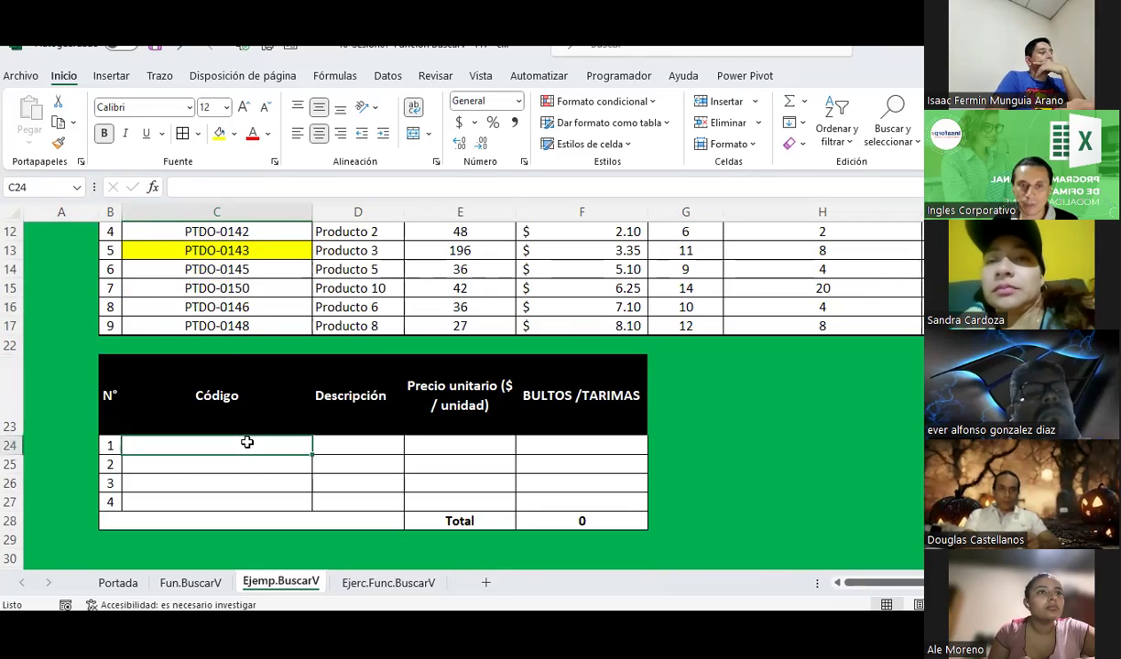
left_click(385, 77)
Step: Apply List data validation to C24:C27 with the named range cod as source
left_click(769, 144)
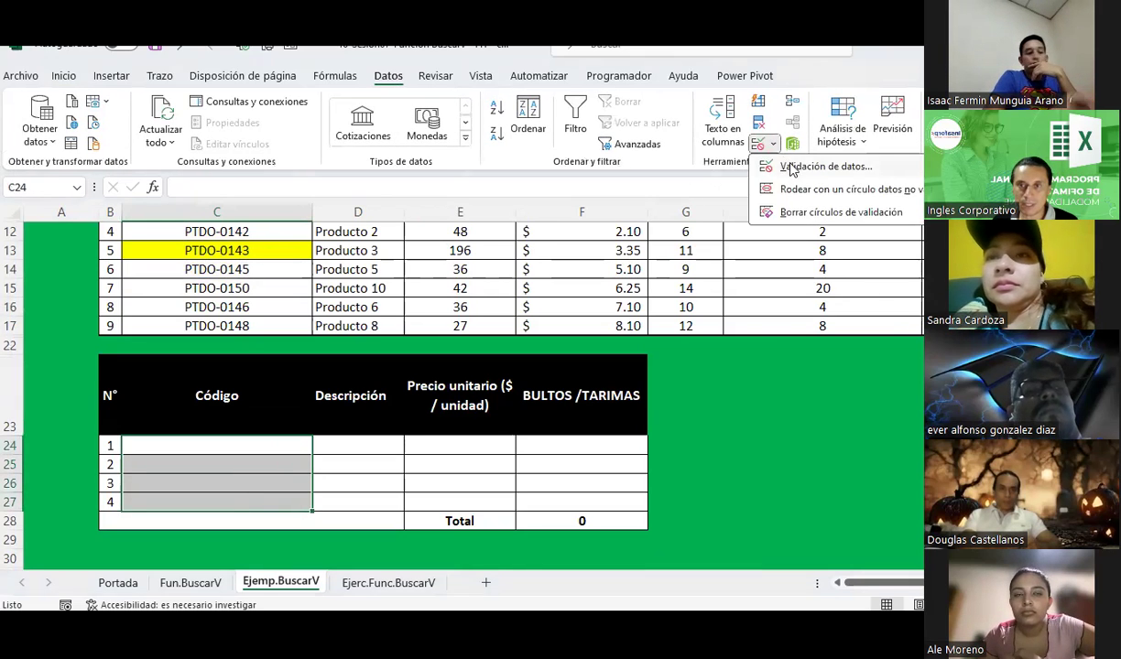
left_click(791, 168)
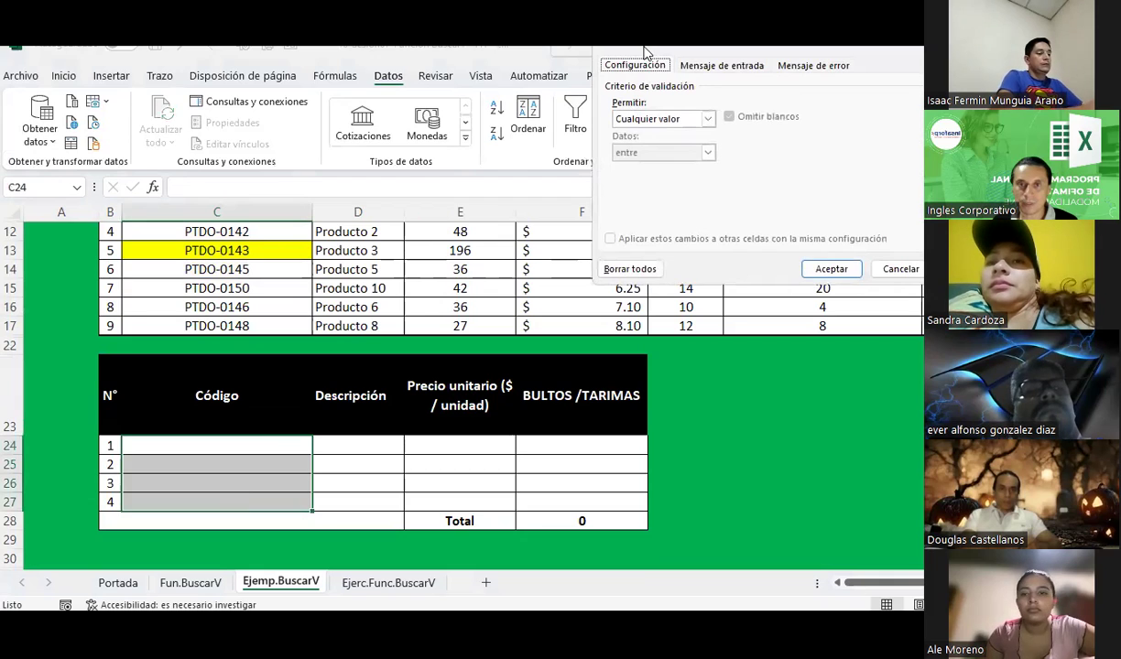
left_click(385, 166)
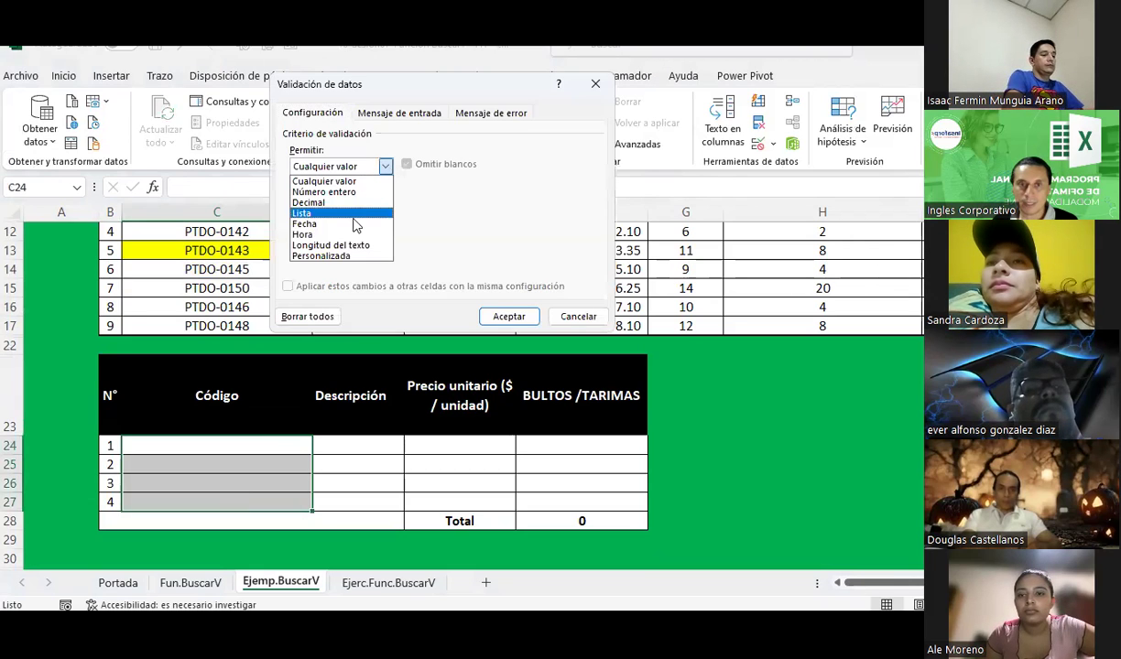
left_click(316, 209)
left_click(321, 234)
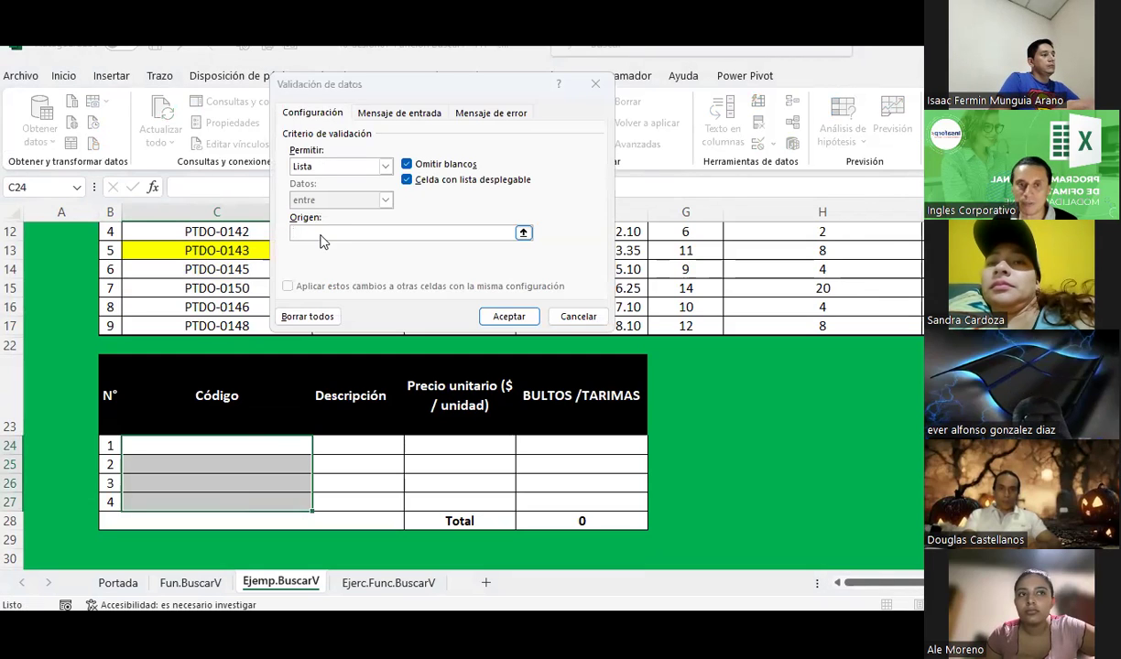
key("F3")
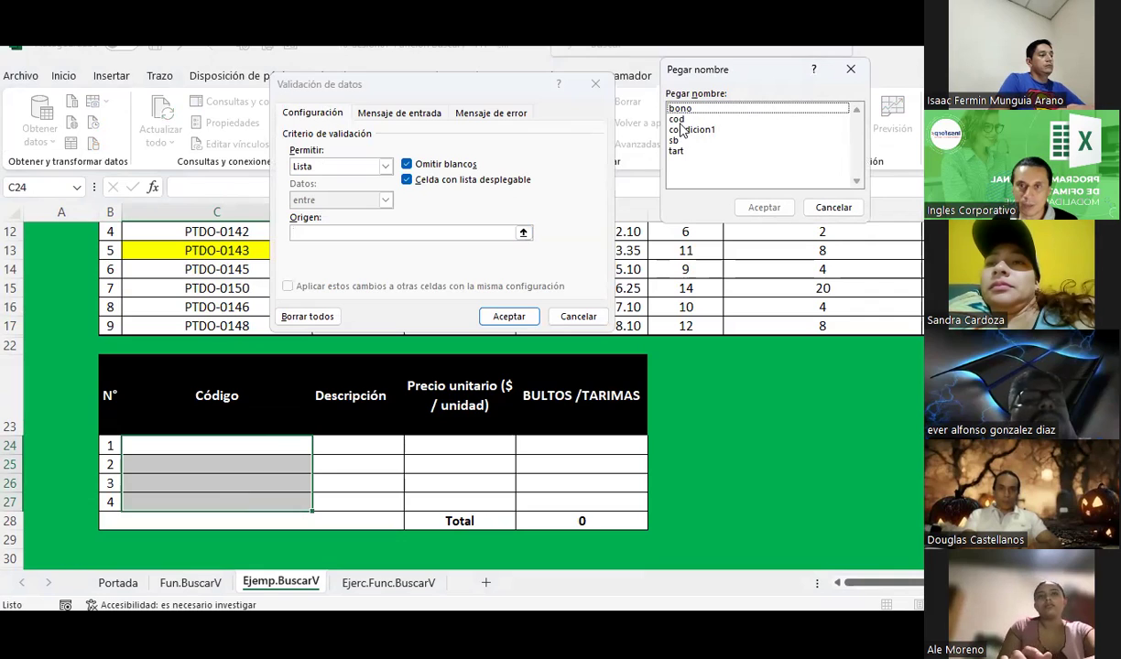
left_click(681, 120)
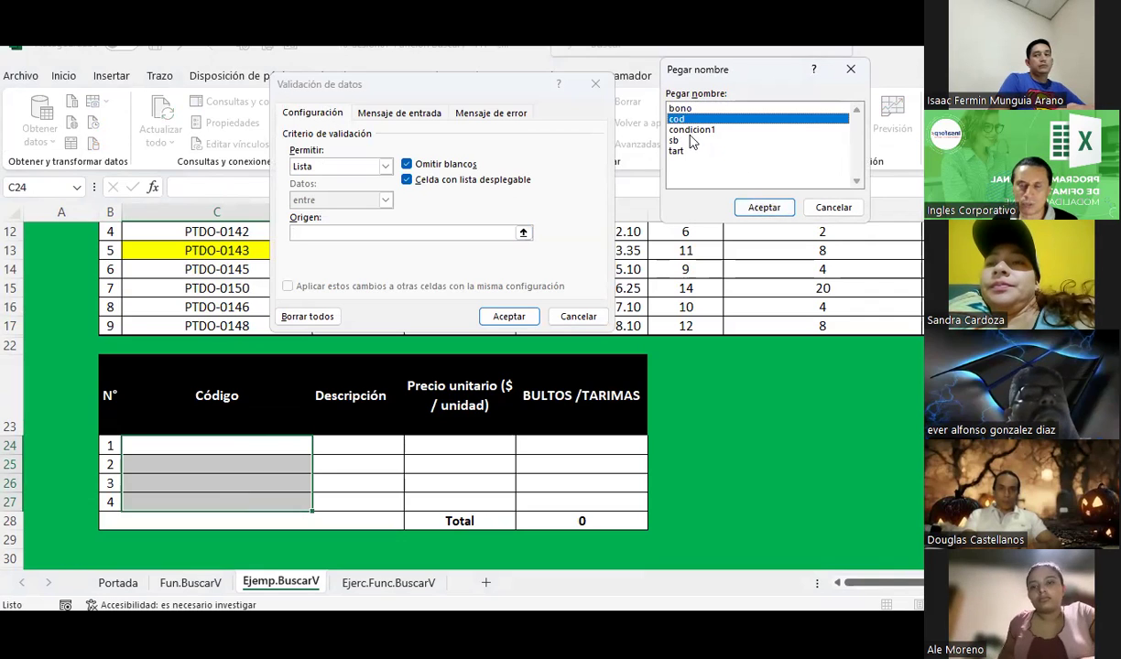
left_click(766, 206)
left_click(509, 316)
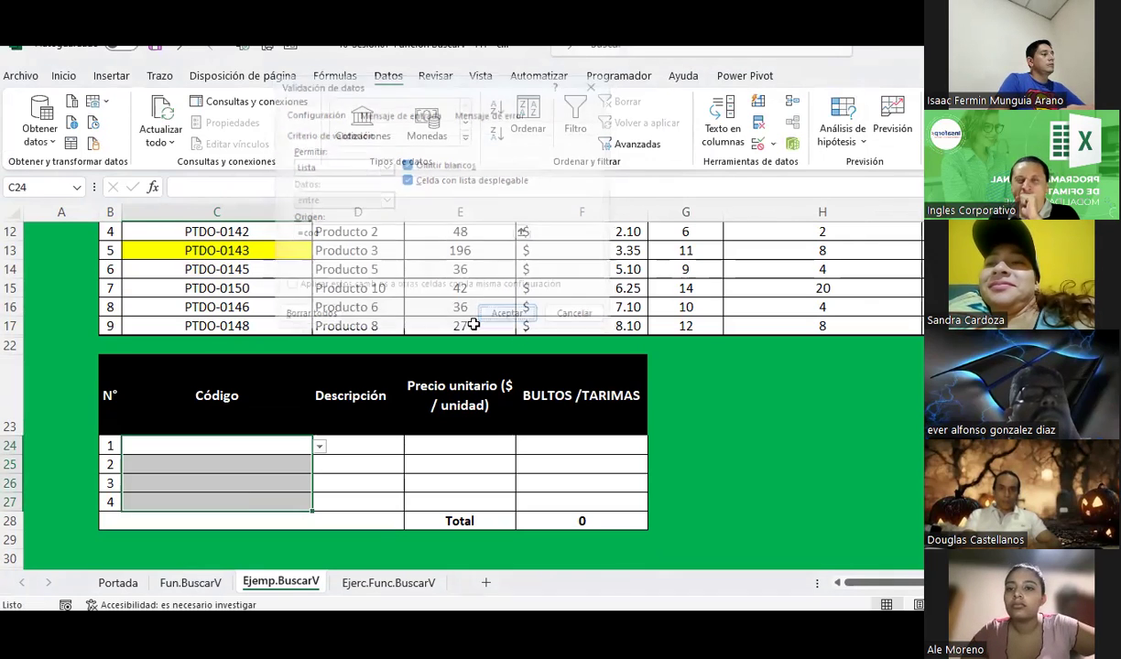
Step: Pick PTDO-0143, PTDO-0144, PTDO-0145 and PTDO-0146 from the C24:C27 dropdowns
left_click(318, 446)
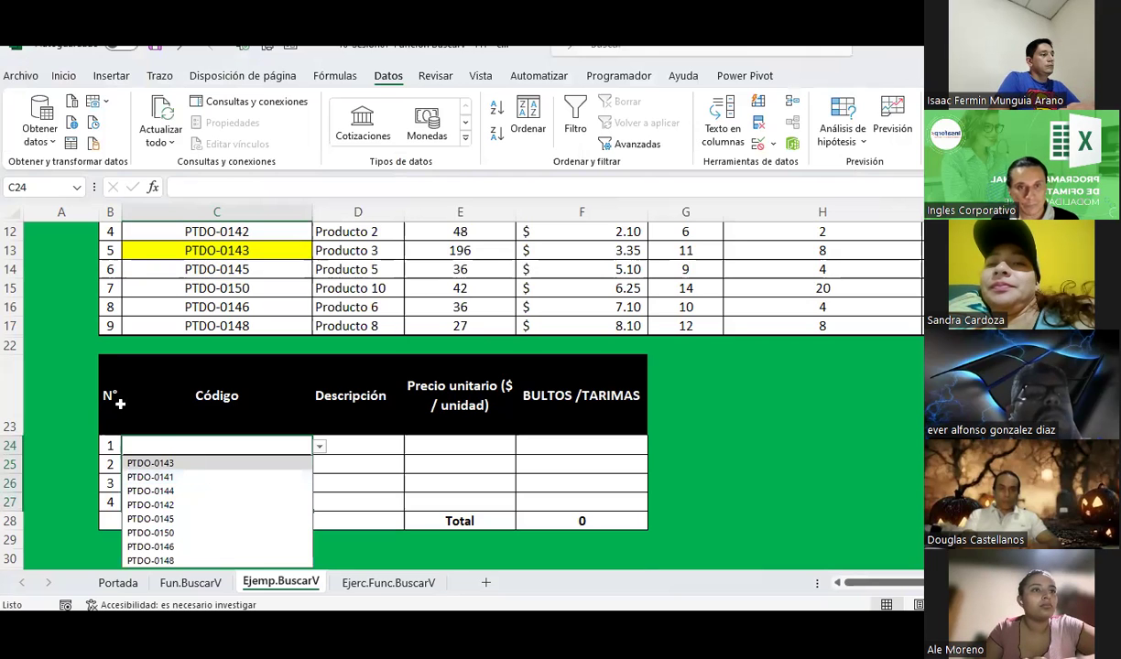
left_click(150, 463)
scroll(233, 391, "up", 1)
scroll(233, 391, "up", 3)
scroll(275, 440, "down", 4)
left_click(304, 464)
left_click(319, 469)
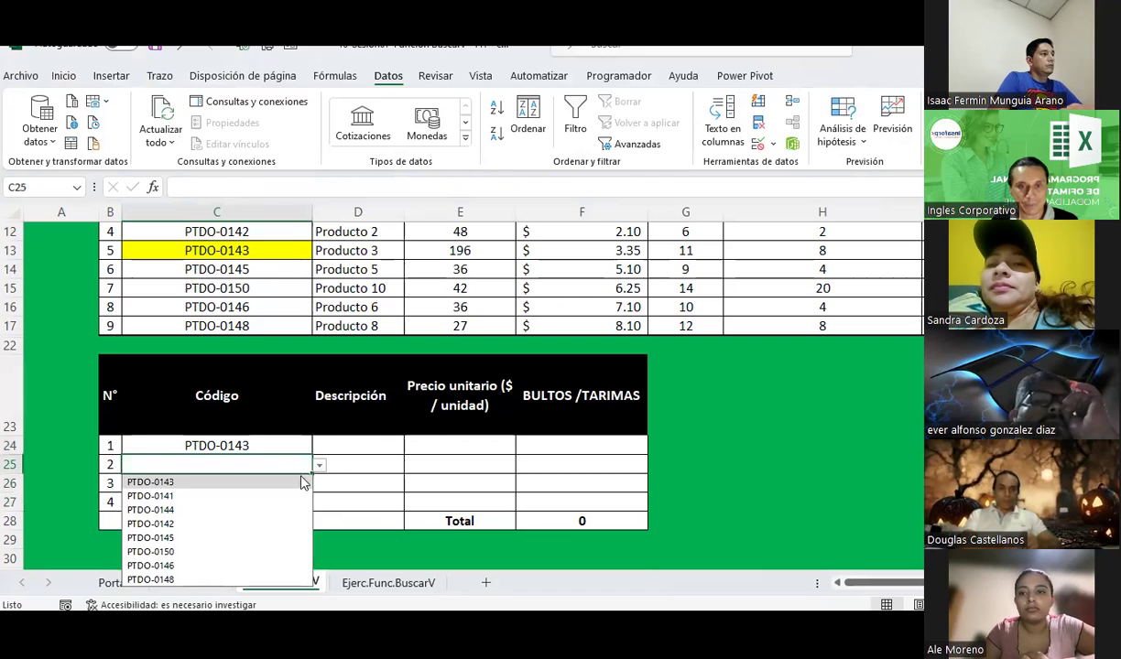
left_click(230, 490)
left_click(318, 488)
left_click(318, 483)
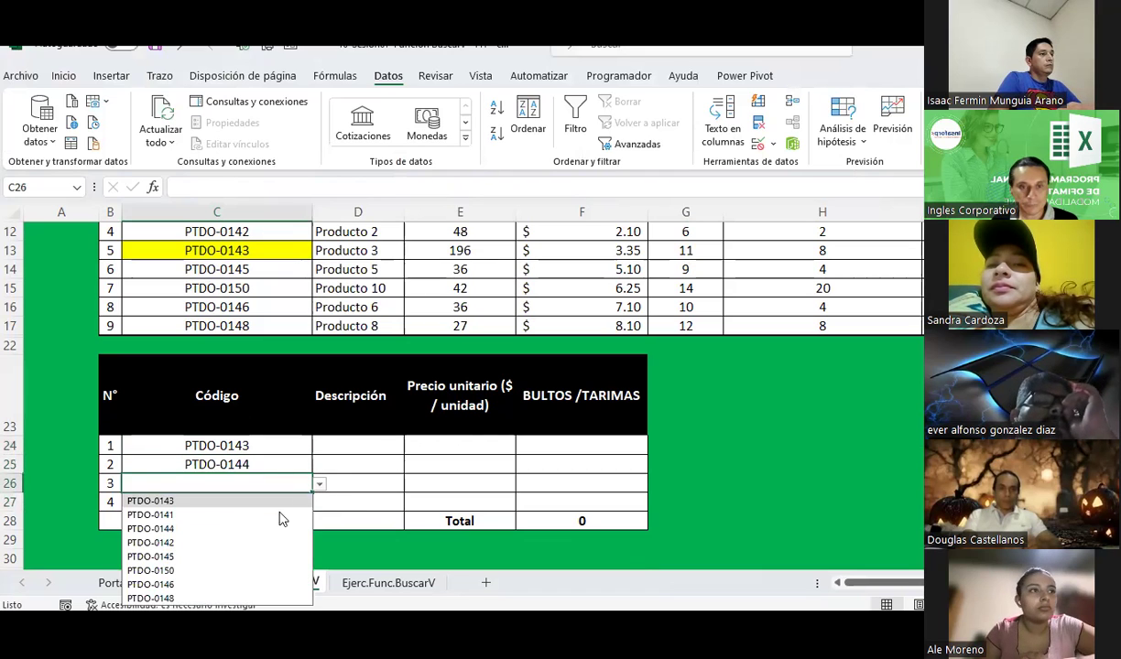
left_click(216, 536)
left_click(238, 500)
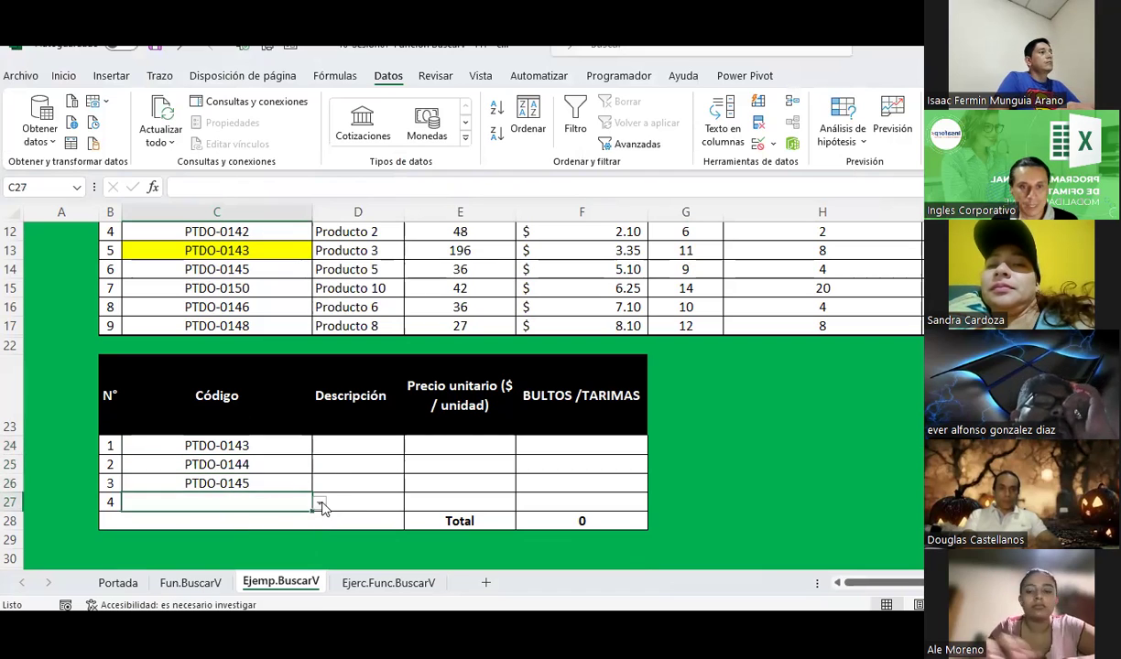
left_click(319, 502)
left_click(196, 471)
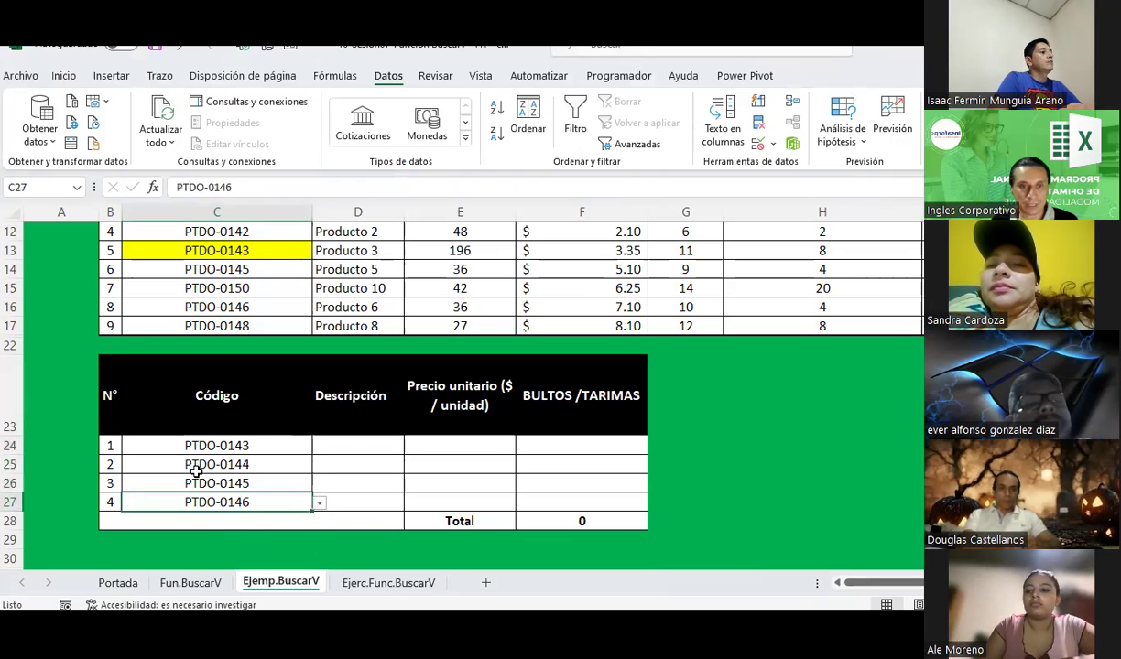
Step: Point out the still-empty Descripción, Precio unitario and BULTOS/TARIMAS cells to be filled
left_click(350, 445)
key("Tab")
key("Return")
key("Return")
key("Return")
left_click(352, 441)
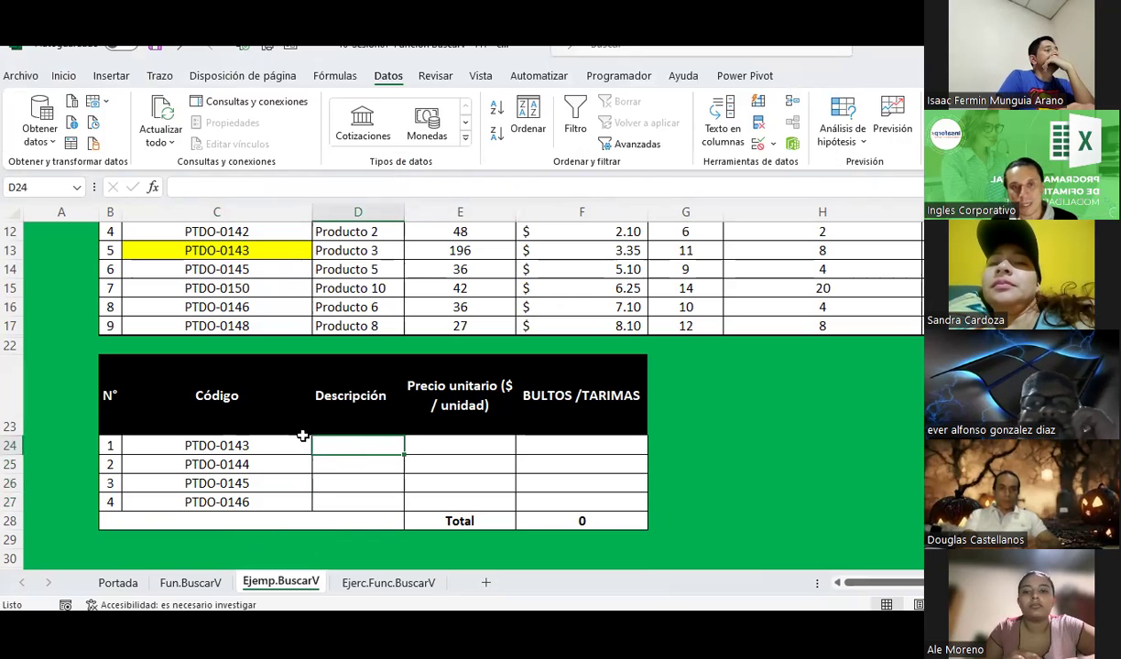
left_click(230, 450)
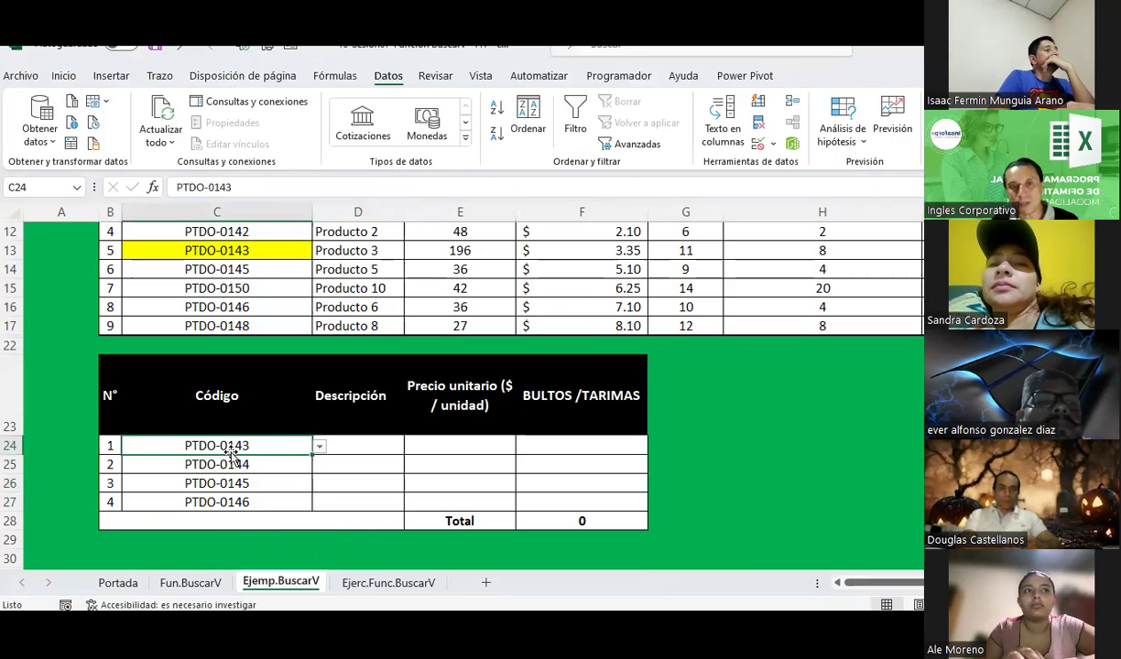
left_click(388, 432)
left_click(470, 424)
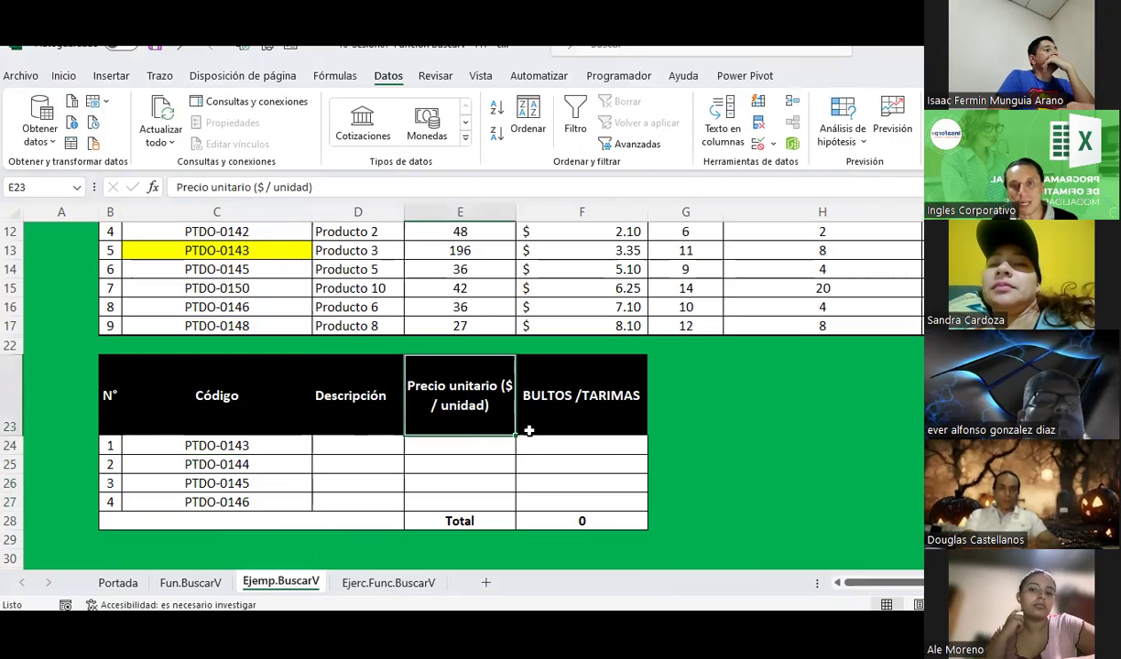
left_click(605, 445)
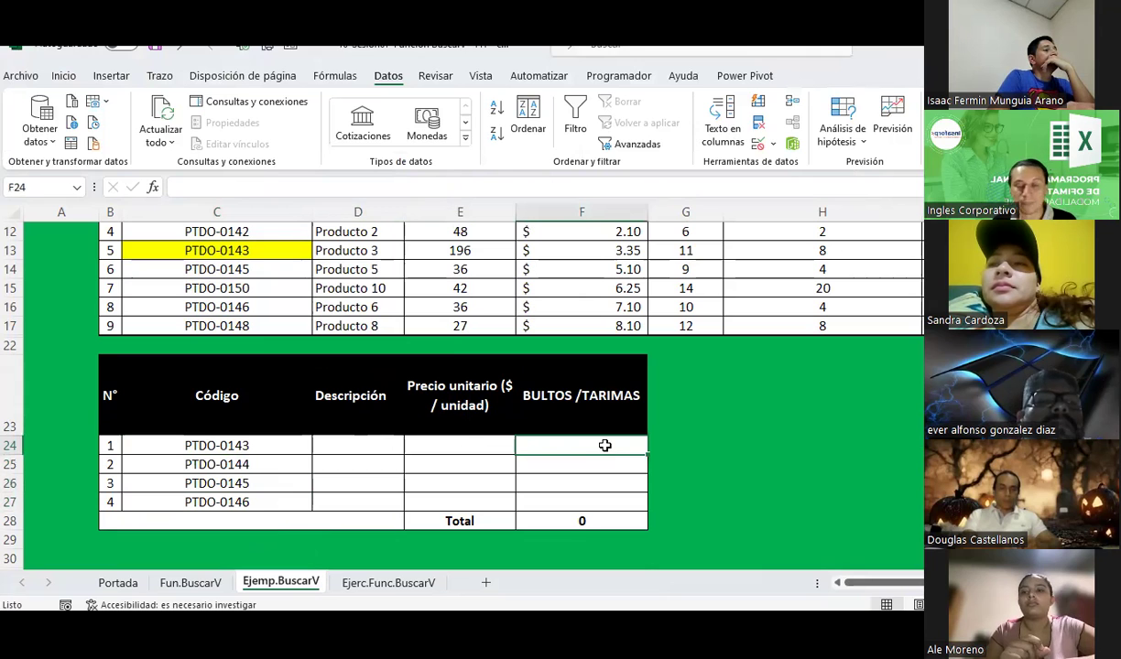
scroll(417, 371, "up", 3)
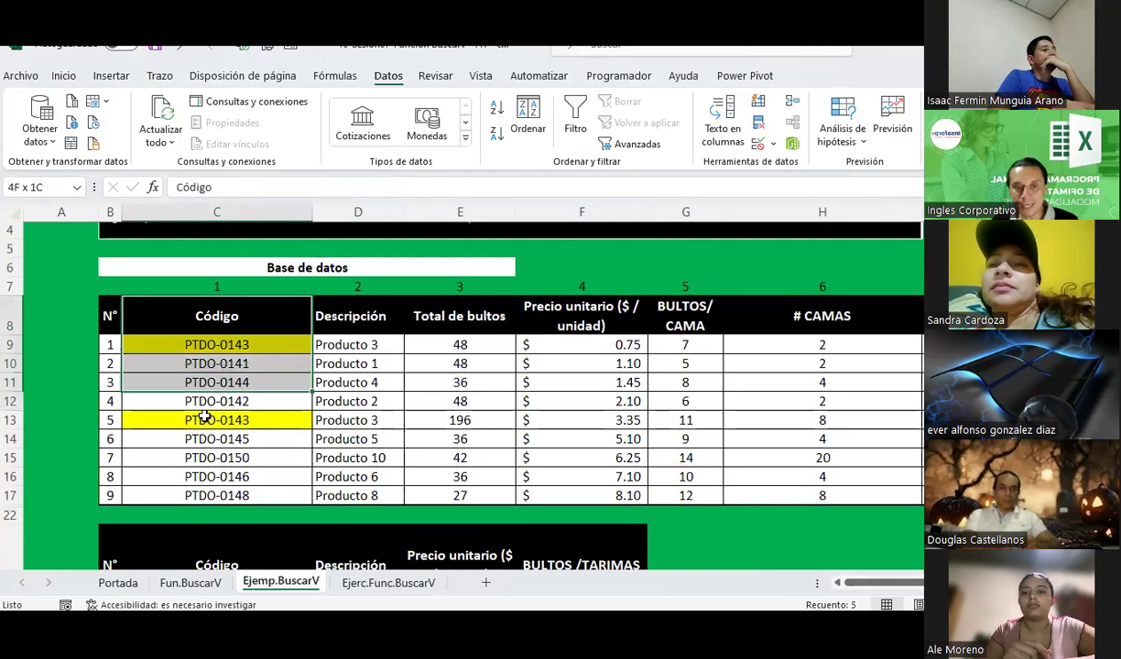
Step: Give the Código column C8:C17 a dark blue outline border
left_click_drag(195, 316, 206, 495)
right_click(209, 494)
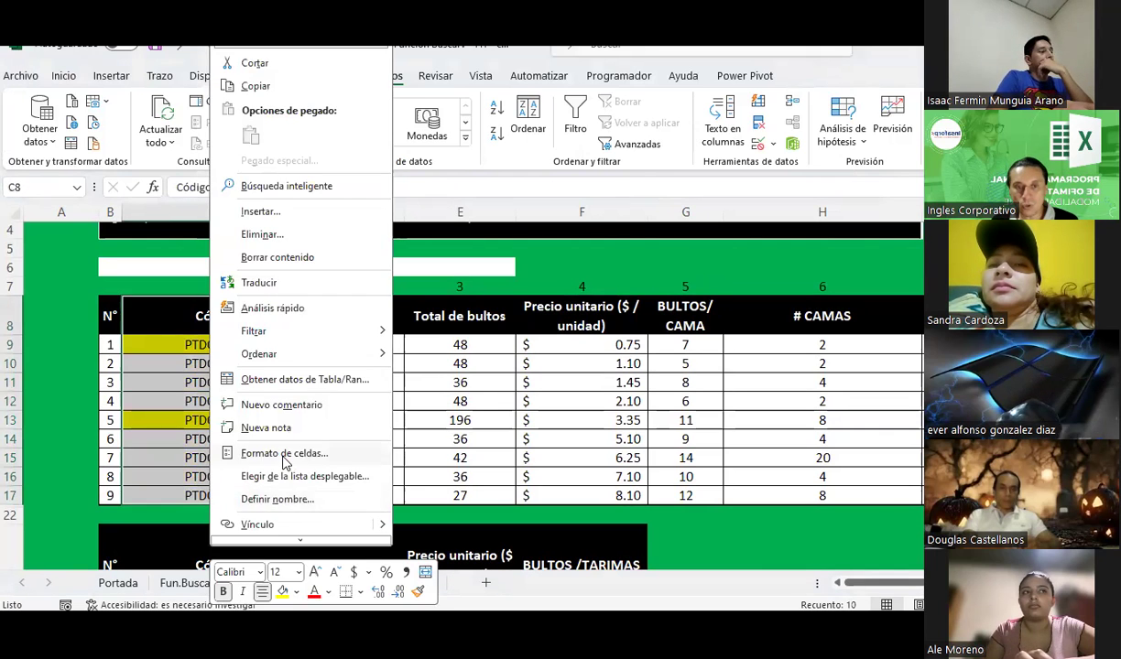
left_click(282, 453)
left_click(239, 253)
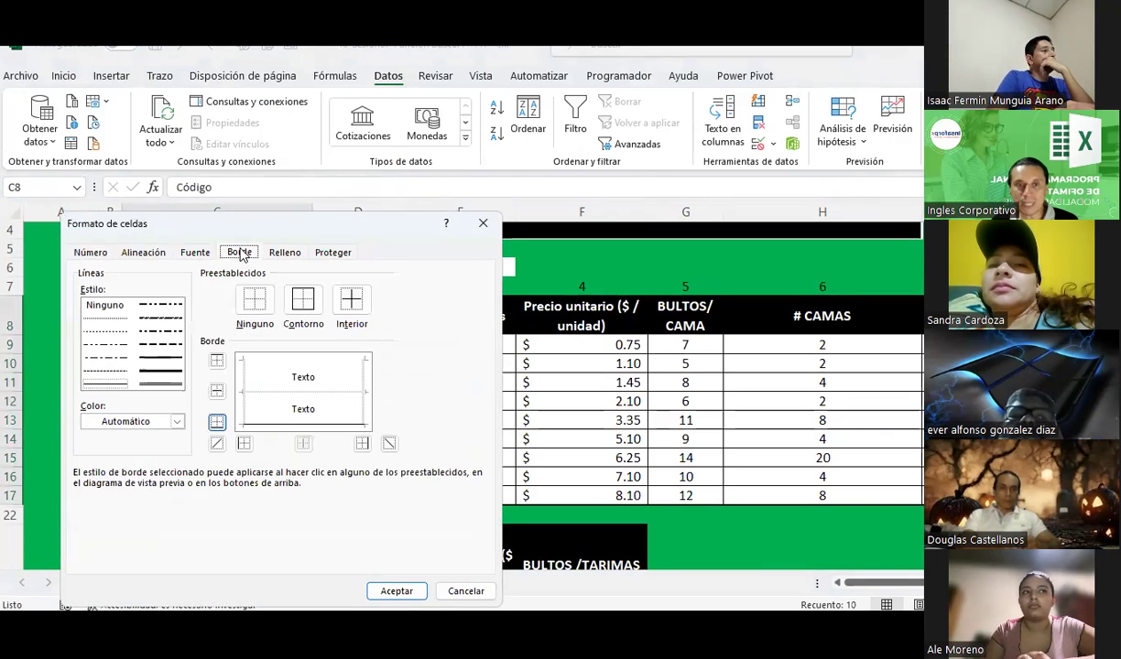
left_click(177, 422)
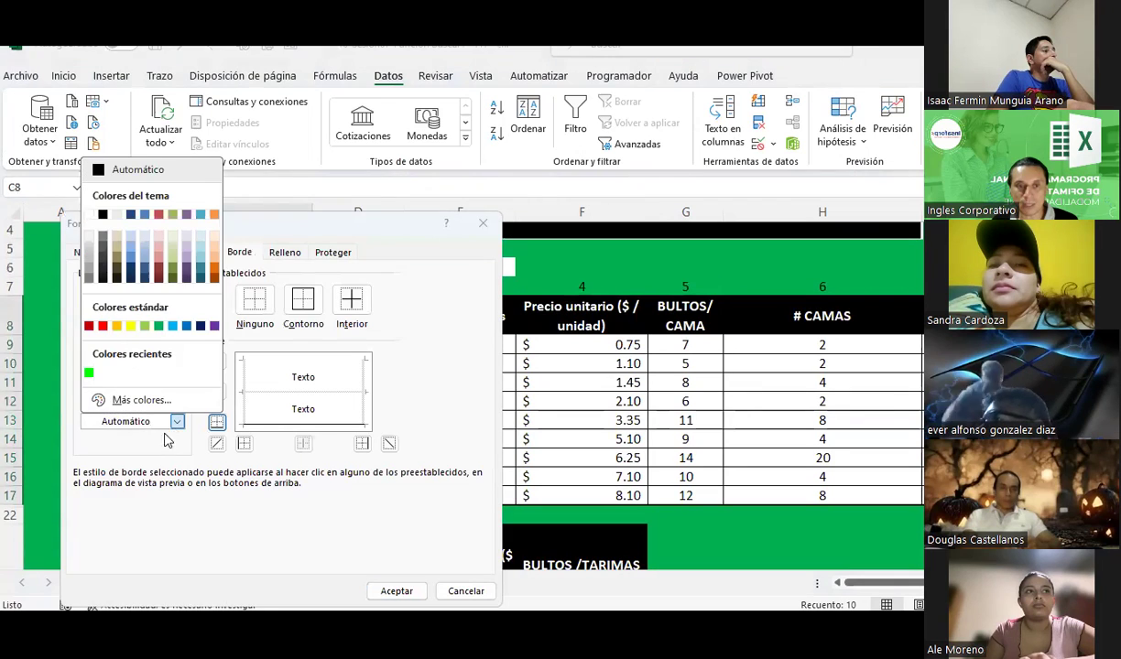
left_click(199, 327)
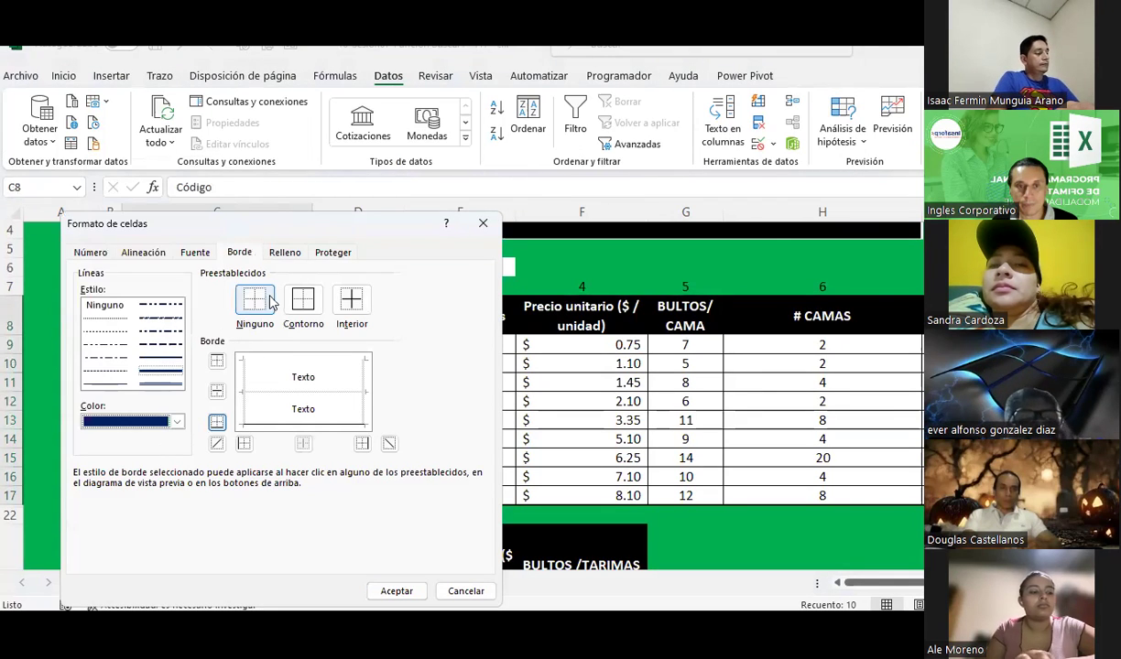
left_click(303, 299)
left_click(396, 590)
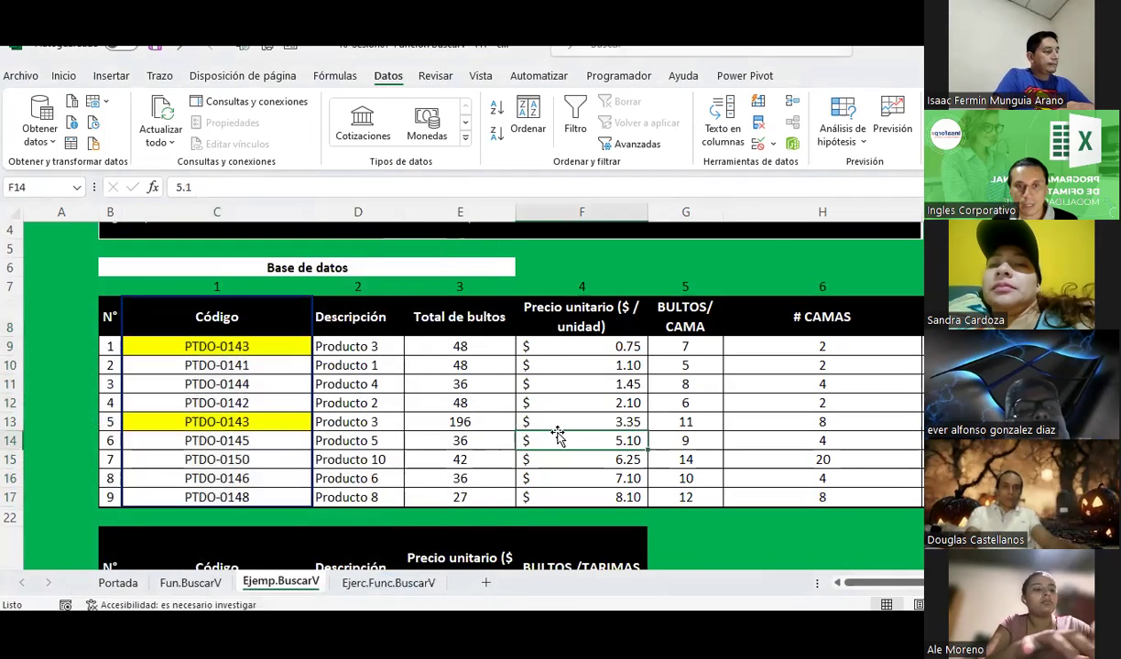
Step: Change the Código column's outline border colour to red
left_click_drag(192, 346, 201, 495)
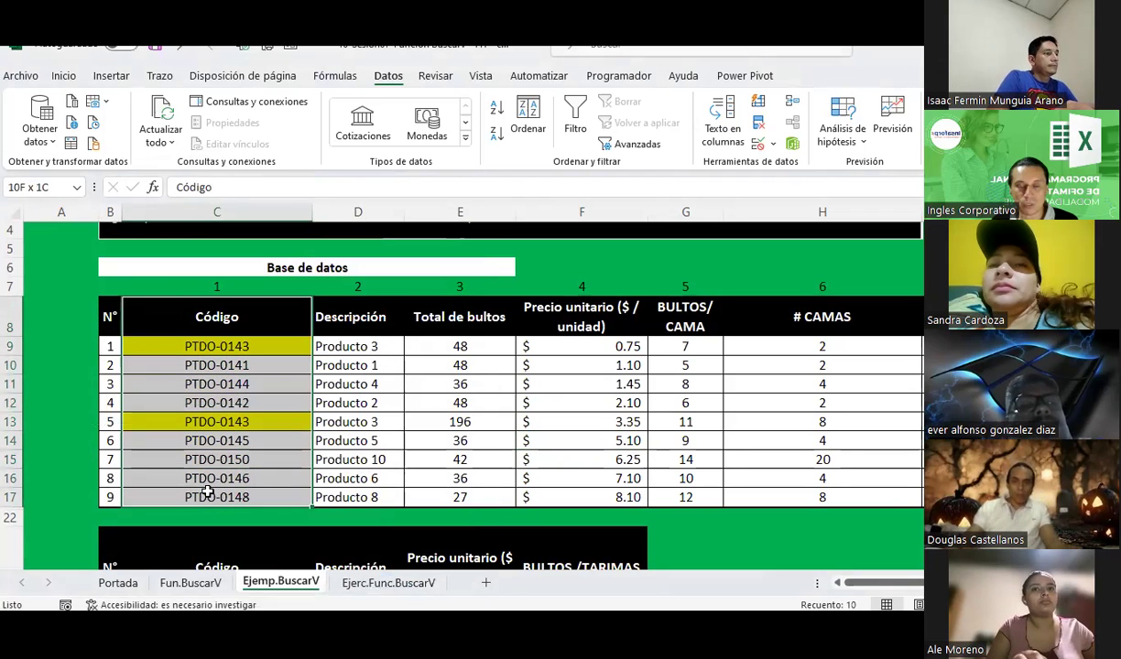
right_click(282, 458)
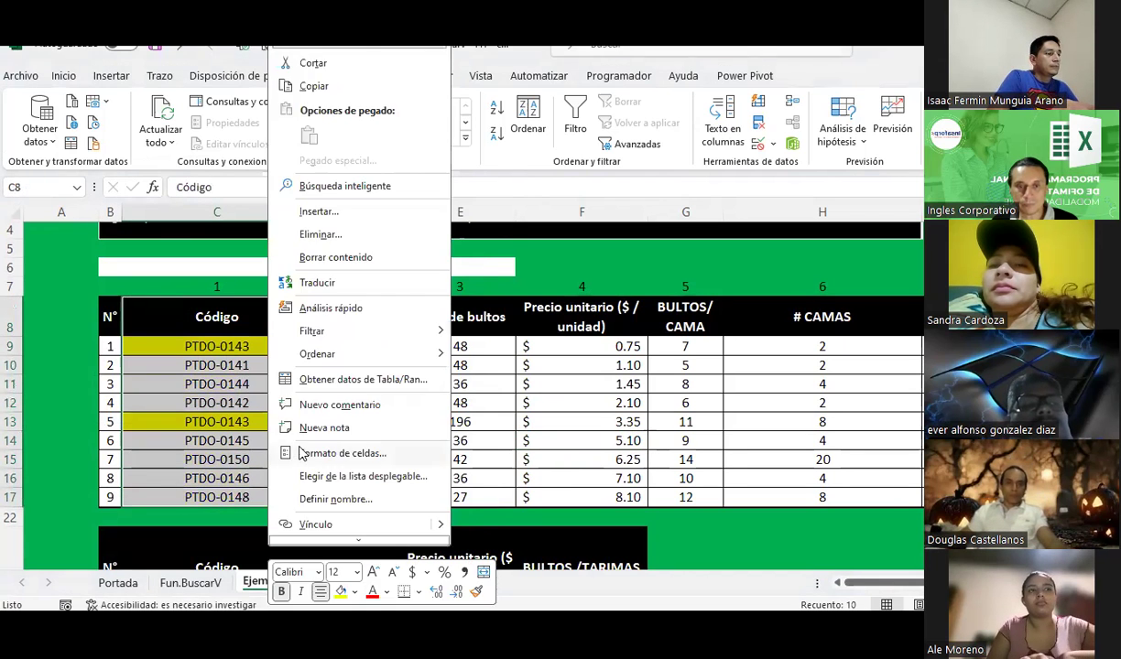
left_click(284, 454)
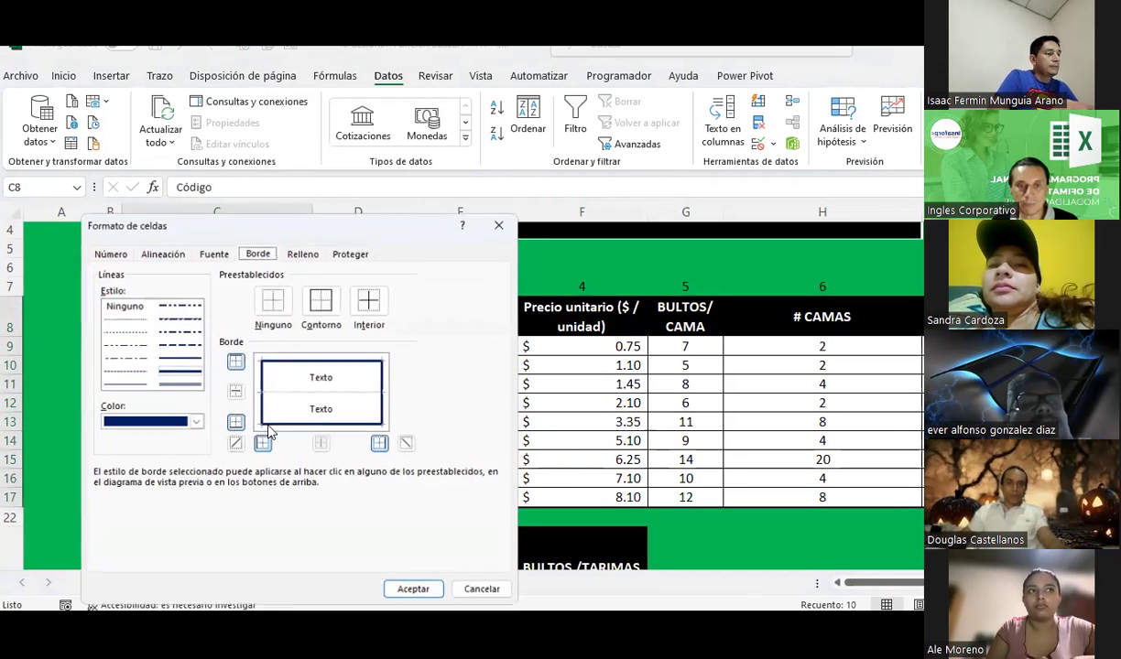
left_click(195, 422)
left_click(121, 326)
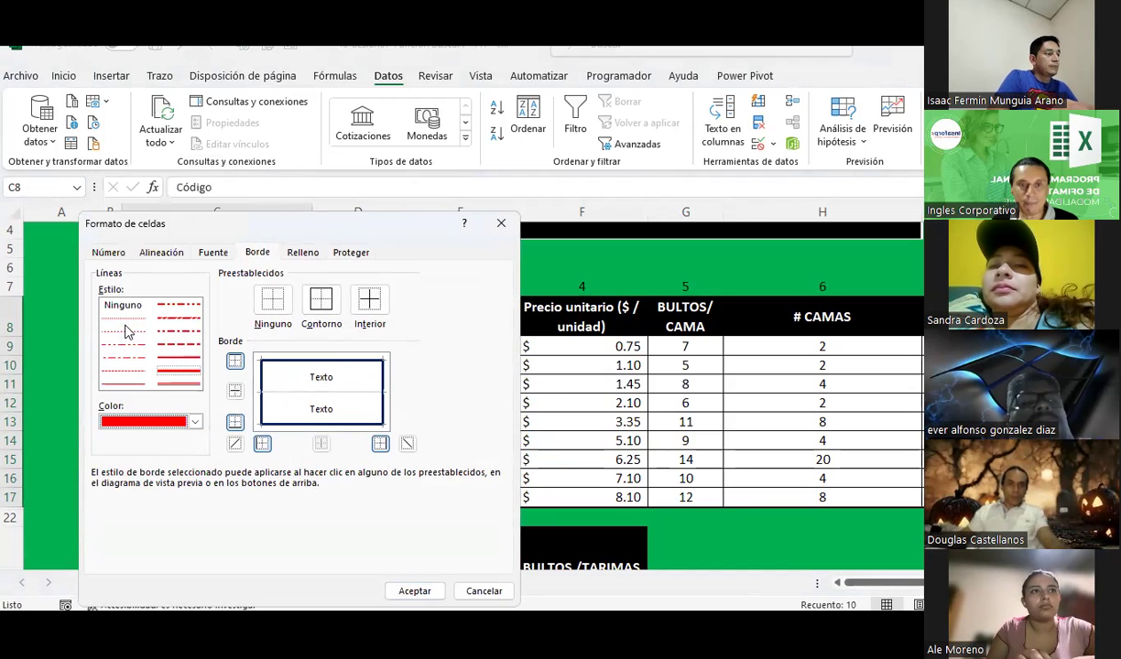
left_click(315, 300)
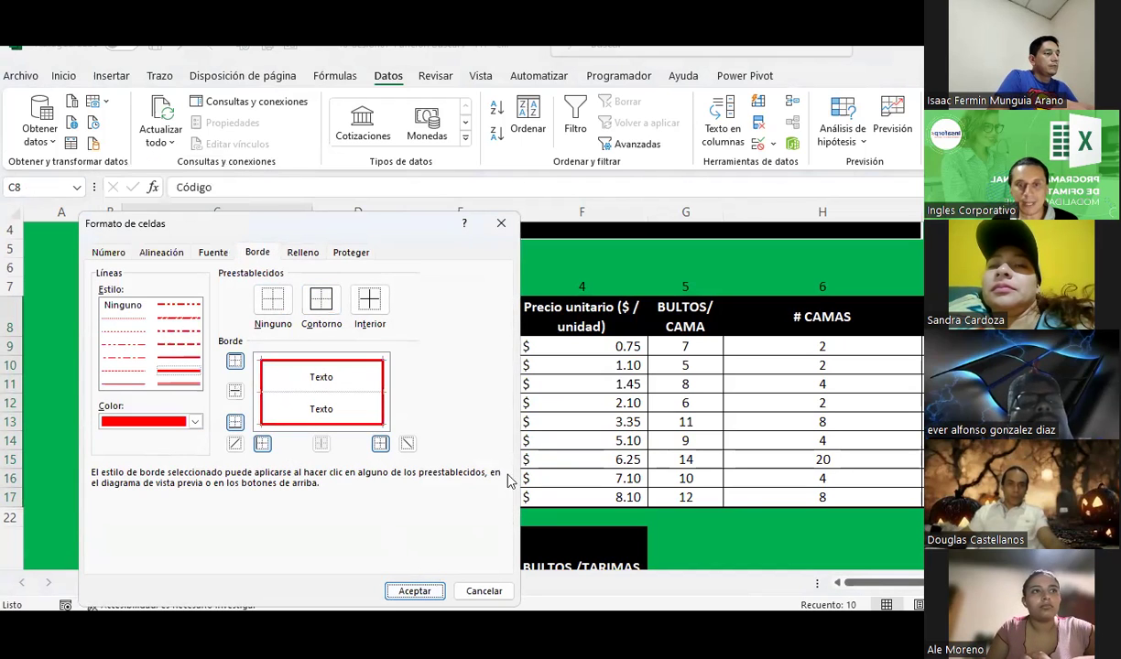
left_click(417, 589)
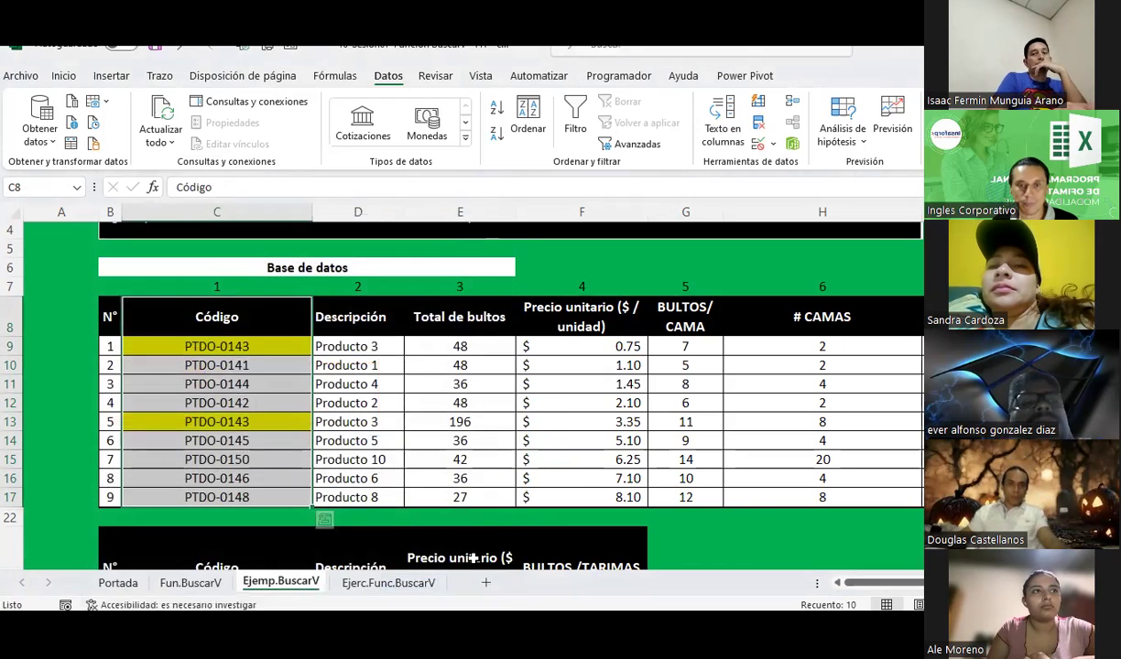
left_click(445, 494)
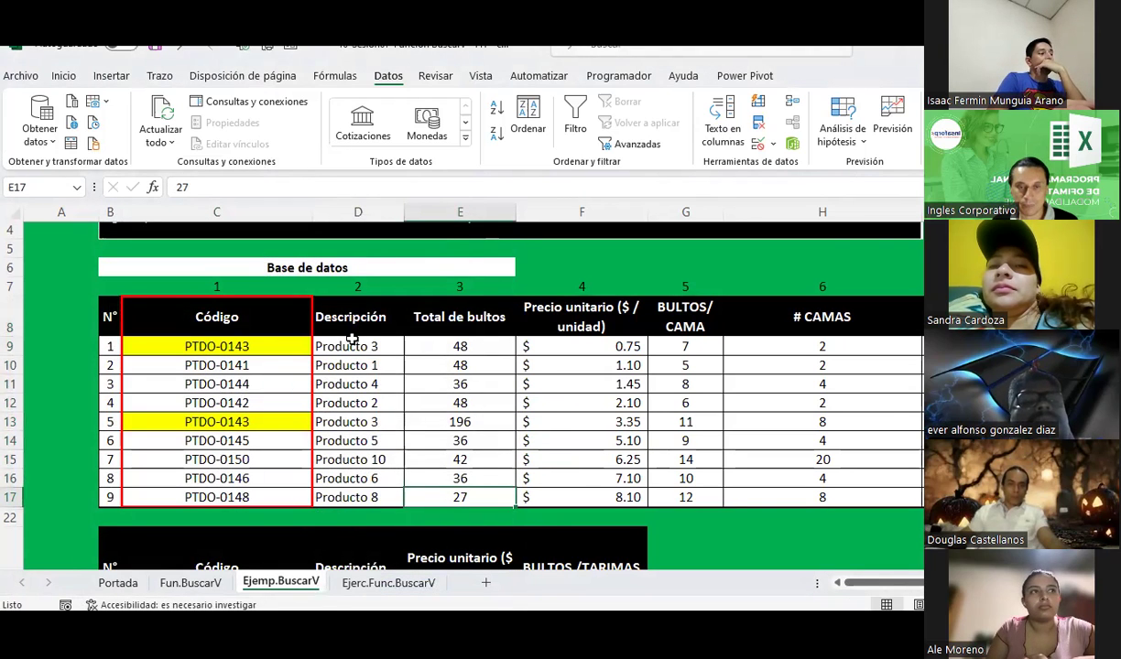
left_click_drag(417, 317, 478, 498)
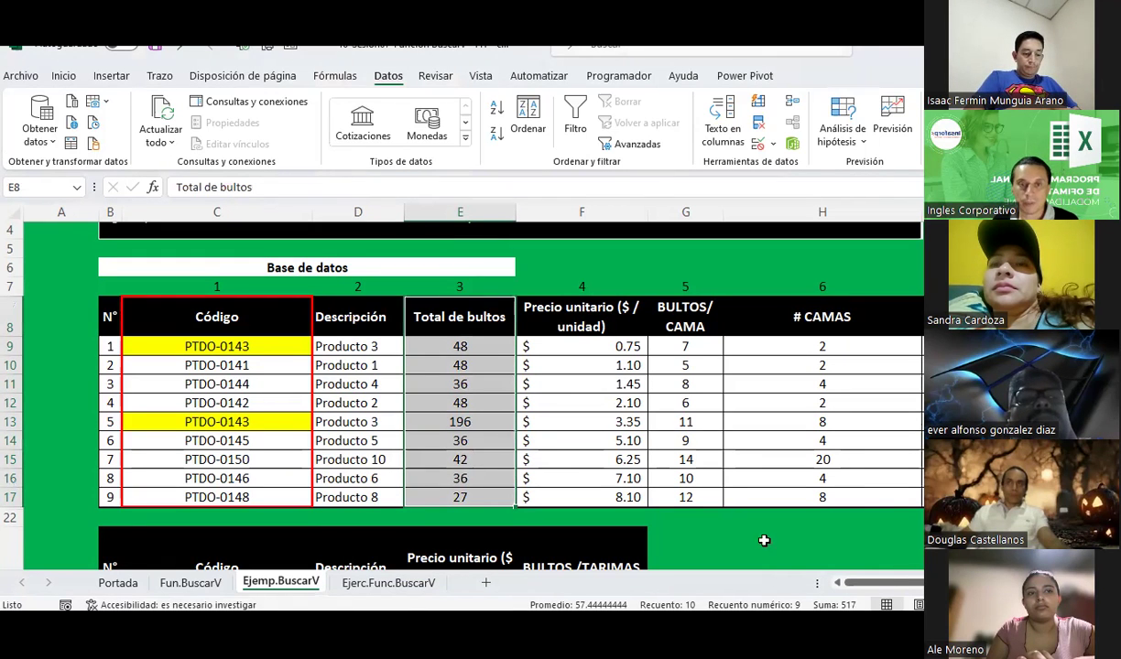
left_click(415, 384)
left_click(357, 311)
scroll(351, 307, "down", 2)
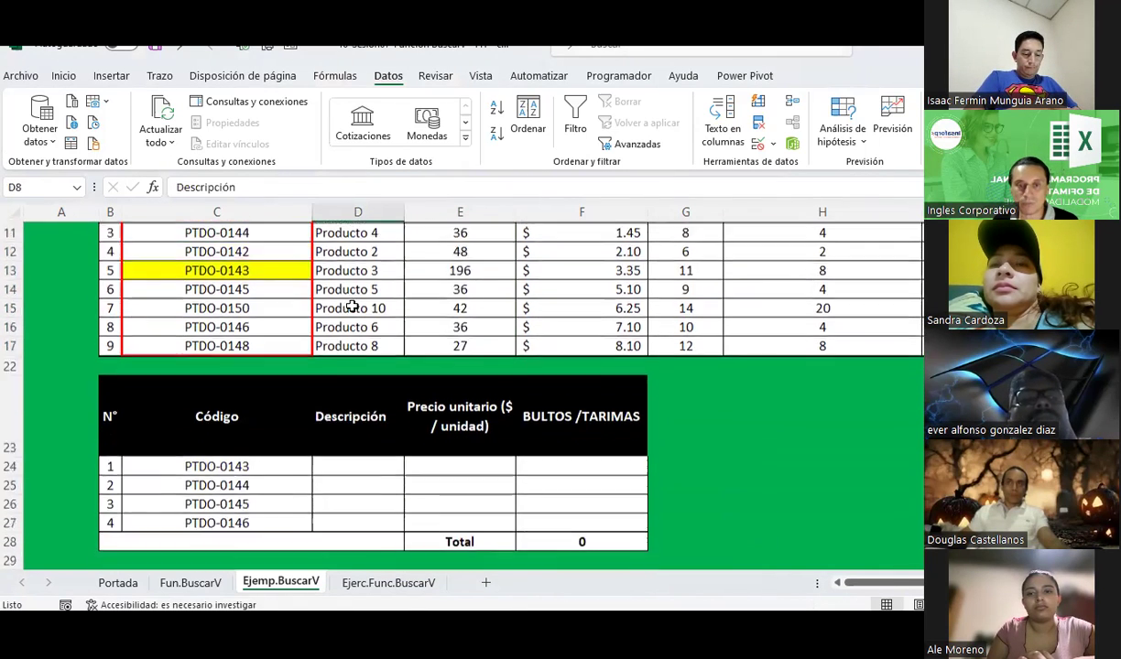
scroll(363, 348, "down", 2)
left_click(367, 392)
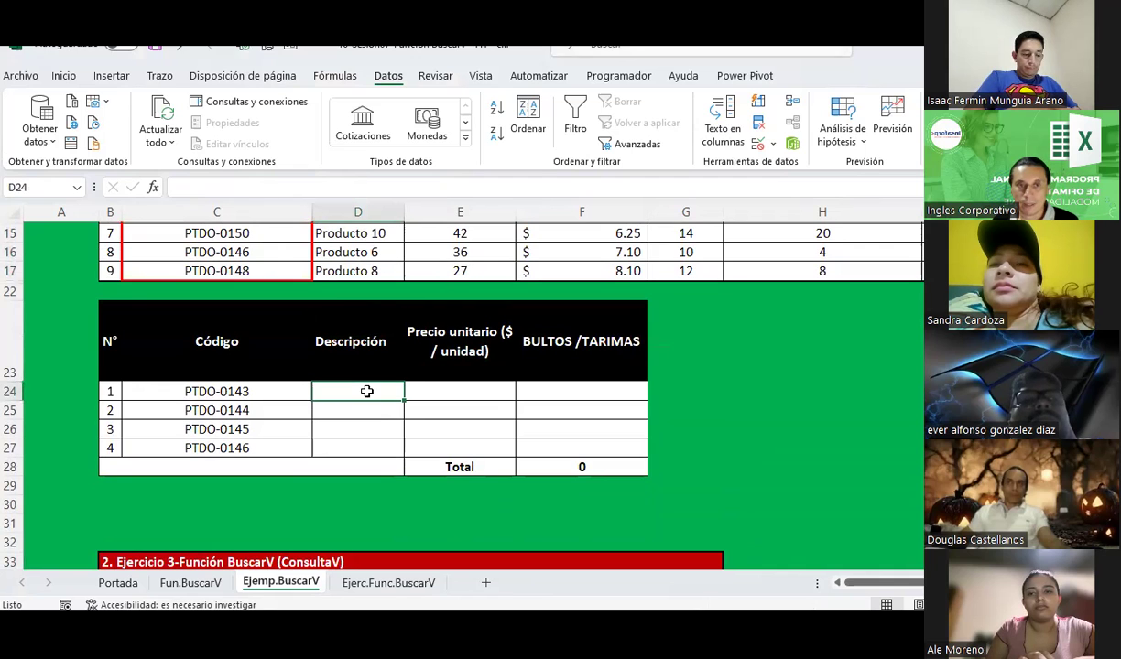
Step: Insert BUSCARV in D24 with lookup value $C24
left_click(152, 188)
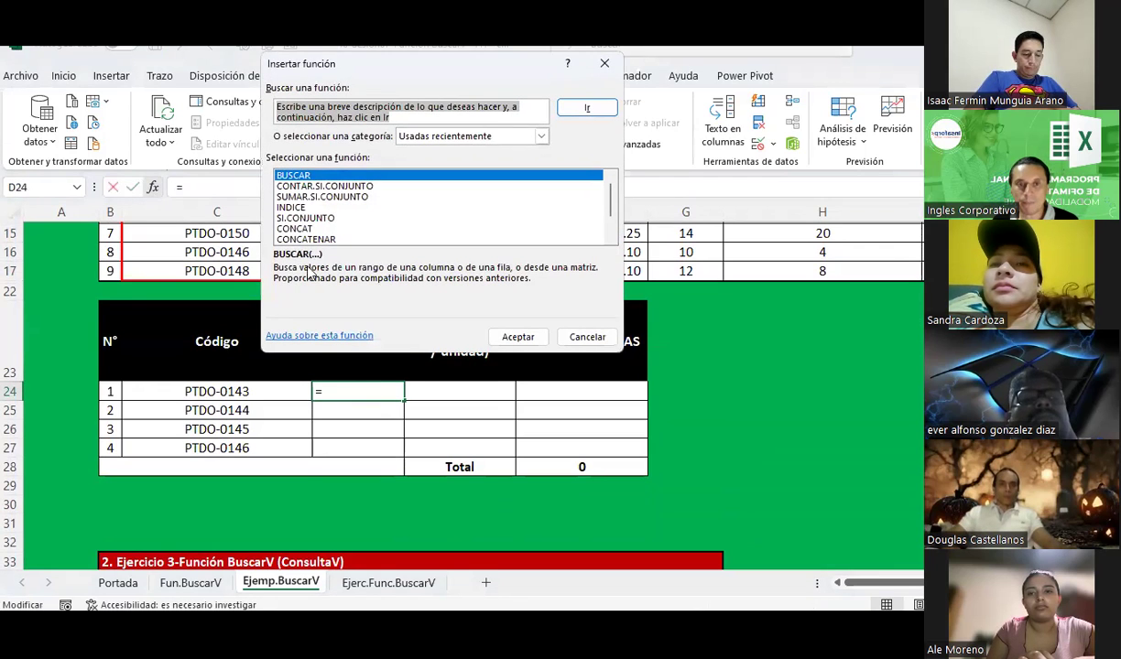
scroll(331, 219, "down", 1)
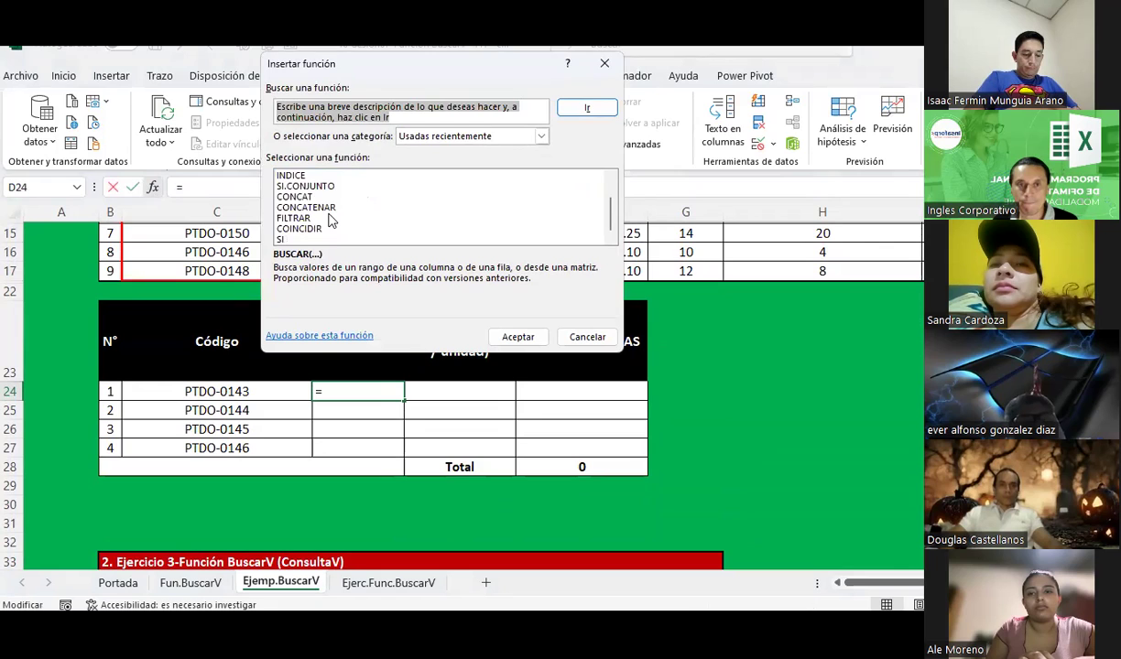
scroll(332, 219, "up", 1)
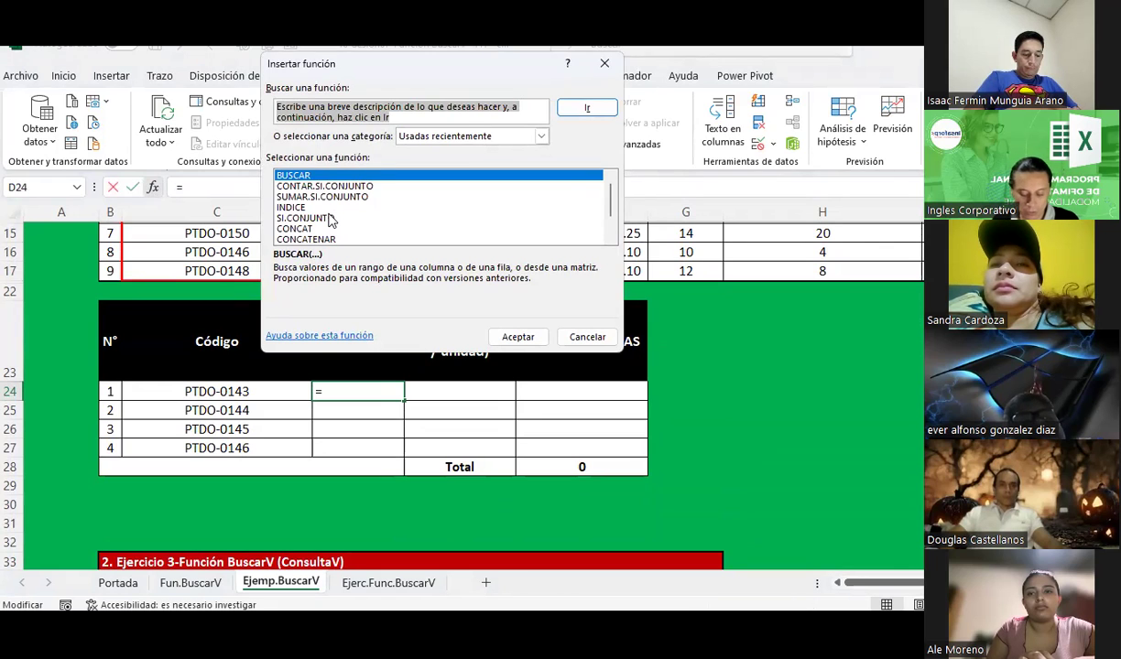
type("buscarv")
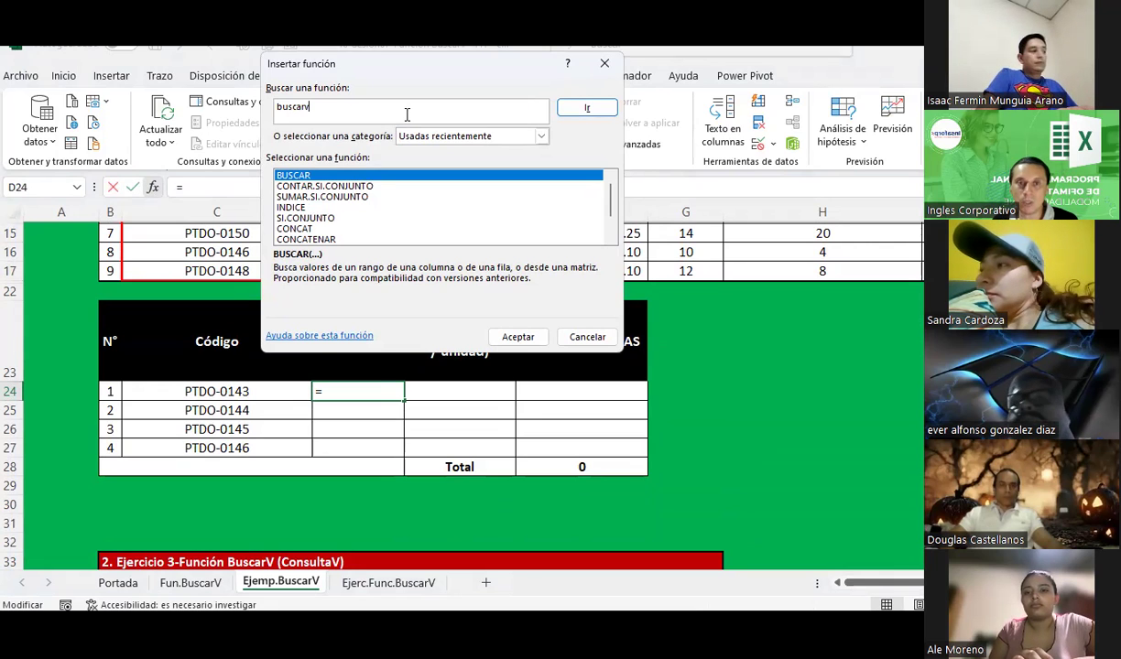
left_click(586, 108)
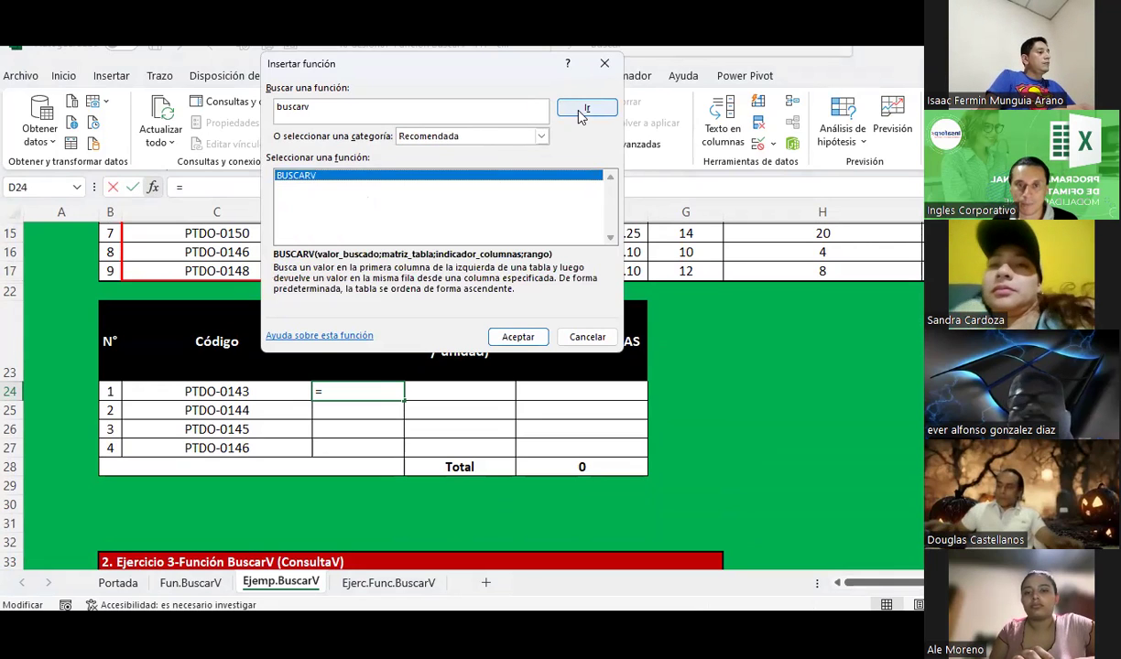
double_click(284, 175)
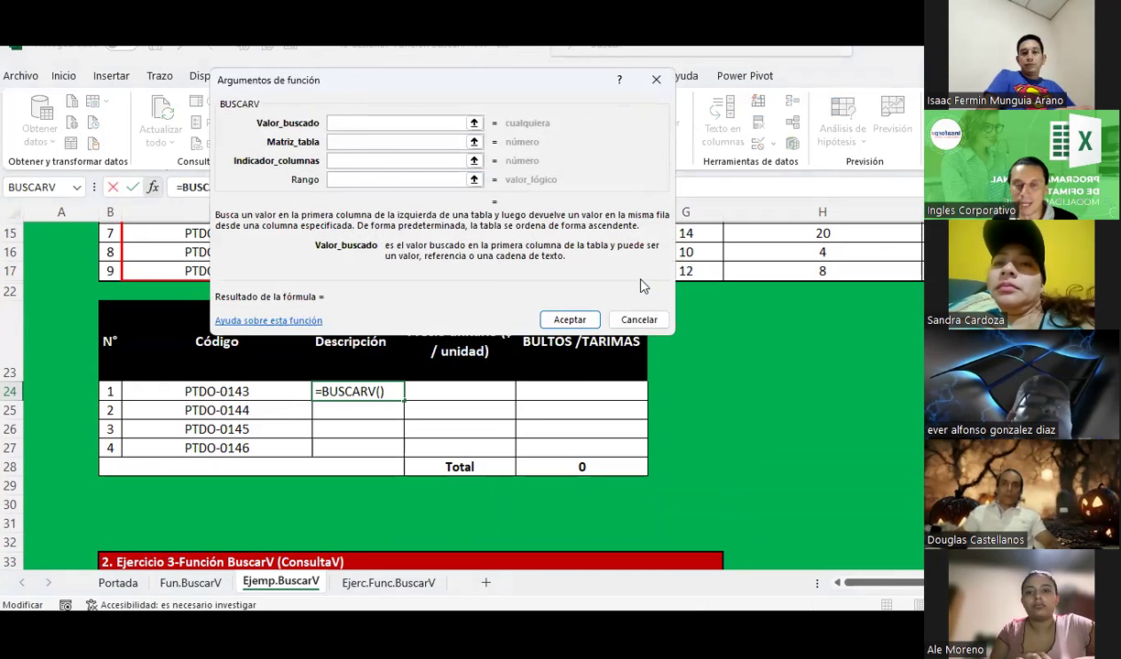
left_click_drag(357, 84, 645, 285)
left_click(238, 391)
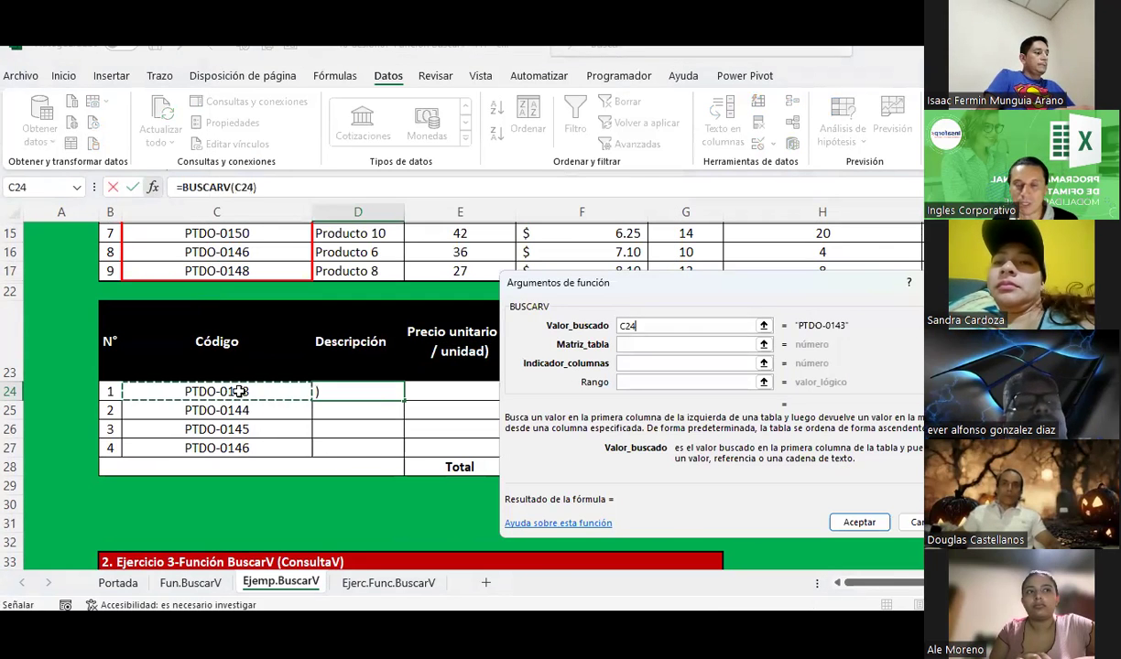
left_click(623, 325)
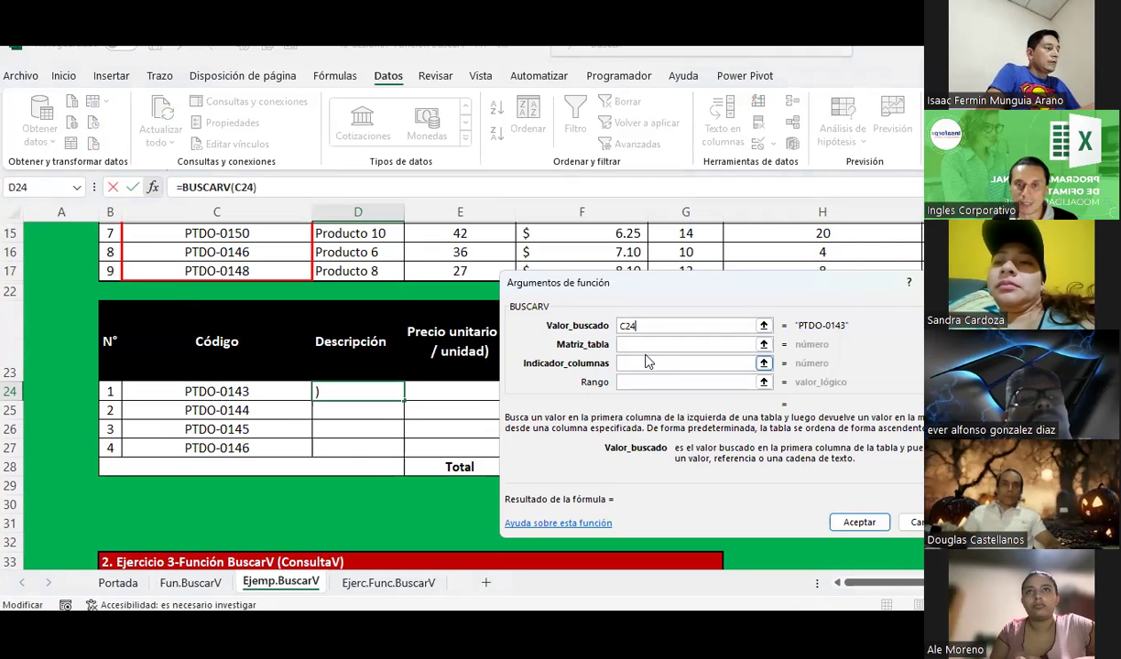
key("Home")
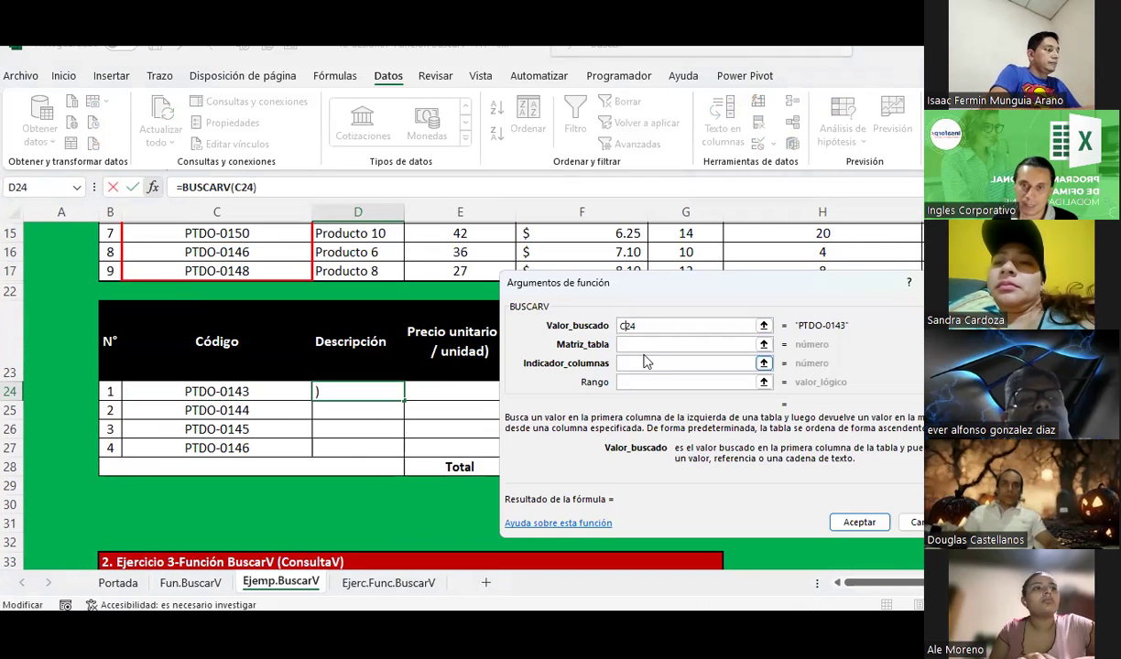
type("$")
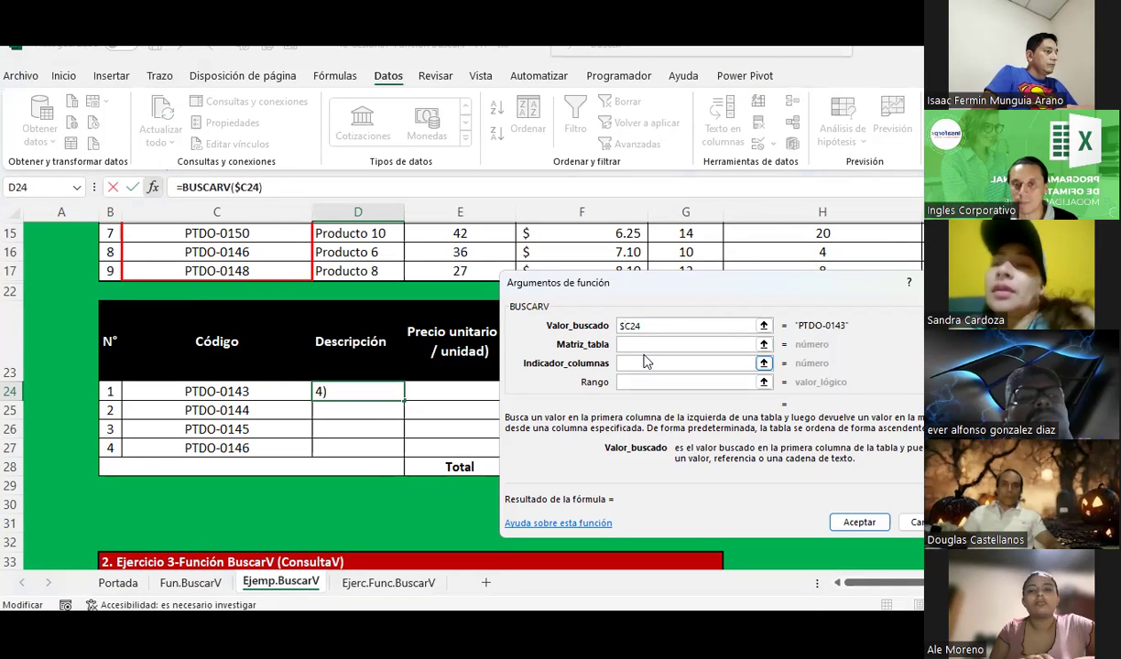
Step: Set the BUSCARV table array to the absolute range $C$8:$I$17
left_click(650, 345)
scroll(353, 339, "up", 2)
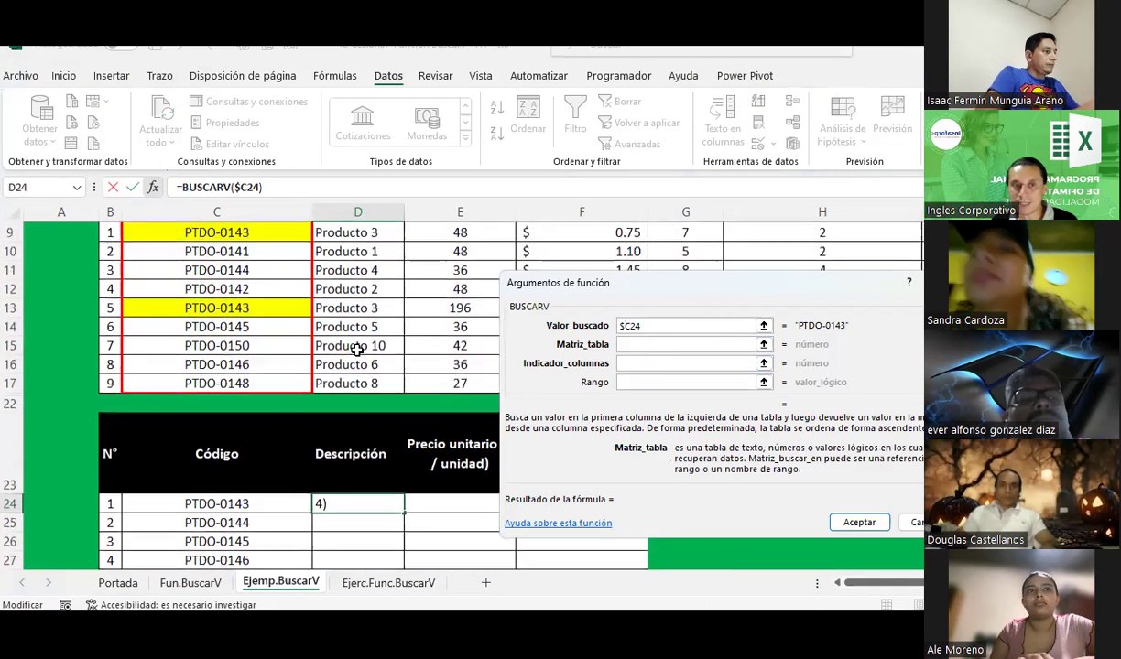
scroll(275, 339, "up", 1)
mouse_move(203, 249)
left_mouse_down()
mouse_move(915, 423)
mouse_move(916, 441)
left_mouse_up()
key("F4")
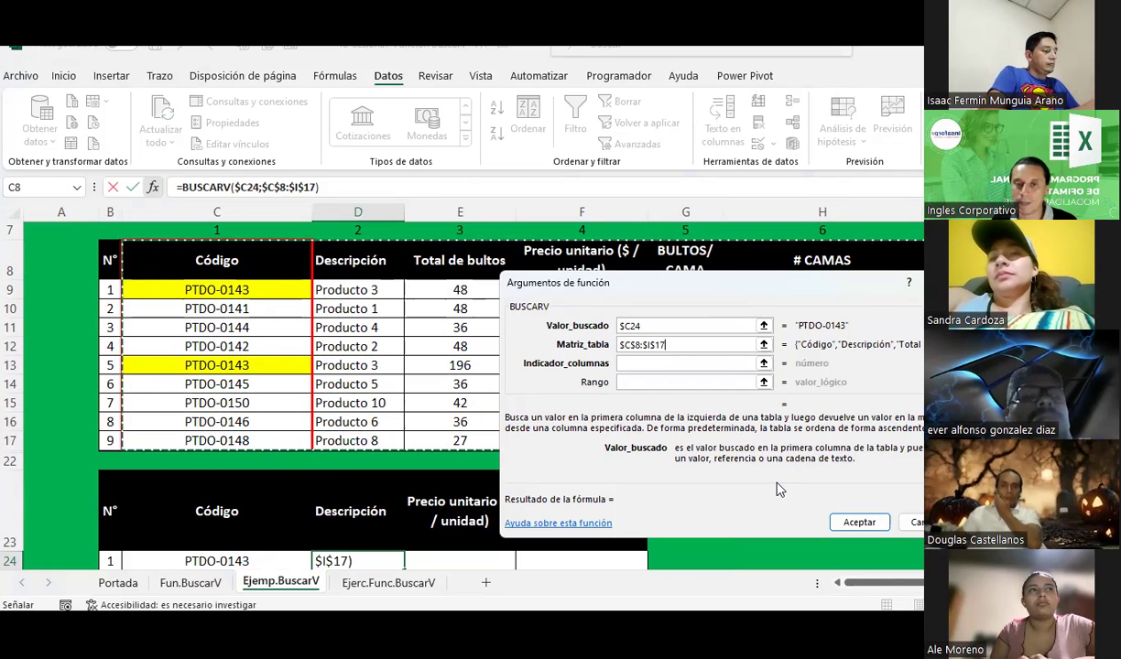
scroll(285, 330, "up", 1)
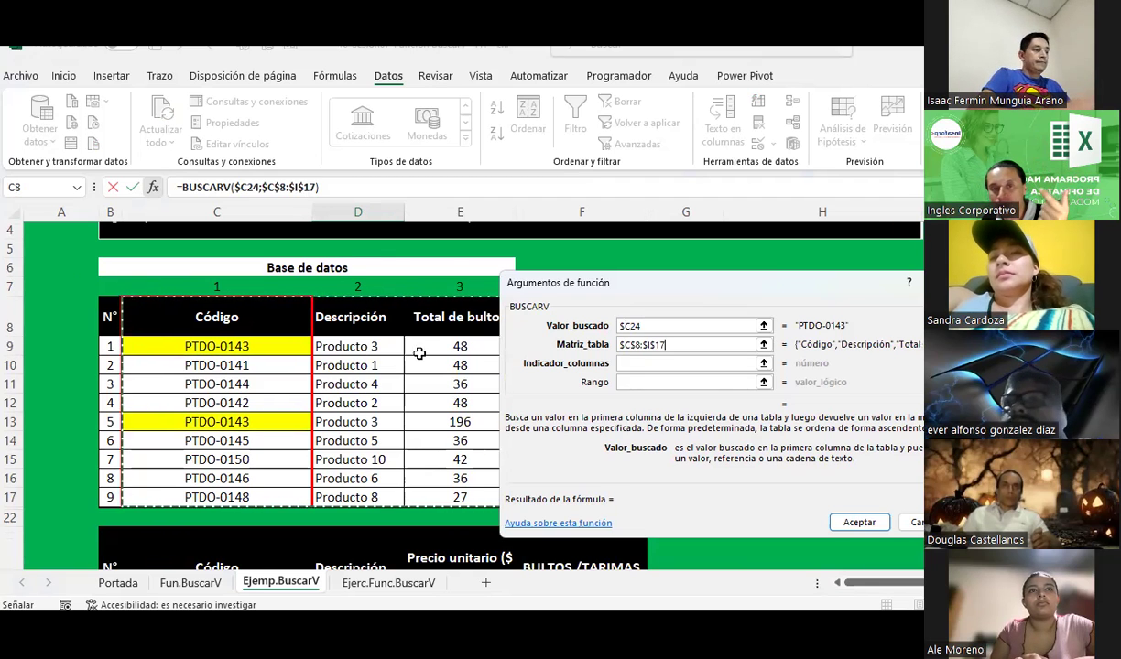
Step: Enter column index 2 and range lookup 0, then confirm the formula returning Producto 3
left_click(635, 364)
type("2")
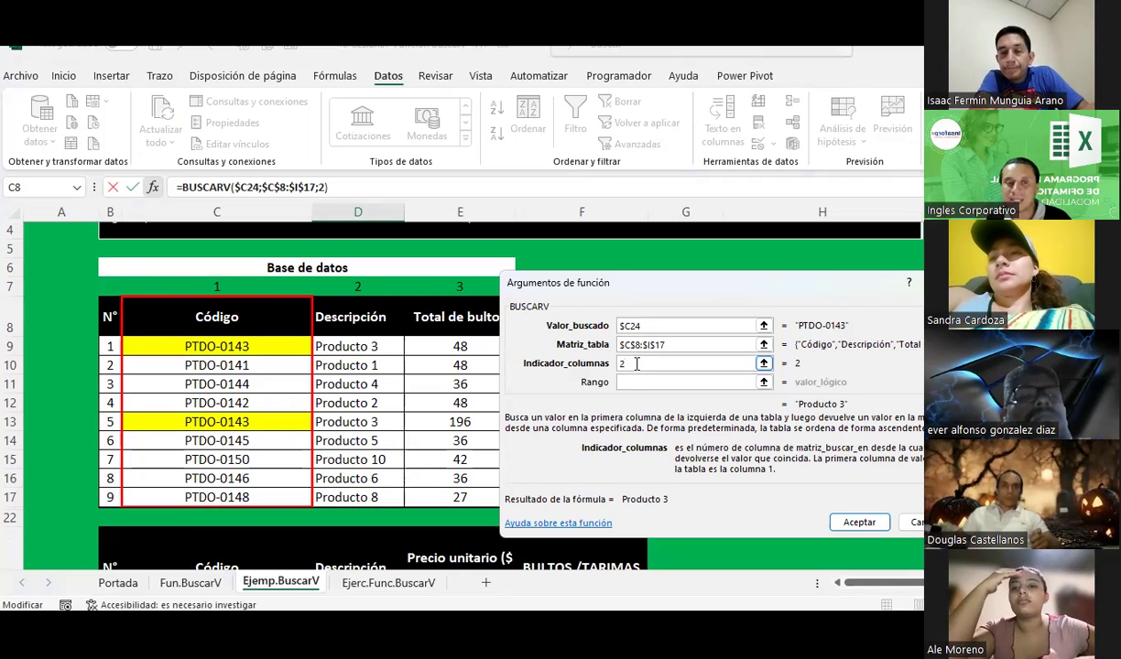
left_click(625, 383)
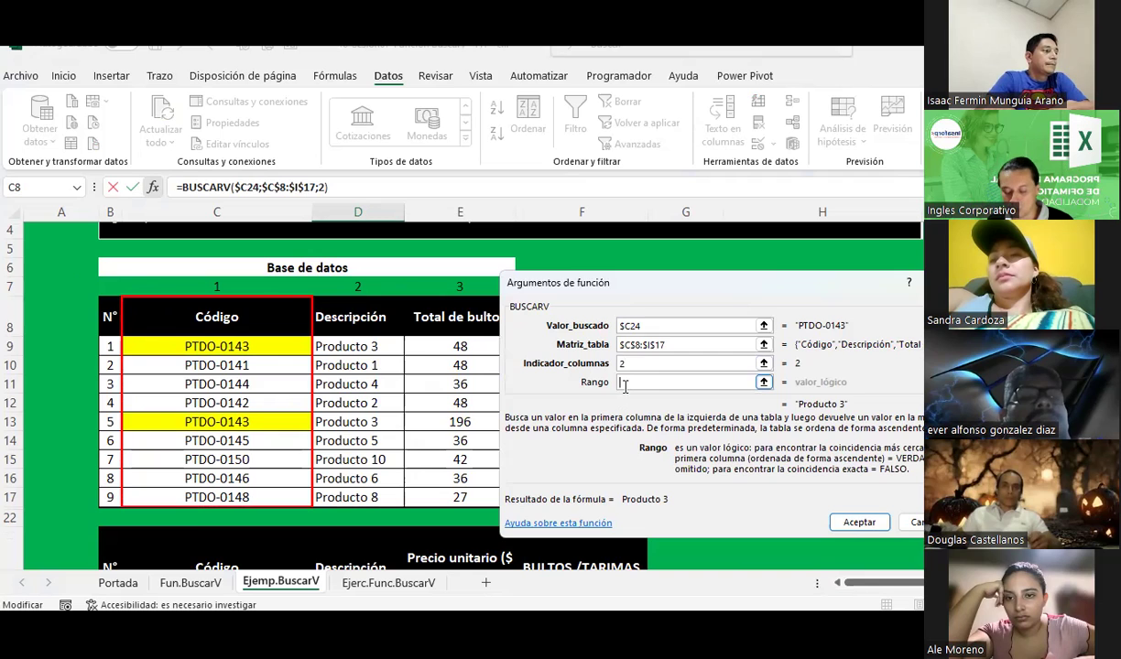
type("0")
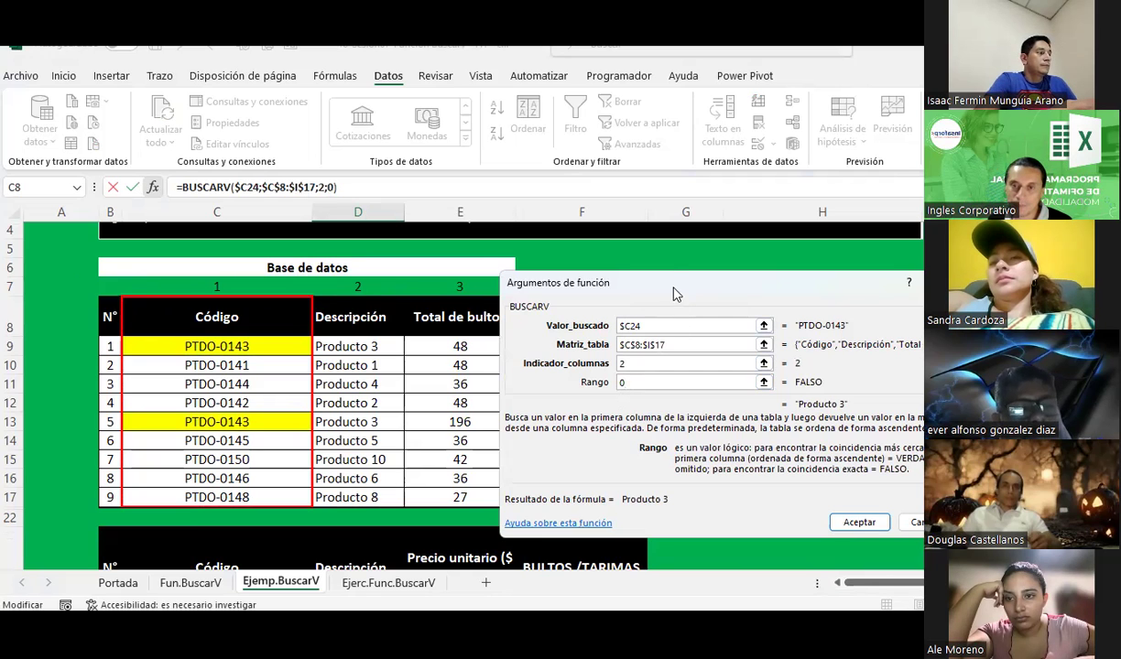
left_click_drag(670, 271, 513, 26)
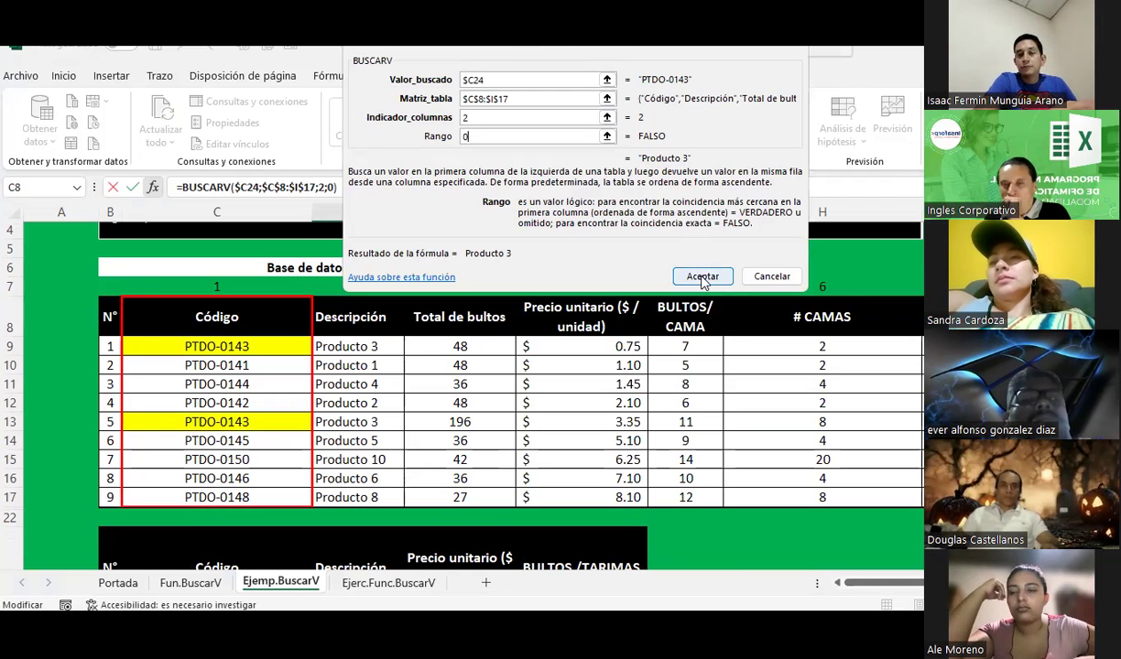
left_click(702, 277)
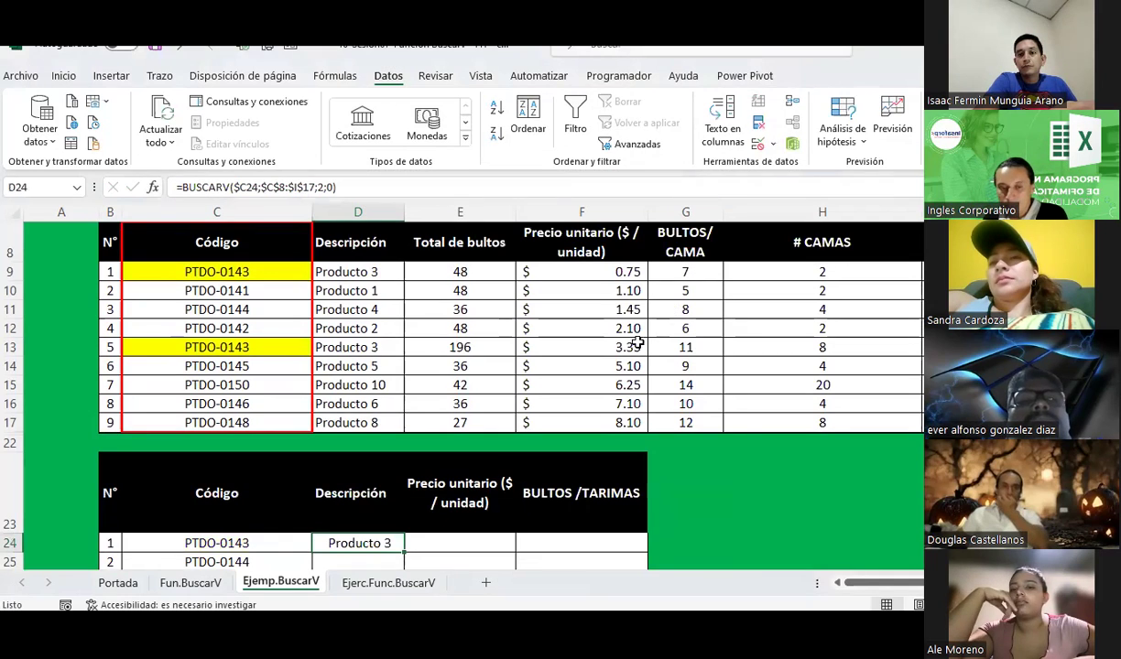
Step: Rename the second PTDO-0143 product in D13 to Producto 3.1
scroll(613, 348, "down", 1)
scroll(612, 344, "down", 1)
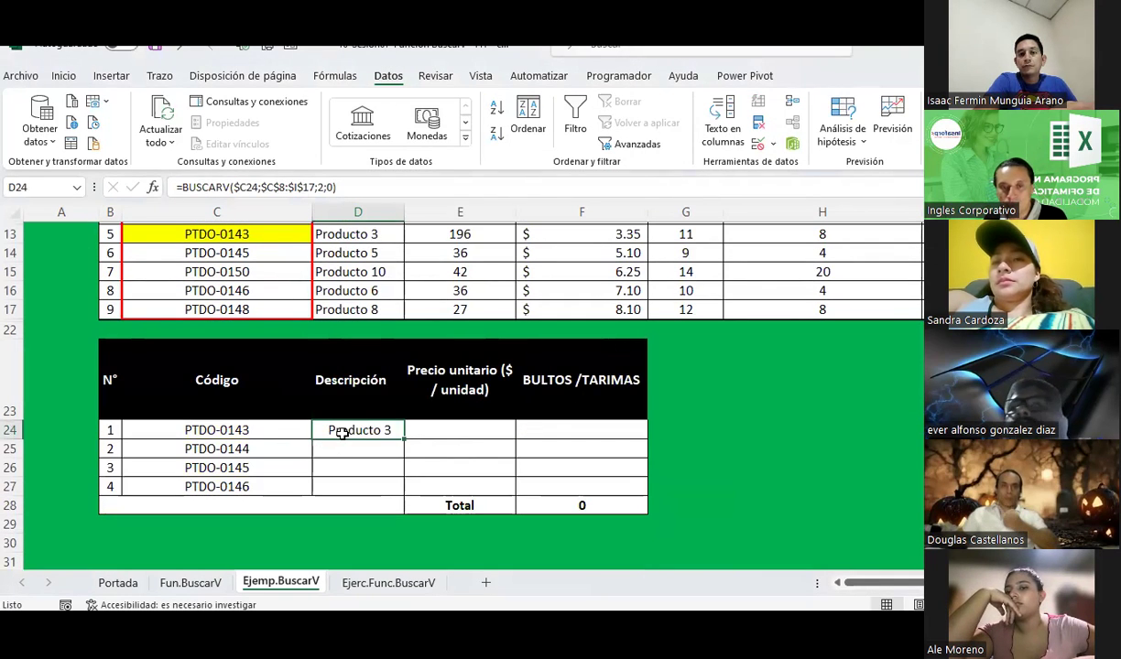
scroll(339, 438, "up", 2)
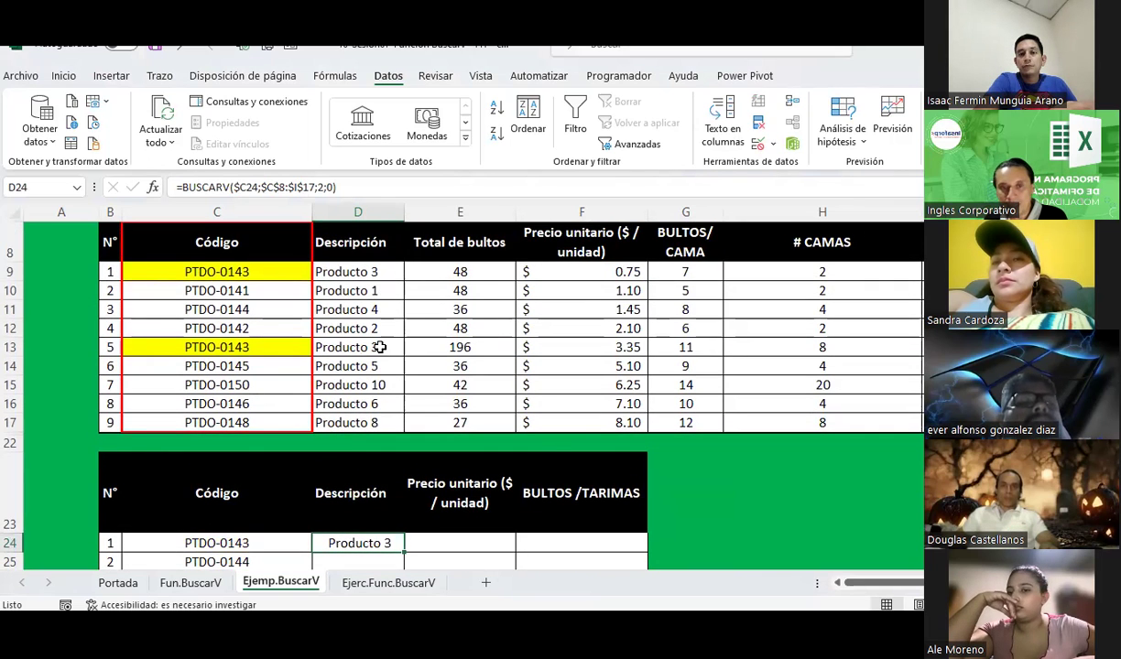
double_click(369, 348)
type(".1")
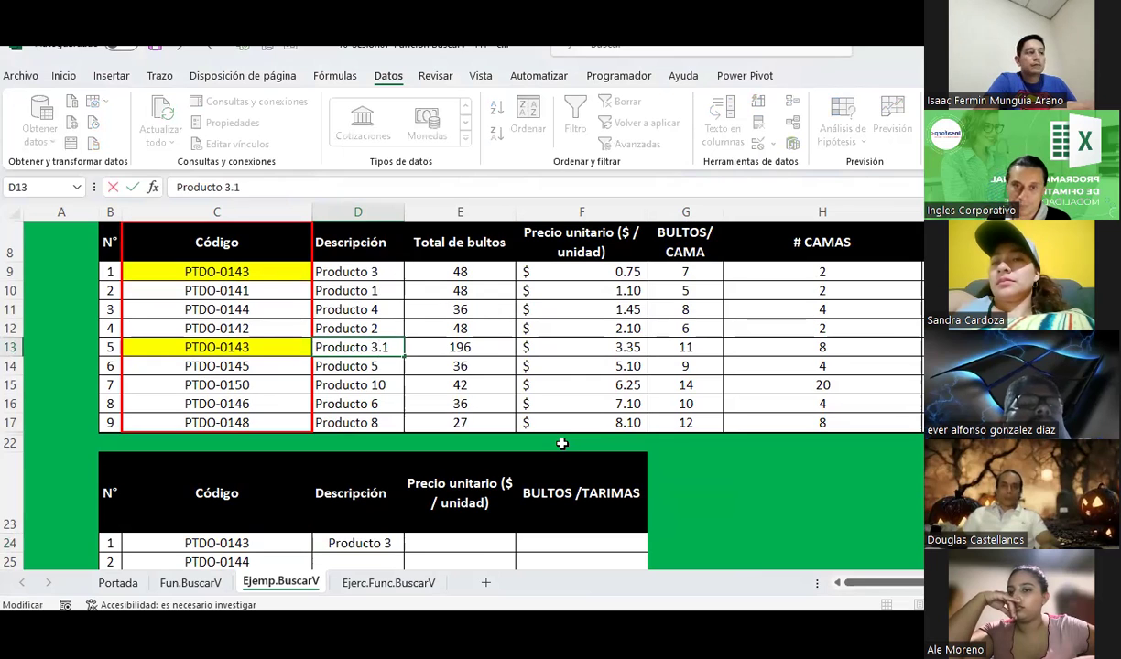
key("Return")
Step: Change the second lower-table code in C25 to PTDO-0143
scroll(188, 405, "down", 2)
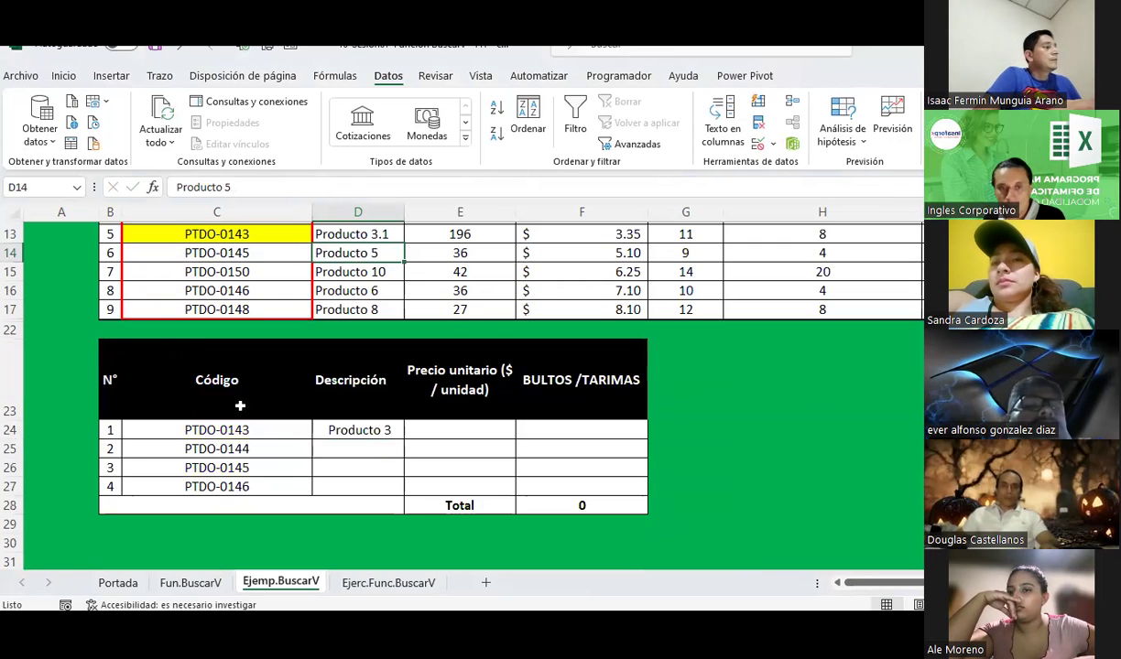
left_click(295, 450)
left_click(319, 449)
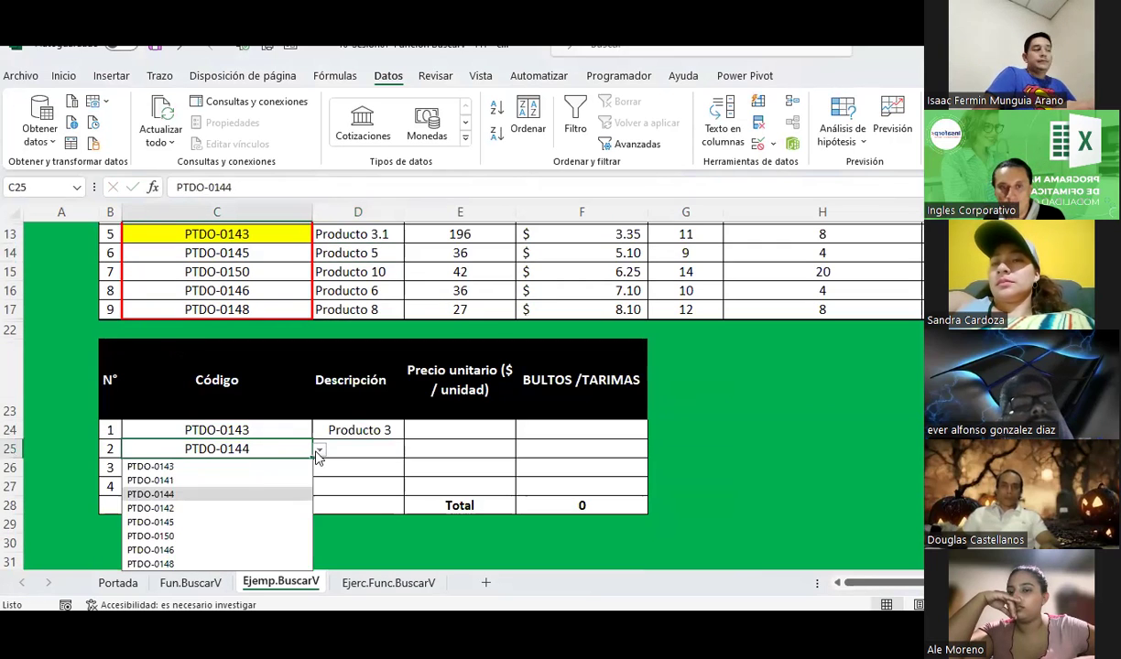
left_click(160, 467)
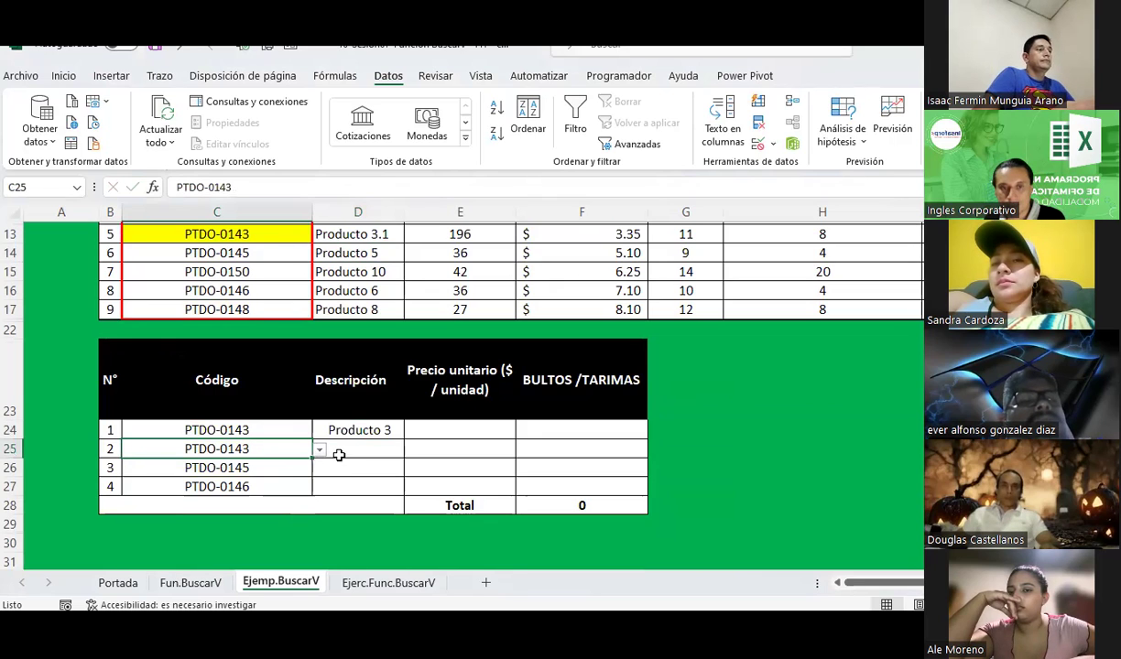
Step: Copy the D24 BUSCARV description lookup down through D27
left_click(376, 431)
left_click_drag(401, 441, 394, 487)
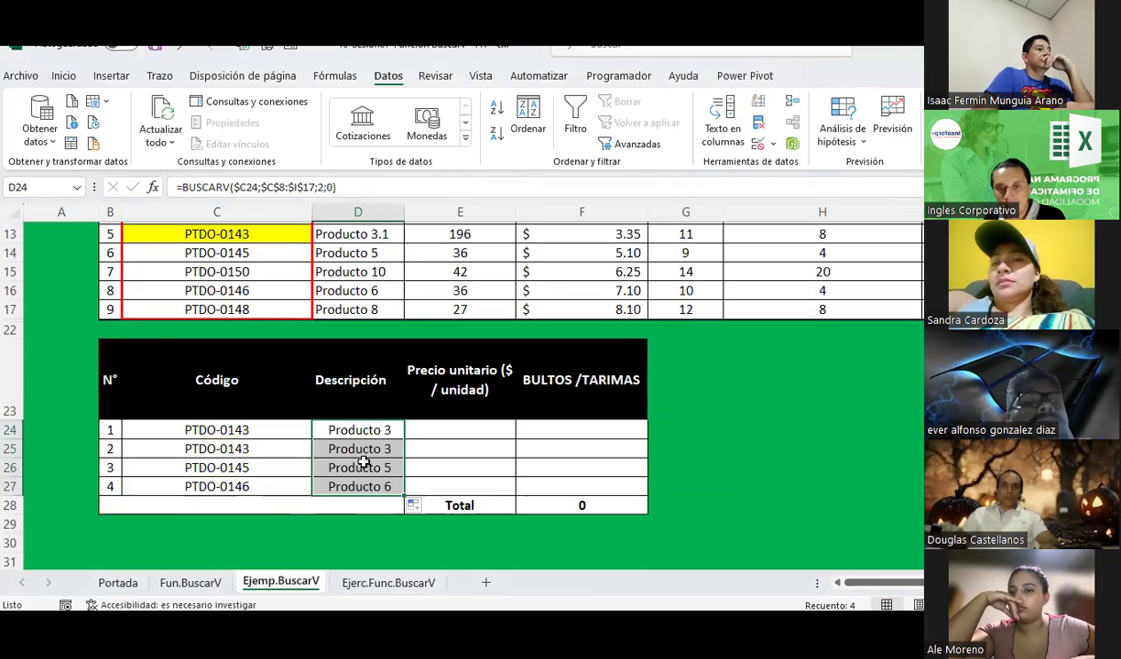
left_click(363, 459)
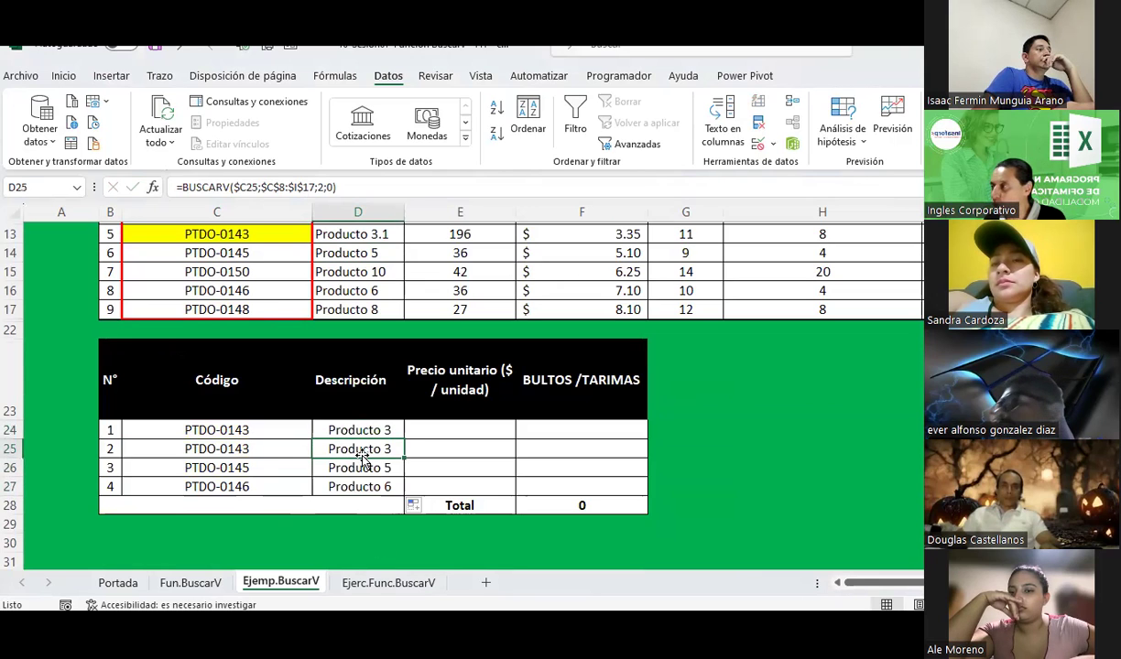
scroll(362, 409, "up", 2)
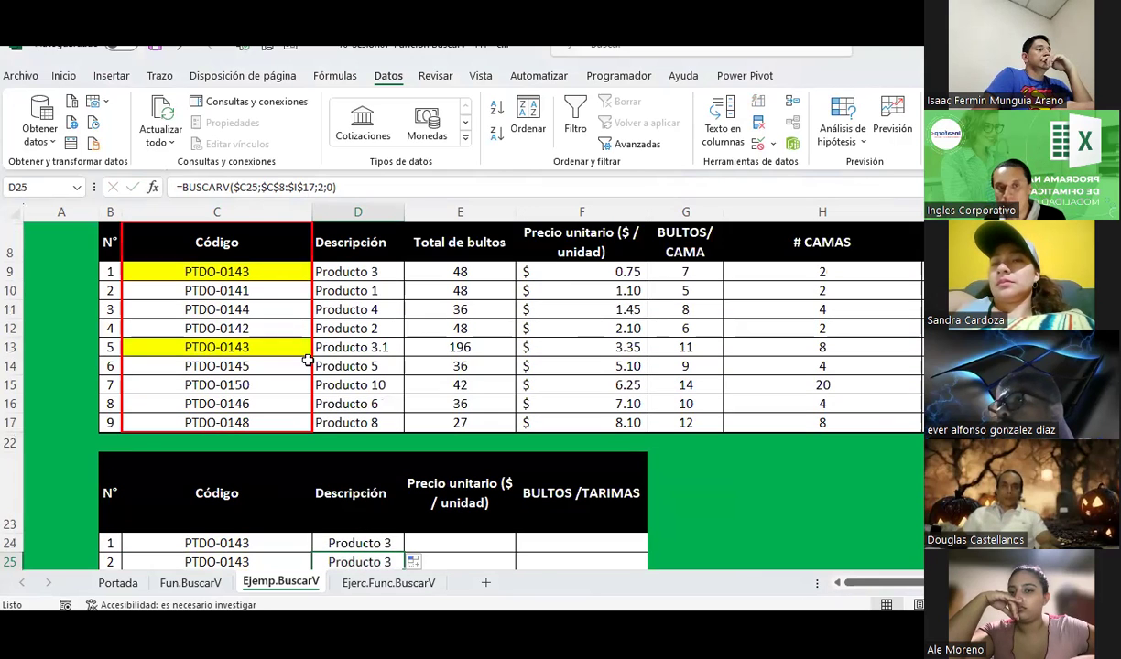
left_click(190, 270)
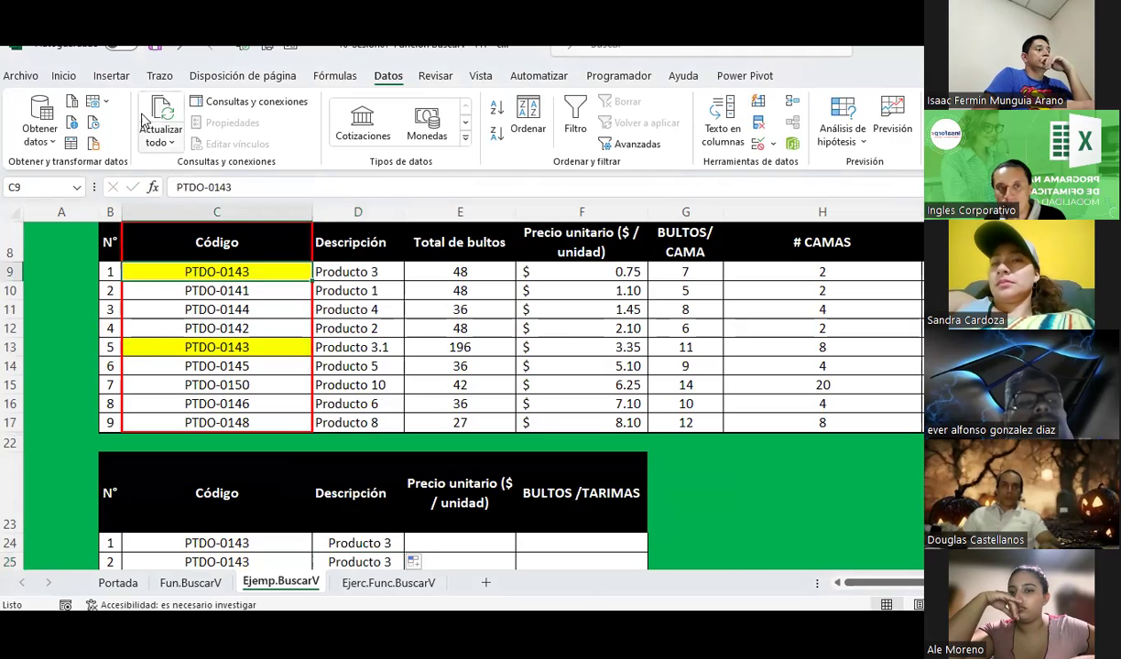
left_click(63, 76)
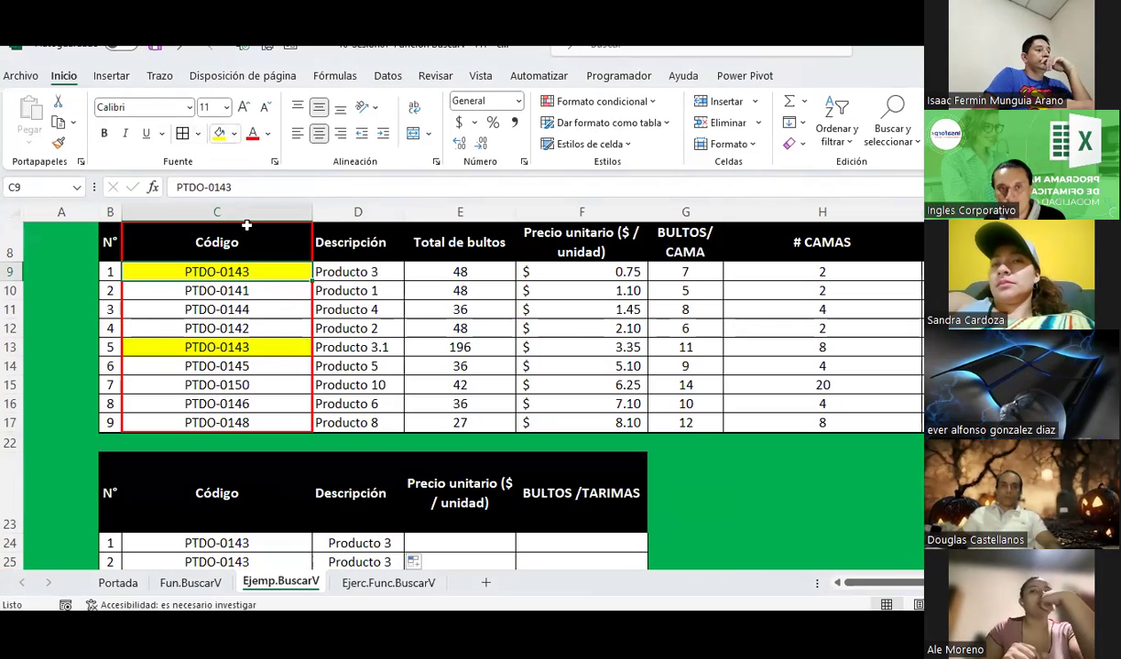
Step: Give D9 the same yellow fill as the first PTDO-0143 code in C9
left_click_drag(287, 269, 338, 266)
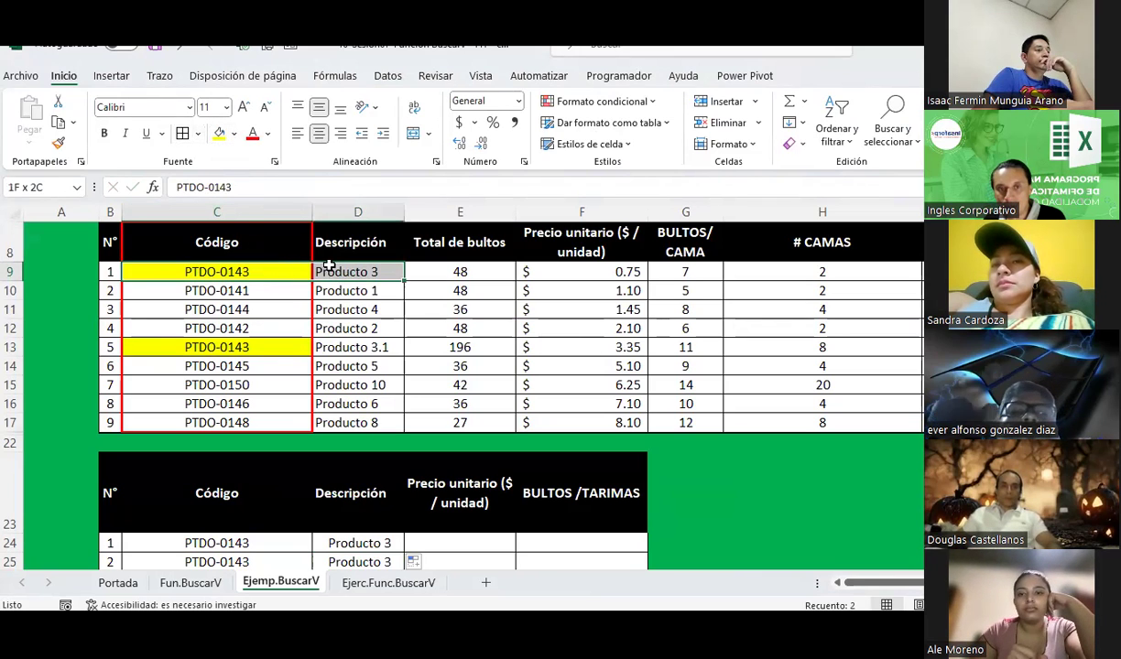
left_click(219, 133)
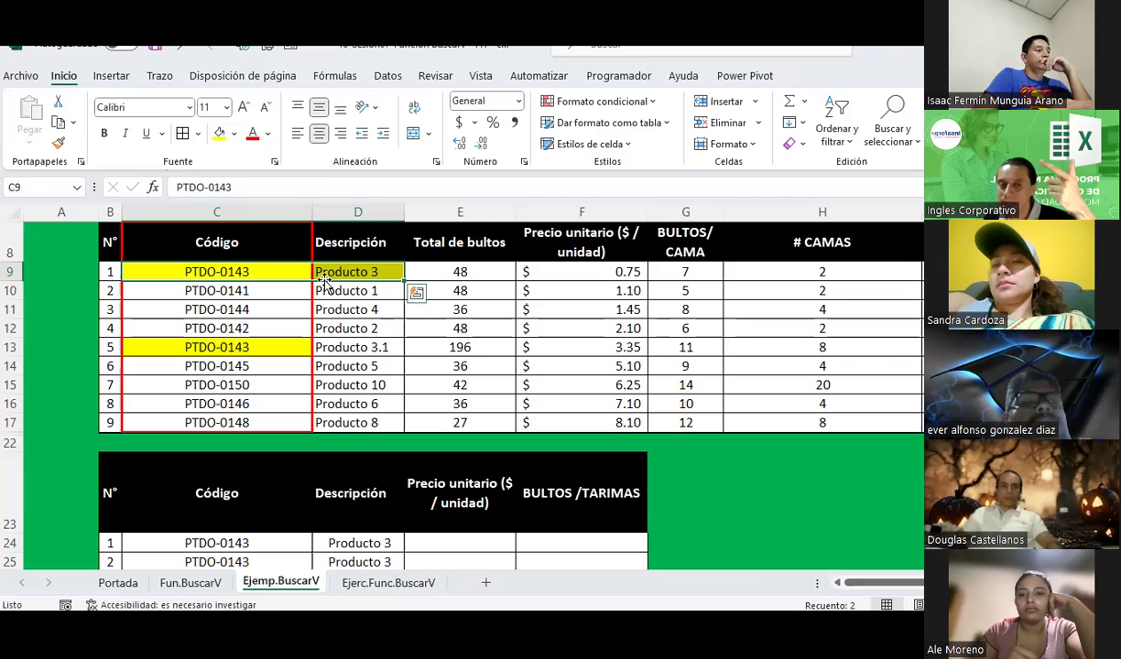
left_click(233, 271)
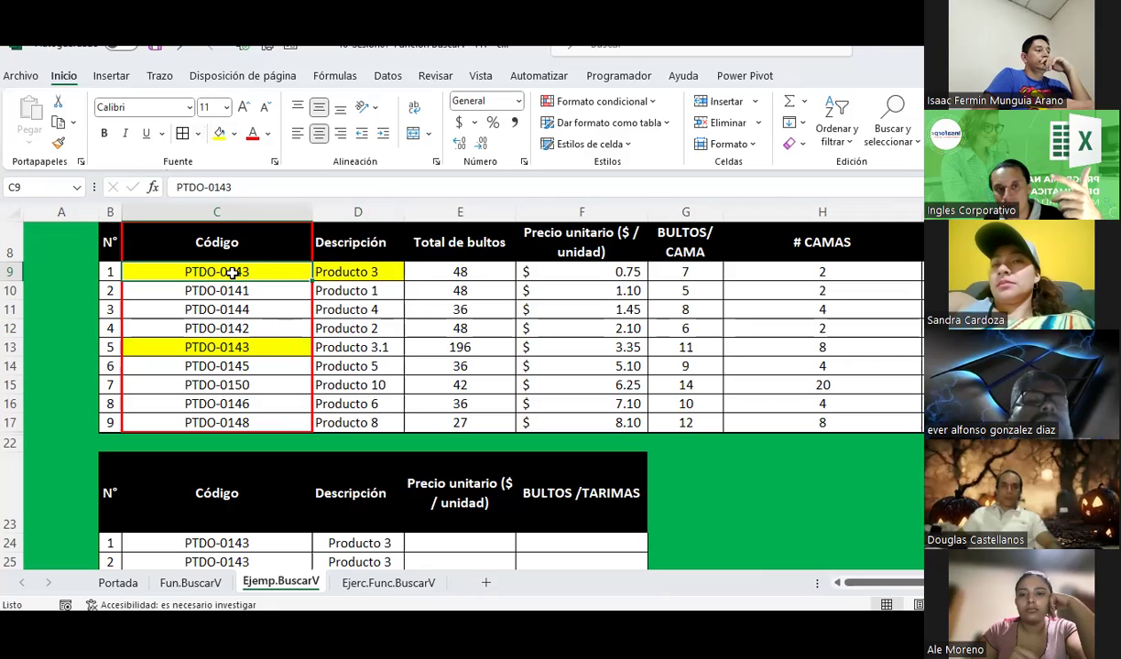
left_click(342, 272)
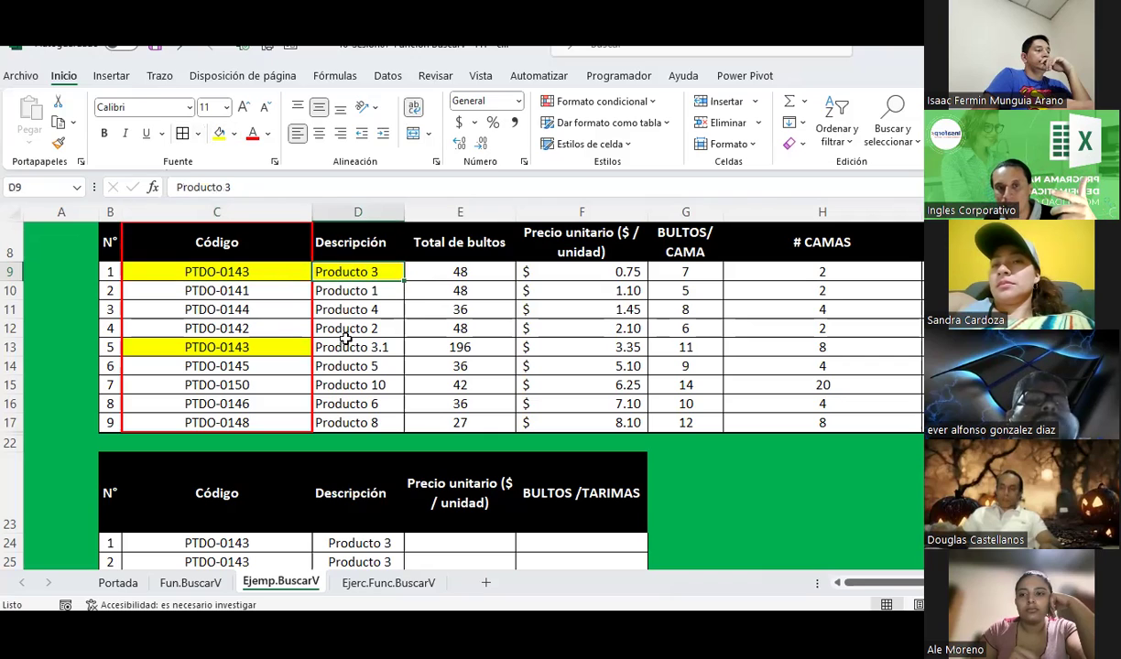
left_click(288, 348)
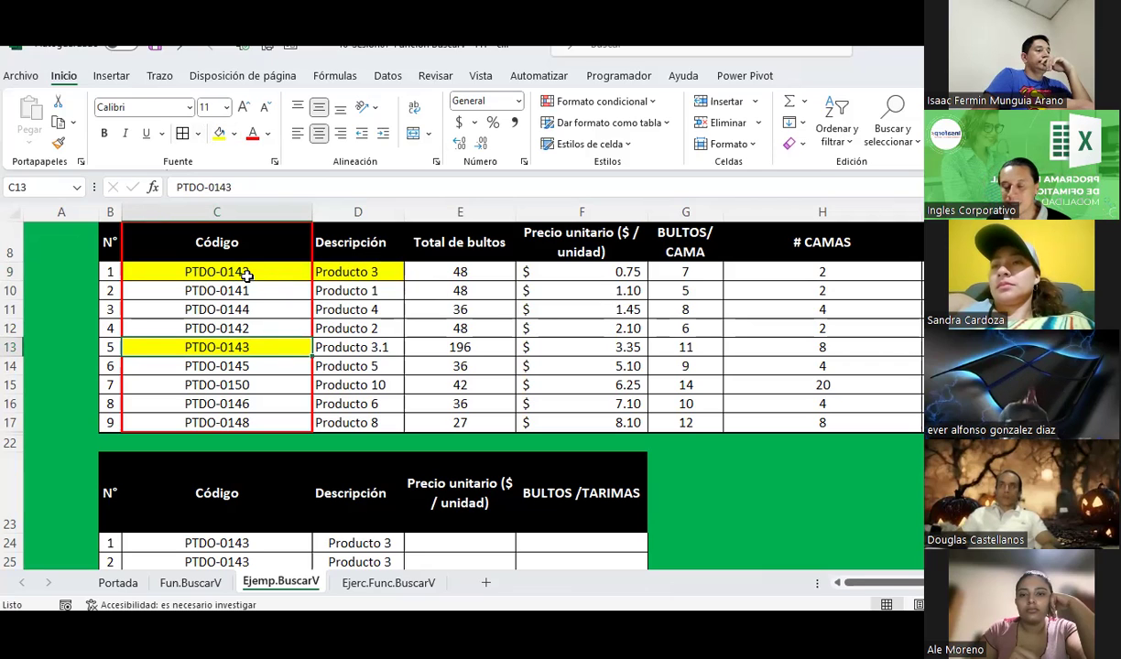
Step: Compare lower-table codes C24:C27 and descriptions D24:D27 against the source table
scroll(511, 396, "down", 2)
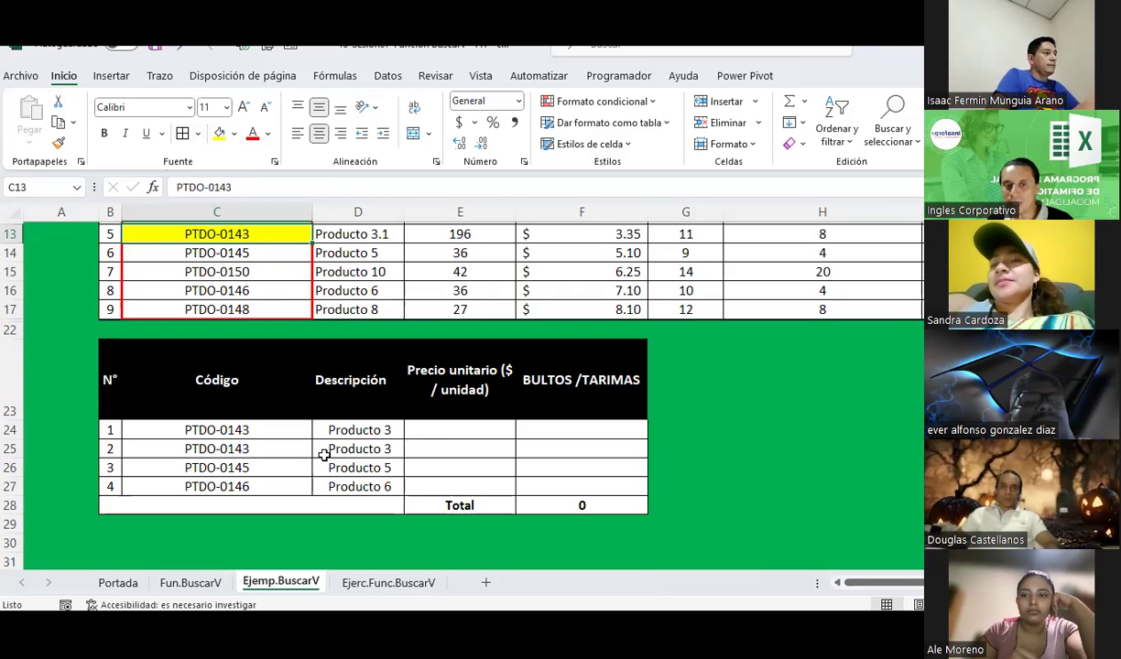
scroll(325, 455, "down", 1)
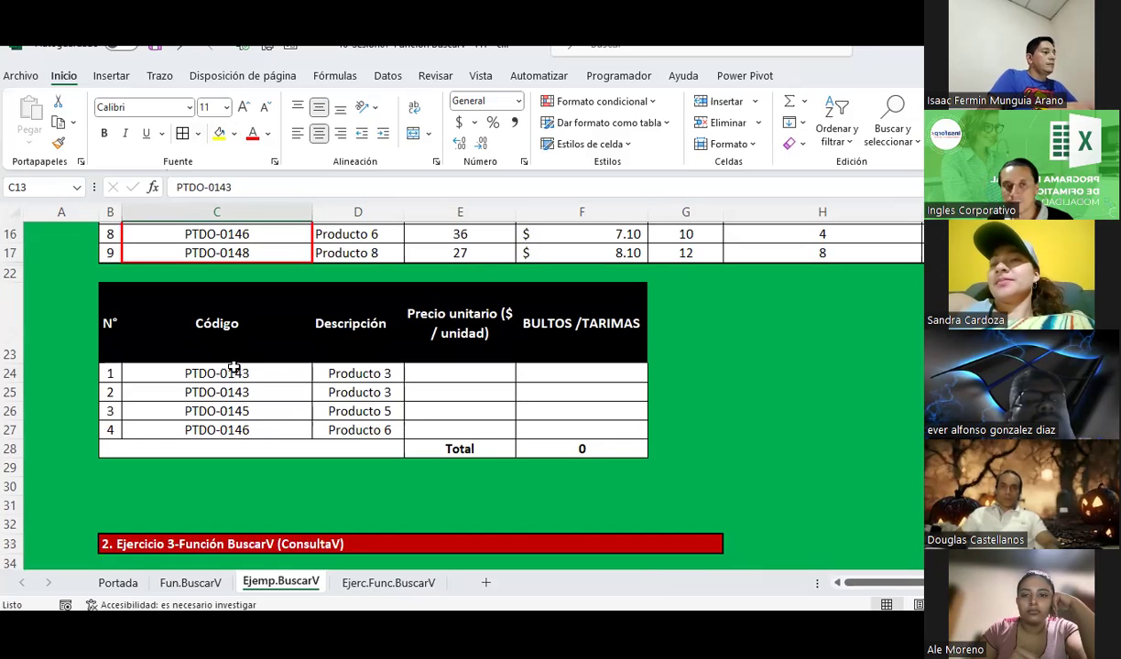
left_click(233, 359)
left_click_drag(235, 374, 245, 430)
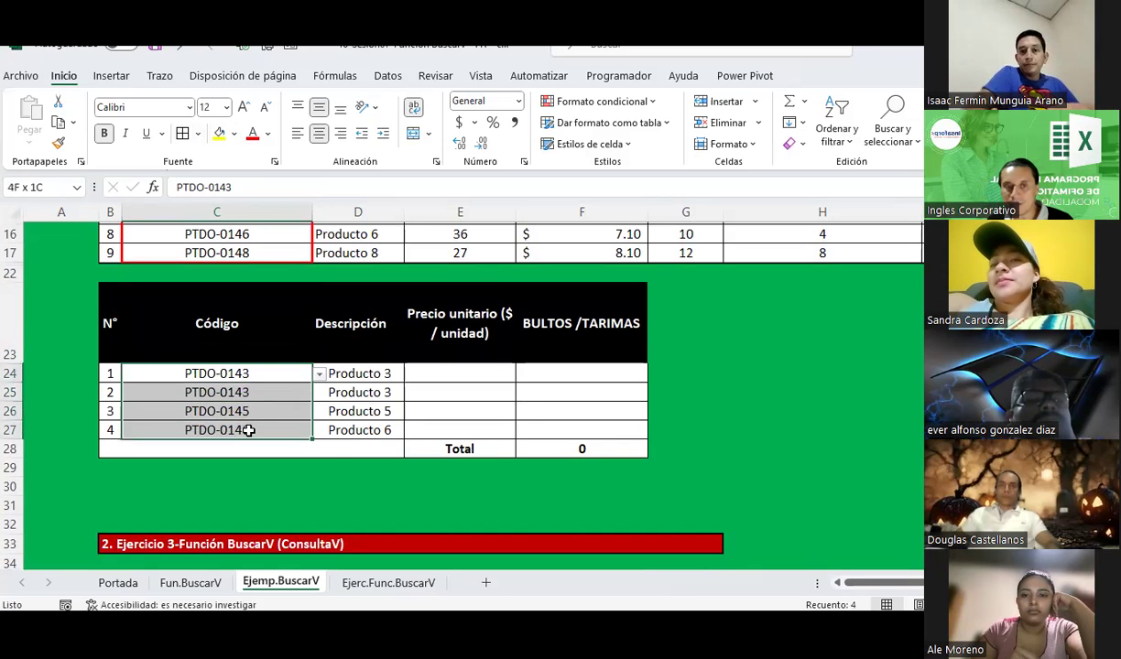
left_click_drag(372, 368, 375, 430)
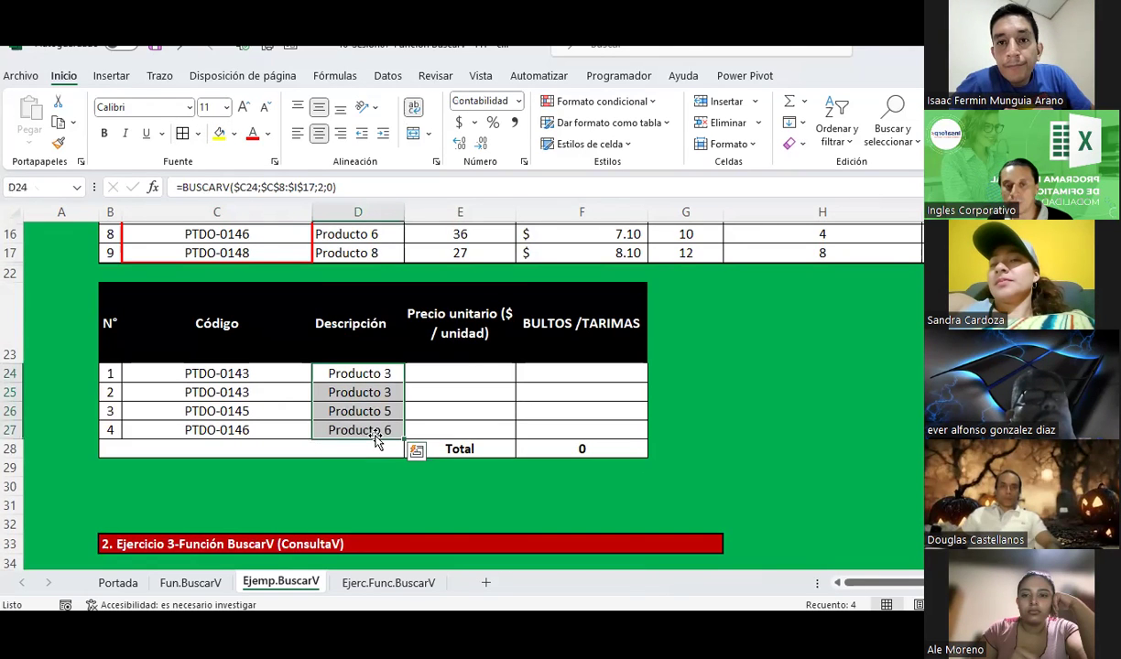
scroll(375, 440, "up", 1)
scroll(375, 438, "up", 2)
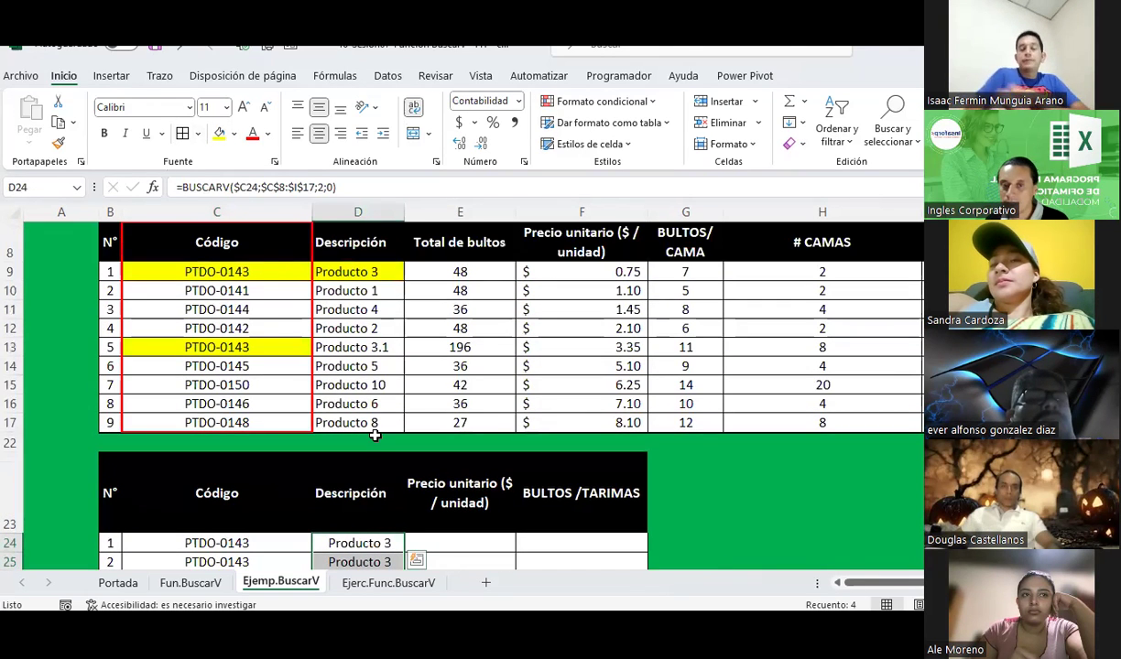
scroll(786, 382, "down", 1)
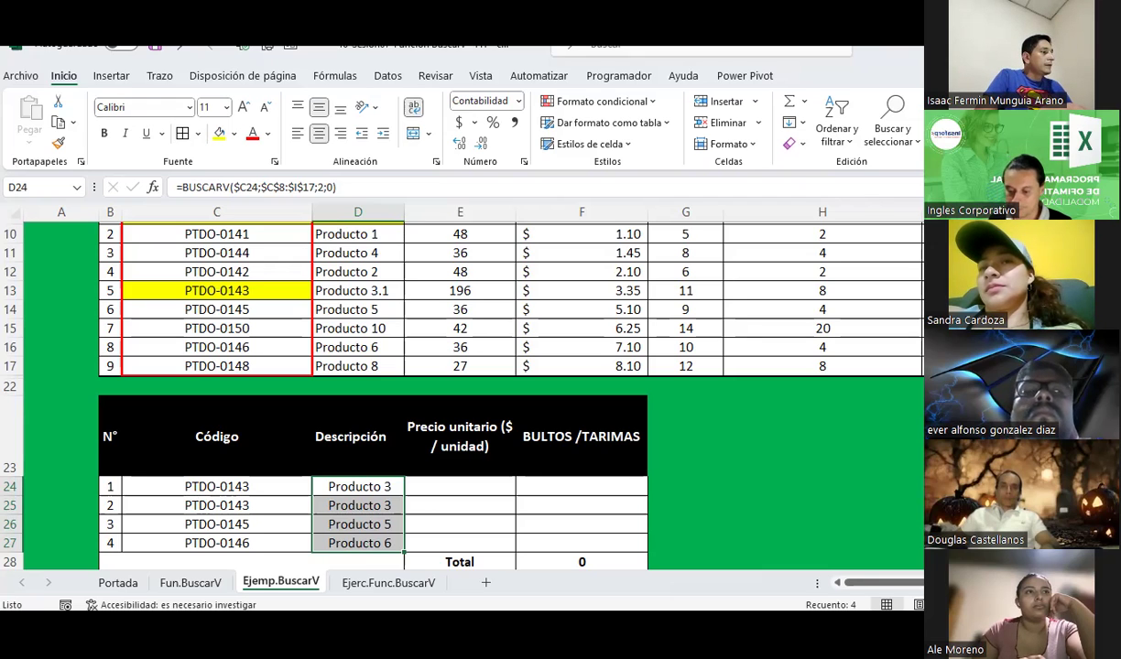
left_click(838, 485)
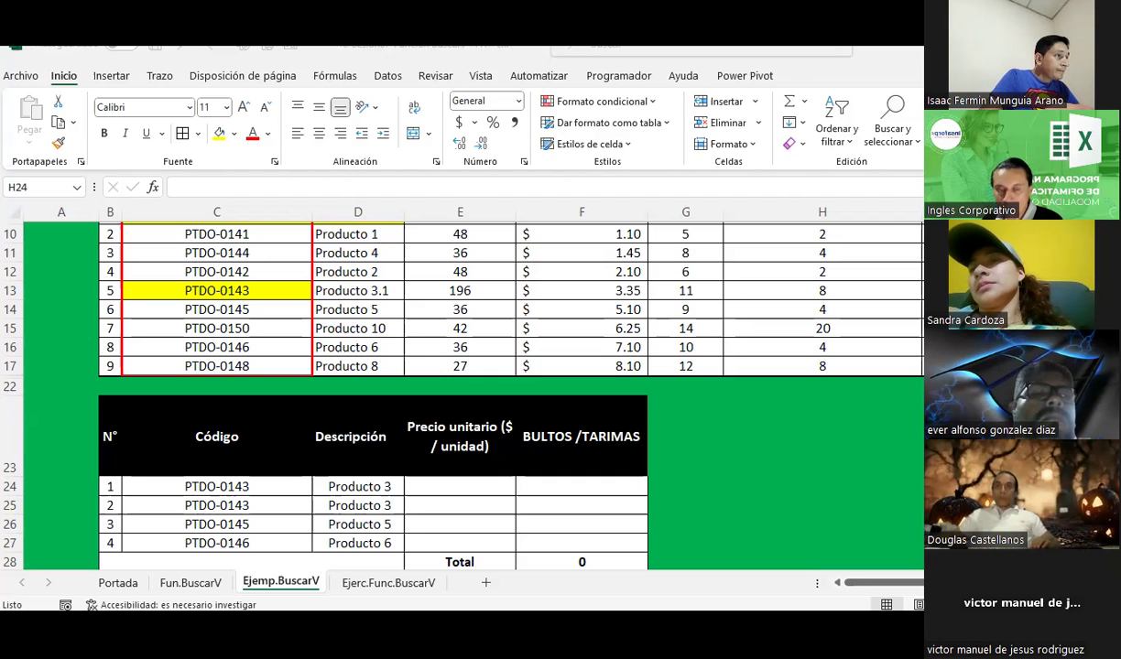
scroll(345, 340, "down", 2)
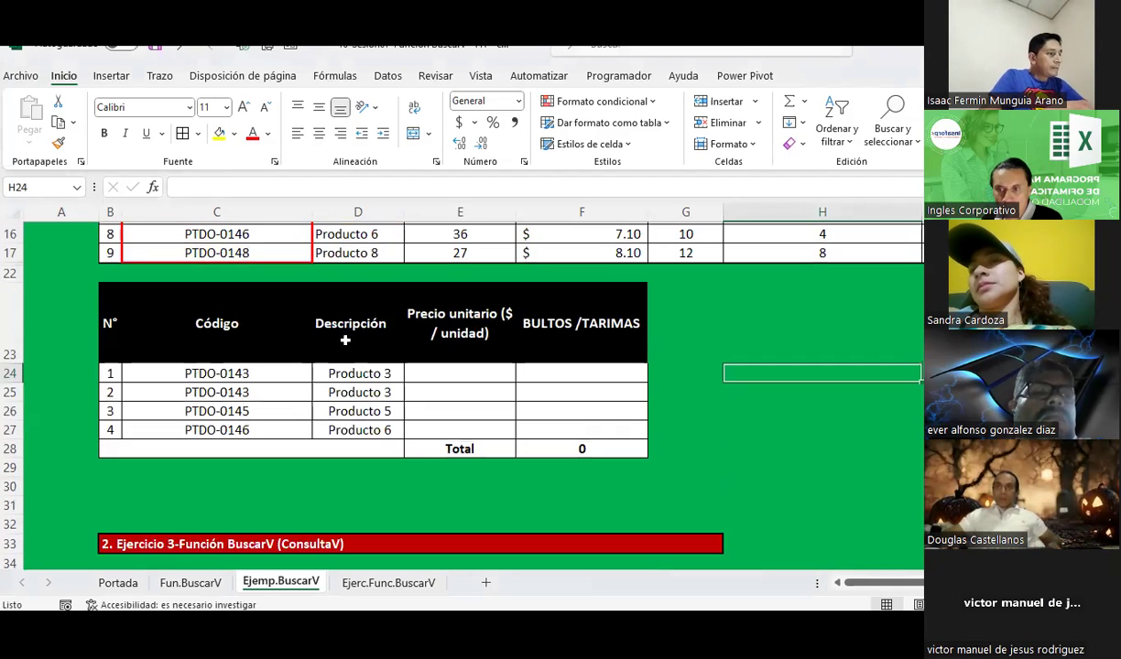
Step: Copy the D24 lookup across to F24 and change E24's column index to 4
left_click(383, 372)
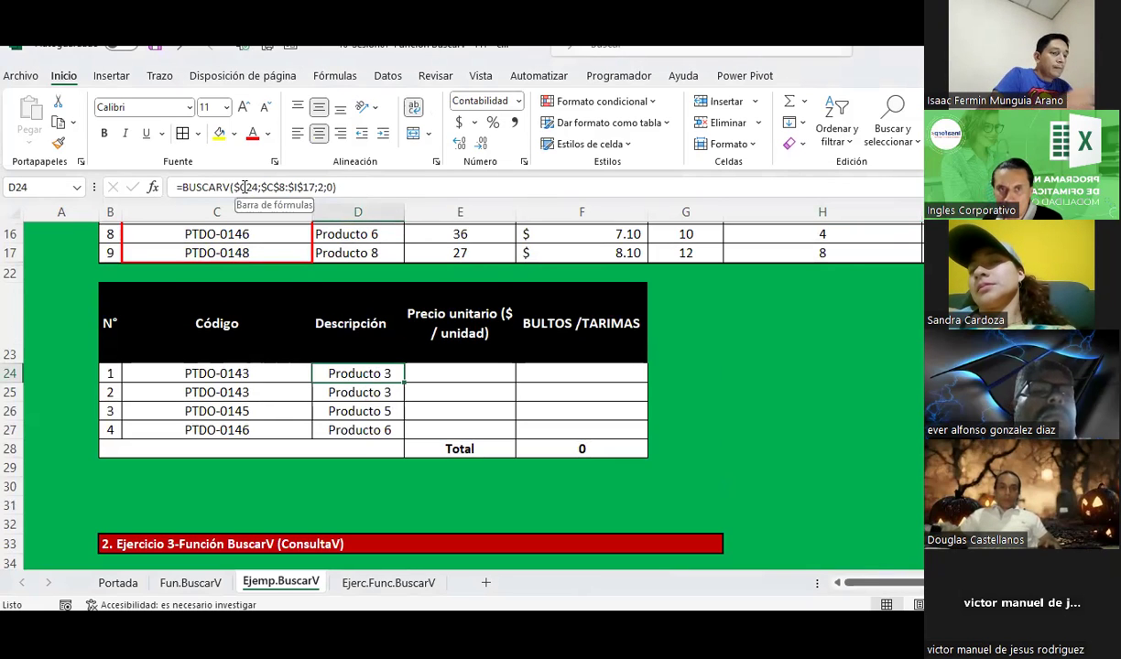
left_click_drag(404, 382, 603, 386)
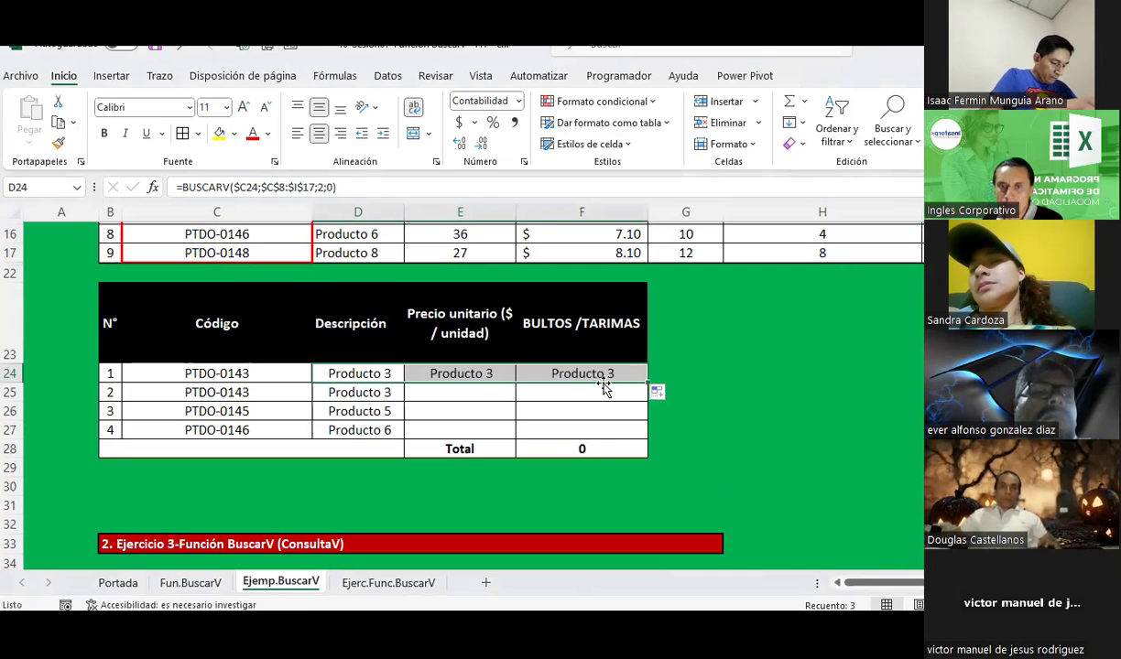
left_click(453, 370)
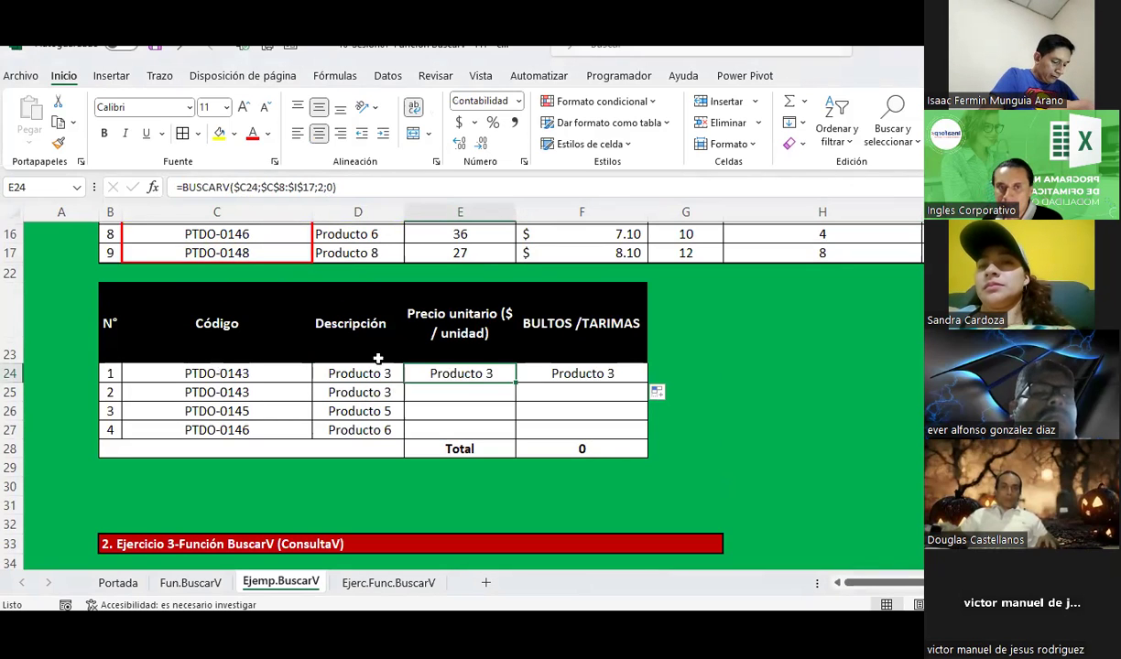
scroll(385, 366, "up", 3)
scroll(421, 302, "up", 1)
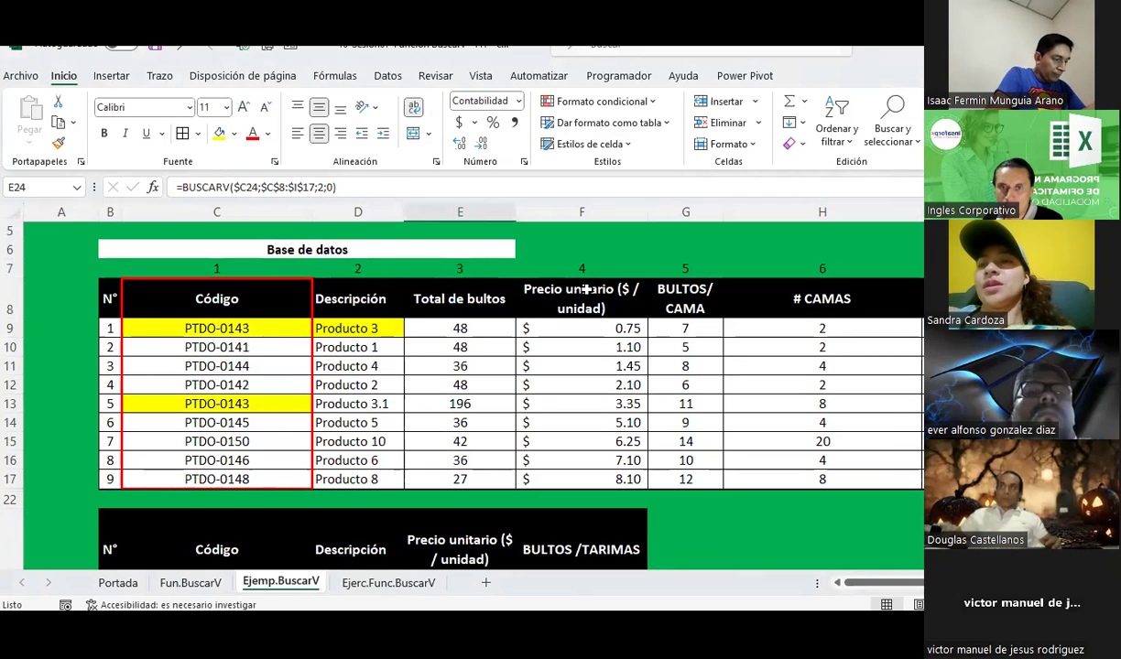
left_click(319, 187)
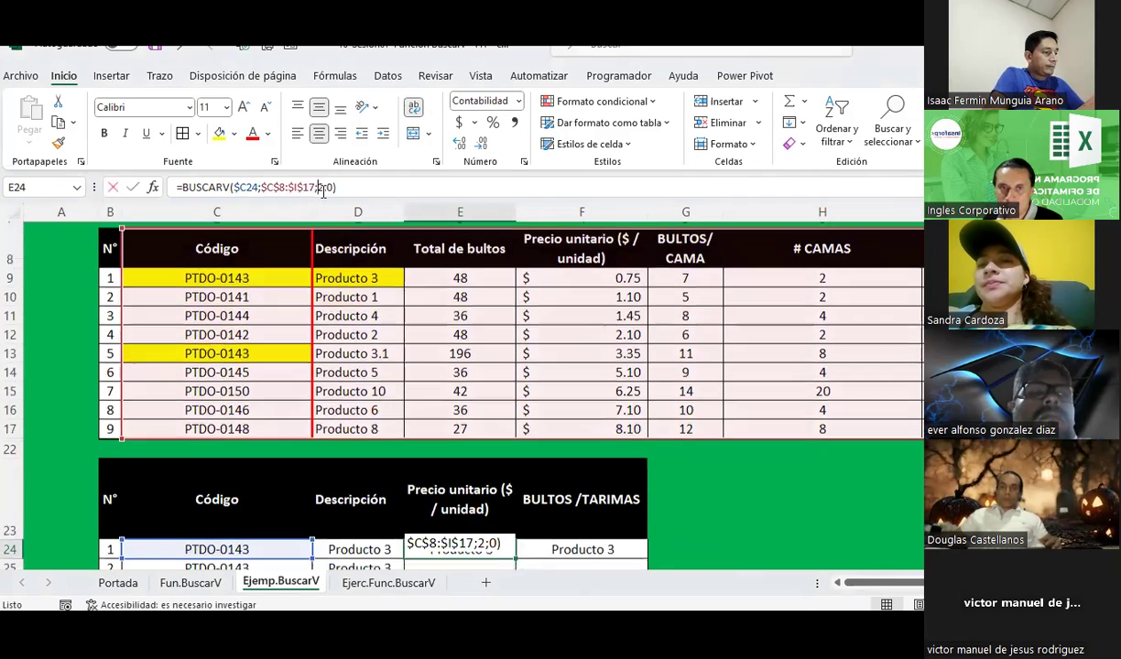
key("BackSpace")
type("4")
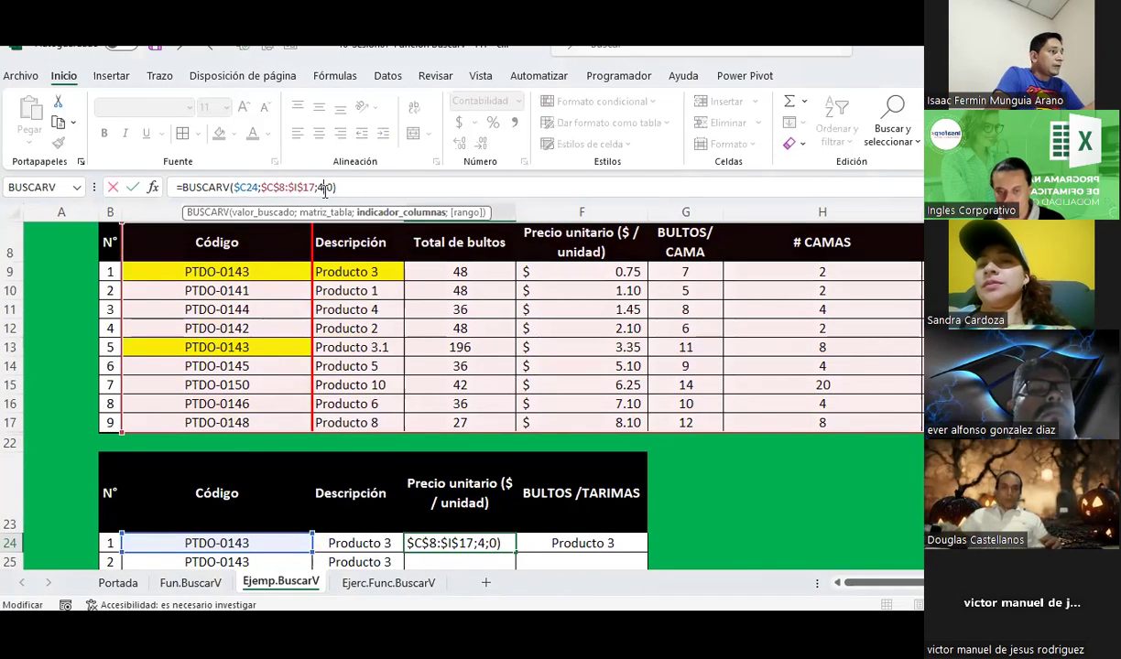
key("Return")
scroll(625, 345, "up", 1)
scroll(634, 344, "up", 1)
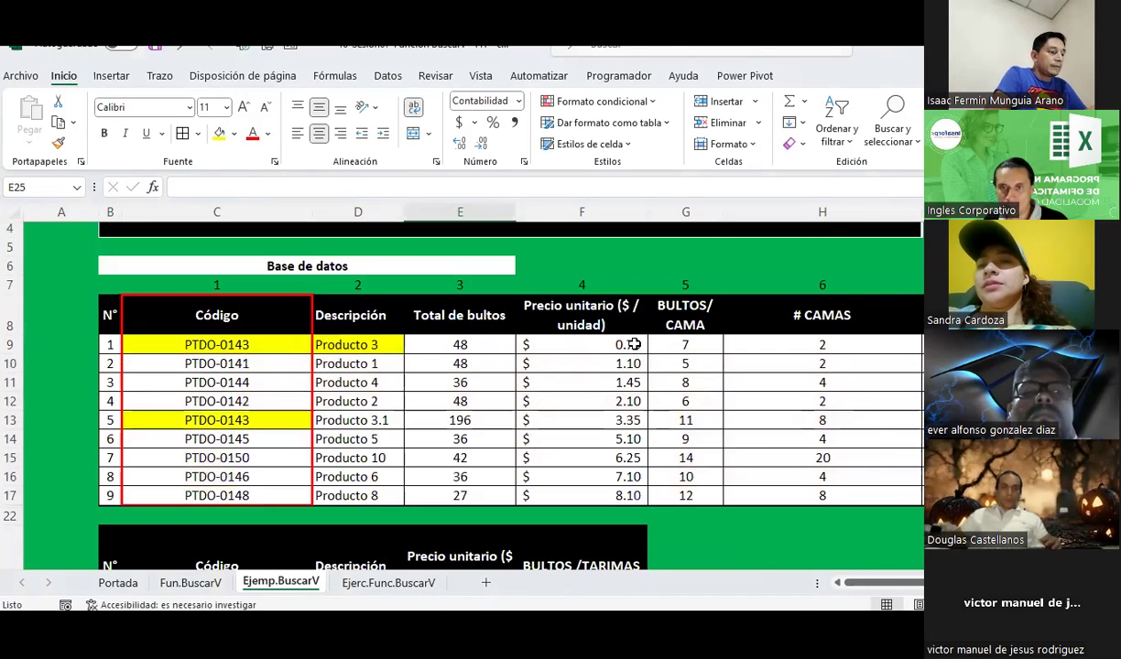
left_click(633, 344)
Step: Change F24's column index to 7 to look up BULTOS /TARIMAS
scroll(633, 344, "down", 2)
left_click(595, 503)
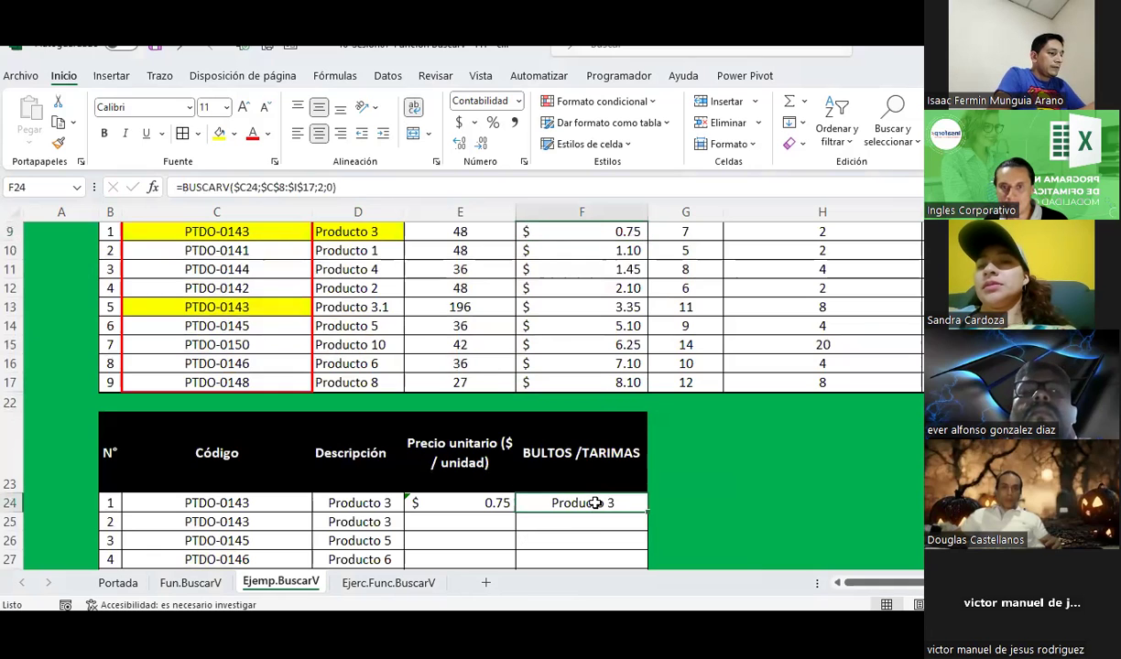
scroll(596, 464, "up", 2)
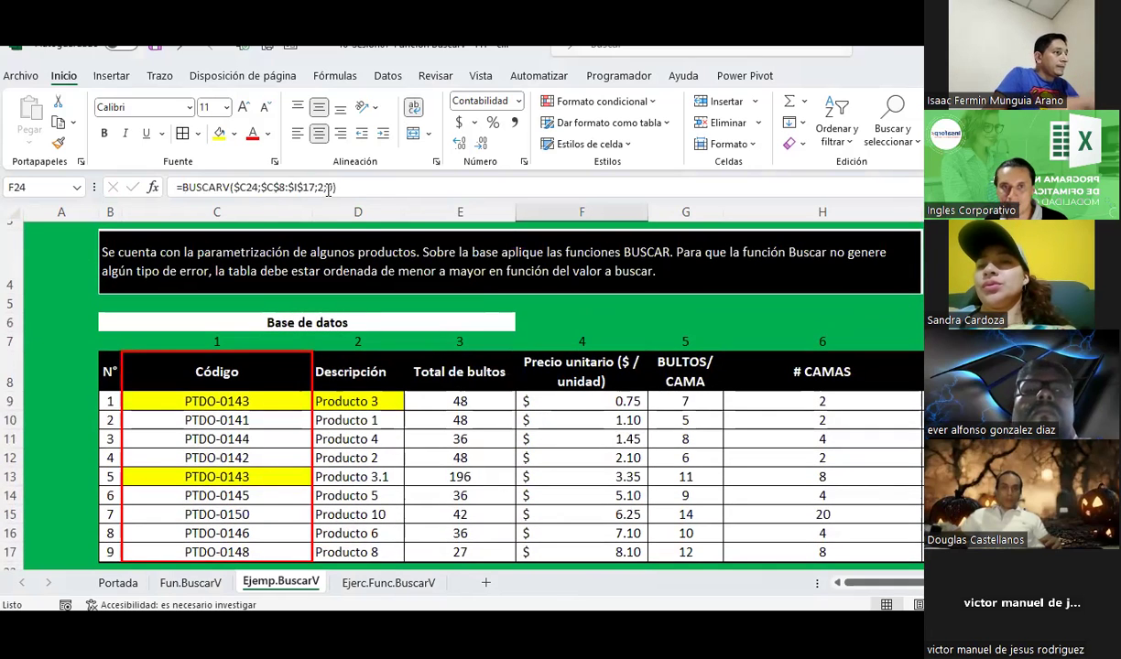
double_click(321, 187)
type("7")
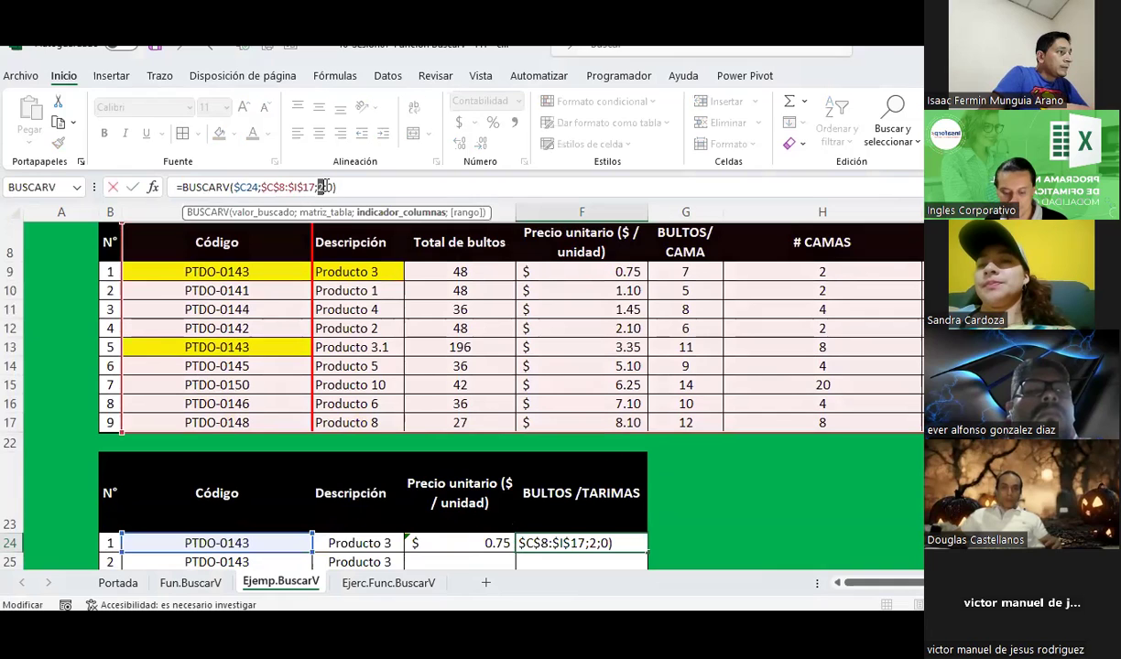
key("Return")
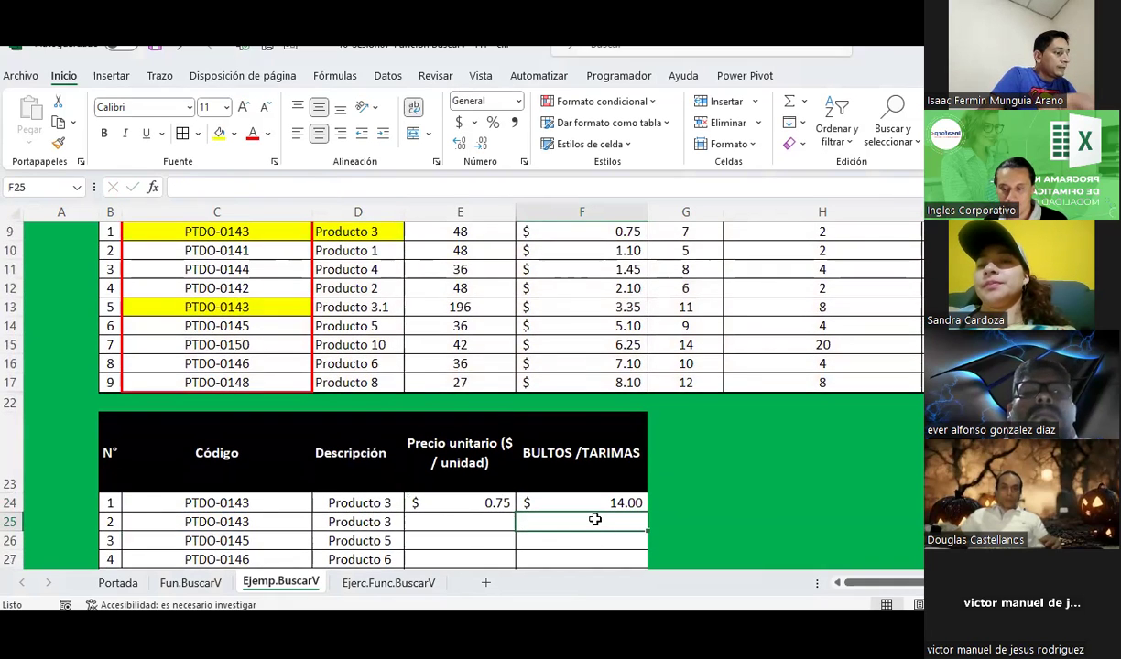
Step: Format F24 as Número and fill E24:F24 down to row 27, totalling 104
scroll(586, 512, "down", 1)
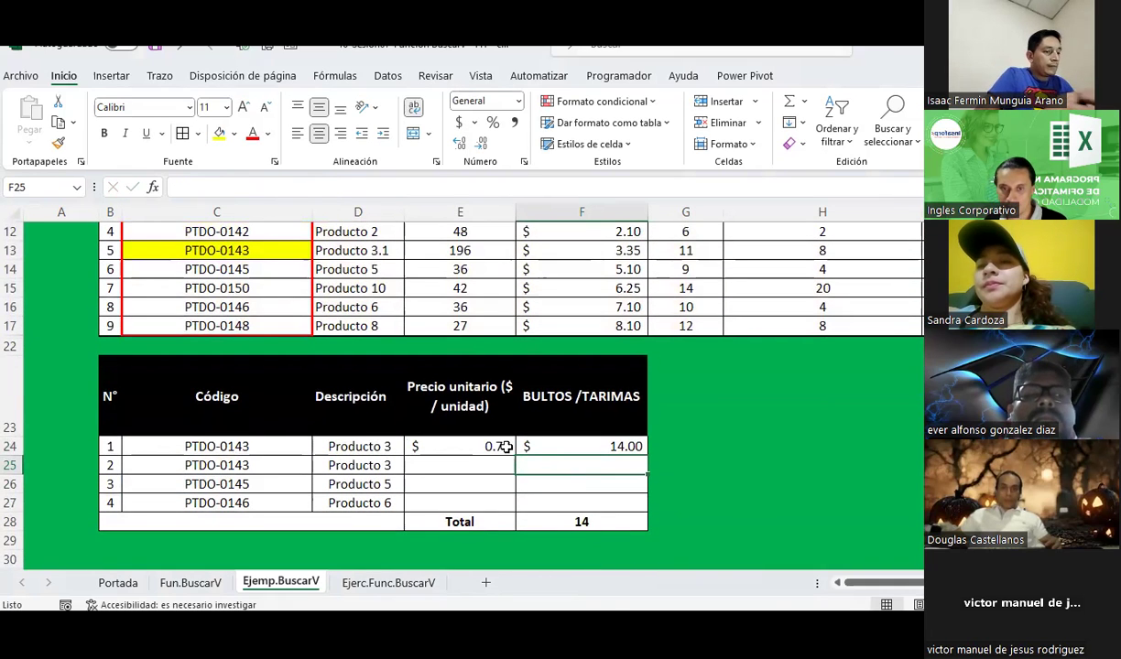
left_click(544, 444)
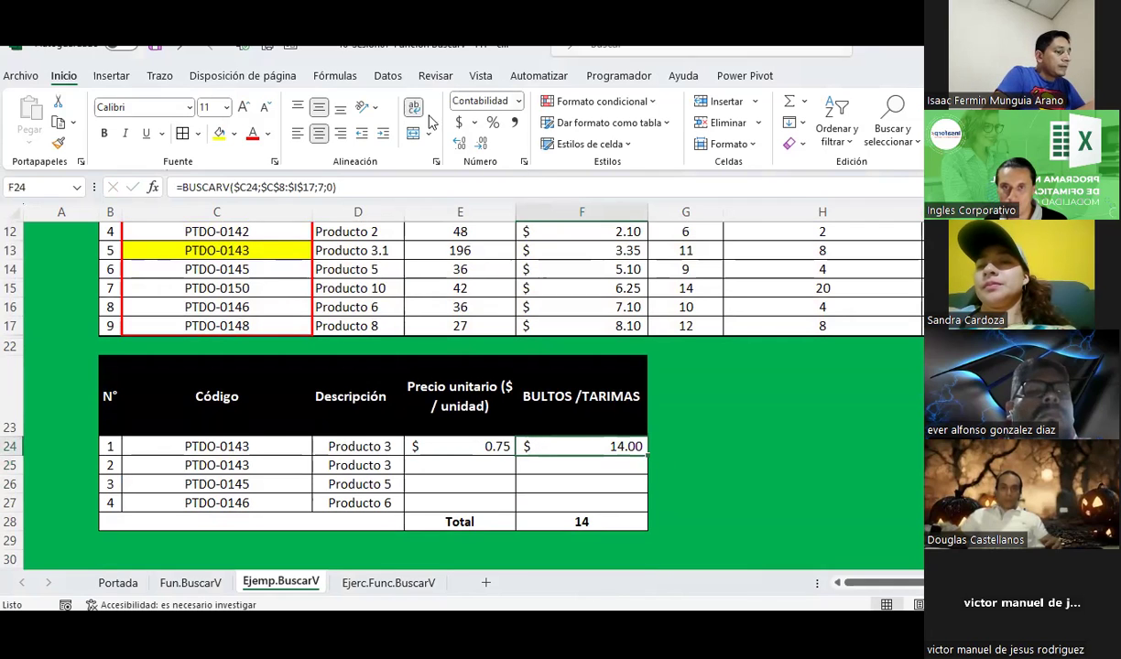
left_click(524, 164)
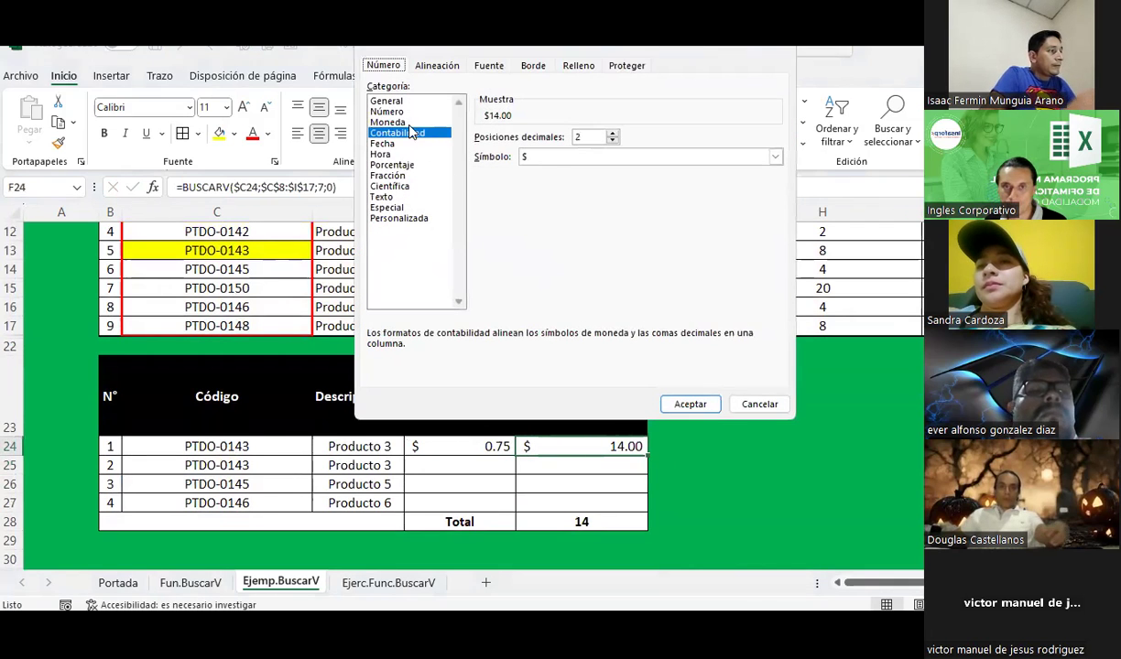
left_click(385, 111)
left_click(688, 404)
mouse_move(453, 446)
left_mouse_down()
mouse_move(641, 450)
mouse_move(636, 511)
left_mouse_up()
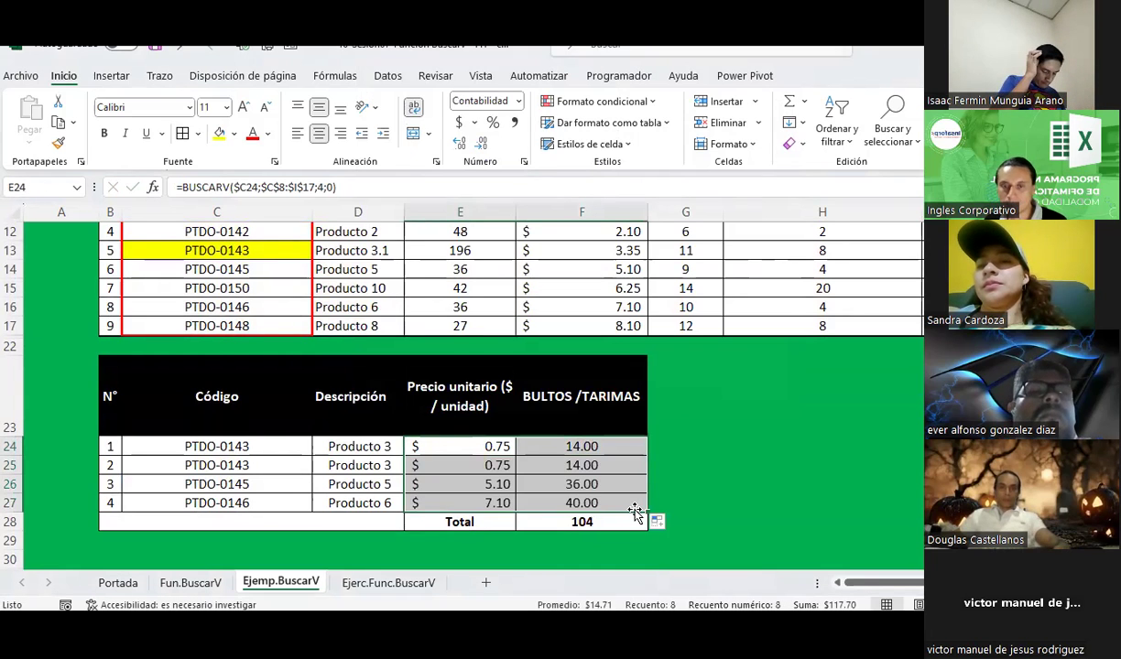
left_click(570, 446)
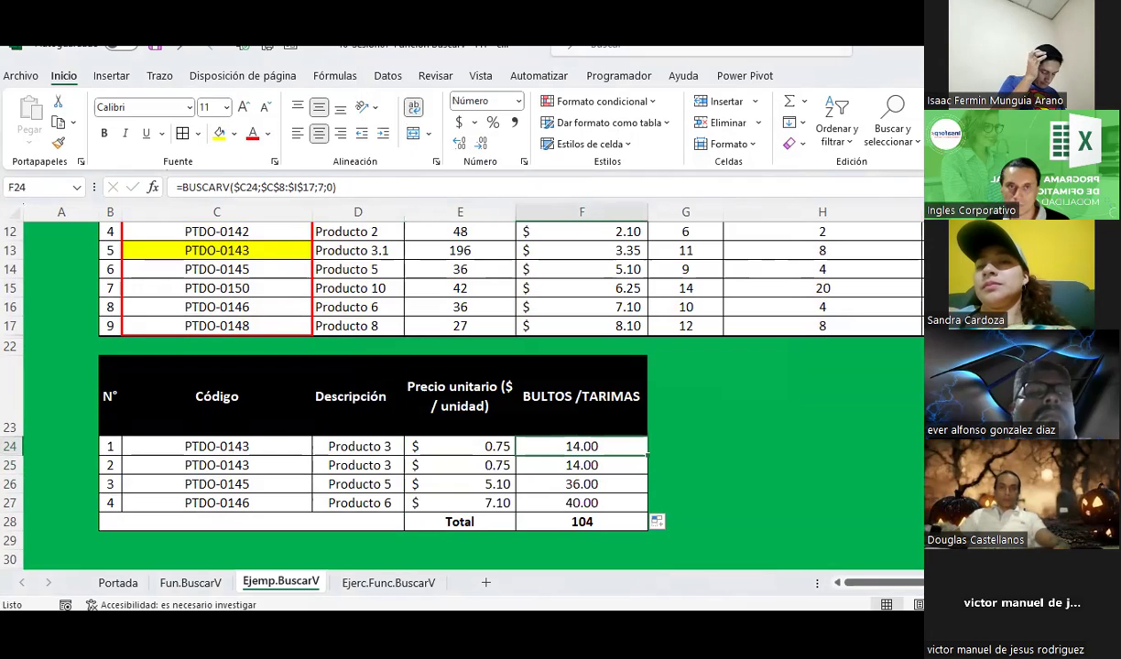
Step: Insert two blank rows 30–31 above the Ejercicio 3 heading
left_click_drag(119, 417, 572, 518)
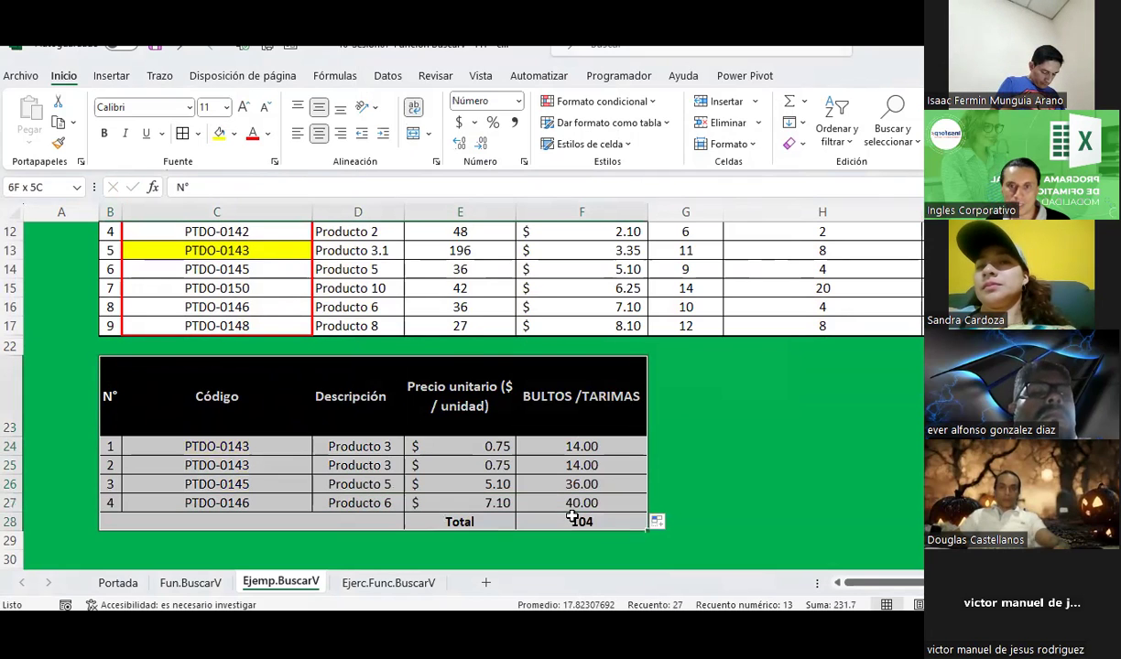
key("ctrl+c")
left_click(744, 376)
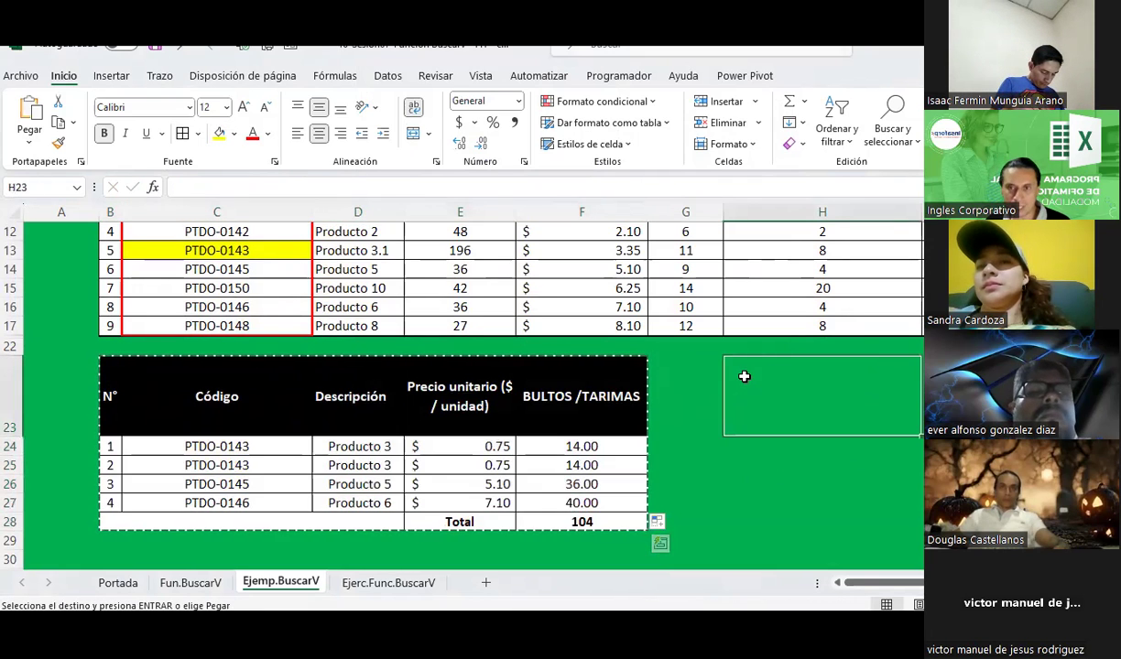
scroll(743, 376, "up", 4)
scroll(743, 376, "down", 4)
scroll(743, 377, "down", 8)
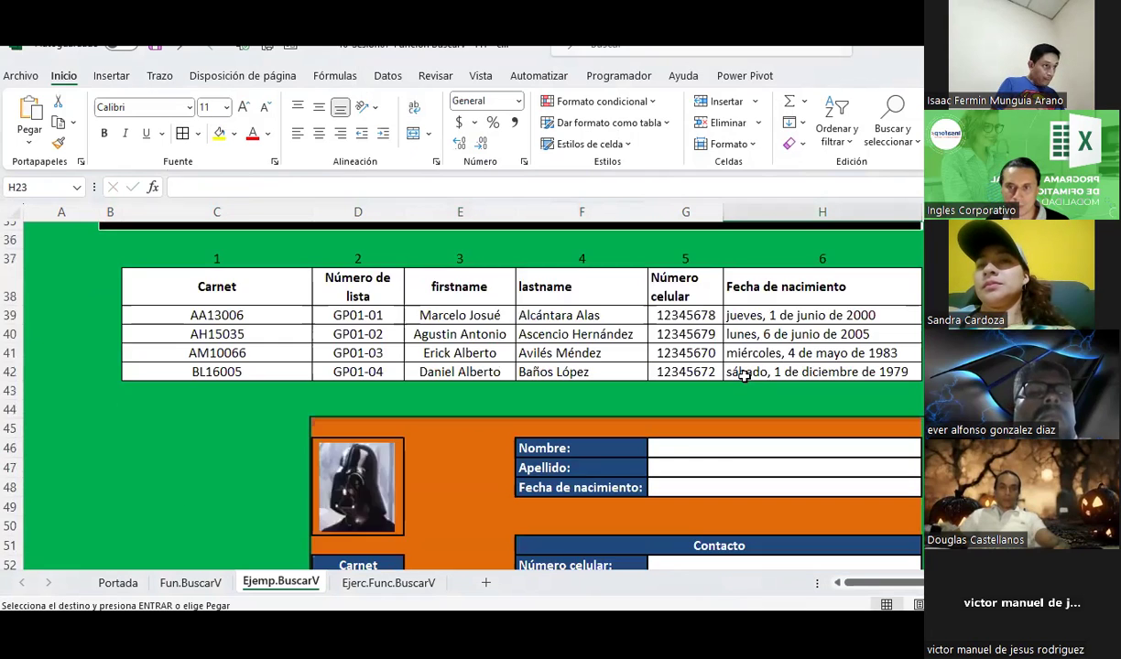
scroll(744, 377, "up", 5)
scroll(744, 376, "up", 2)
key("Escape")
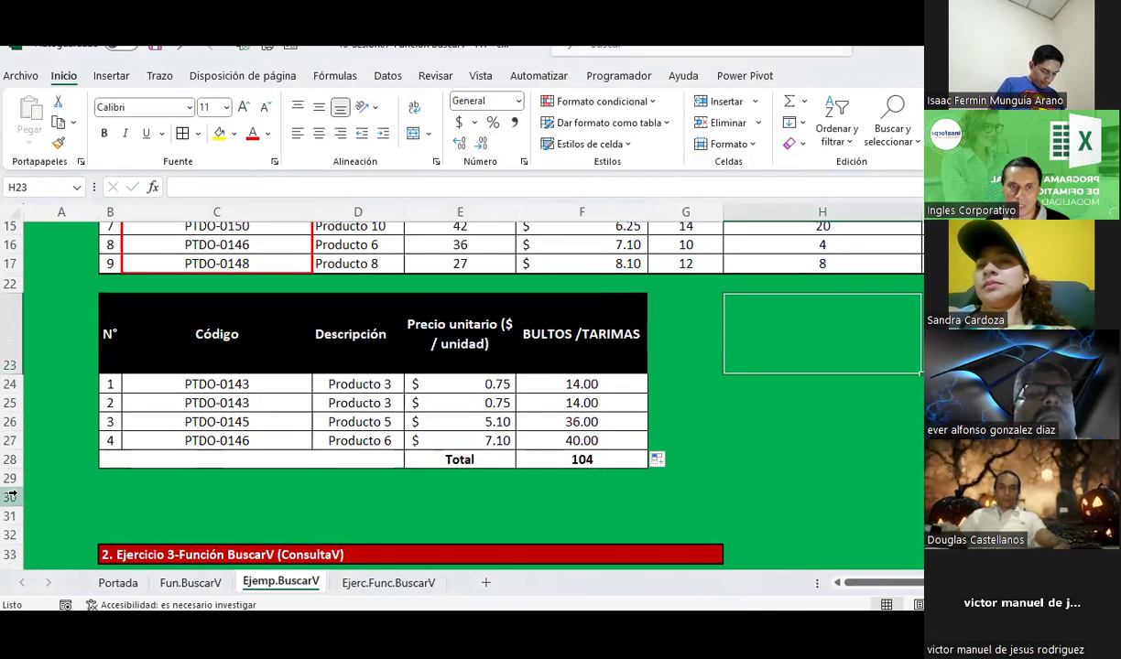
left_click_drag(11, 496, 11, 515)
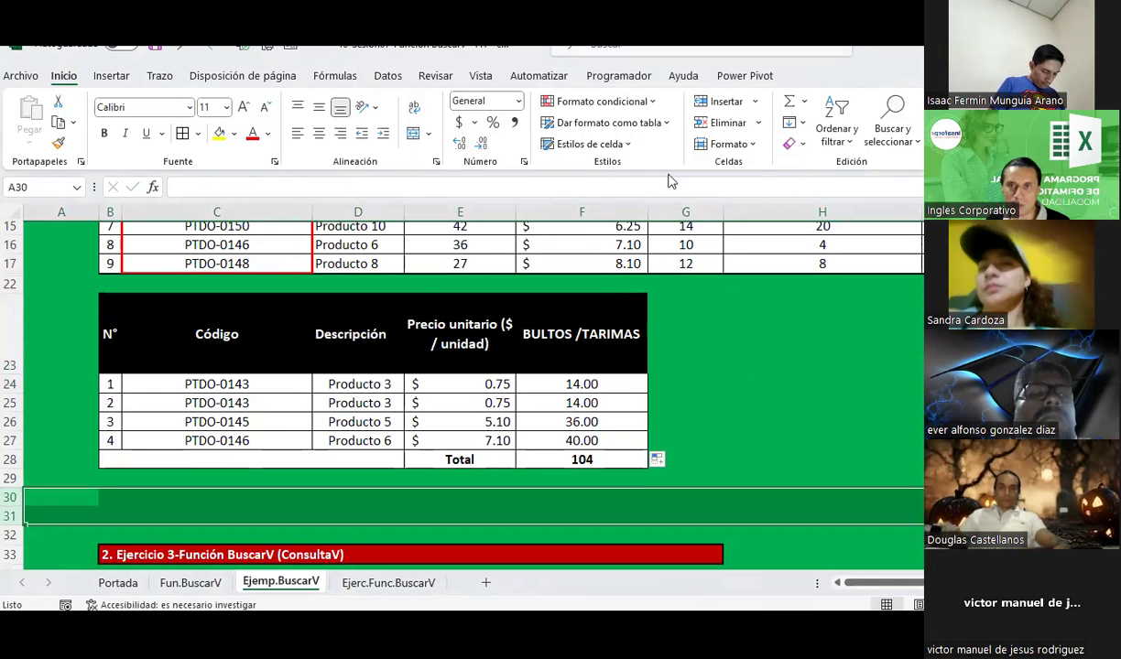
left_click(716, 101)
left_click(715, 101)
Step: Copy the output table and paste it starting at B30
scroll(254, 402, "down", 1)
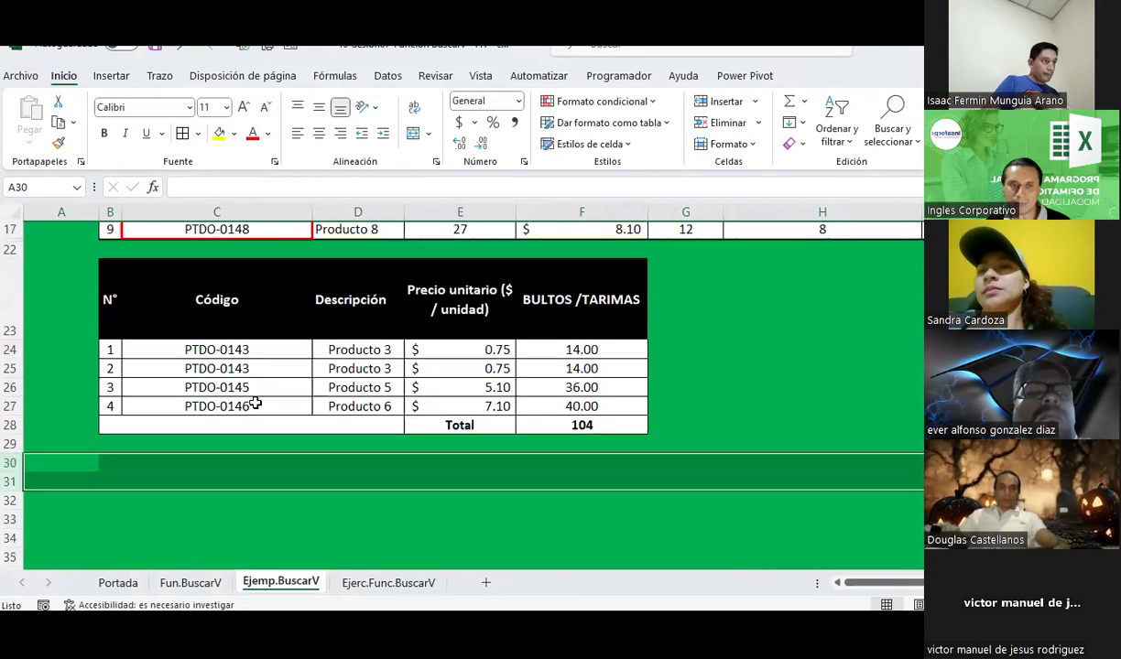
scroll(254, 403, "down", 1)
left_click_drag(112, 275, 584, 403)
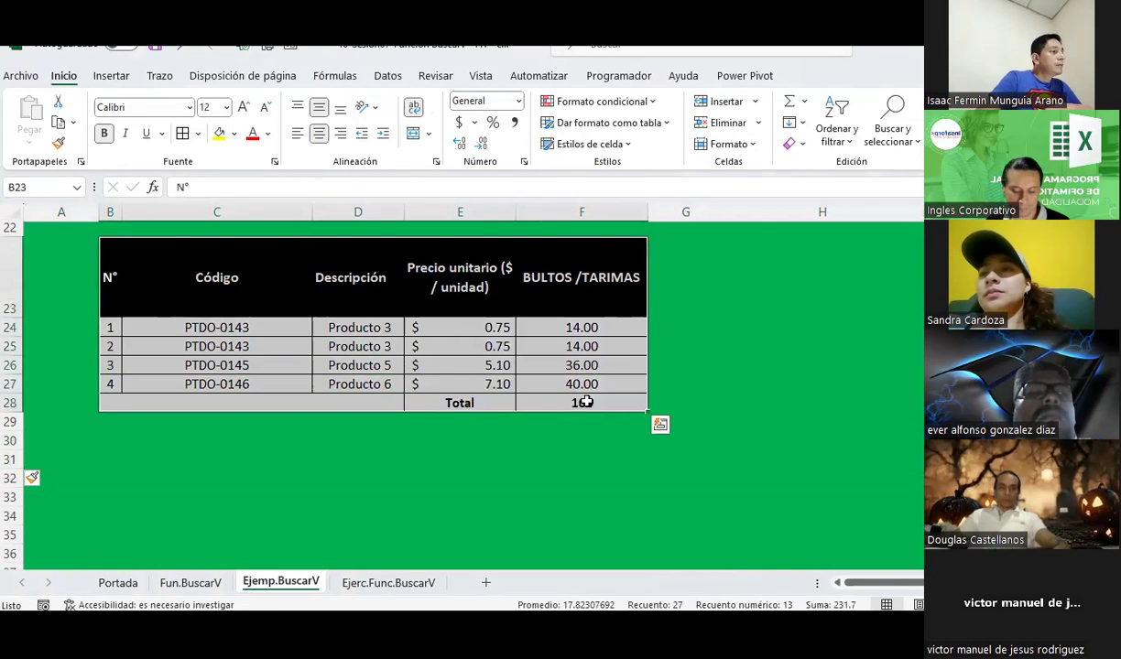
key("ctrl+c")
left_click(109, 442)
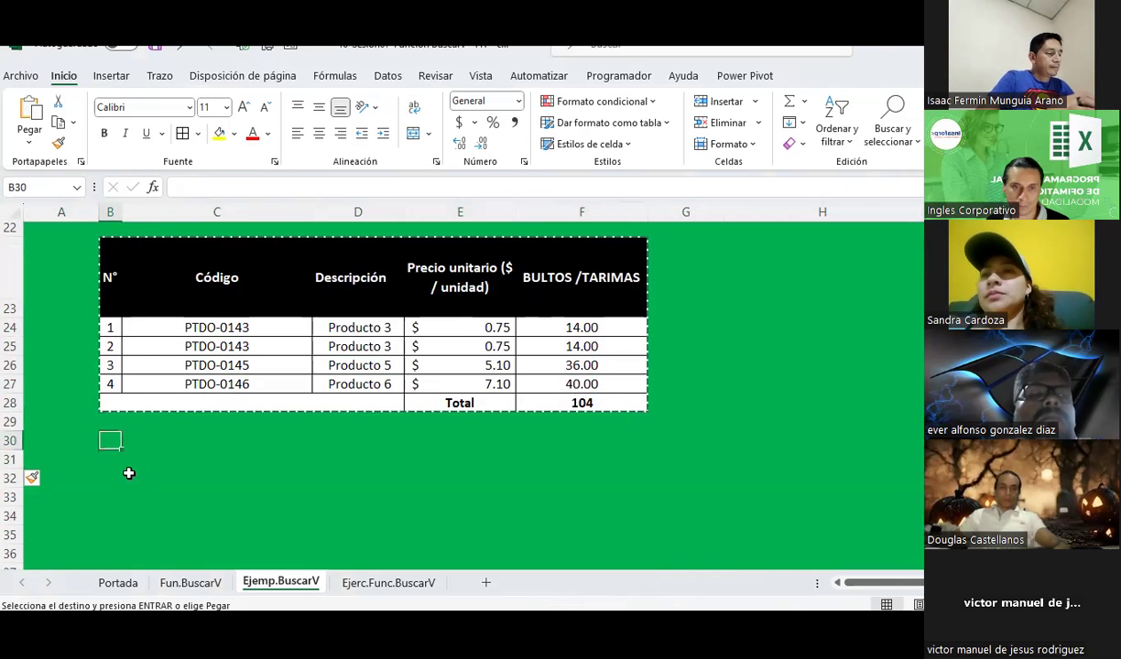
key("ctrl+v")
Step: Clear the copied lookup results in D31:F34
left_click_drag(364, 479, 543, 539)
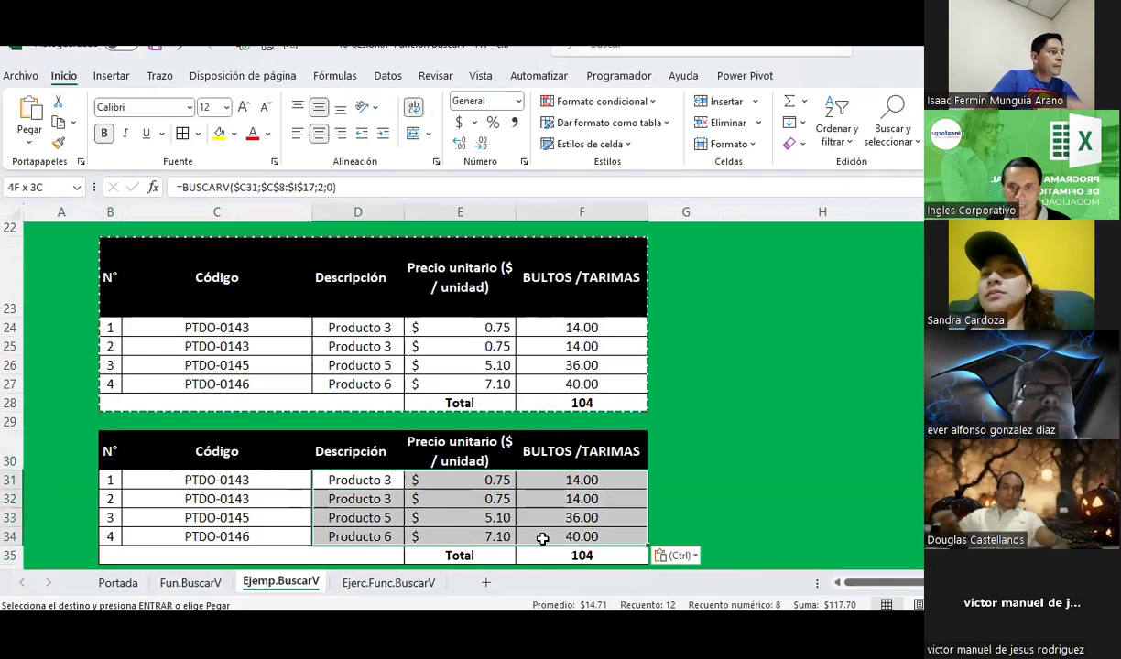
key("Delete")
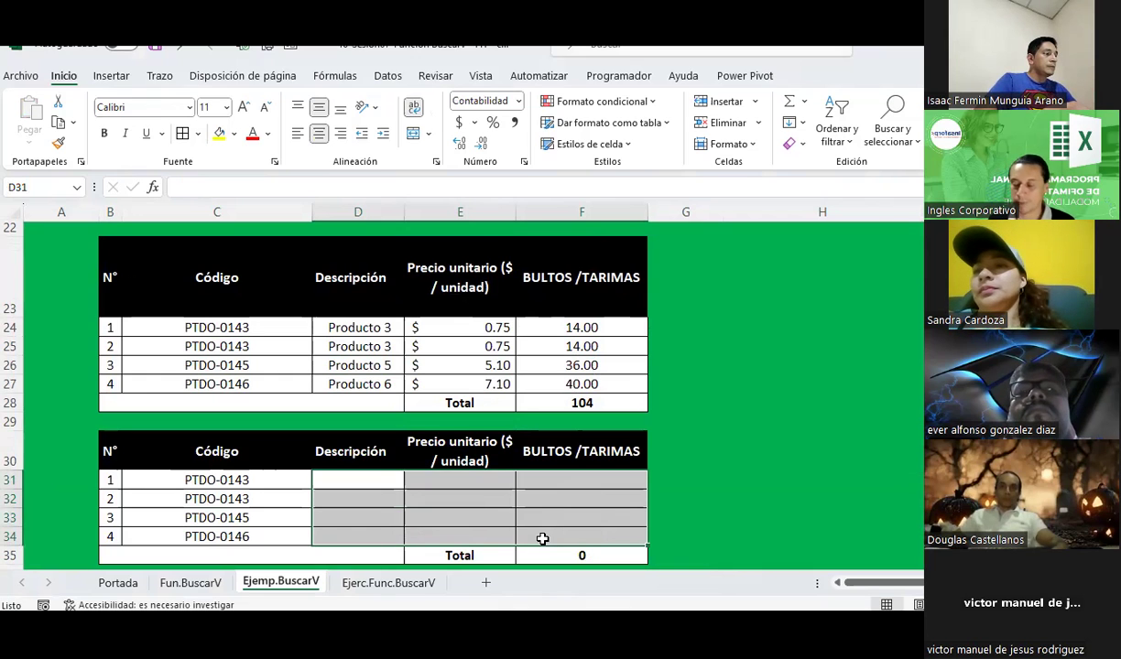
left_click(542, 539)
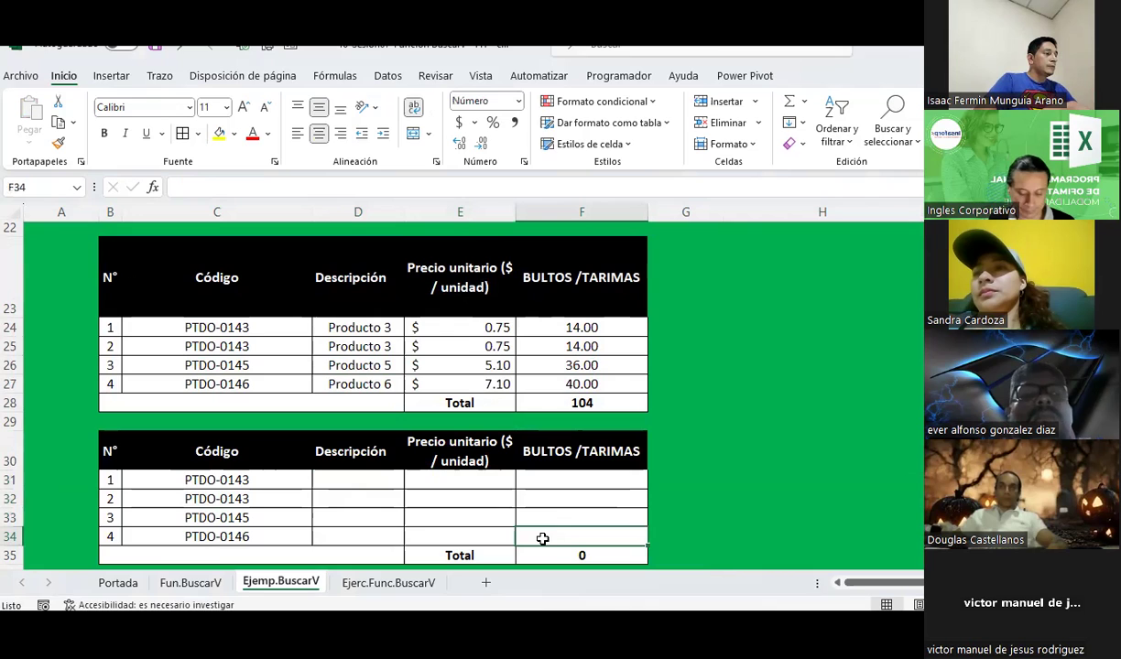
left_click(630, 321)
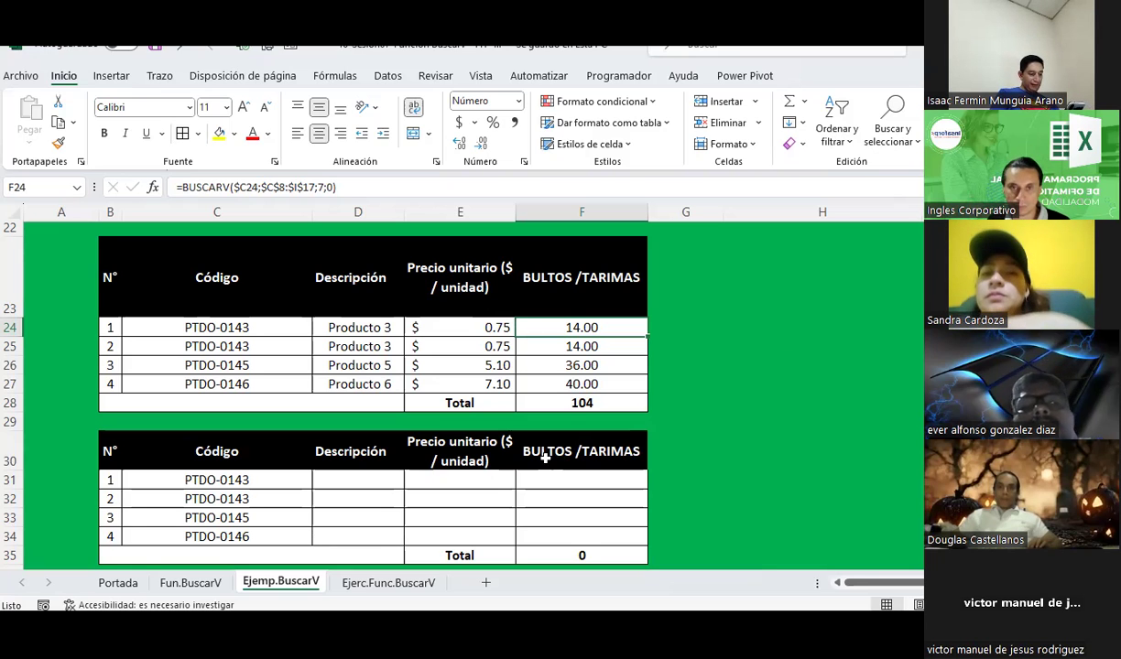
scroll(467, 404, "up", 5)
scroll(467, 404, "up", 1)
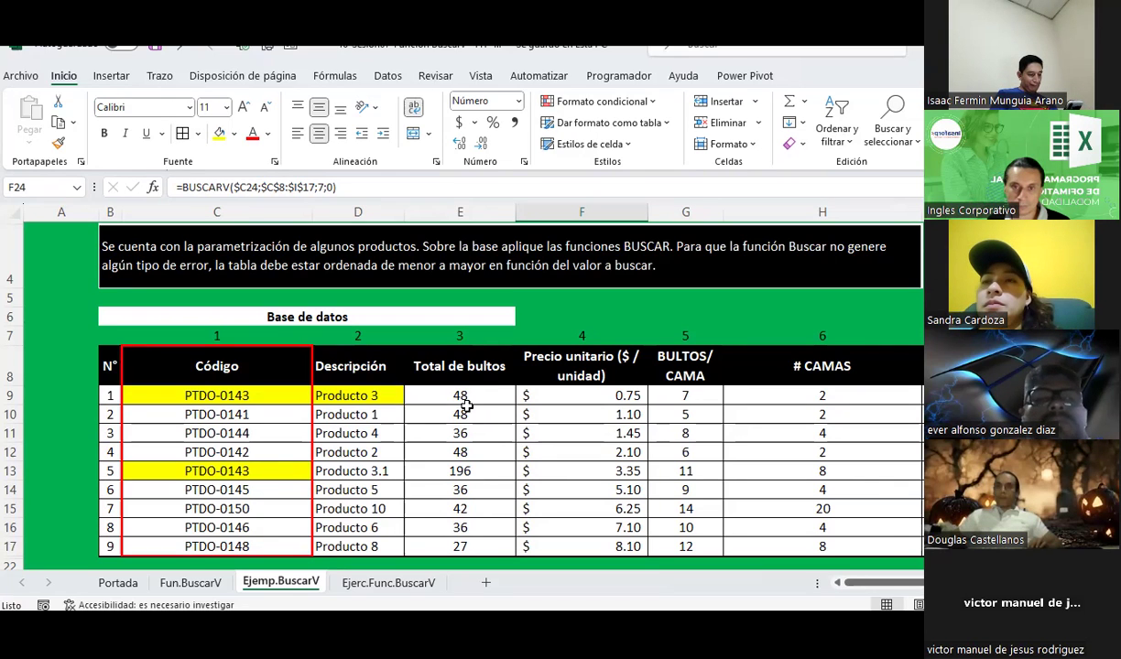
scroll(500, 355, "down", 4)
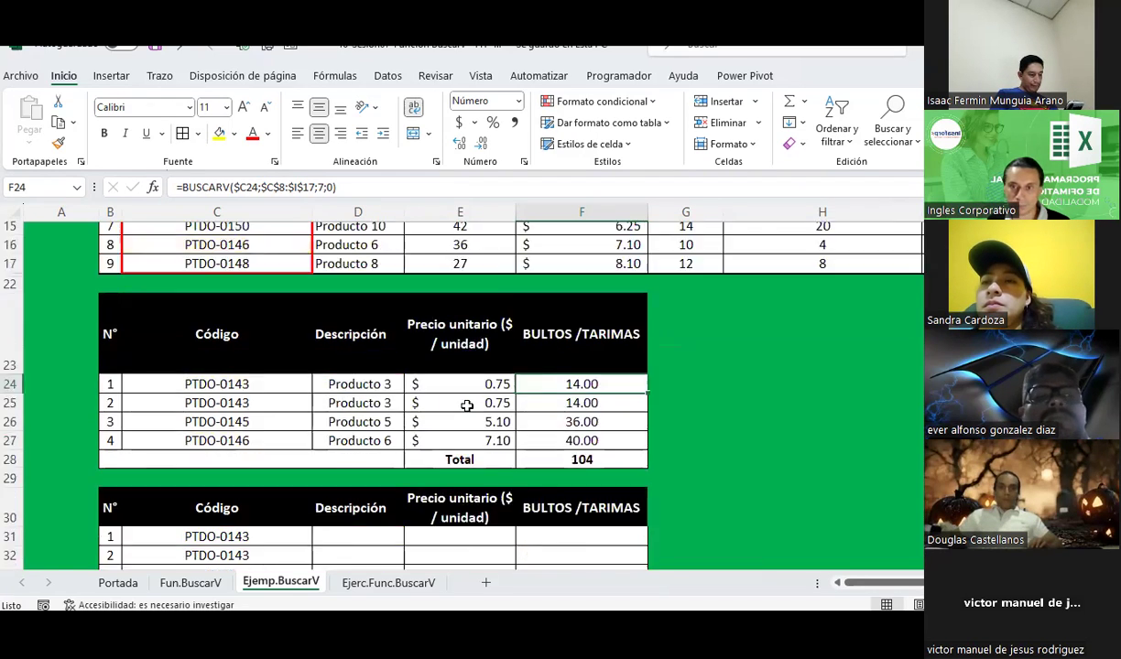
scroll(568, 431, "down", 6)
scroll(568, 430, "down", 6)
scroll(567, 429, "up", 7)
scroll(567, 428, "up", 7)
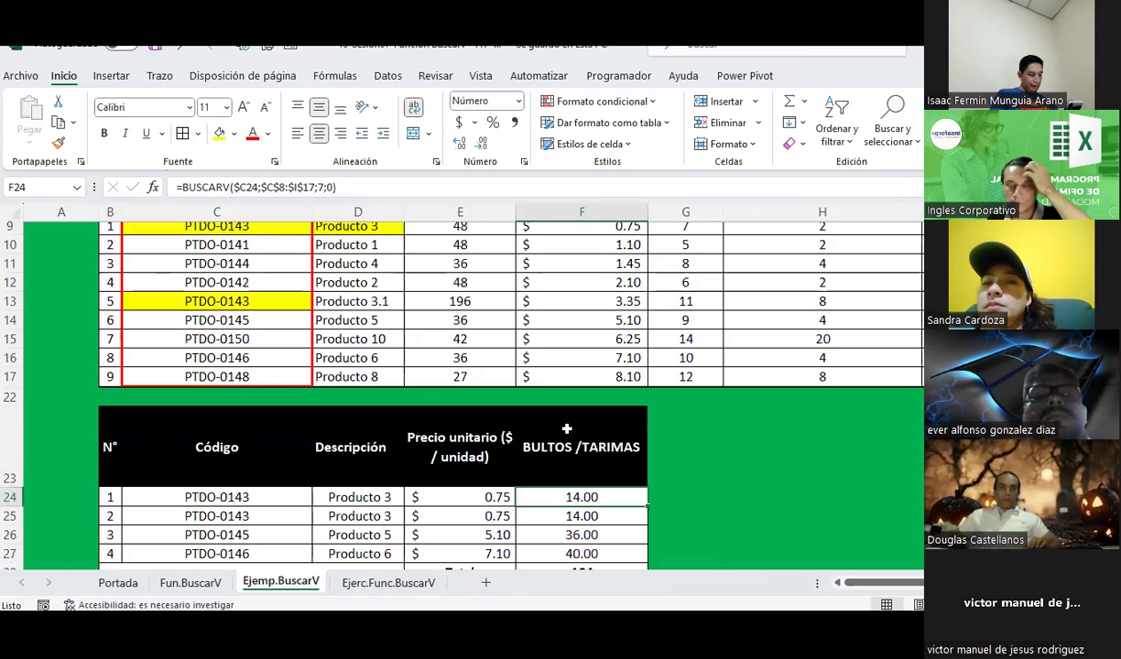
scroll(567, 428, "up", 3)
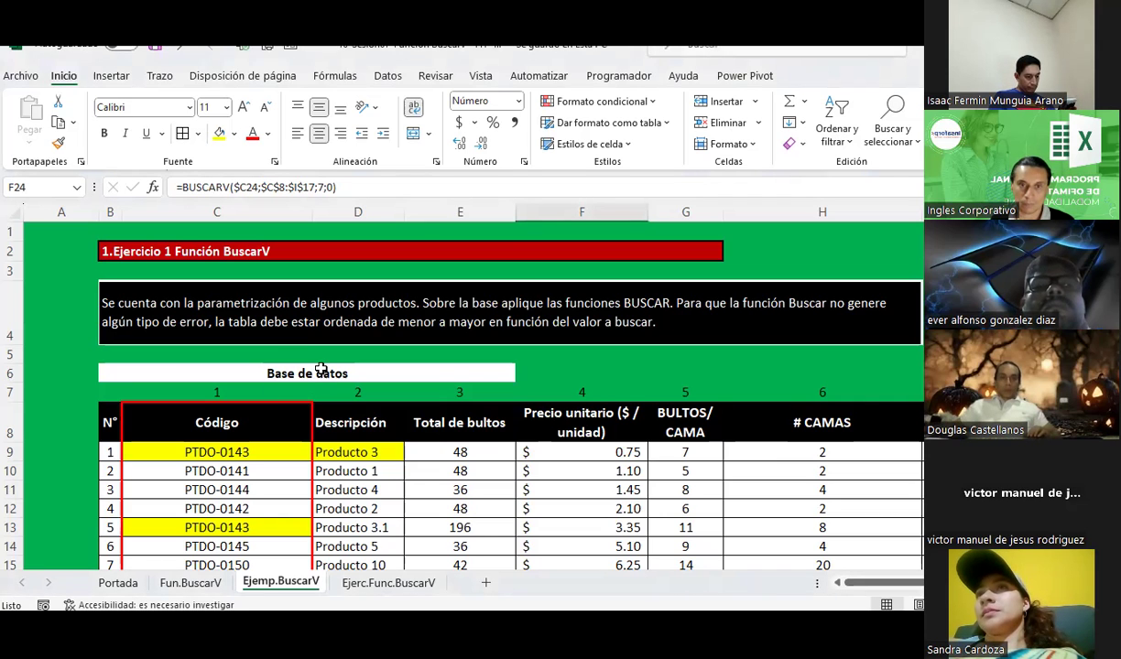
scroll(321, 366, "down", 8)
scroll(320, 362, "down", 5)
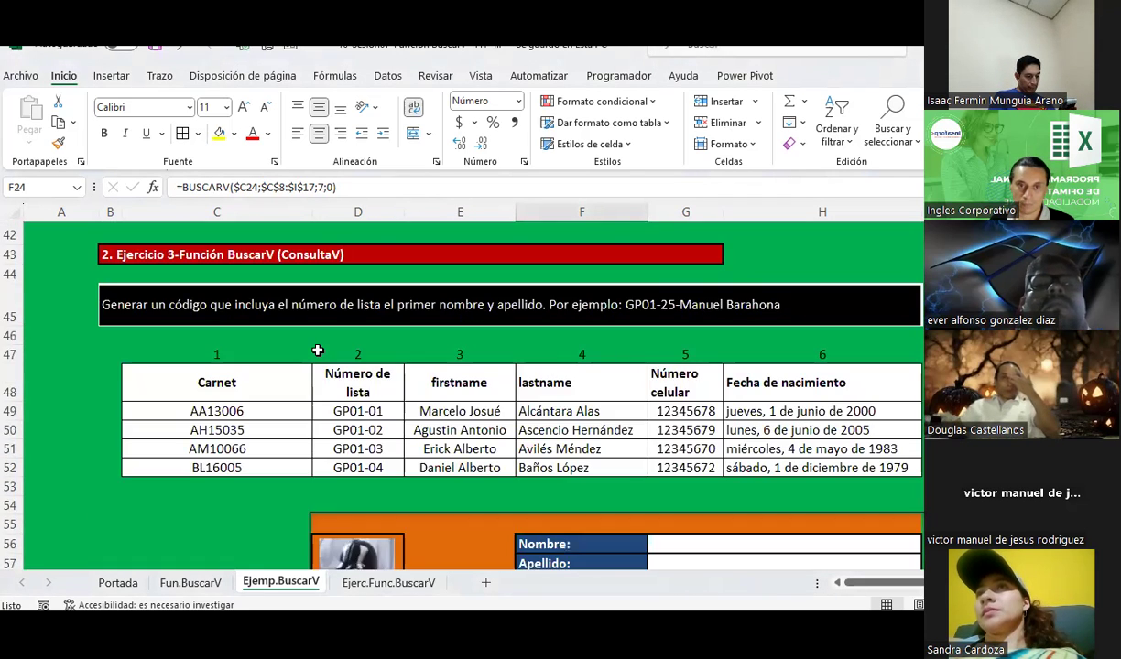
scroll(318, 357, "down", 3)
scroll(316, 353, "down", 2)
scroll(317, 352, "up", 1)
scroll(318, 353, "up", 1)
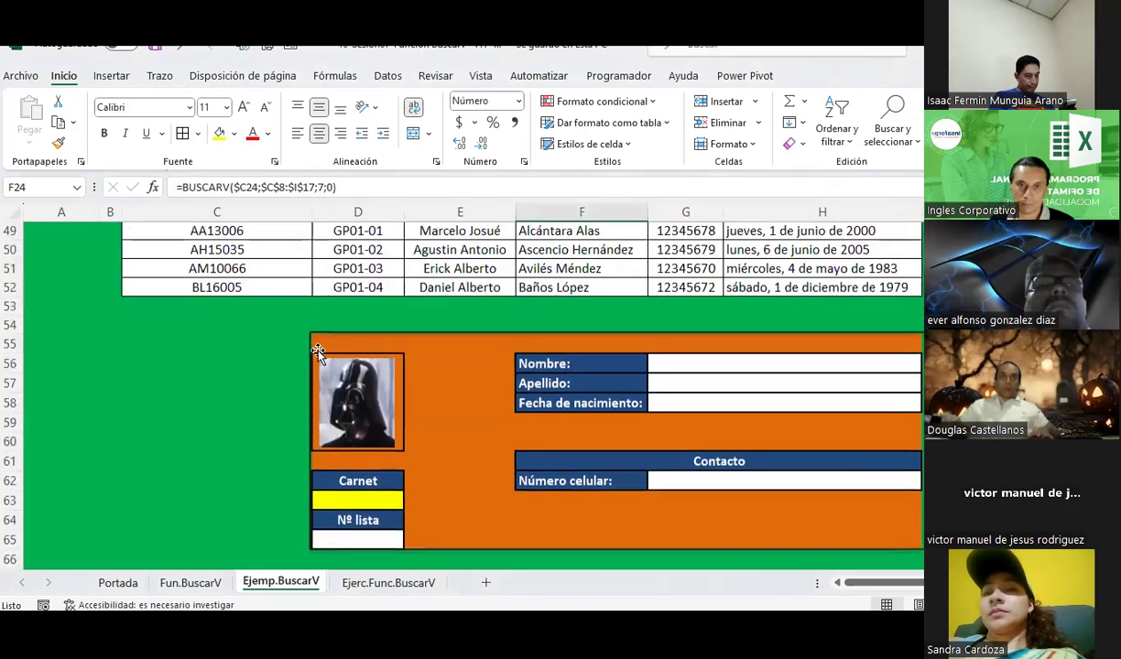
scroll(319, 354, "up", 1)
scroll(319, 356, "up", 1)
scroll(318, 354, "up", 1)
scroll(318, 354, "up", 2)
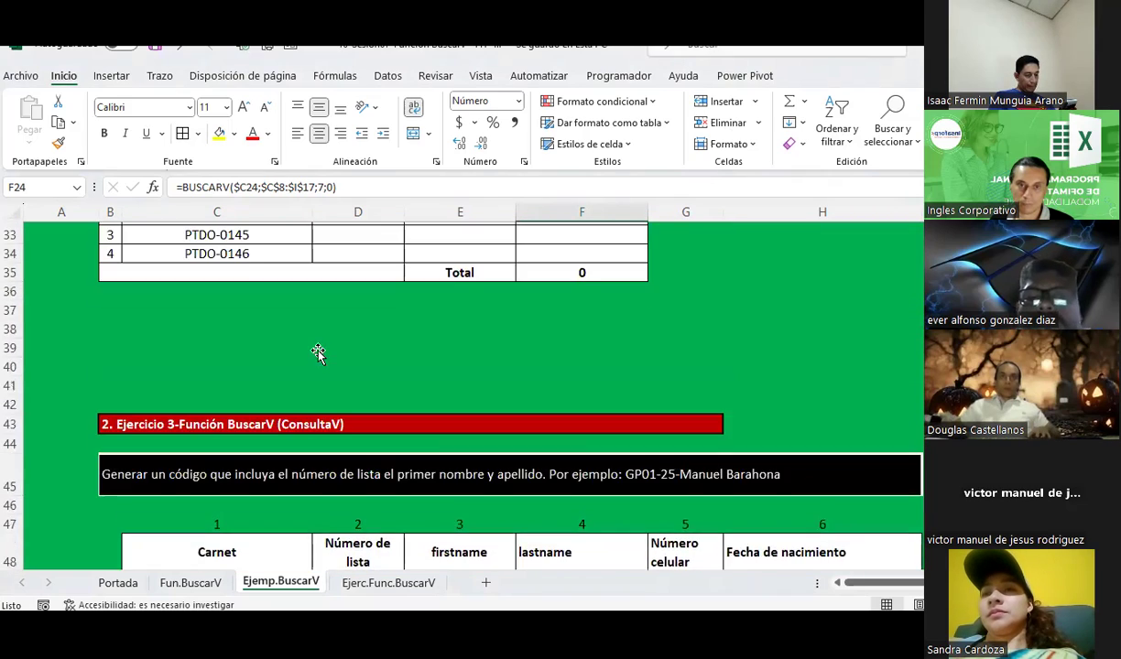
scroll(318, 354, "up", 2)
scroll(317, 355, "up", 2)
scroll(318, 354, "up", 1)
scroll(317, 354, "up", 2)
scroll(318, 354, "up", 2)
scroll(318, 354, "down", 4)
scroll(318, 353, "down", 1)
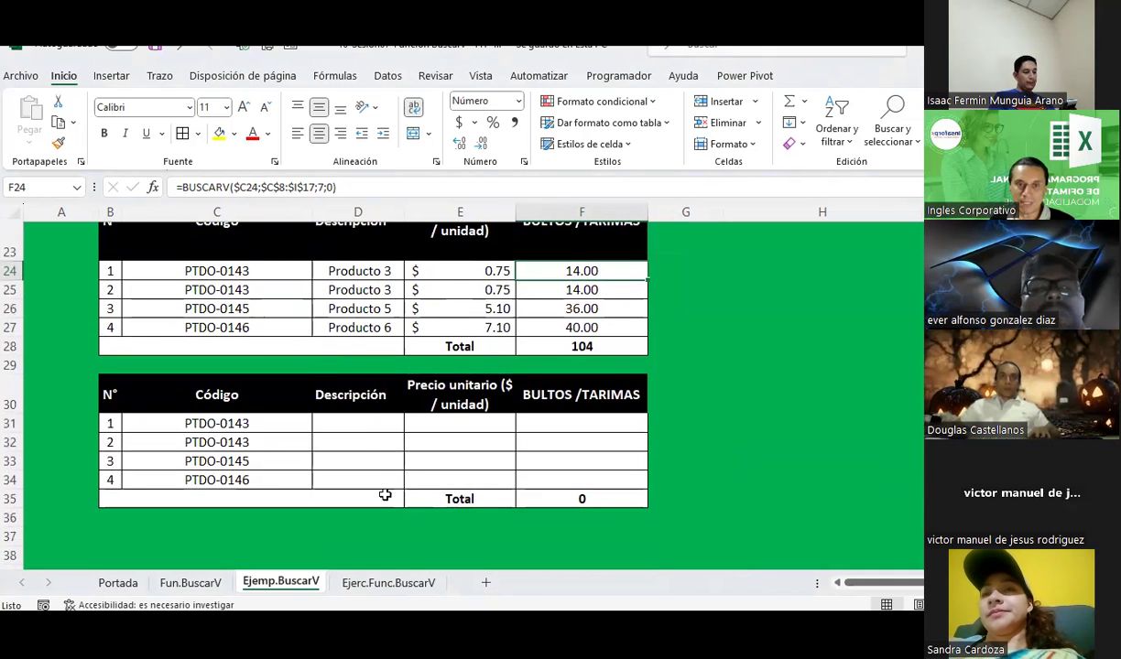
Step: Start a BUSCARV in D31 with lookup value $C31 and table range $C$8:$I$17
left_click(330, 422)
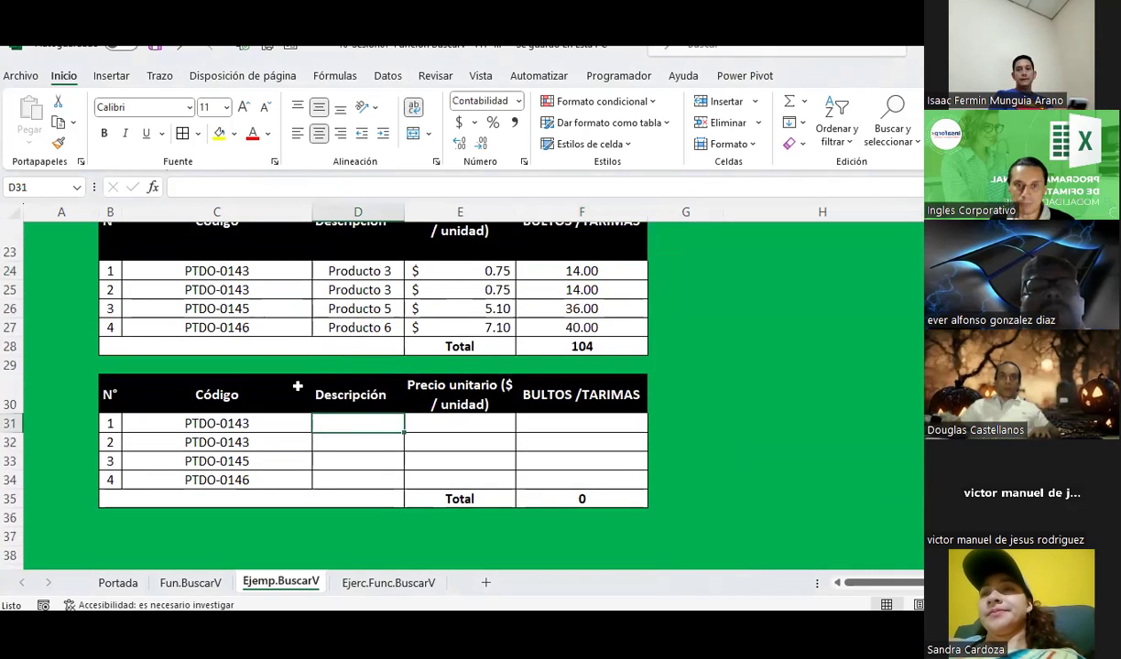
left_click(152, 188)
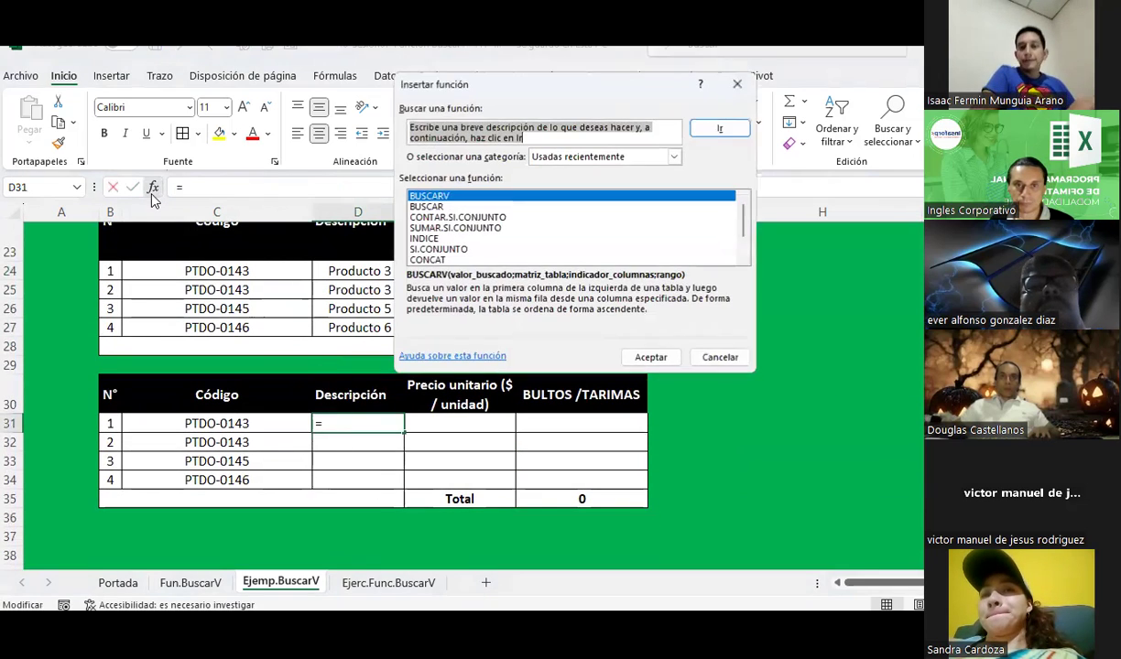
left_click(424, 197)
double_click(421, 199)
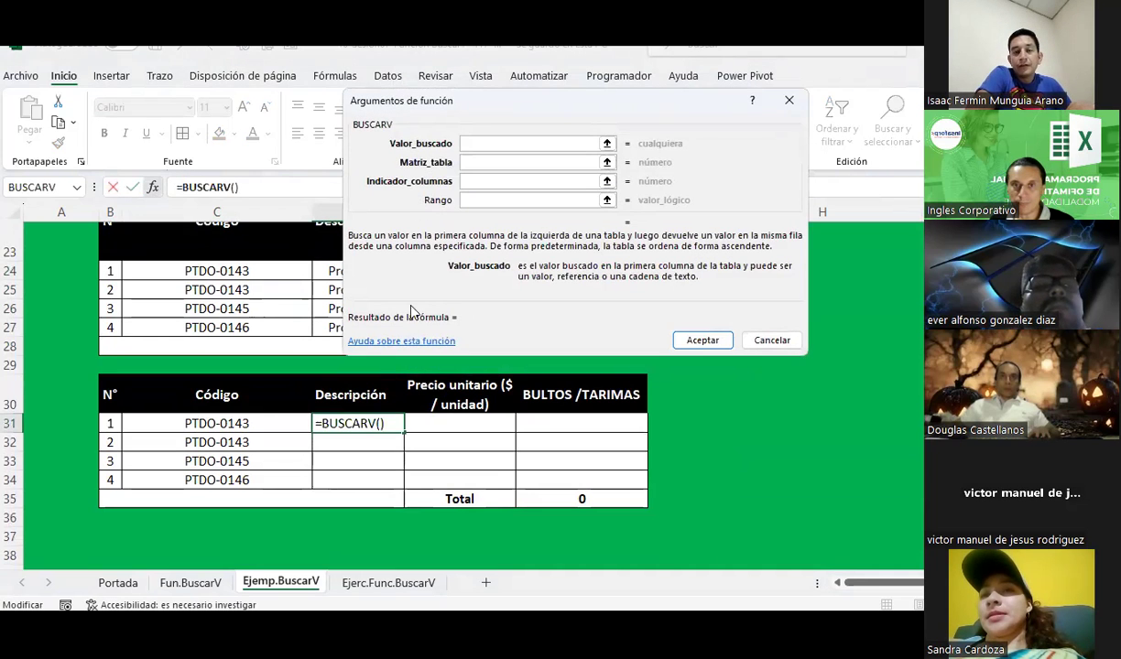
left_click(262, 424)
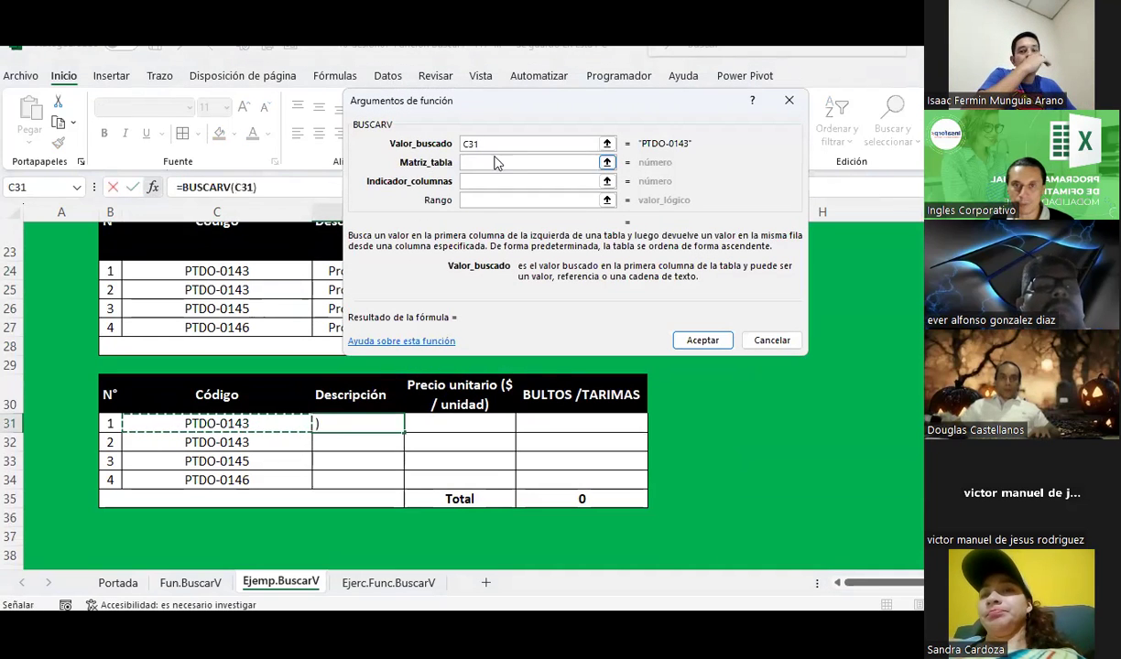
type("$")
key("BackSpace")
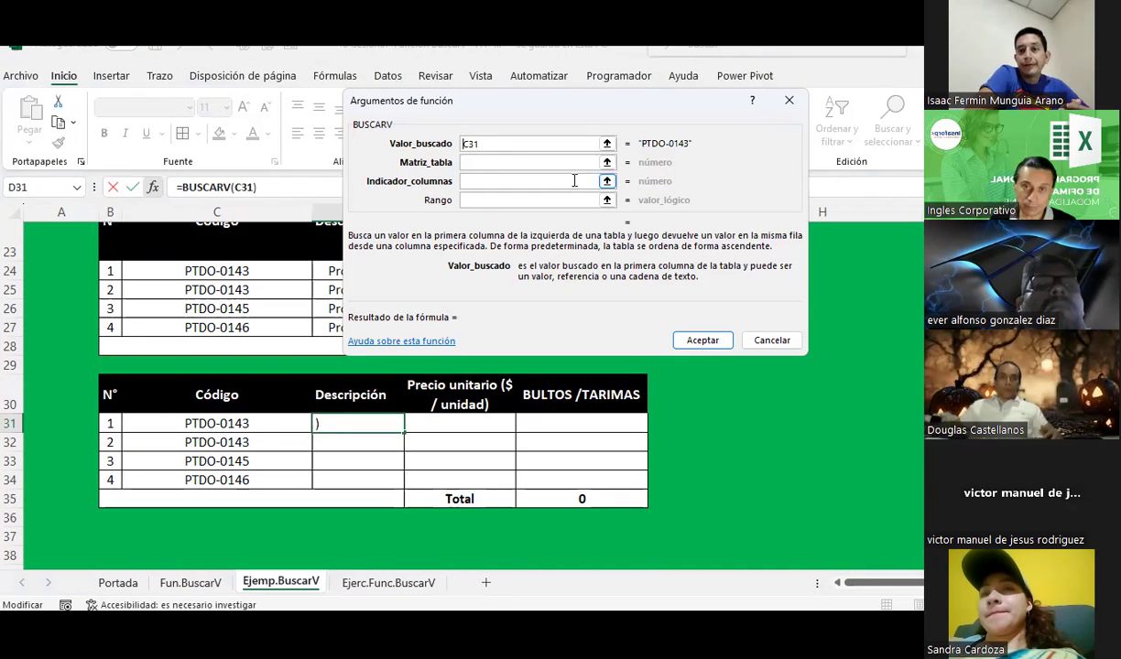
left_click(554, 162)
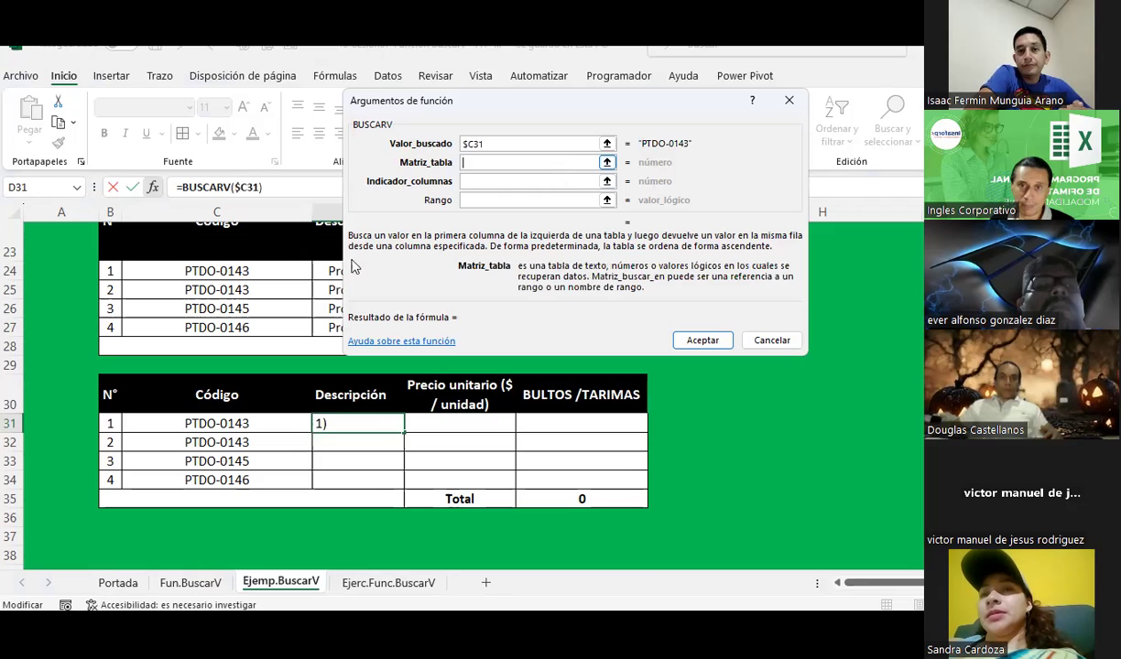
scroll(171, 366, "up", 5)
mouse_move(138, 302)
left_mouse_down()
mouse_move(523, 377)
mouse_move(879, 490)
left_mouse_up()
key("F4")
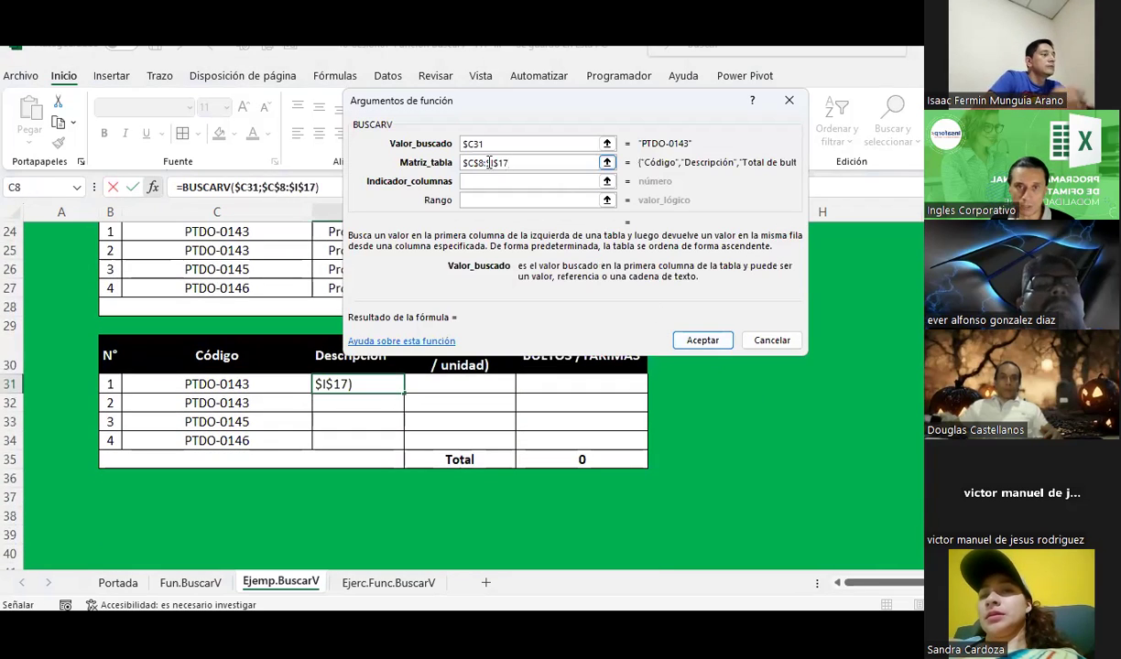
Step: Set the column number to D7 and confirm D31, returning Producto 3.1
left_click(476, 181)
scroll(225, 441, "up", 6)
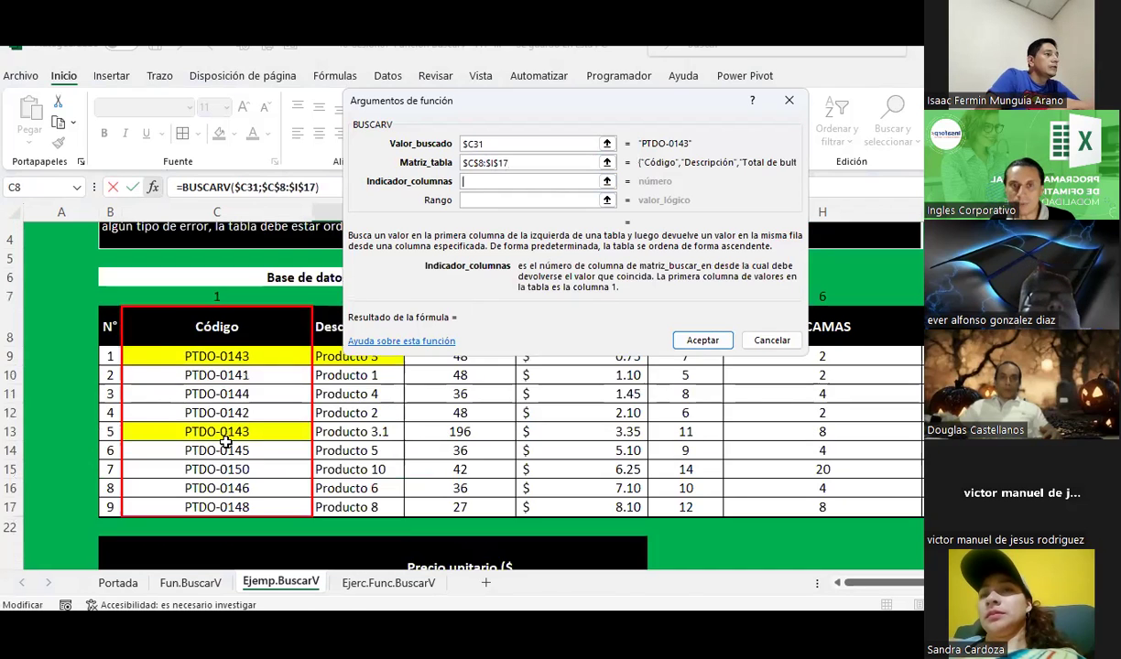
scroll(267, 425, "up", 2)
left_click(359, 391)
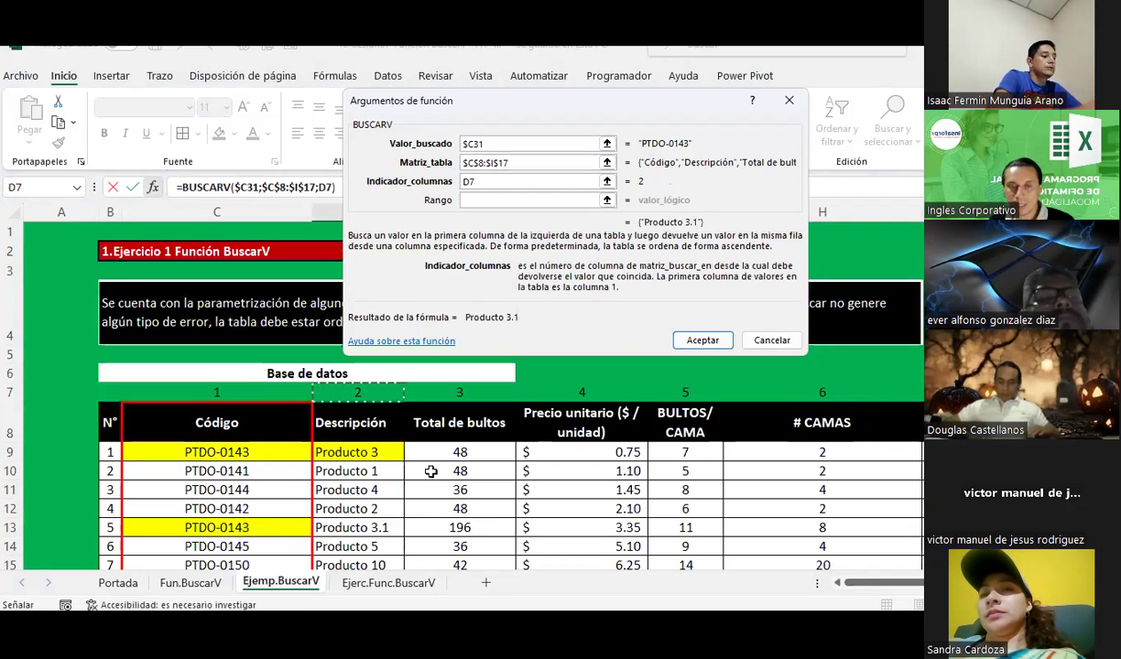
left_click_drag(497, 106, 524, 43)
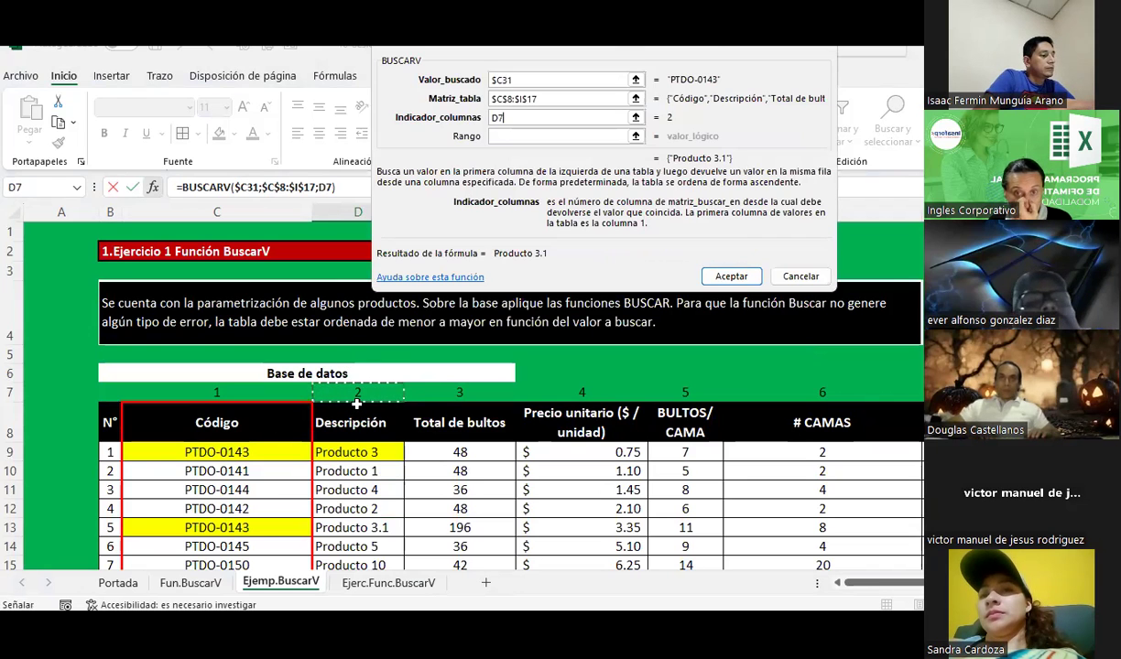
left_click(731, 277)
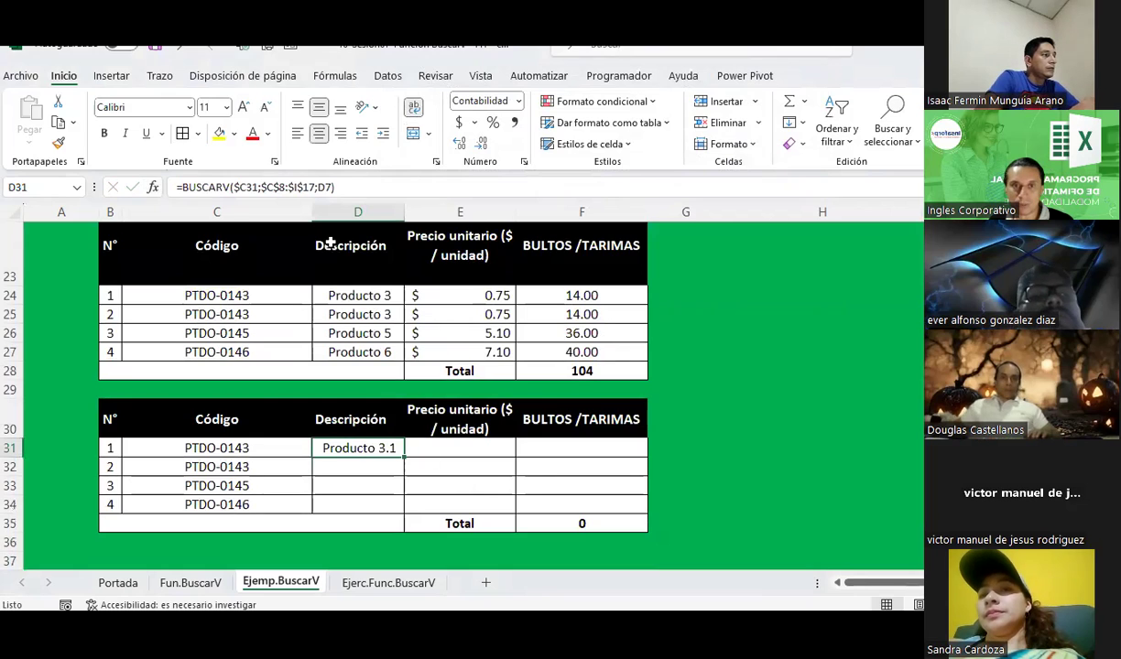
left_click(319, 187)
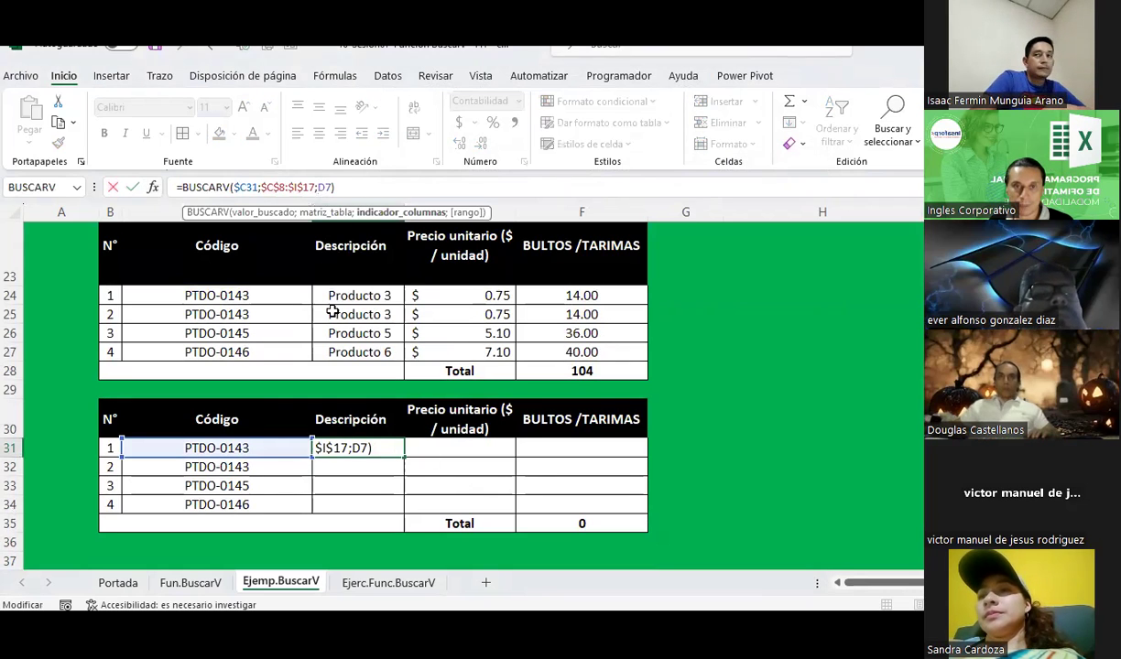
key("ctrl+Return")
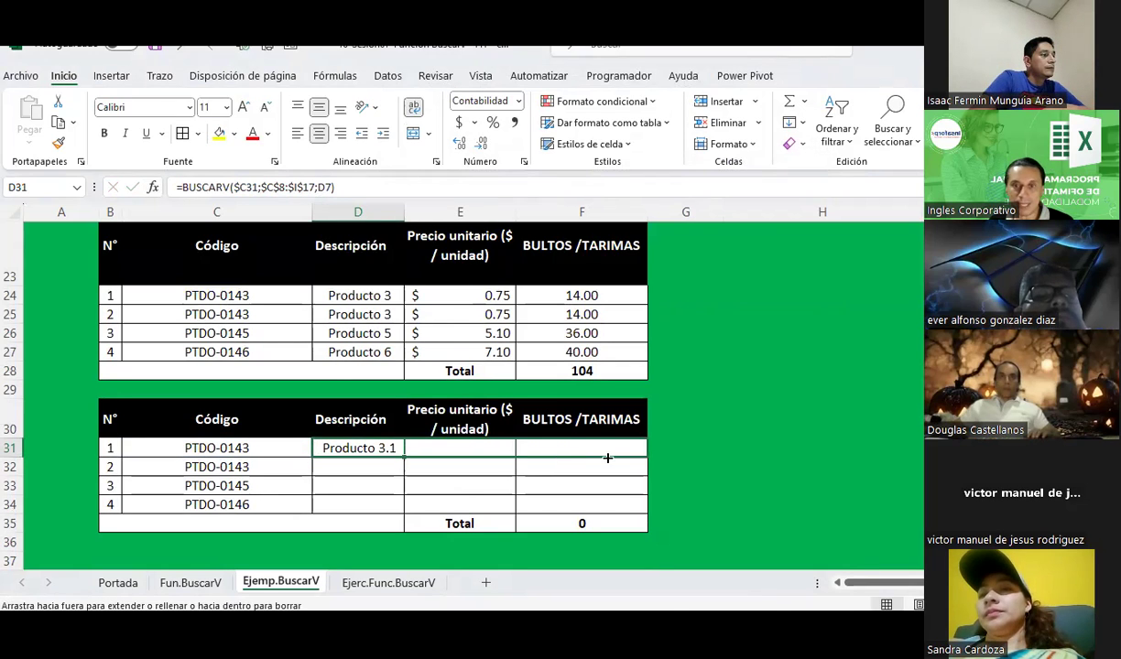
Step: Fill D31 across to F31 and change E31's column reference to F7
left_click_drag(404, 459, 580, 453)
left_click(489, 445)
scroll(489, 446, "up", 3)
scroll(489, 443, "up", 4)
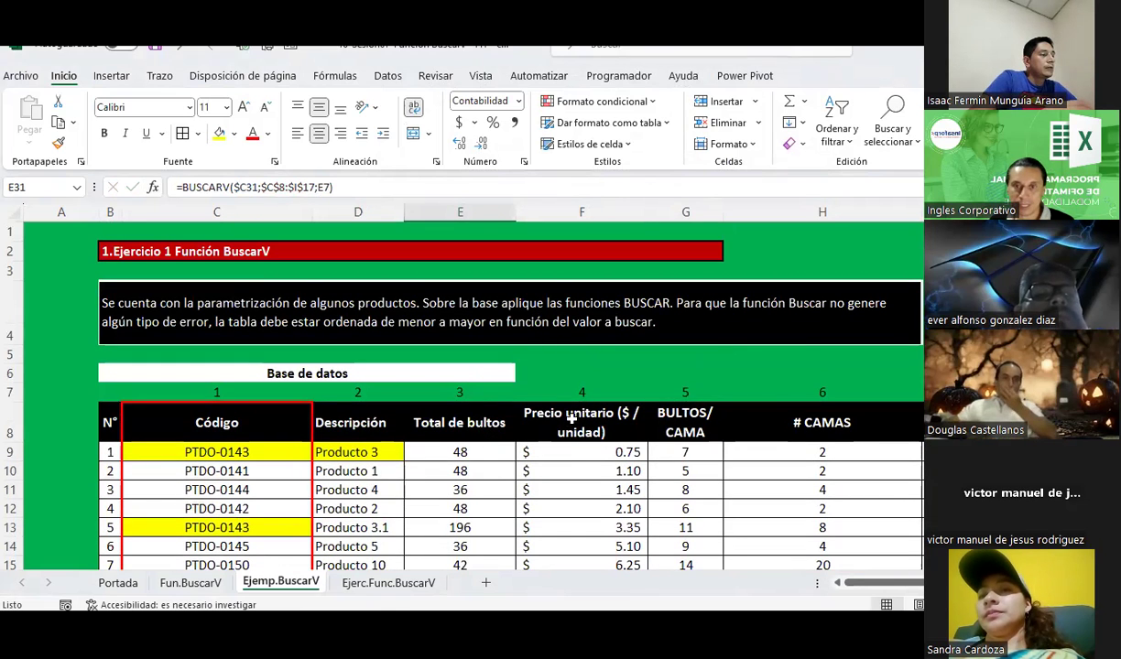
scroll(502, 453, "down", 2)
scroll(502, 452, "down", 6)
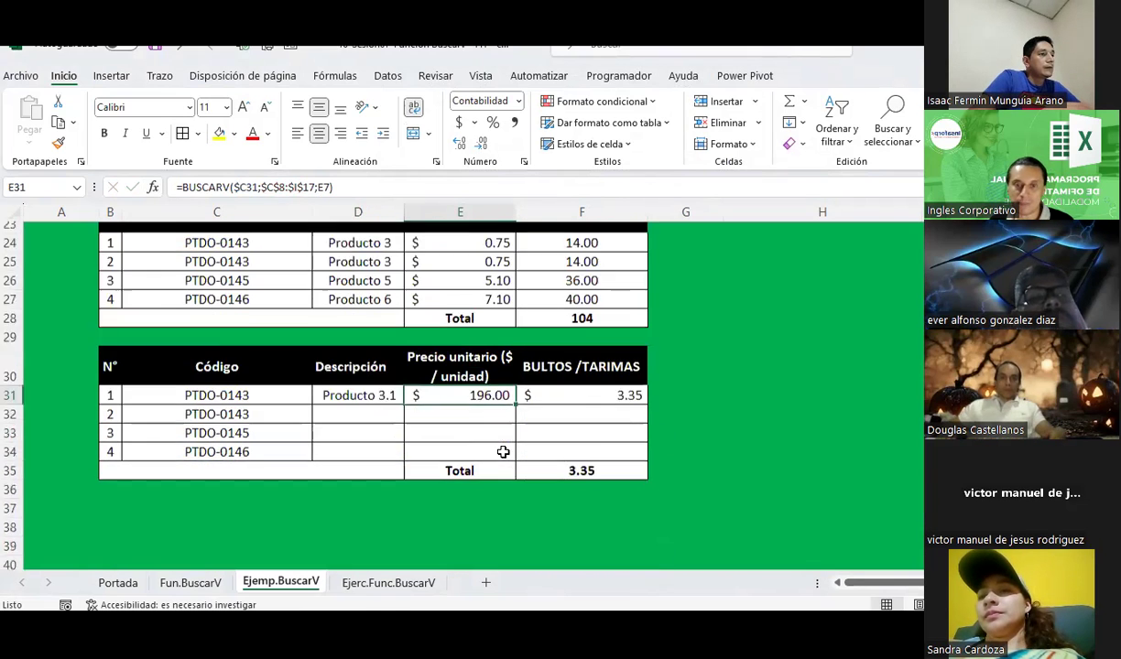
scroll(502, 452, "down", 1)
double_click(324, 188)
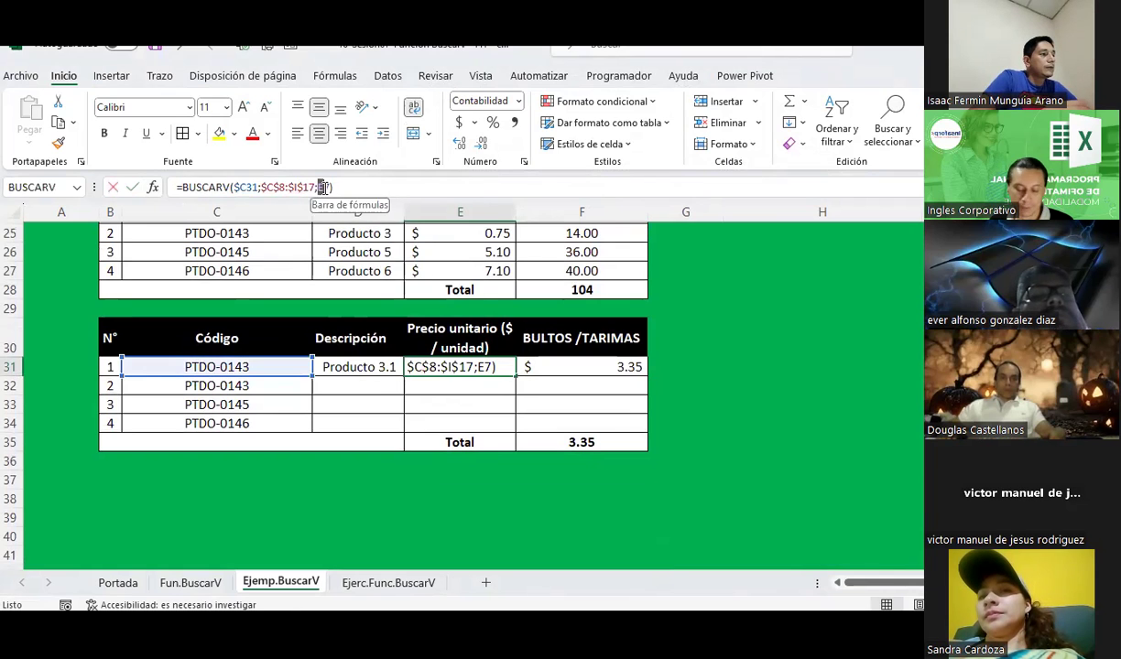
type("F7")
key("Return")
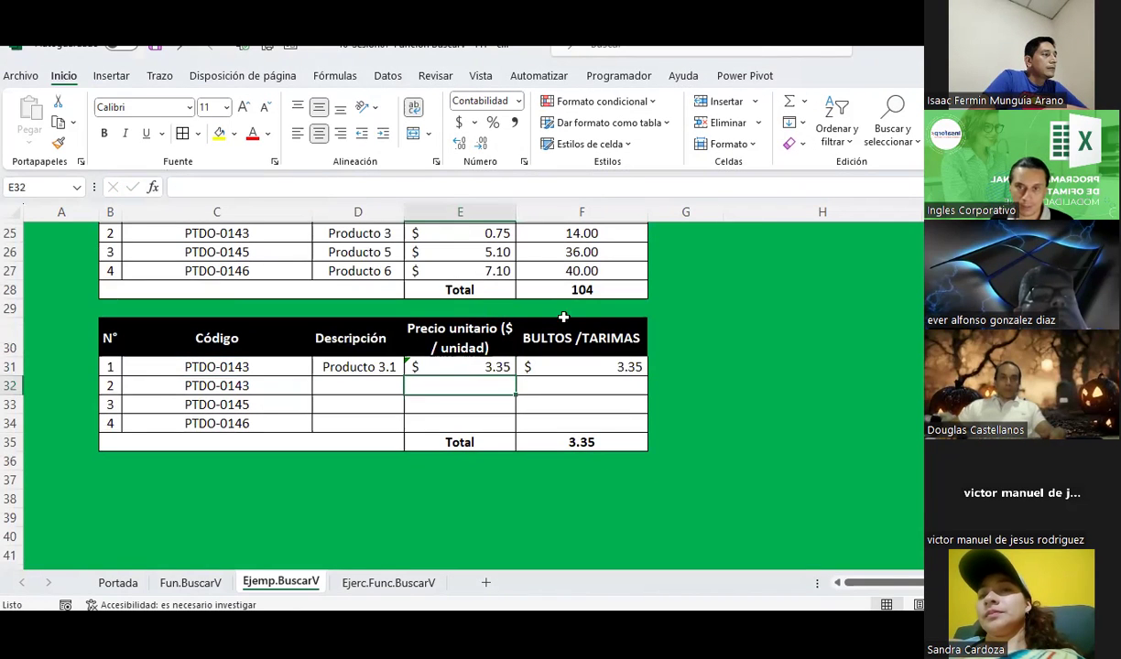
Step: Change F31's column reference to I7 so it shows 88.00
left_click(599, 364)
double_click(324, 187)
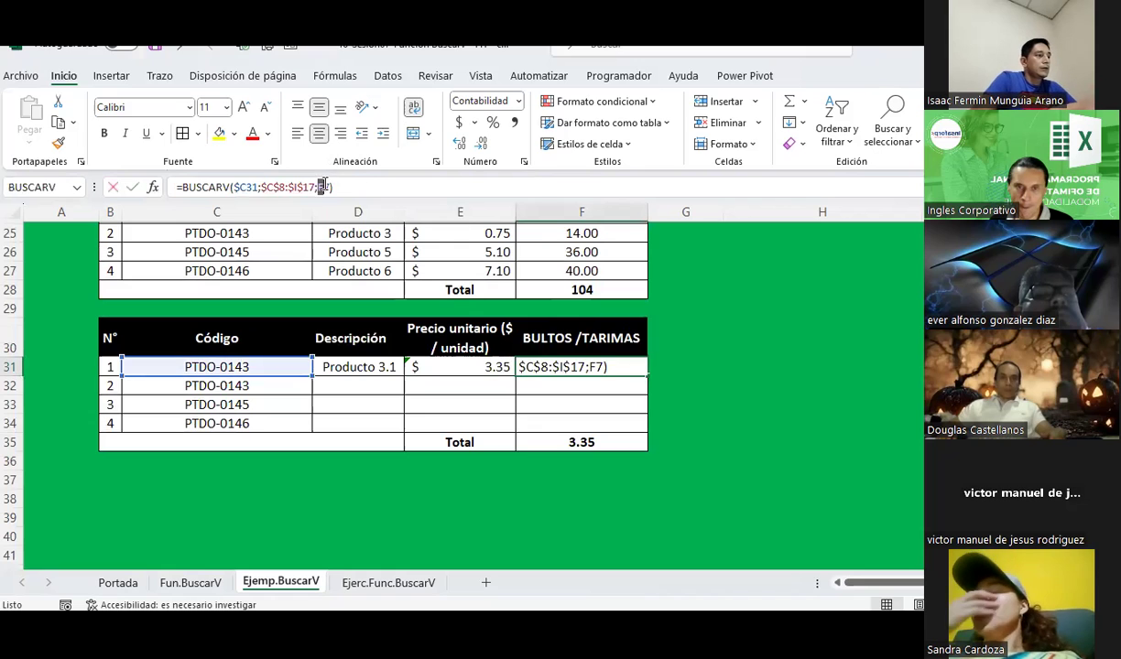
type("I")
key("Return")
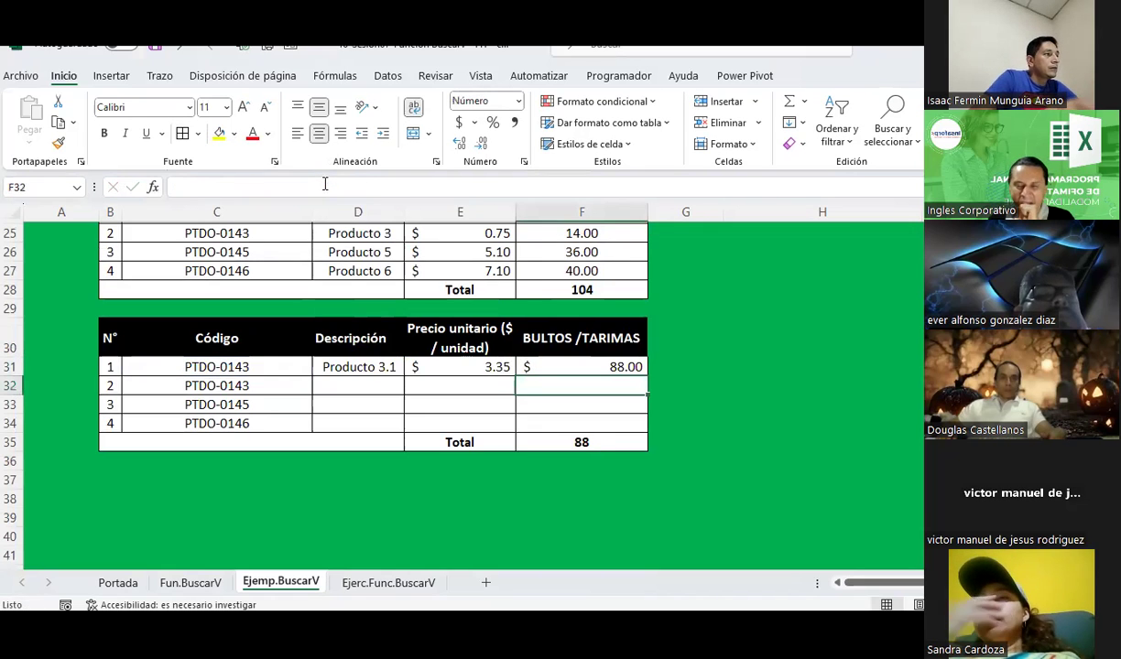
left_click(606, 366)
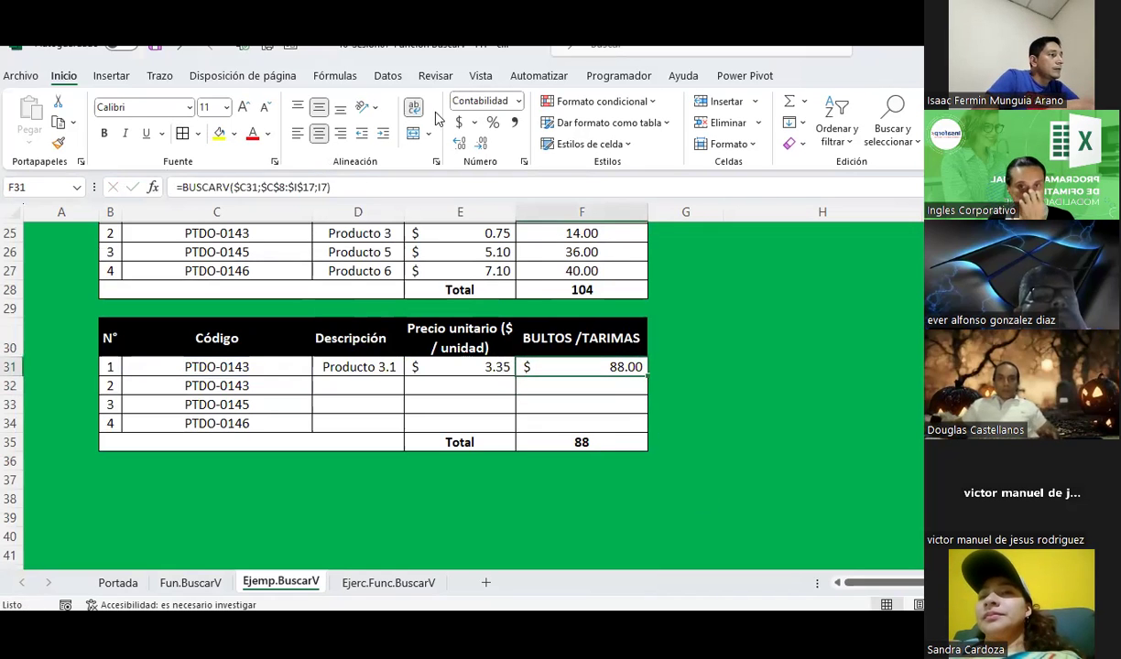
Step: Format F31 with the Número category, showing 88.00 without a dollar sign
left_click(523, 161)
left_click(405, 101)
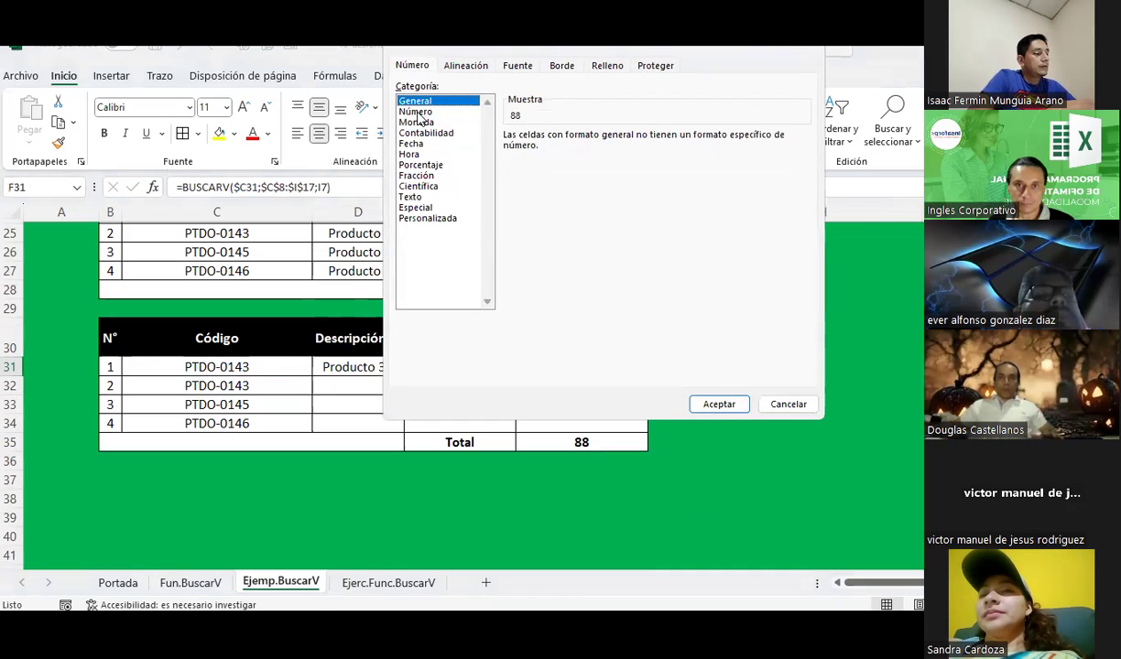
left_click(404, 111)
left_click(719, 404)
Step: Clear the #REF! results from rows 32–34 below D31:F31
mouse_move(379, 366)
left_mouse_down()
mouse_move(586, 366)
mouse_move(640, 432)
left_mouse_up()
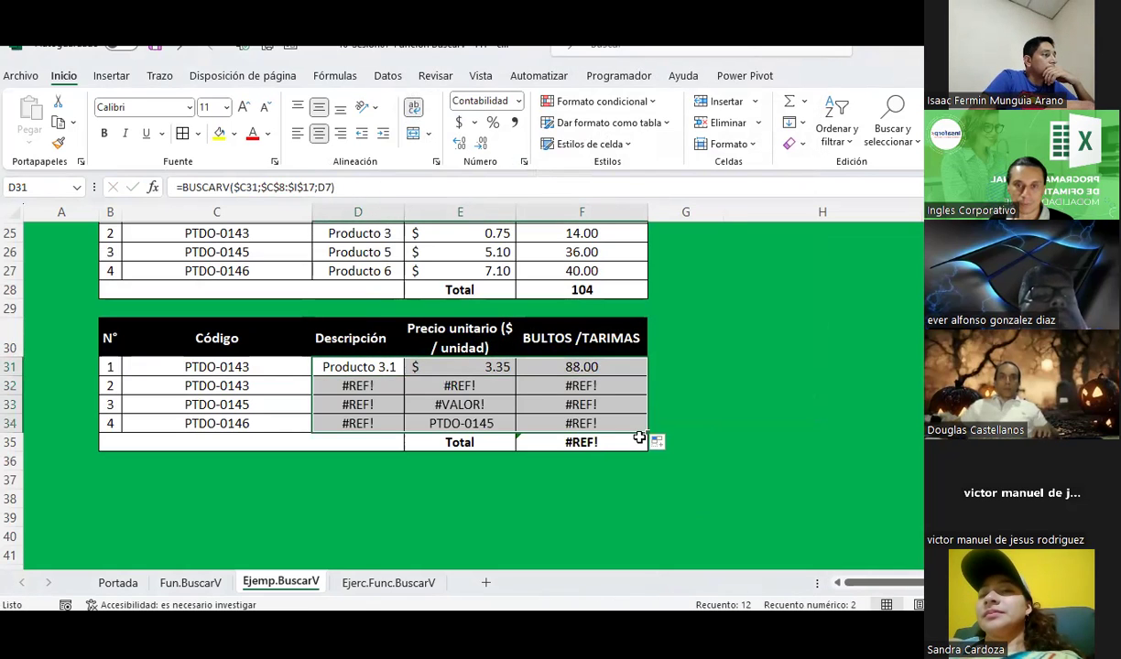
left_click_drag(357, 386, 573, 417)
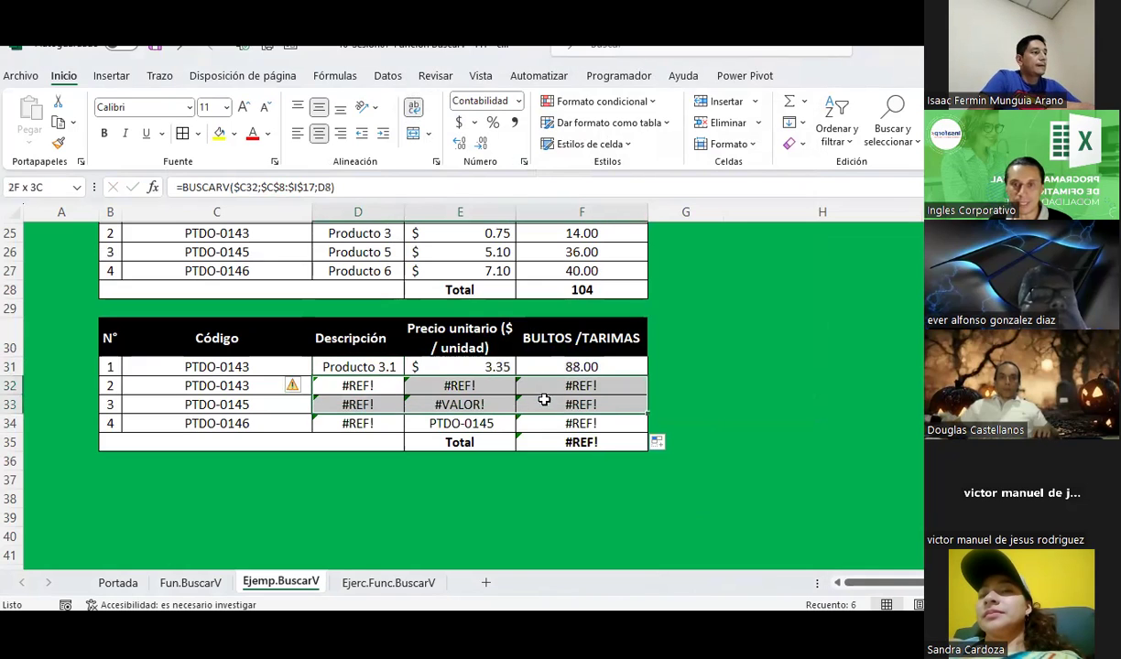
key("Delete")
left_click(373, 366)
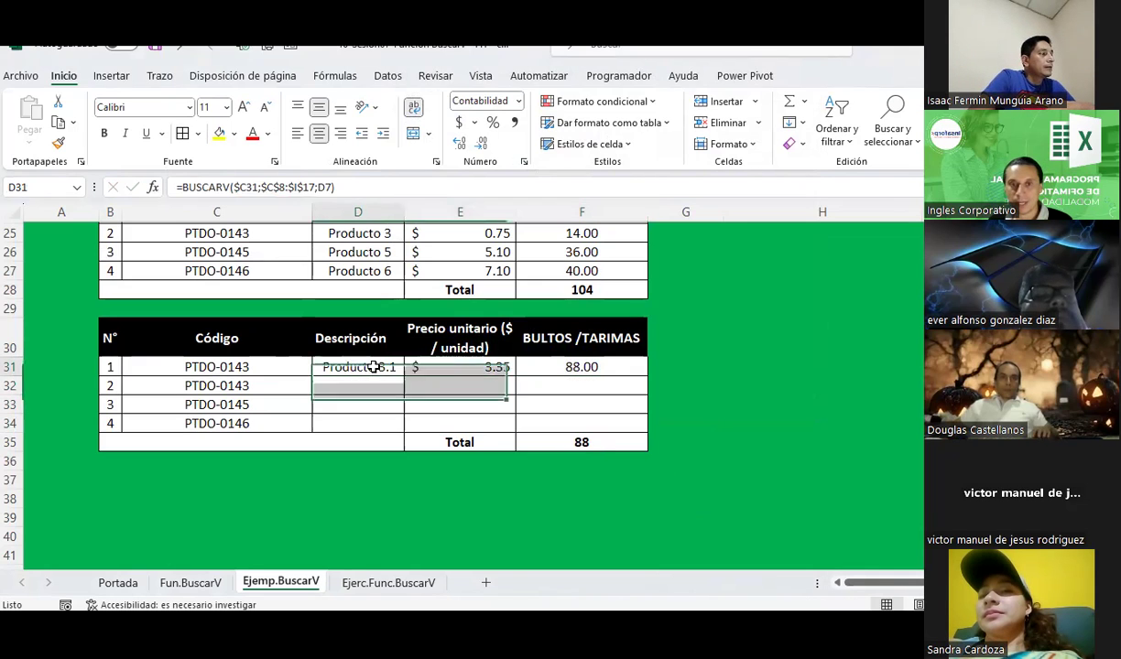
Step: Make the column-number references absolute in the D31, E31 and F31 formulas
left_click(326, 187)
key("Return")
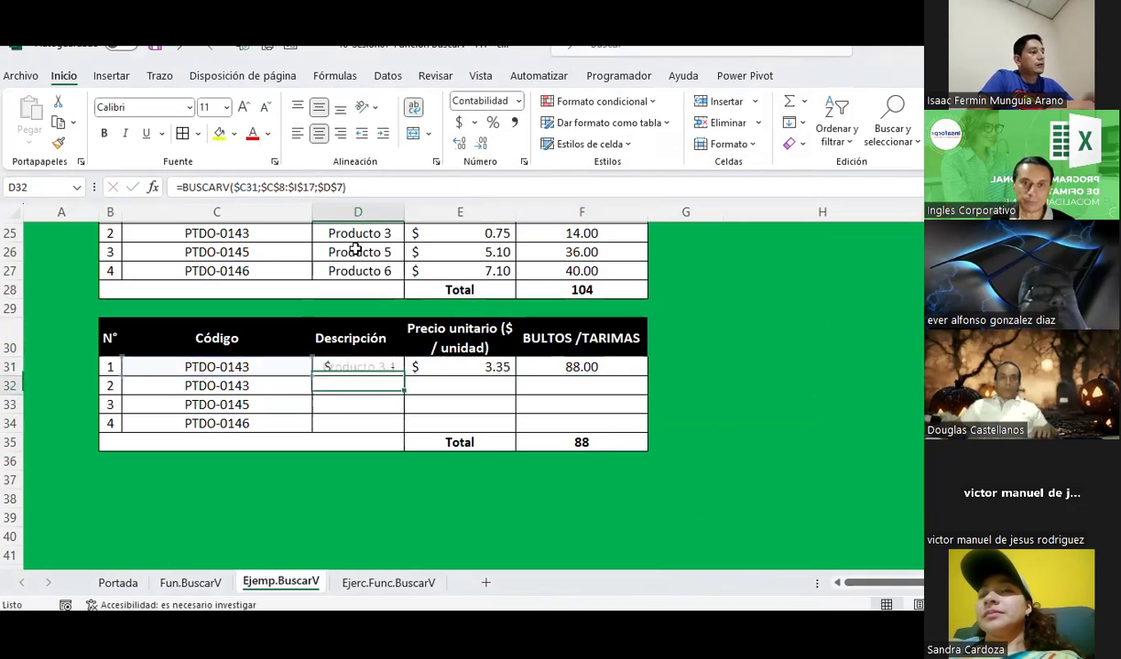
left_click(480, 360)
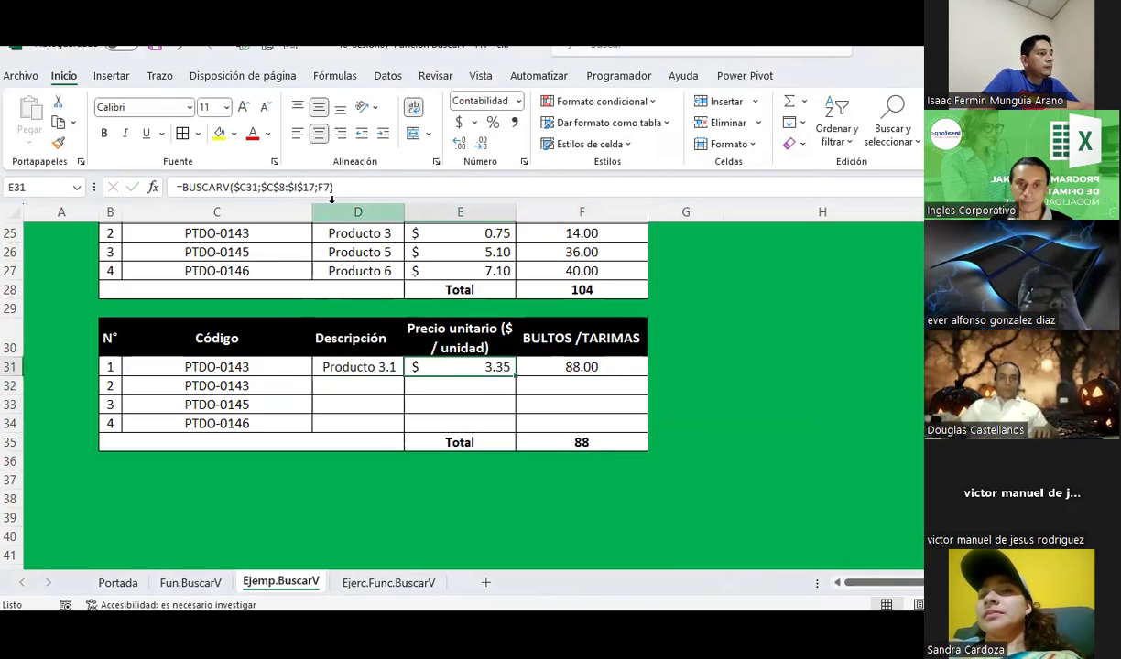
key("F2")
key("F4")
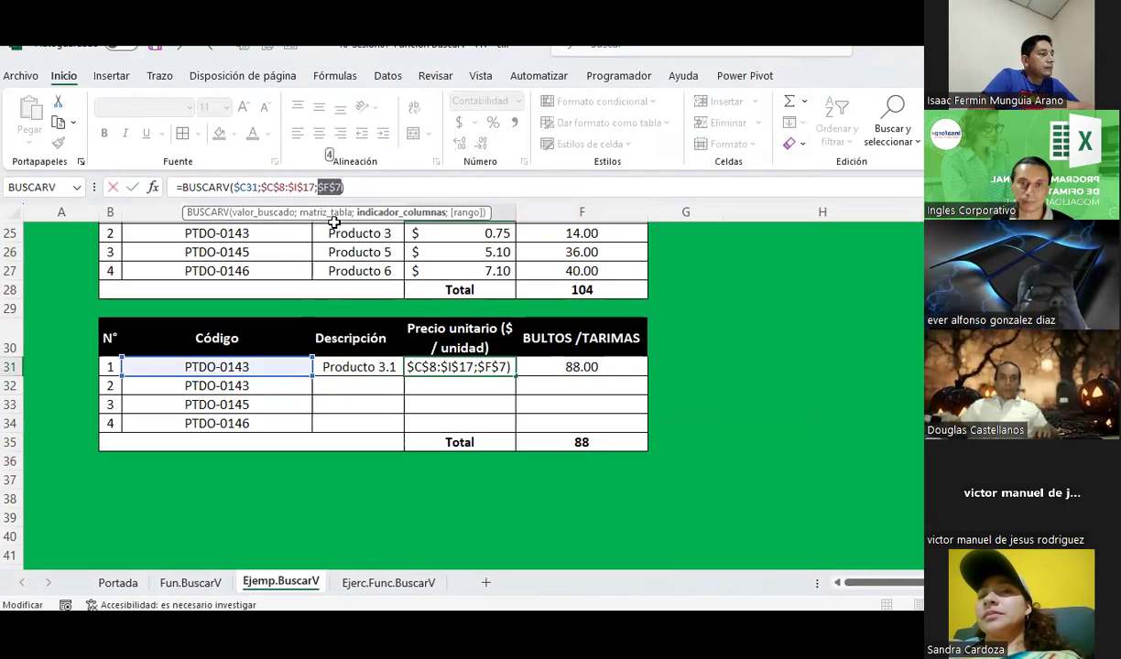
key("Return")
left_click(575, 367)
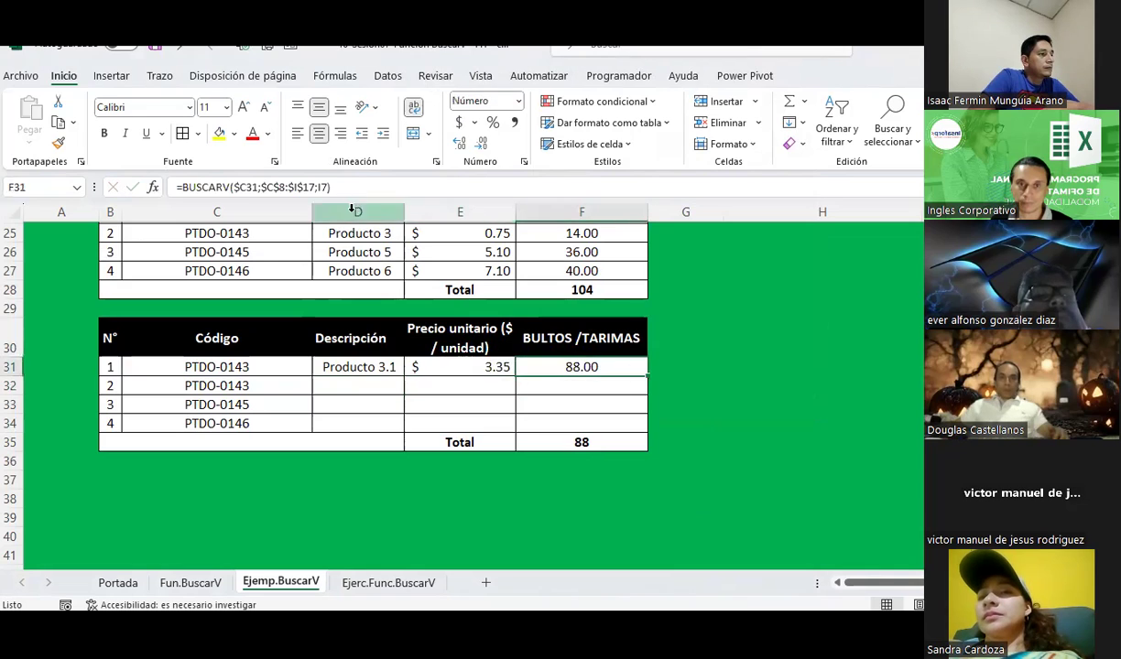
key("F2")
key("F4")
key("Return")
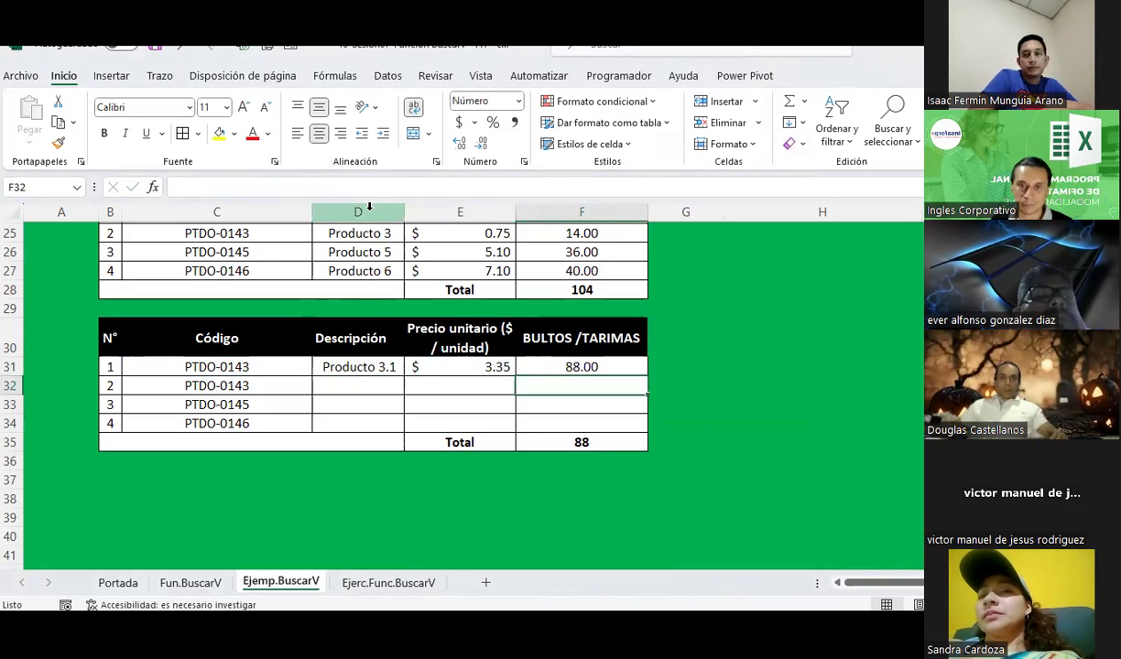
Step: Fill D31:F31 down to row 34, giving a 248 bultos/tarimas total
left_click_drag(382, 366, 575, 368)
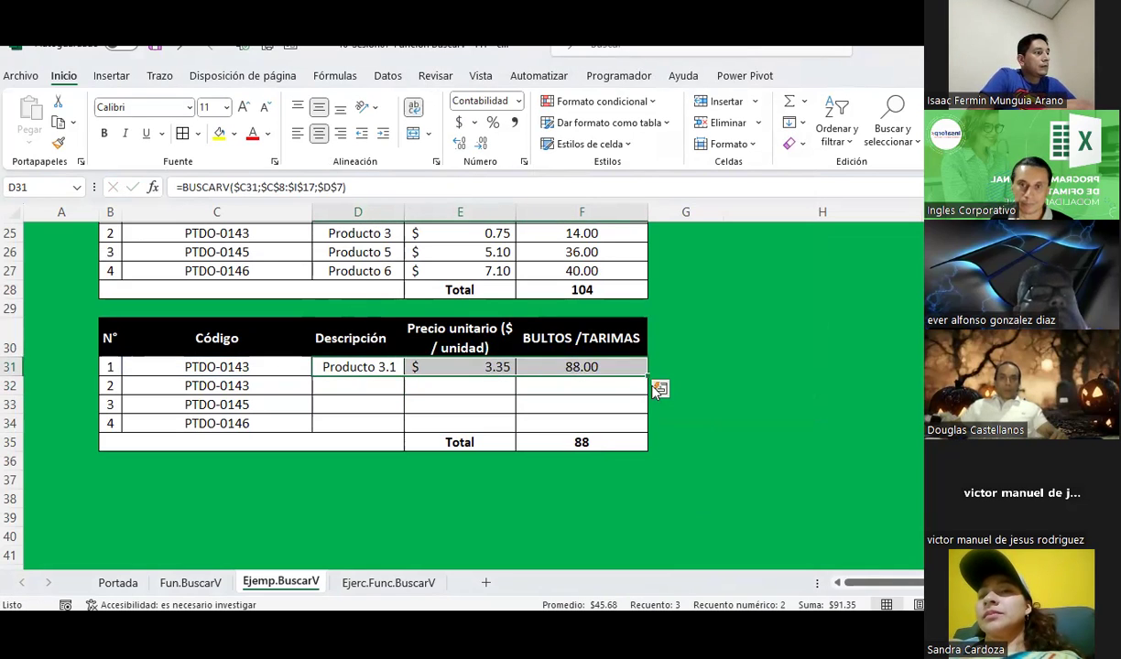
left_click_drag(646, 376, 642, 438)
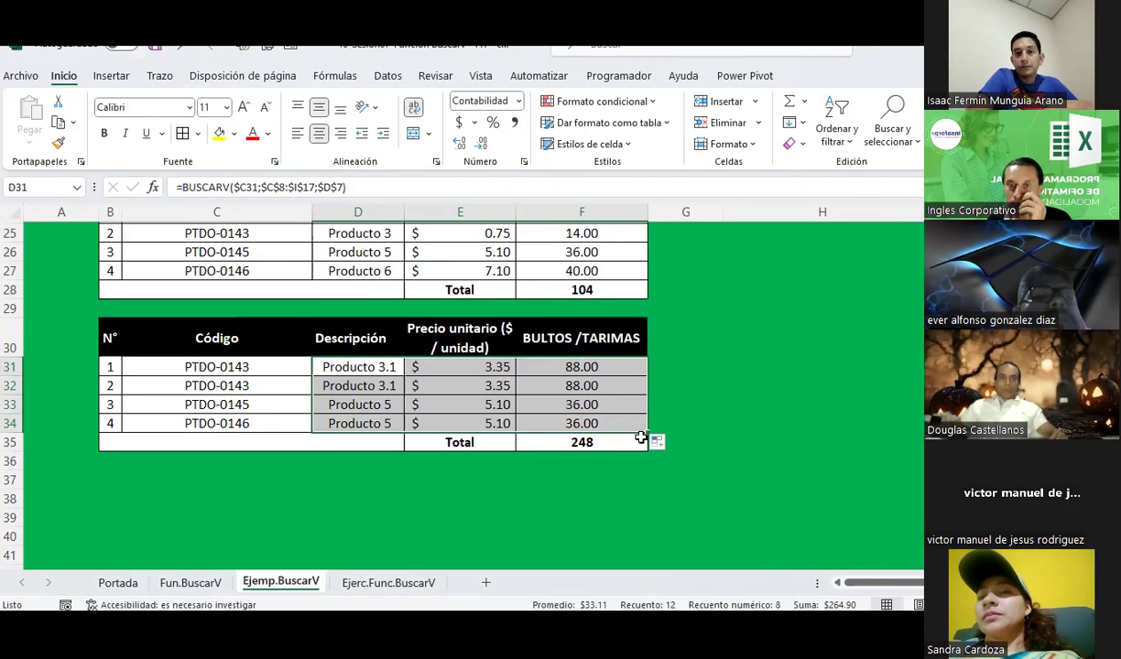
scroll(641, 438, "up", 6)
scroll(641, 437, "up", 3)
Step: Review the column-number row and the BUSCARV formula in D31
left_click(595, 392)
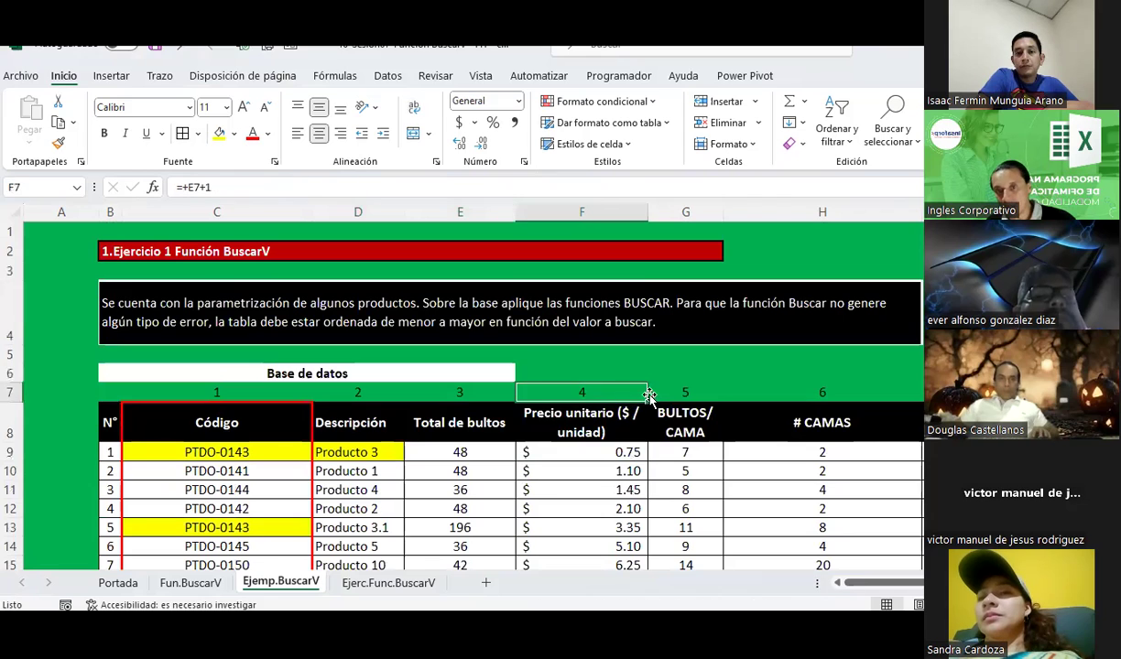
key("Right")
key("Right")
key("Right")
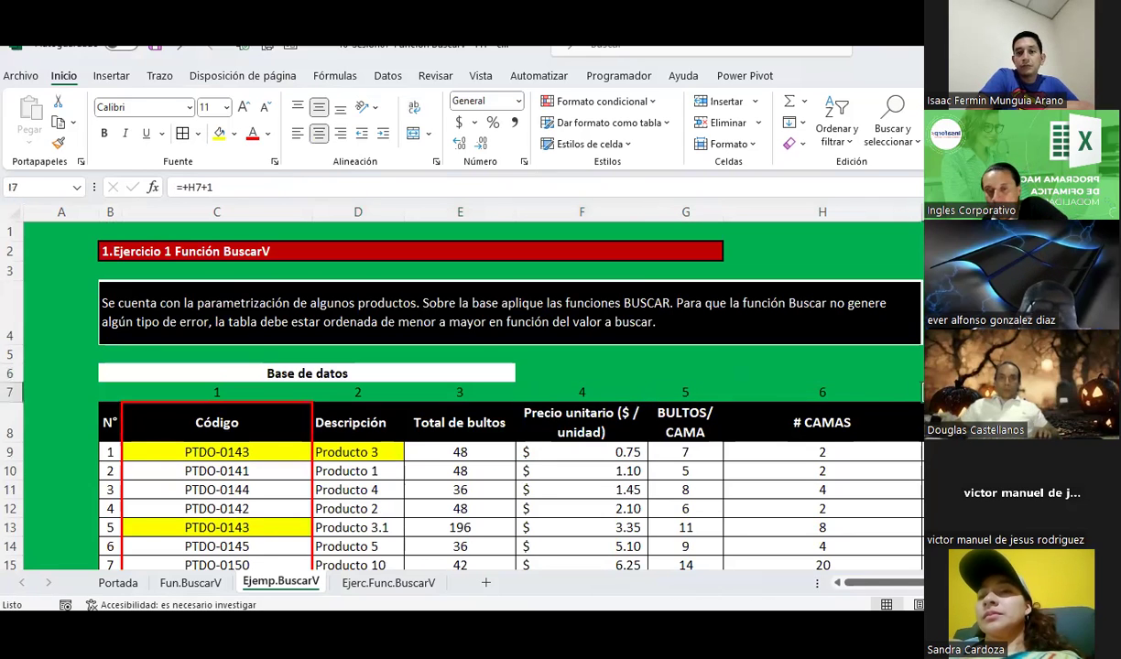
scroll(455, 360, "down", 5)
scroll(385, 366, "down", 3)
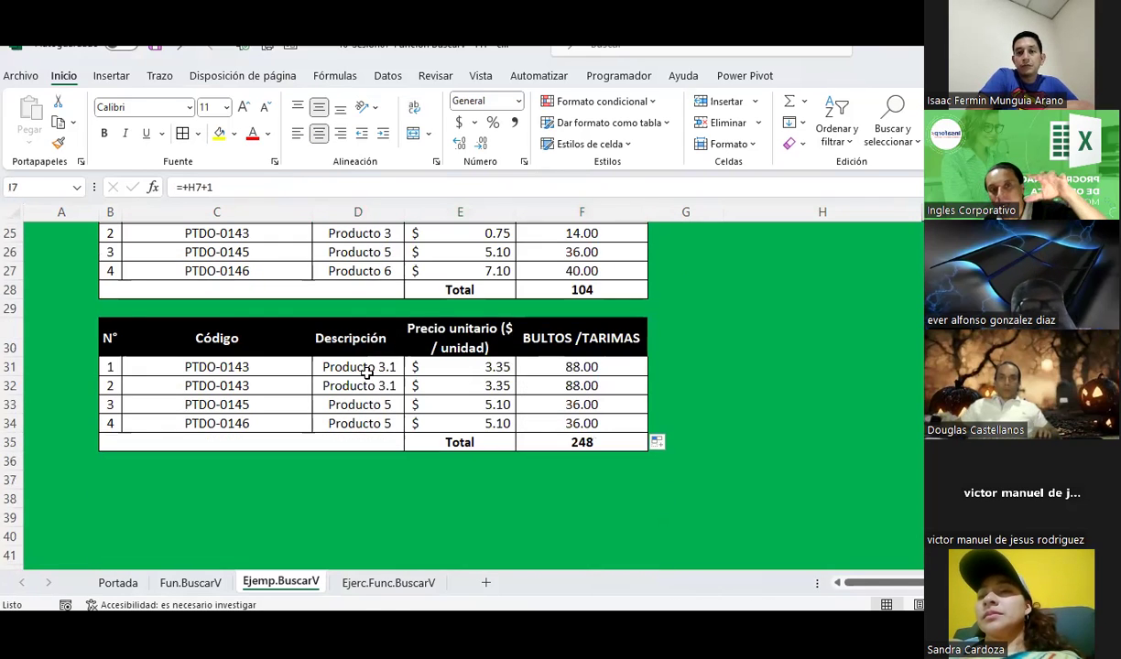
left_click(359, 367)
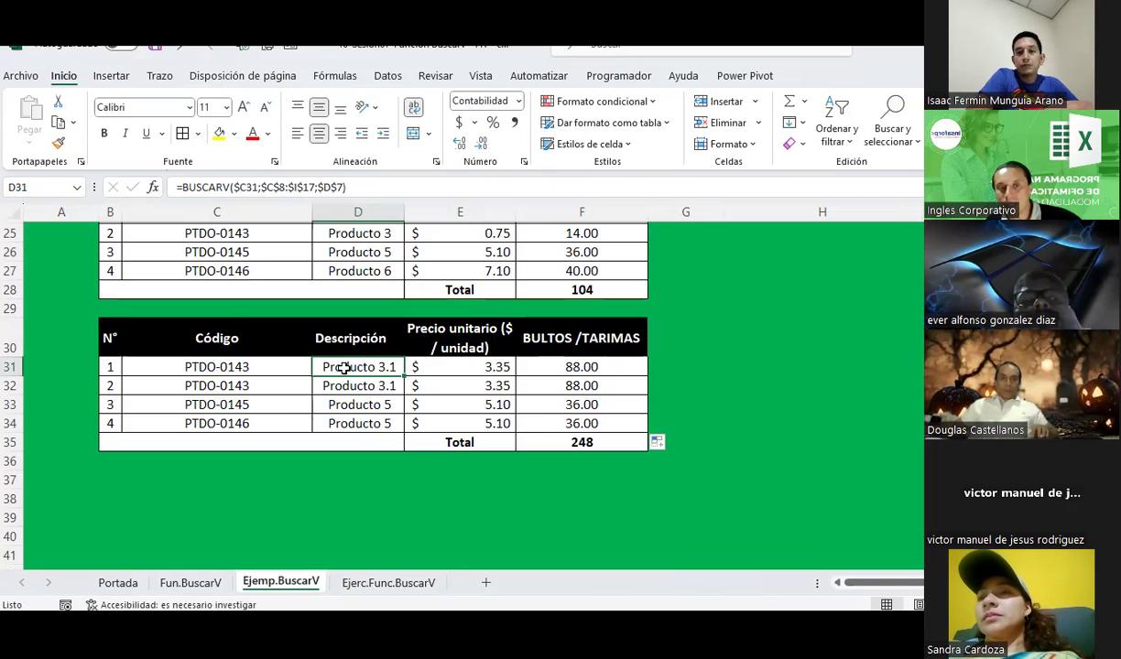
scroll(343, 367, "up", 3)
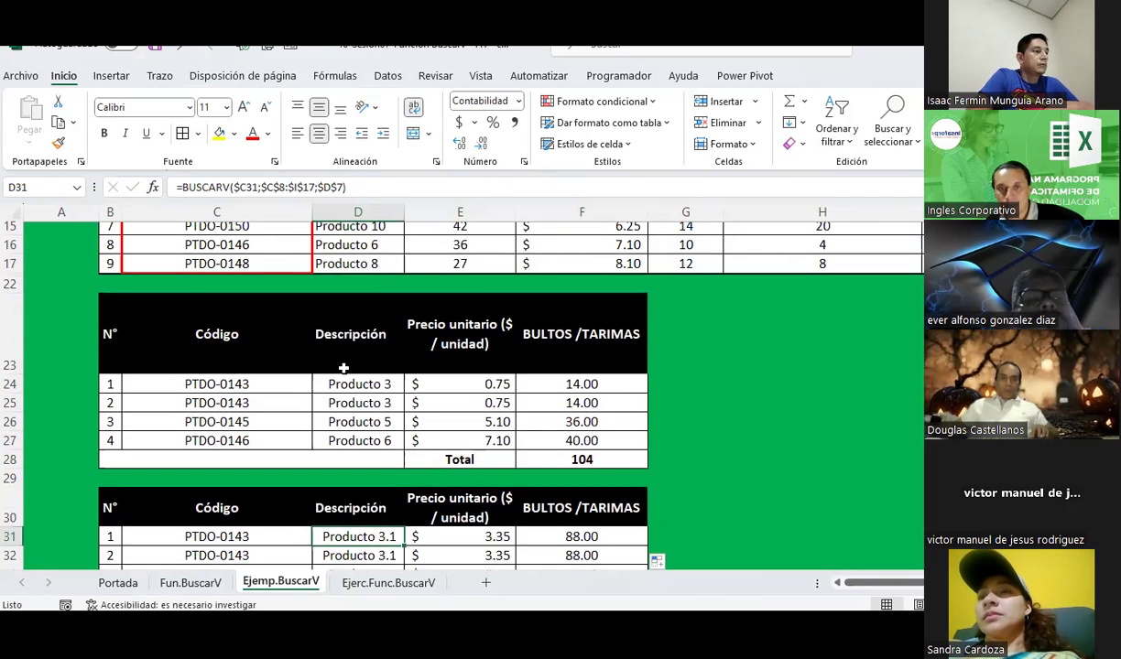
scroll(343, 367, "up", 4)
scroll(343, 368, "up", 1)
scroll(893, 417, "down", 2)
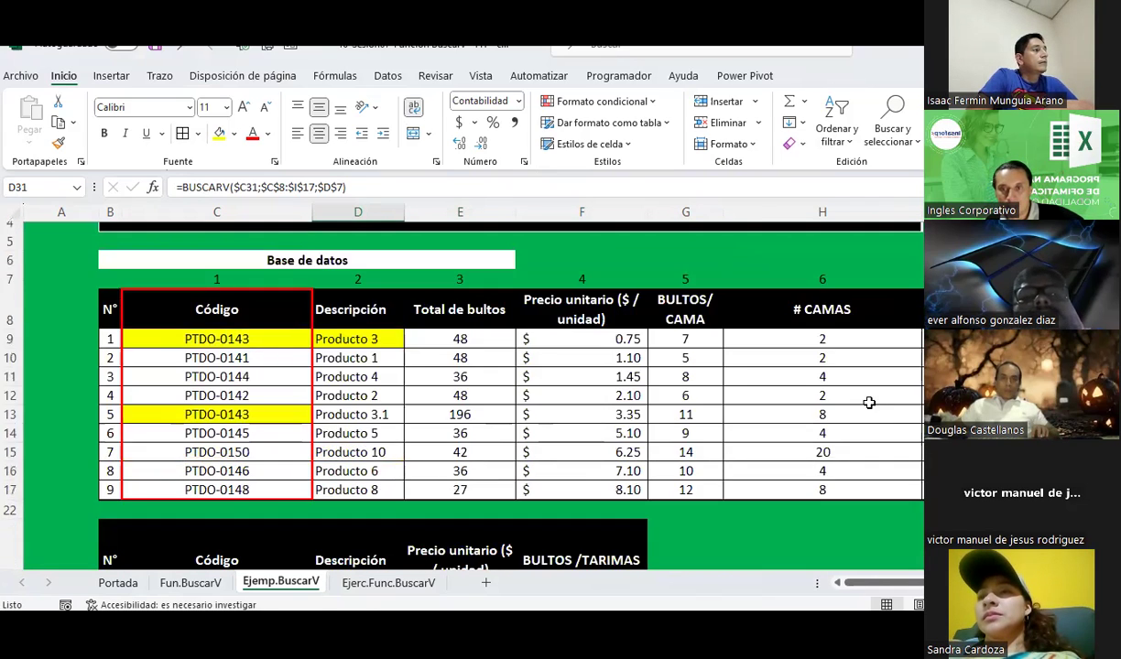
scroll(870, 400, "up", 1)
Step: Move the BULTOS /TARIMAS column (I7:I17) one column right into column J
left_click(915, 366)
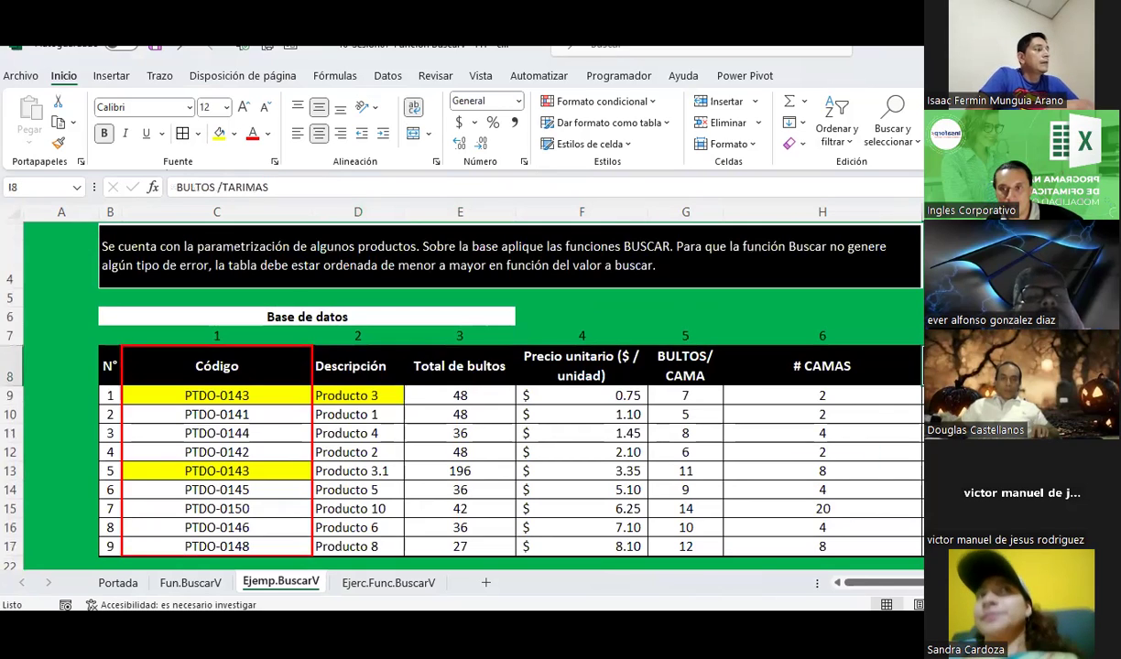
left_click_drag(919, 336, 919, 547)
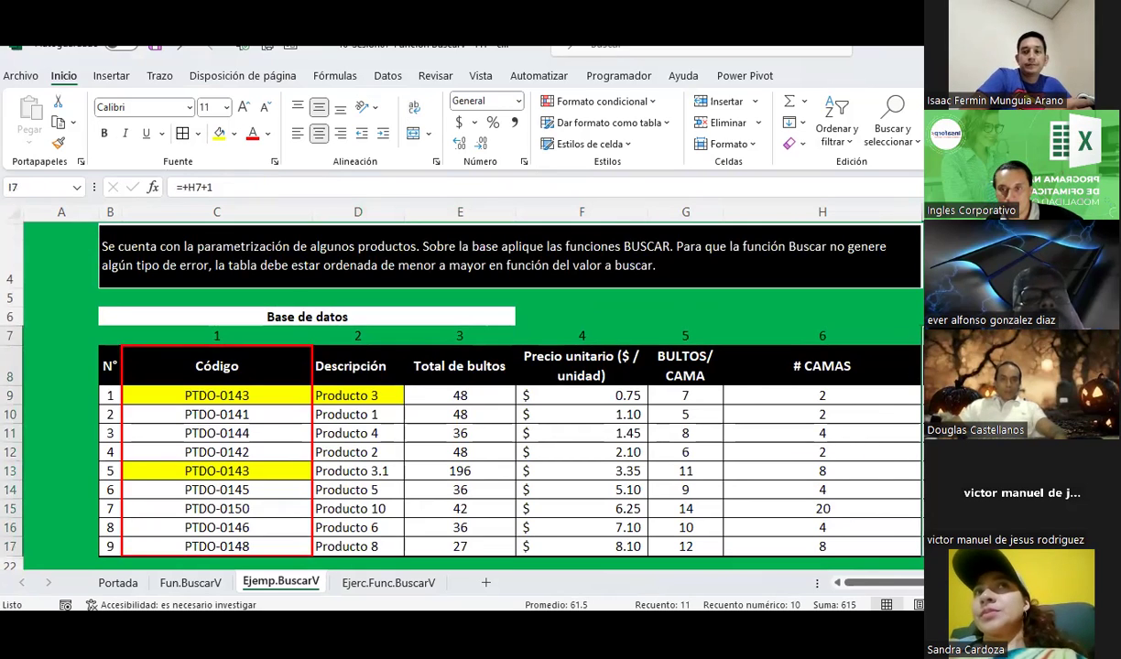
left_click_drag(919, 408, 920, 408)
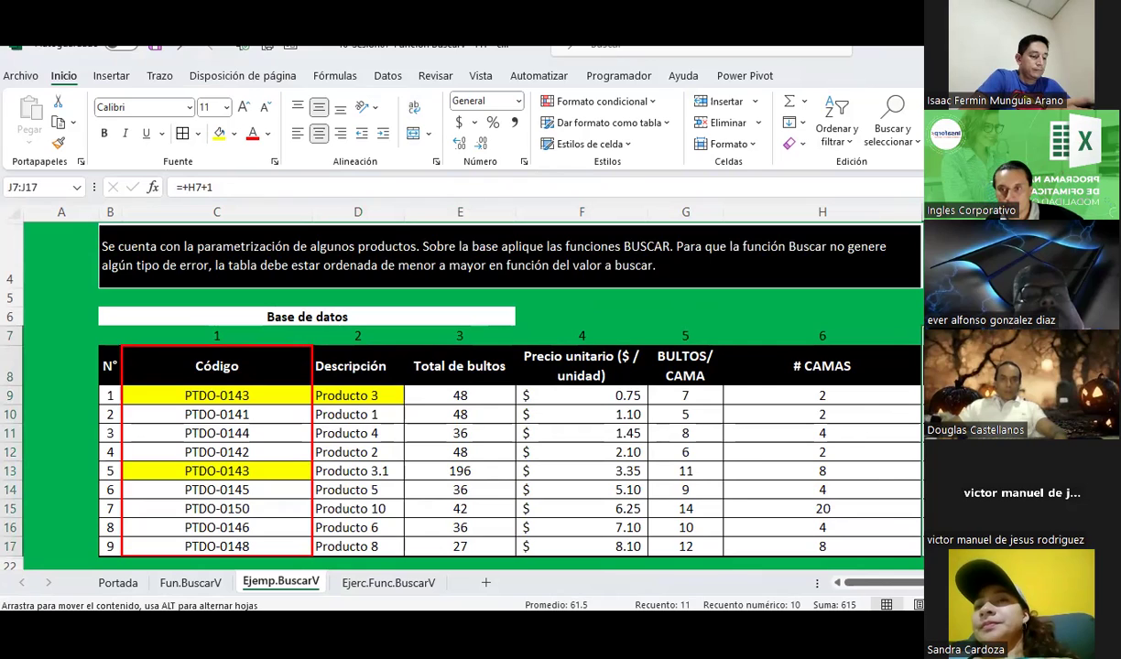
left_click_drag(920, 408, 921, 408)
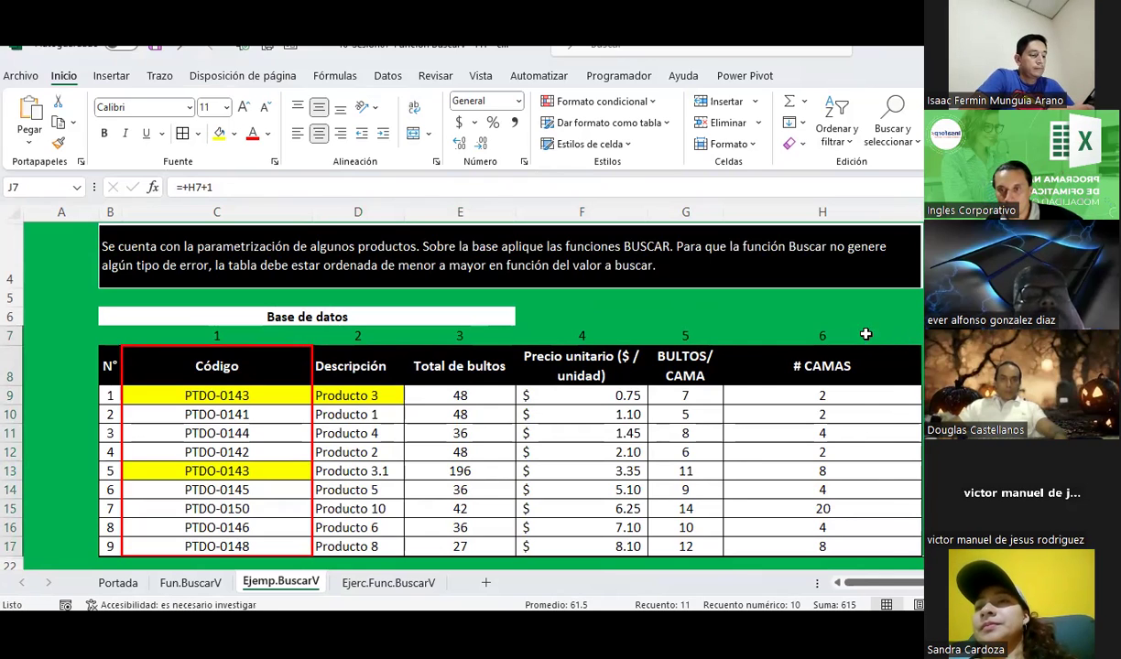
Step: Copy the formatting of J8:J17 onto the emptied column I with Format Painter
left_click_drag(923, 366, 923, 546)
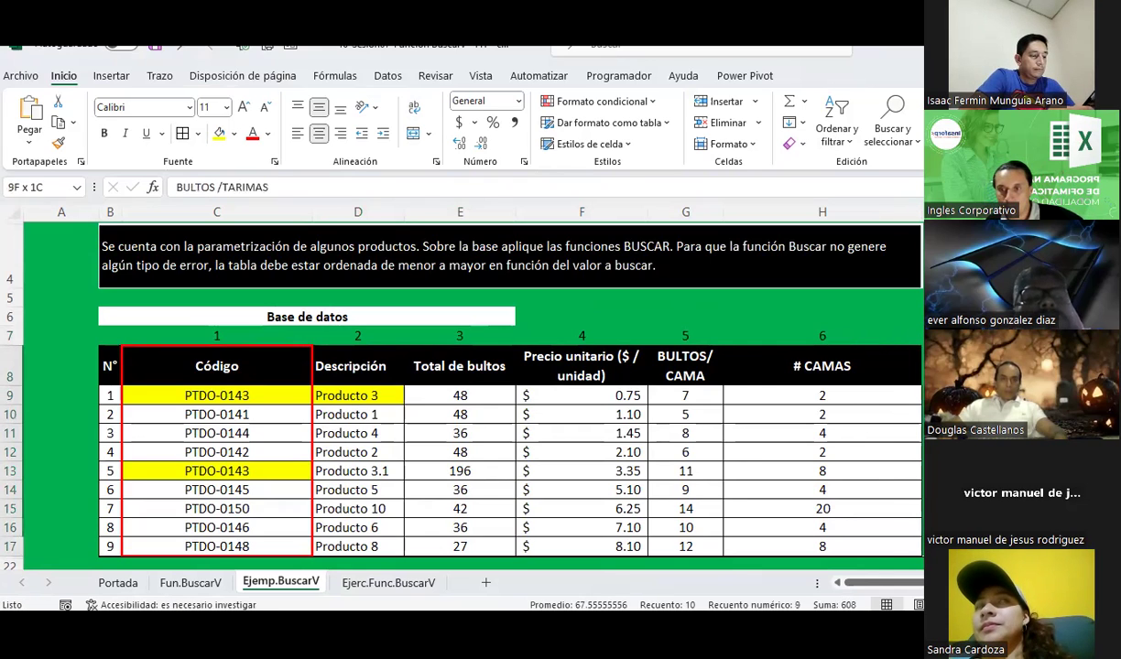
left_click(61, 143)
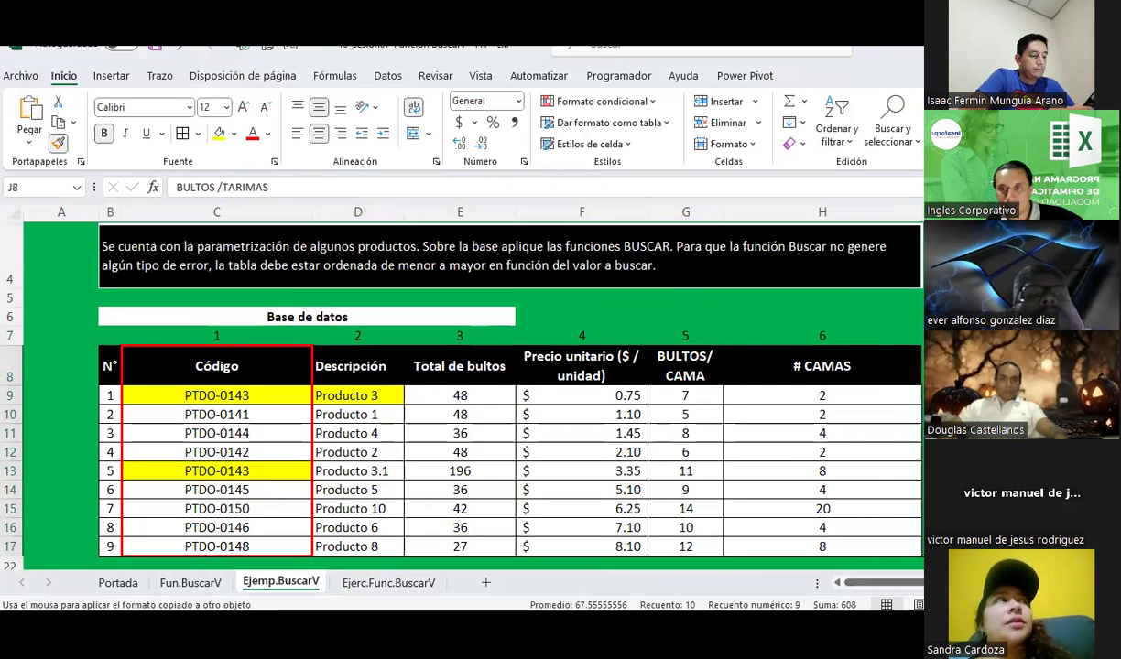
left_click_drag(943, 366, 943, 547)
Step: Extend the column numbers from H7 to J7, then verify F31's lookup uses $J$7
left_click(816, 335)
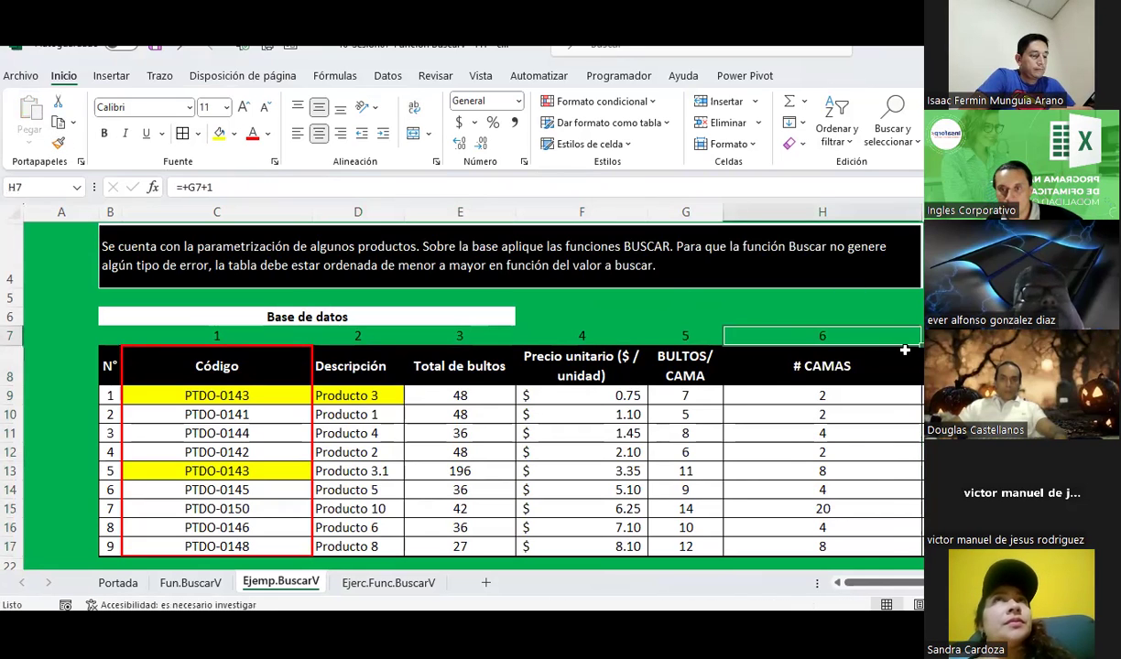
left_click_drag(919, 346, 1007, 336)
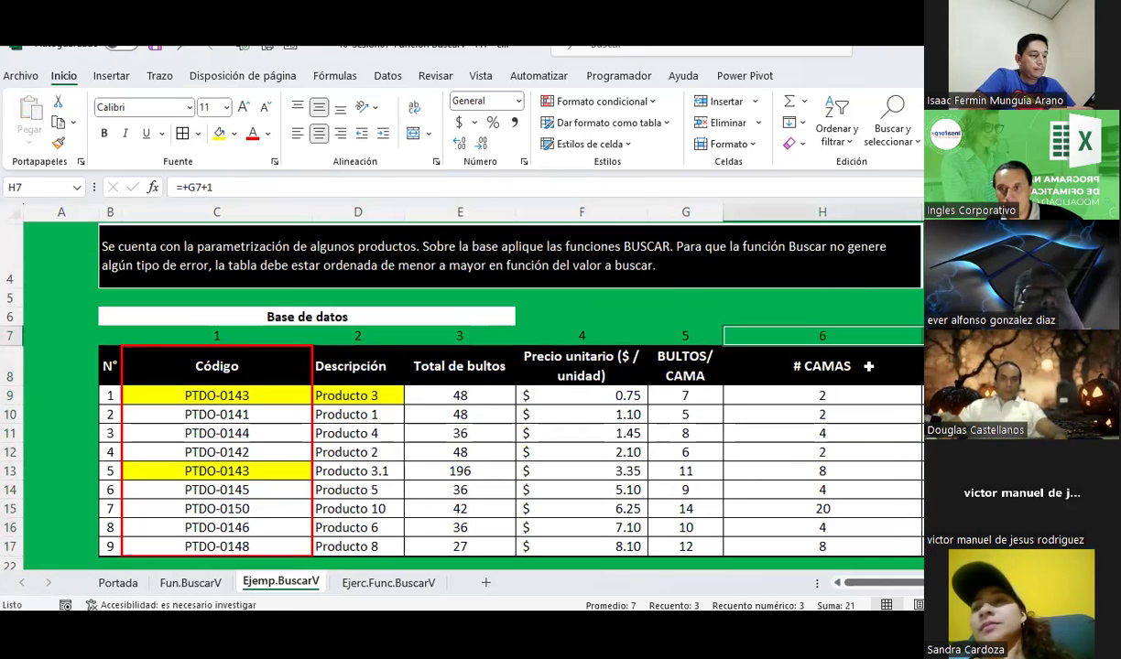
scroll(635, 375, "down", 3)
scroll(635, 376, "down", 4)
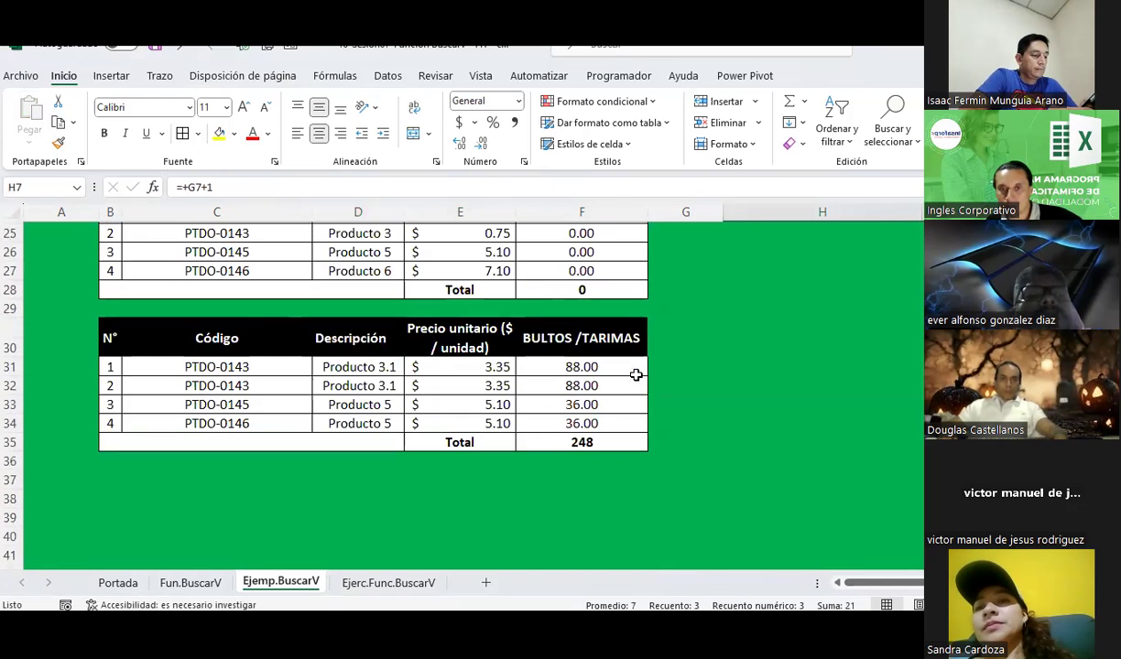
left_click(584, 370)
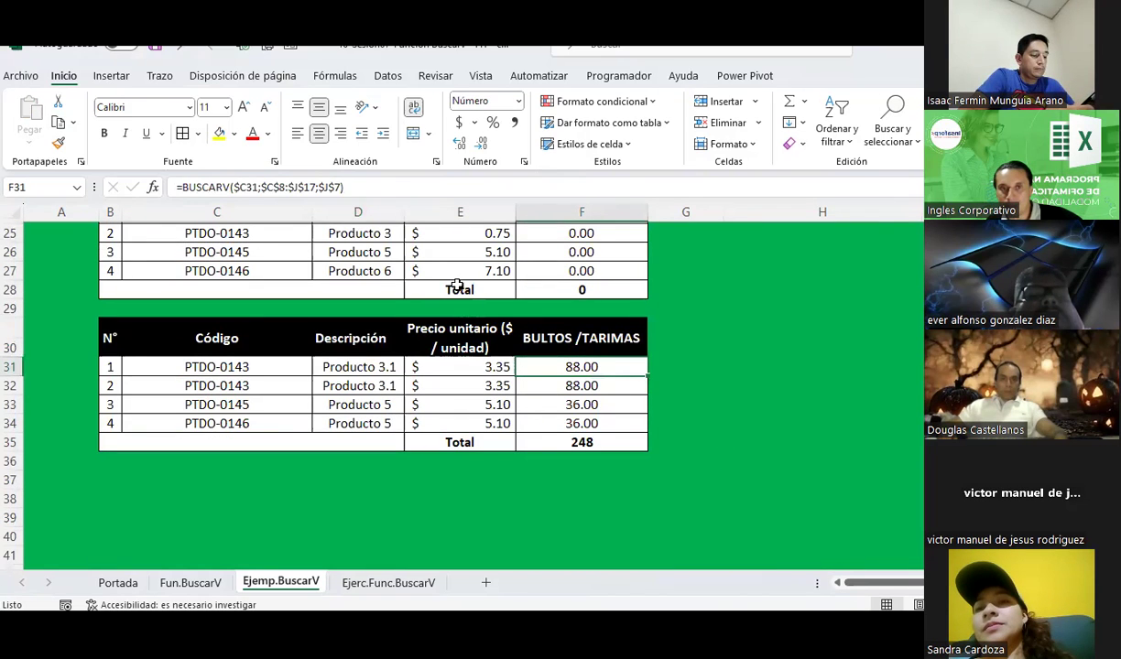
scroll(770, 418, "up", 6)
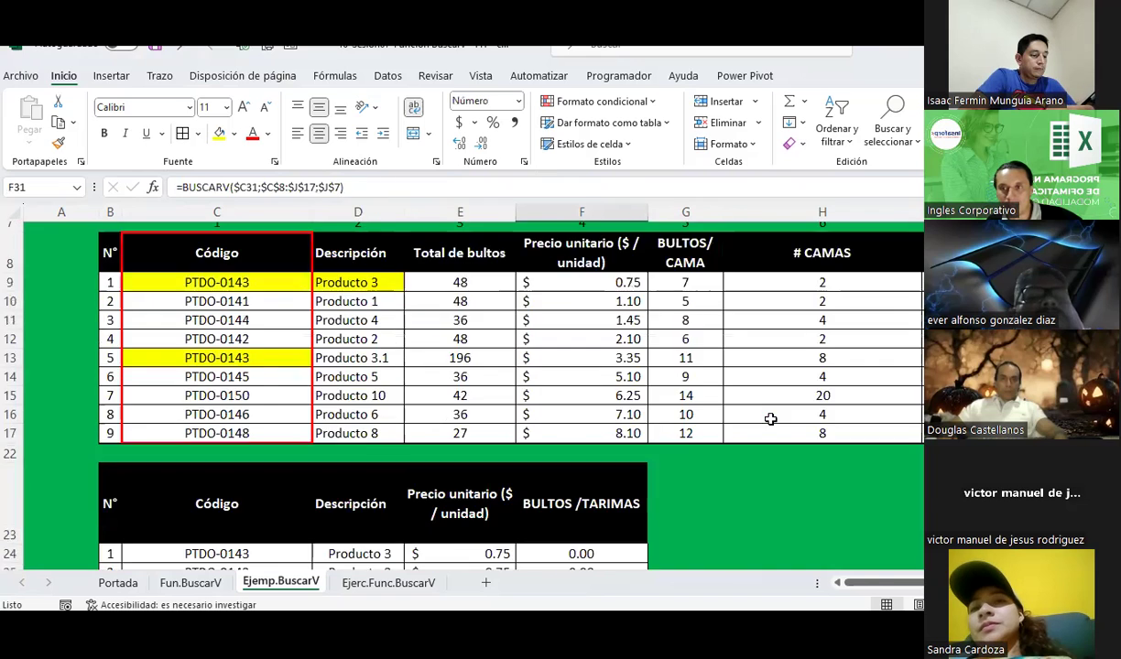
scroll(770, 418, "up", 1)
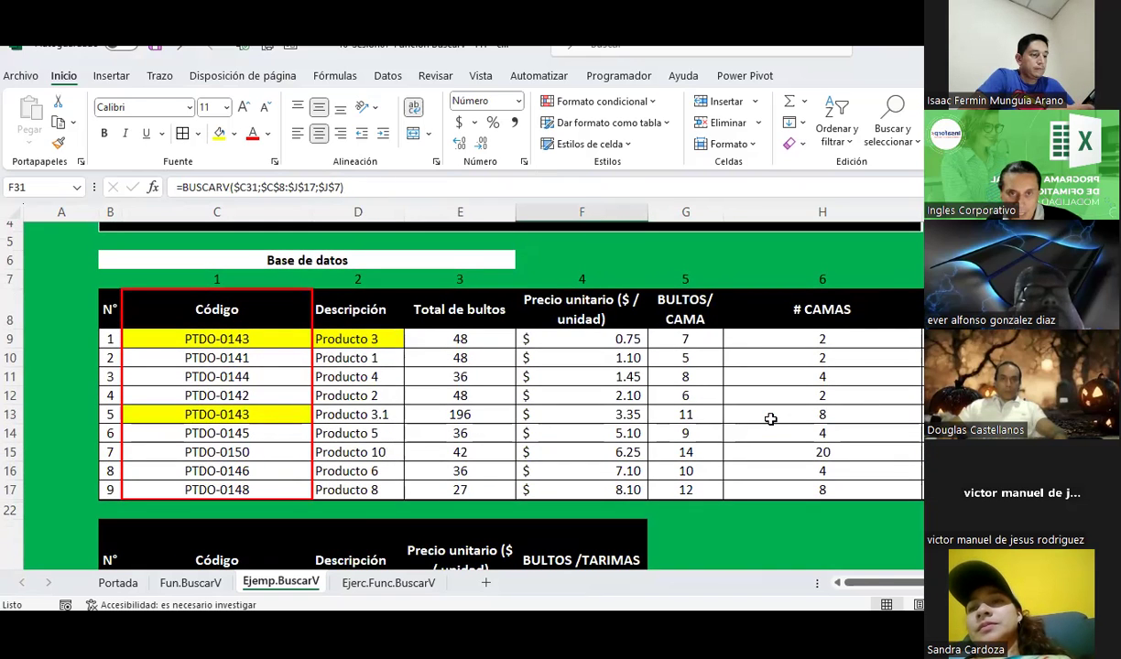
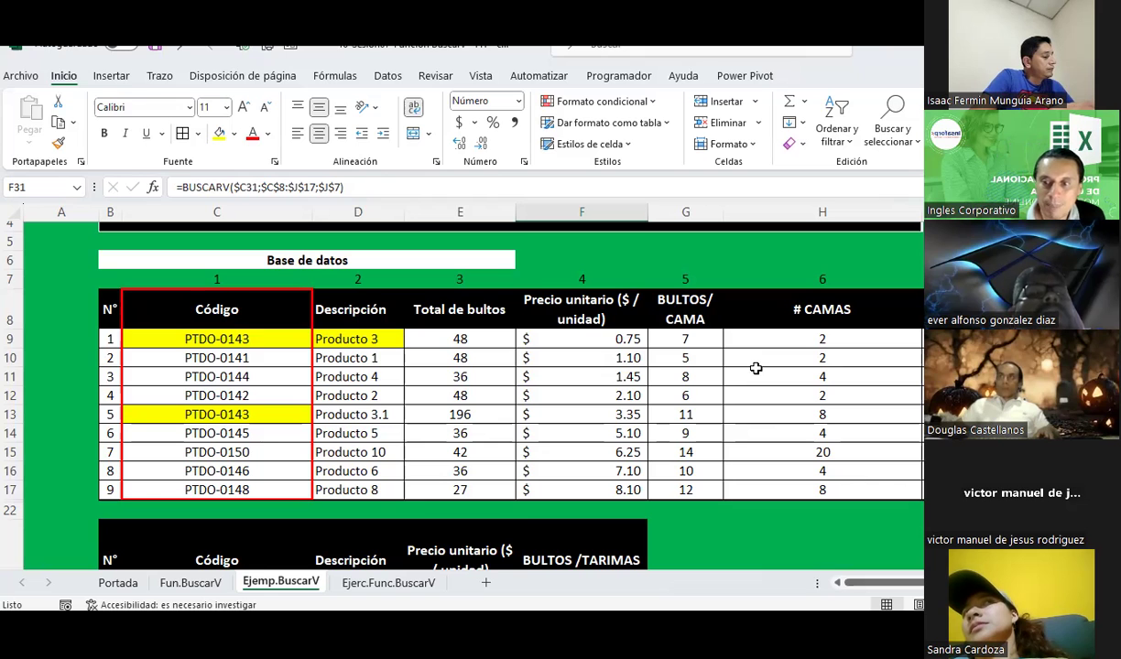
Step: Scroll down to the student Carnet table and highlight its records
scroll(756, 368, "down", 3)
scroll(755, 368, "down", 5)
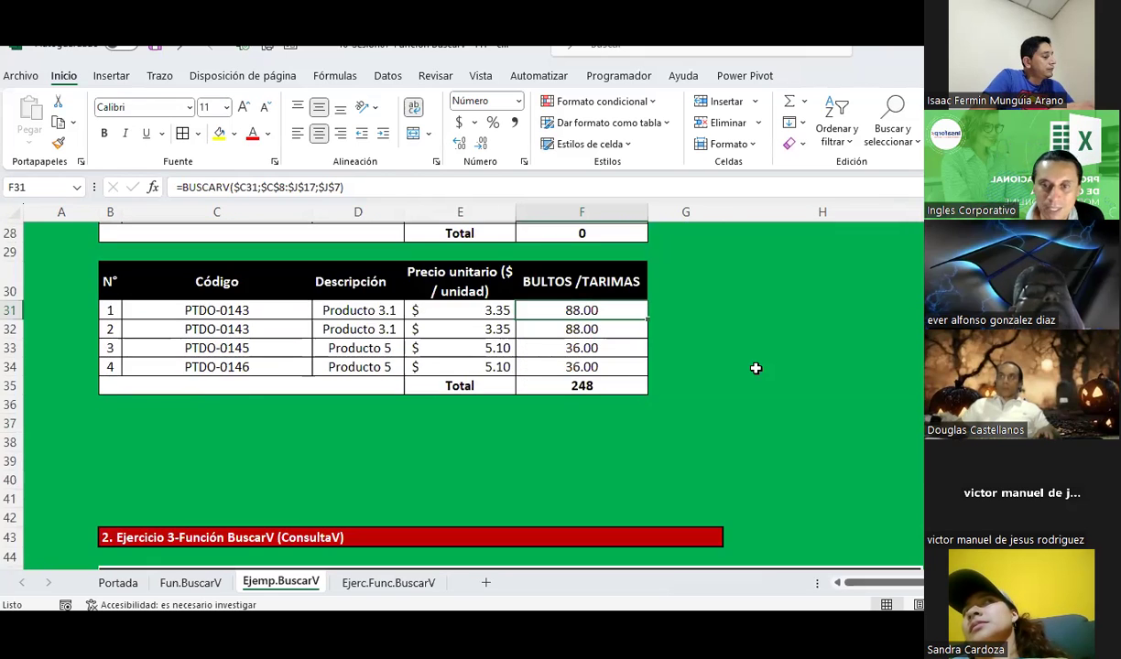
scroll(755, 368, "down", 4)
scroll(755, 368, "down", 3)
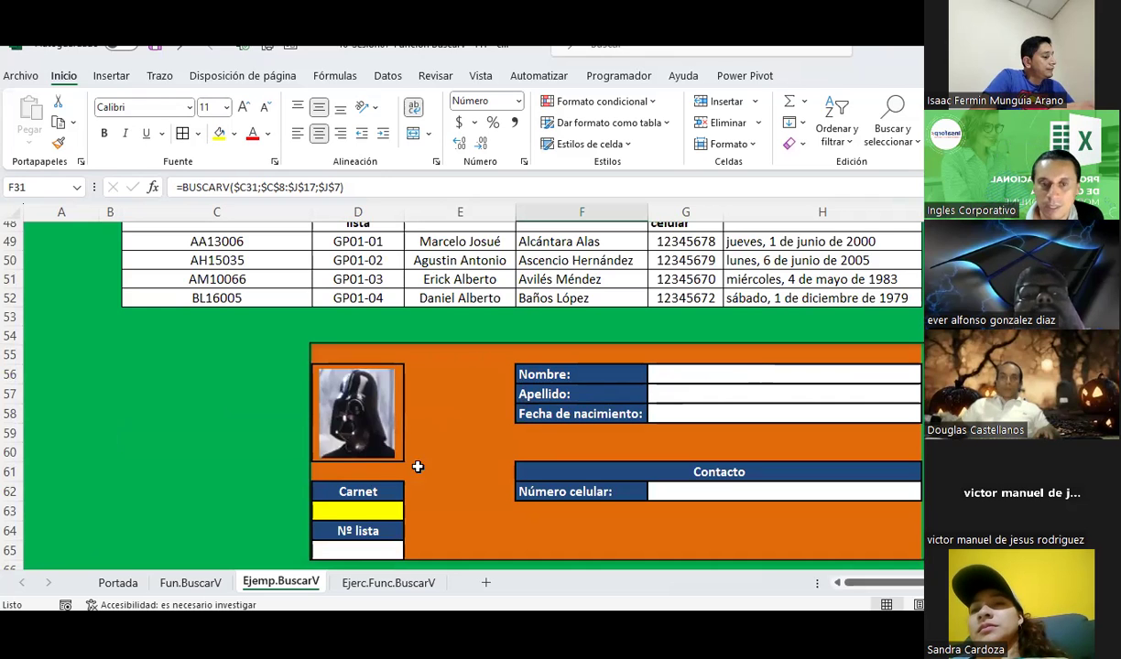
scroll(418, 467, "down", 3)
scroll(418, 467, "up", 2)
scroll(417, 467, "up", 1)
scroll(417, 467, "up", 1)
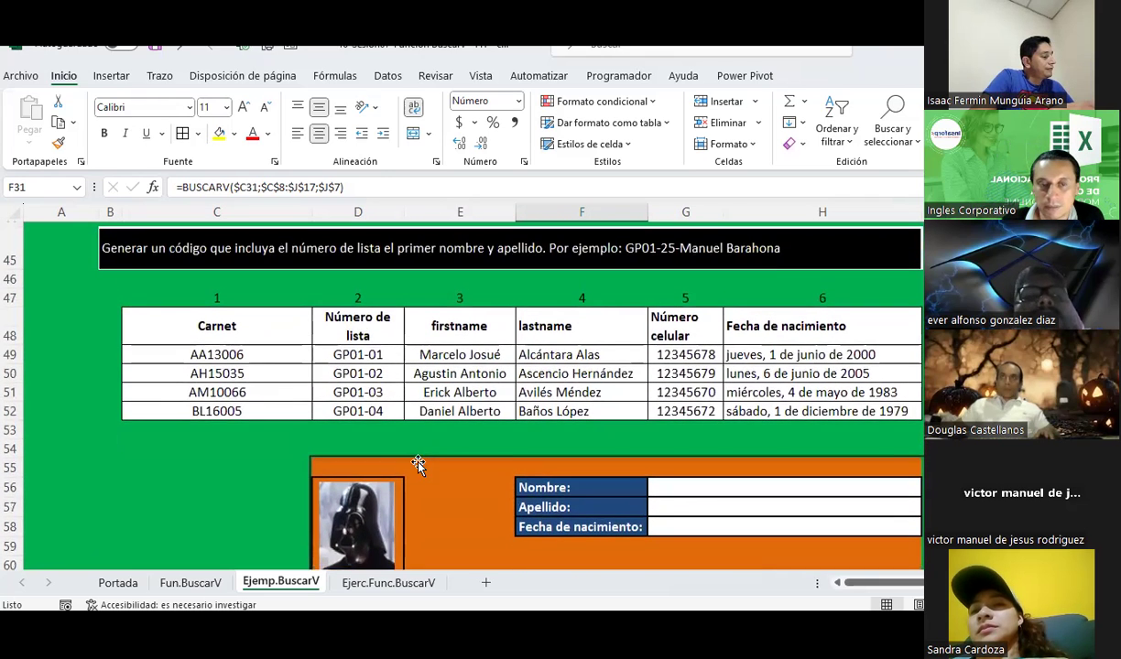
mouse_move(263, 328)
left_mouse_down()
mouse_move(774, 388)
mouse_move(788, 416)
left_mouse_up()
Step: Move to the orange lookup form below and select its yellow Carnet cell D63
scroll(403, 431, "down", 2)
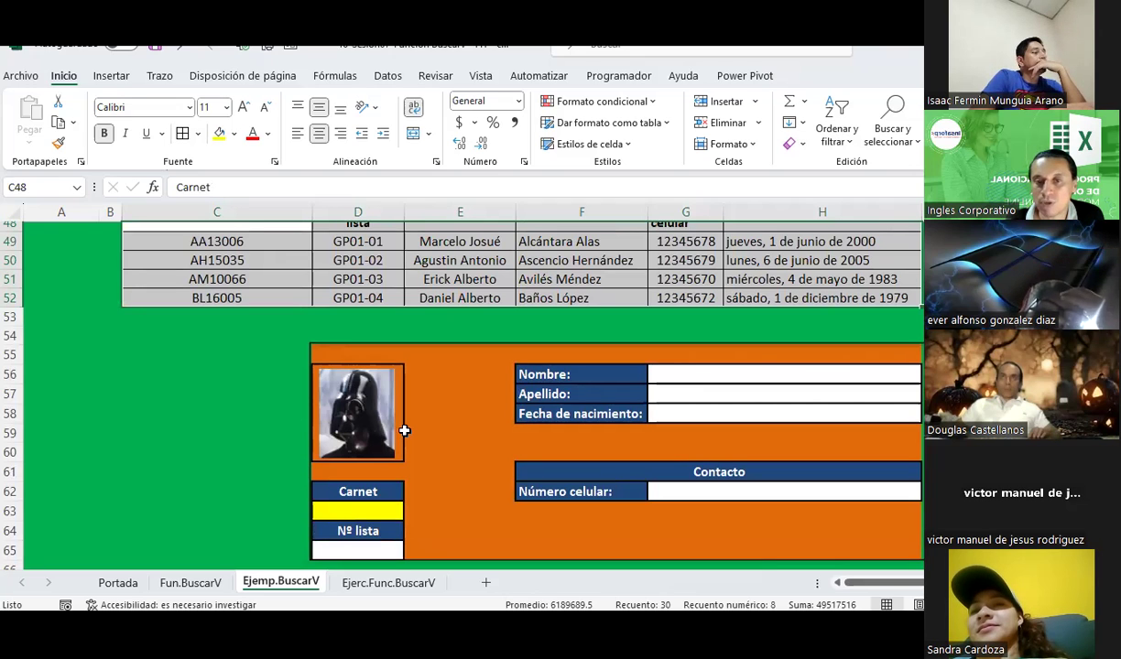
left_click(441, 393)
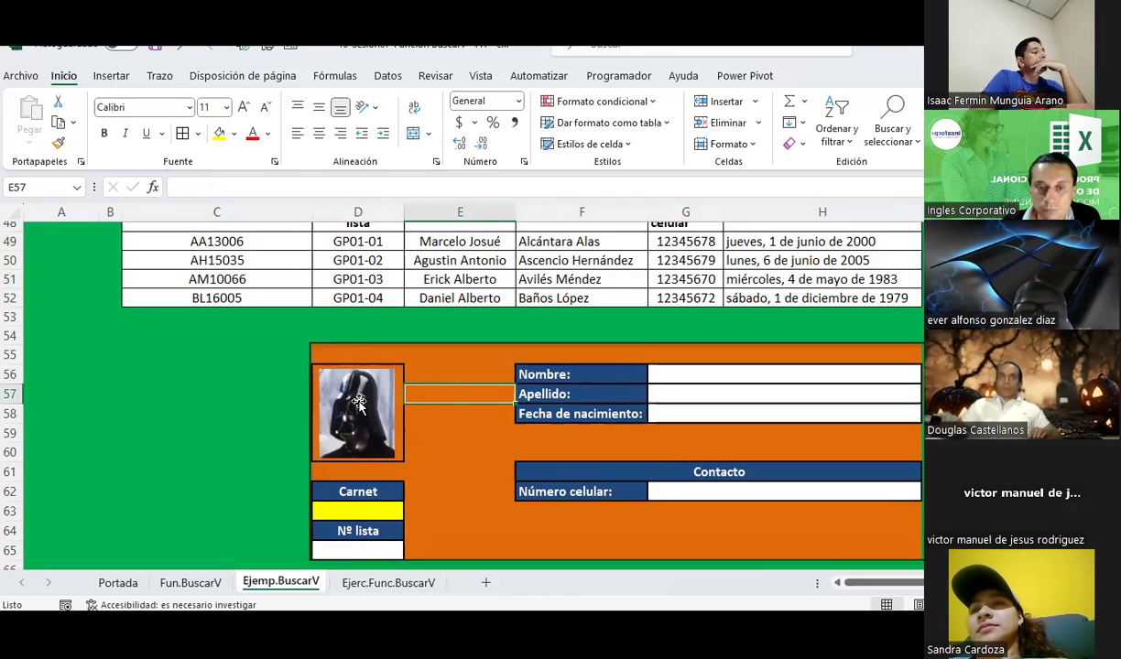
left_click(360, 515)
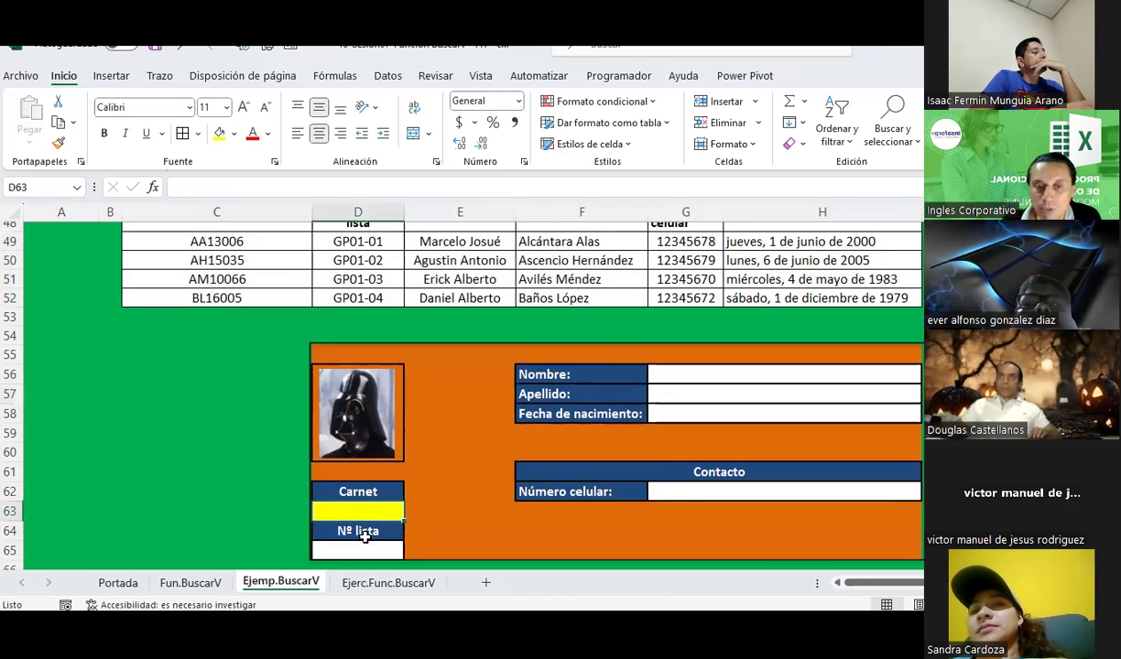
scroll(355, 540, "up", 1)
Step: In the Name Manager, delete the bono name
left_click_drag(232, 354, 238, 373)
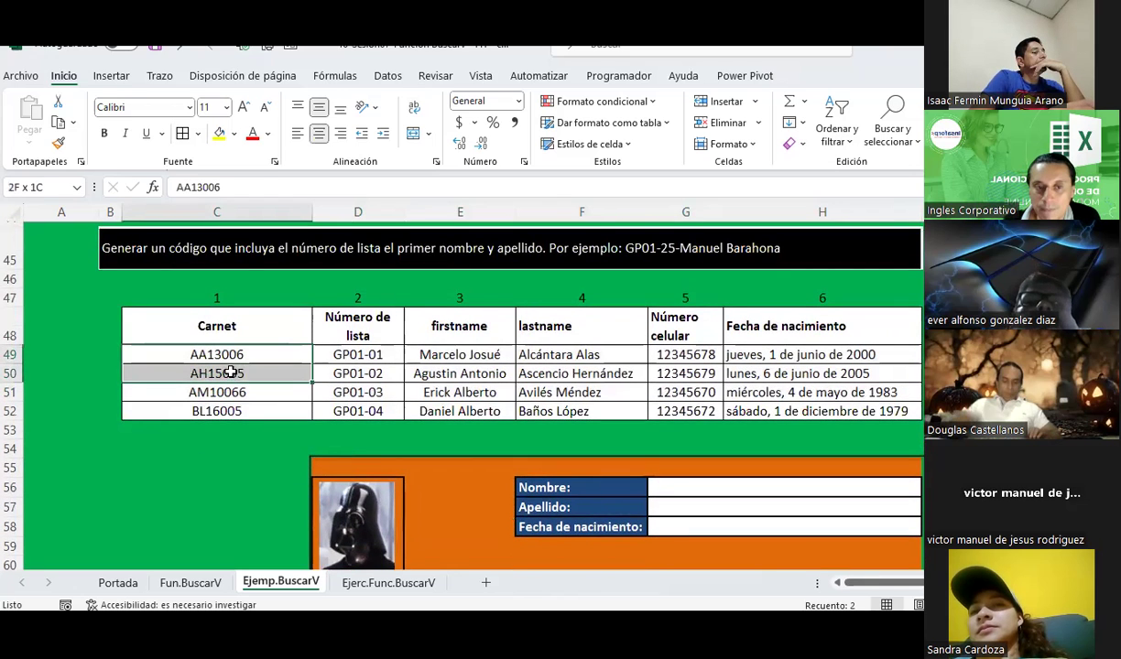
left_click(337, 77)
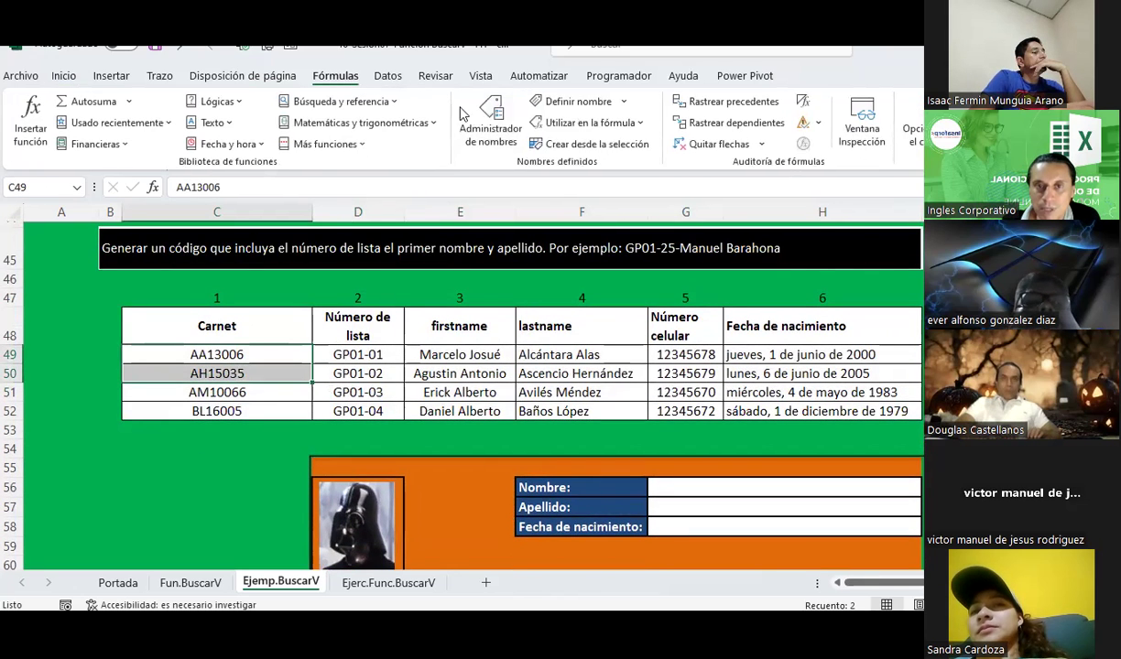
left_click(488, 117)
left_click(492, 142)
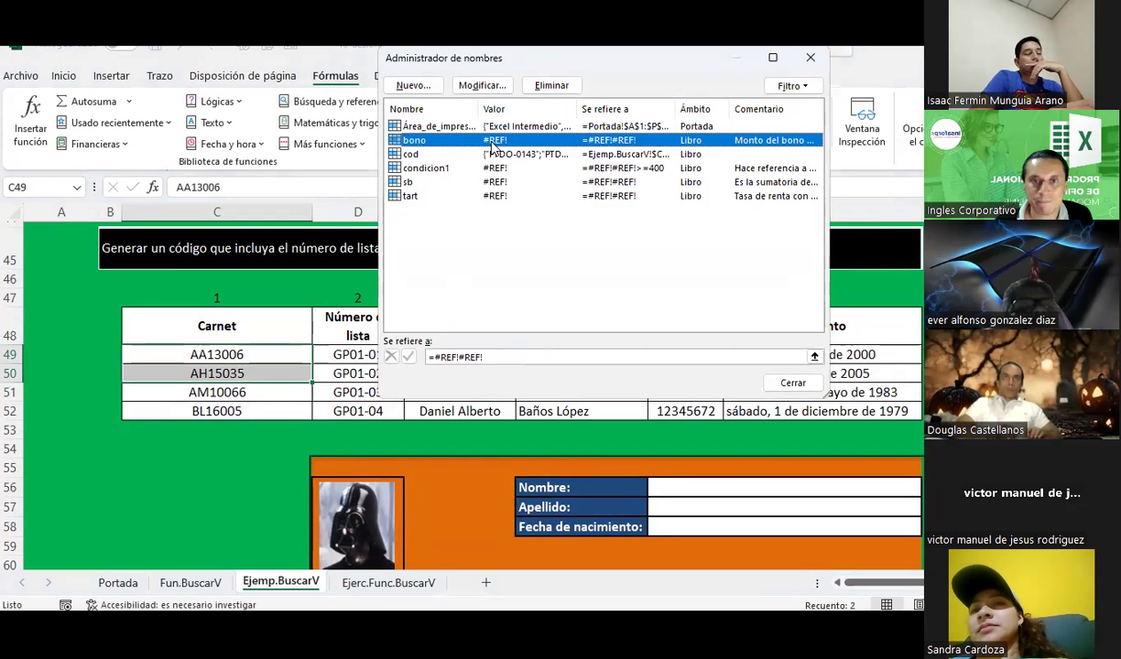
key("Delete")
left_click(518, 368)
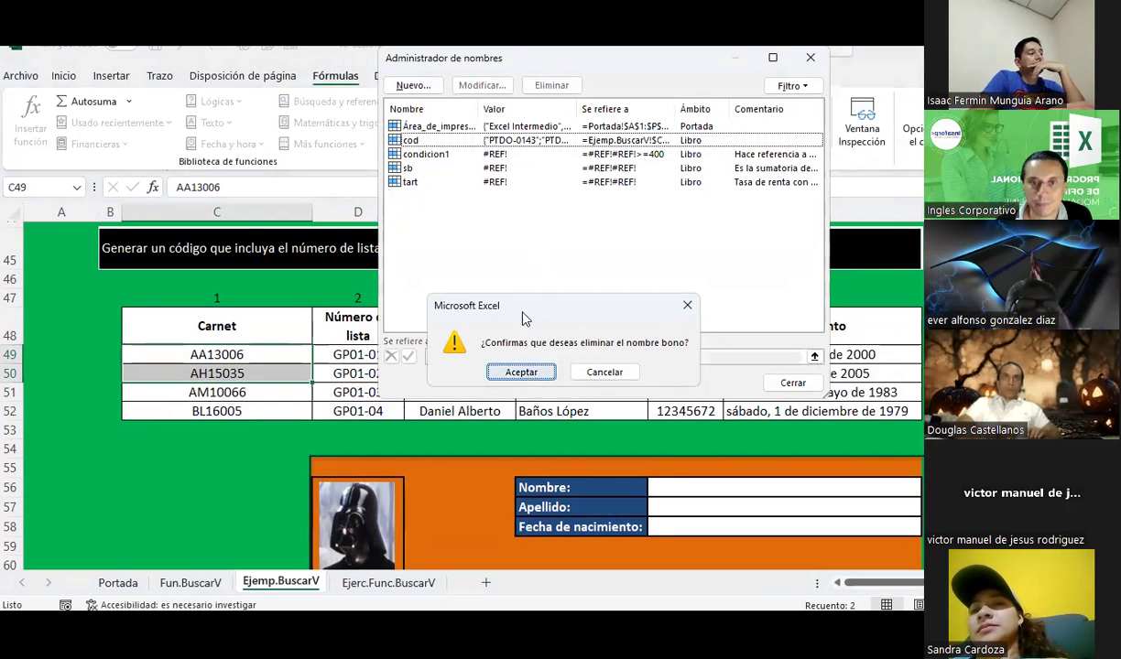
left_click(503, 129)
Step: Delete the print area name and the broken condicion1, sb and tart names
key("Delete")
key("Return")
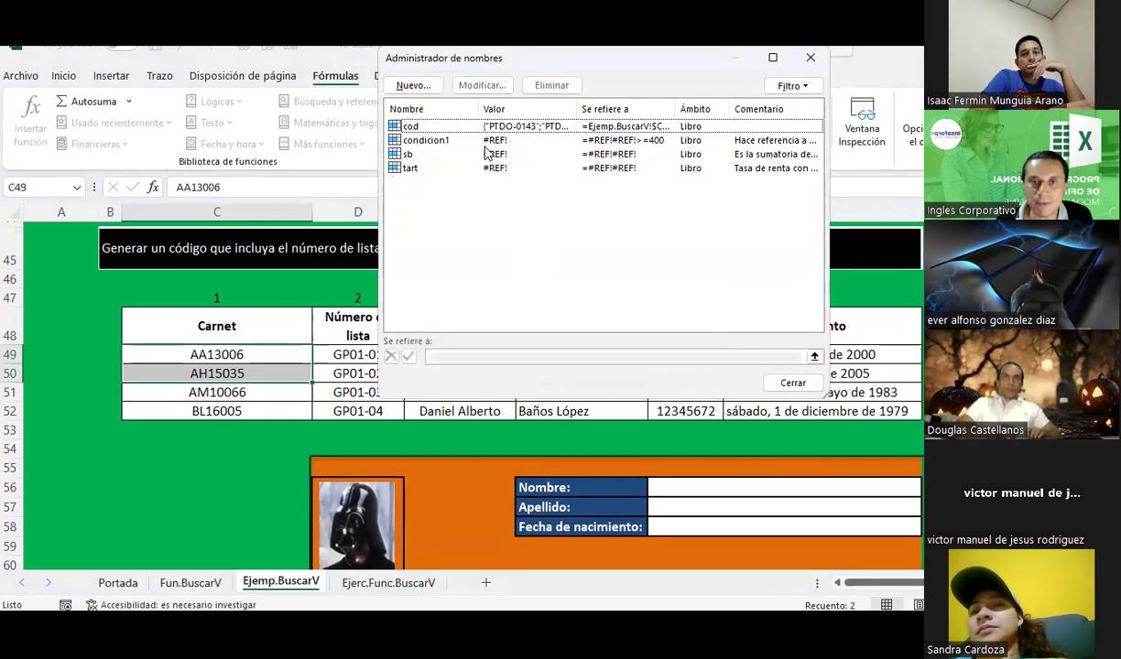
left_click(486, 142)
key("shift+Down")
key("shift+Down")
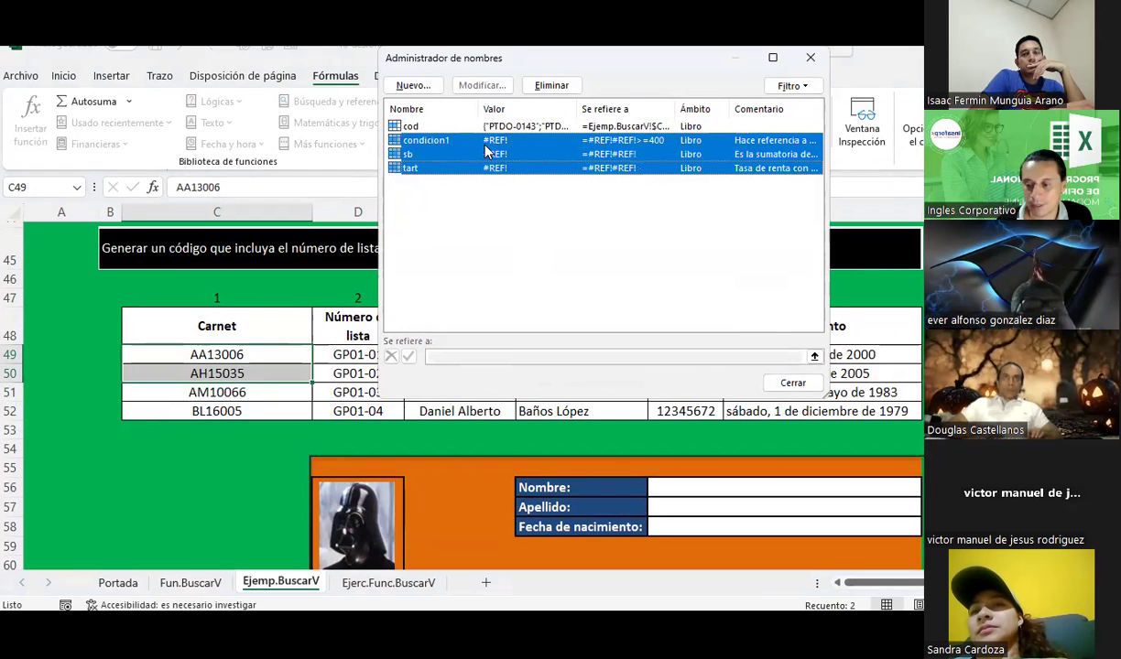
key("Delete")
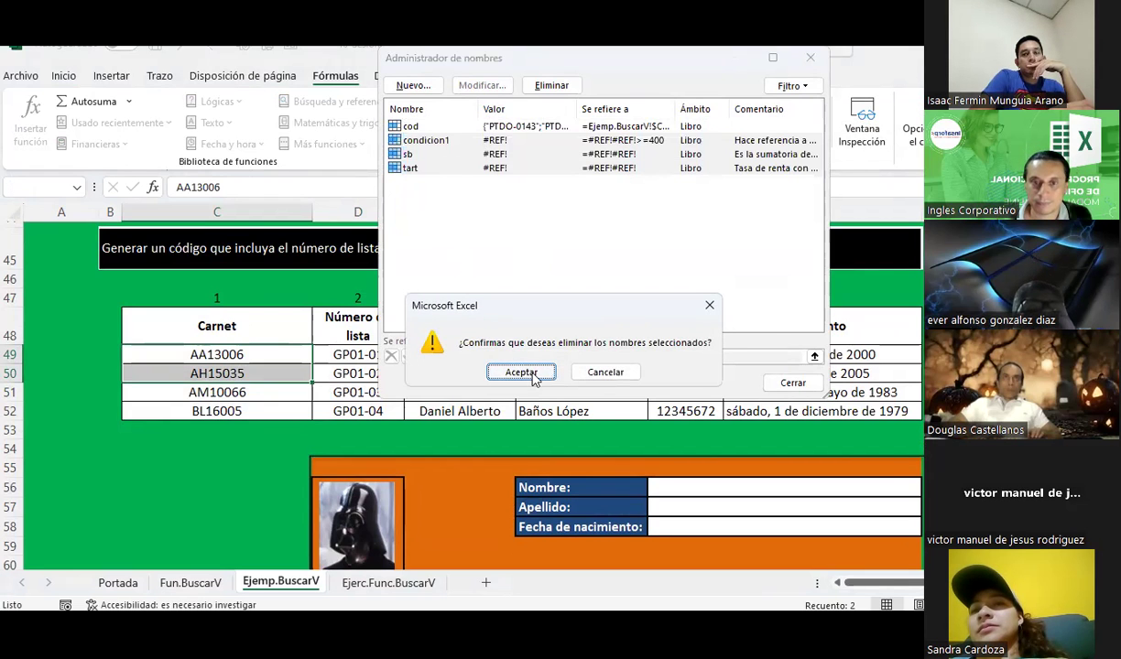
left_click(520, 372)
left_click(793, 383)
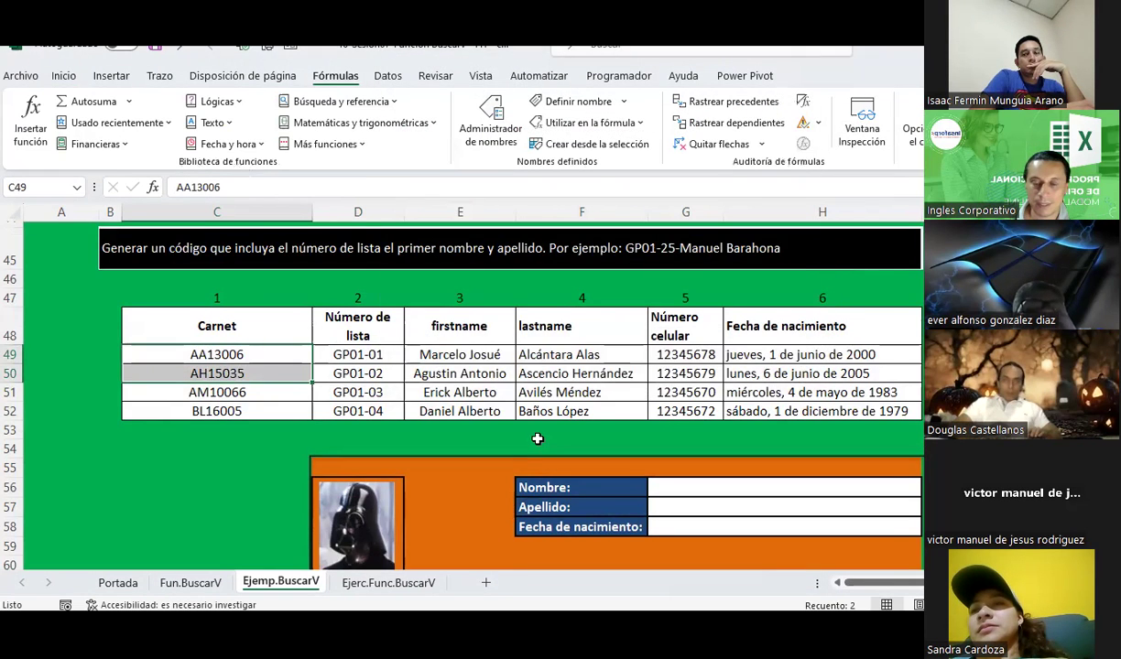
scroll(537, 439, "down", 3)
Step: Name the Carnet codes range C49:C52 'carnet' via the Name Box
left_click(368, 398)
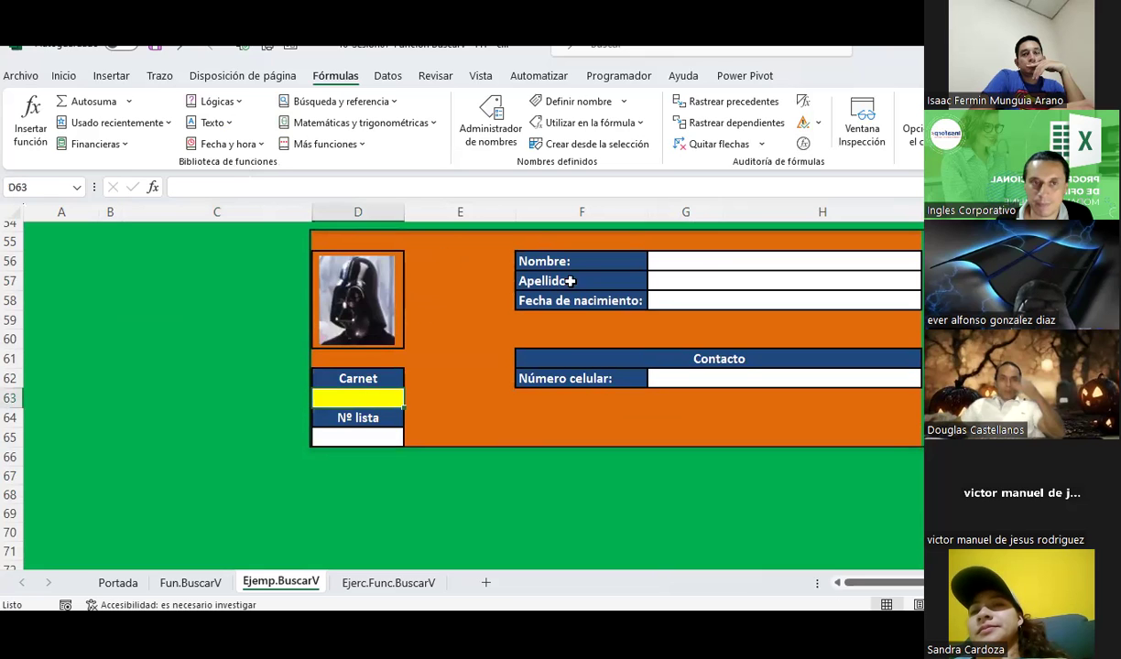
scroll(188, 395, "up", 2)
left_click_drag(187, 240, 181, 293)
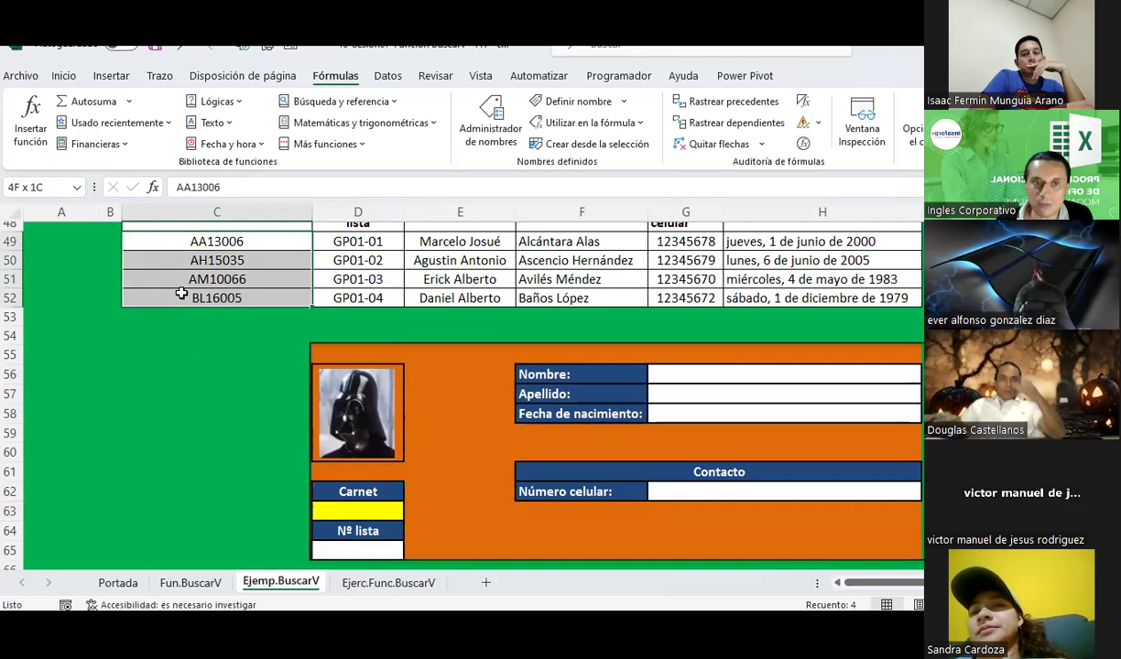
scroll(174, 293, "up", 1)
left_click(45, 186)
type("carne")
key("Return")
scroll(437, 449, "down", 3)
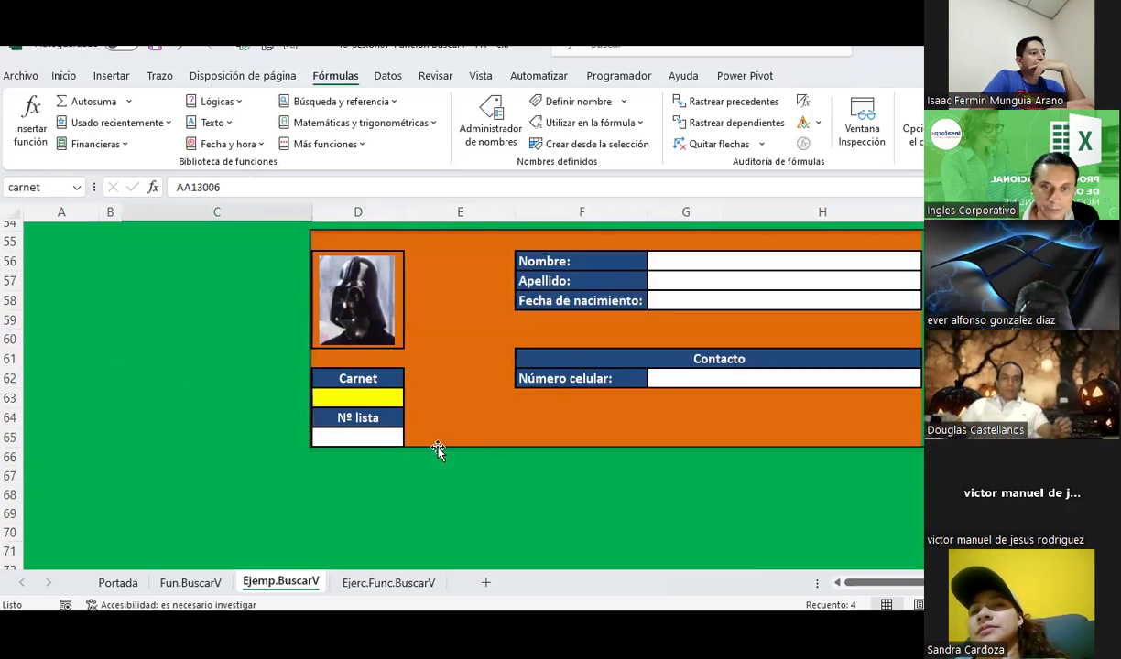
Step: Give D63 a List data validation sourced from =carnet and check the new dropdown
left_click(388, 391)
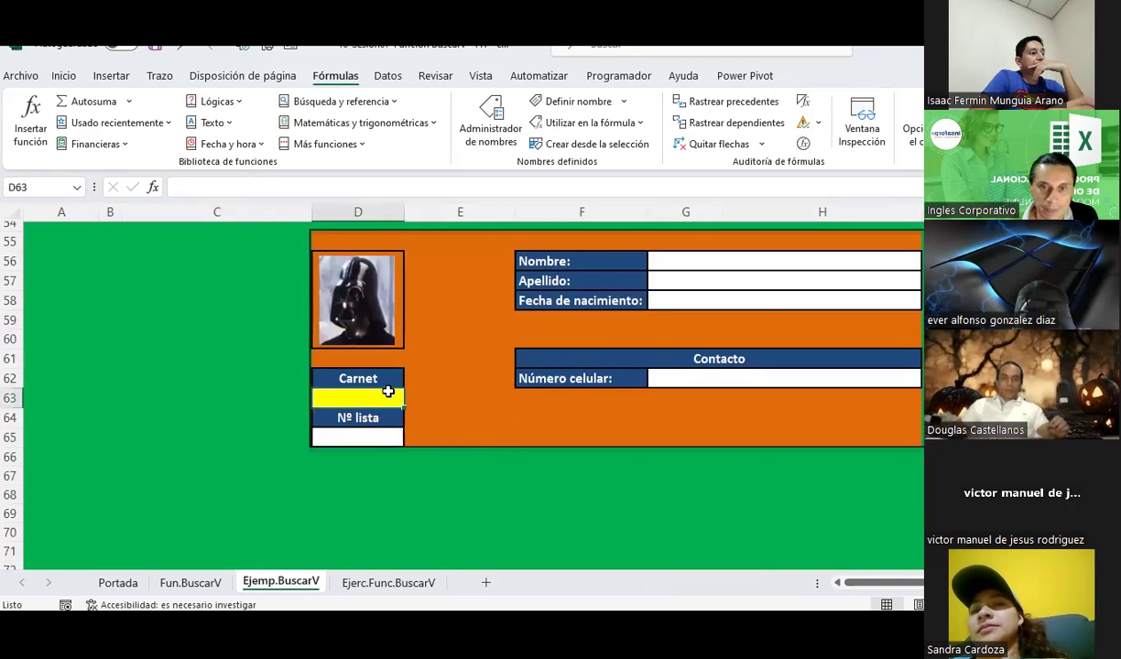
left_click(384, 79)
left_click(772, 144)
left_click(793, 163)
left_click(494, 187)
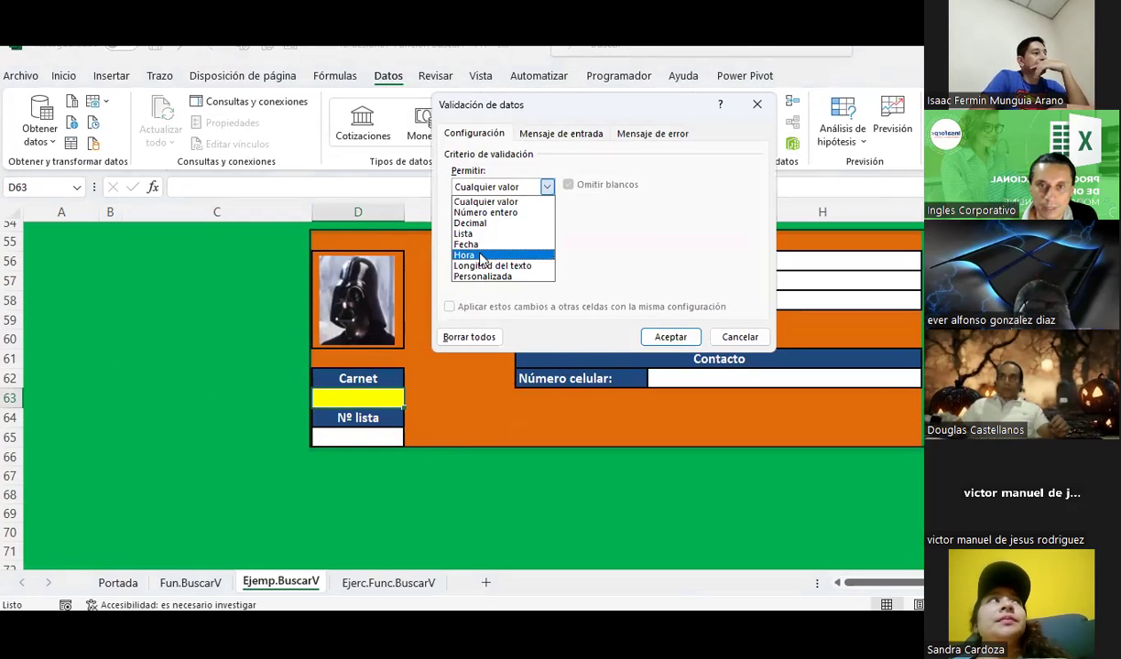
left_click(472, 229)
left_click(478, 254)
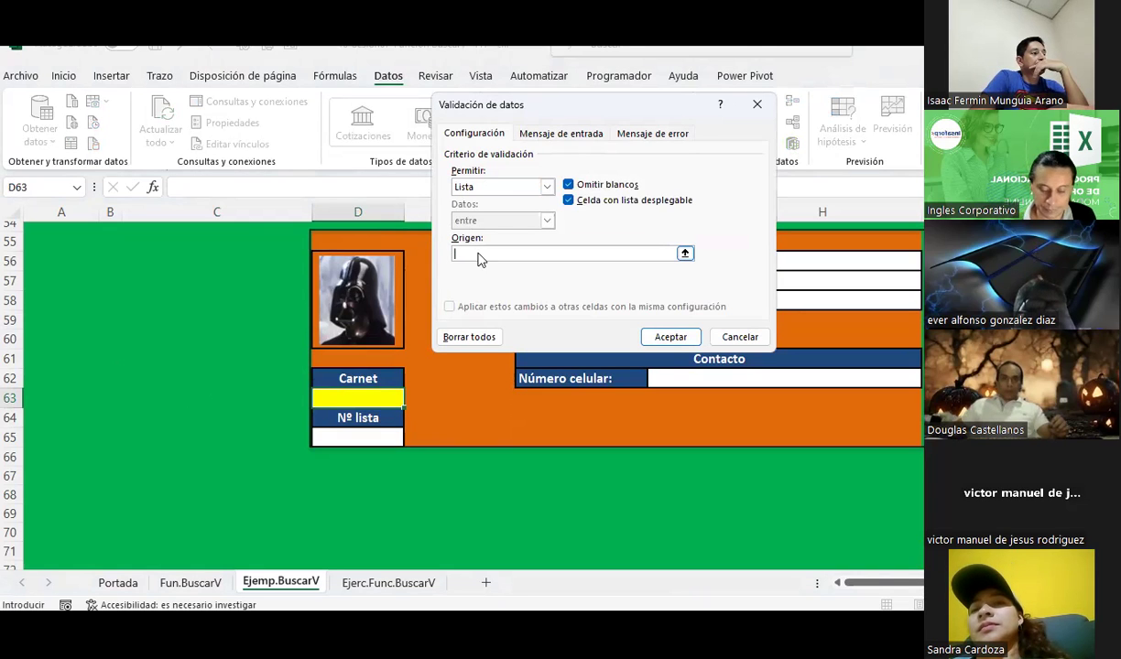
key("F3")
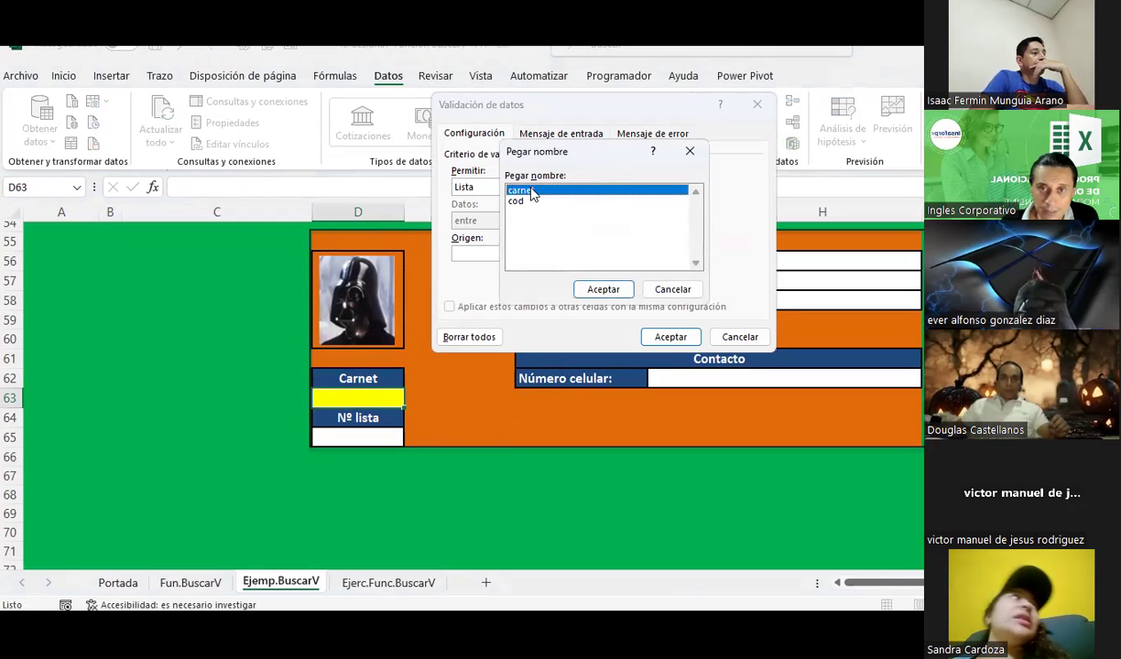
double_click(530, 192)
left_click(651, 340)
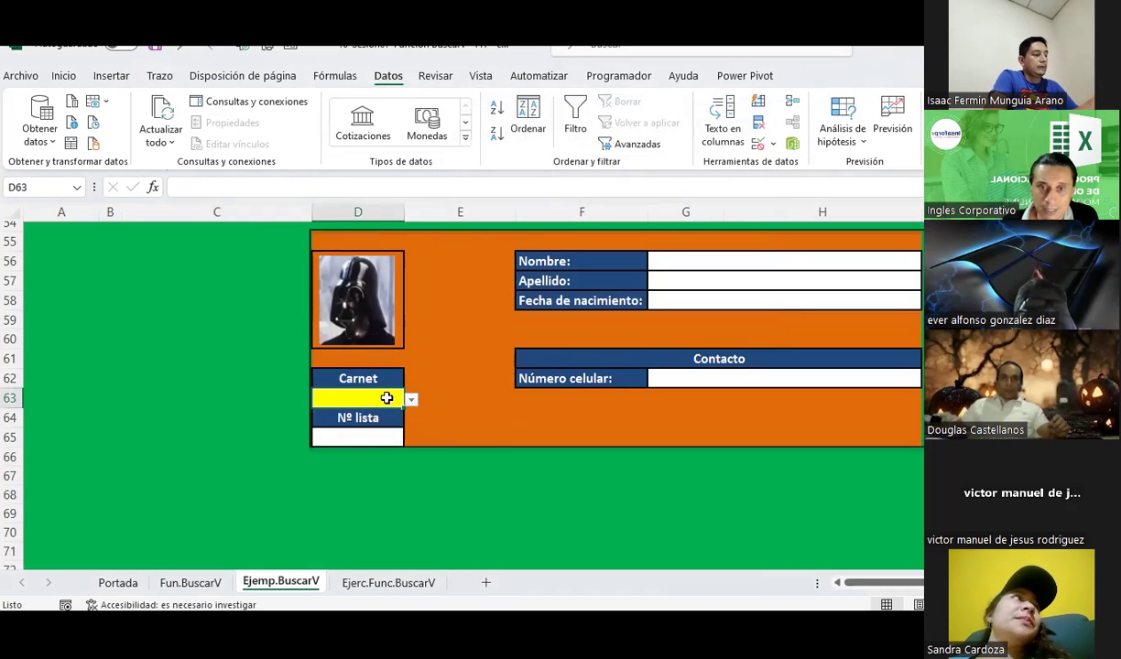
left_click(411, 399)
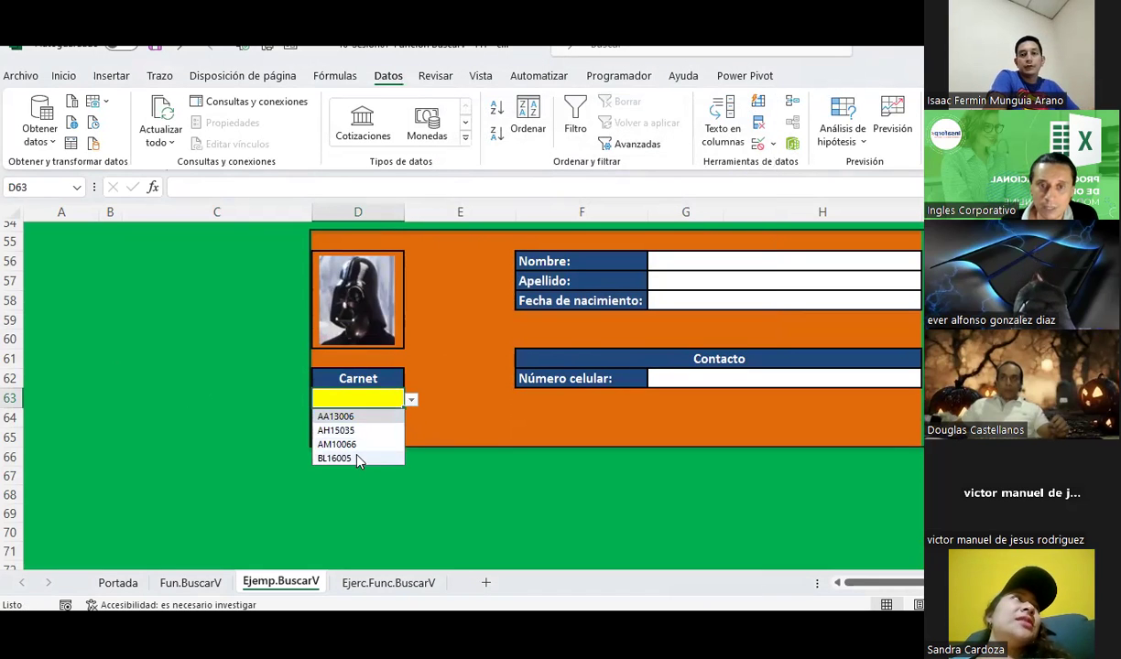
left_click(364, 399)
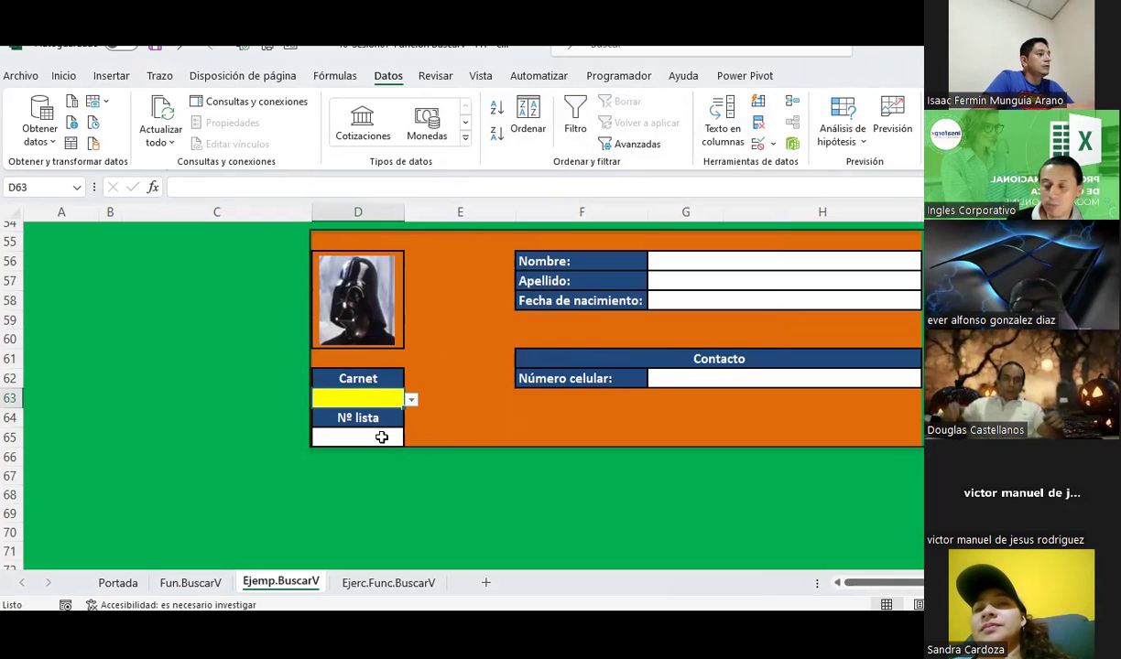
left_click(381, 438)
Step: Insert BUSCARV in D65 with the absolute lookup value $D$63
scroll(381, 438, "up", 3)
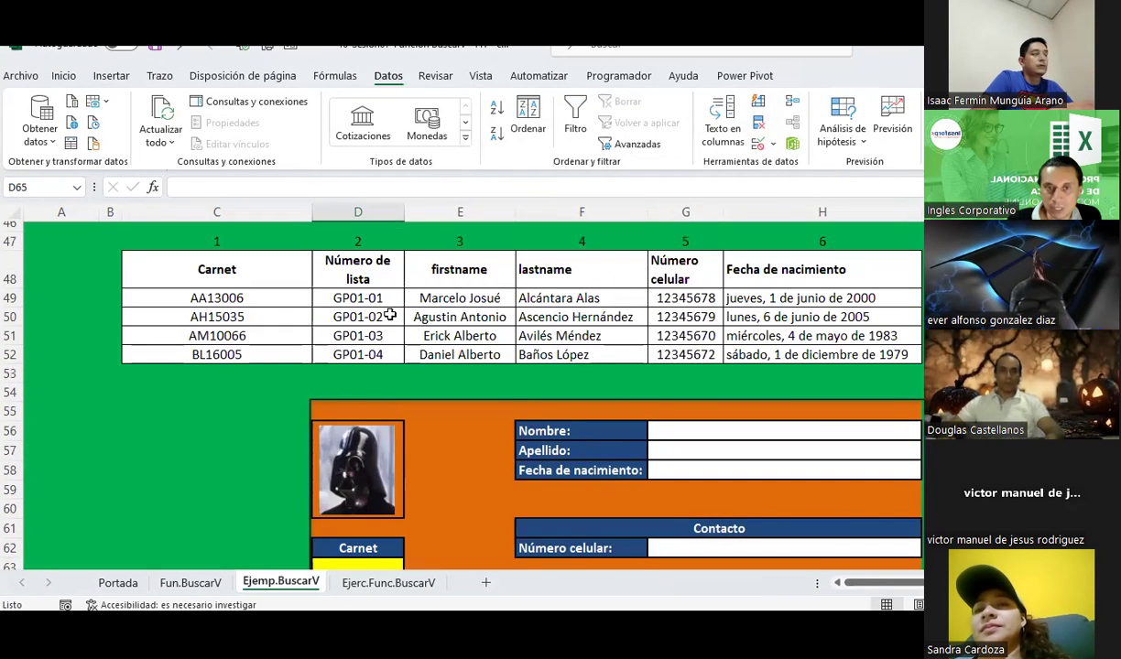
scroll(390, 314, "up", 1)
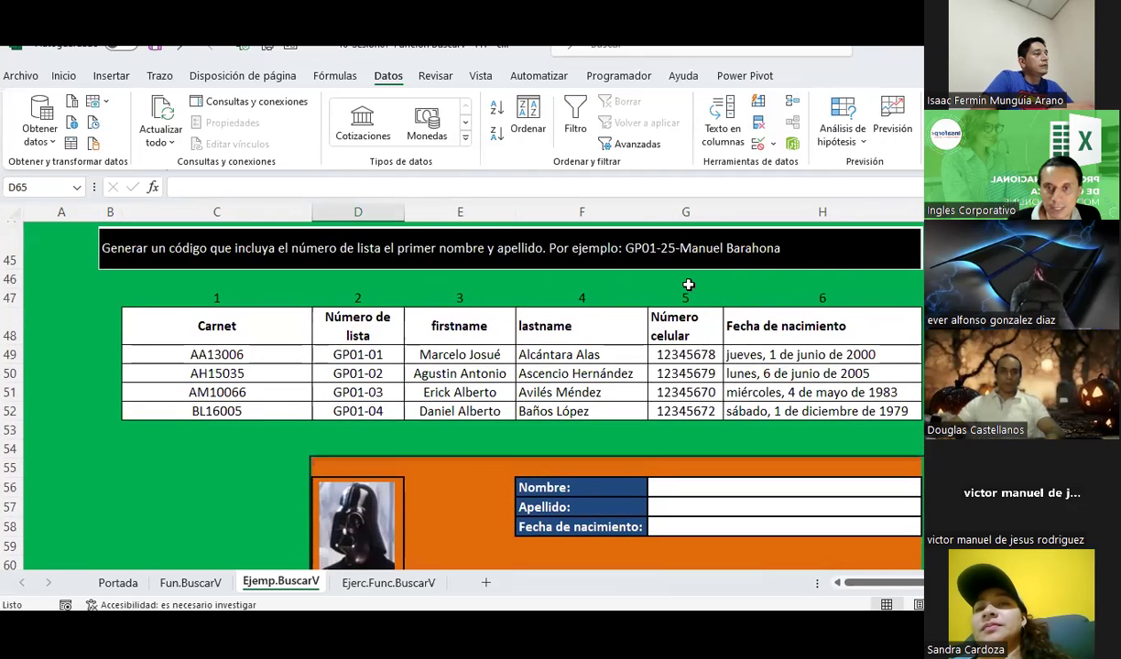
scroll(219, 328, "down", 1)
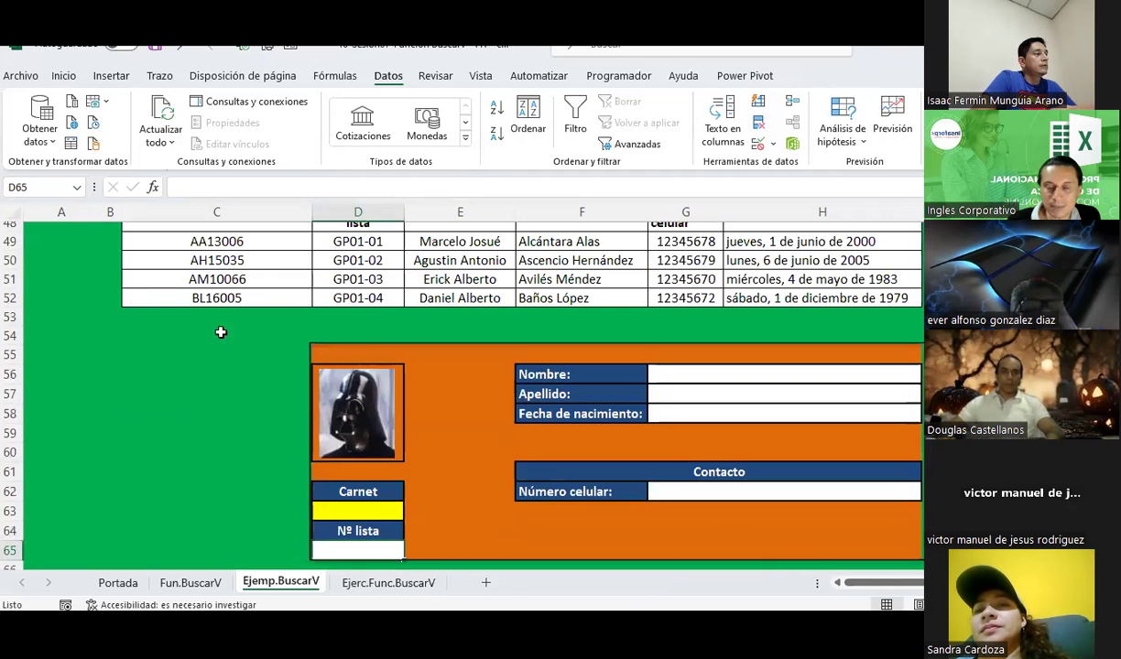
left_click(153, 187)
double_click(448, 196)
scroll(363, 366, "down", 2)
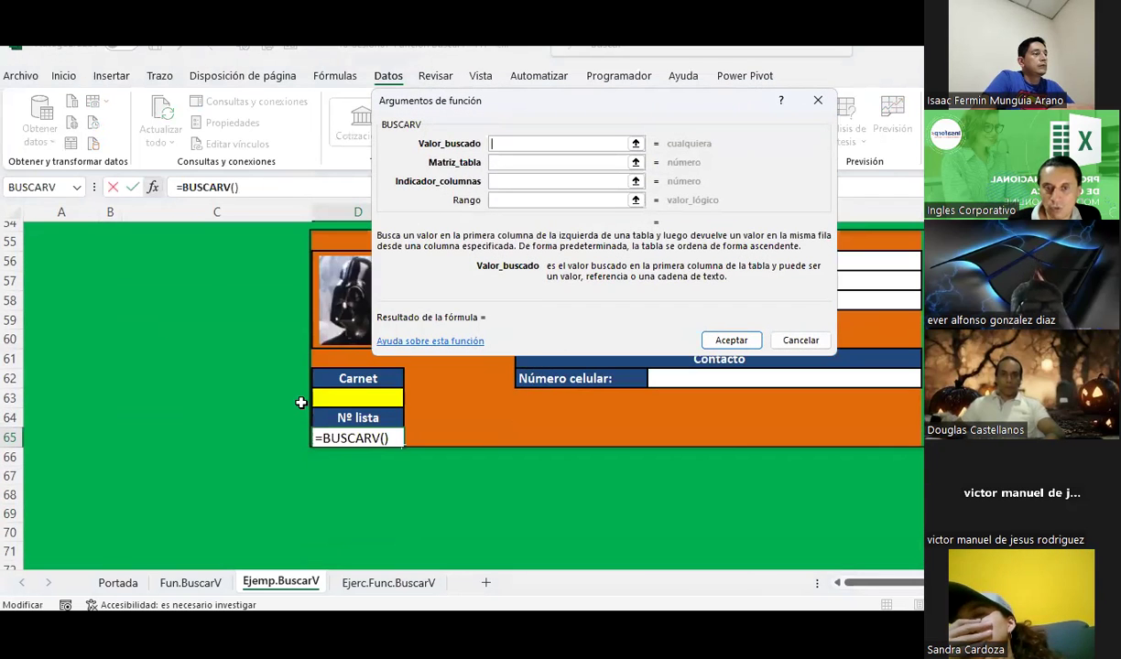
left_click(327, 396)
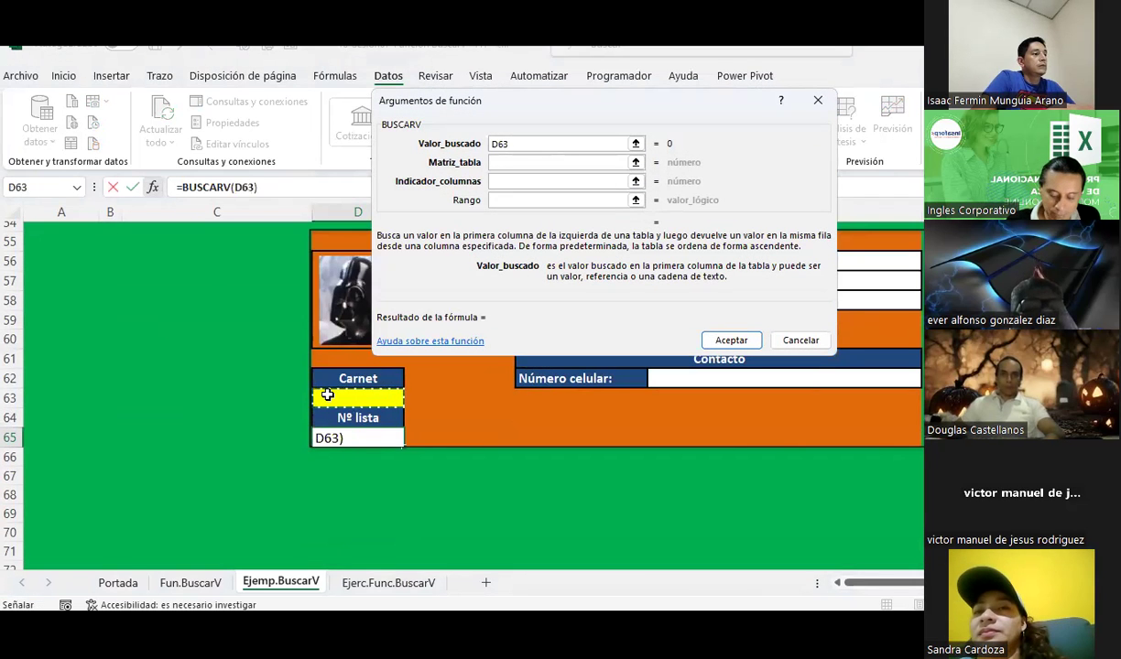
key("F4")
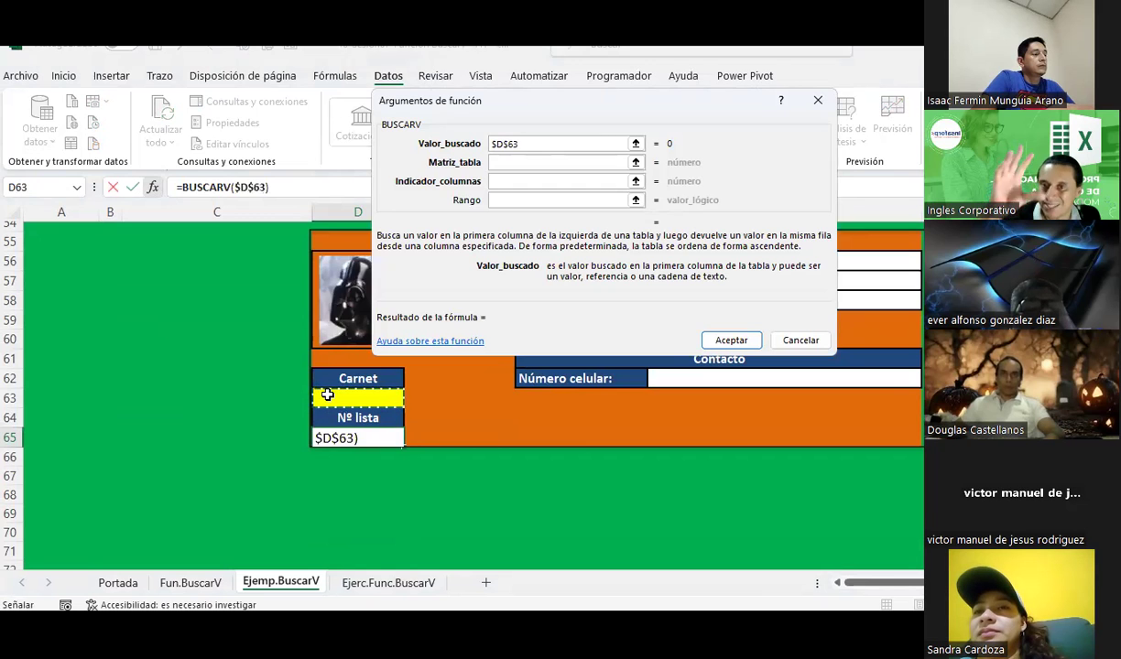
Step: Set the table to $C$48:$H$52 with column index 2 and confirm the formula
left_click(499, 162)
scroll(244, 321, "up", 2)
scroll(245, 322, "up", 2)
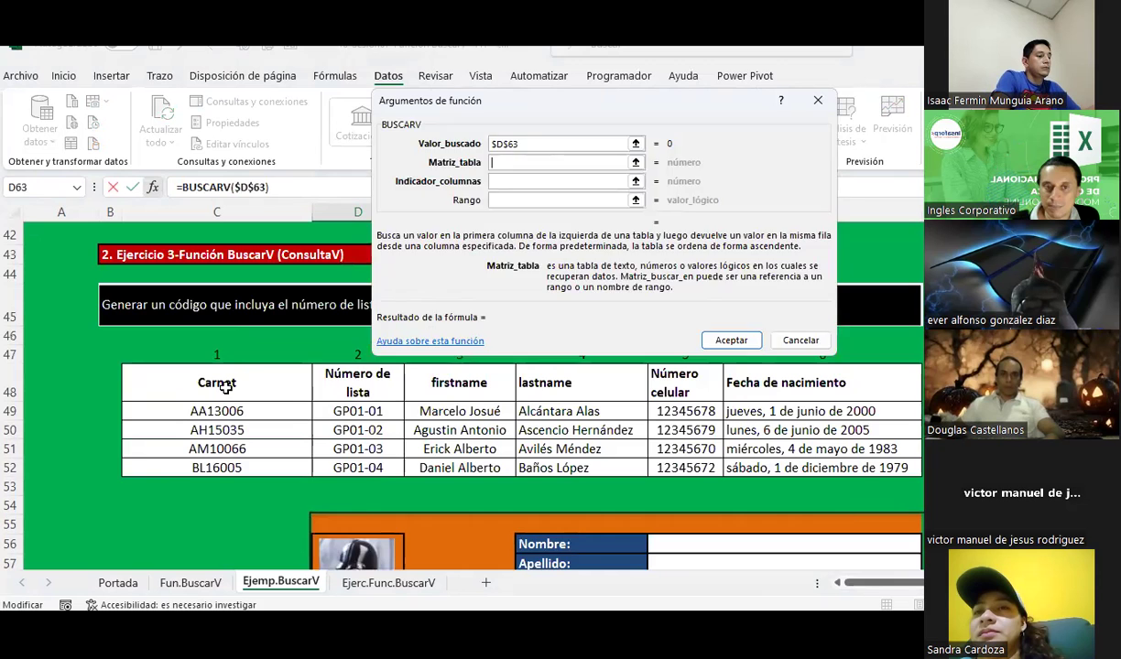
left_click_drag(225, 387, 834, 474)
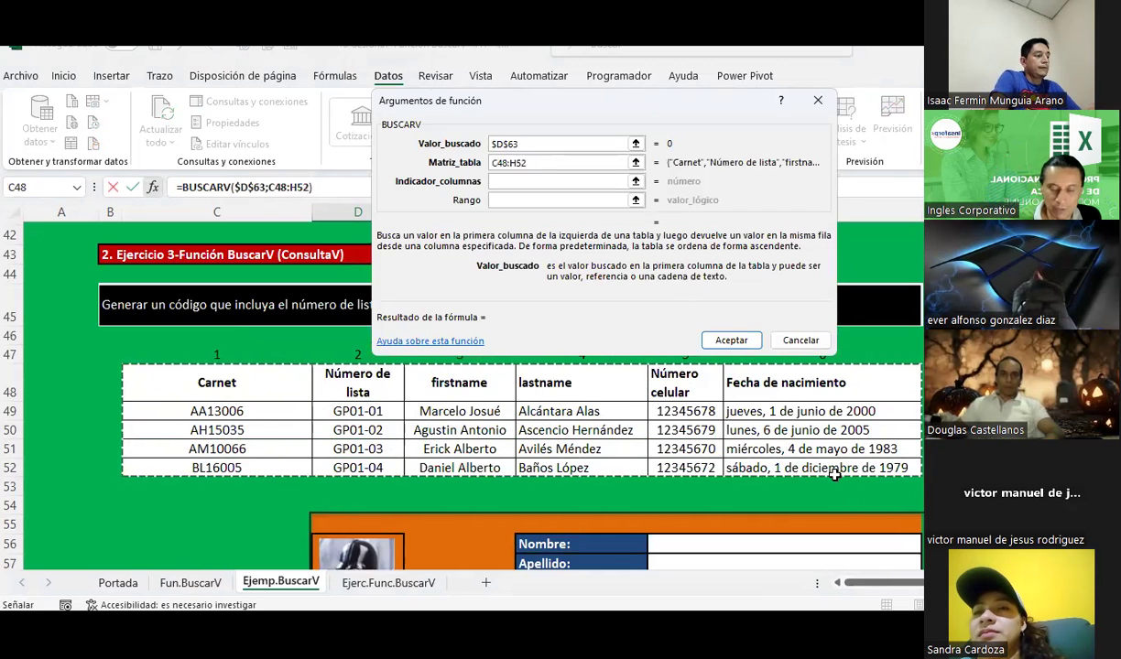
key("F4")
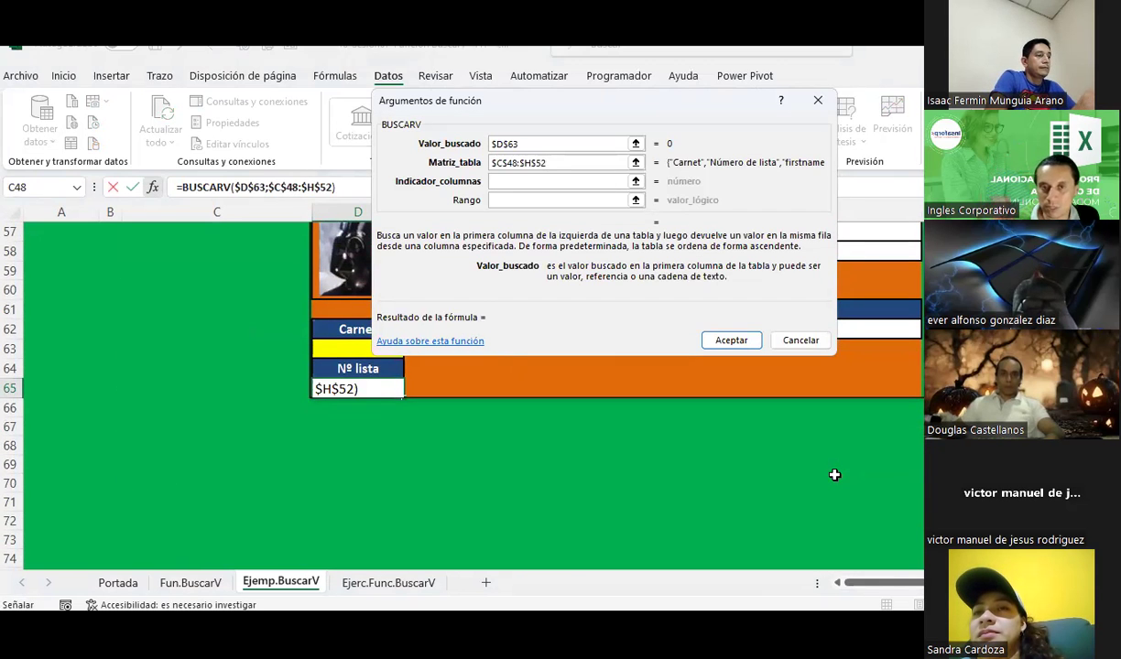
key("Tab")
scroll(314, 486, "up", 5)
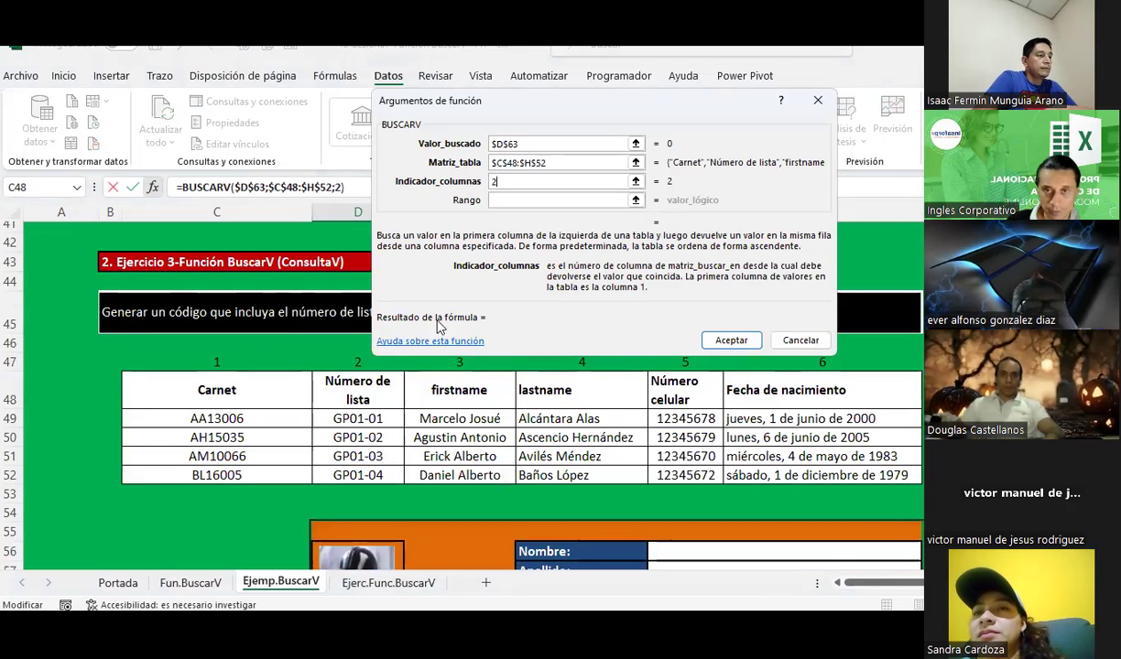
left_click(728, 340)
scroll(588, 417, "down", 1)
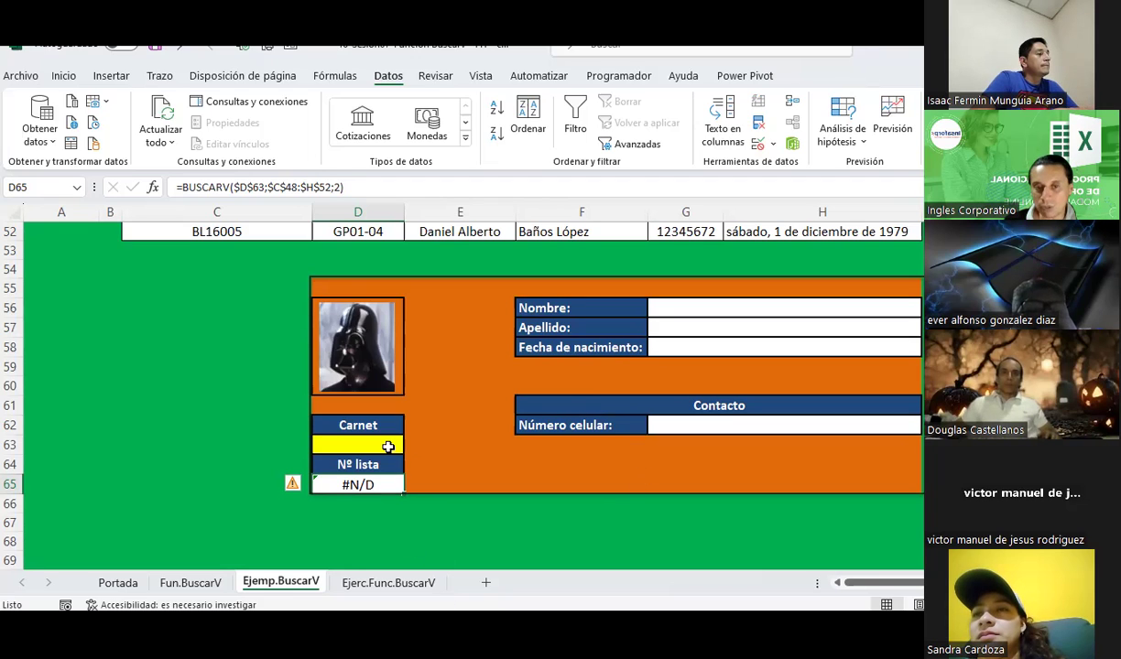
Step: Pick carnet AA13006 from D63's dropdown and check D65, which still shows #N/D
left_click(374, 449)
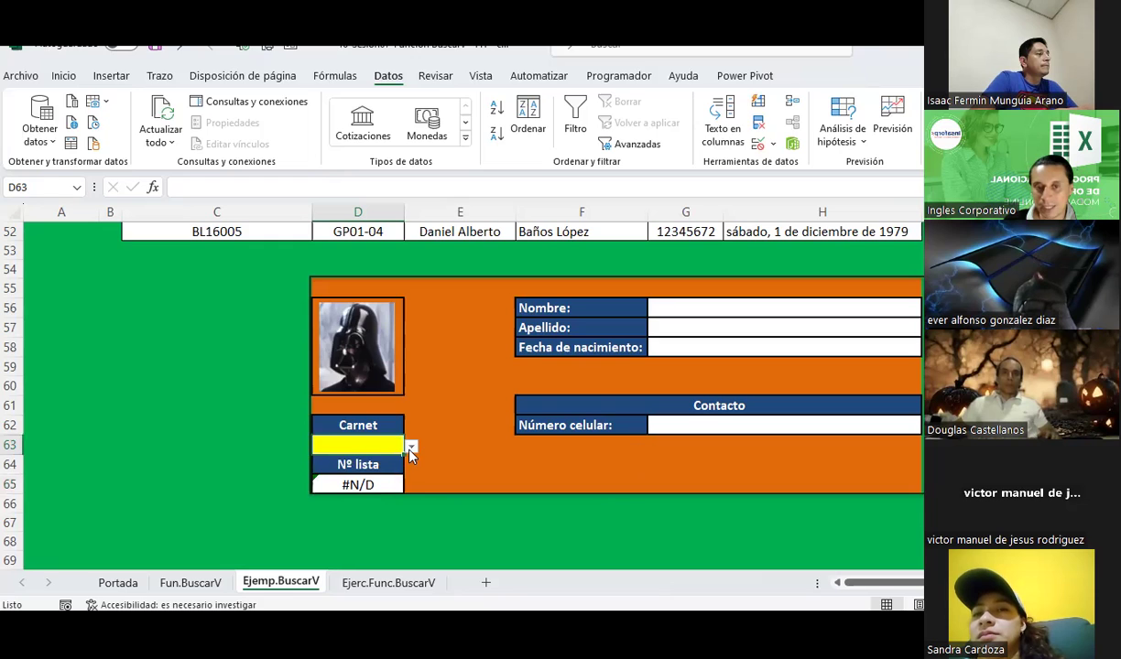
left_click(410, 448)
left_click(371, 458)
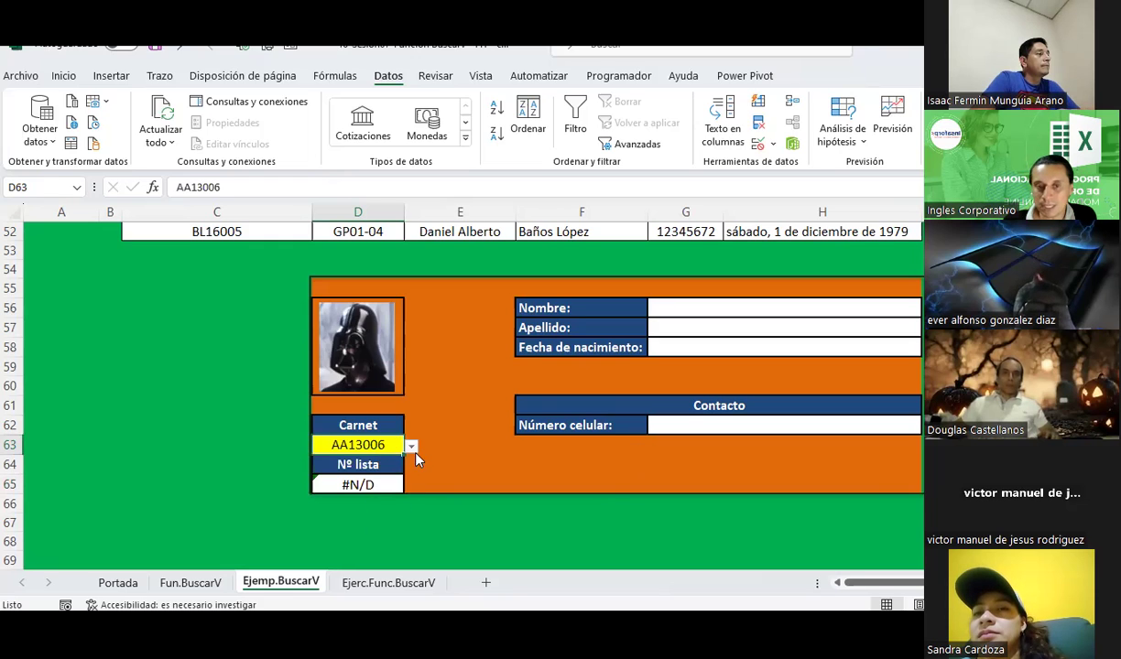
left_click(377, 478)
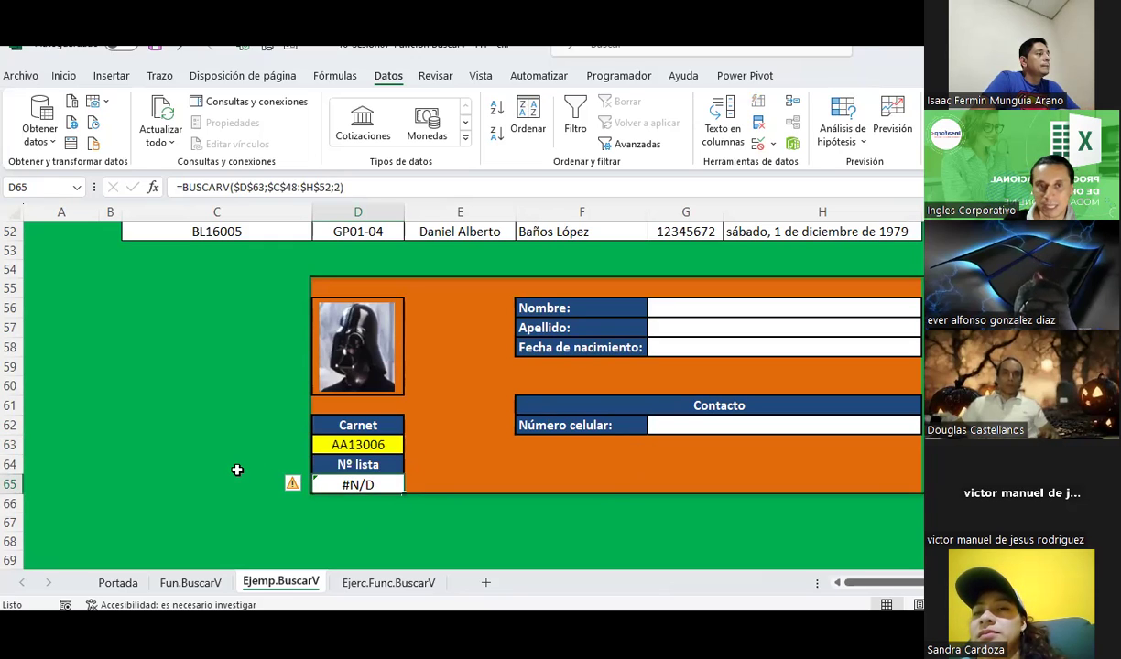
left_click(7, 441)
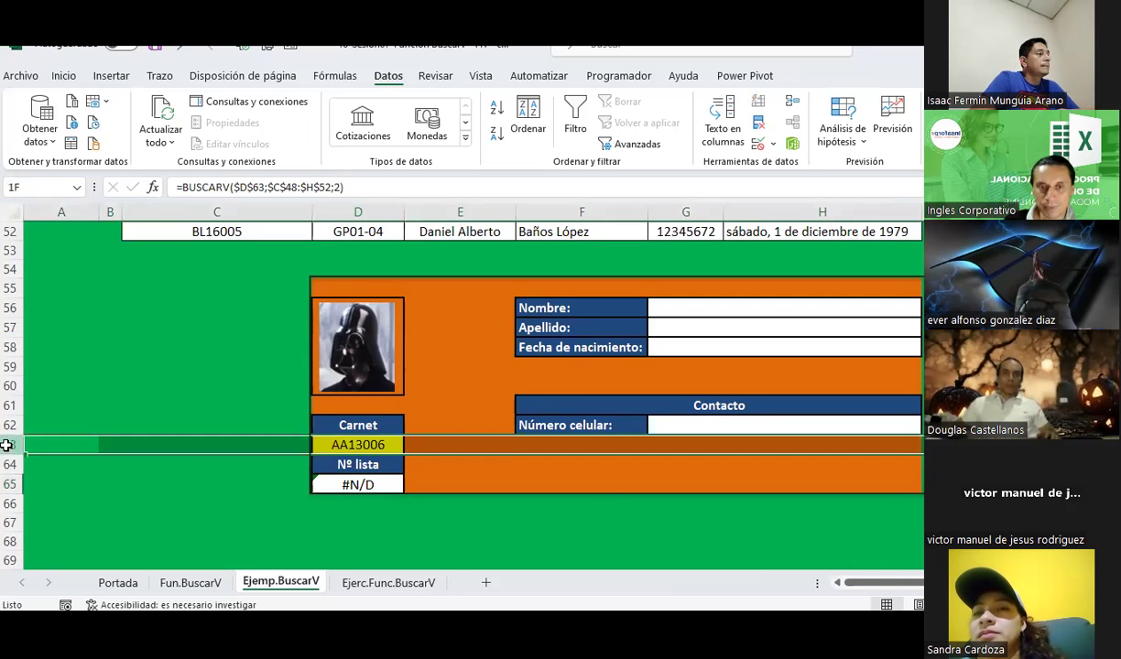
left_click(379, 481)
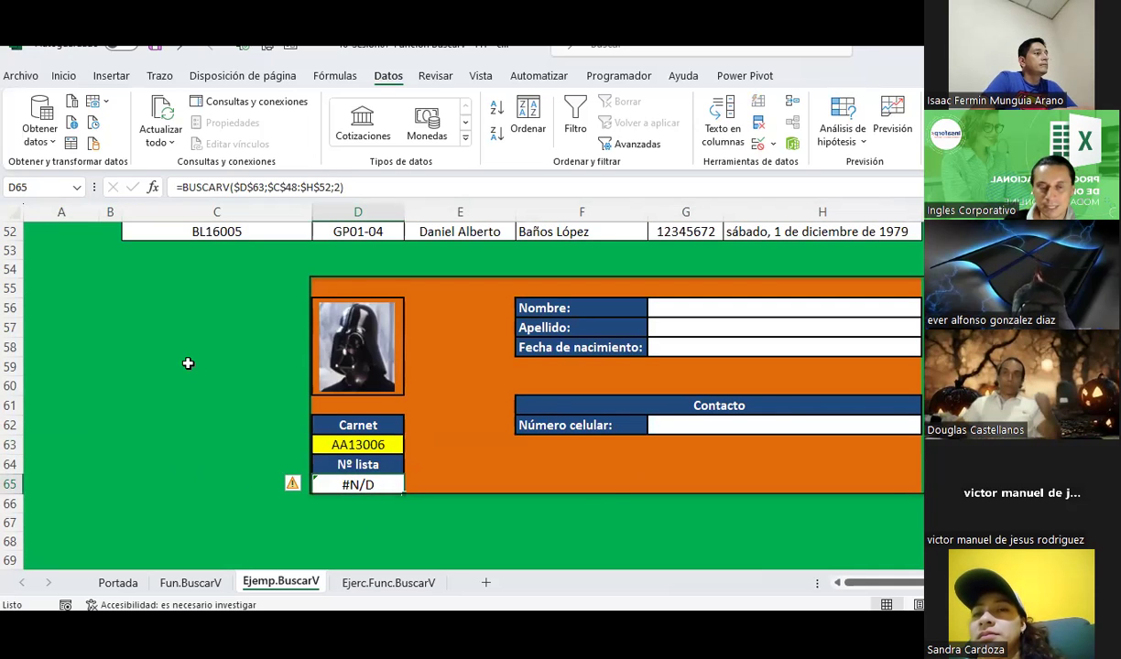
scroll(188, 345, "up", 2)
scroll(186, 345, "up", 2)
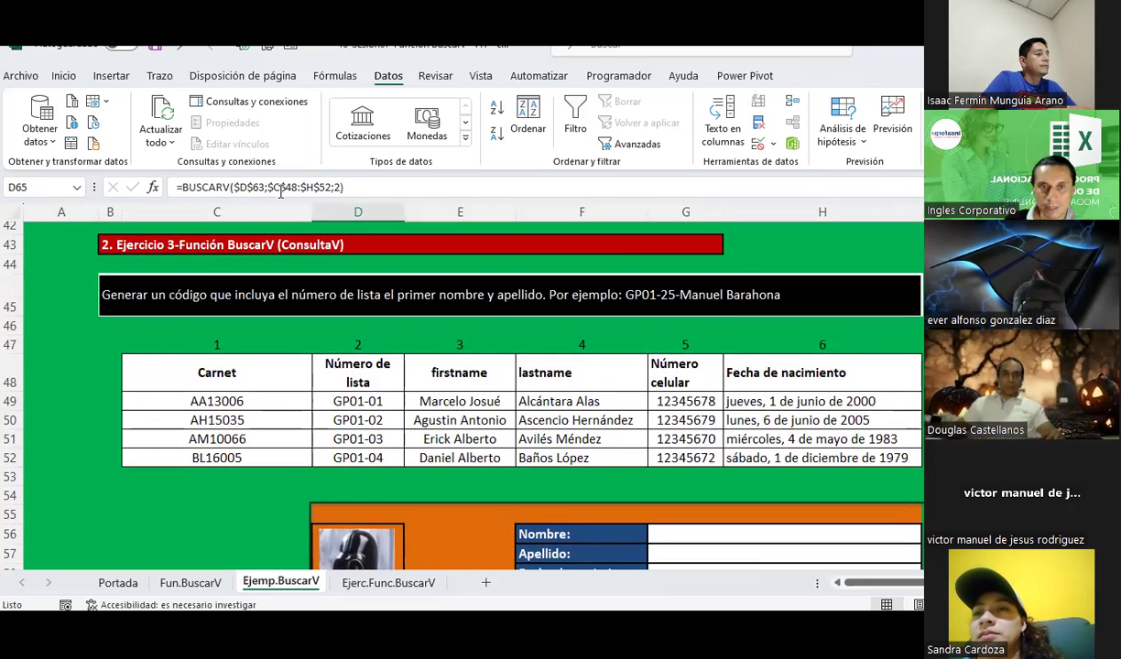
Step: Edit D65's formula so the lookup range starts at $C$49 instead of $C$48
left_click(295, 374)
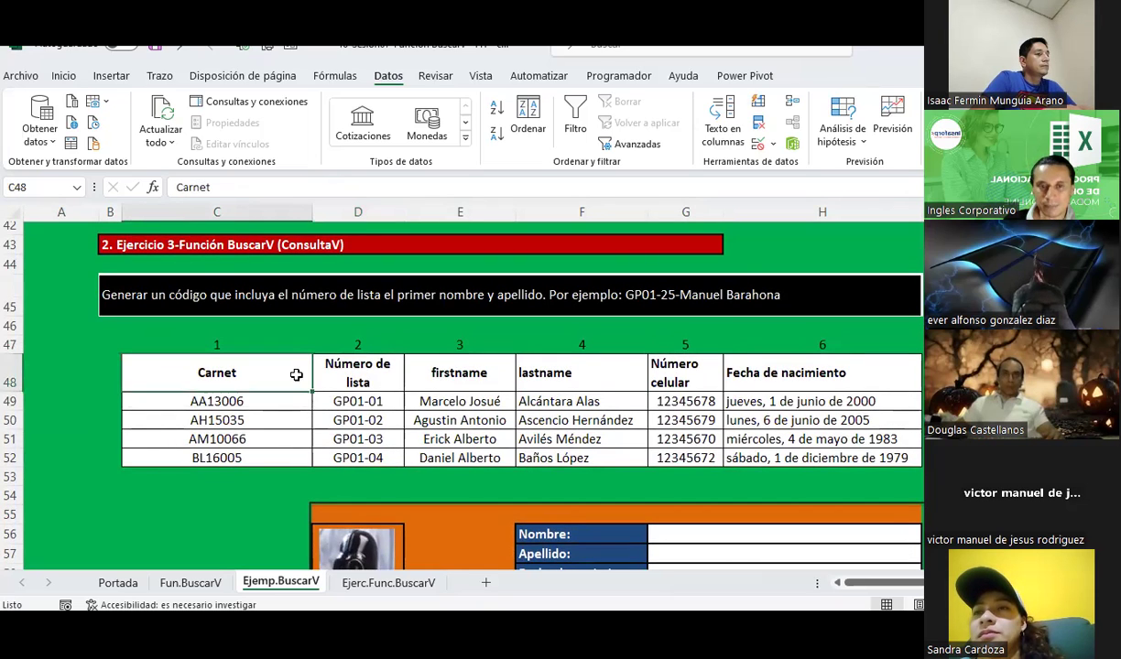
scroll(296, 374, "down", 4)
left_click(365, 426)
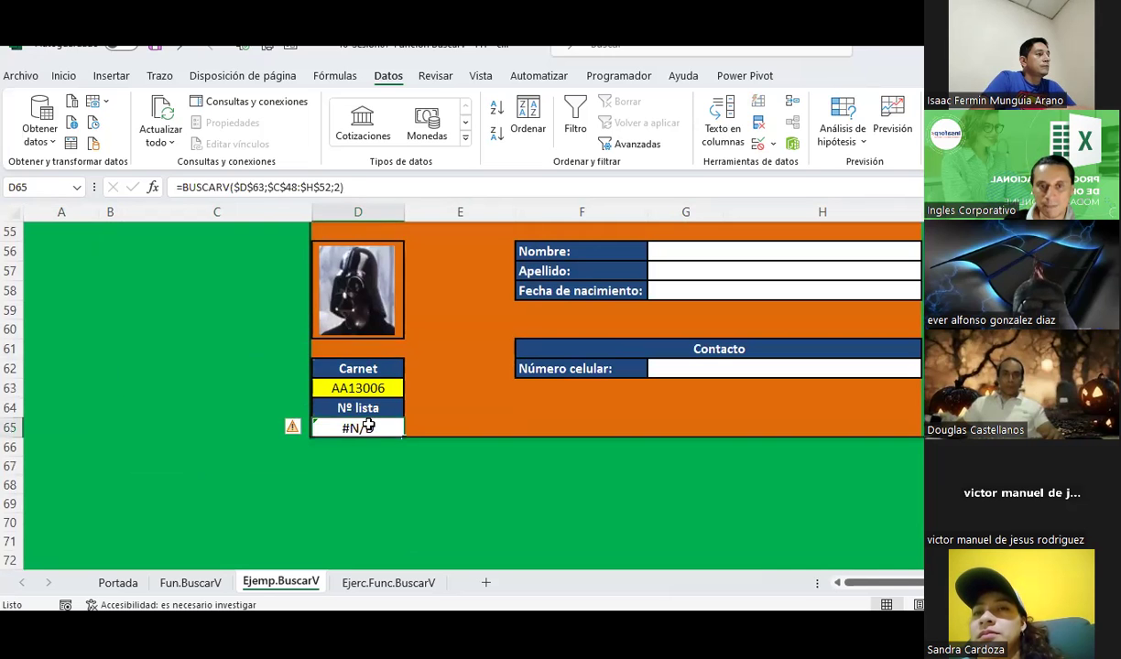
scroll(305, 320, "up", 3)
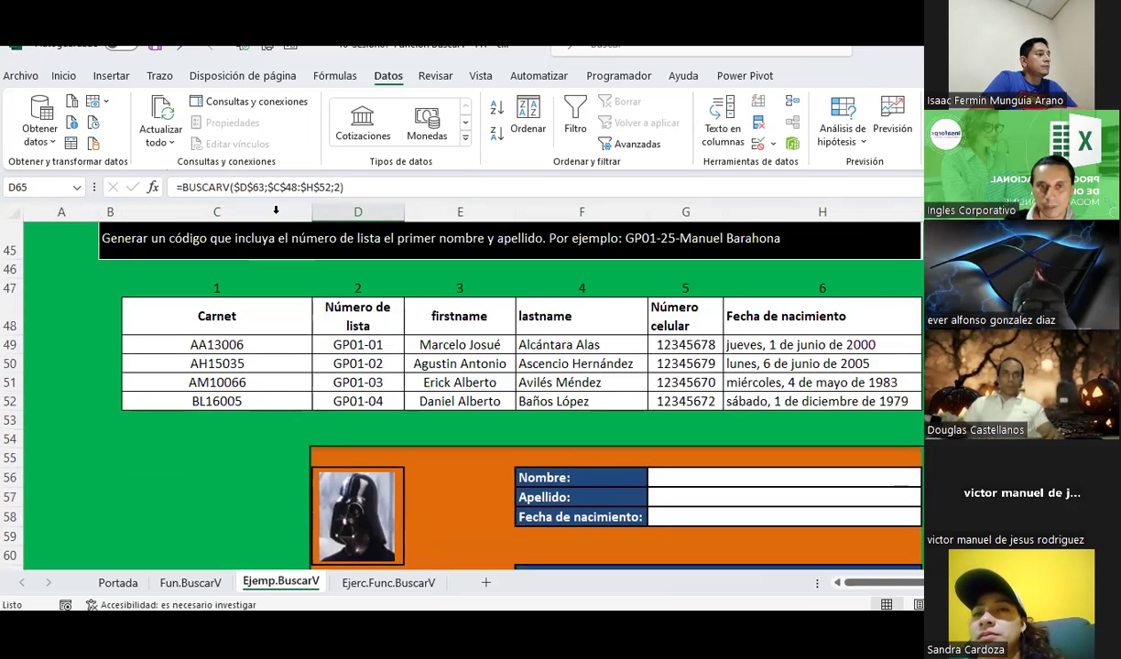
left_click(282, 186)
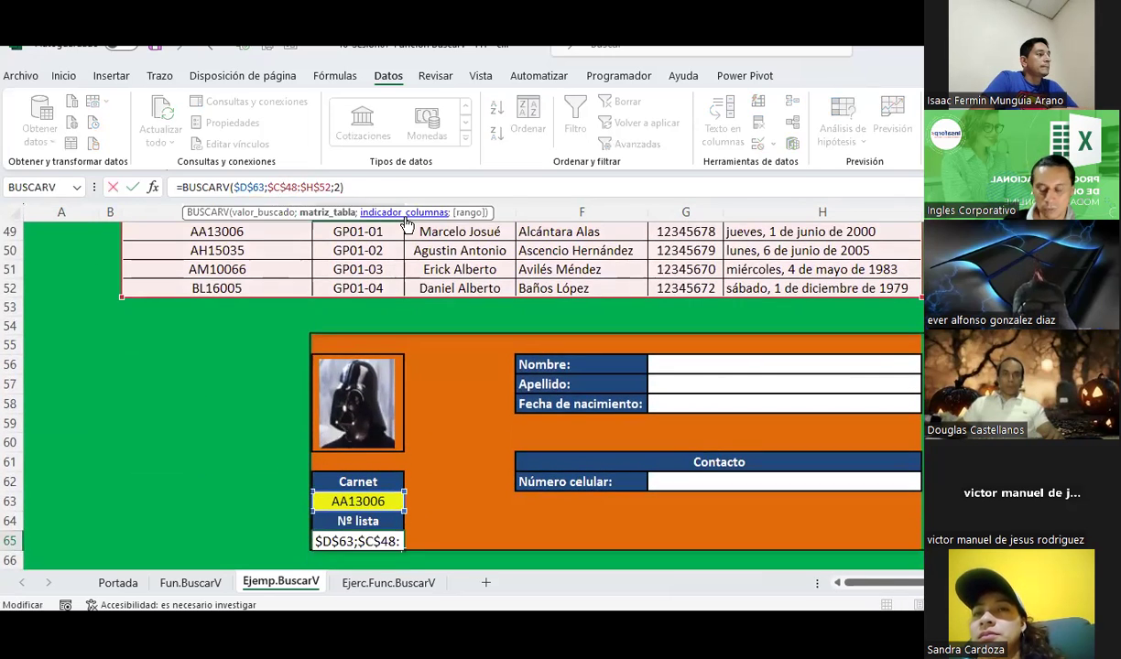
key("Right")
key("Right")
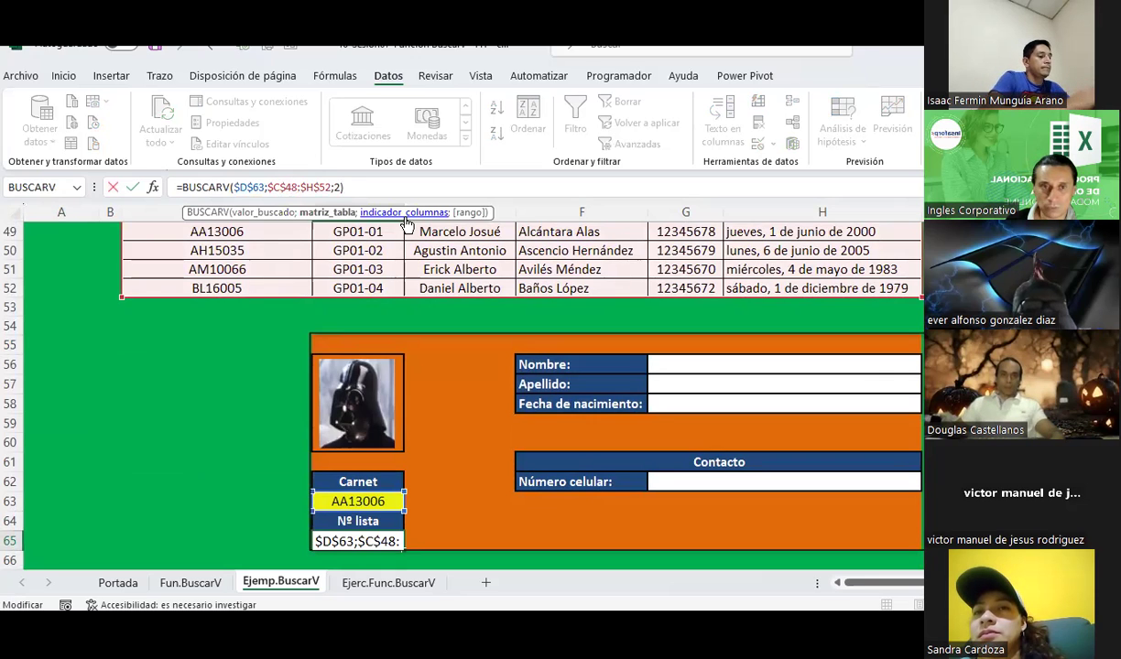
key("Delete")
type("9")
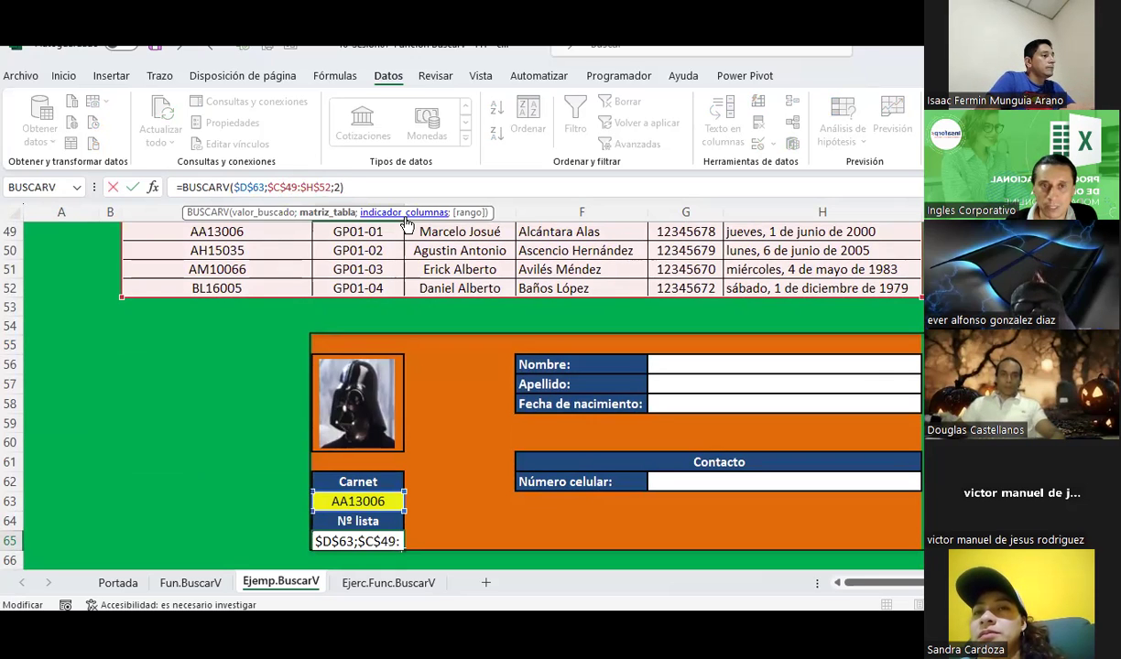
key("Return")
Step: Compare with the earlier product lookup formula in D31, then return to D65
scroll(275, 380, "up", 1)
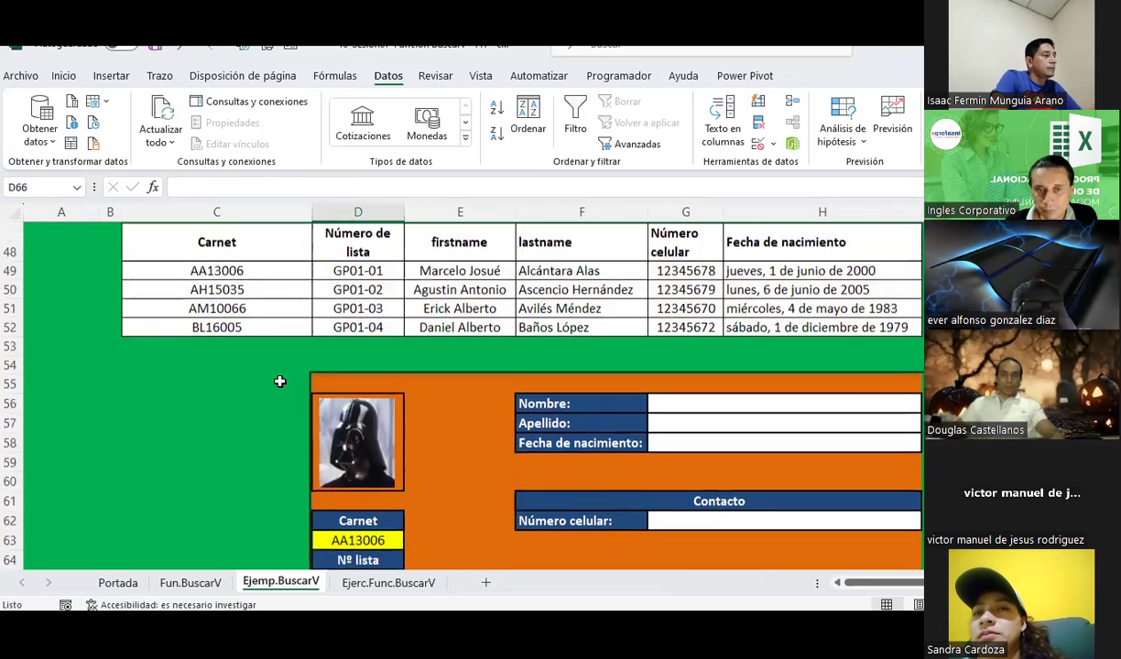
scroll(279, 382, "up", 1)
scroll(279, 382, "up", 6)
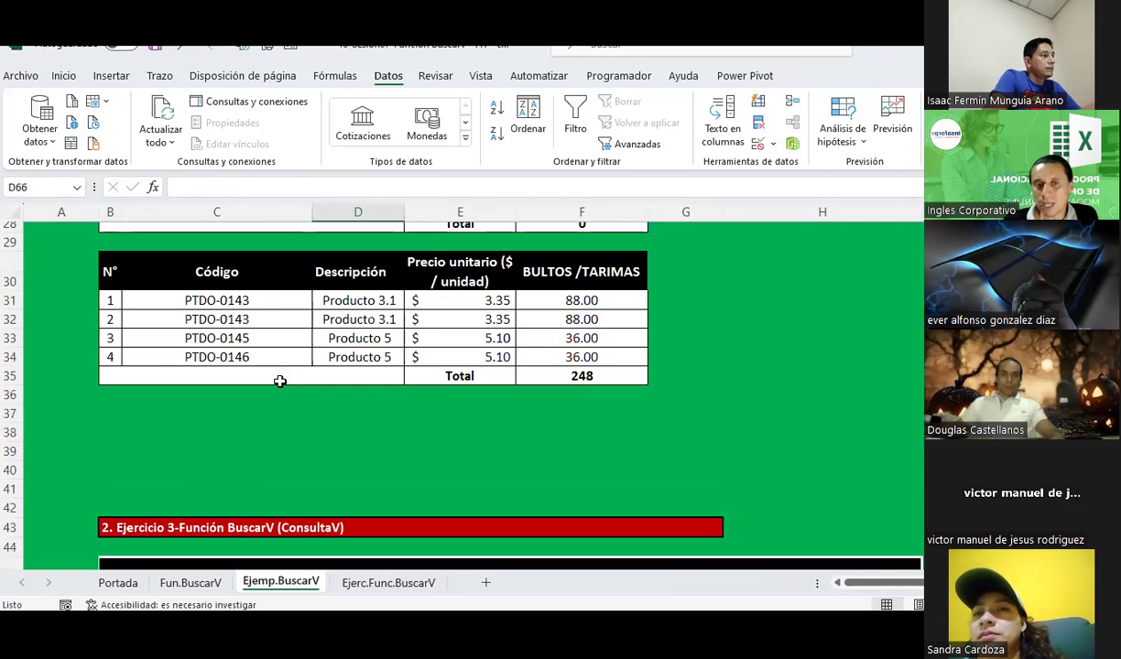
left_click(328, 301)
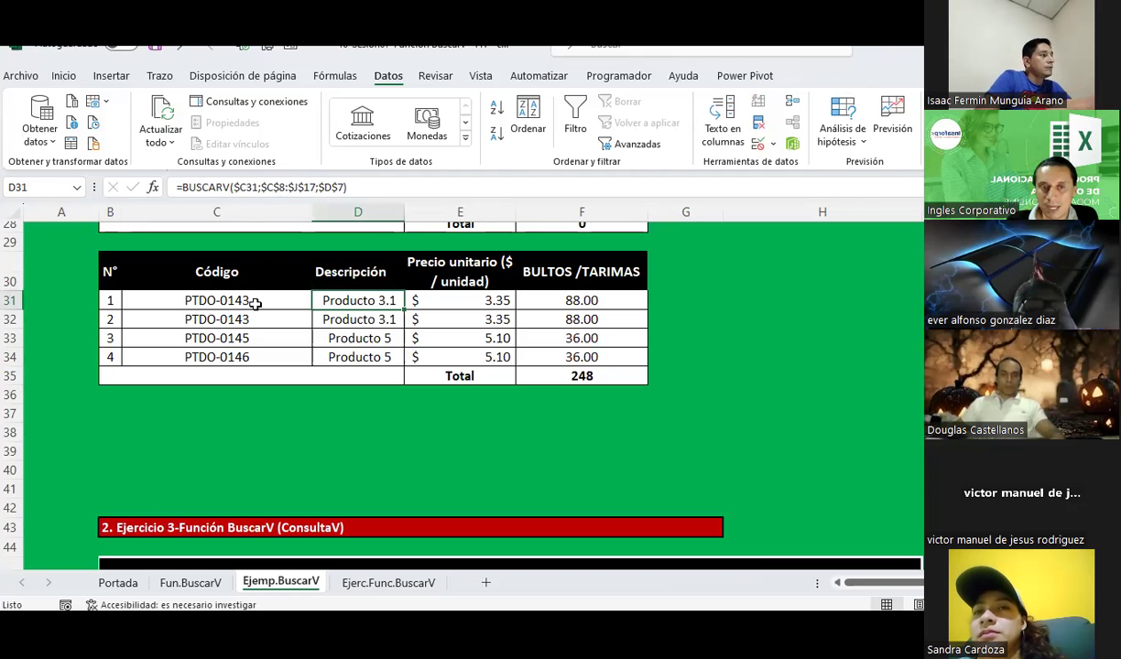
scroll(250, 301, "up", 8)
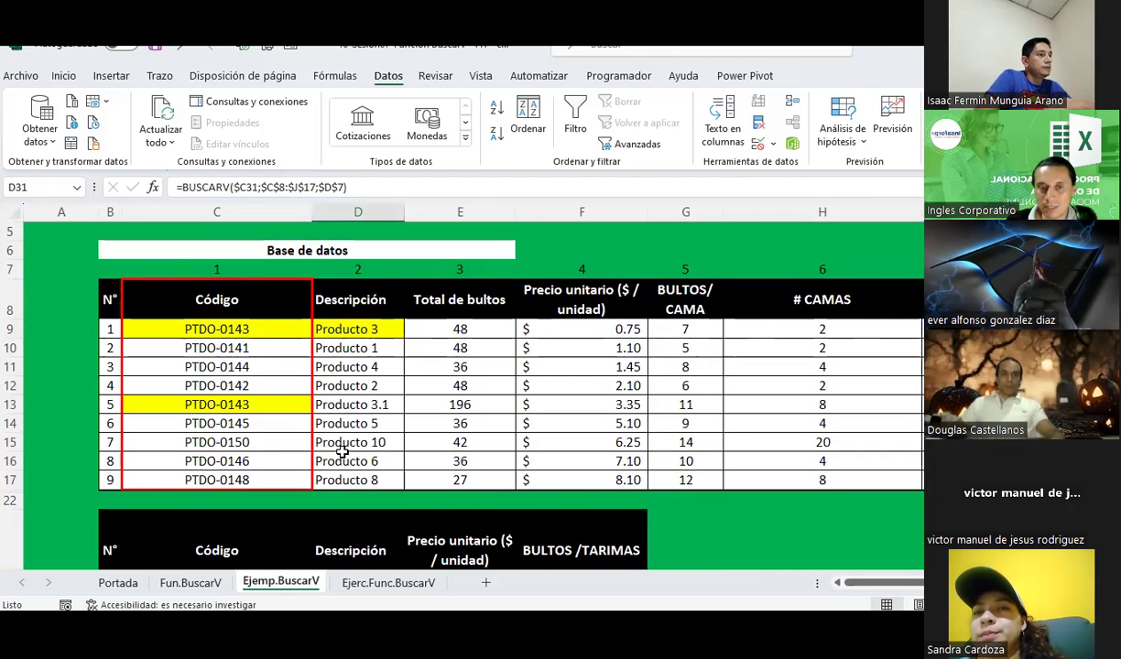
scroll(328, 432, "down", 10)
scroll(339, 449, "down", 4)
scroll(341, 455, "up", 2)
scroll(342, 455, "down", 3)
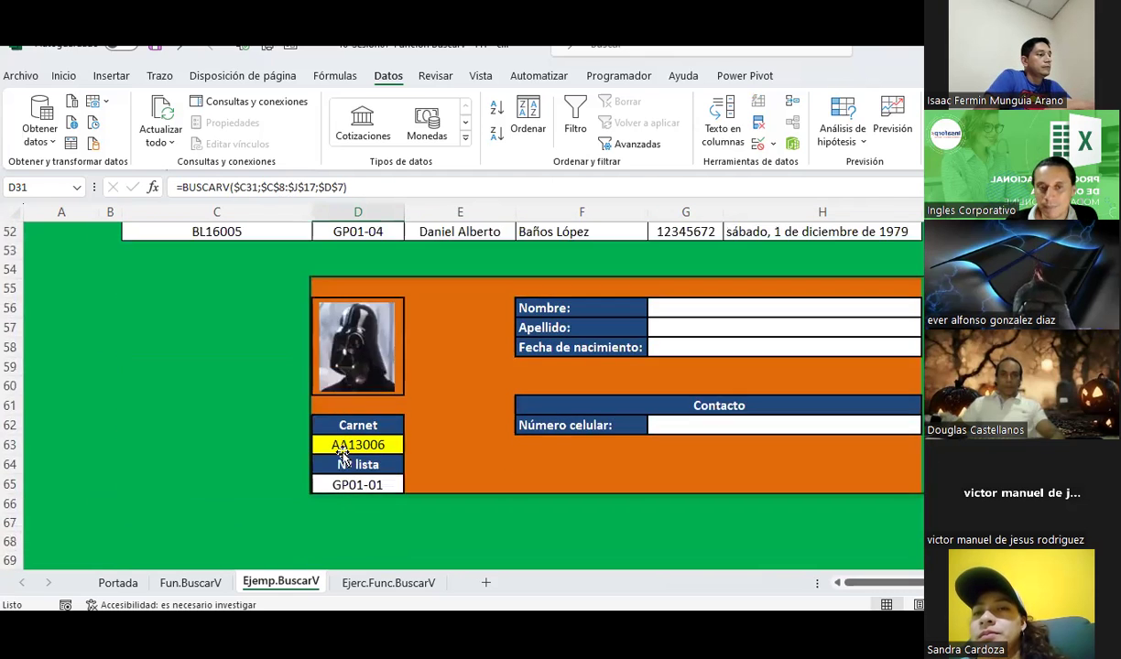
scroll(342, 455, "up", 2)
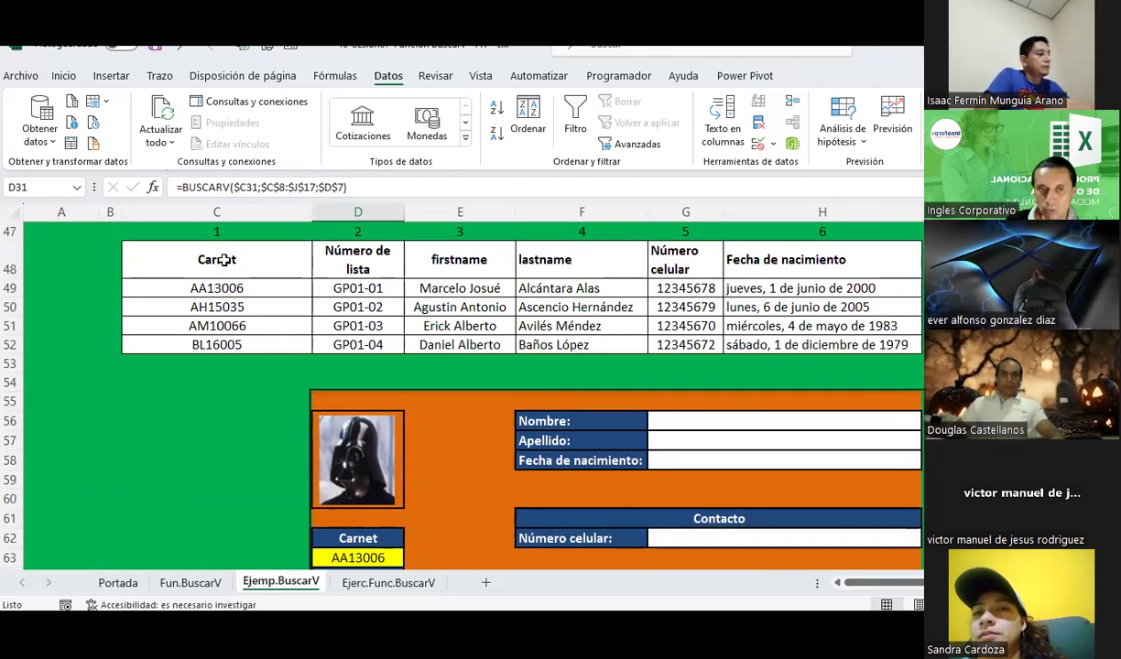
scroll(297, 394, "down", 2)
left_click(359, 485)
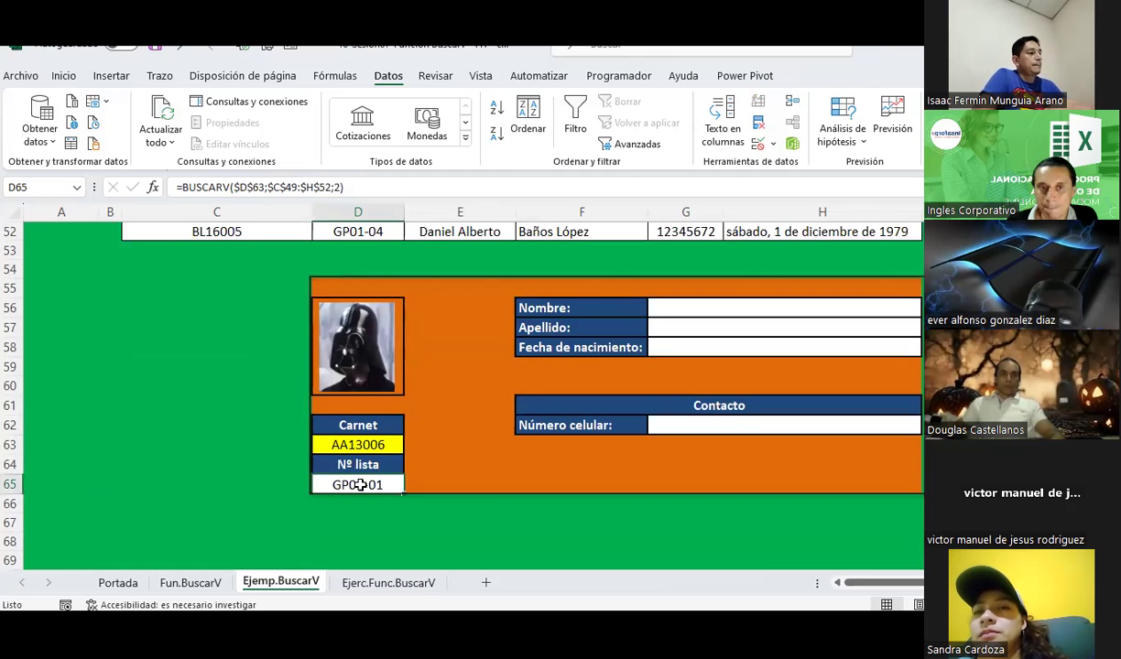
scroll(331, 423, "up", 2)
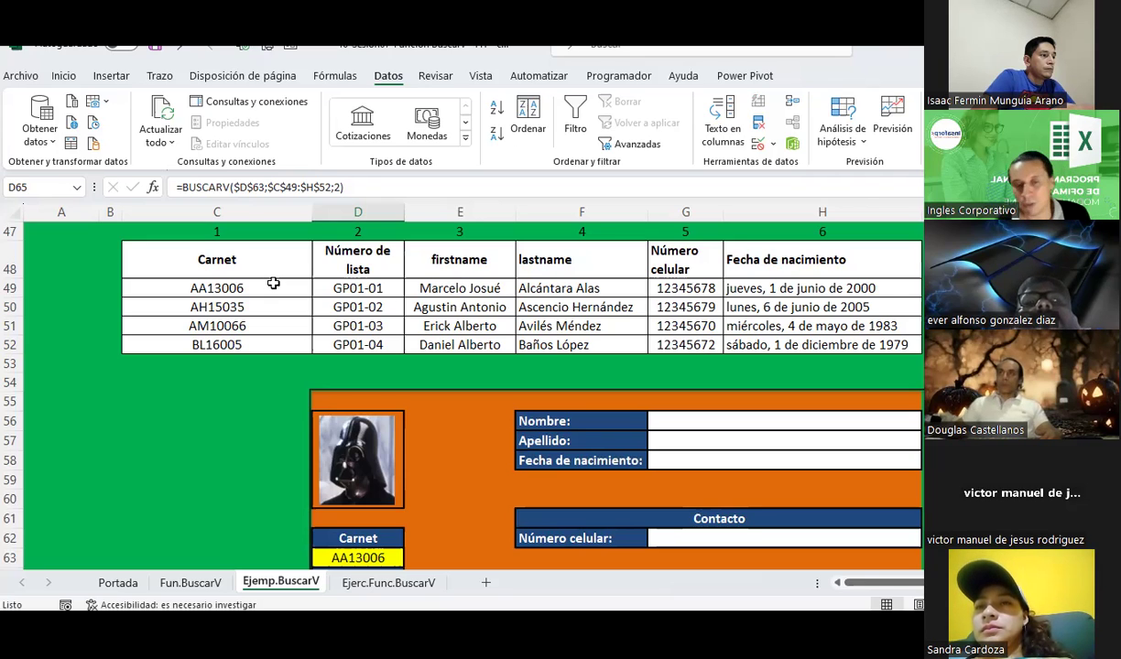
scroll(273, 445, "down", 3)
left_click(394, 385)
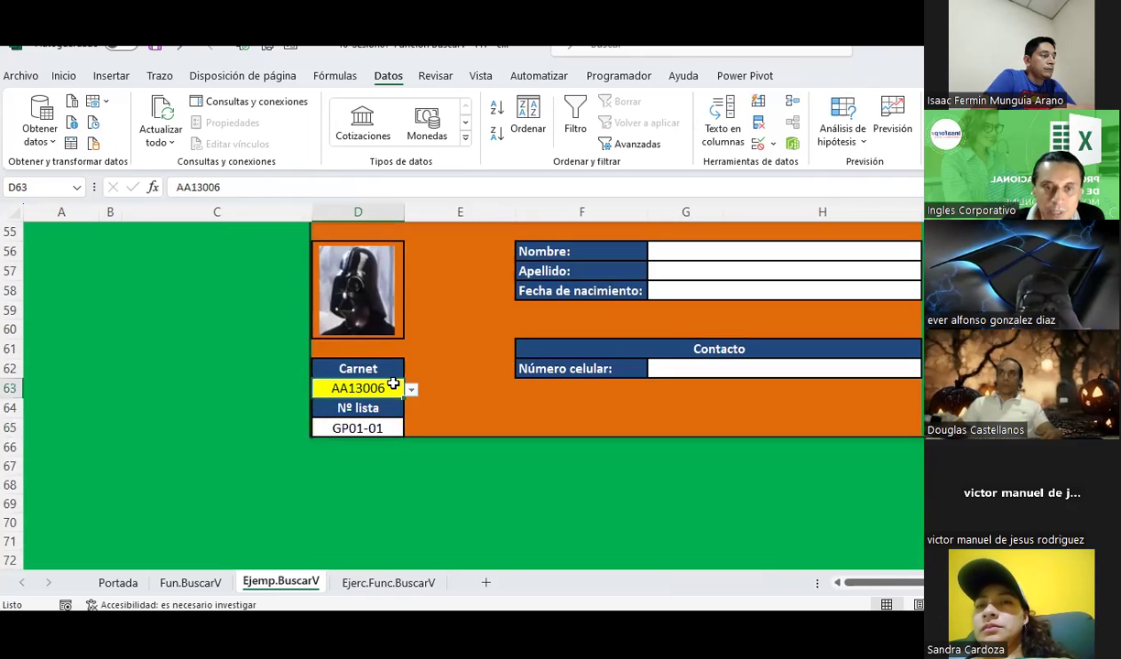
key("Delete")
left_click(408, 502)
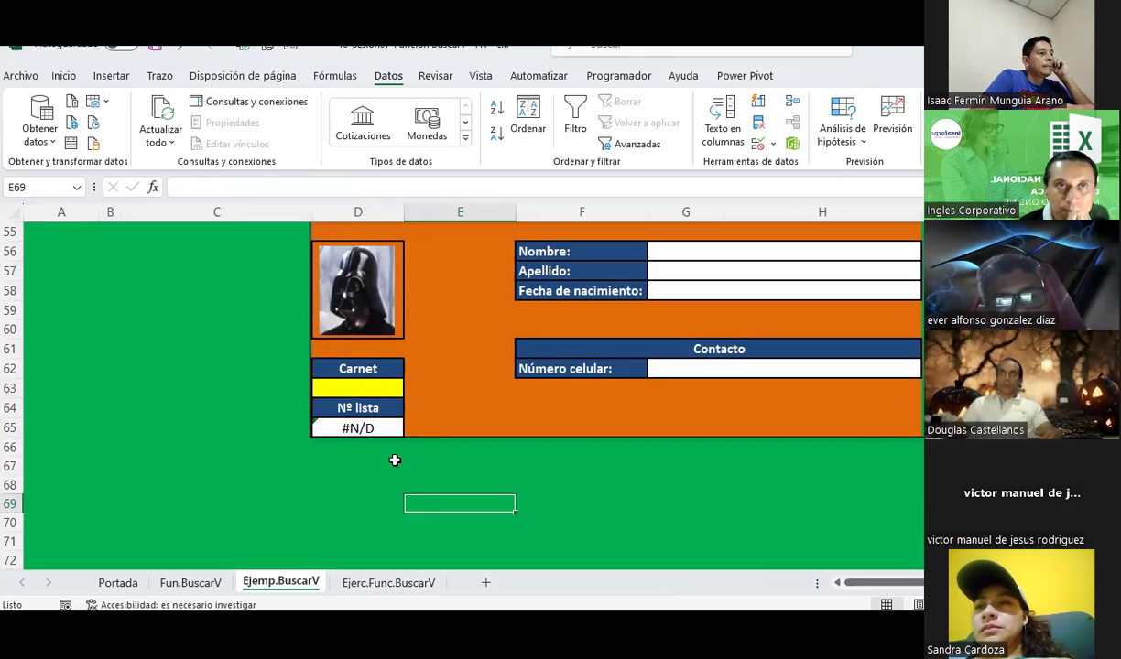
type("0")
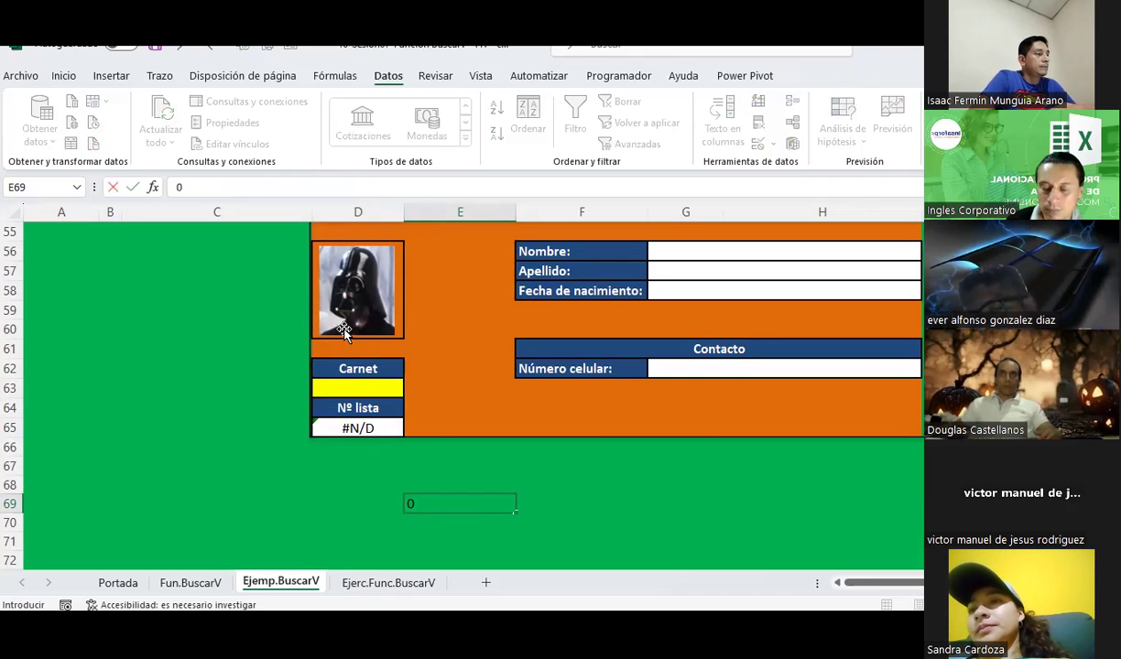
left_click(366, 388)
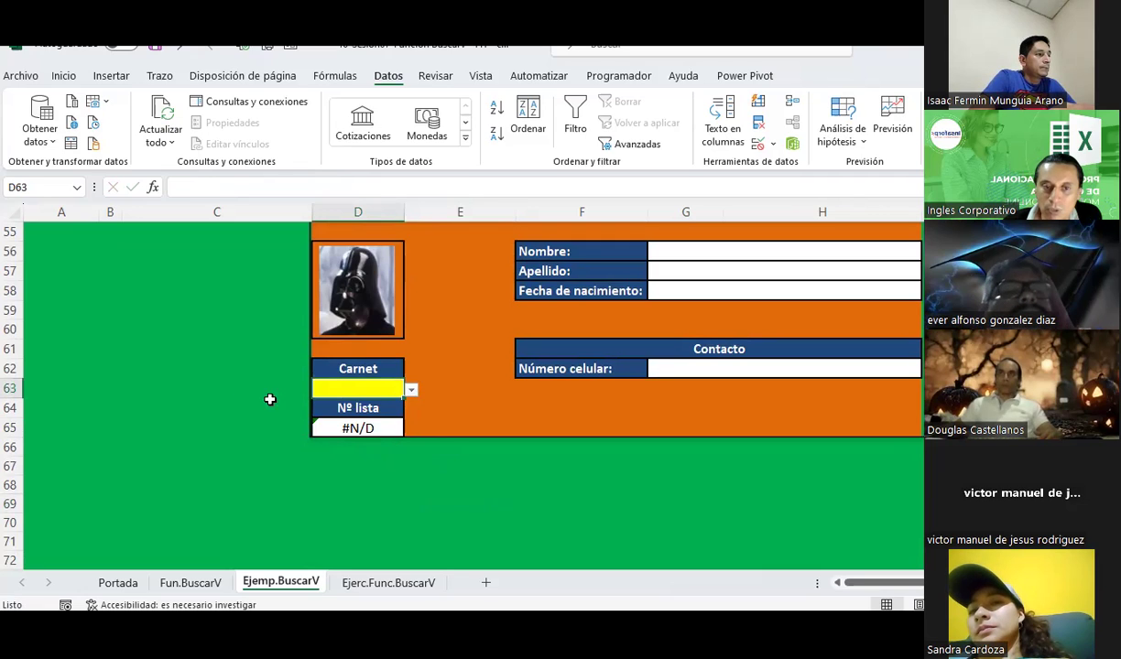
left_click(135, 382)
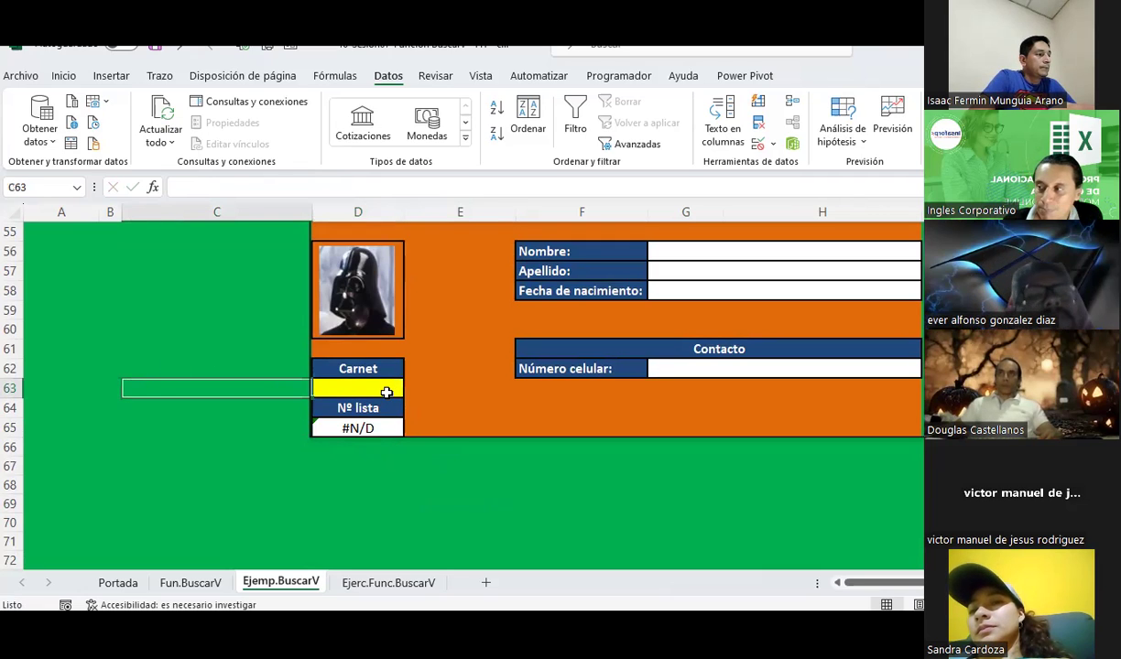
left_click(386, 391)
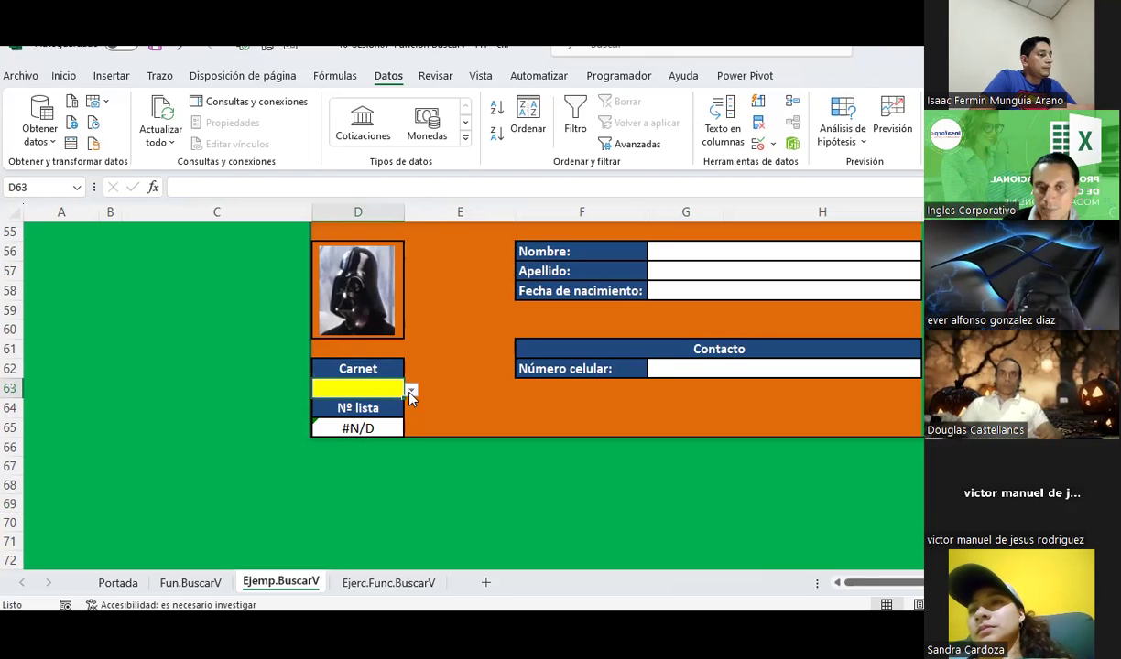
left_click(410, 392)
left_click(367, 407)
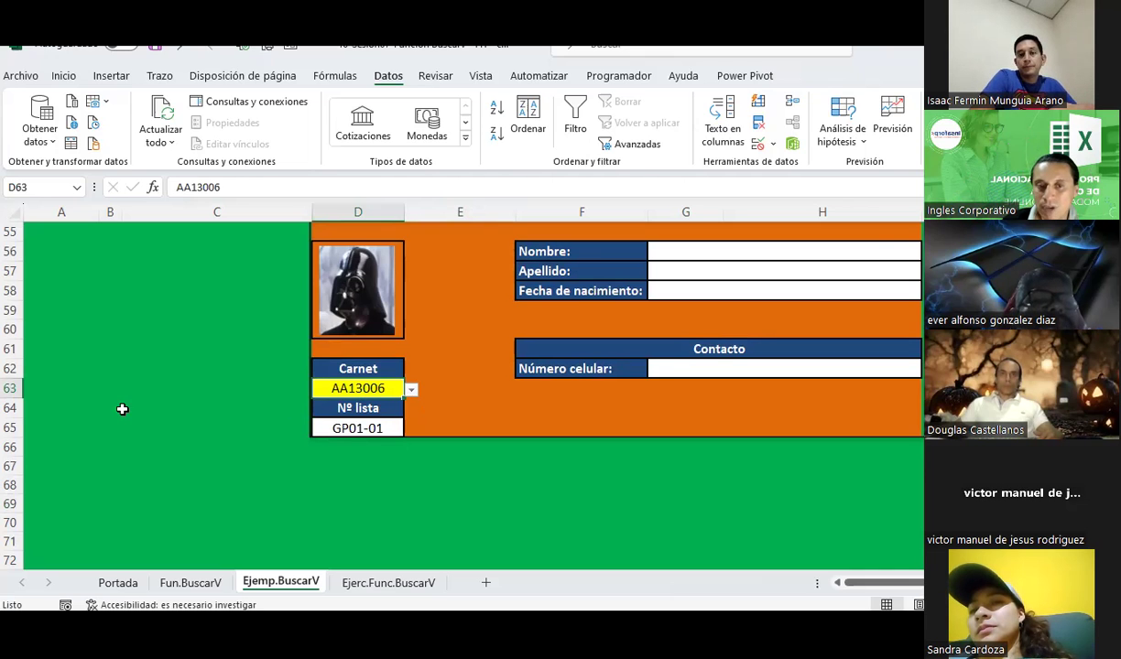
scroll(121, 410, "up", 4)
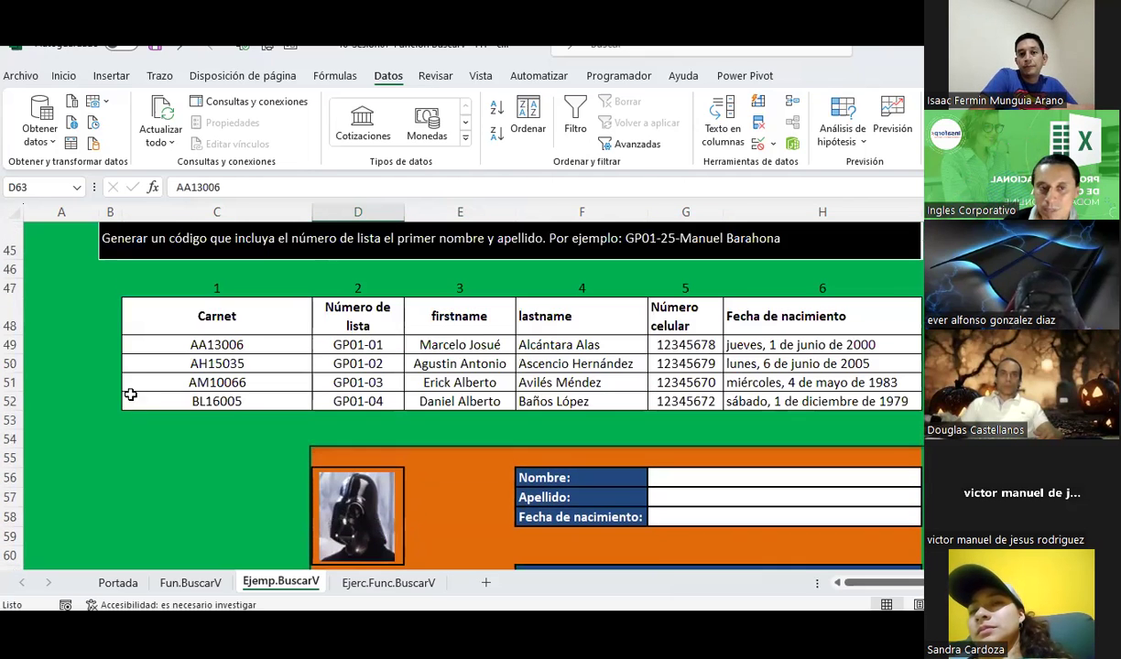
double_click(249, 343)
left_click_drag(249, 344, 238, 344)
type("7")
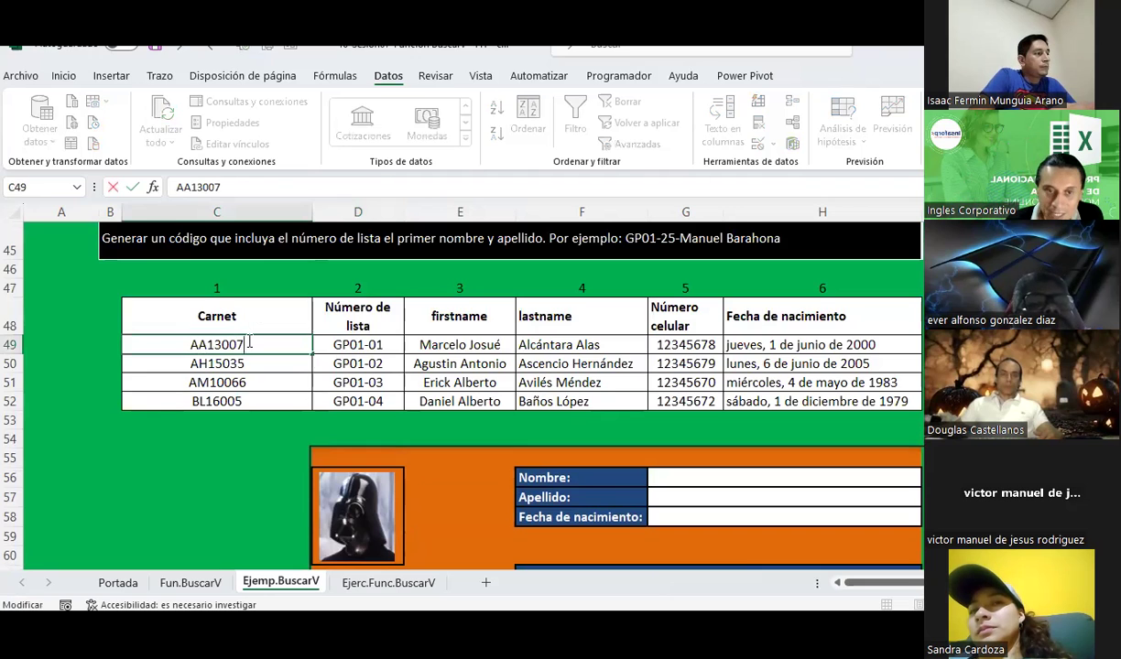
key("Return")
scroll(247, 339, "down", 1)
scroll(247, 340, "down", 4)
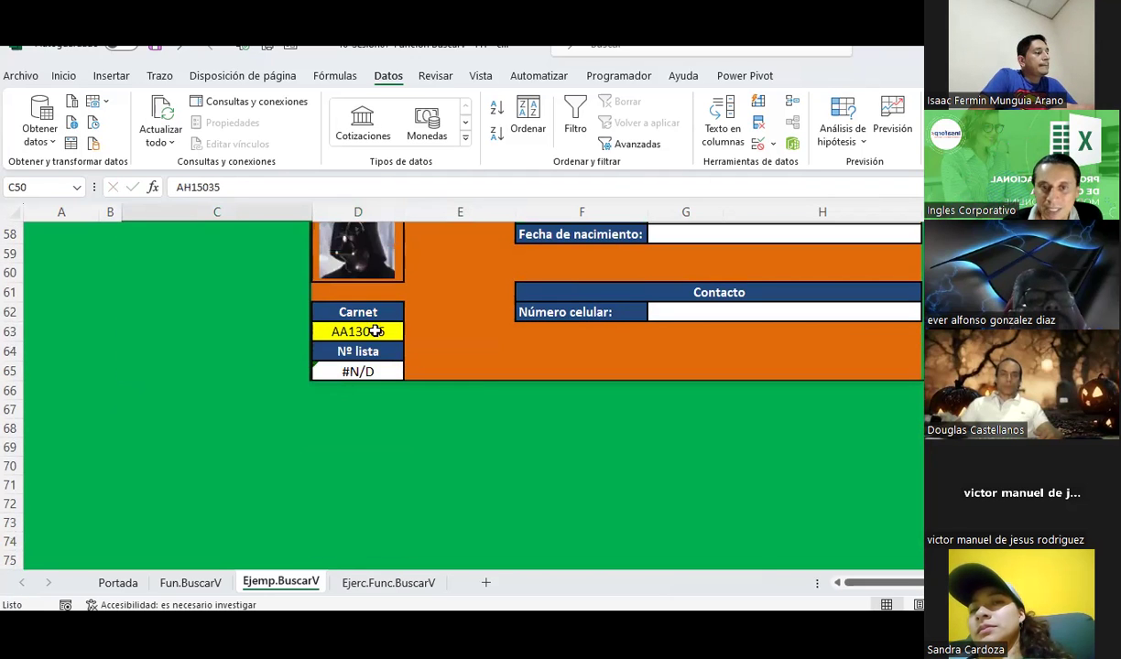
left_click(375, 332)
left_click(376, 377)
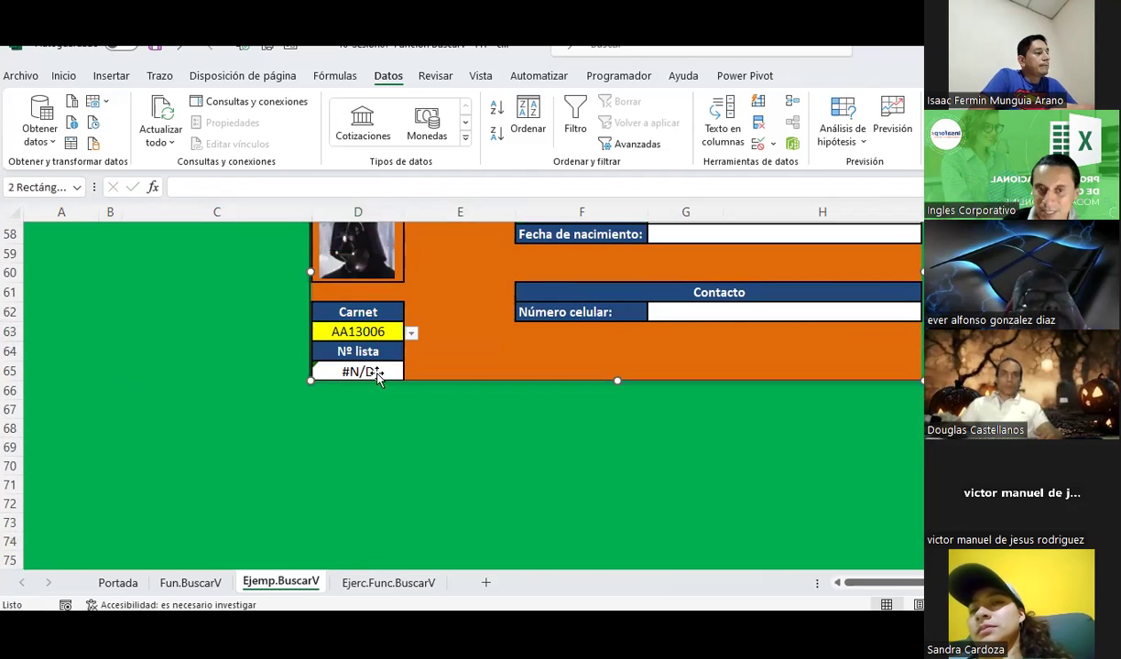
left_click(362, 371)
scroll(139, 370, "up", 3)
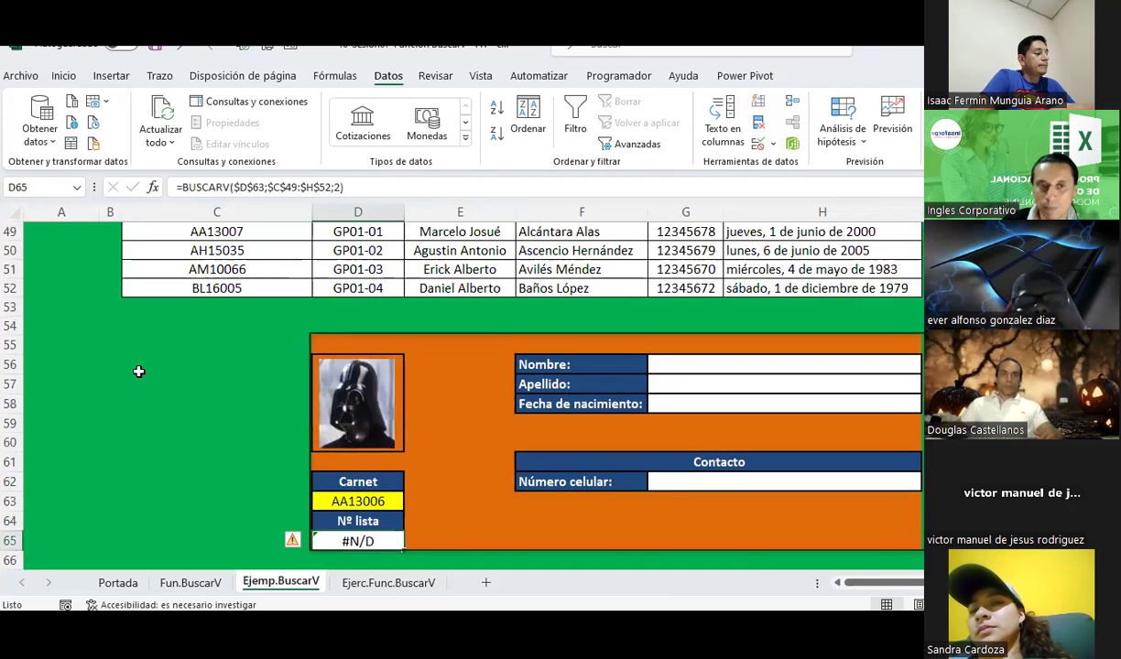
scroll(138, 370, "up", 1)
key("ctrl+z")
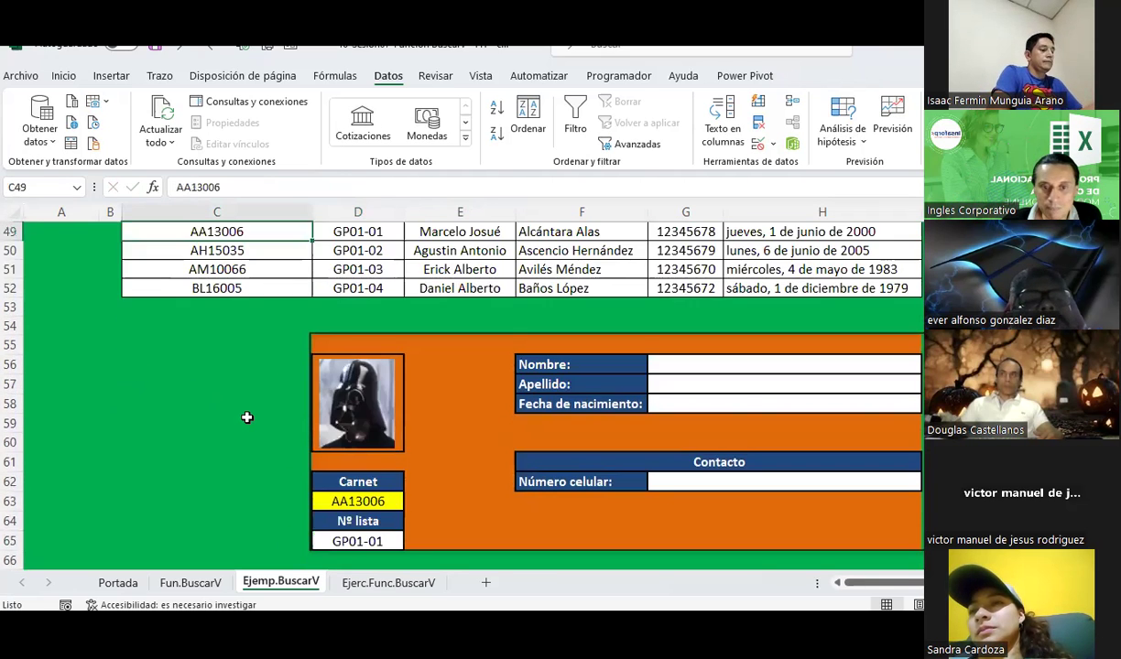
scroll(247, 417, "down", 2)
left_click(358, 386)
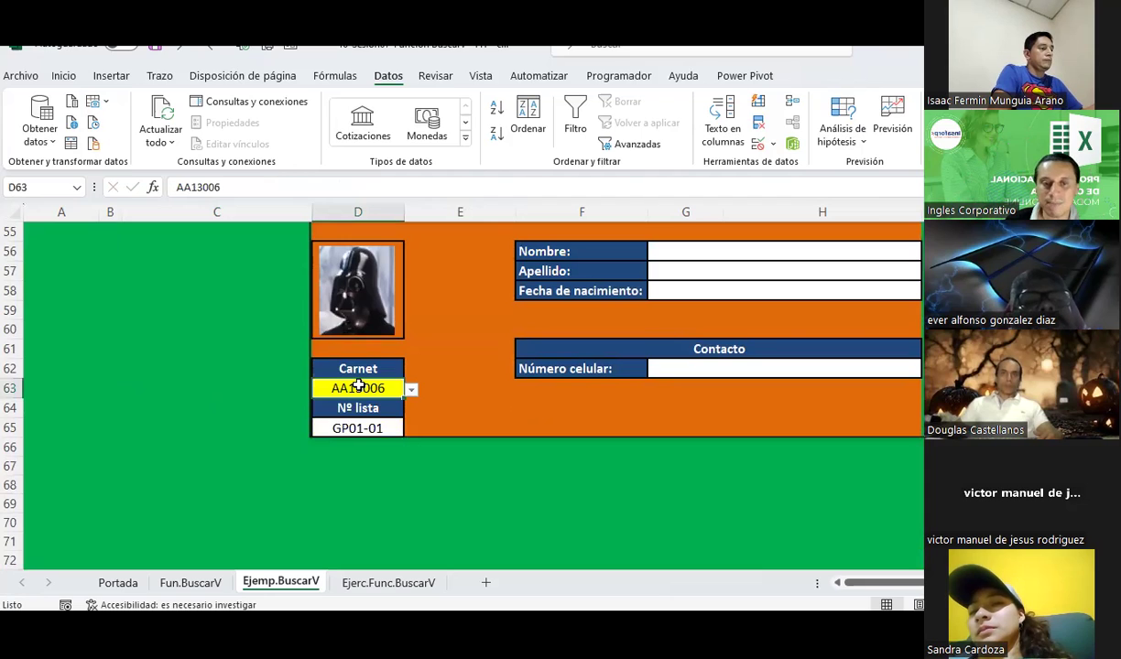
key("Delete")
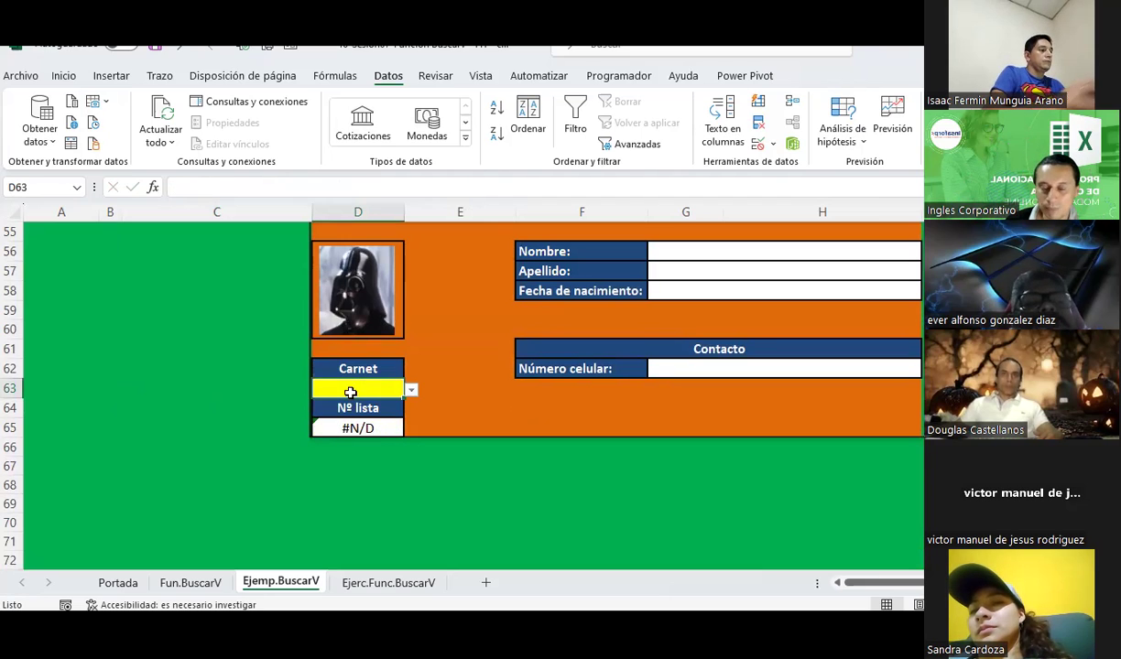
left_click(352, 490)
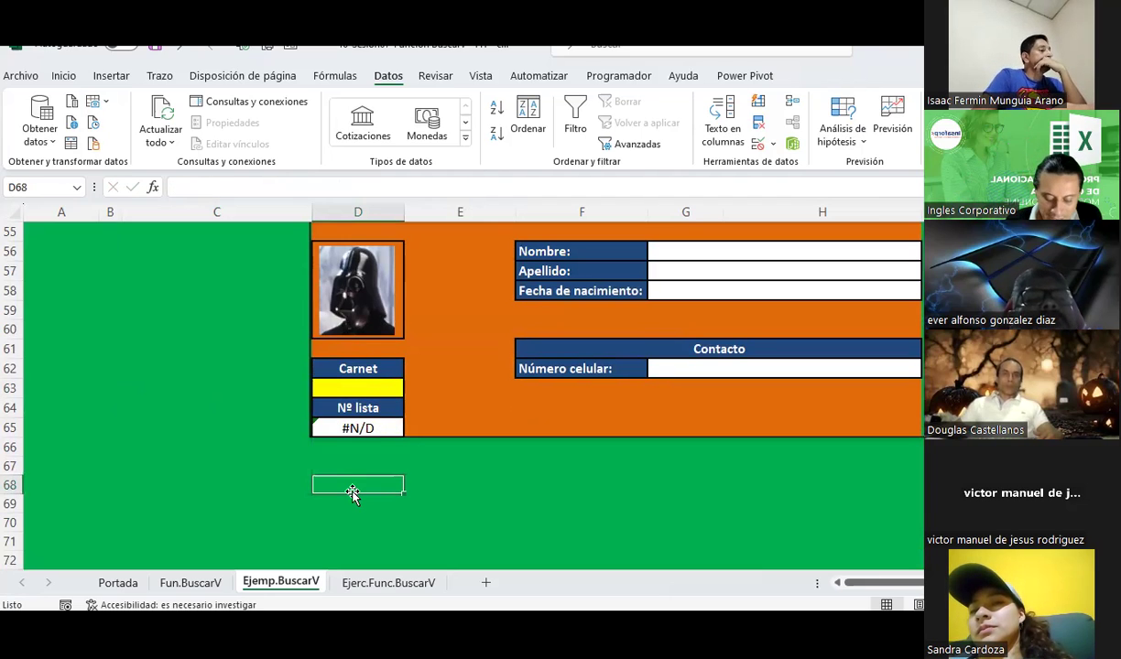
Step: Enter the note si.error(criterio;Valorverdadero;Falso) in D68, leaving D65's formula unchanged
type("si.error")
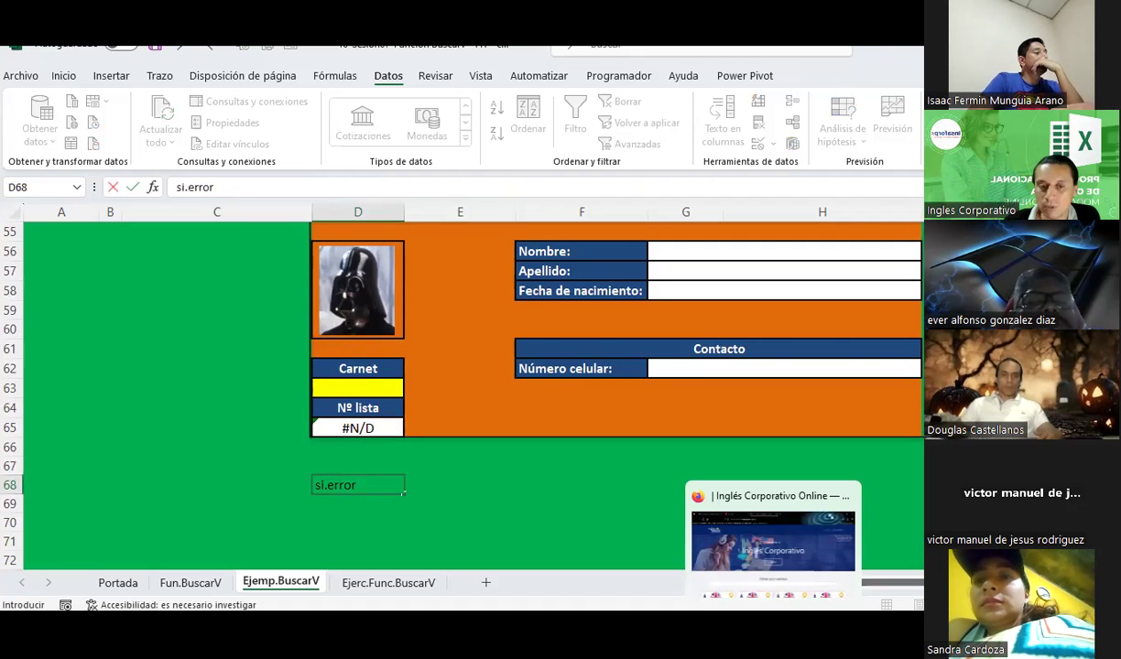
type("(")
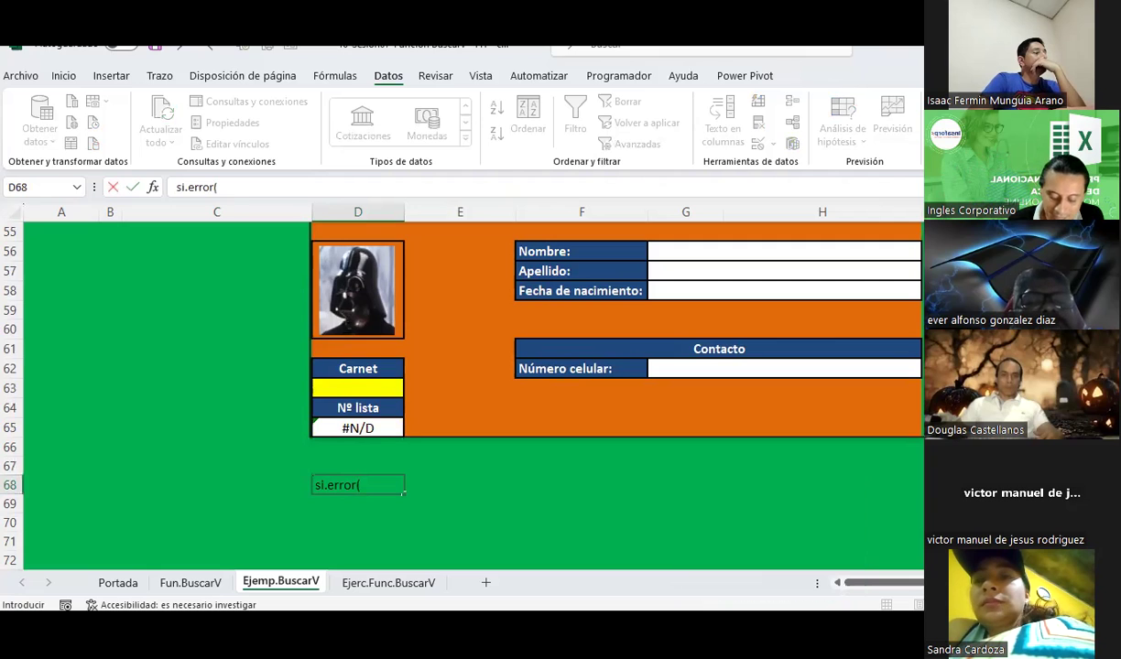
type("o;Valor")
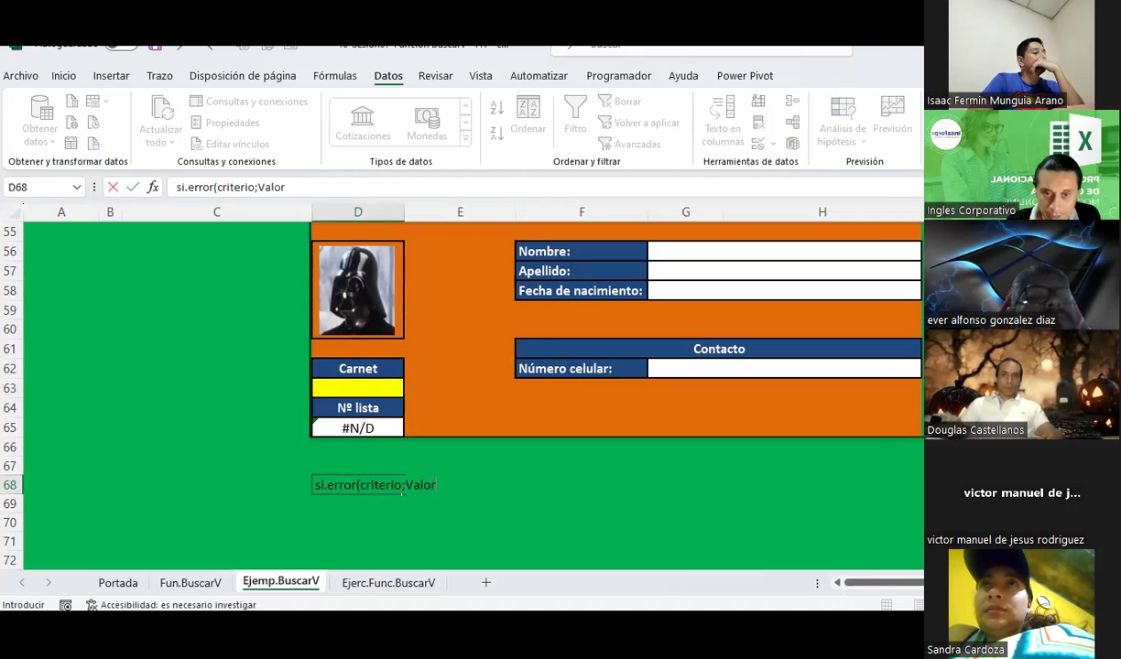
type("erdadero;")
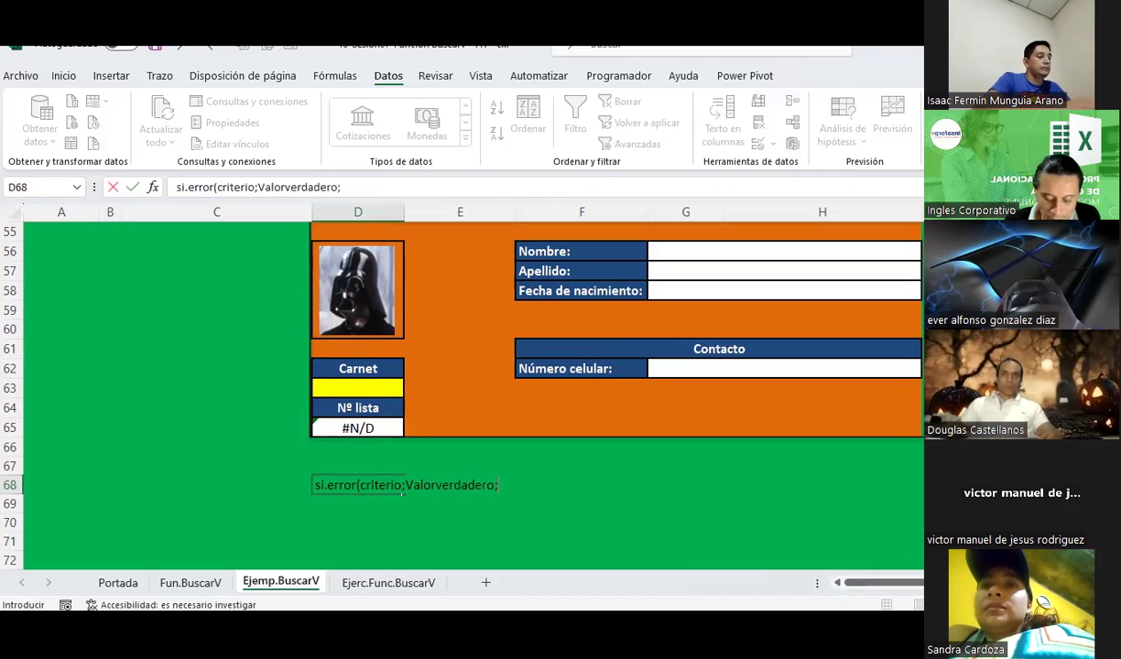
type("Falso")
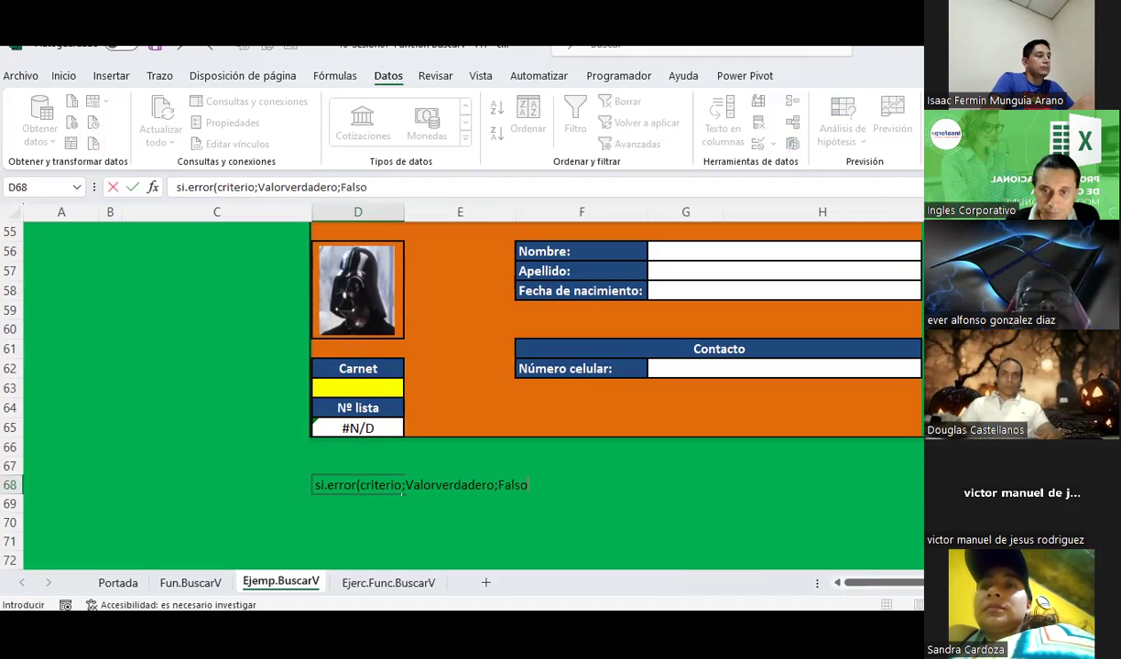
key("Return")
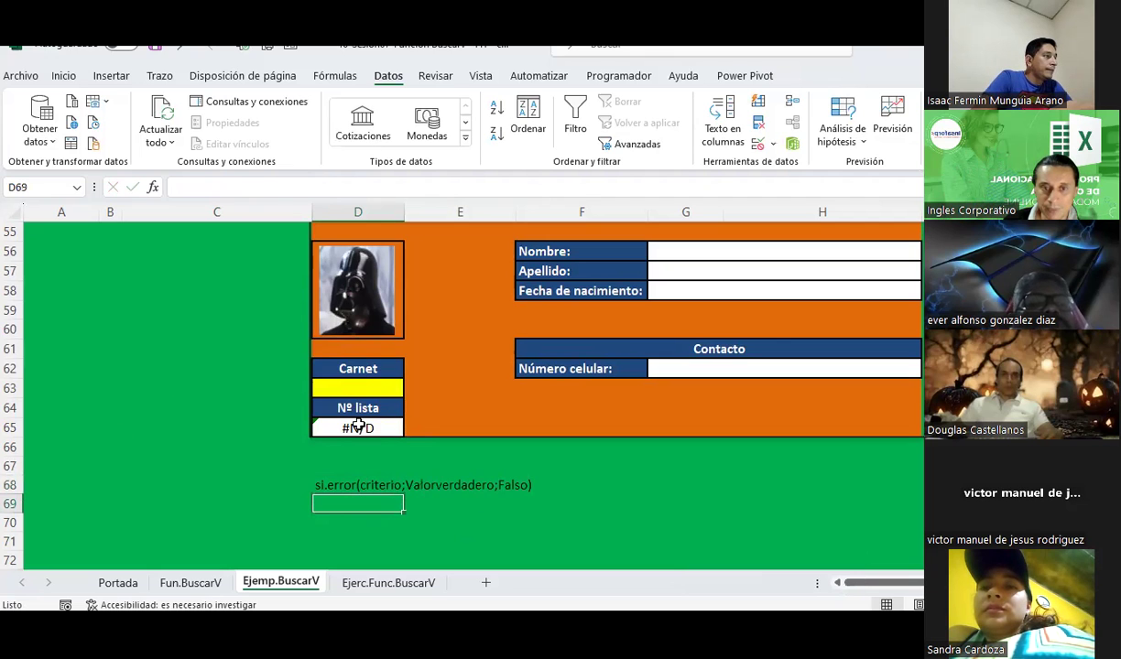
left_click(357, 426)
left_click(183, 188)
type("si.error(BUSCARV($D$63;$C$49:$H$52;2")
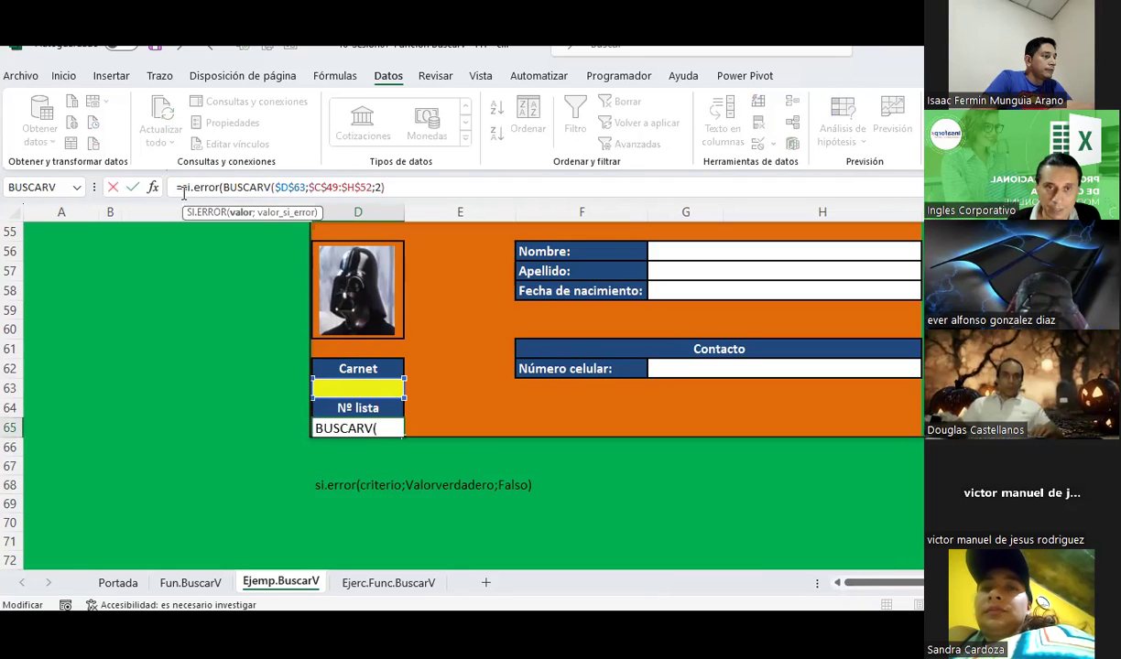
key("Escape")
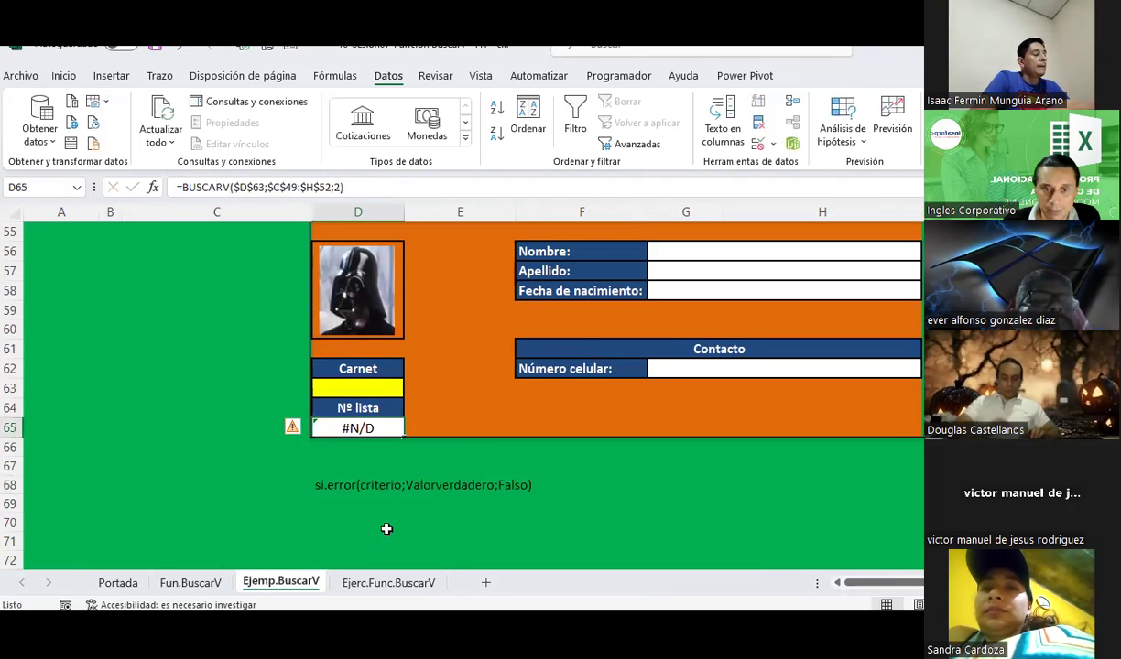
Step: Remove 'criterio;' from the D68 note, then reselect D65
double_click(394, 490)
left_click_drag(404, 485, 360, 484)
key("BackSpace")
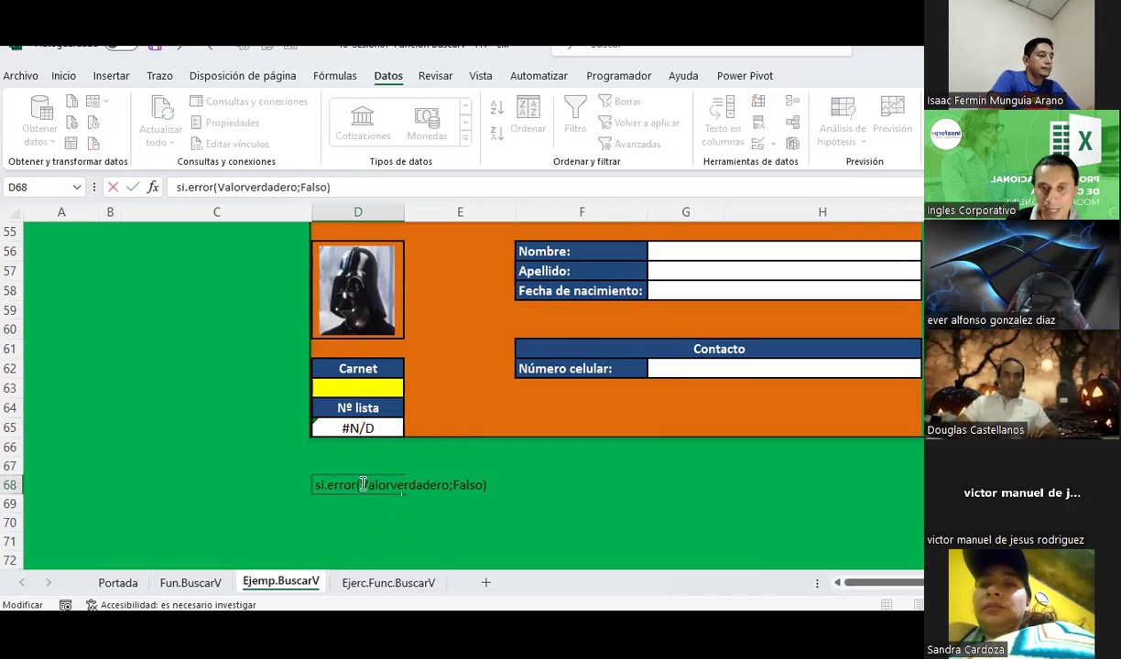
key("Return")
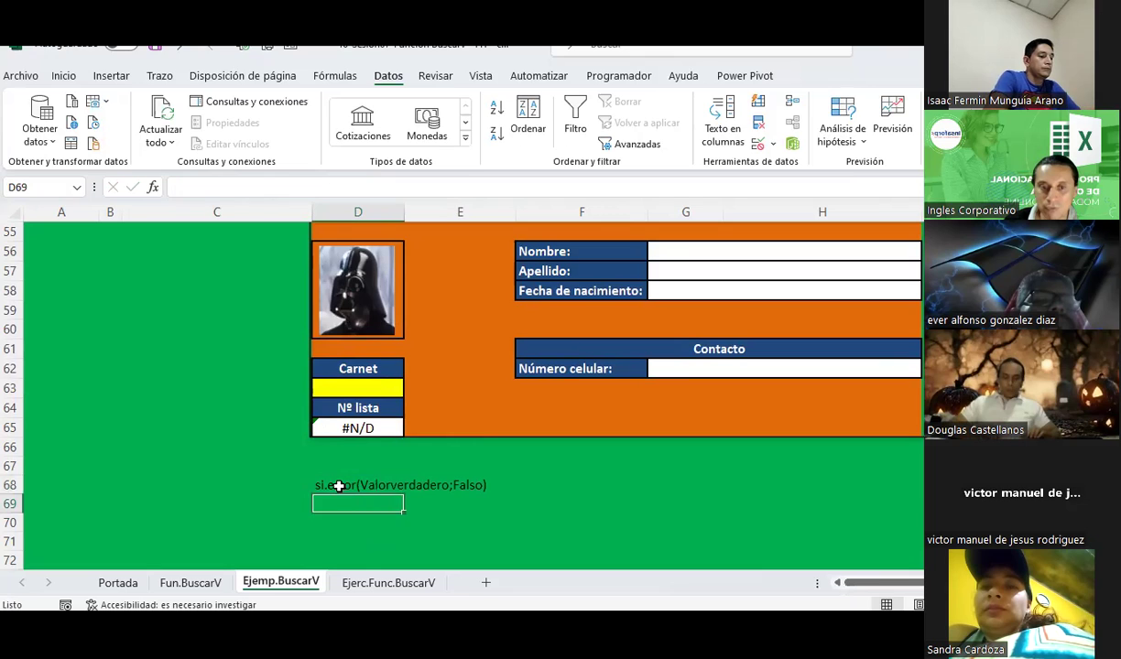
left_click(335, 485)
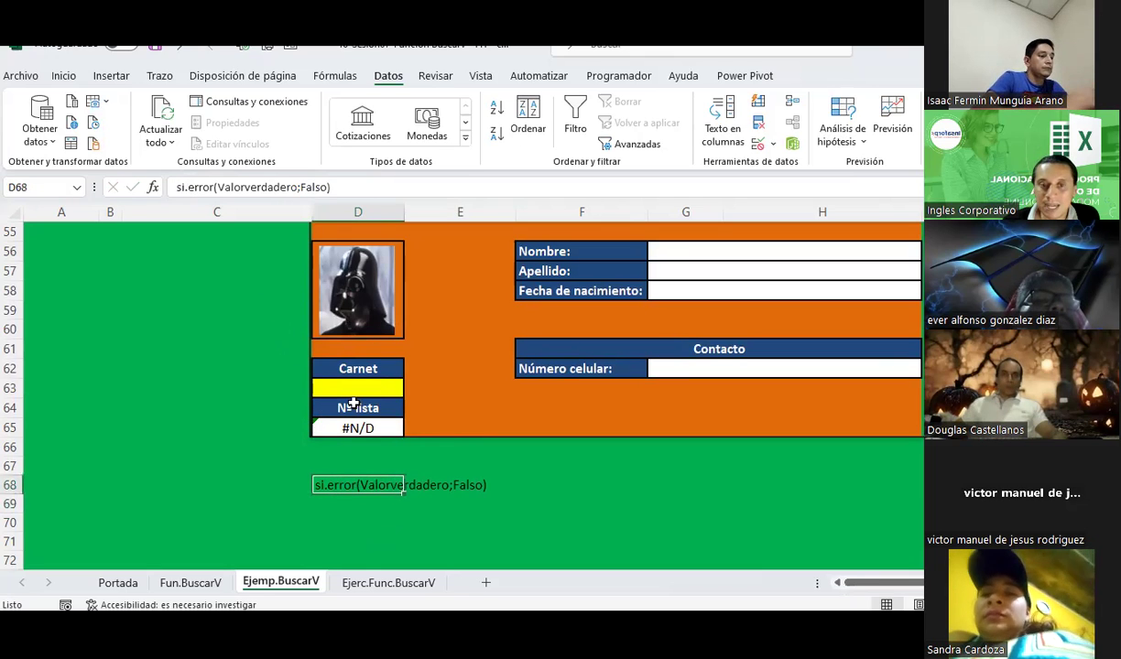
left_click(351, 429)
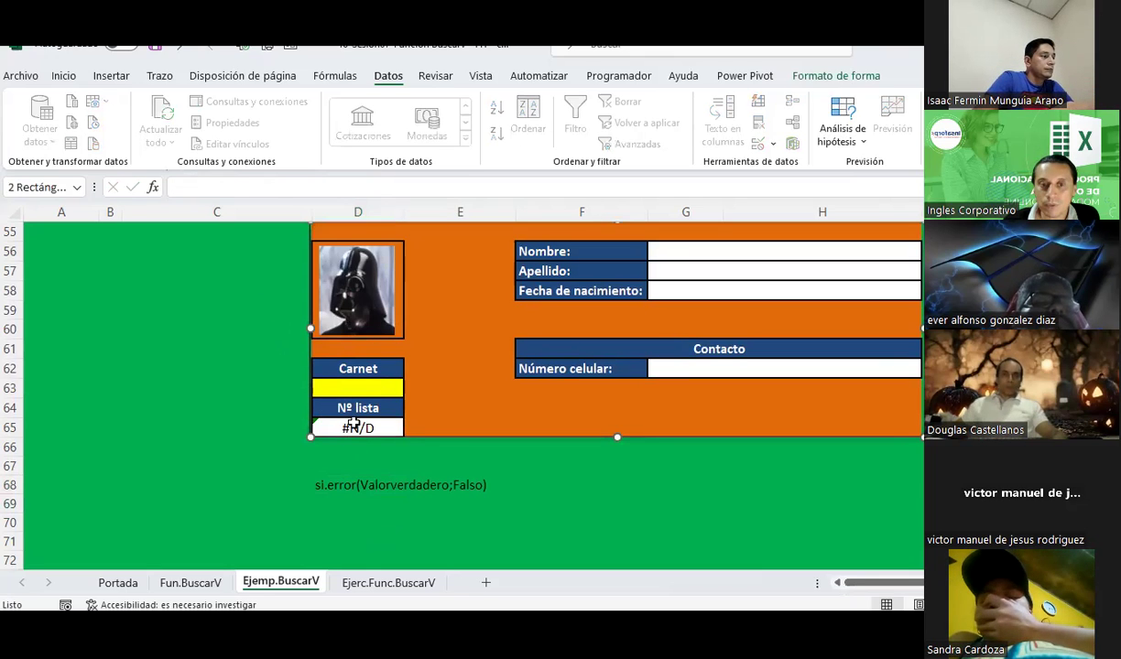
left_click(353, 427)
Step: Wrap D65's BUSCARV in si.error with the fallback text "No hay data"
left_click(180, 187)
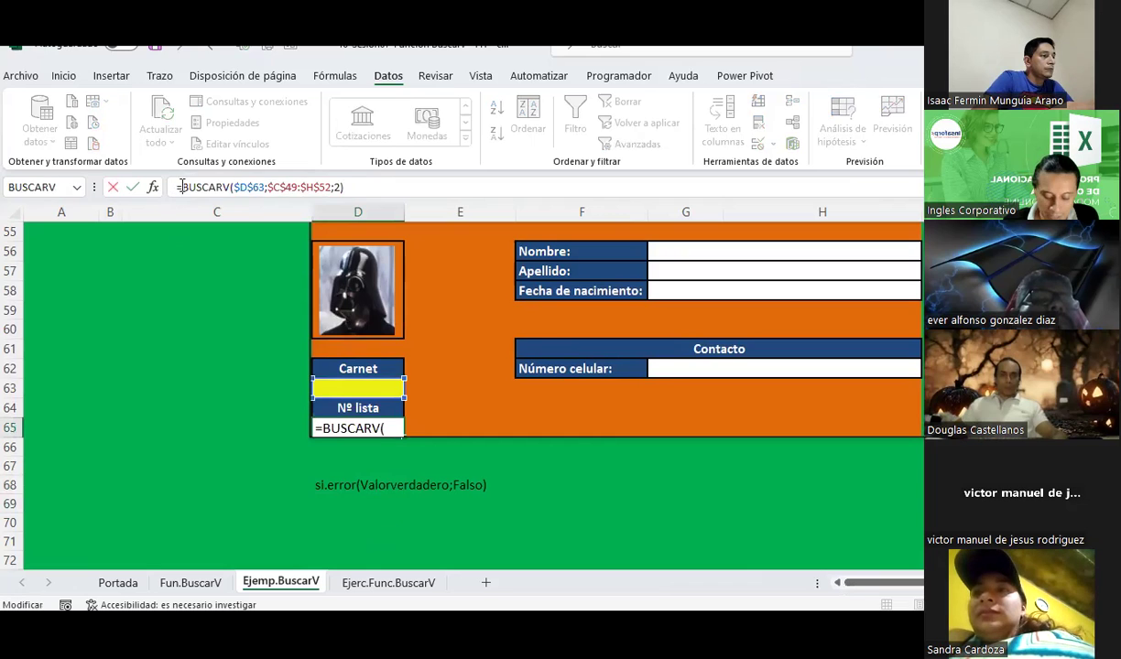
type("si.ero")
key("BackSpace")
type("ror(")
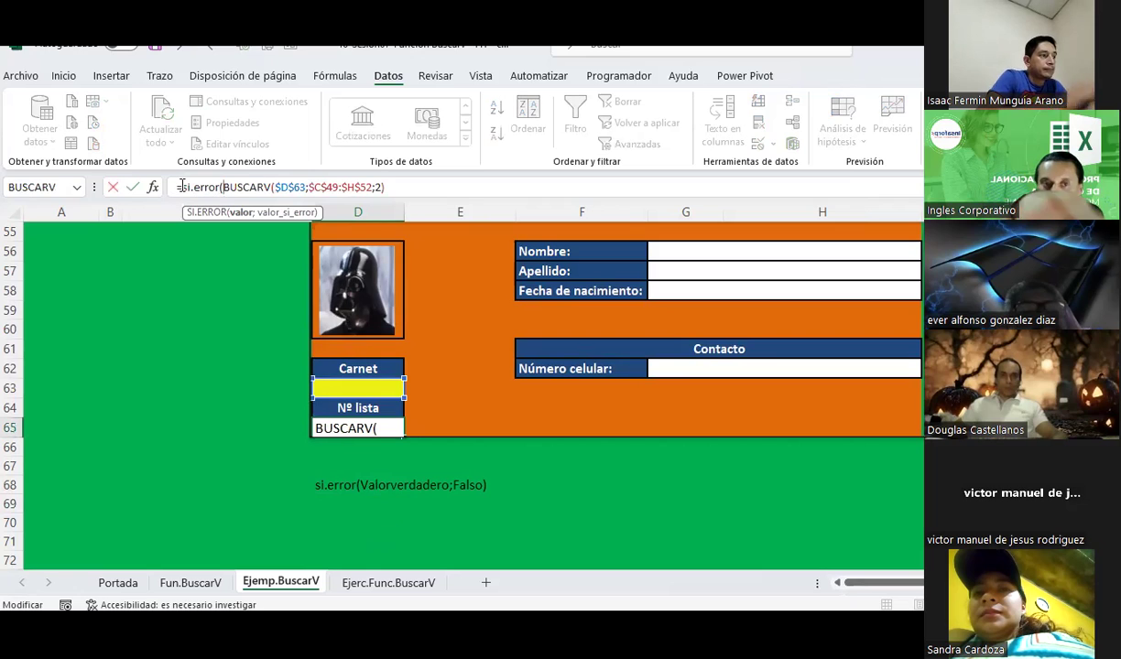
type("(")
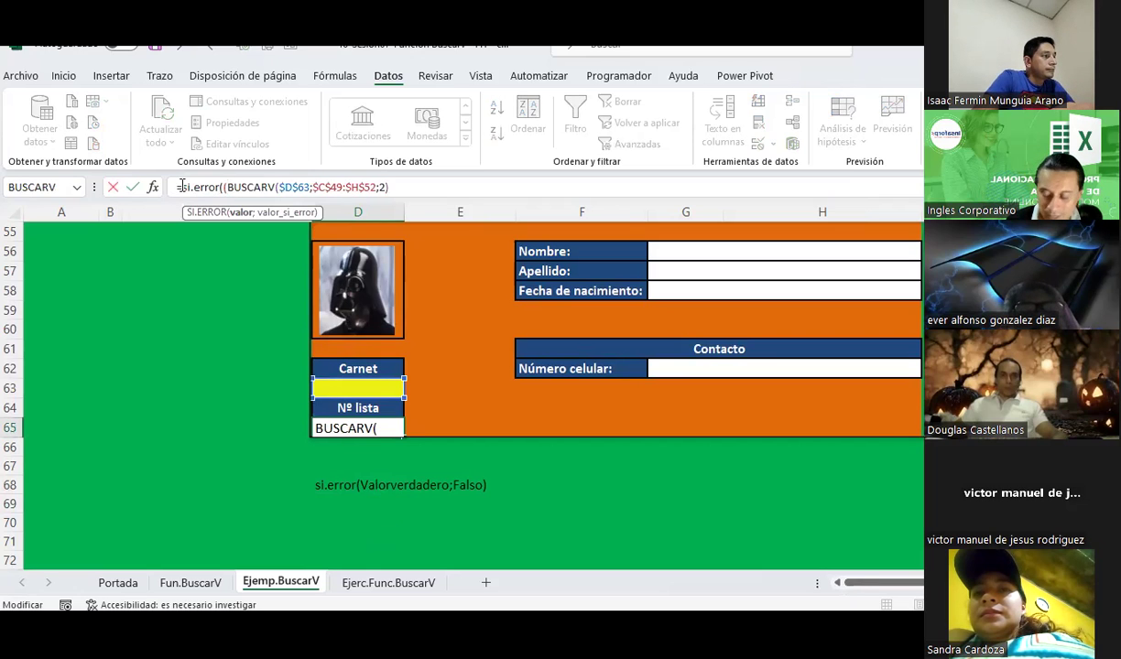
key("End")
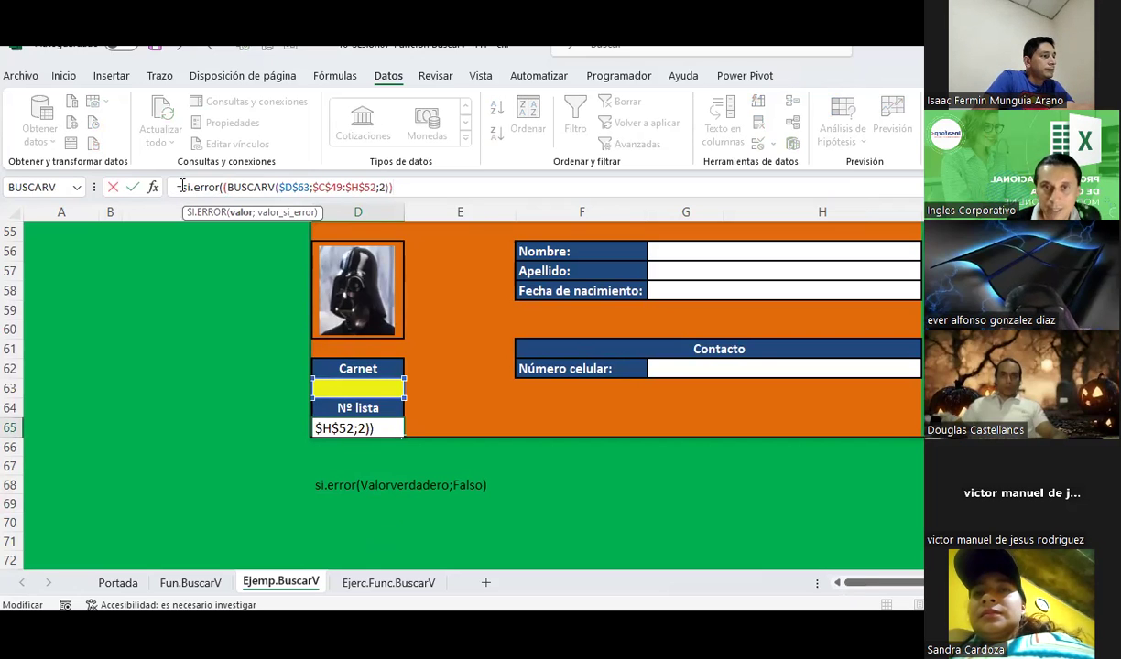
type(";")
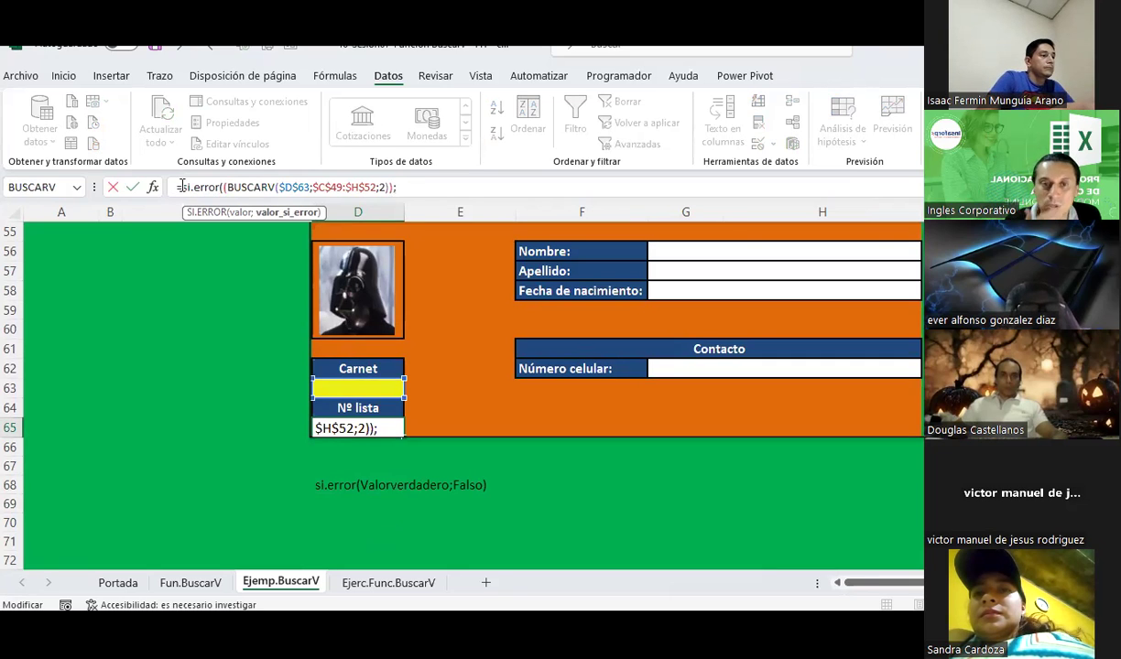
type("\"")
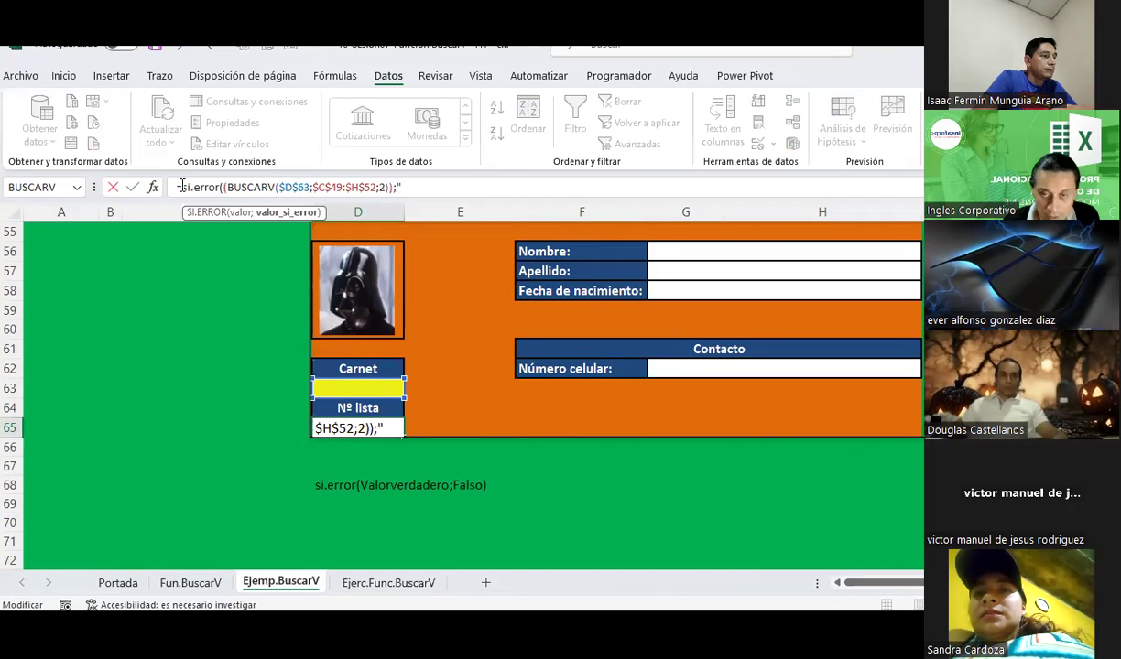
type("No hay data\"")
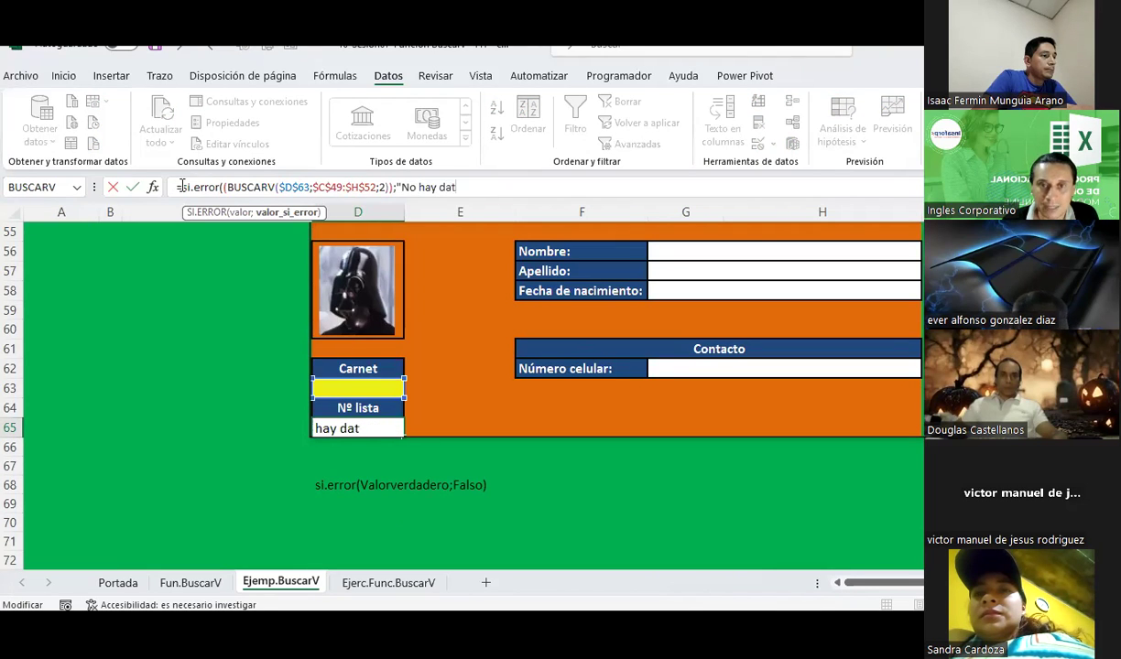
type(")")
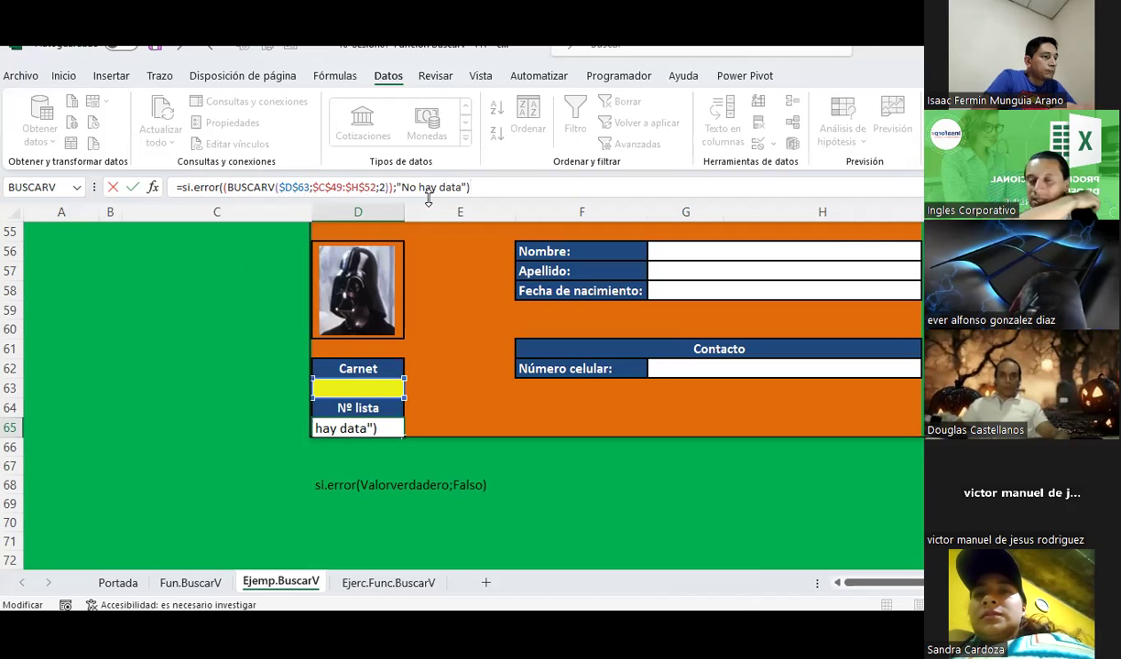
Step: Commit the SI.ERROR formula so D65 shows No hay data, then select Carnet cell D63
key("Return")
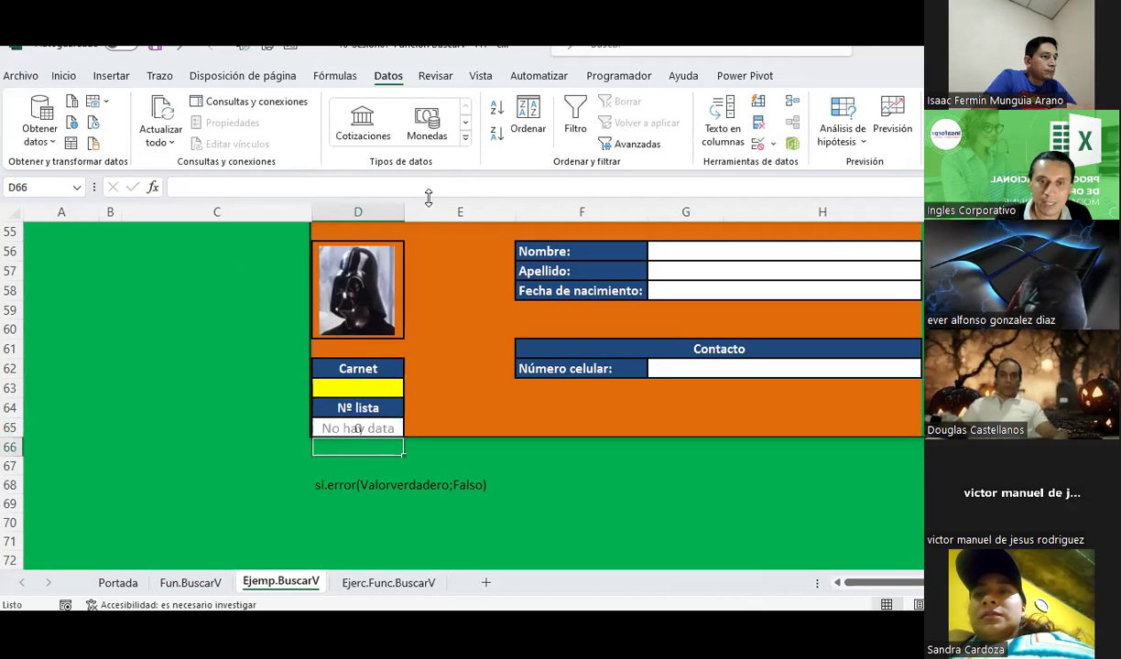
left_click(363, 426)
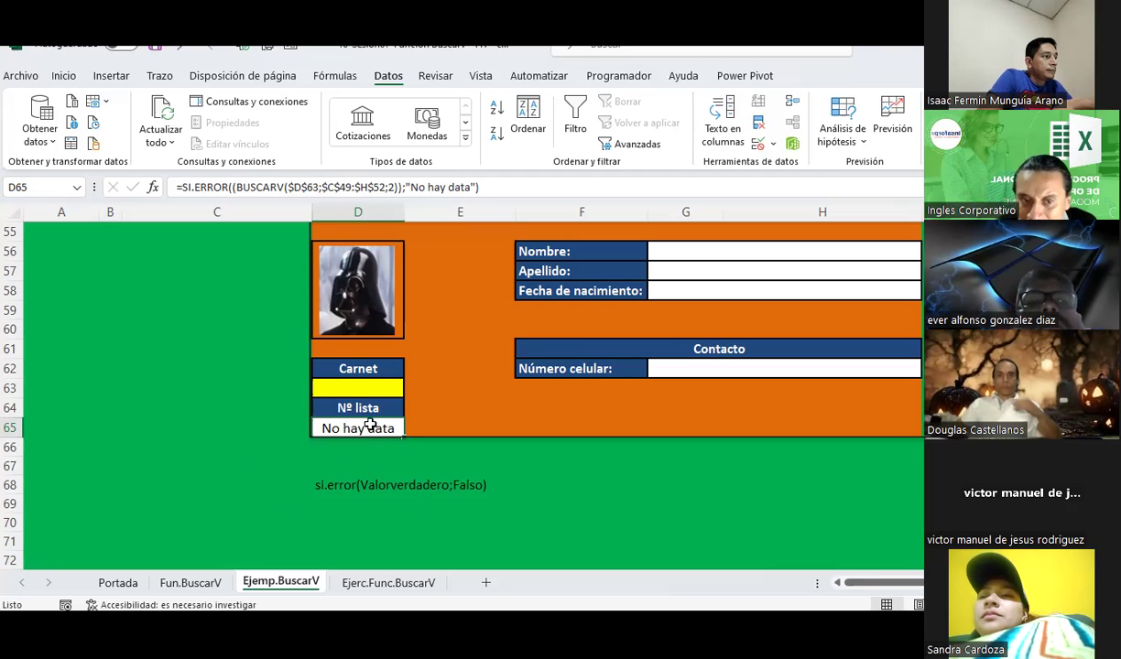
left_click(355, 386)
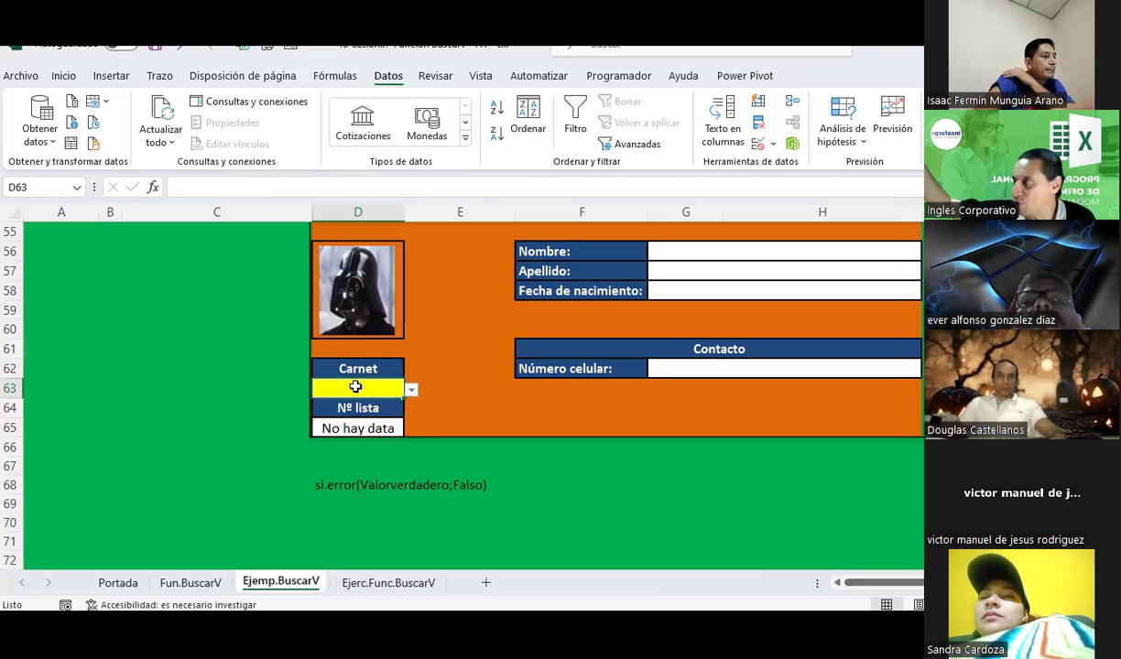
Step: Pick AA13006 from the D63 dropdown and confirm D65 now returns GP01-01
left_click(410, 392)
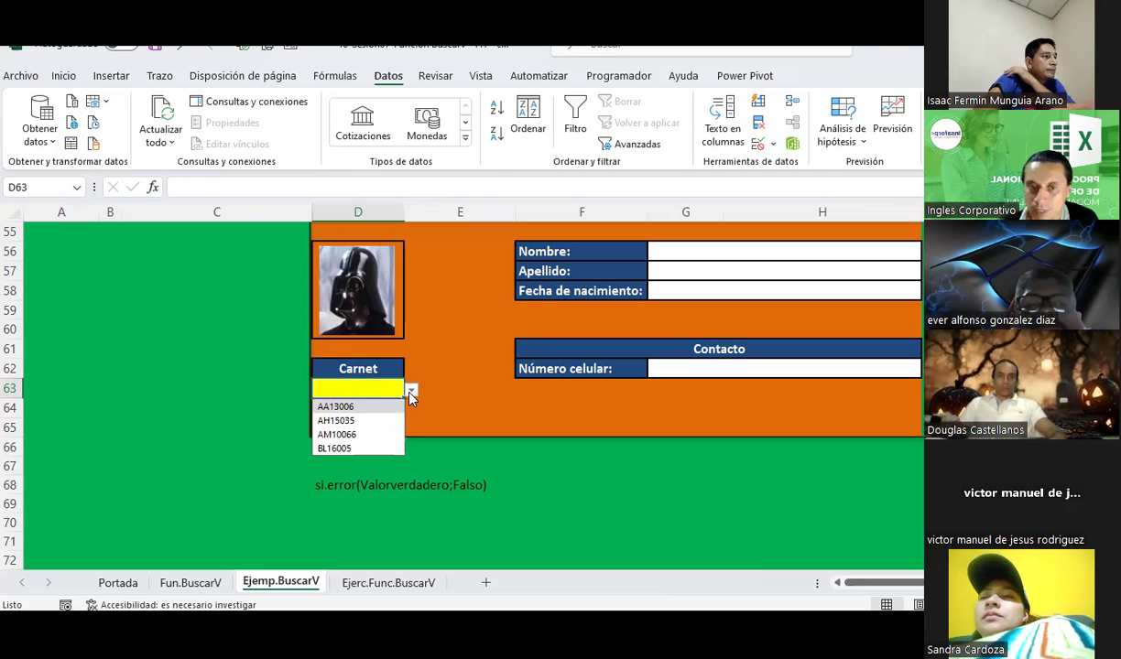
left_click(366, 407)
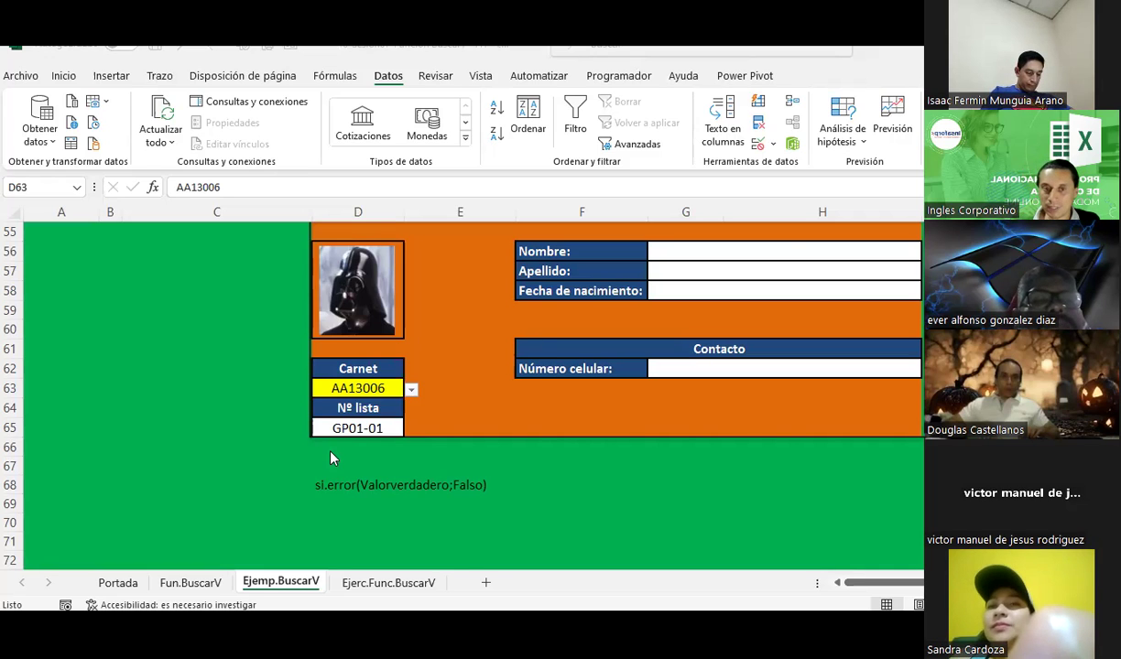
left_click(349, 423)
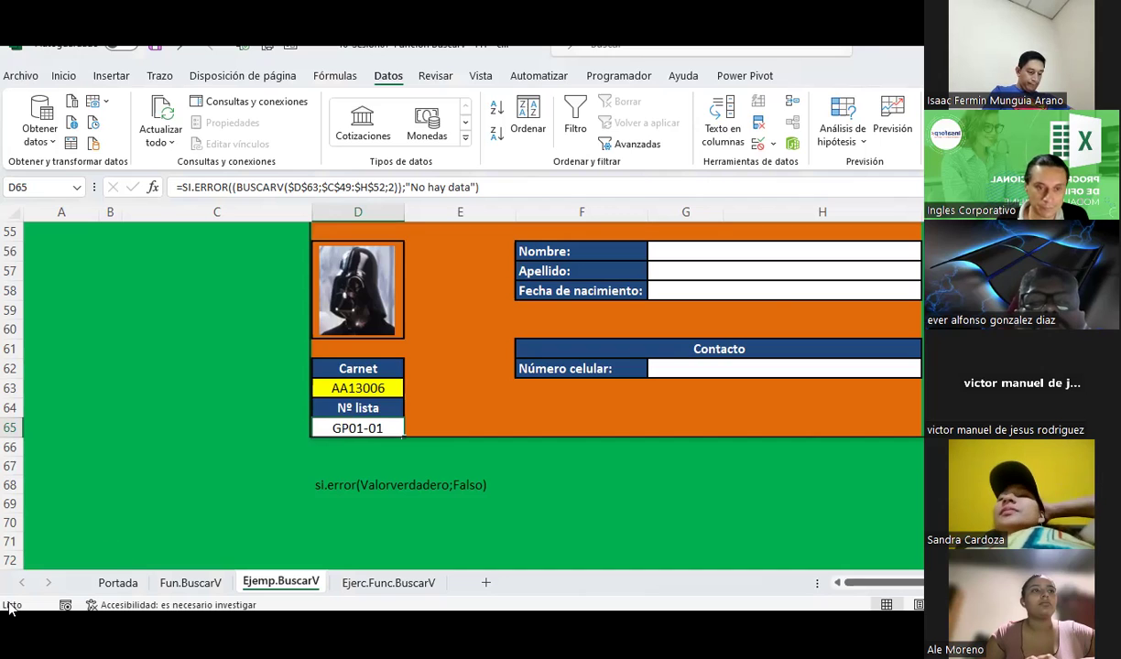
left_click(119, 583)
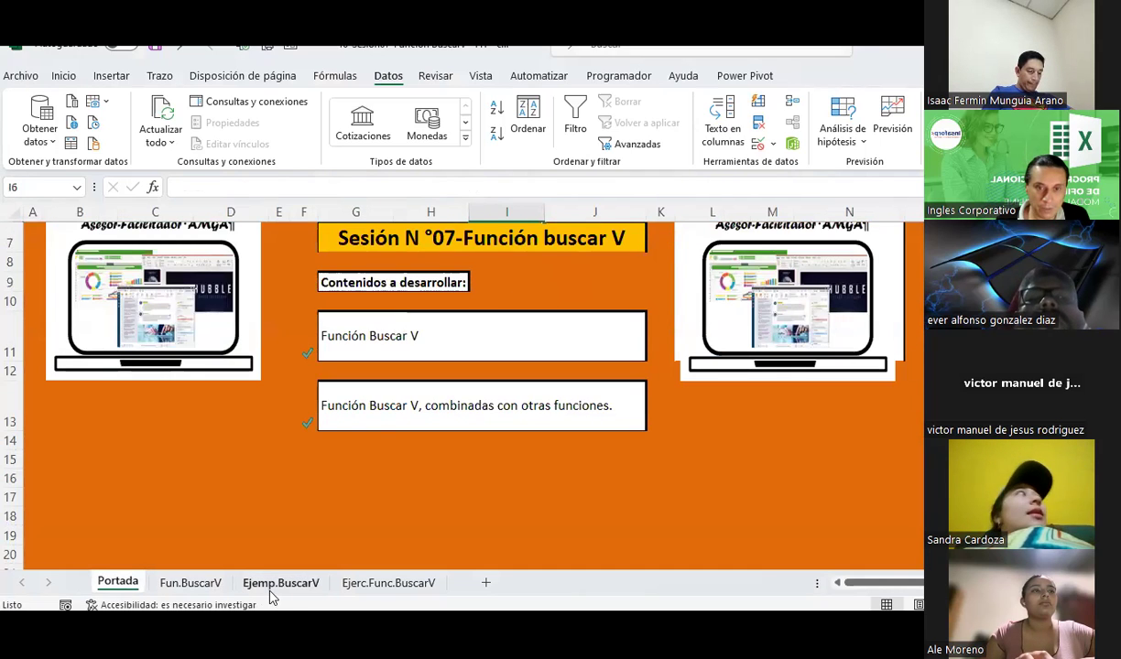
left_click(271, 591)
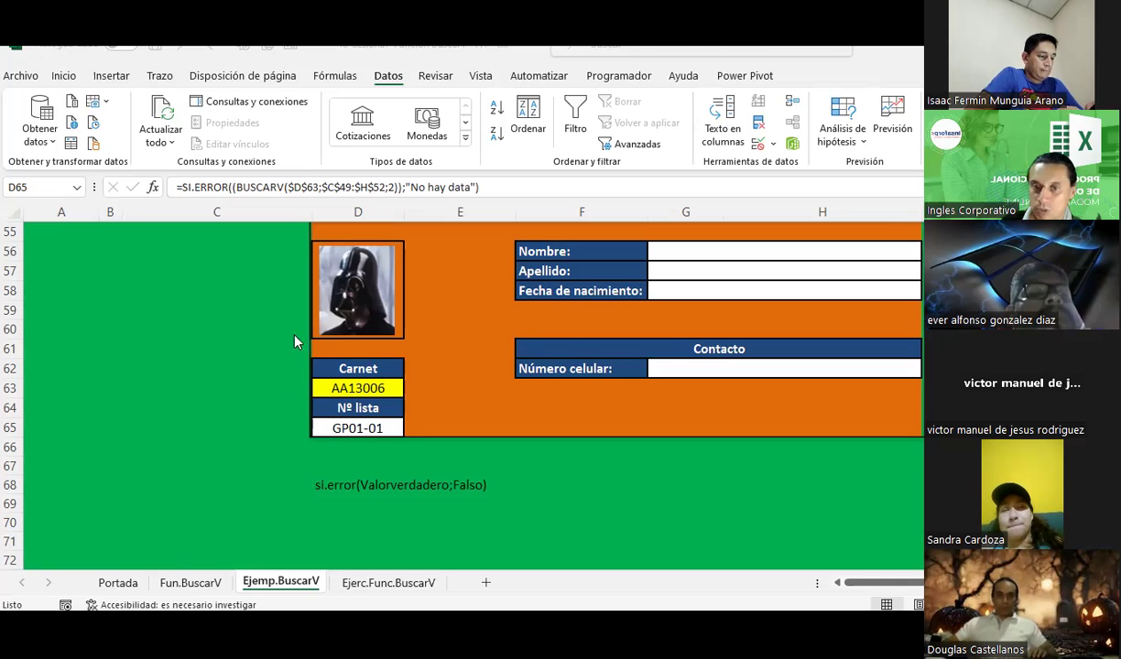
Step: Copy D65's lookup formula from the formula bar without changing it
left_click(313, 430)
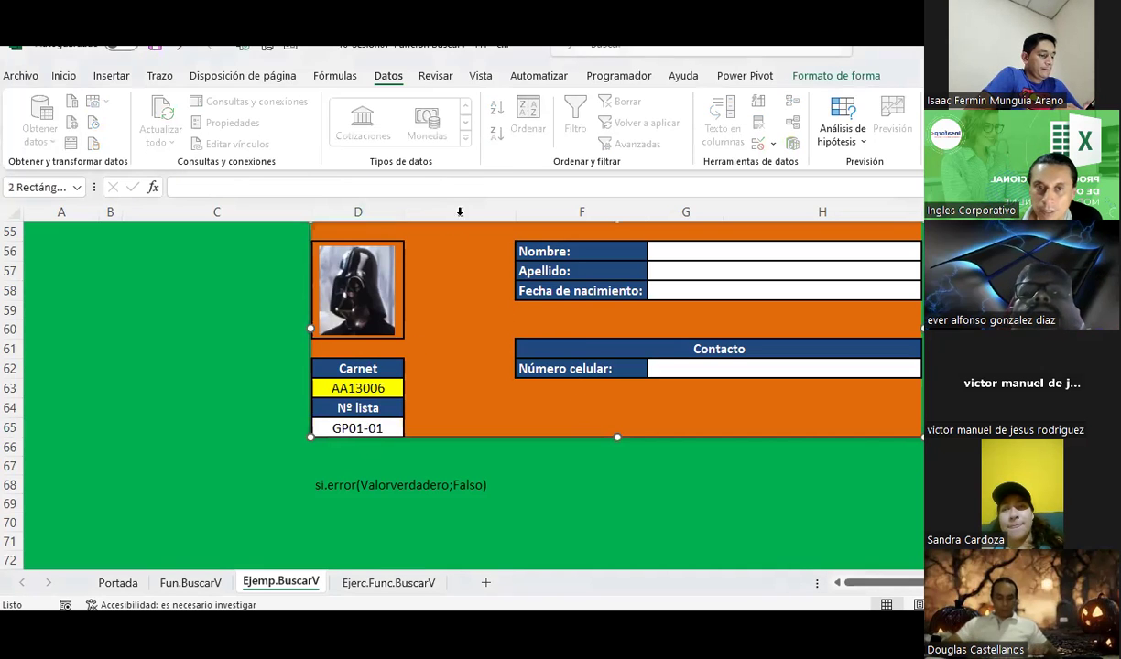
double_click(328, 428)
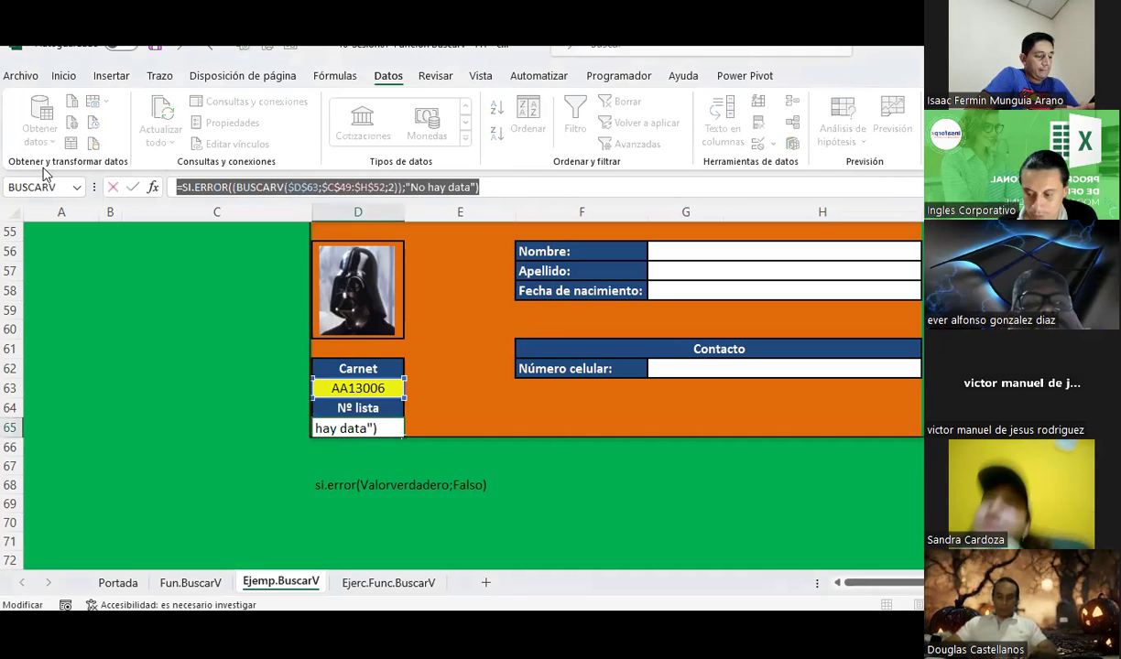
left_click(133, 187)
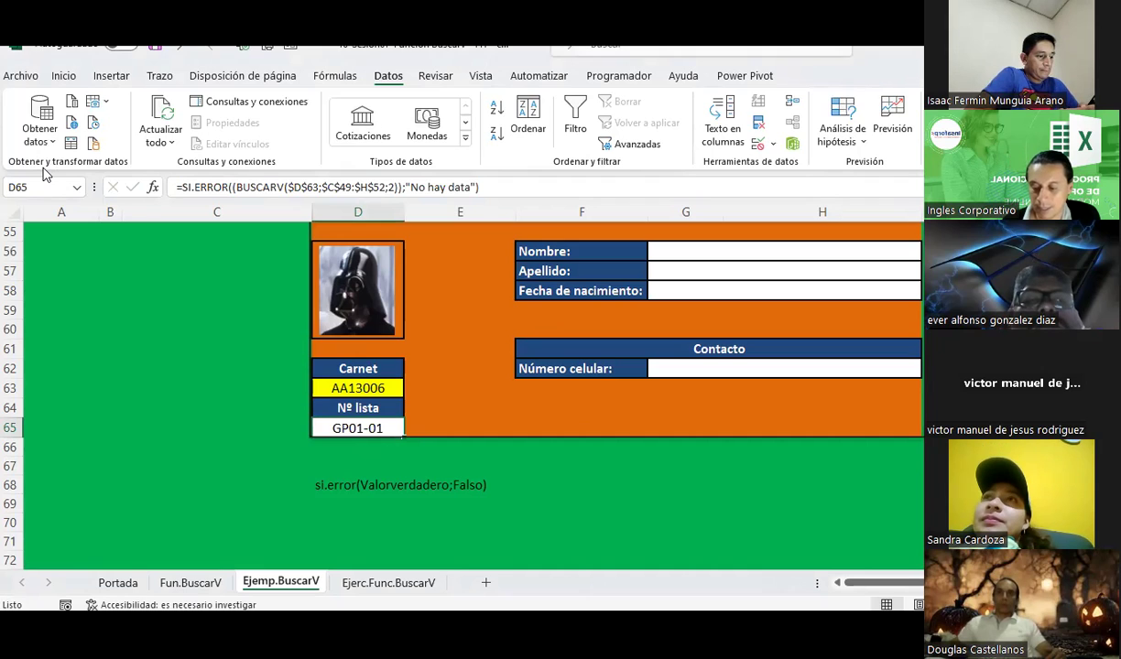
Step: Paste the D65 lookup formula into the Nombre and Apellido cells G56 and G57
left_click(663, 249)
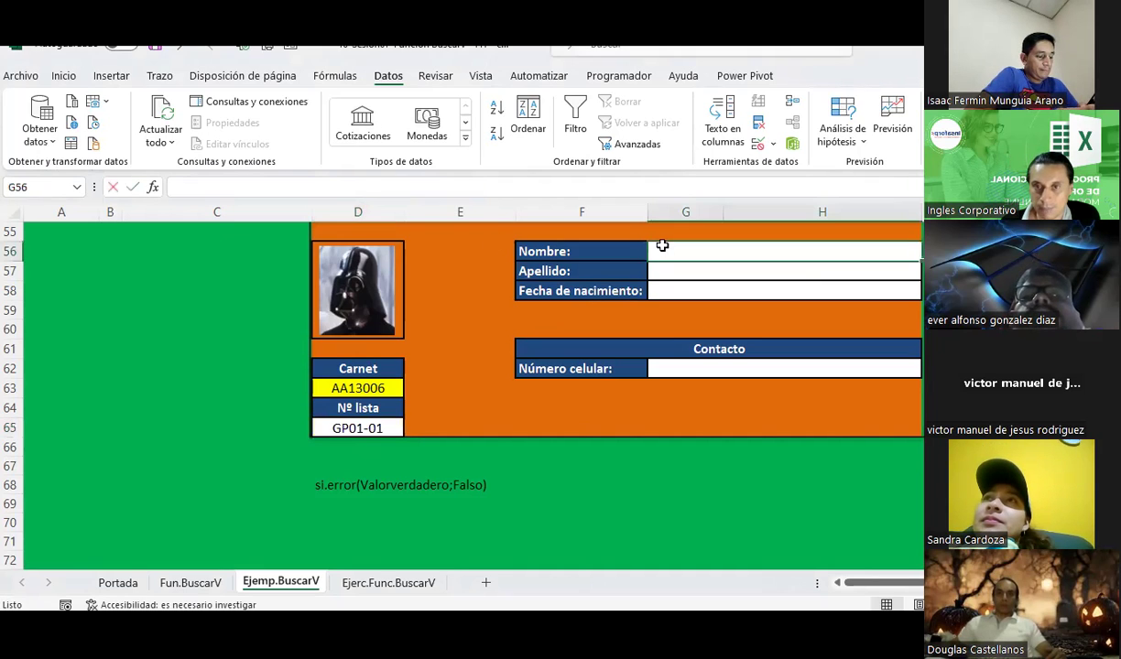
type("=SI.ERROR((BUSCARV($D$63;$C$49:$H$52;2));\"No hay data\")")
key("Return")
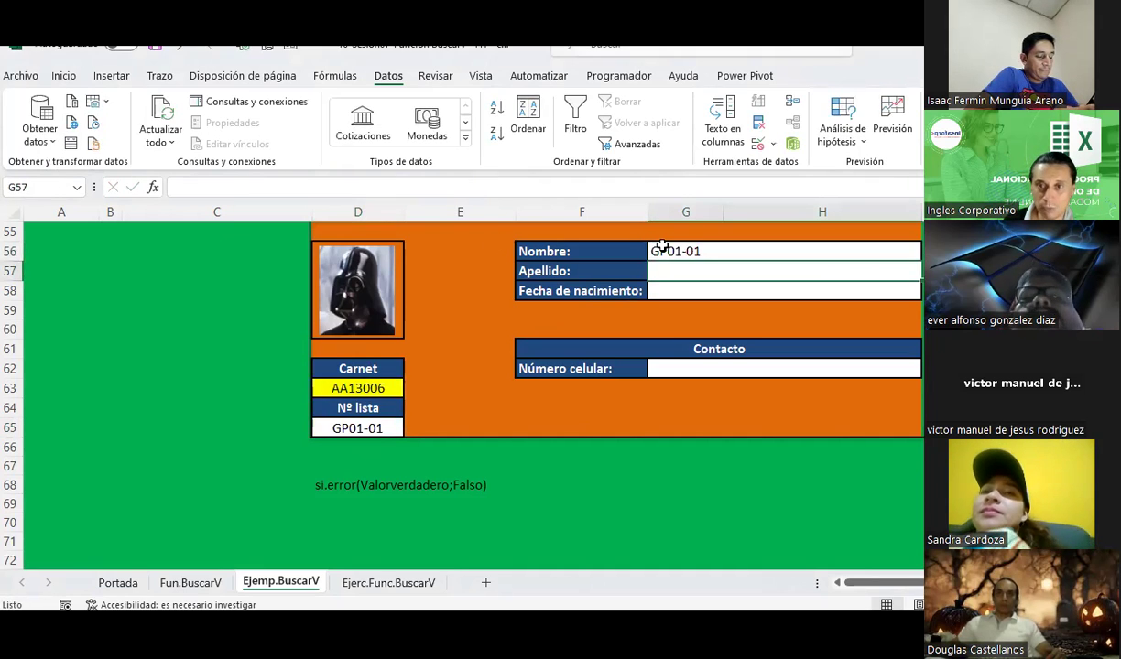
type("=SI.ERROR((BUSCARV($D$63;$C$49:$H$52;2));\"No hay data\")")
key("Return")
Step: Paste the same lookup formula into the Fecha de nacimiento cell G58 and Número celular cell G62
key("ctrl+v")
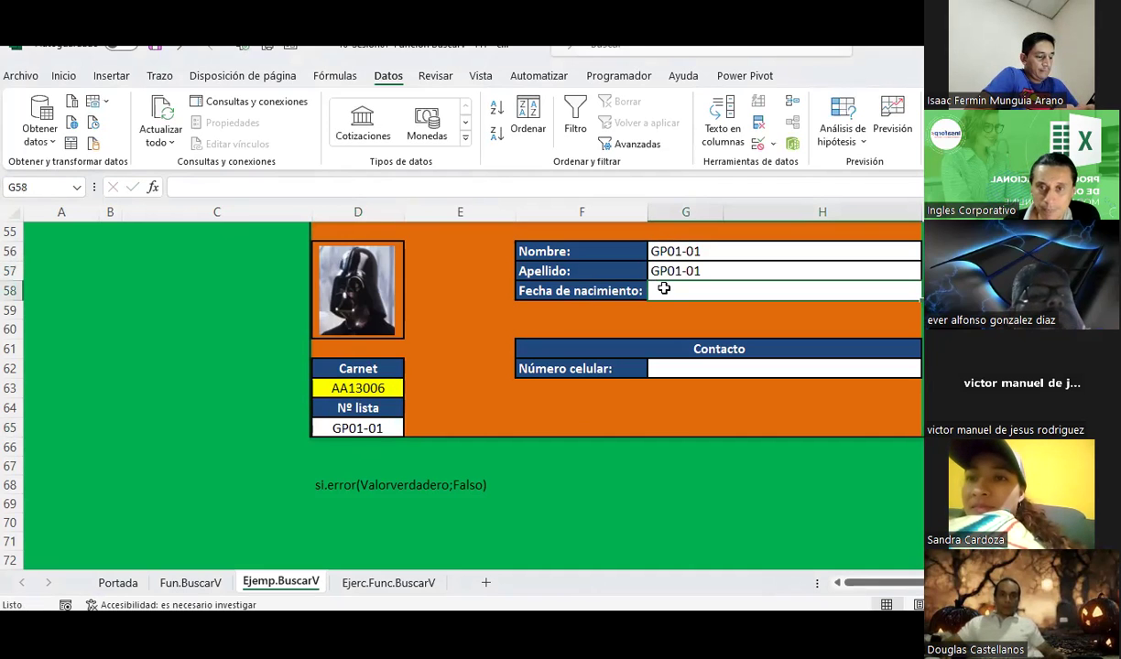
type("=SI.ERROR((BUSCARV($D$63;$C$49:$H$52;2));\"No hay data\")")
key("Return")
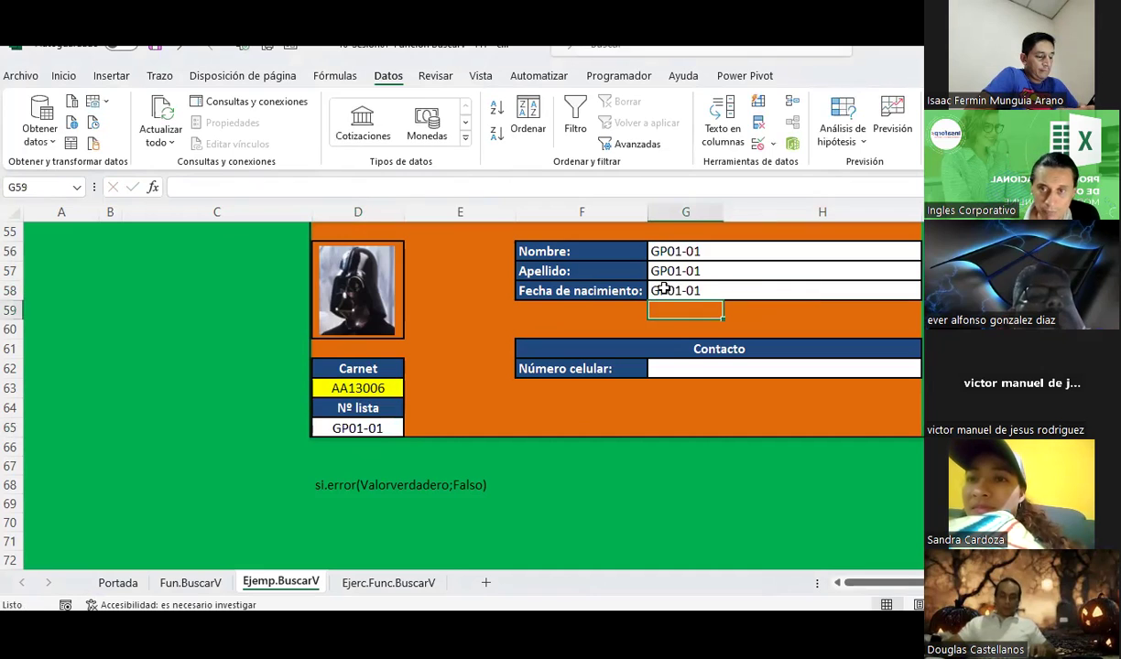
double_click(679, 369)
type("=SI.ERROR((BUSCARV($D$63;$C$49:$H$52;2));\"No hay data\")")
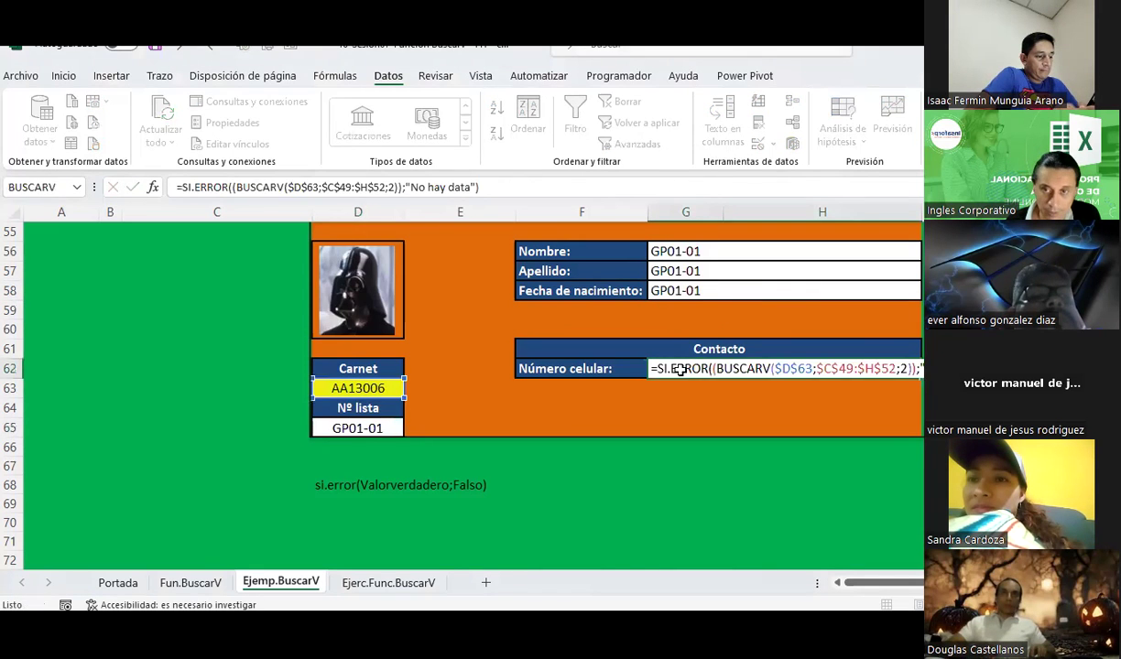
key("Return")
left_click(713, 251)
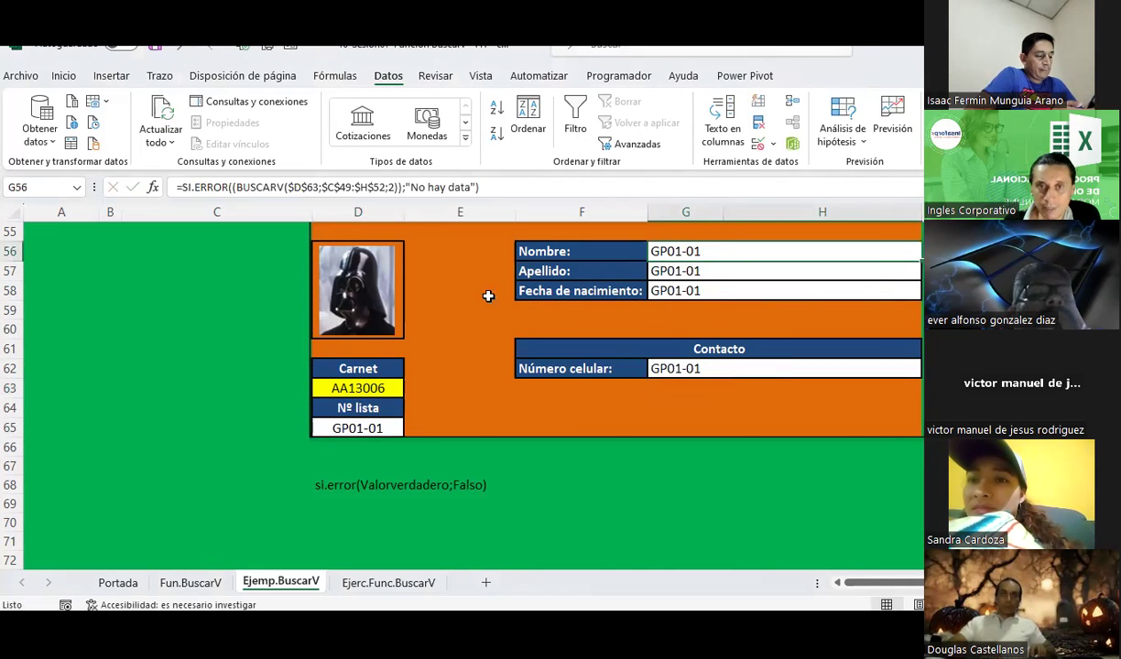
Step: Adjust G56, G57 and G58 lookups to return first name, last name and birth date (column 6)
scroll(449, 304, "up", 3)
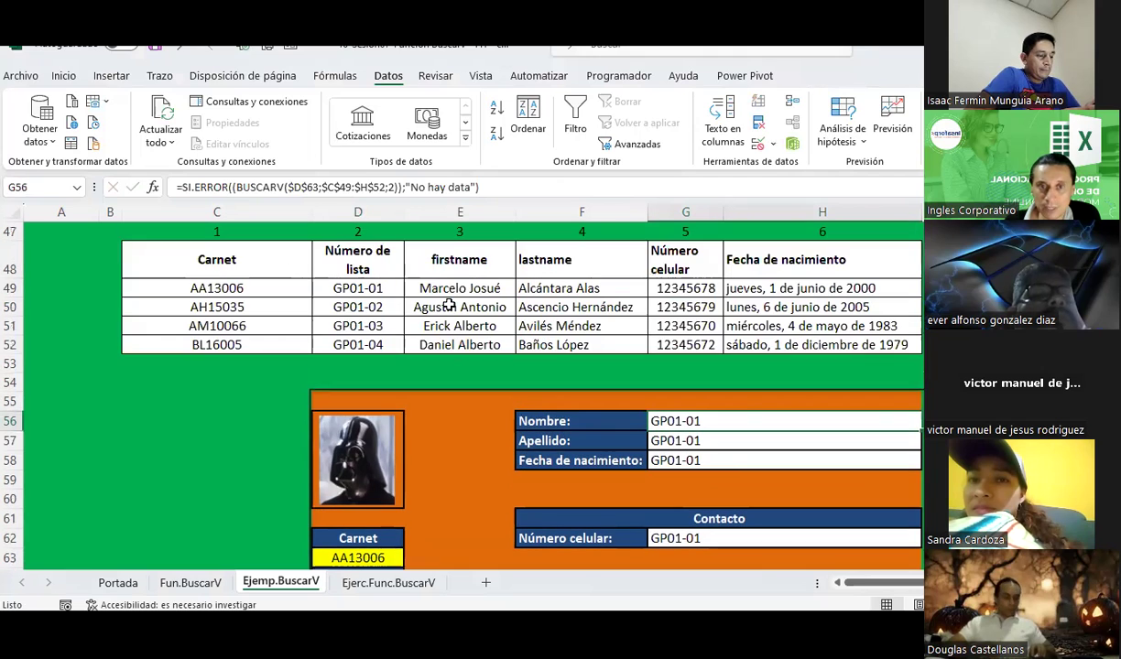
left_click(389, 187)
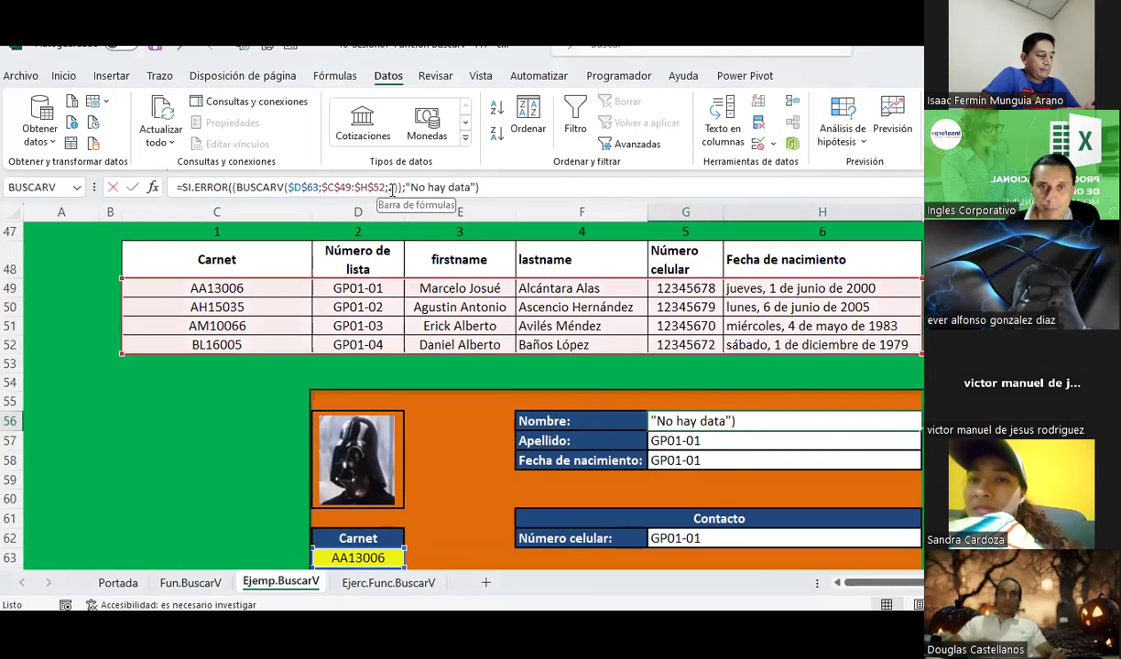
type("3")
key("Return")
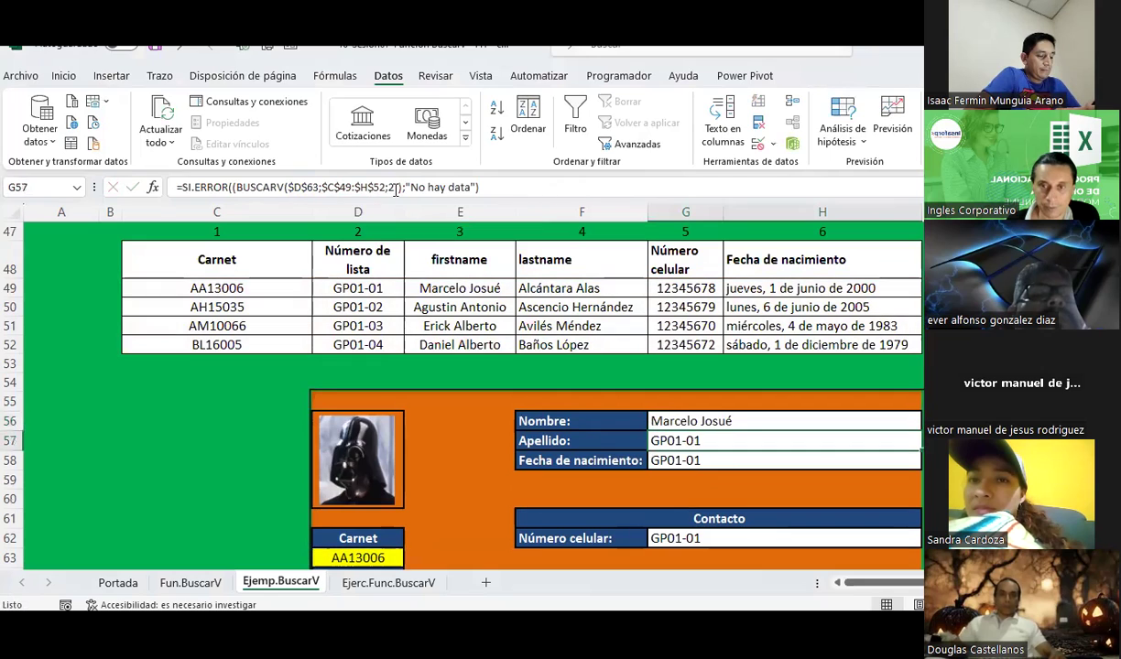
left_click(389, 188)
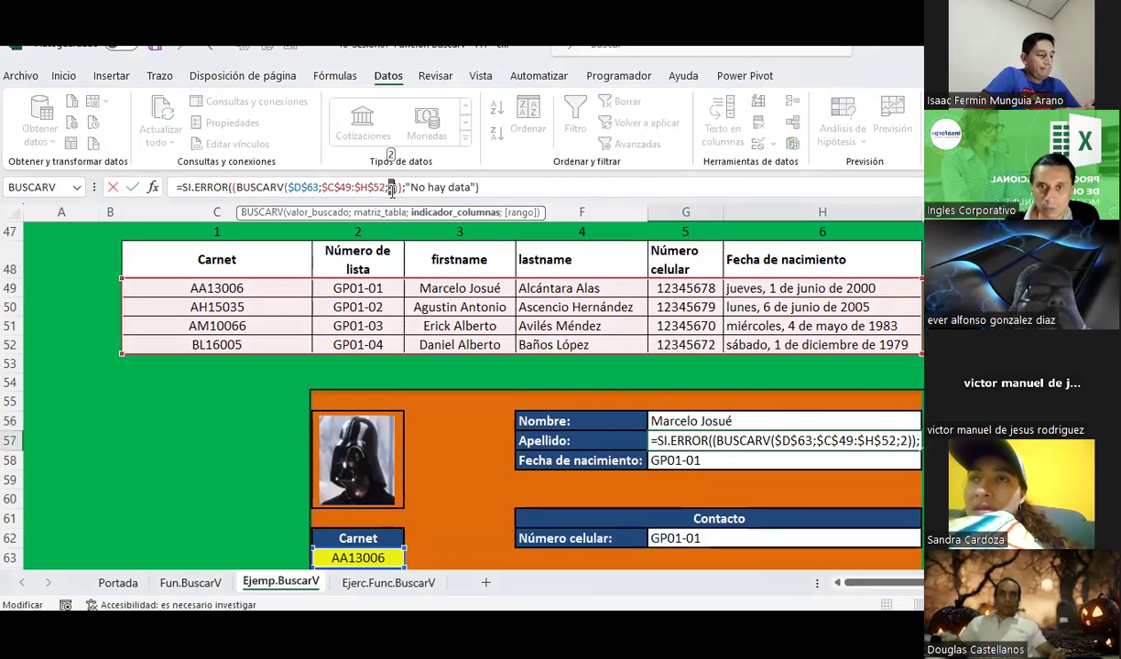
type("4")
key("Return")
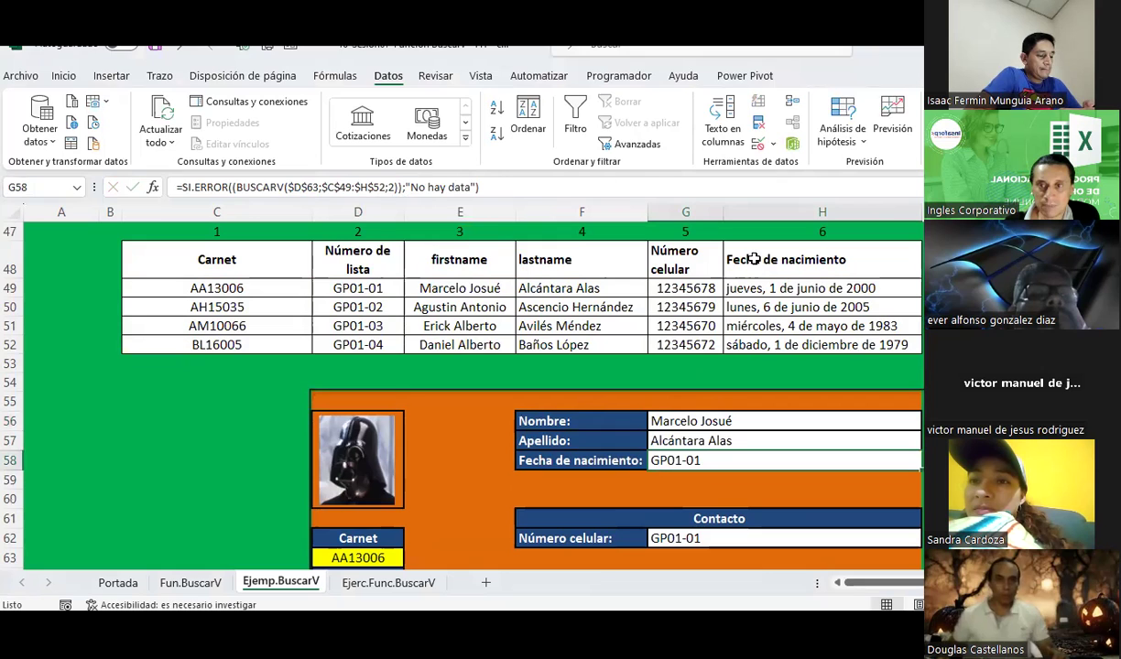
left_click(391, 188)
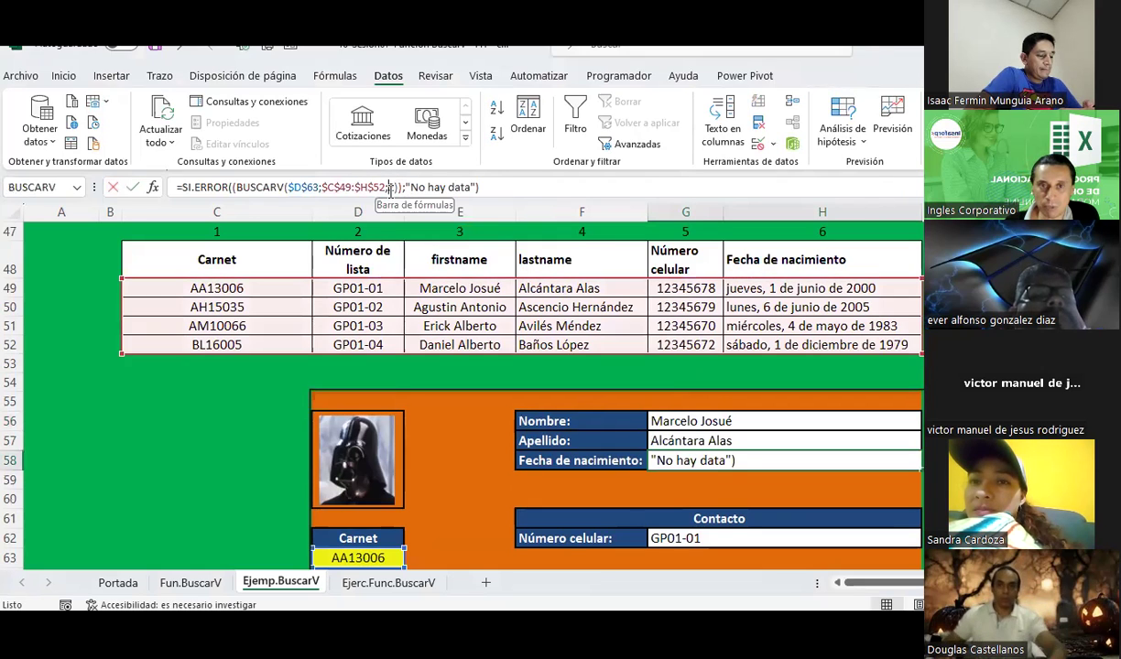
double_click(390, 188)
type("6")
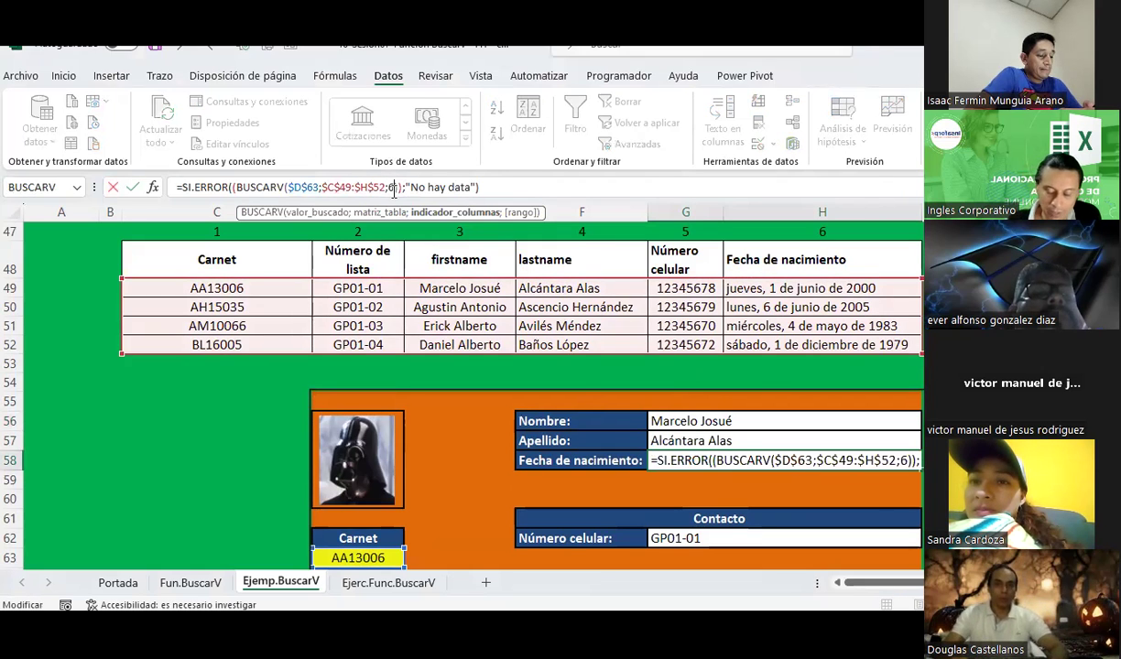
key("Return")
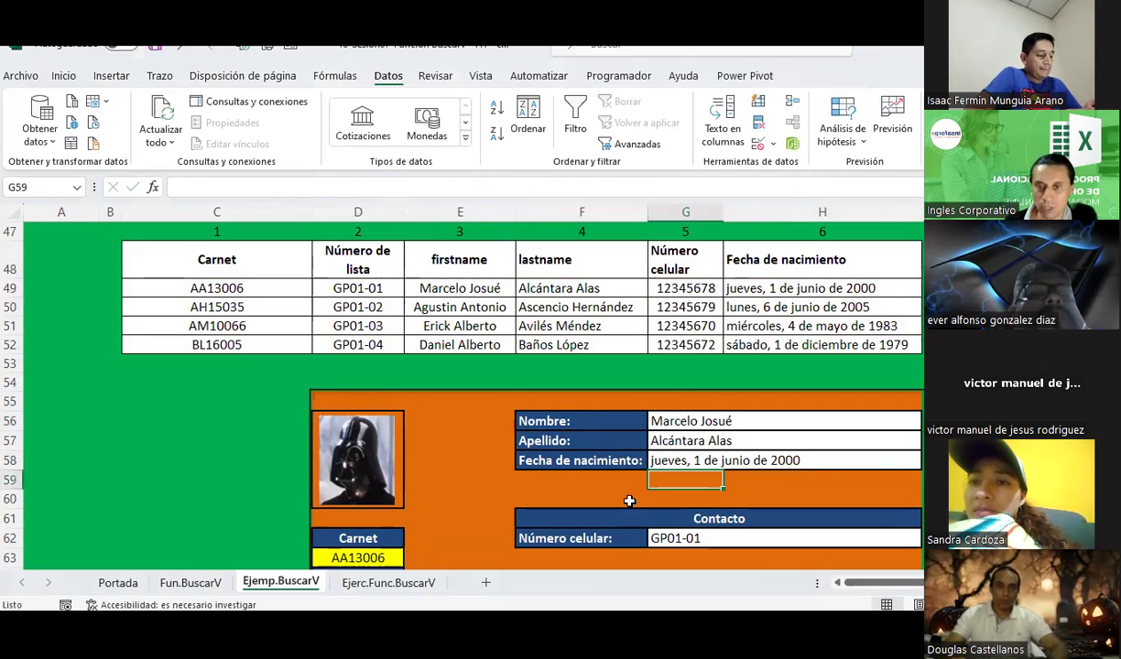
Step: Set G62's lookup to column 5 so it returns the phone number or 'No hay data'
left_click(700, 537)
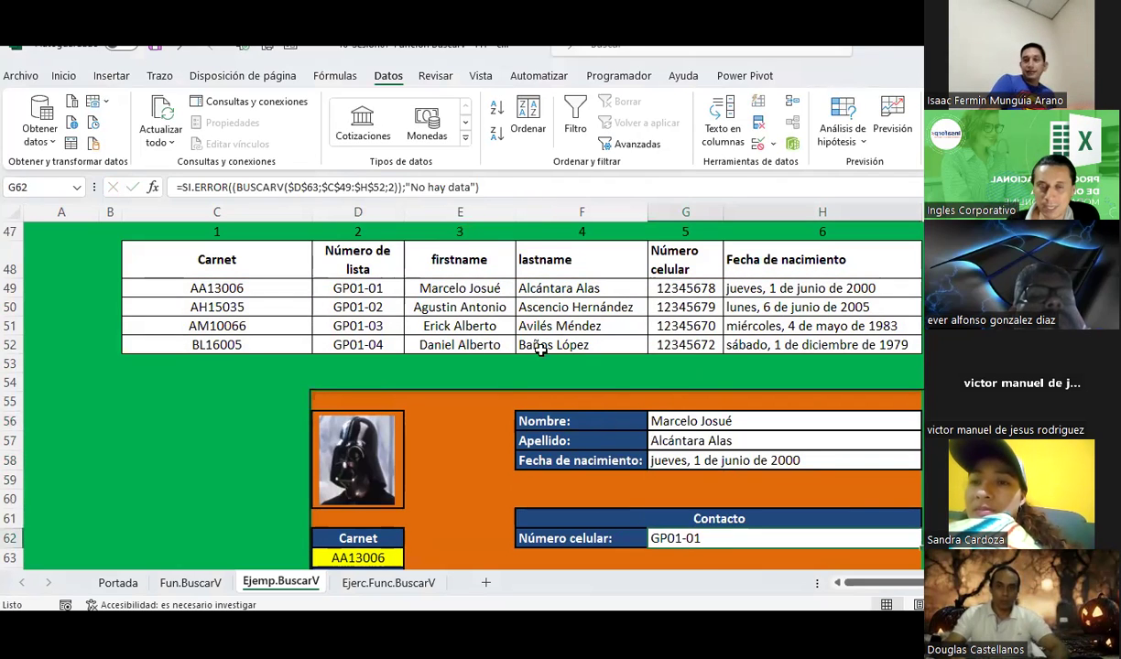
left_click(389, 187)
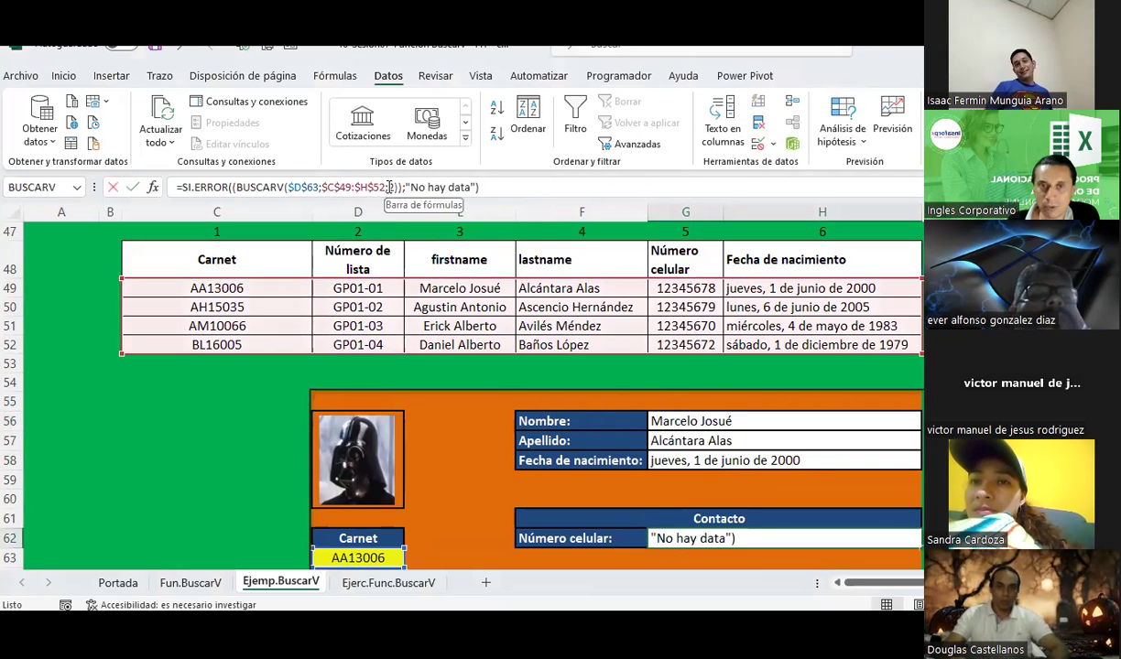
left_click(390, 187)
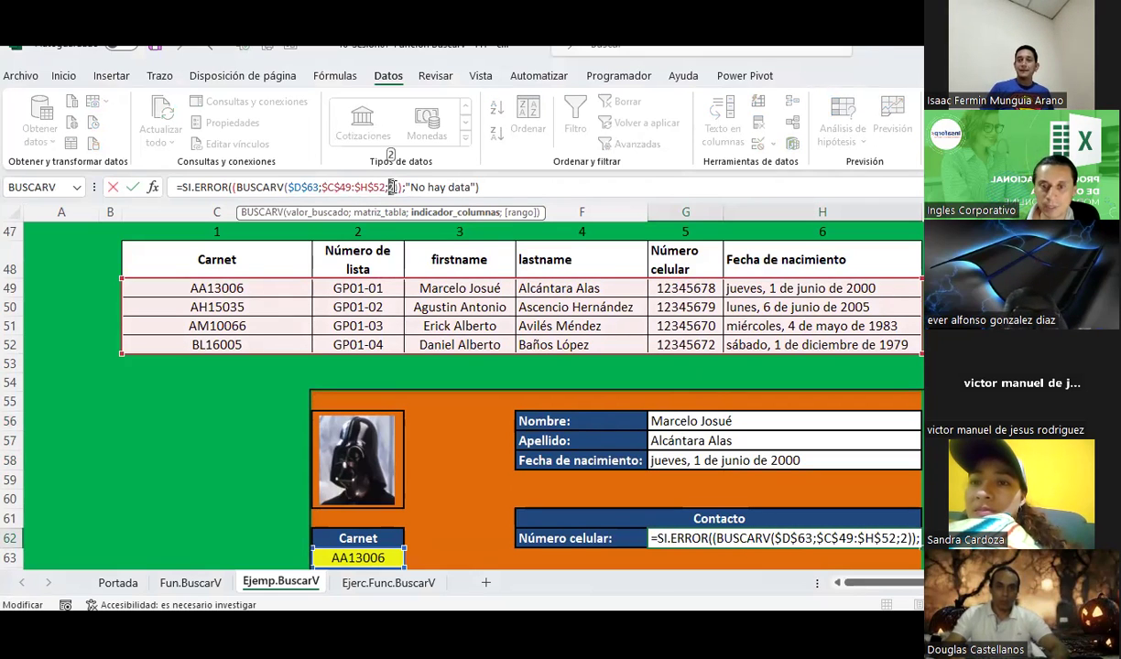
type("5")
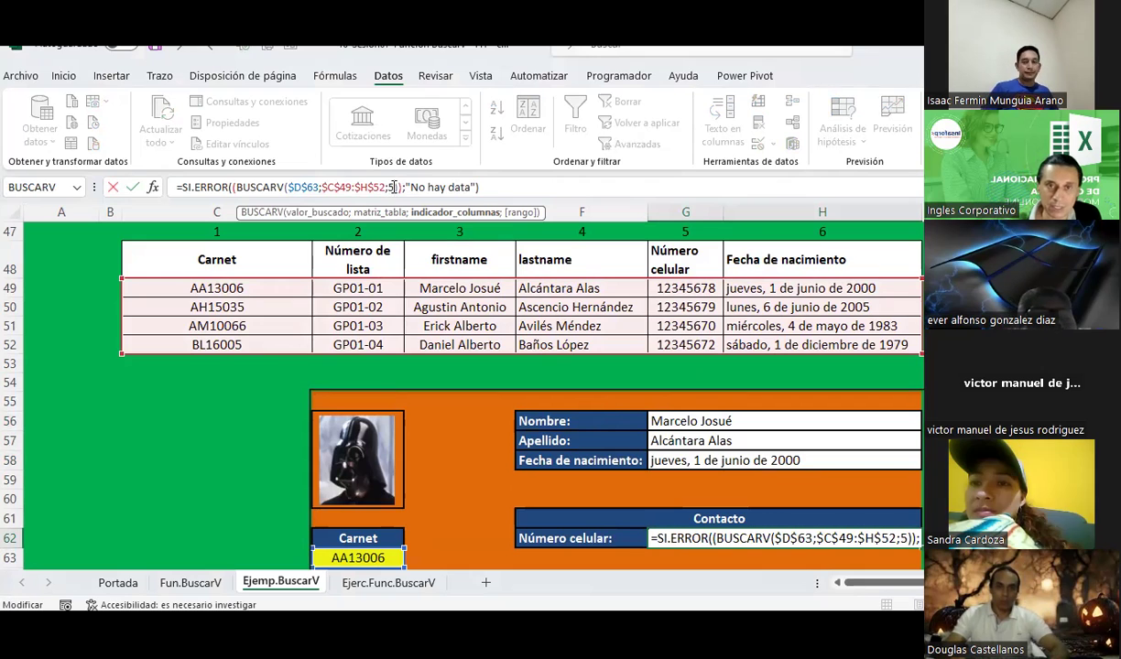
key("Return")
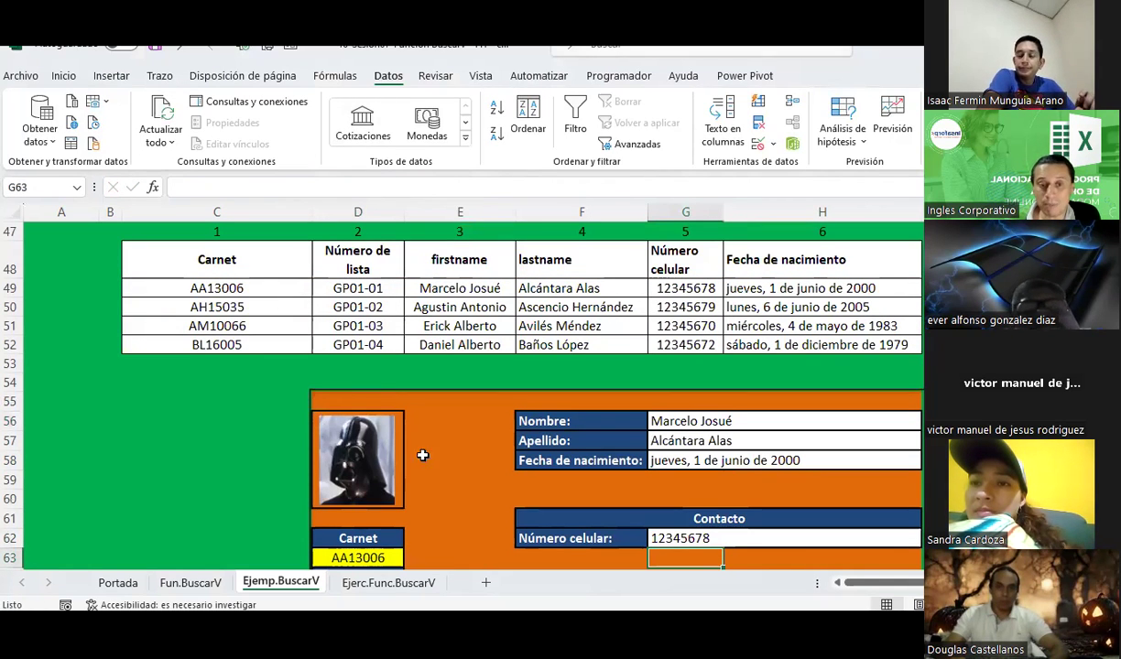
scroll(422, 455, "down", 3)
scroll(435, 443, "up", 1)
Step: Apply a 'Longitud del texto igual a' validation rule to D55:H65, excluding the Carnet cell D63
mouse_move(327, 287)
left_mouse_down()
mouse_move(762, 441)
mouse_move(820, 489)
left_mouse_up()
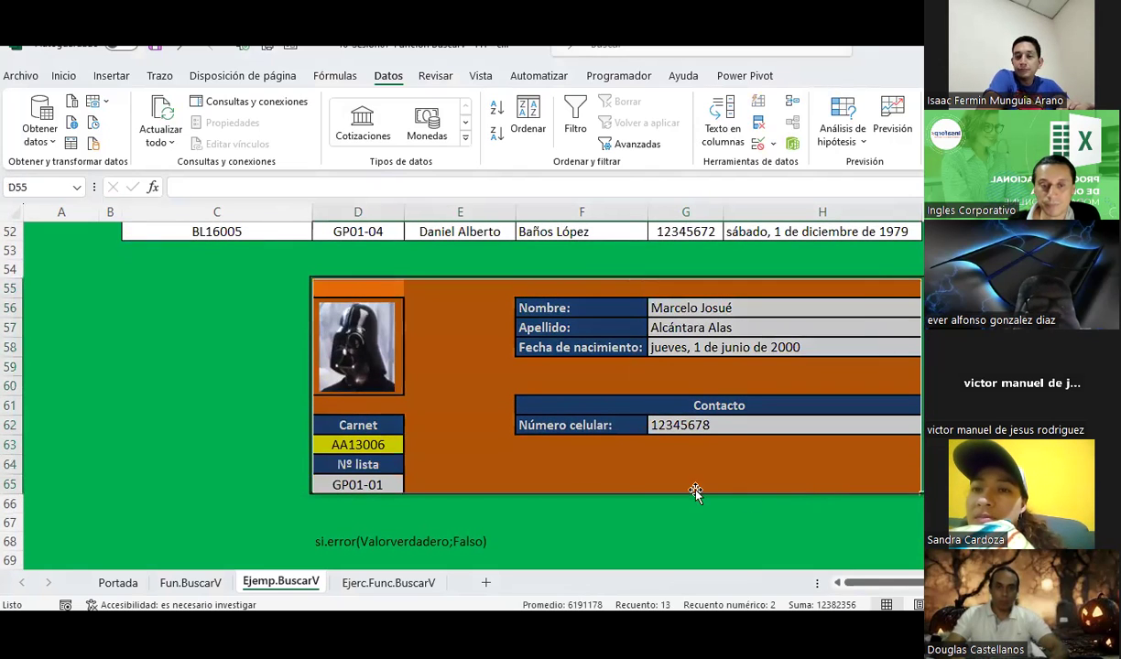
left_click(376, 443, "ctrl")
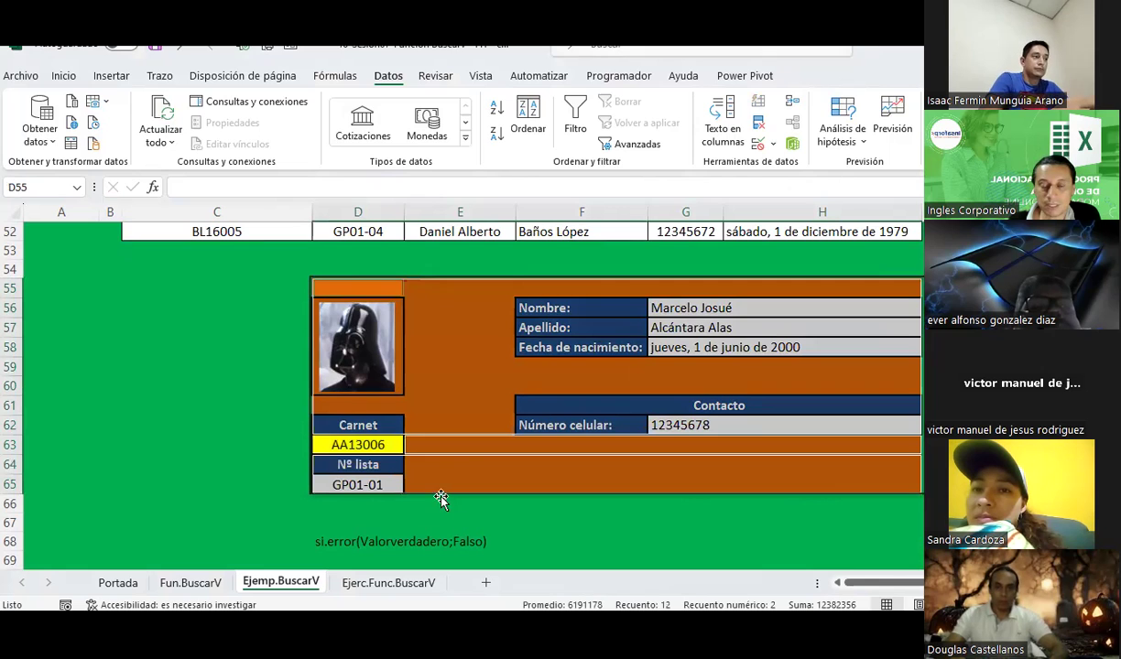
left_click(772, 145)
left_click(805, 165)
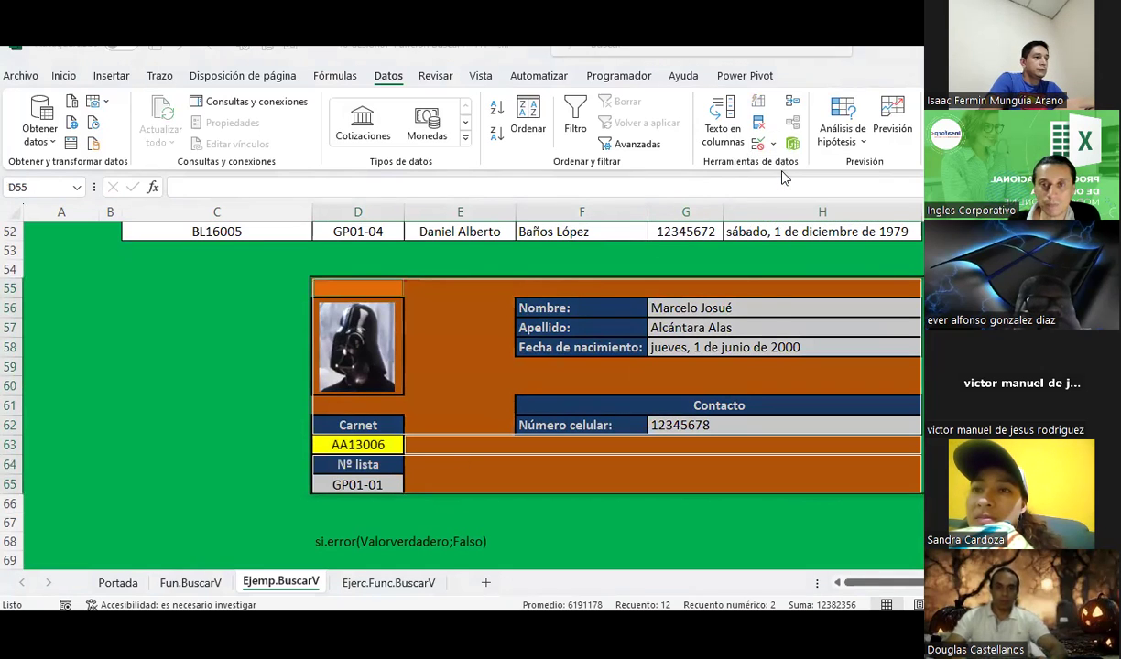
left_click(513, 187)
left_click(481, 266)
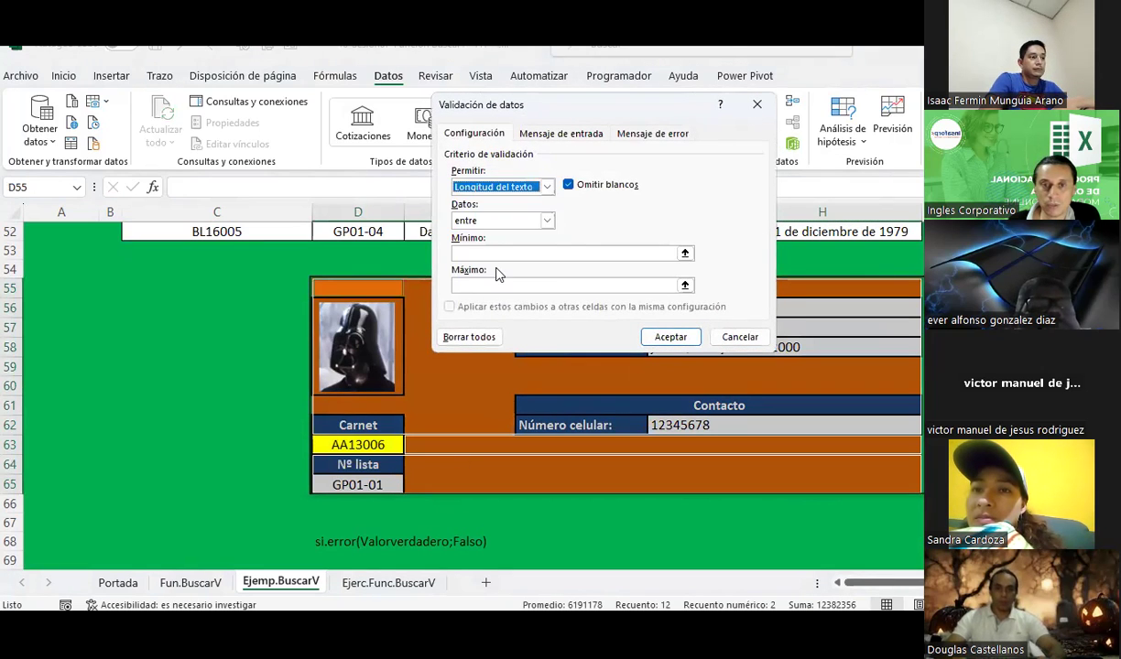
left_click(462, 220)
left_click(468, 256)
left_click(472, 253)
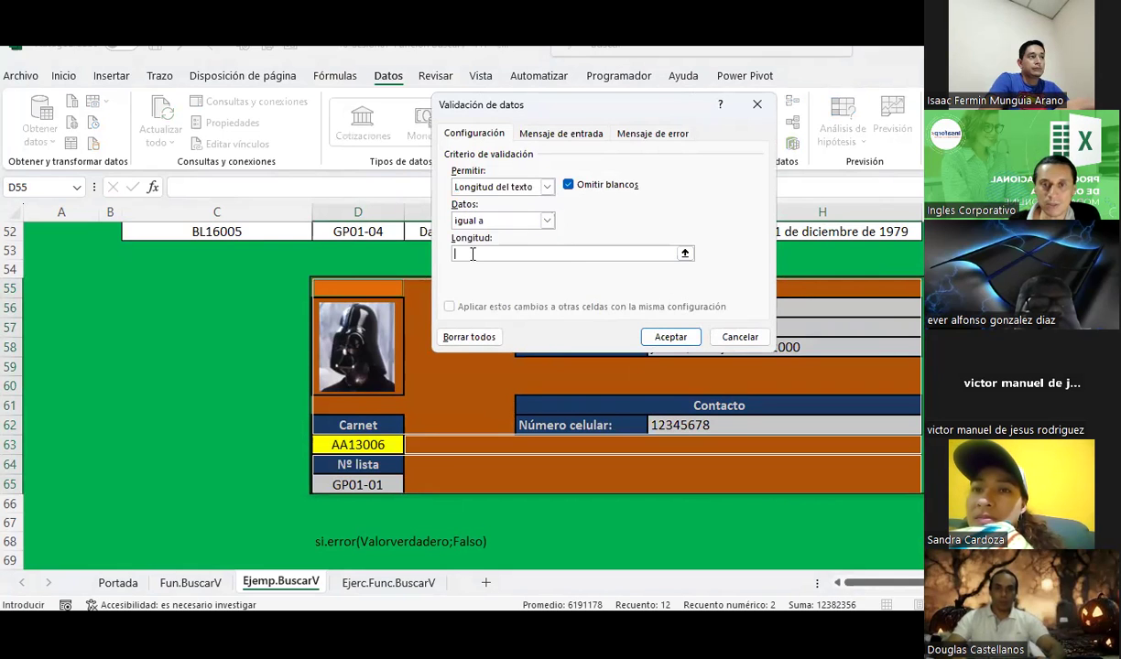
type("8")
left_click(670, 337)
left_click(696, 326)
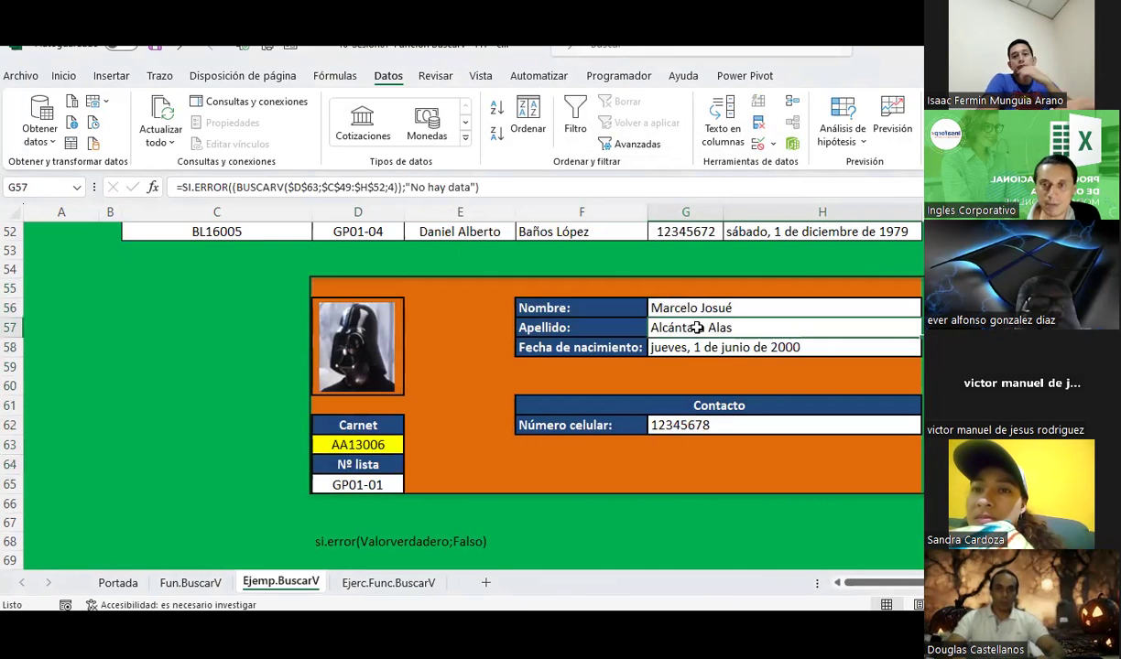
Step: Test that typed text in the surname and birth date fields is rejected
type("sdas")
key("Return")
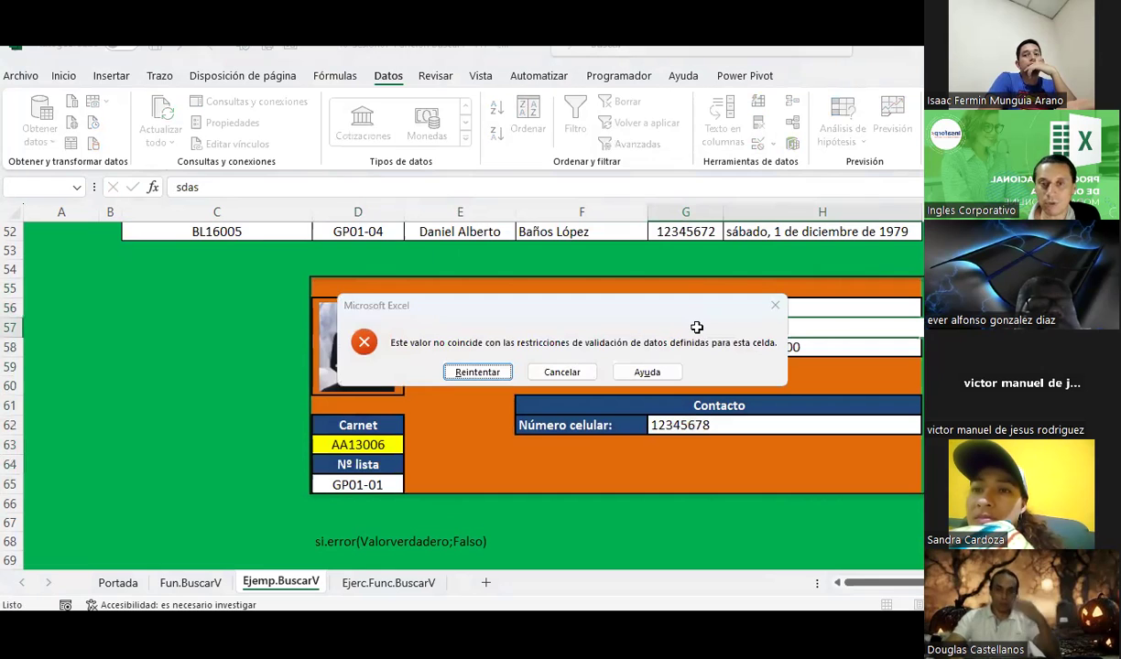
key("Escape")
key("Down")
type("sd")
key("Return")
key("Escape")
Step: Test that typed text in the phone field and an empty form cell is rejected
key("Down")
key("Down")
key("Down")
type("ds")
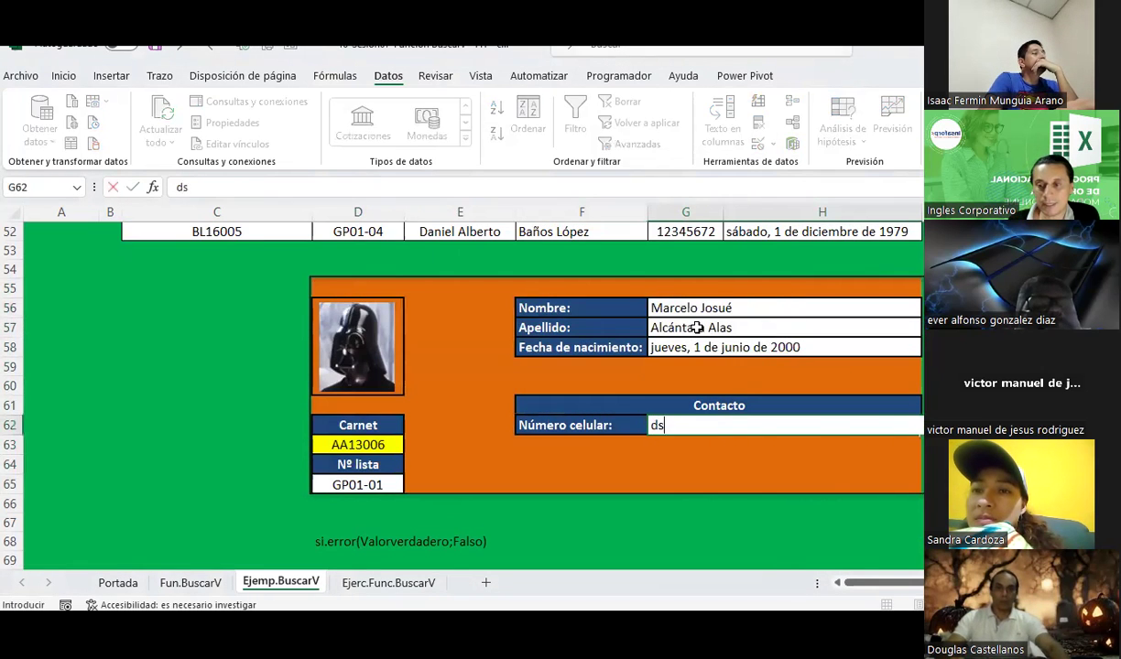
key("Return")
key("Escape")
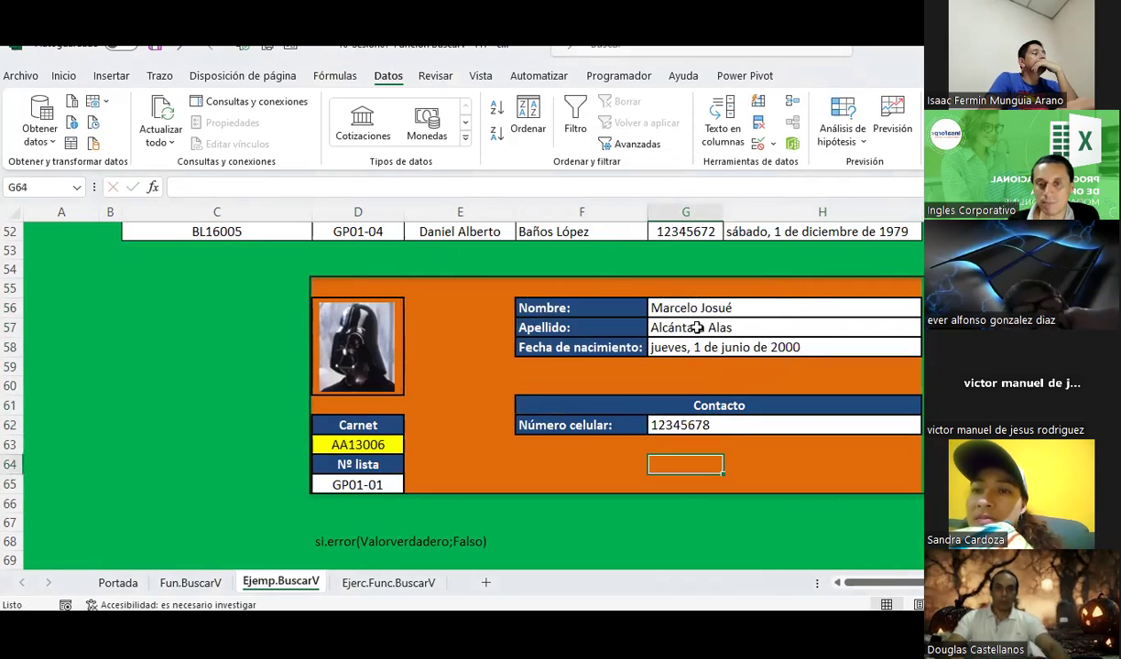
key("Up")
type("dsd")
key("Return")
key("Escape")
key("Left")
key("Left")
key("Left")
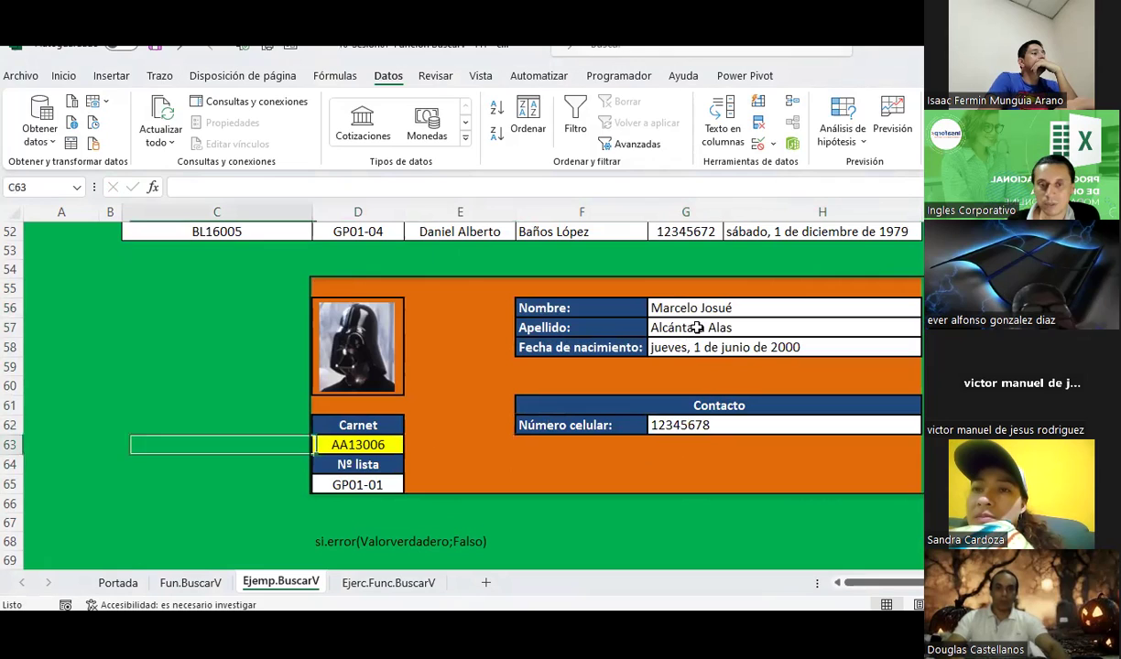
left_click(335, 445)
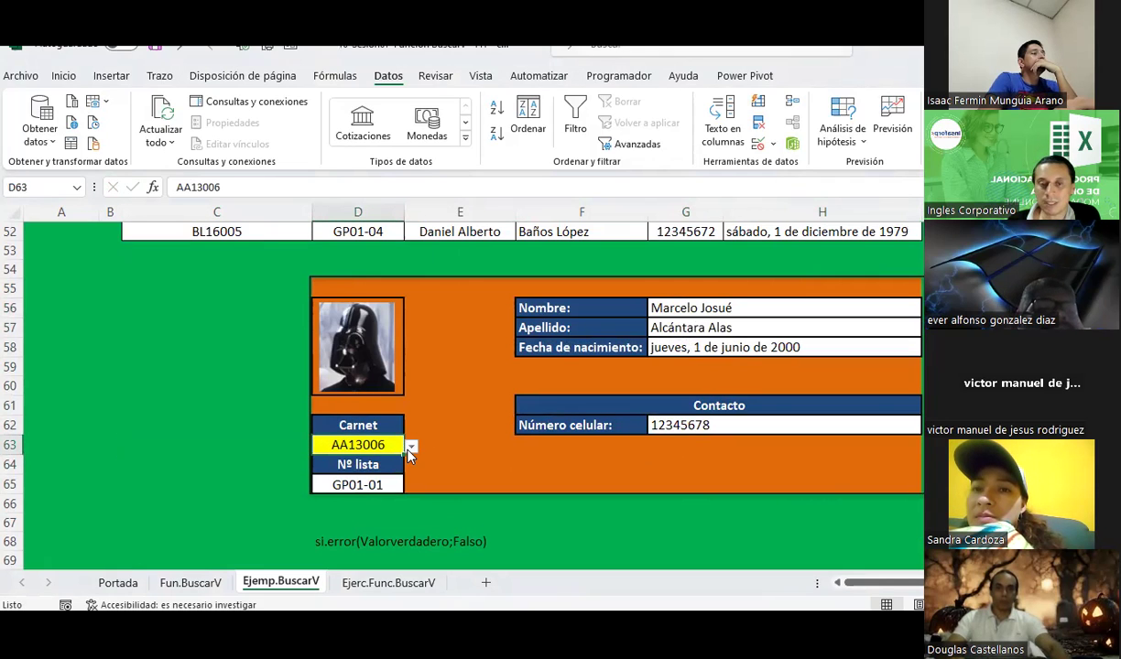
left_click(411, 448)
key("Down")
key("Return")
left_click(409, 449)
key("Down")
key("Return")
left_click(411, 443)
Step: Choose carnet BL16005 and look at the resulting birth date lookup in G58
left_click(394, 445)
left_click(411, 447)
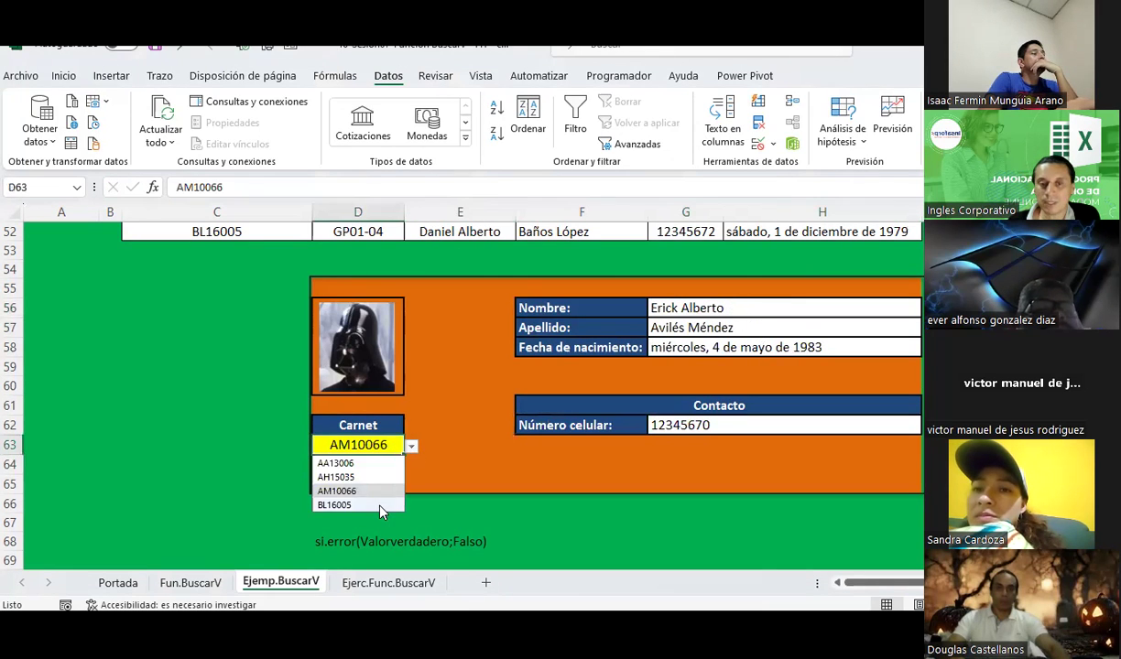
left_click(380, 506)
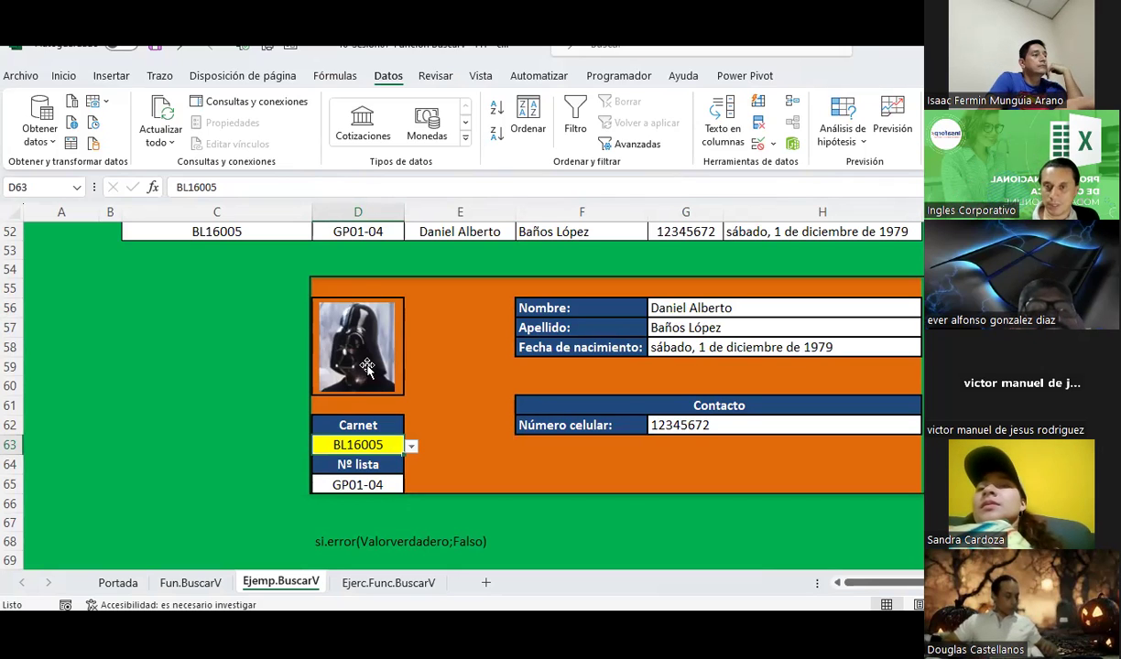
left_click(674, 347)
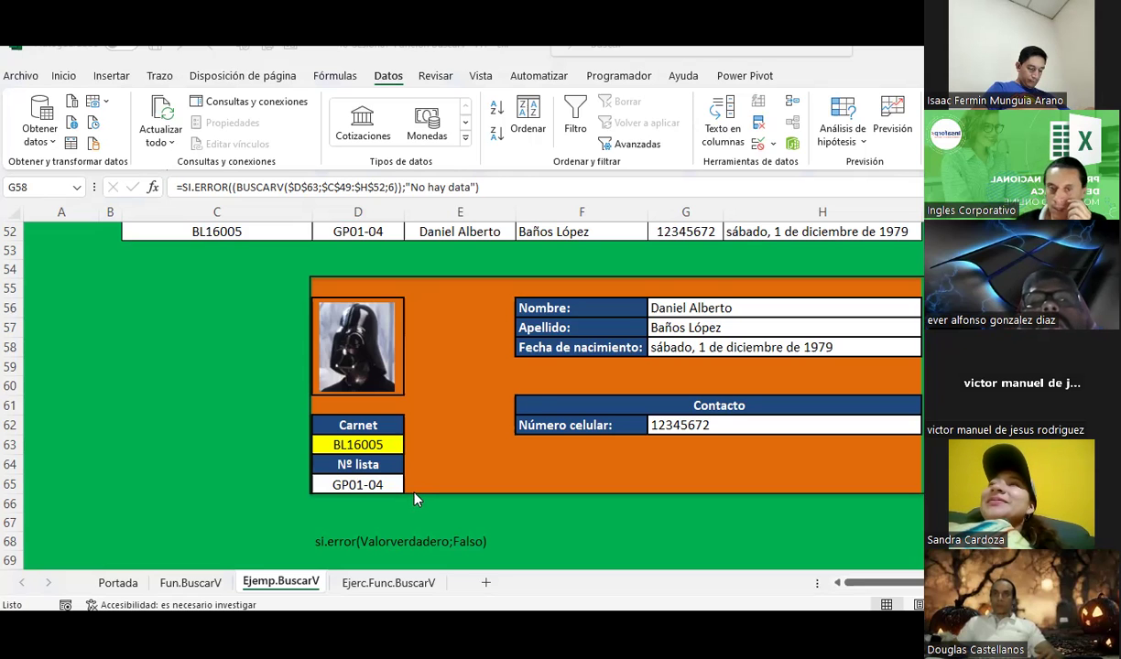
Step: Switch to the Ejerc.Func.BuscarV exercise sheet
left_click(408, 586)
left_click(463, 467)
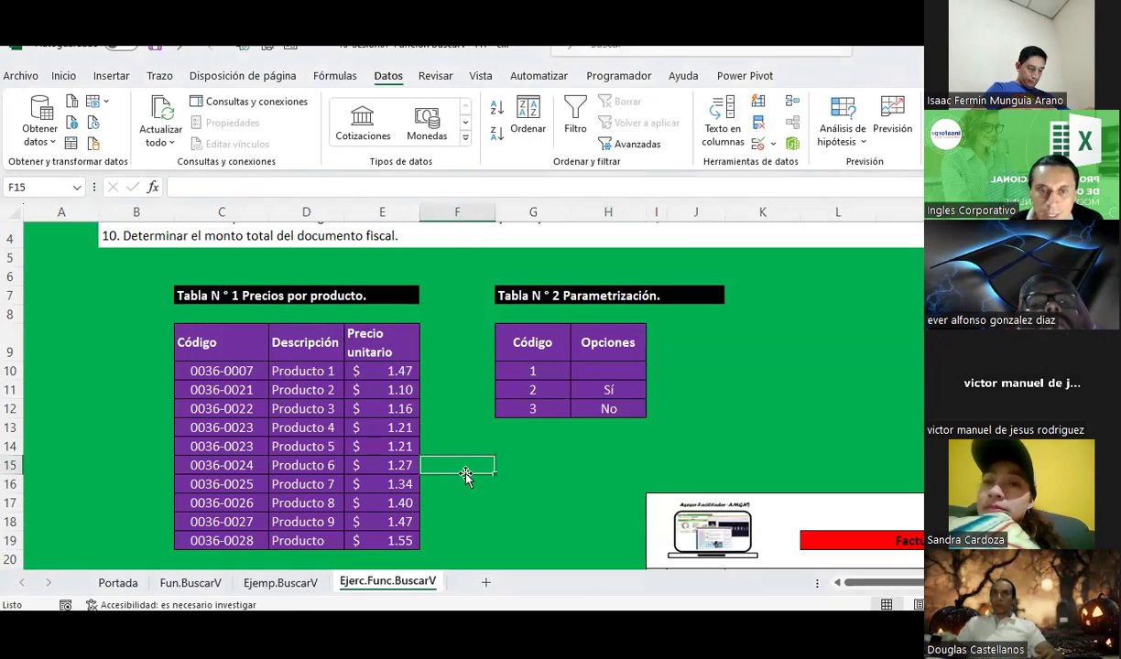
scroll(465, 476, "up", 1)
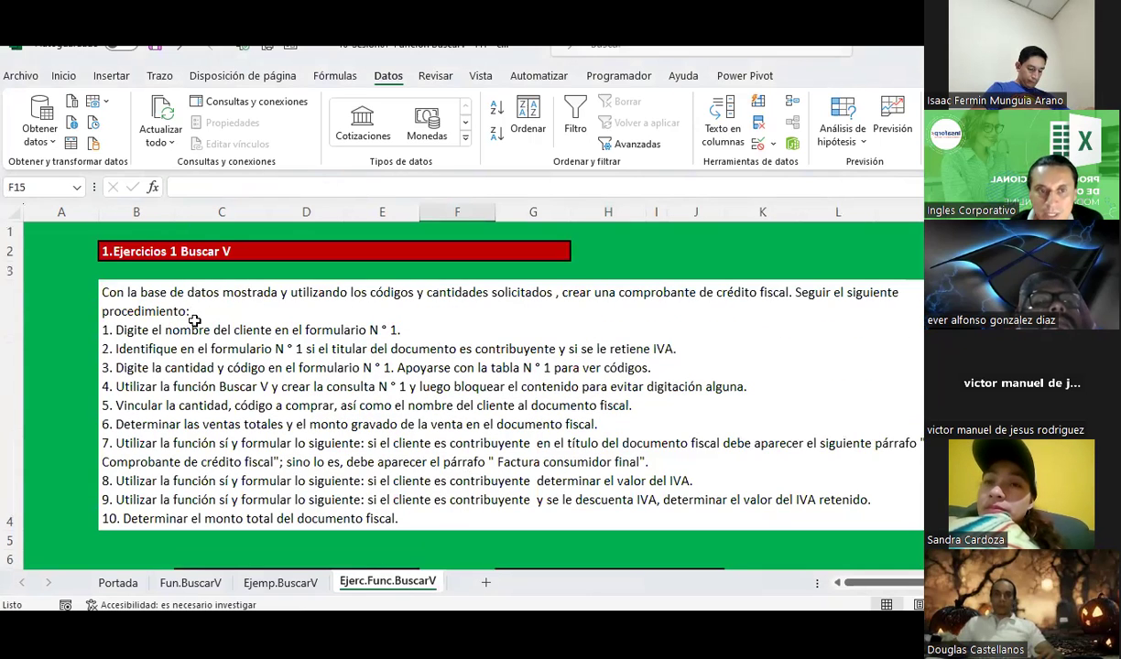
left_click(177, 389)
scroll(176, 431, "down", 2)
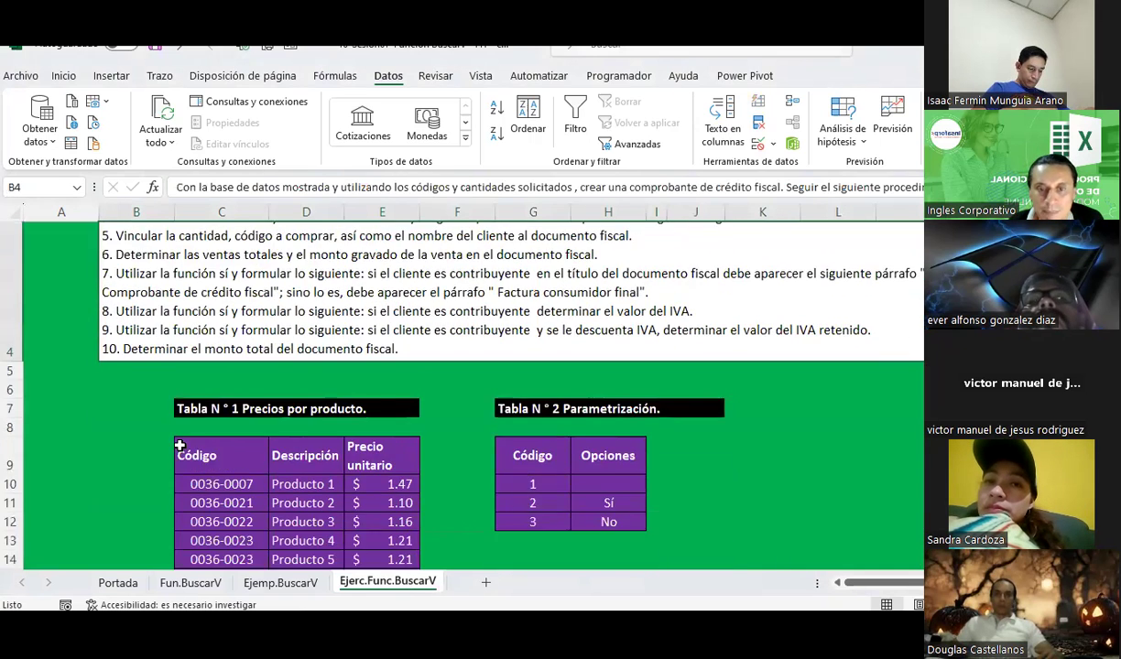
scroll(179, 446, "down", 3)
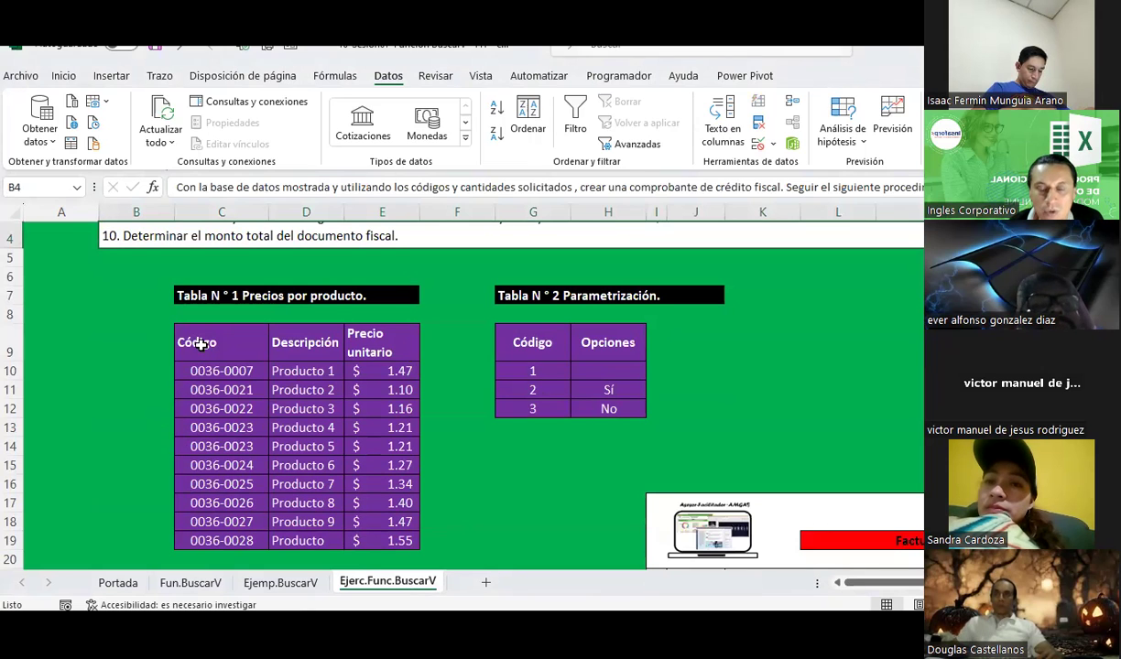
left_click_drag(200, 344, 368, 541)
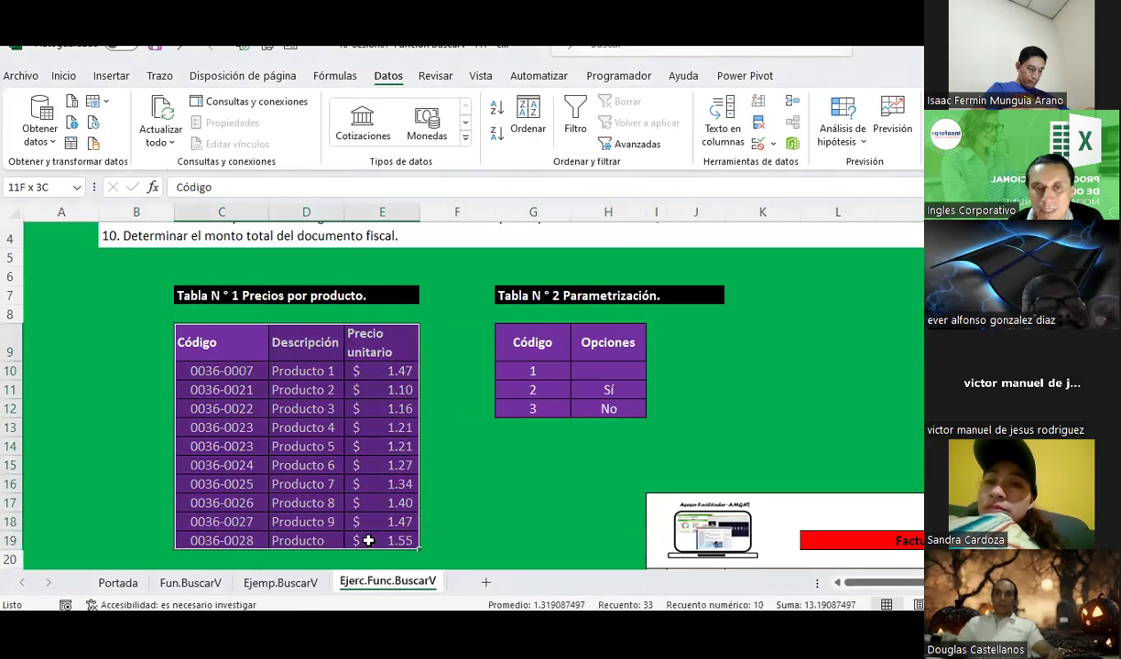
left_click(255, 370)
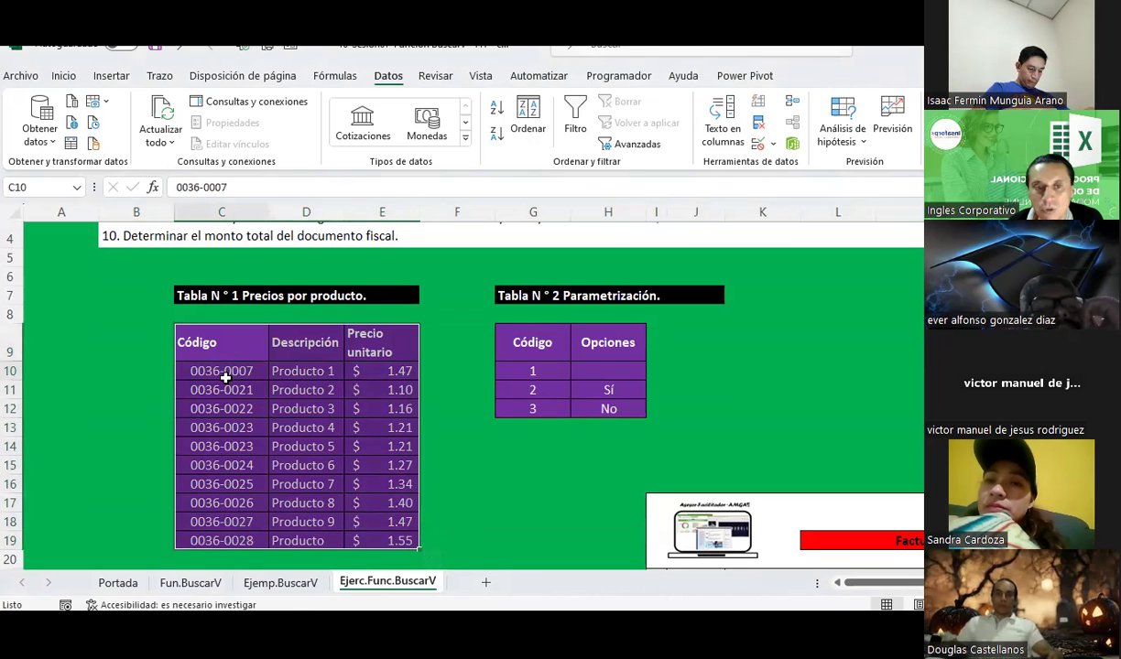
left_click(309, 370)
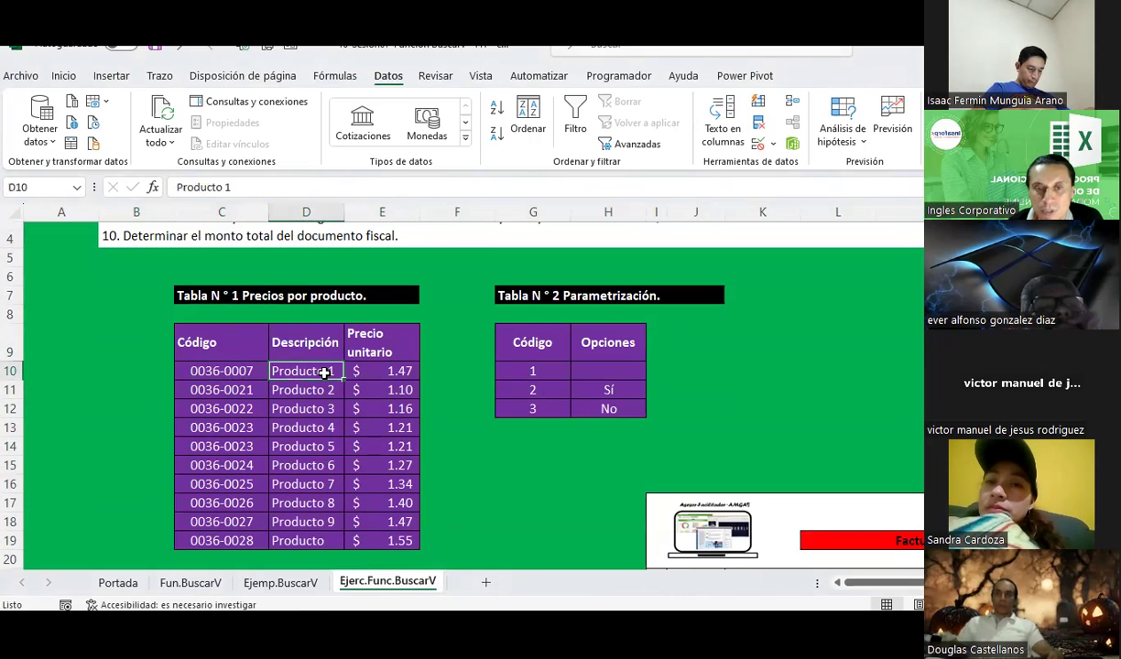
left_click(379, 370)
scroll(366, 370, "down", 1)
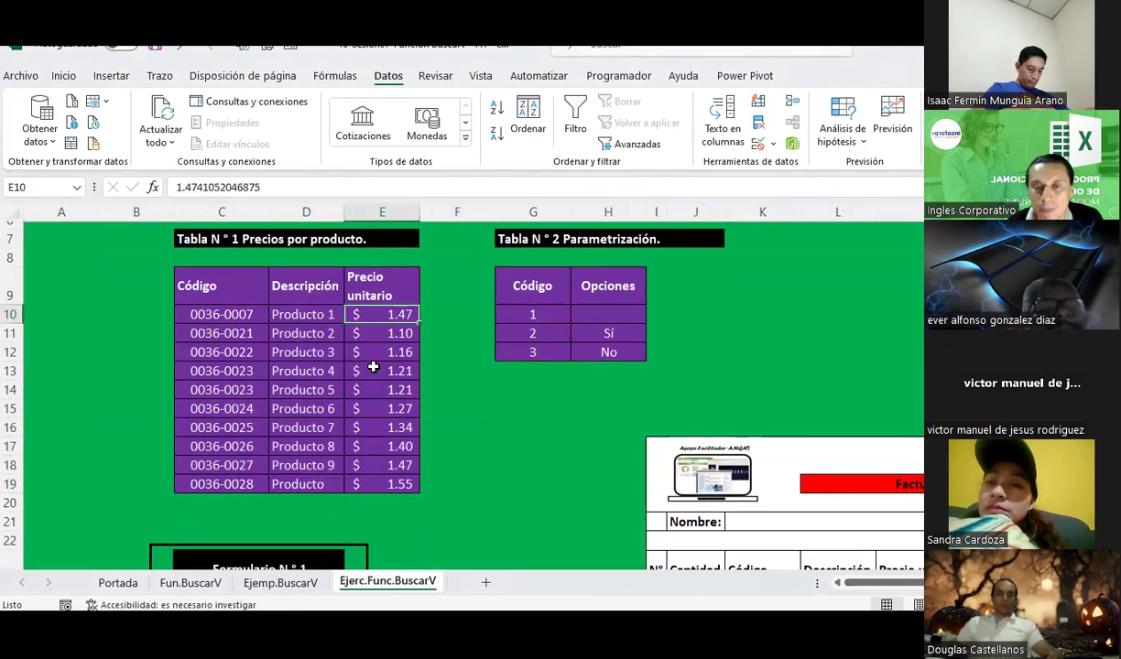
left_click_drag(544, 285, 604, 353)
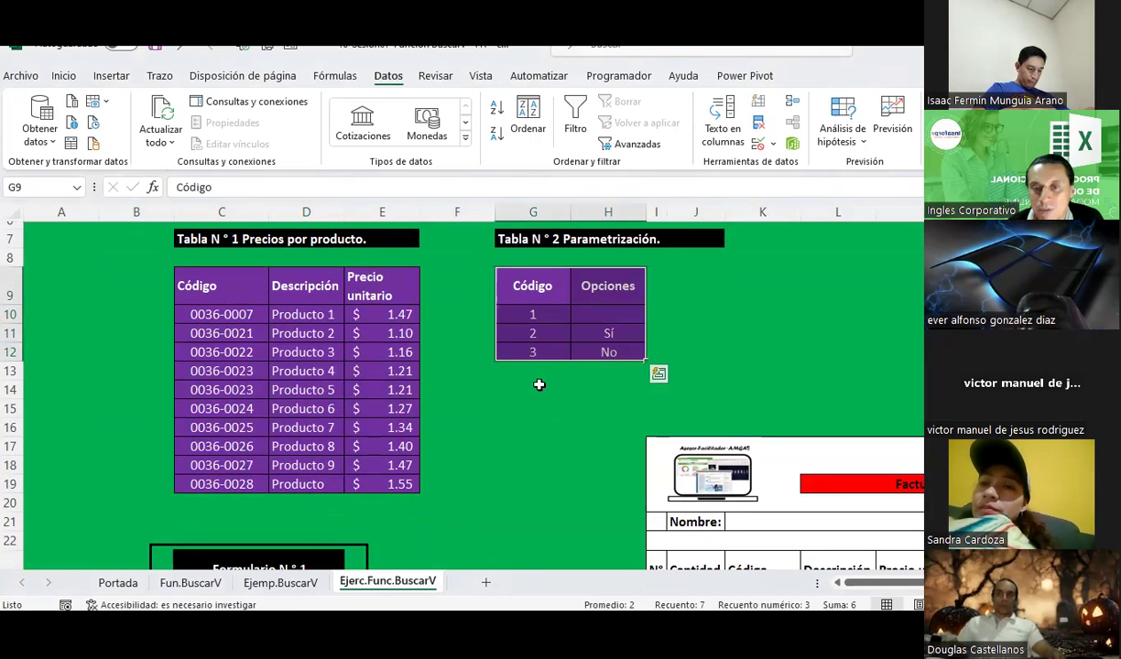
left_click(601, 333)
left_click(586, 352)
left_click(593, 314)
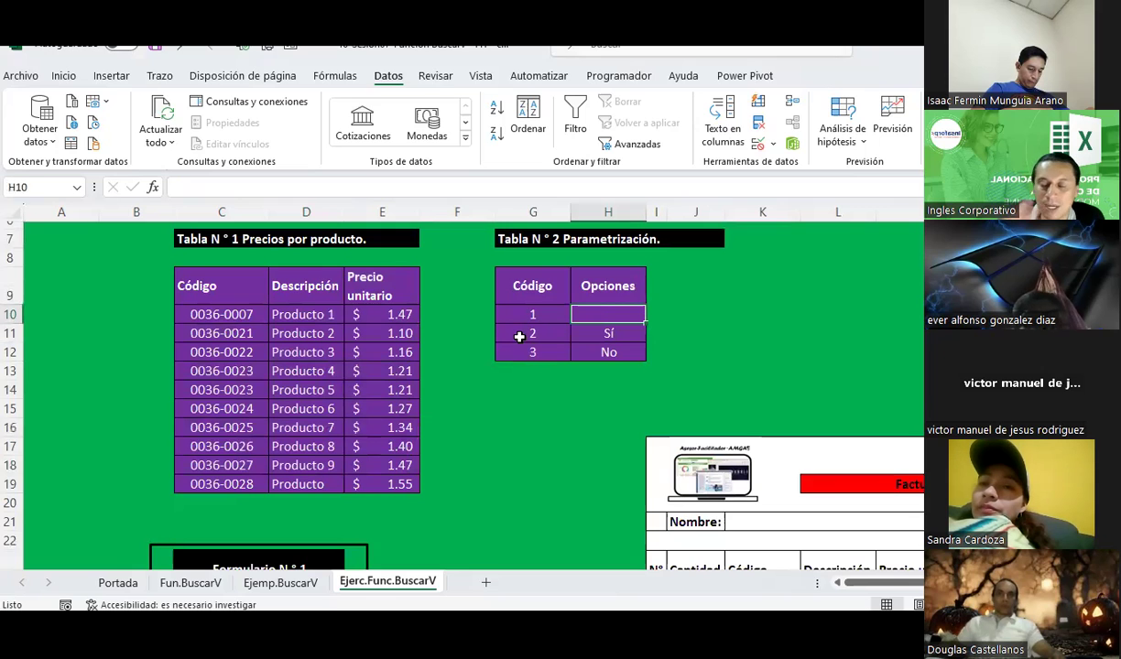
scroll(519, 337, "down", 5)
scroll(520, 337, "up", 2)
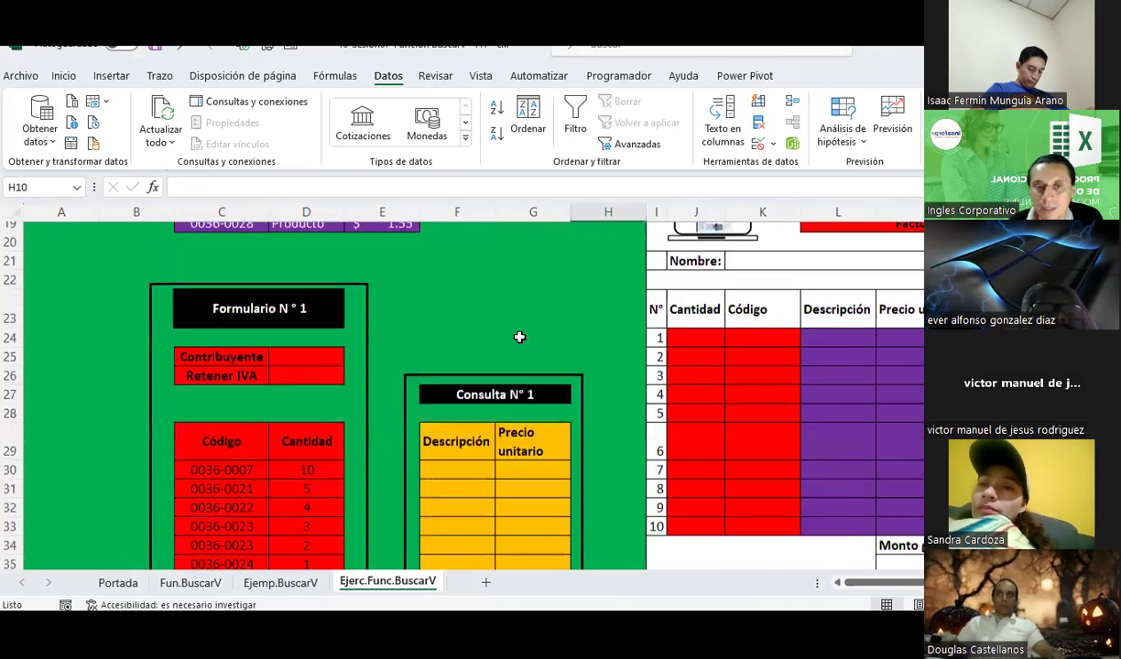
scroll(519, 337, "down", 1)
left_click(275, 358)
left_click(274, 295)
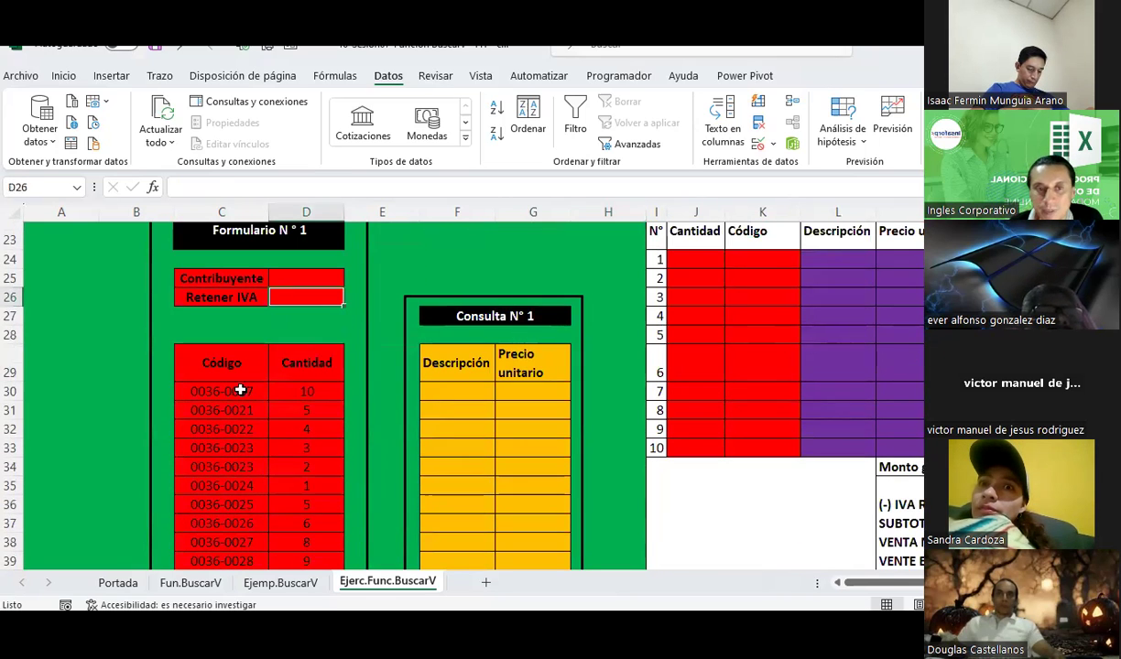
left_click(224, 427)
scroll(223, 411, "down", 3)
scroll(224, 412, "up", 3)
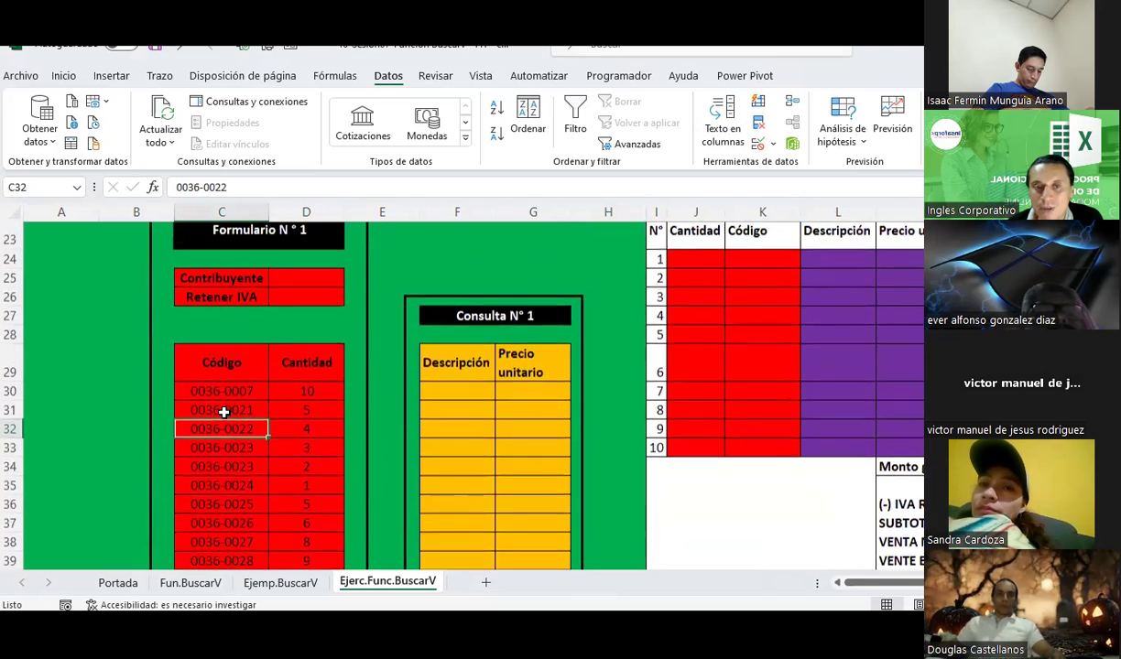
scroll(223, 412, "up", 1)
scroll(224, 402, "down", 2)
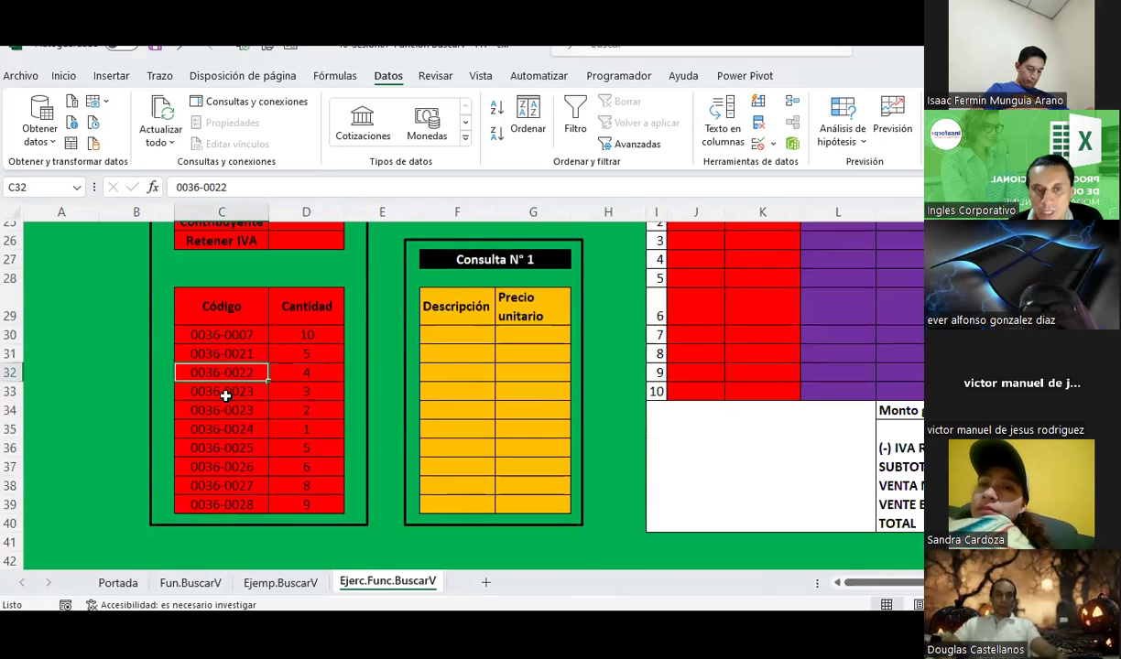
left_click_drag(226, 335, 225, 507)
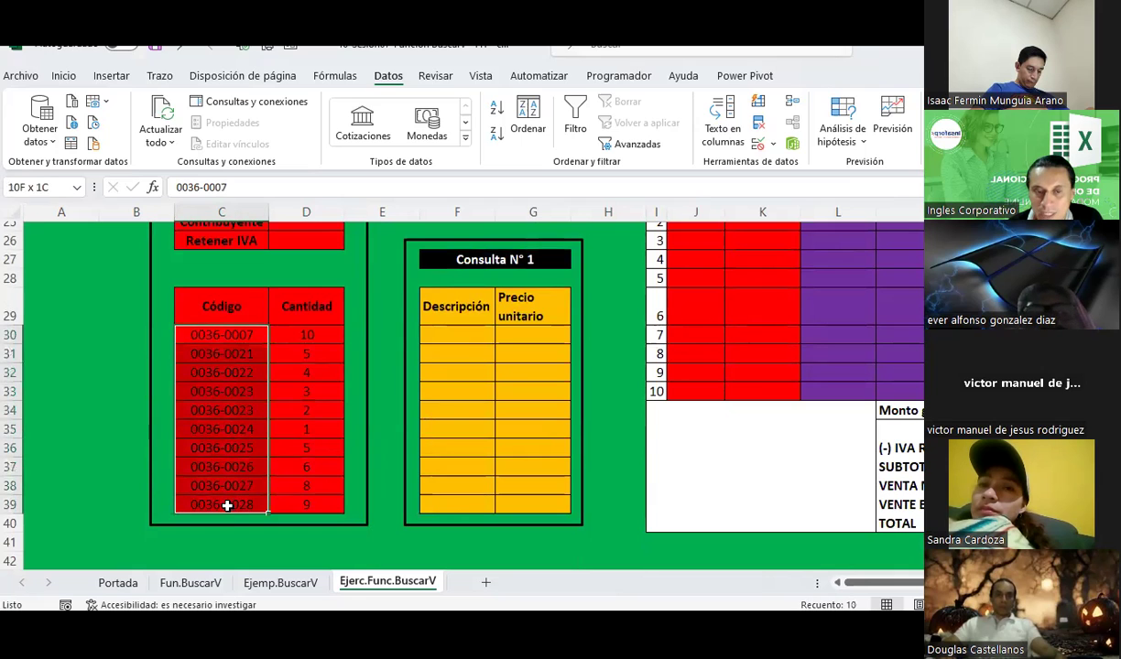
left_click_drag(306, 335, 298, 503)
scroll(297, 505, "up", 2)
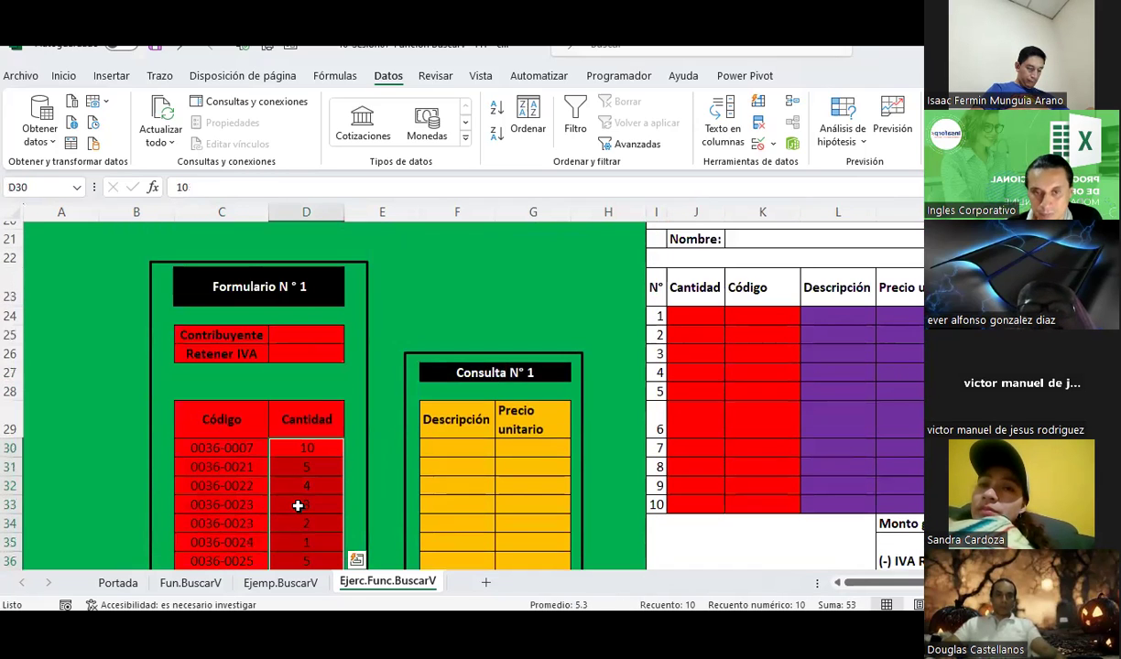
scroll(298, 505, "down", 1)
scroll(223, 388, "up", 1)
scroll(224, 388, "up", 1)
scroll(223, 389, "down", 1)
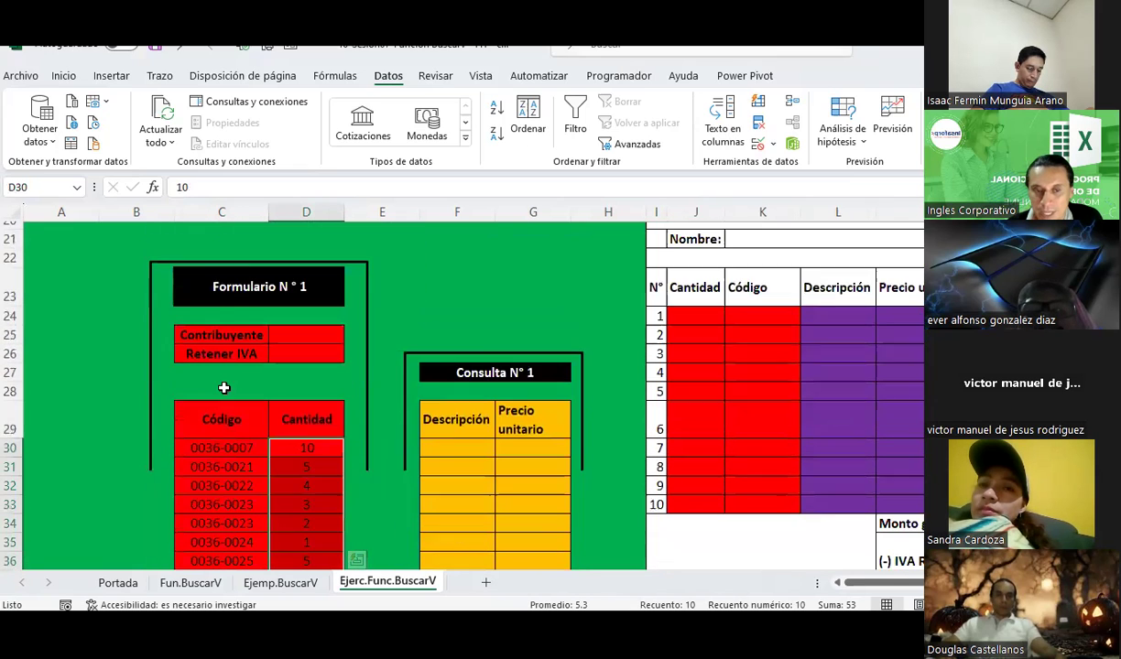
left_click(281, 335)
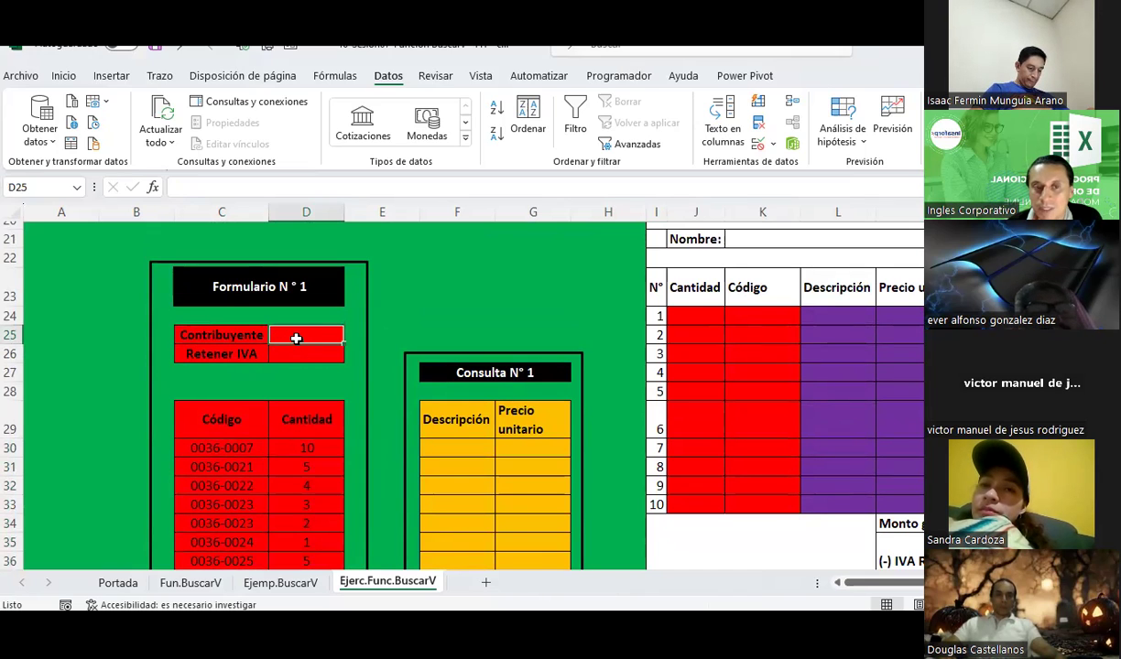
left_click(295, 351)
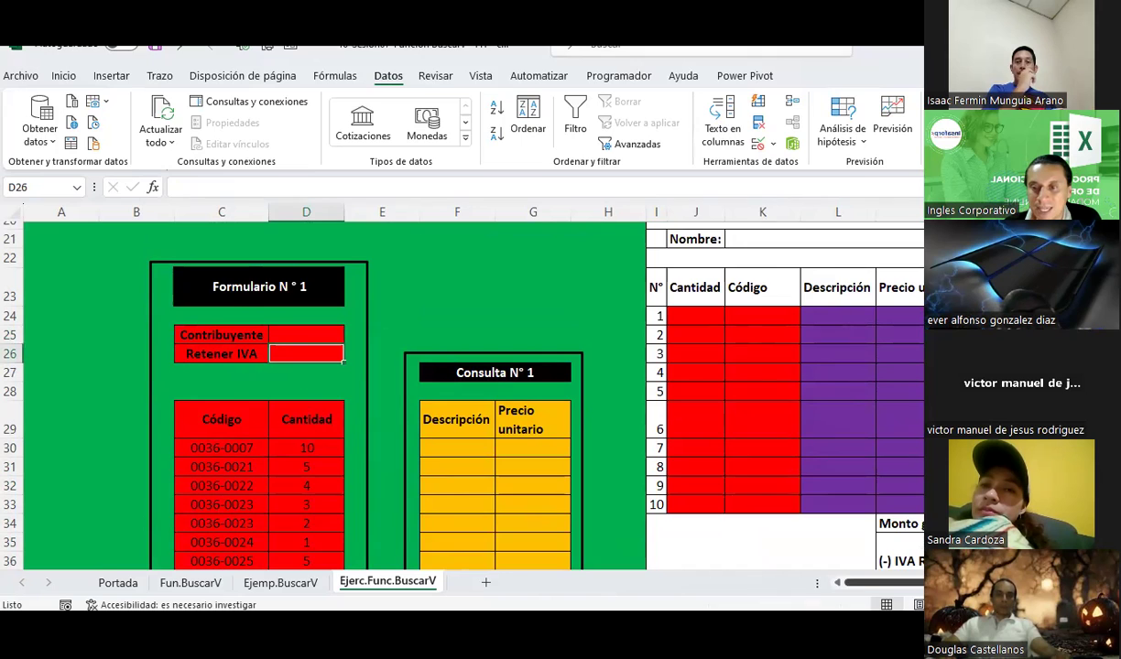
scroll(263, 490, "right", 1)
scroll(134, 388, "down", 2)
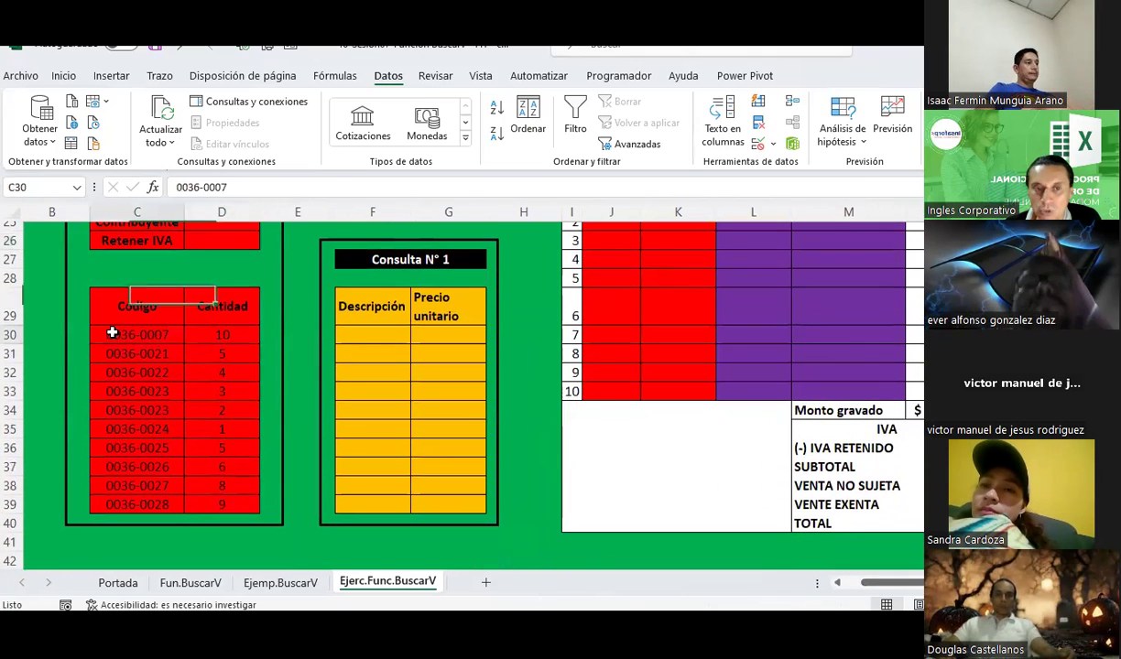
left_click_drag(110, 341, 219, 512)
scroll(293, 339, "up", 3)
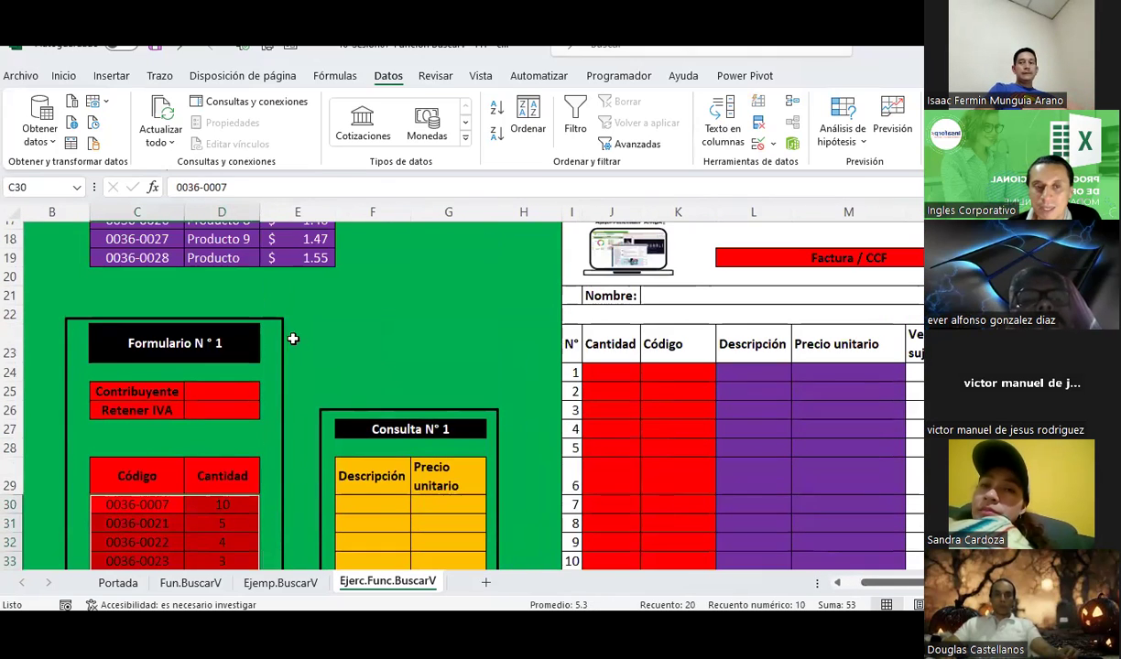
left_click(223, 392)
scroll(678, 445, "up", 2)
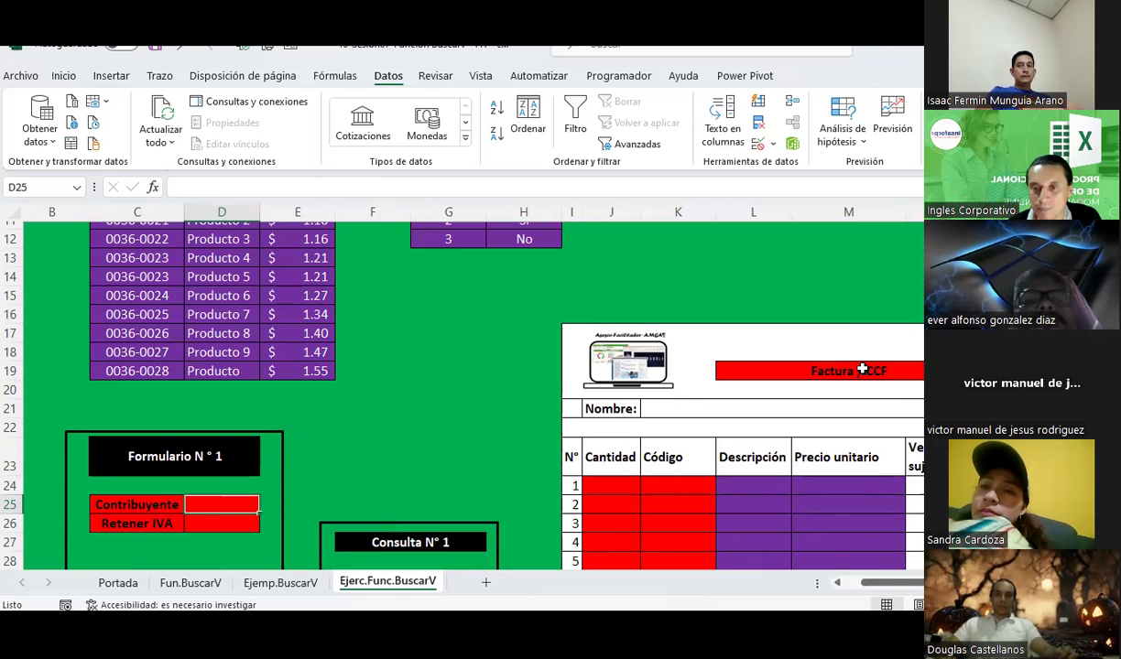
scroll(476, 435, "down", 3)
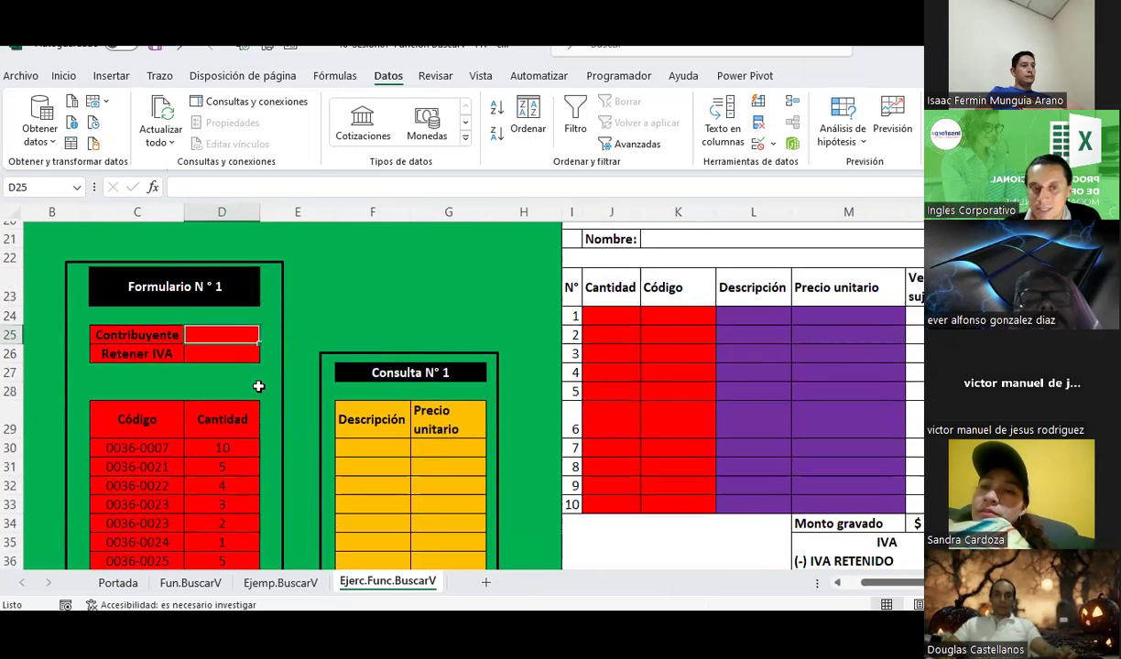
scroll(809, 364, "up", 2)
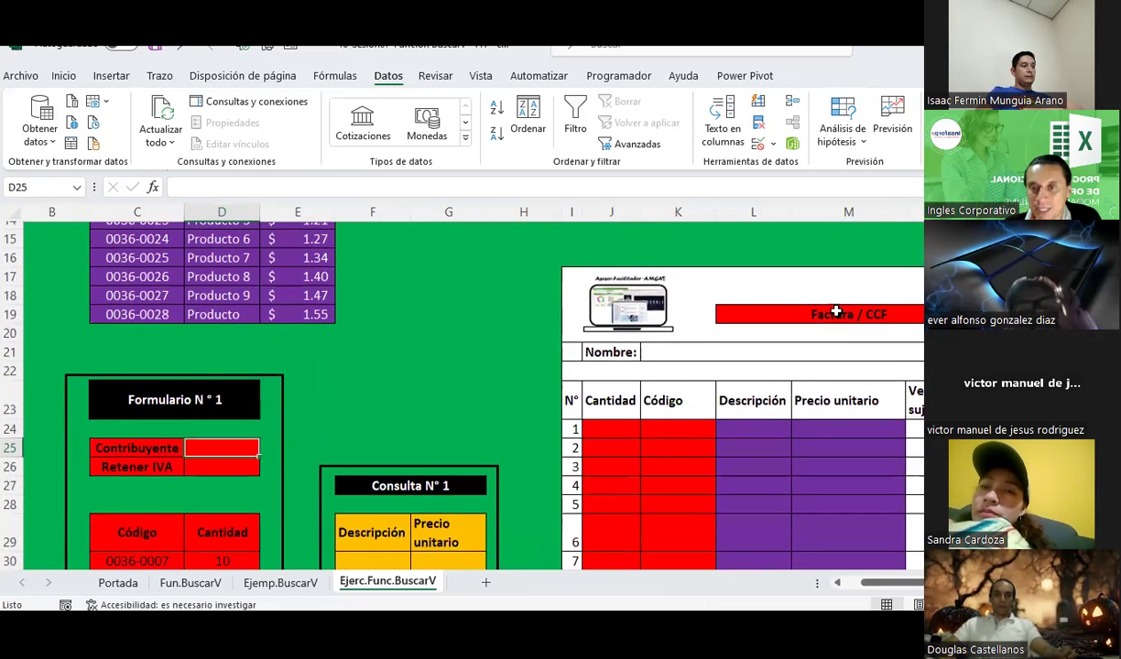
scroll(841, 327, "down", 2)
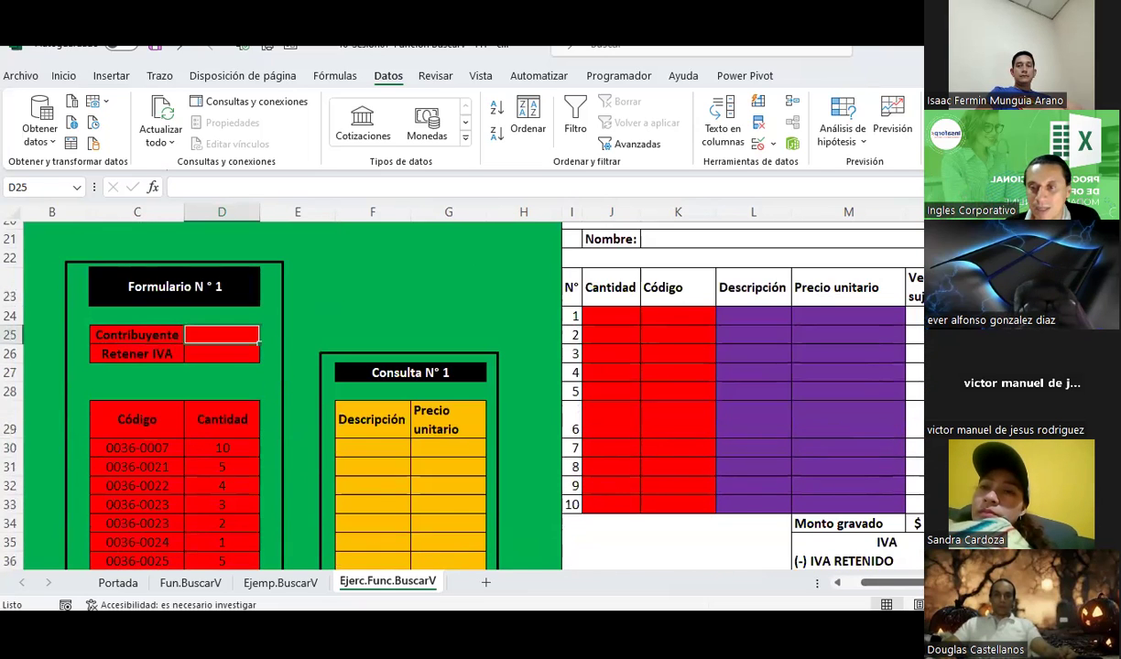
scroll(458, 394, "right", 2)
scroll(458, 394, "down", 1)
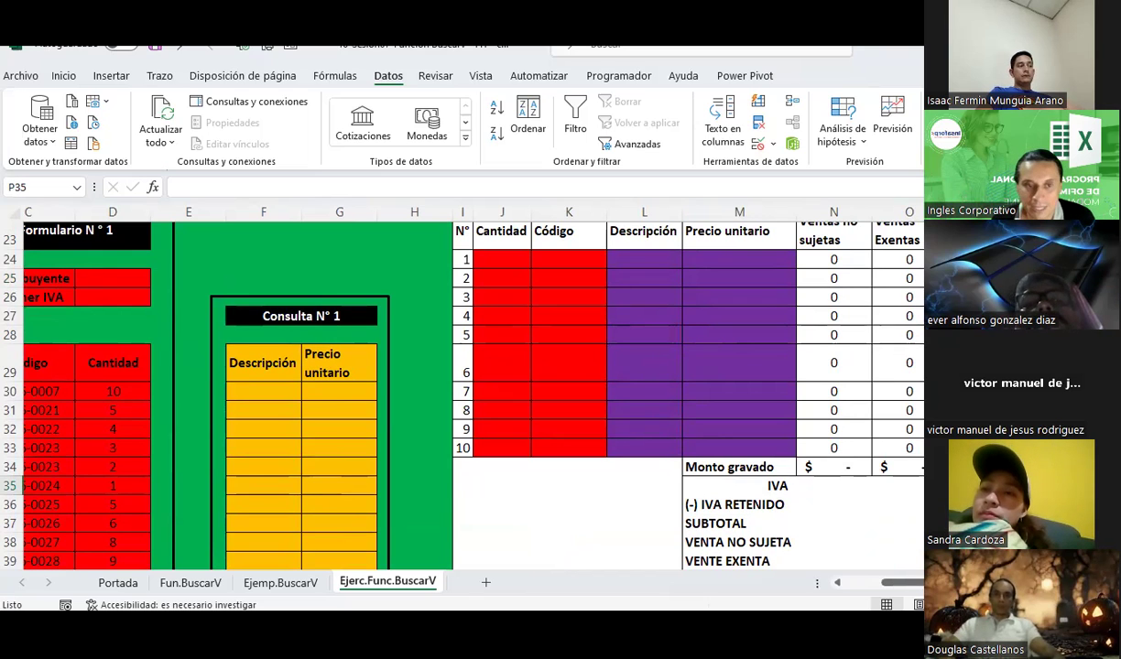
scroll(150, 316, "up", 1)
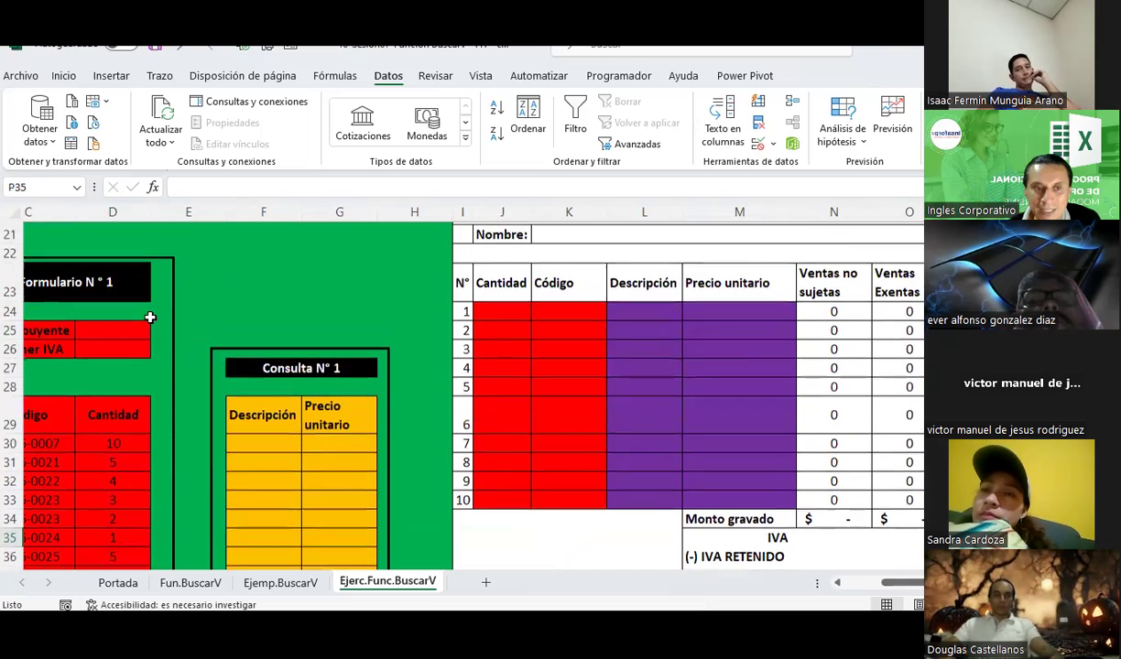
left_click(134, 358)
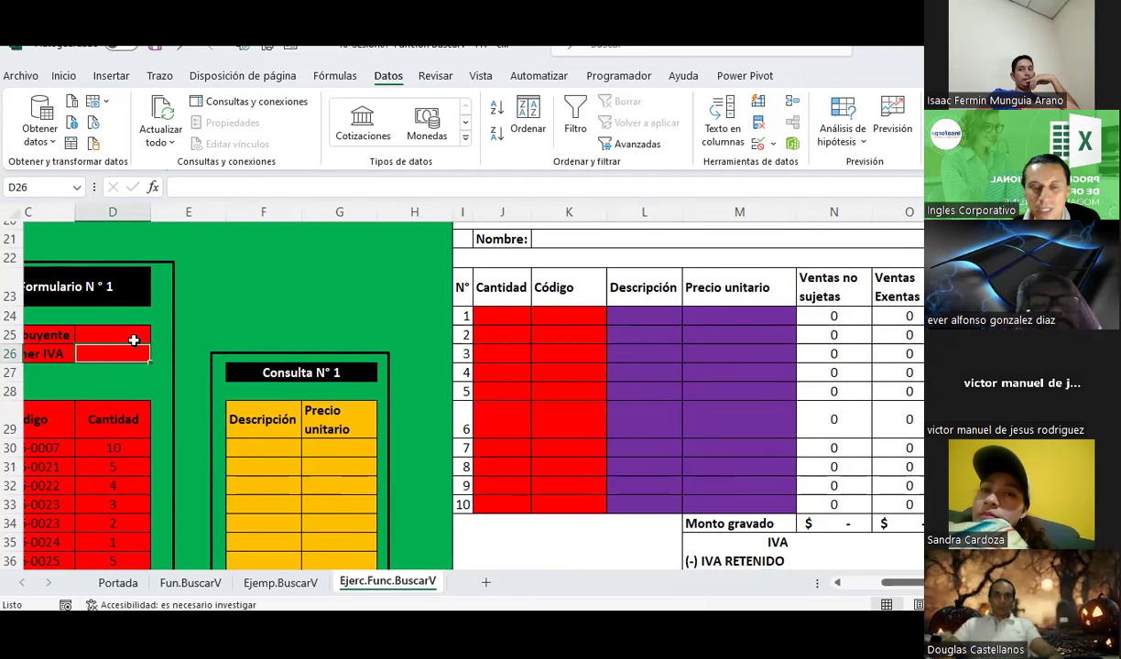
left_click(132, 336)
left_click(126, 354)
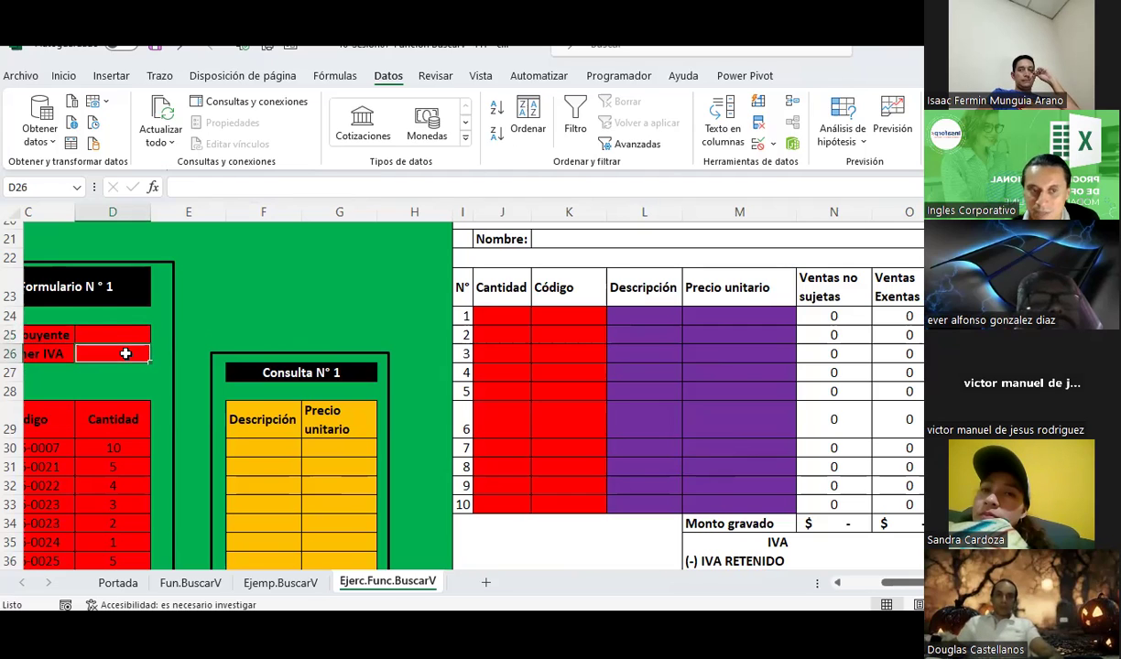
left_click(127, 332)
left_click(115, 350)
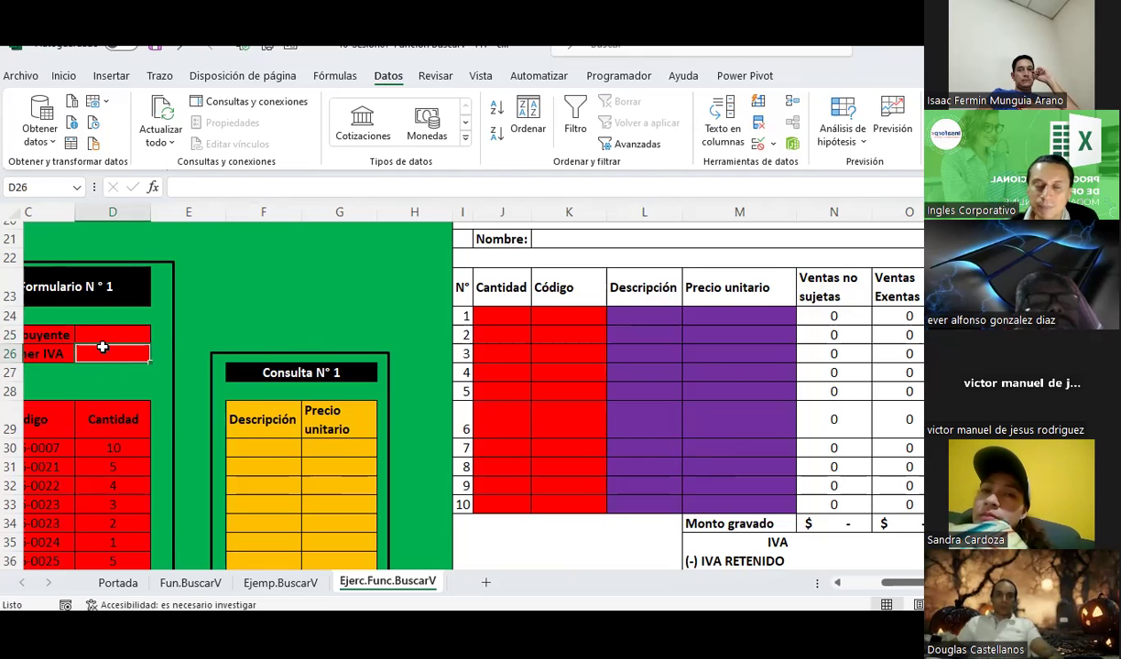
scroll(869, 464, "down", 1)
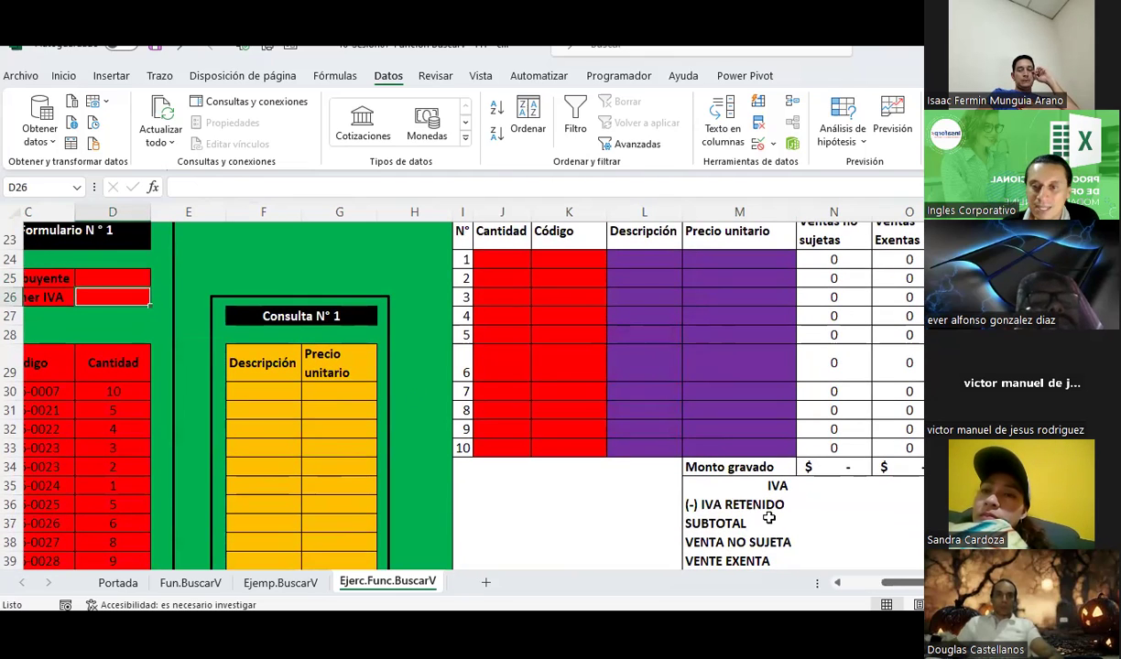
key("ctrl+z")
key("ctrl+z")
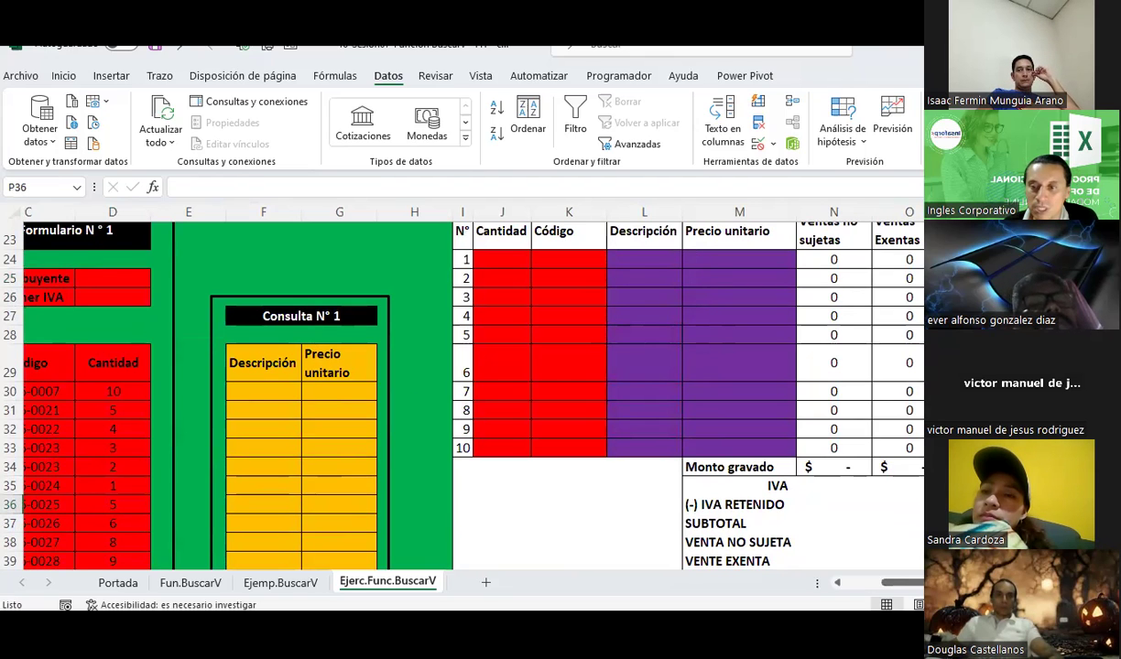
scroll(659, 384, "up", 1)
scroll(660, 384, "down", 1)
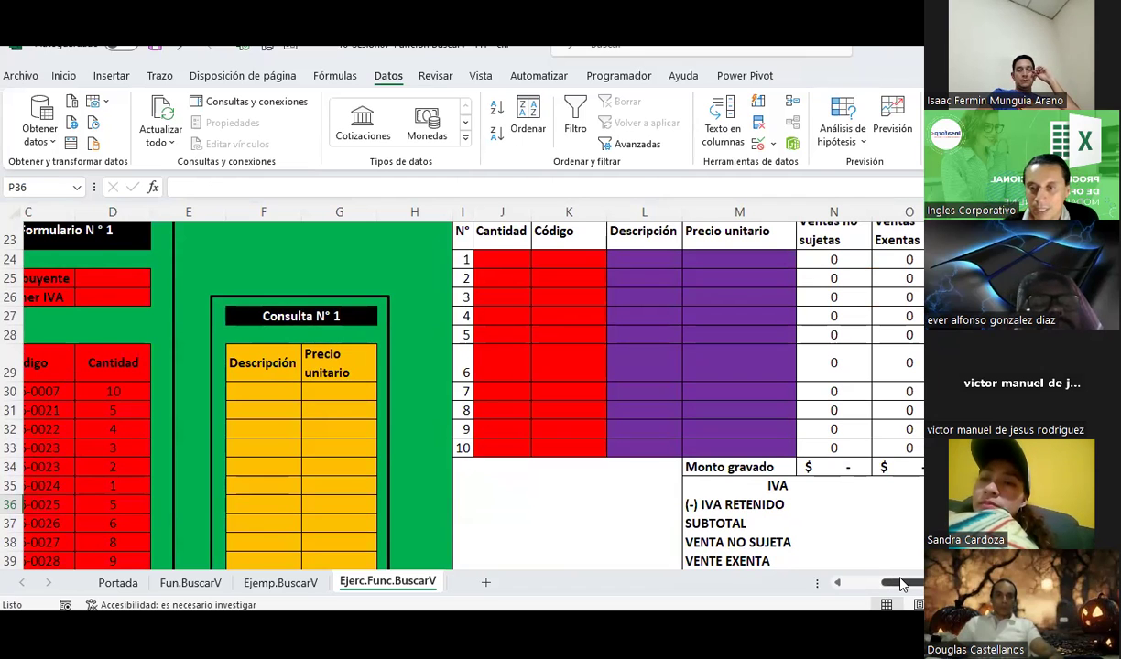
scroll(520, 288, "up", 1)
scroll(520, 289, "up", 1)
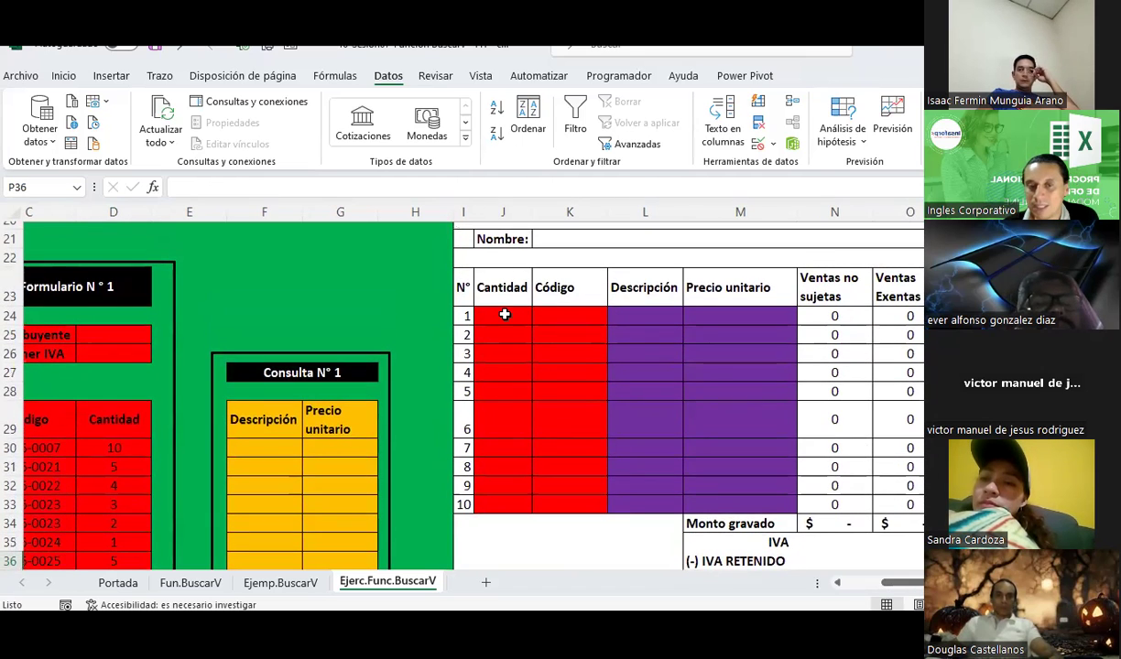
left_click_drag(505, 315, 494, 503)
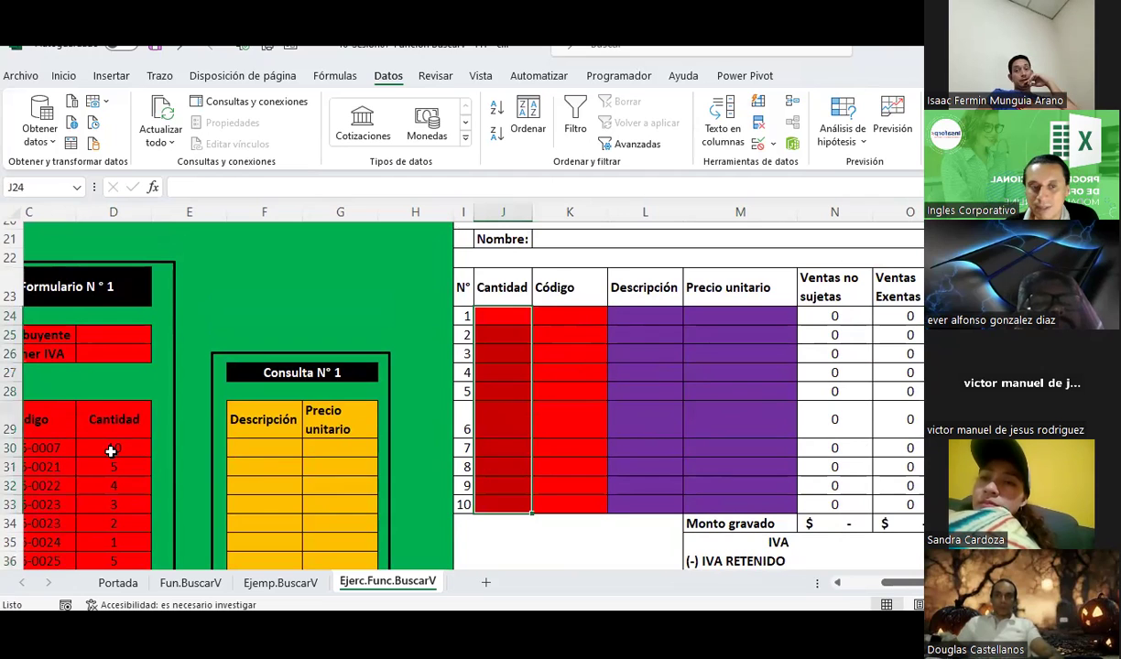
left_click_drag(109, 451, 114, 553)
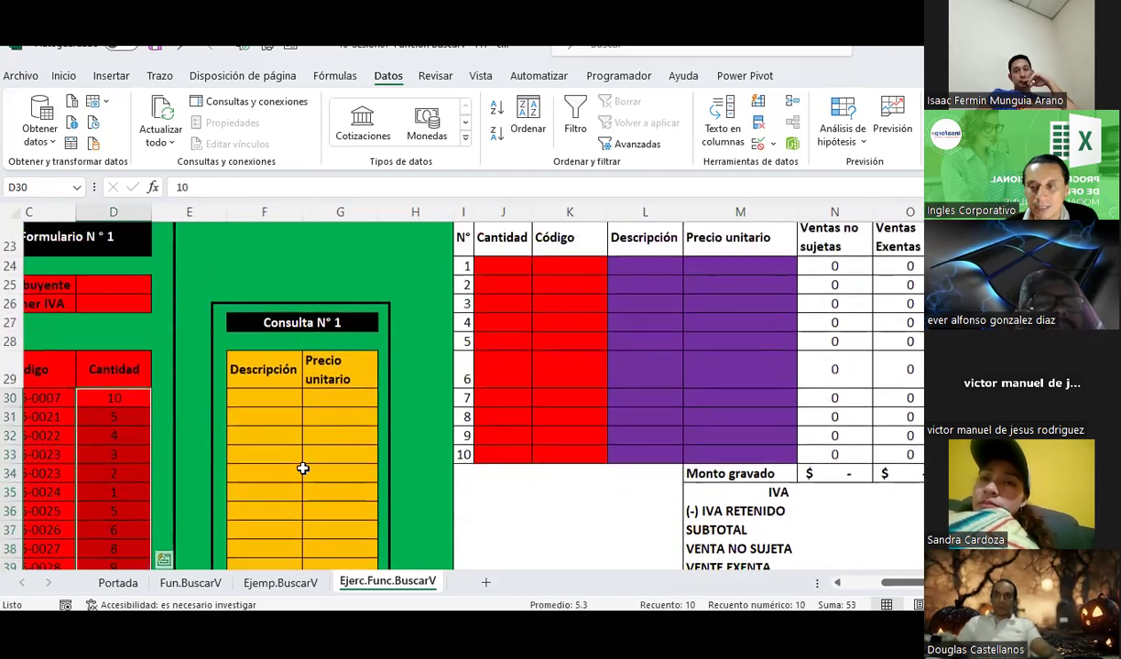
scroll(546, 430, "up", 2)
left_click_drag(575, 352, 572, 531)
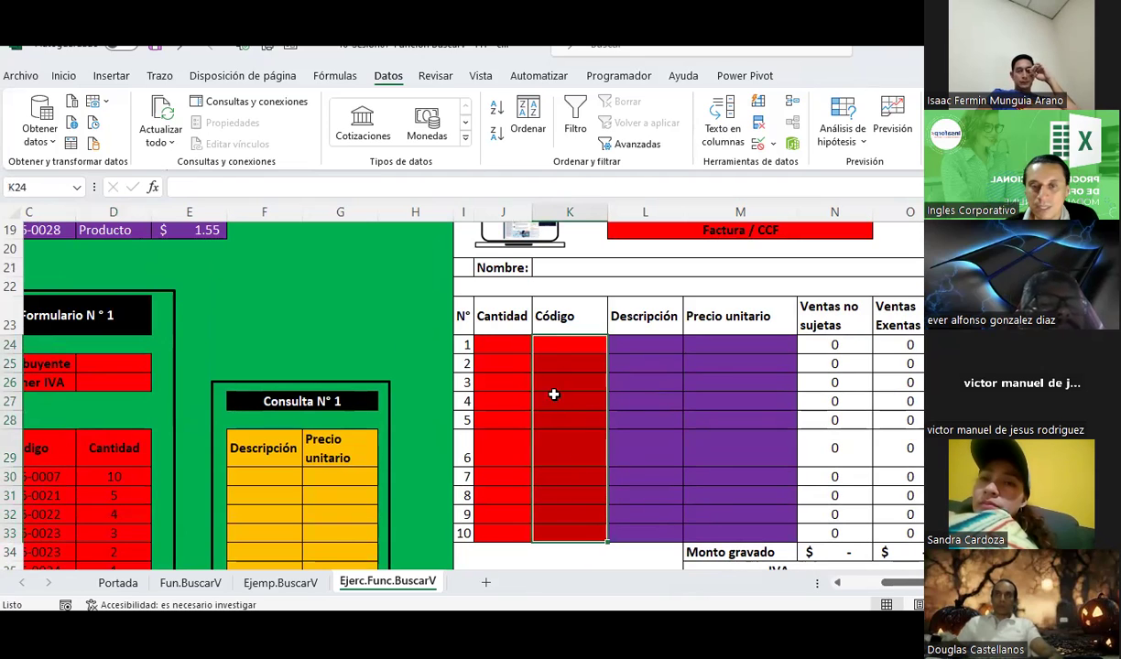
left_click(50, 476)
left_click_drag(549, 345, 601, 535)
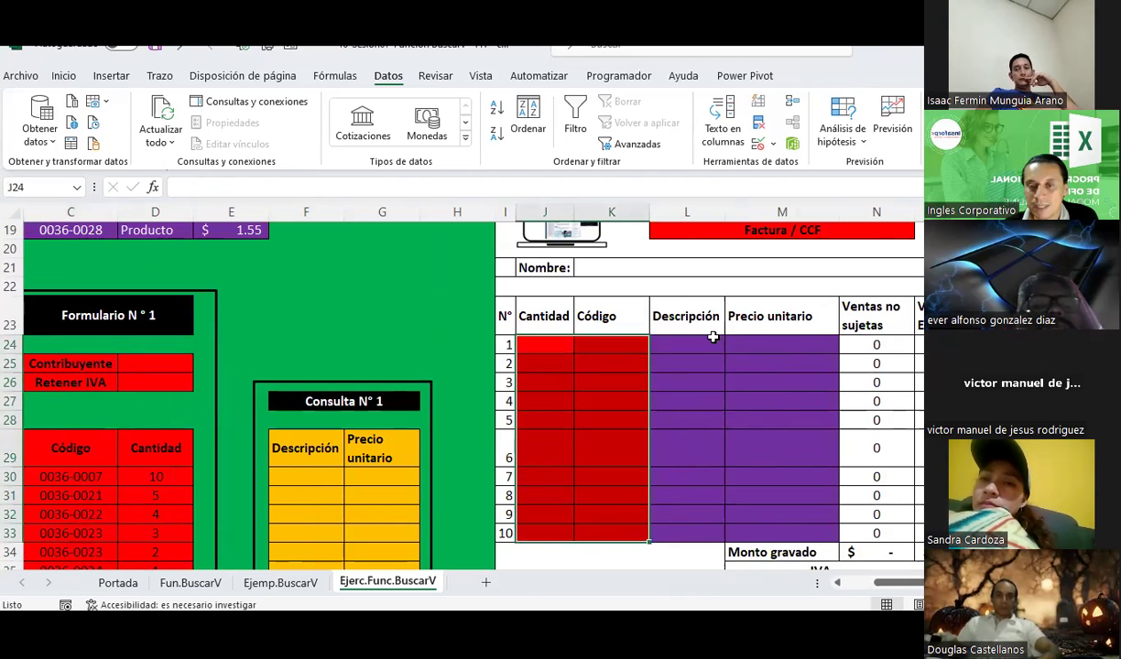
left_click_drag(695, 354, 791, 532)
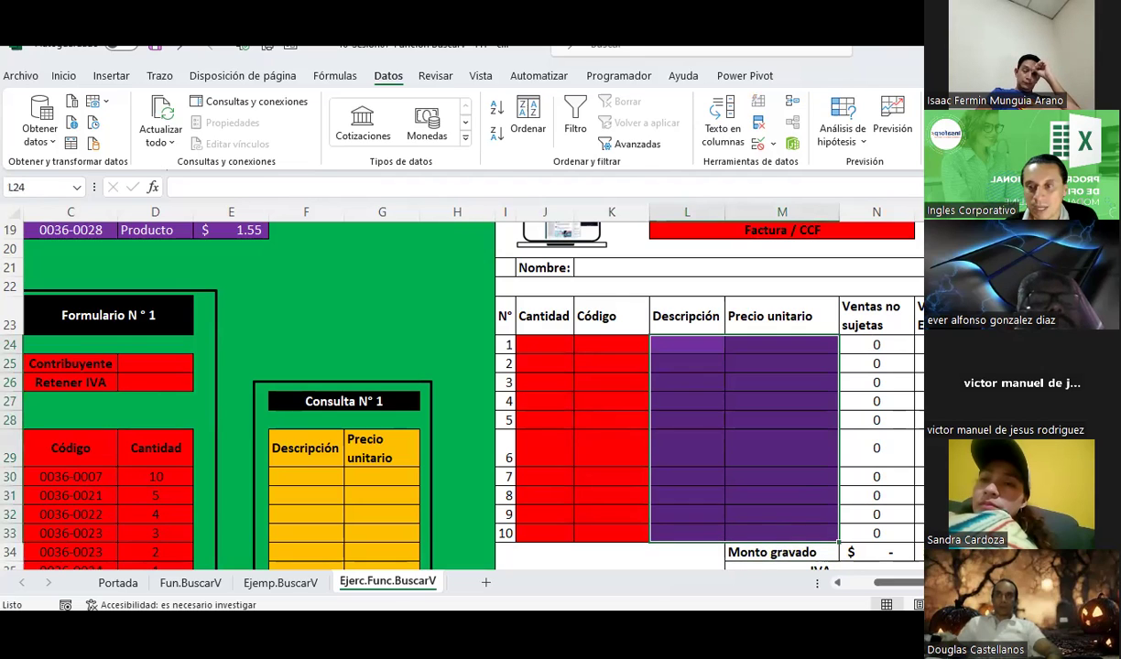
left_click(1021, 344)
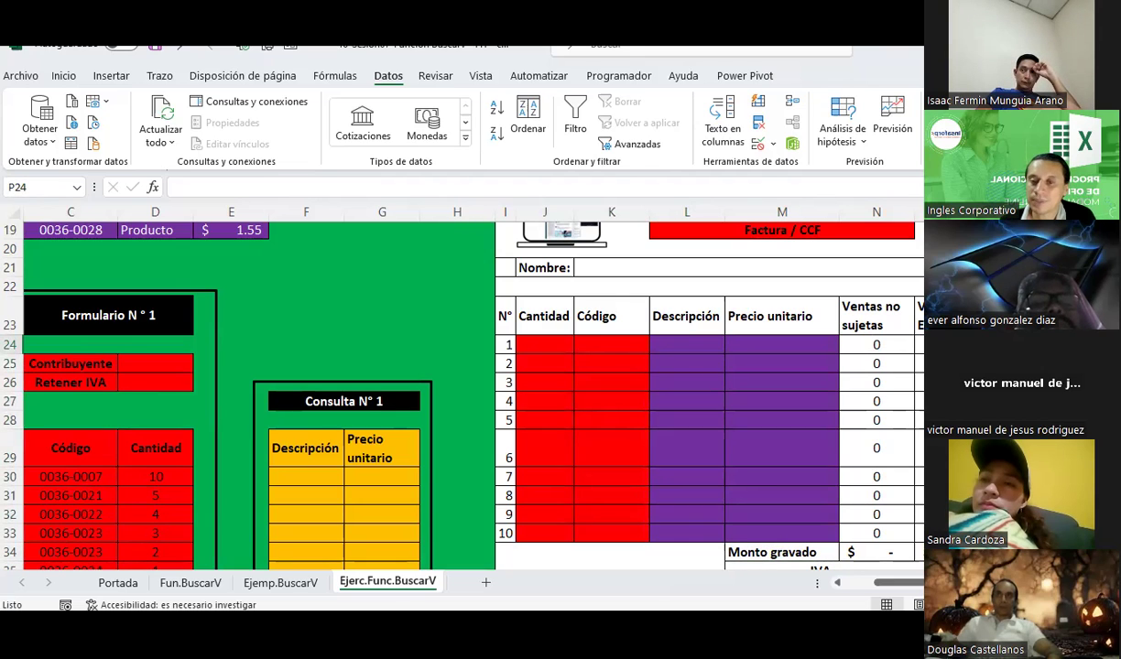
scroll(705, 393, "down", 2)
left_click(1021, 457)
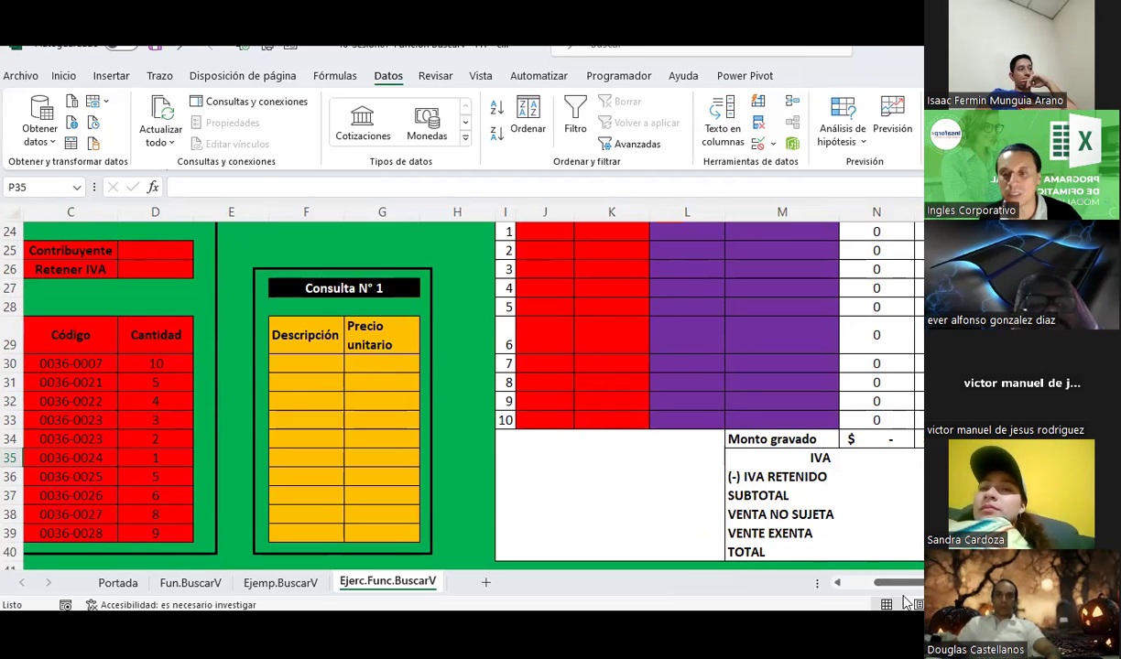
Step: Inspect the Formulario N° 1 frame and its product code cells
left_click_drag(877, 582, 824, 582)
scroll(256, 388, "up", 1)
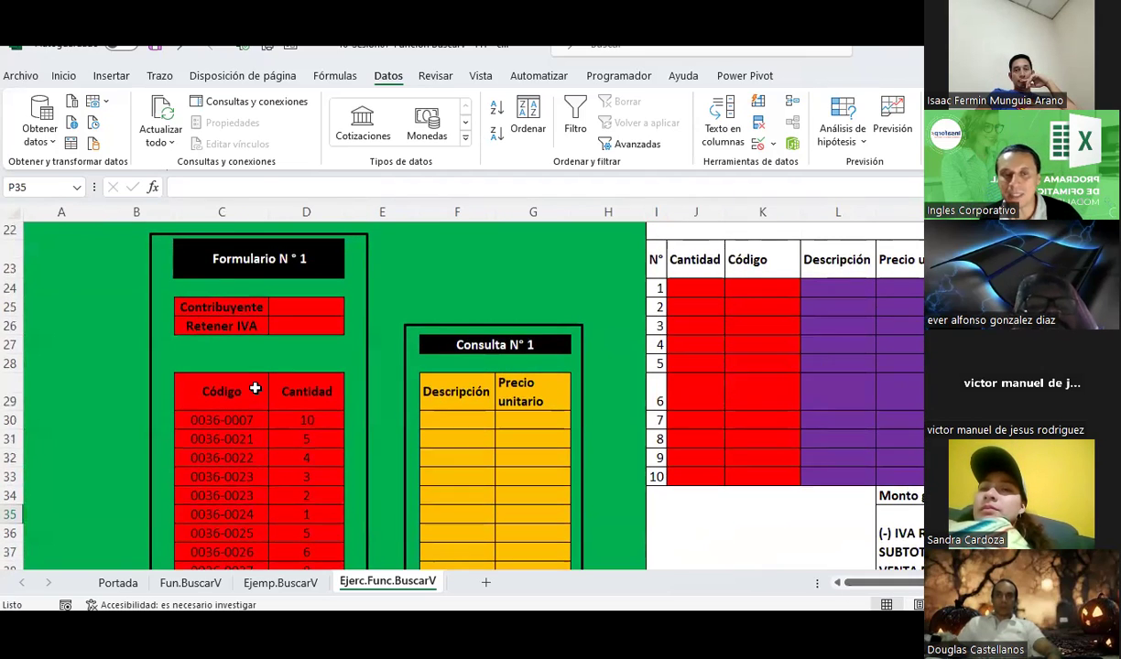
scroll(255, 388, "down", 1)
scroll(255, 388, "up", 1)
left_click(152, 237)
mouse_move(138, 231)
left_mouse_down()
mouse_move(351, 595)
mouse_move(350, 546)
left_mouse_up()
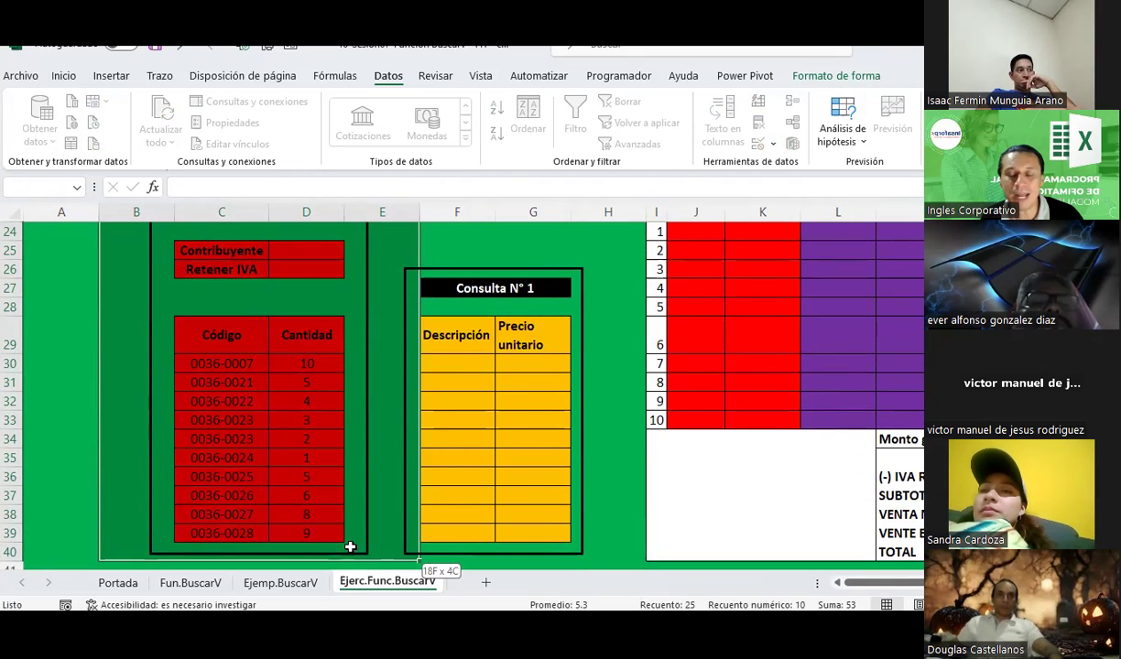
left_click(217, 361)
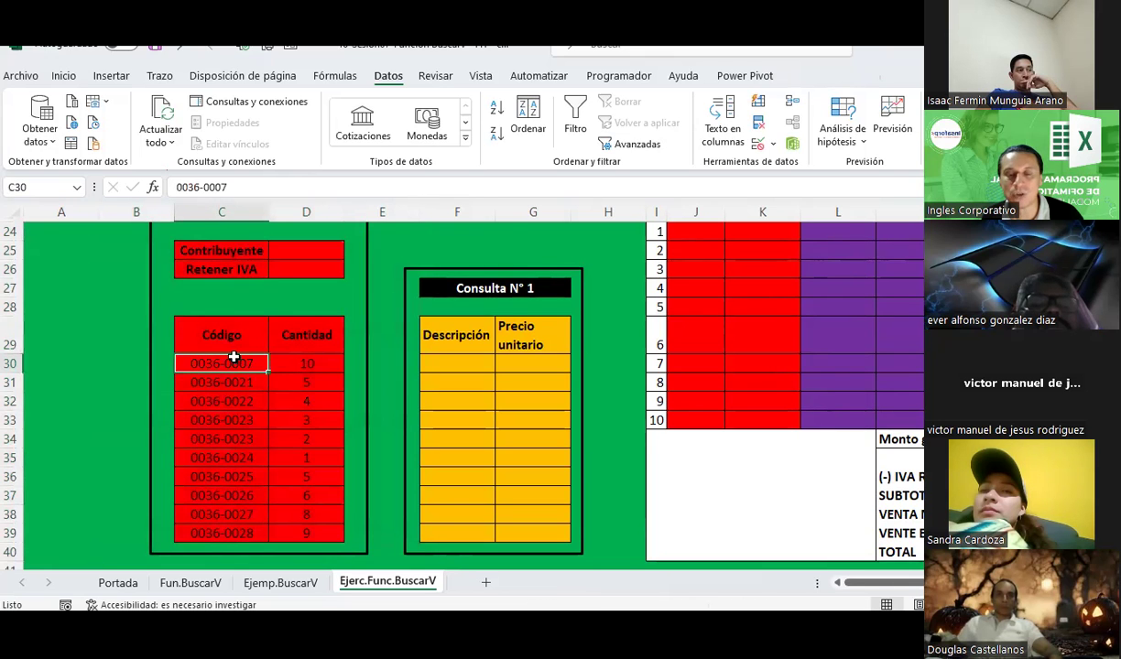
Step: Review the Consulta N° 1 table and select the first Descripción cell F30
scroll(240, 355, "up", 3)
scroll(302, 385, "up", 2)
scroll(348, 412, "up", 1)
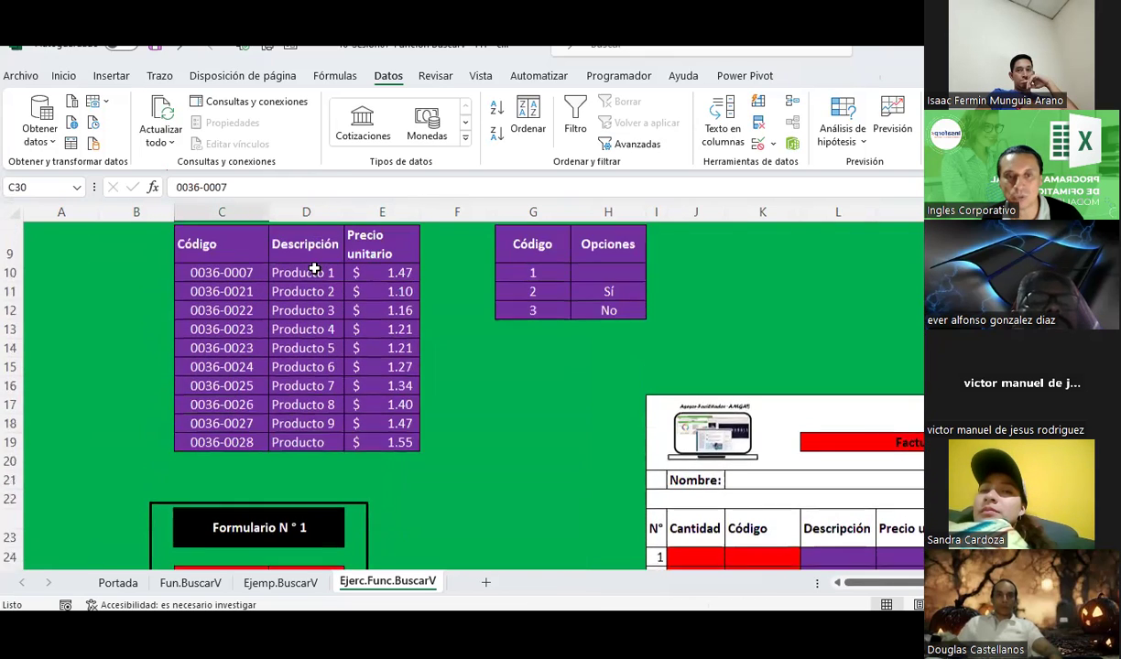
scroll(370, 424, "down", 4)
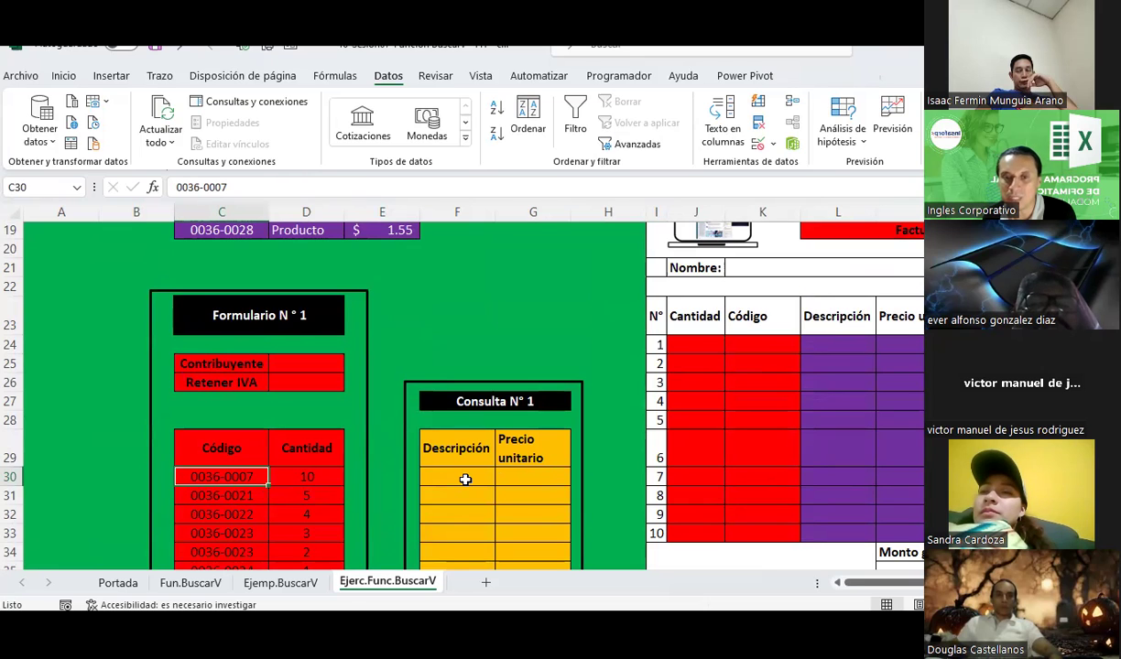
left_click(545, 479)
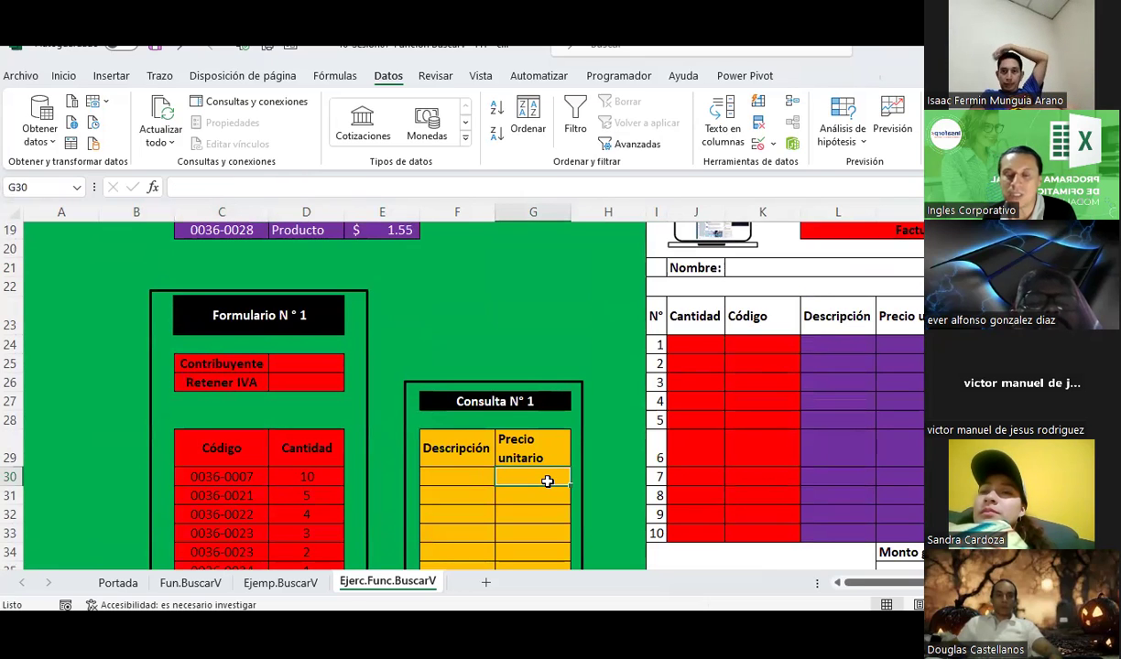
left_click(208, 482)
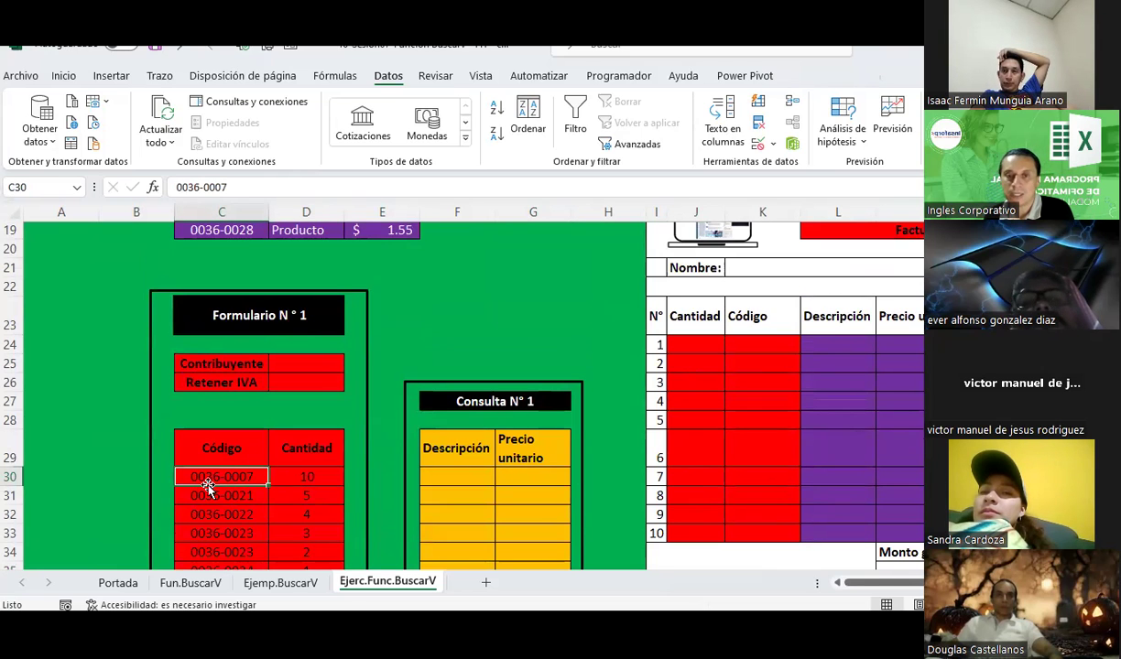
scroll(208, 490, "down", 1)
left_click(437, 417)
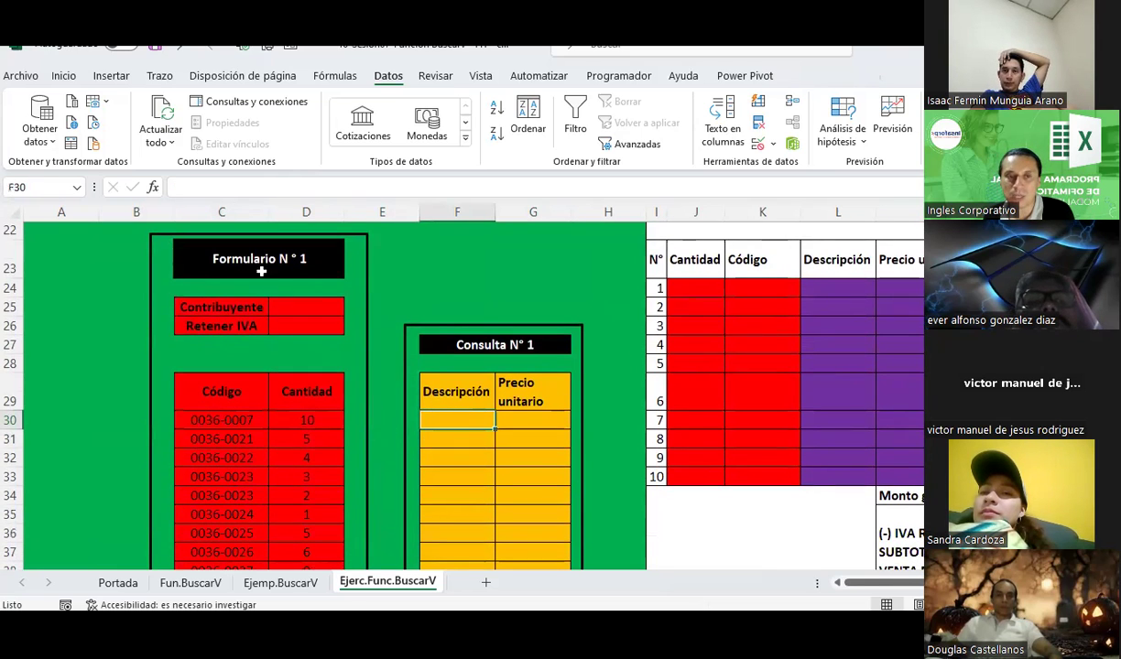
Step: Start a BUSCARV in F30 with lookup value C30 and absolute table $C$10:$E$19
left_click(156, 187)
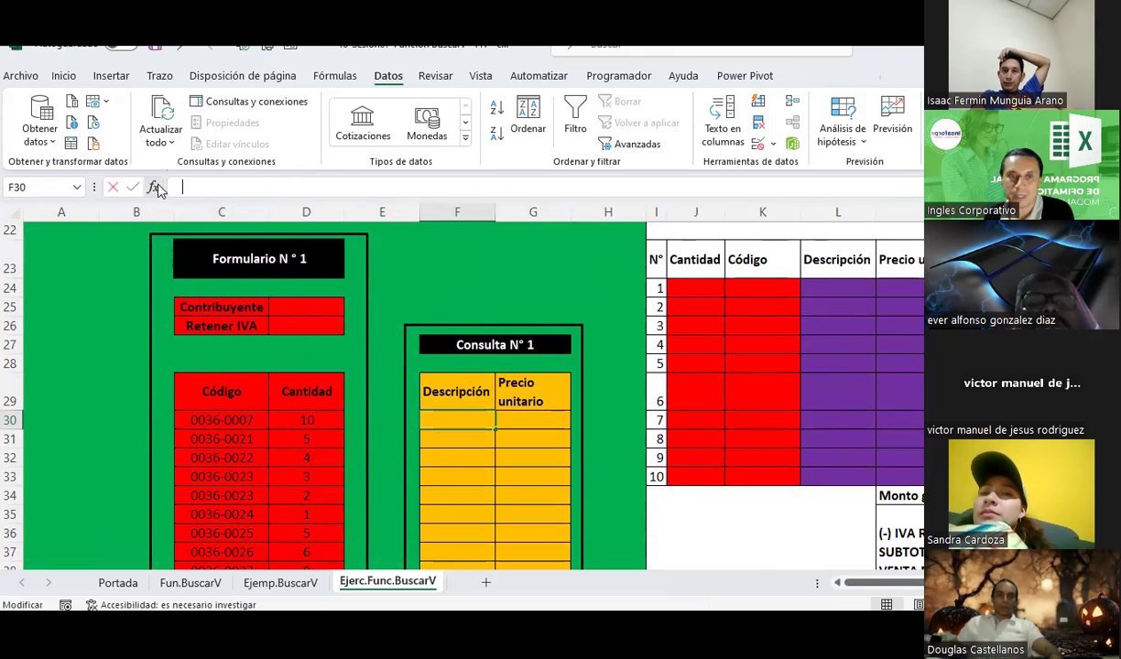
double_click(490, 196)
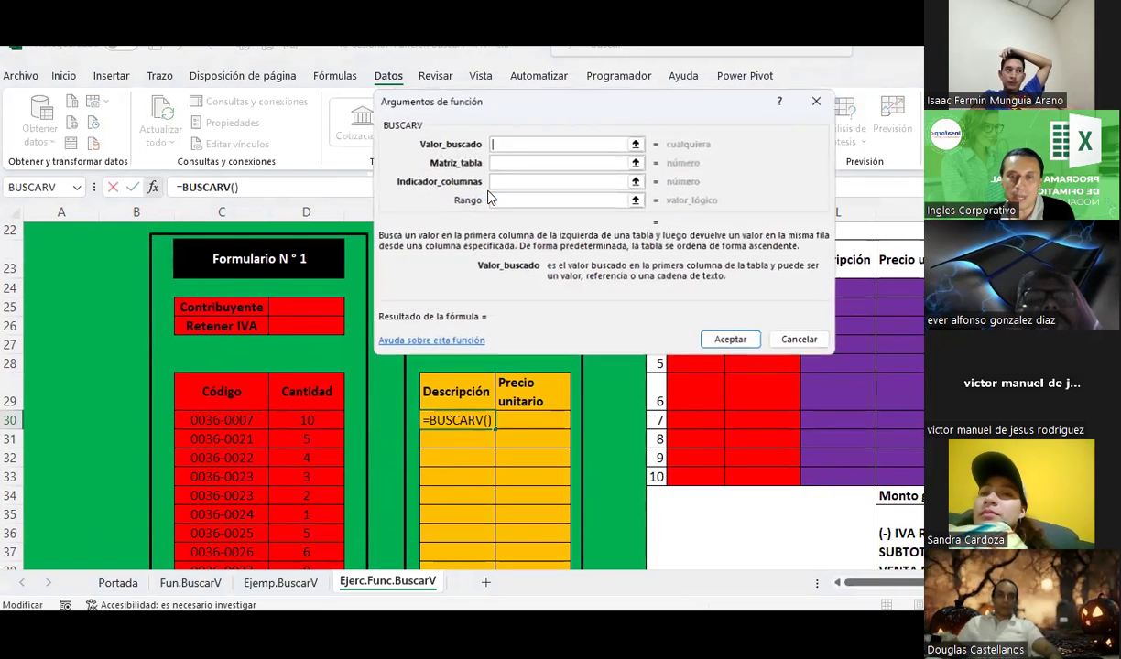
left_click(200, 417)
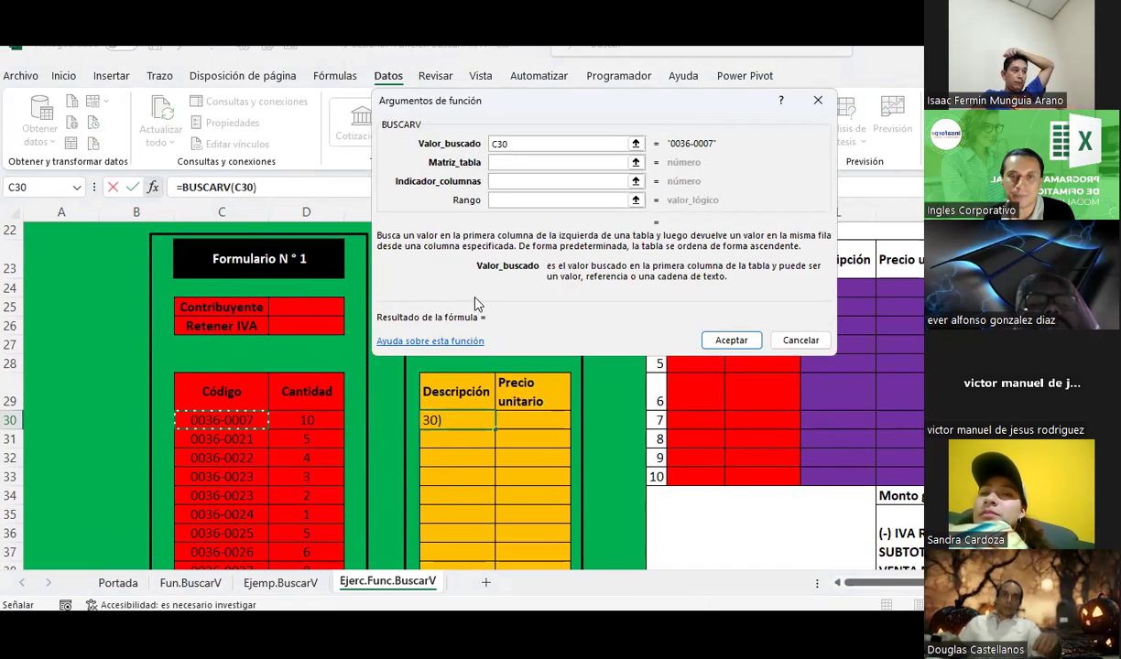
left_click(636, 162)
scroll(193, 283, "up", 5)
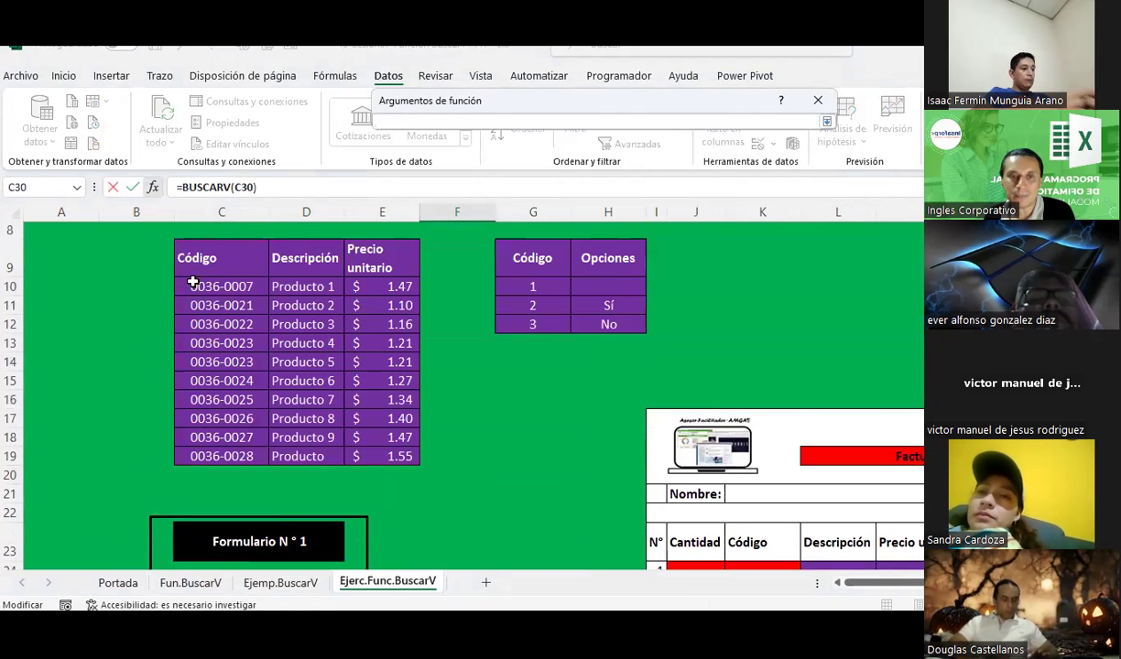
left_click_drag(193, 283, 388, 451)
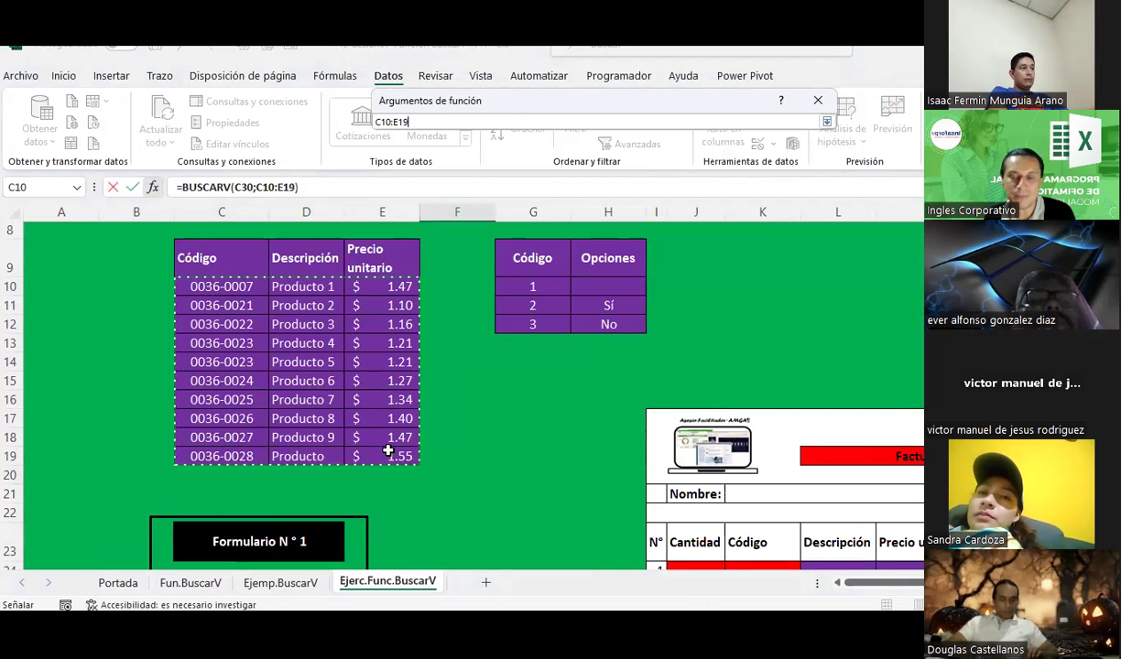
key("F4")
scroll(388, 450, "down", 2)
scroll(388, 451, "down", 3)
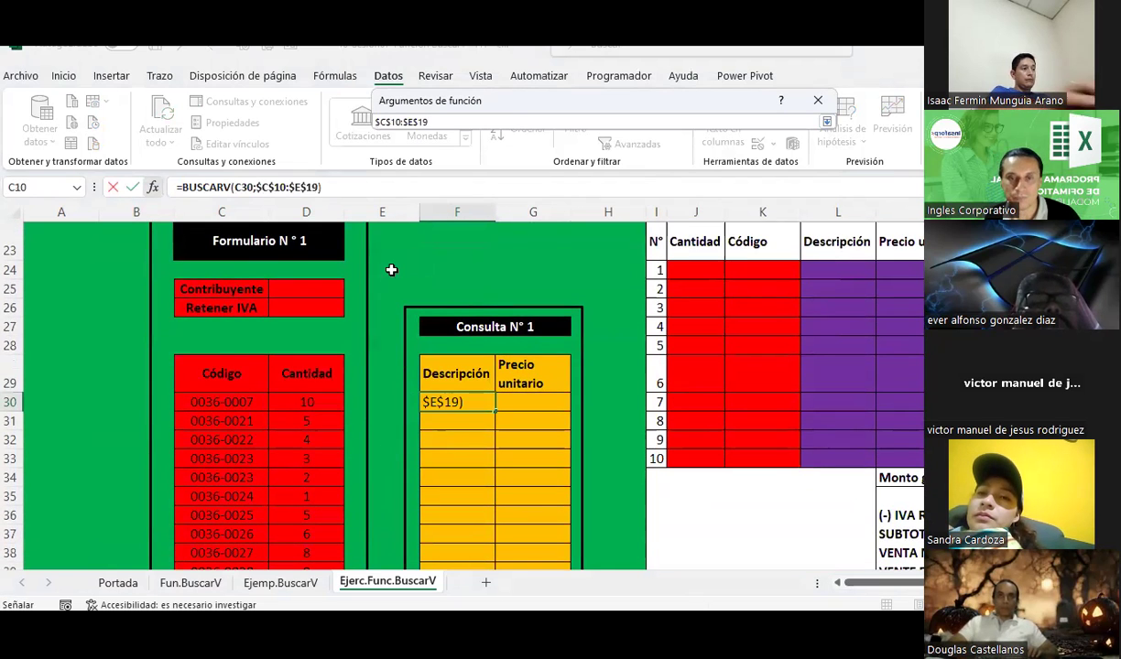
scroll(320, 387, "up", 4)
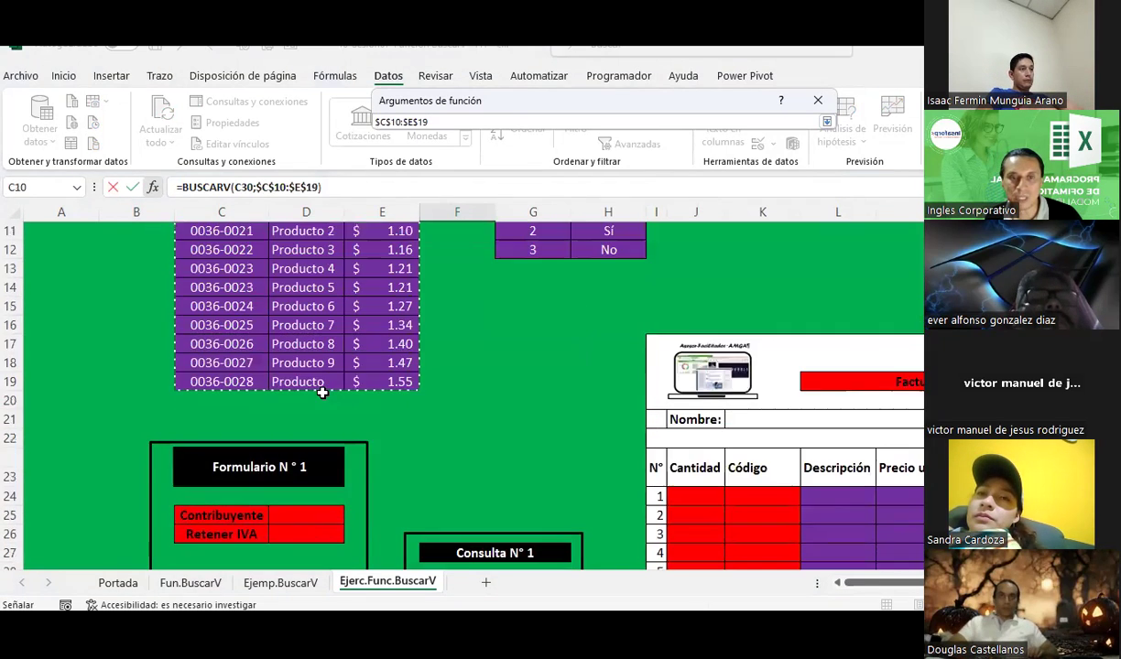
scroll(325, 320, "up", 1)
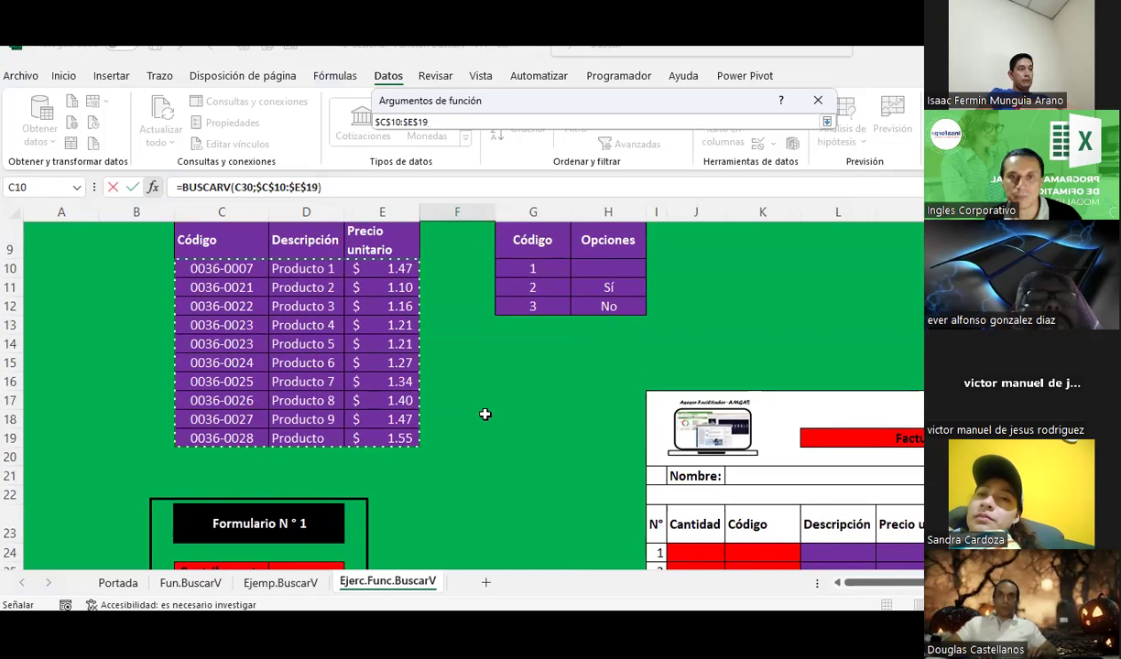
scroll(280, 256, "up", 2)
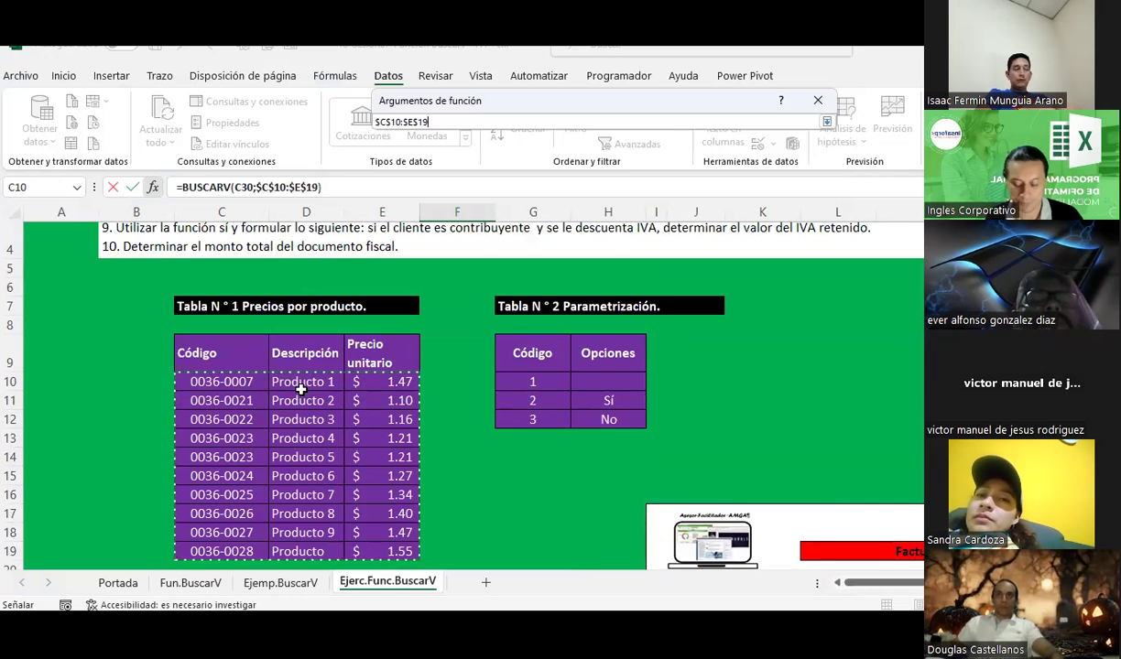
Step: Set column index 2 and range 0, then accept so F30 shows Producto 1
key("Return")
key("Tab")
type("2")
key("Tab")
type("0")
left_click(731, 340)
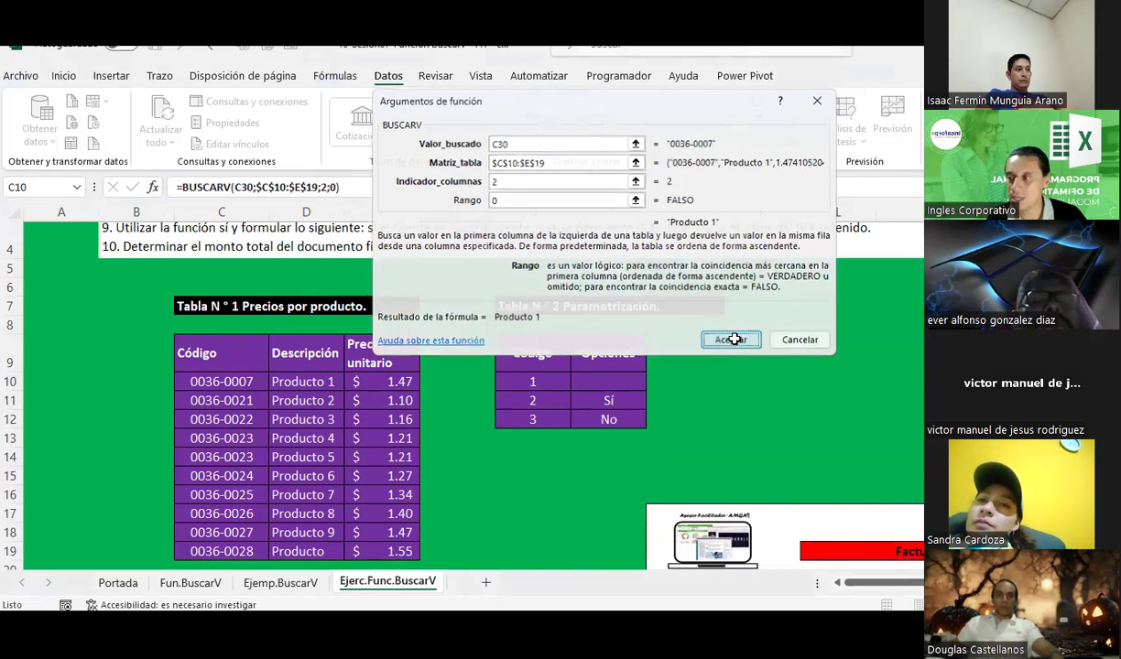
scroll(449, 379, "down", 4)
scroll(449, 379, "down", 2)
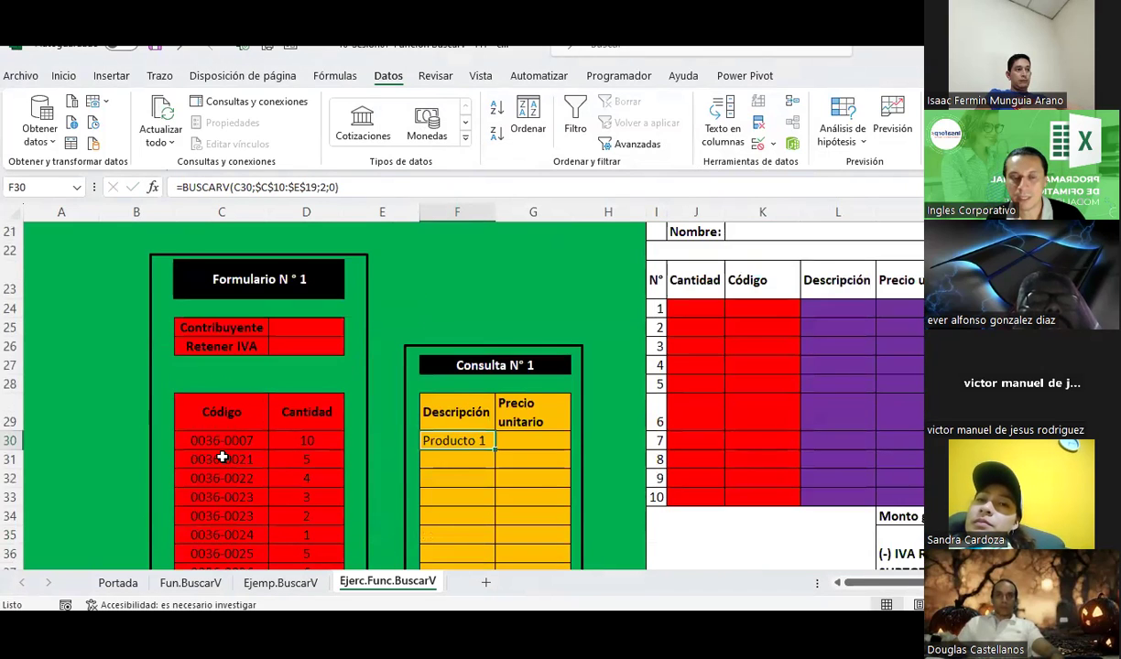
Step: Clear the product codes from C30:C39
scroll(222, 457, "down", 1)
left_click_drag(229, 384, 255, 548)
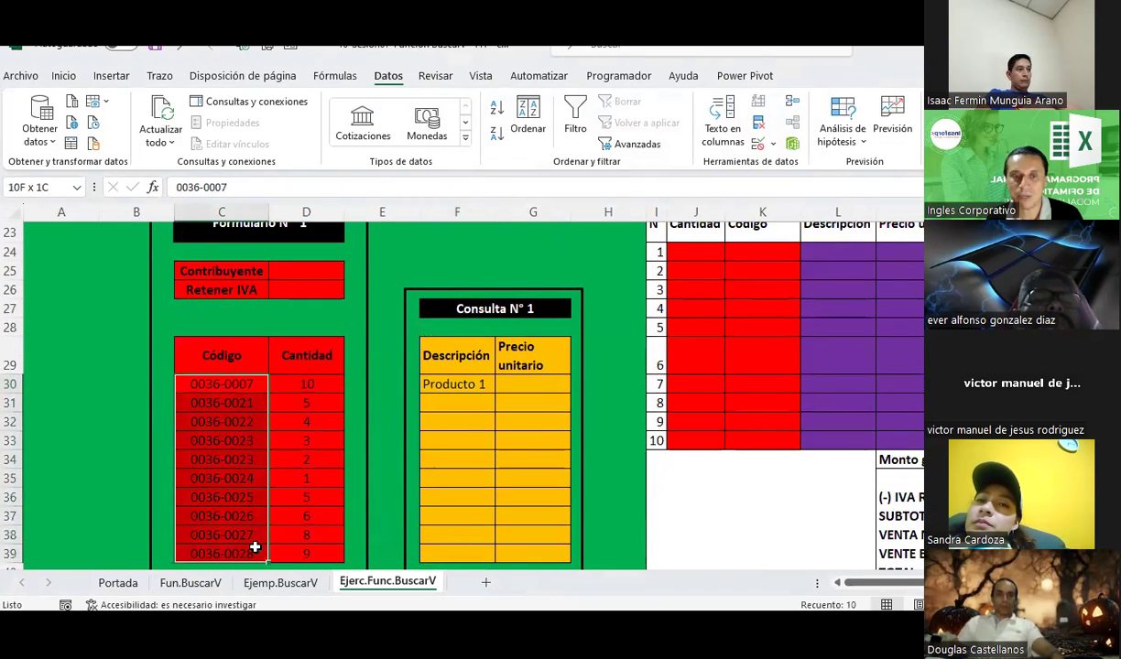
key("Delete")
left_click_drag(238, 380, 242, 559)
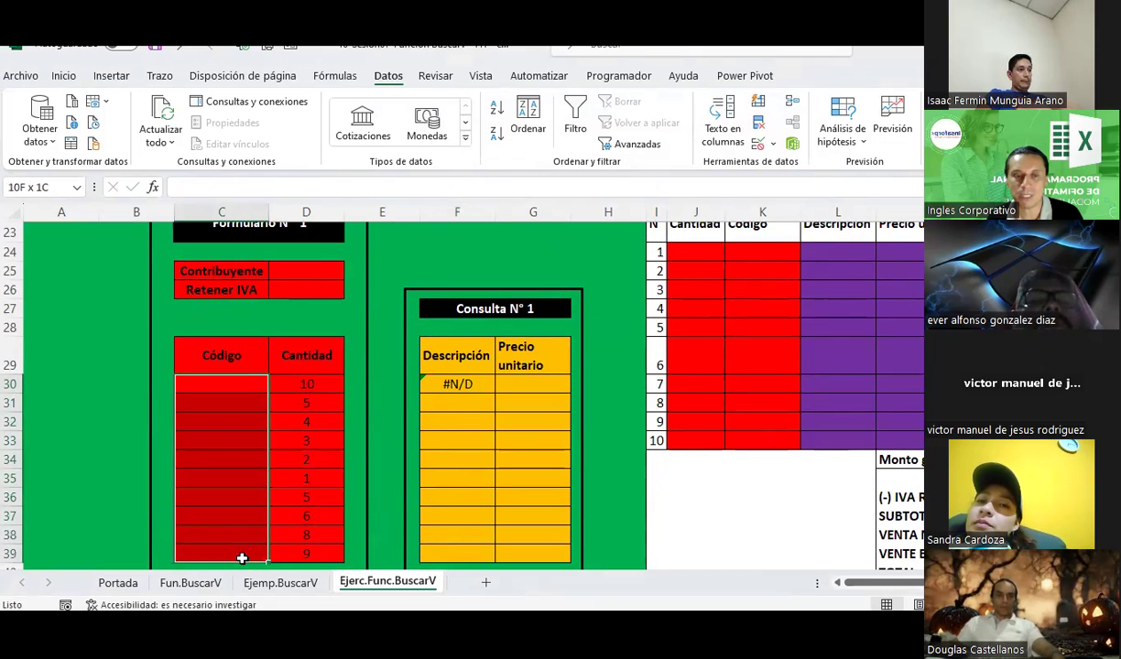
Step: Name the price table's code range C10:C19 'datos2' via the Name Box
scroll(210, 412, "up", 4)
scroll(212, 400, "up", 3)
left_click_drag(213, 363, 235, 542)
left_click(24, 187)
type("datos")
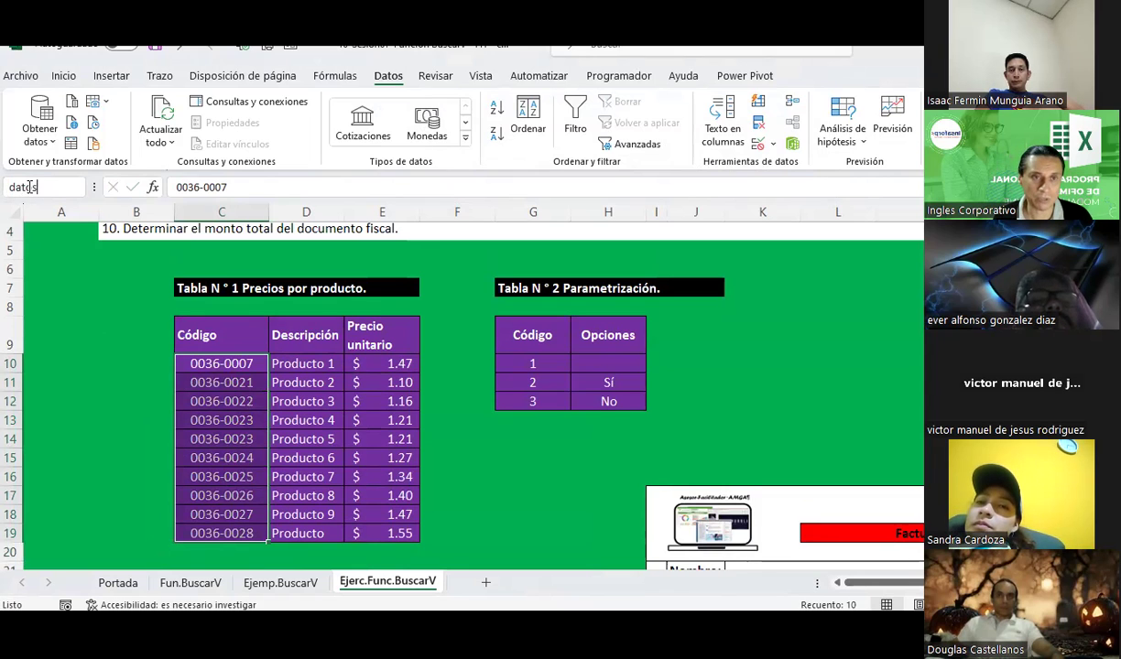
type("2")
key("Return")
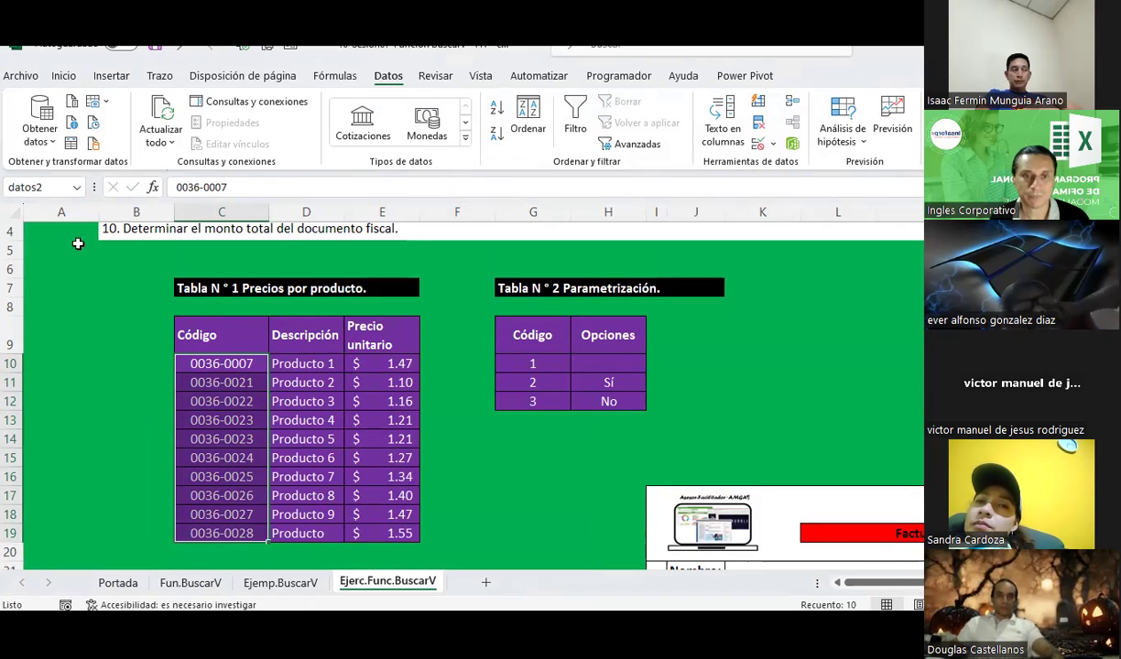
left_click(253, 401)
Step: Reselect the empty code cells C30:C39
scroll(253, 402, "down", 4)
scroll(212, 454, "down", 2)
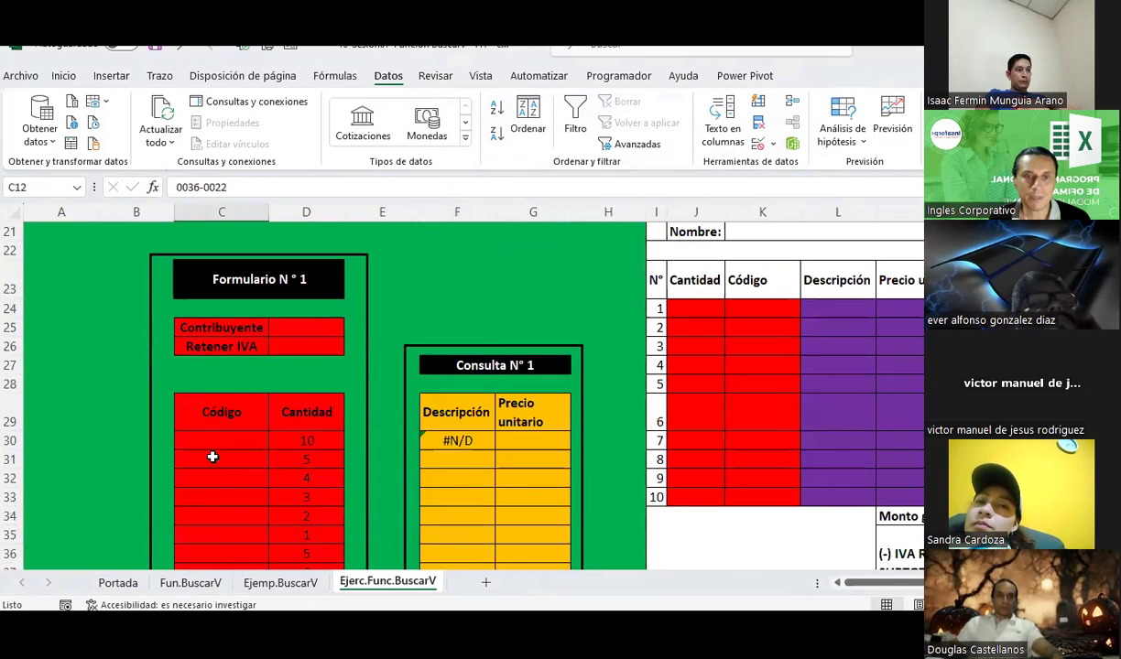
scroll(210, 454, "down", 2)
left_click_drag(231, 327, 216, 497)
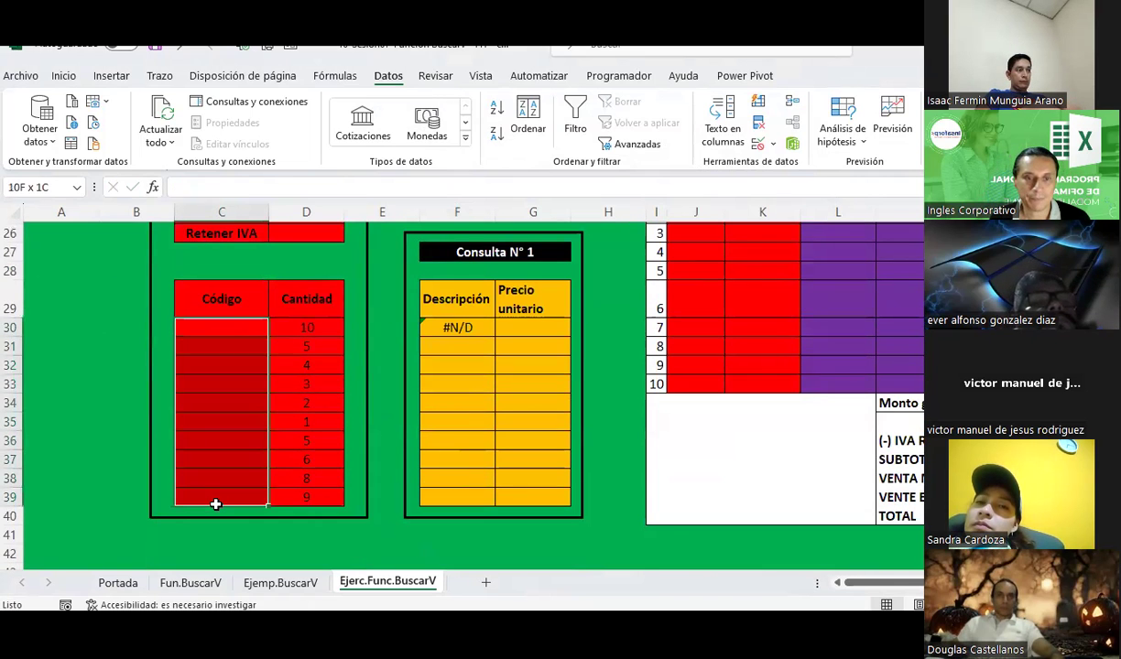
Step: Add a Lista data validation to C30:C39 with source =datos2
left_click(773, 144)
left_click(786, 174)
left_click(499, 187)
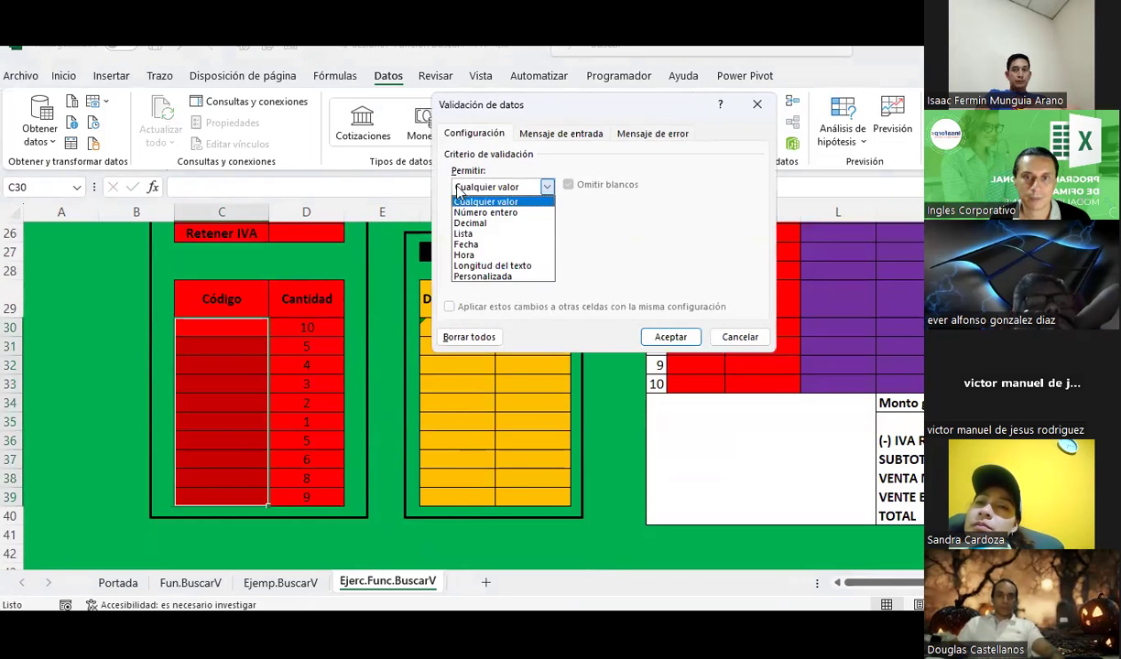
left_click(468, 237)
left_click(478, 254)
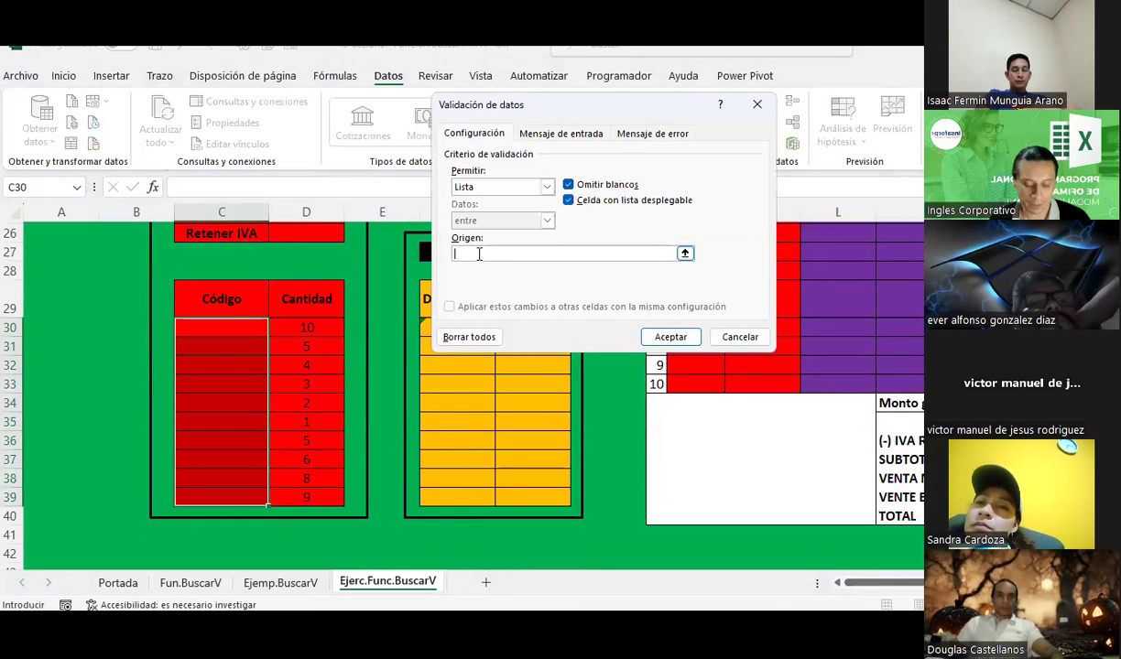
key("F3")
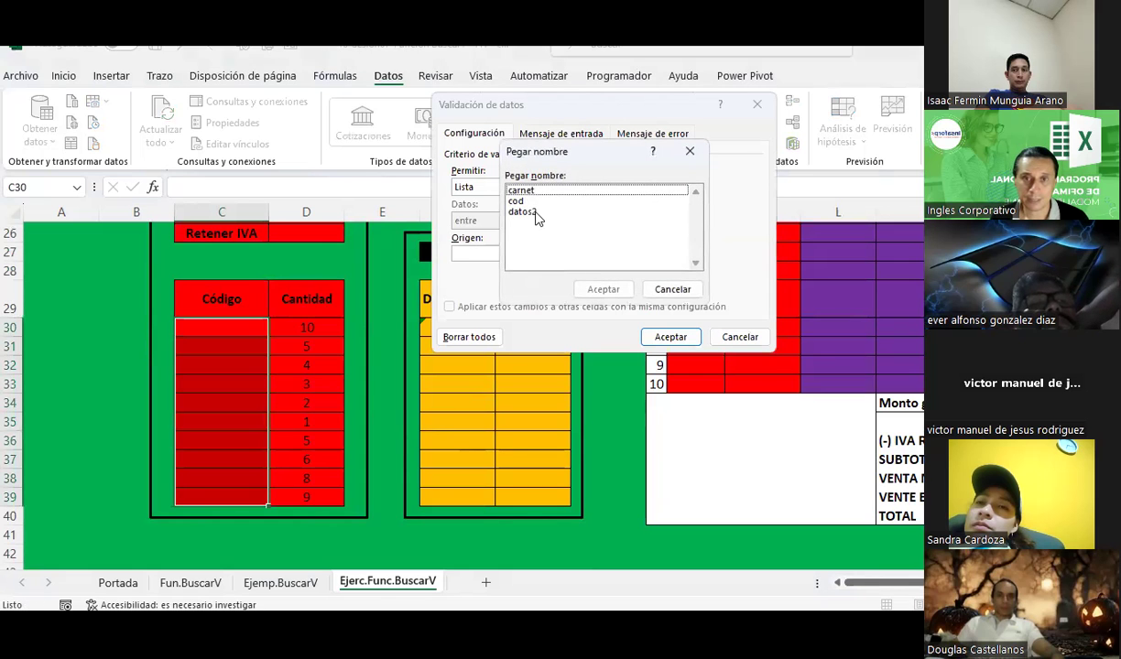
left_click(536, 212)
left_click(603, 289)
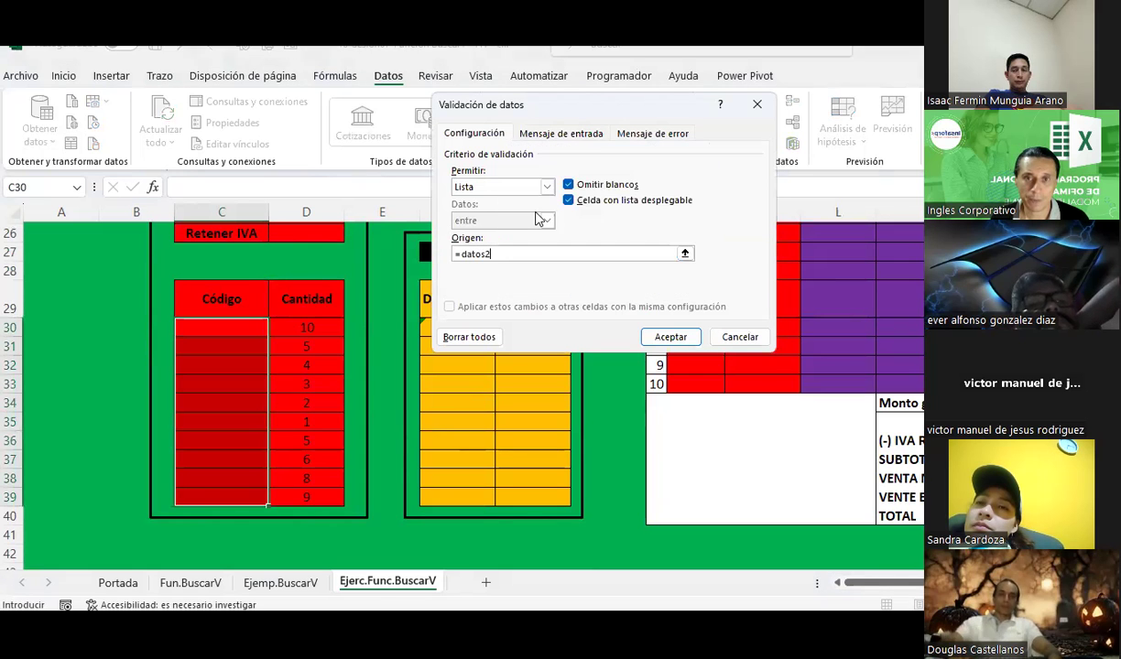
left_click(659, 338)
Step: Choose 0036-0007 in C30's dropdown and confirm F30 shows Producto 1
left_click(210, 327)
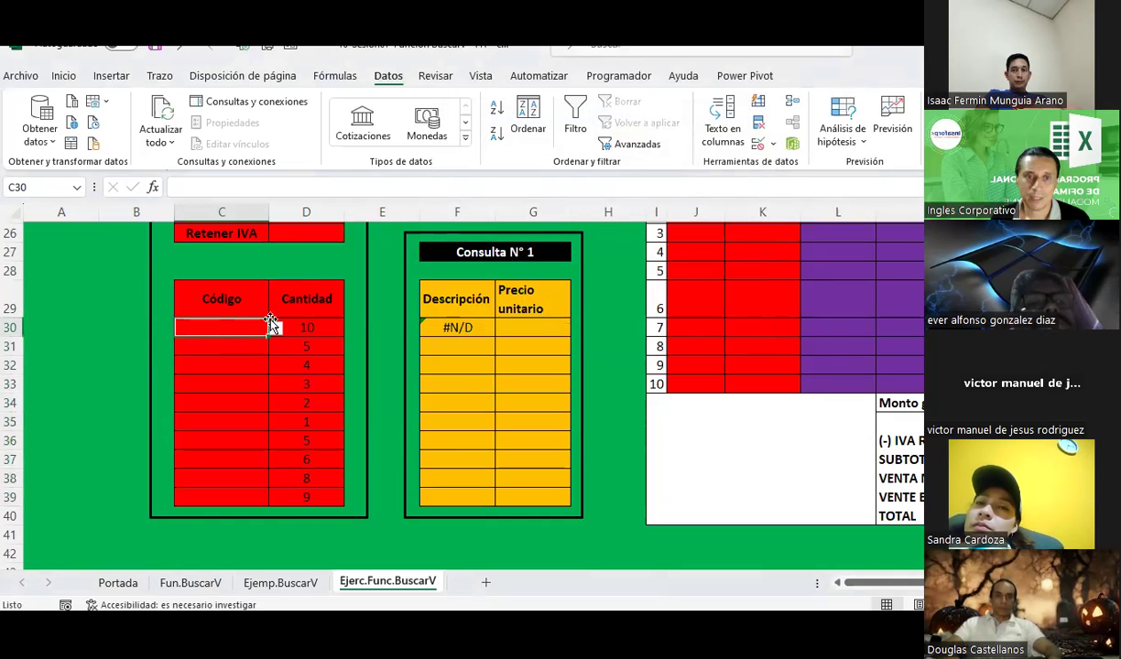
left_click(275, 331)
left_click(230, 345)
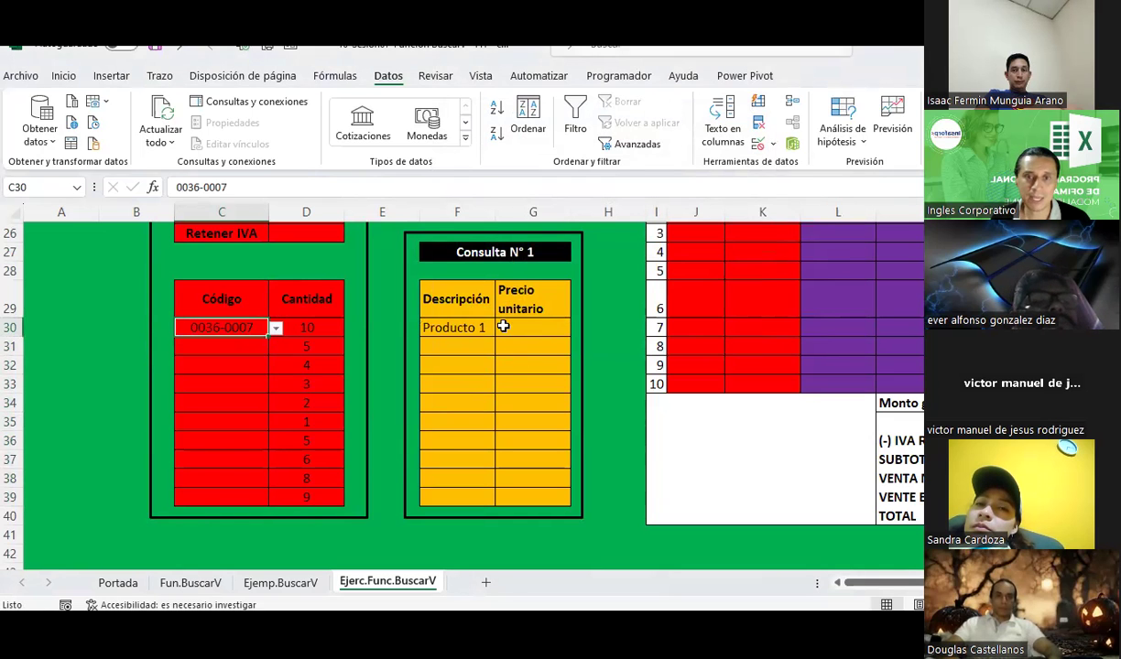
left_click(465, 331)
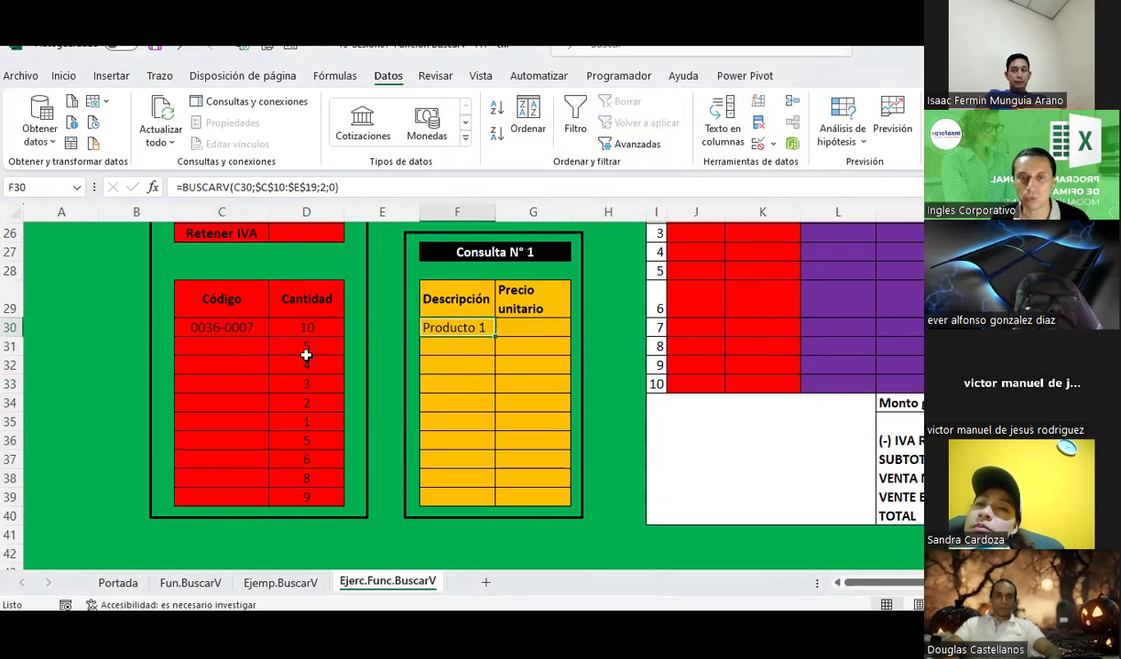
scroll(306, 354, "up", 4)
scroll(274, 375, "up", 2)
scroll(256, 393, "down", 5)
scroll(244, 404, "down", 1)
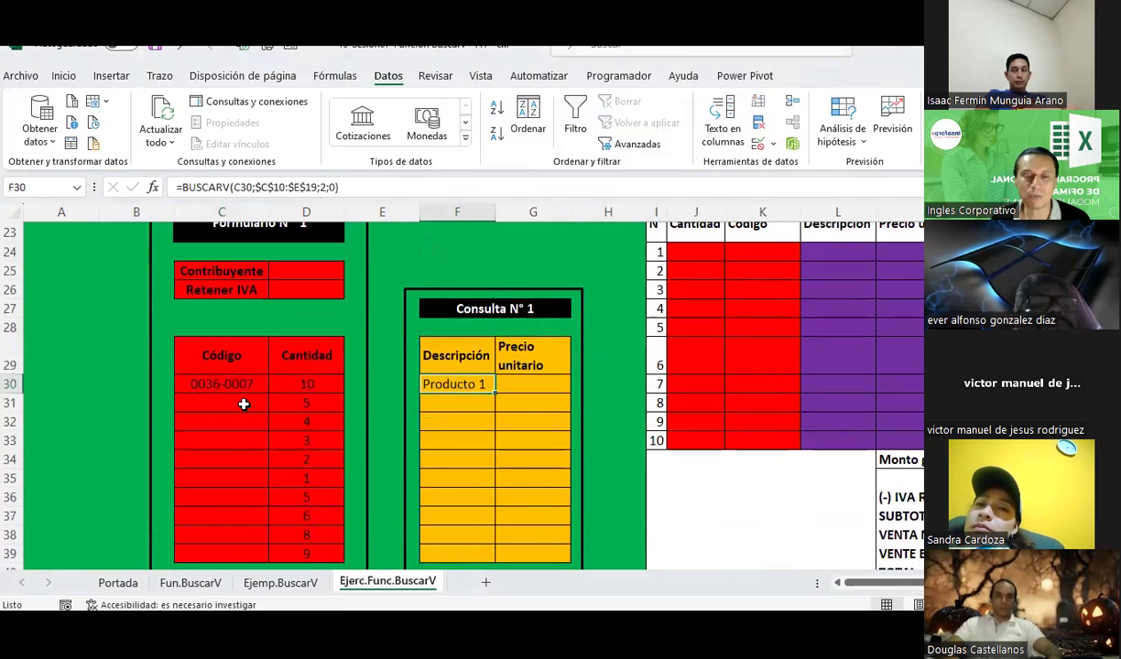
left_click(234, 383)
left_click(238, 403)
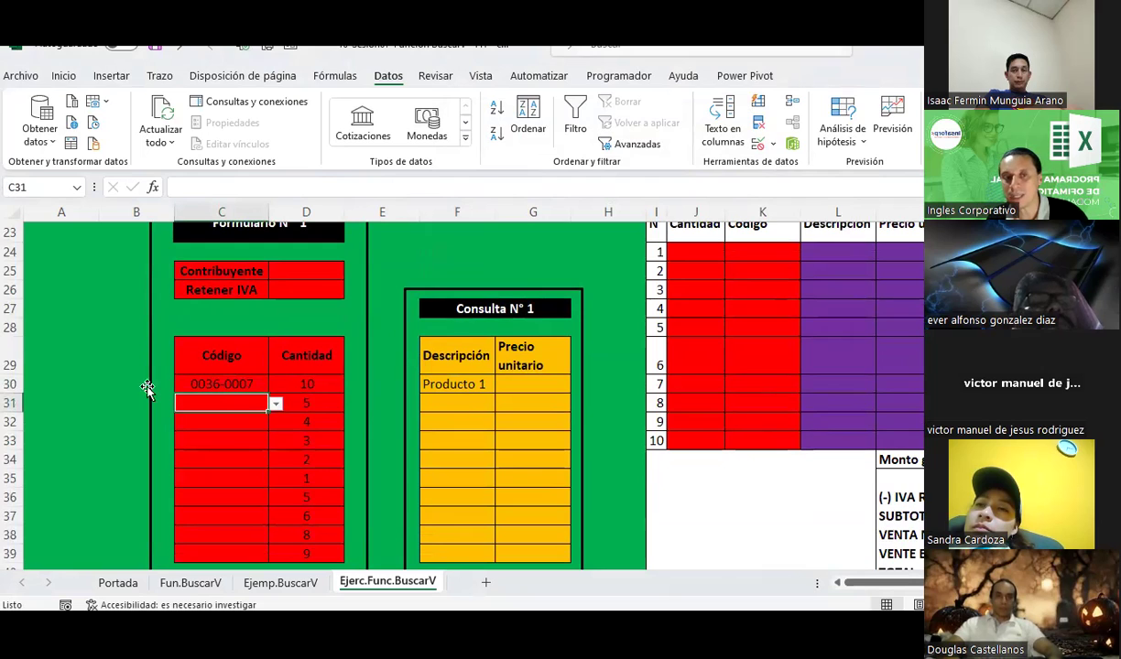
Step: Lock the column in F30's lookup reference, making it $C30
left_click(227, 383)
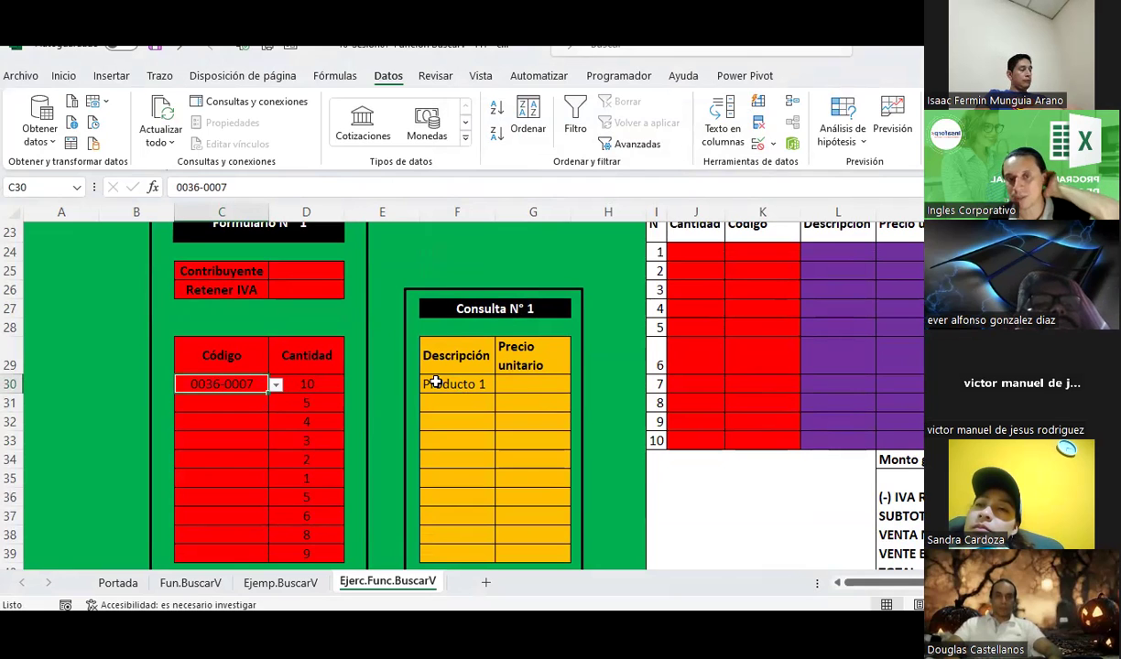
left_click(458, 385)
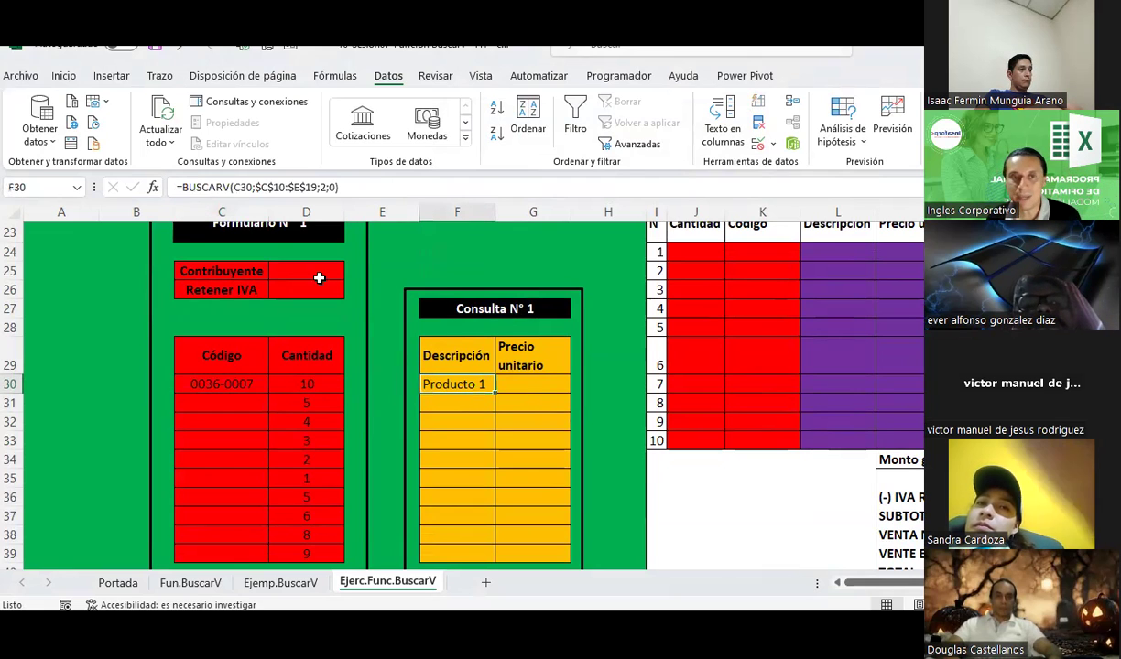
left_click(236, 187)
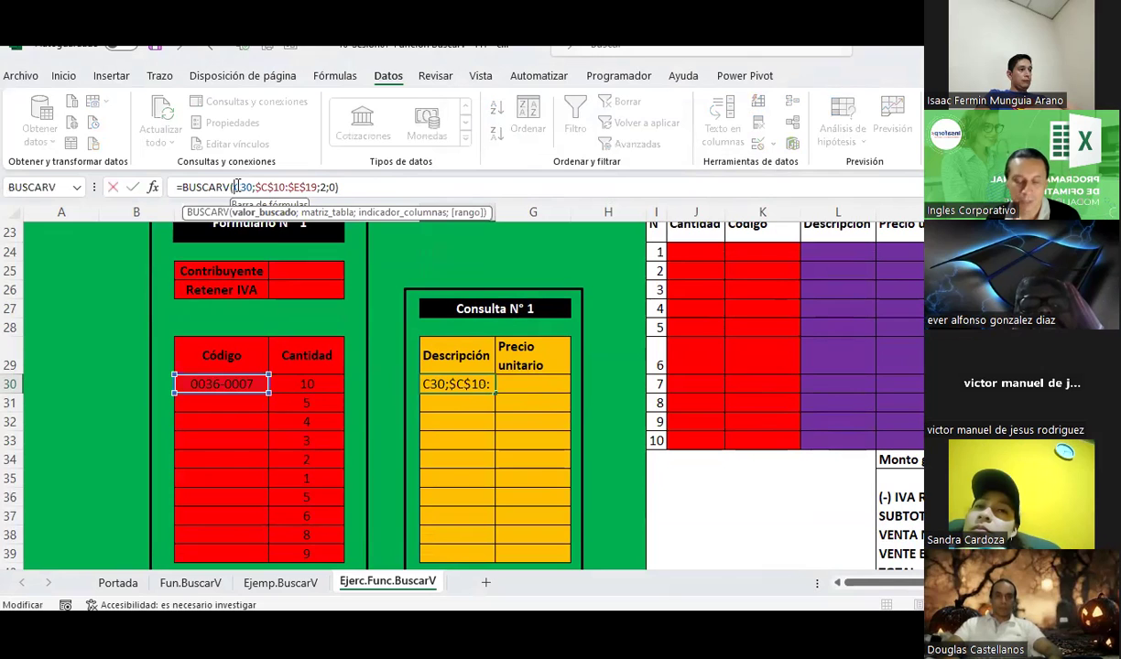
type("$")
key("Return")
Step: Copy the F30 lookup into G30 and change its column index to 3 for the unit price
left_click(476, 384)
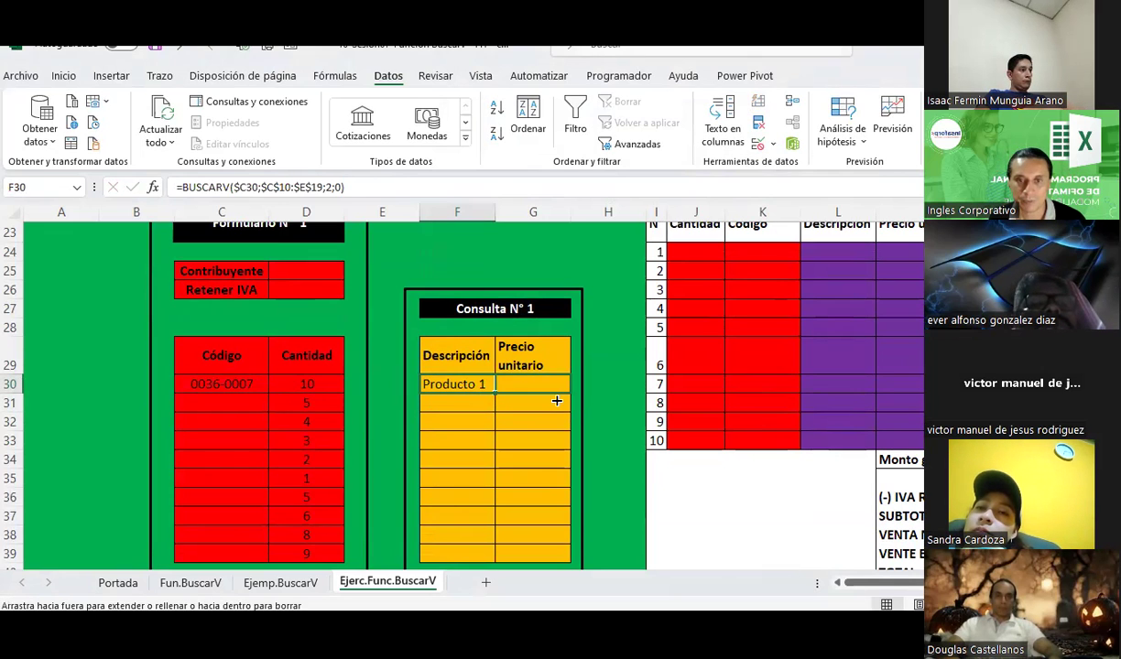
left_click_drag(492, 390, 549, 389)
left_click(536, 382)
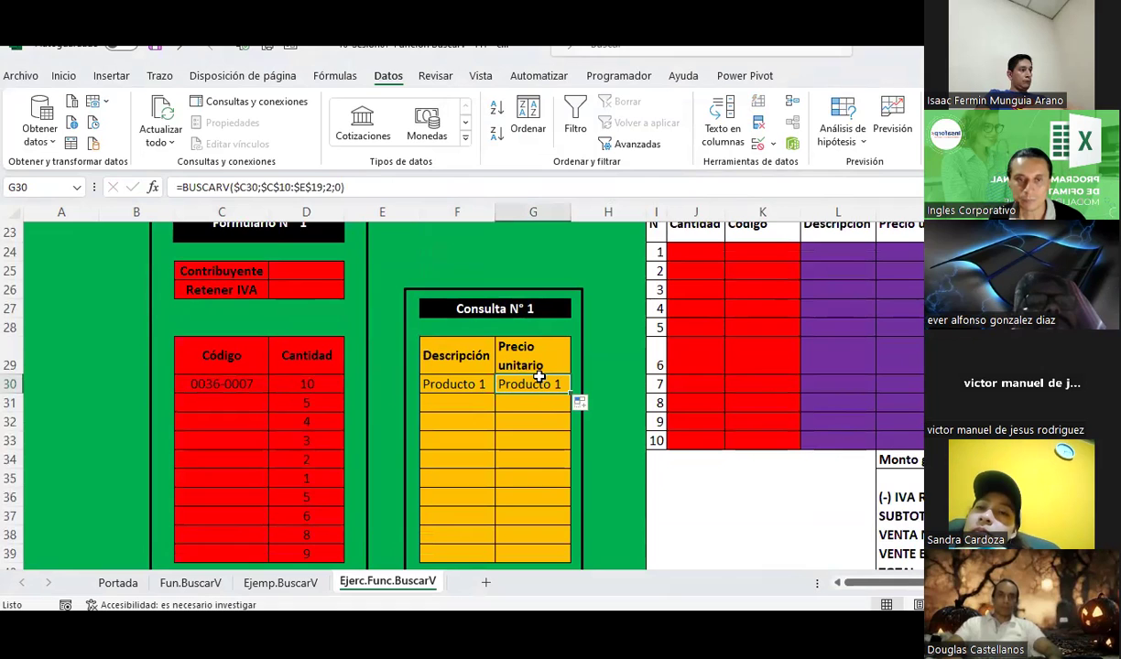
left_click(309, 187)
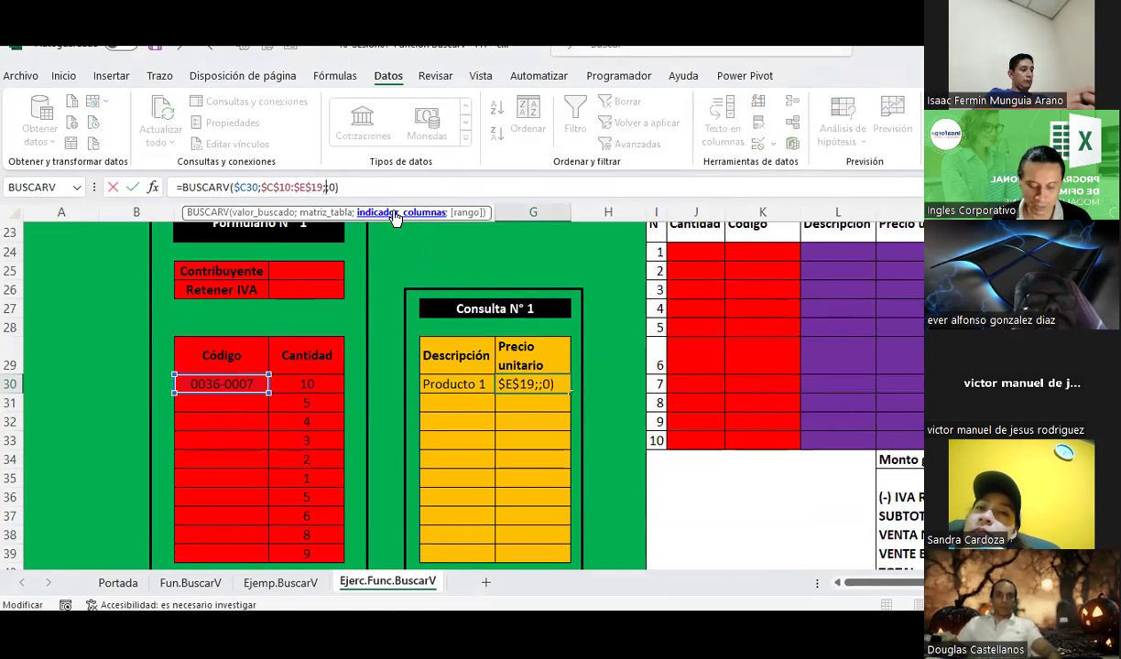
key("Return")
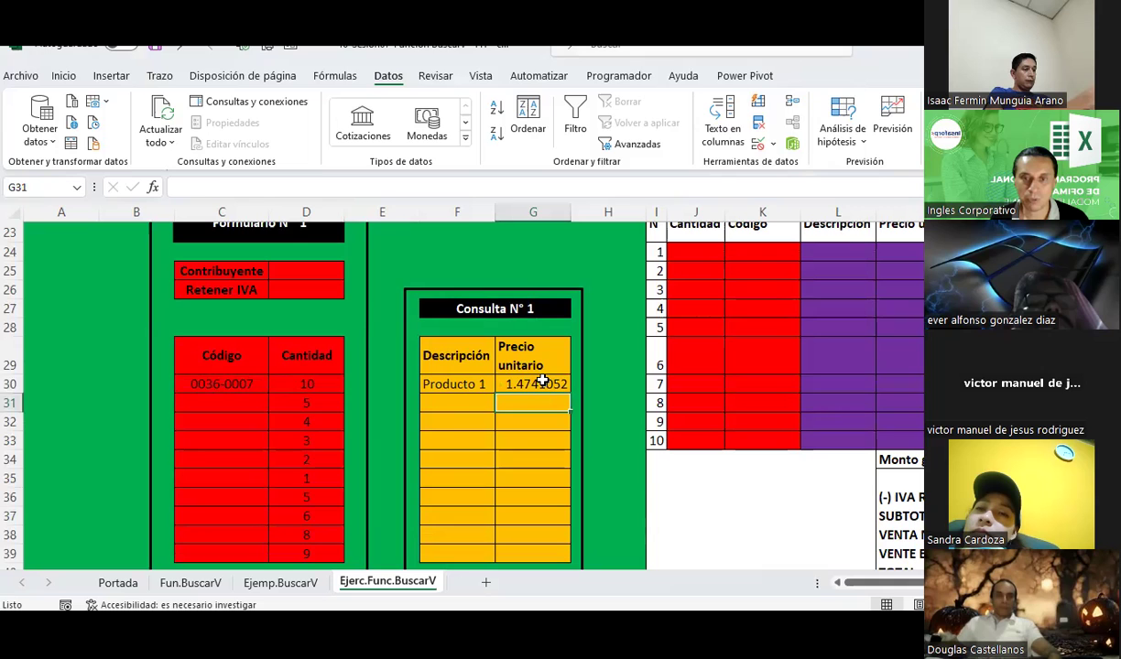
Step: Format G30's unit price in Contabilidad (accounting) format, showing $ 1.47
left_click(540, 383)
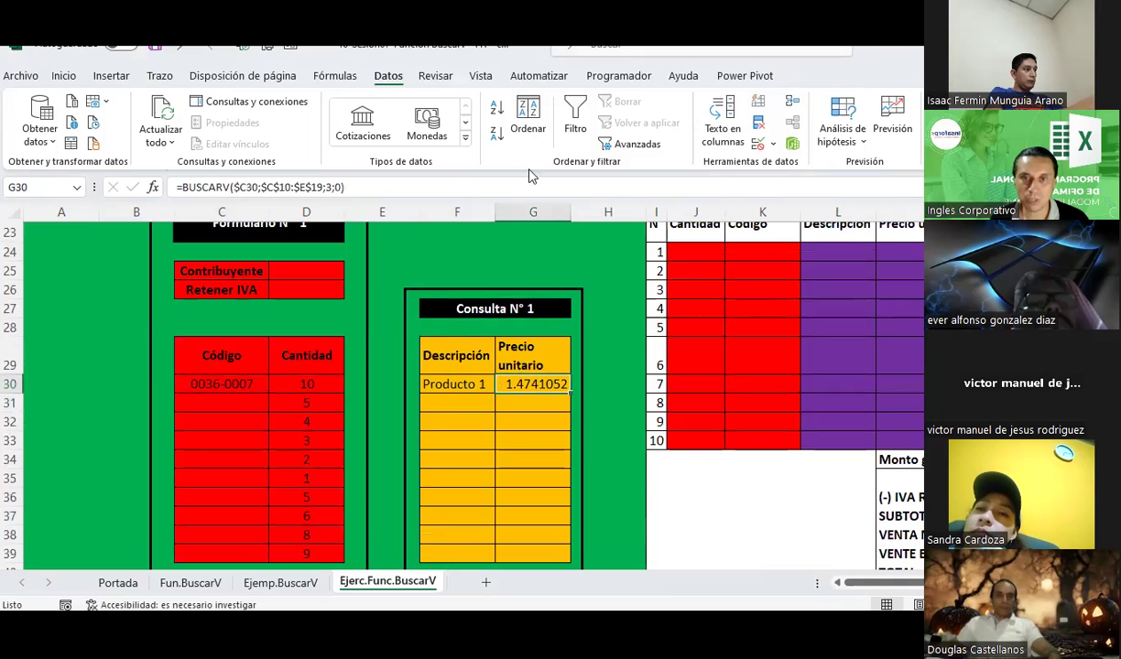
left_click(64, 77)
left_click(460, 124)
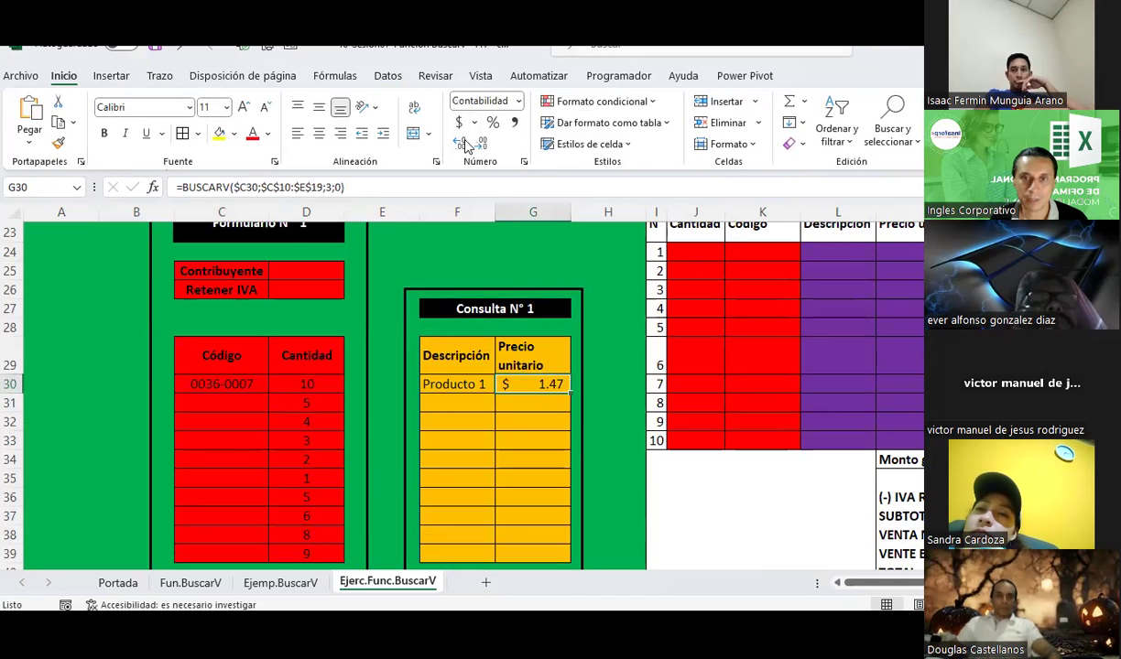
scroll(535, 357, "down", 1)
Step: Fill the F30:G30 lookup formulas down to row 39
left_click_drag(476, 324, 536, 327)
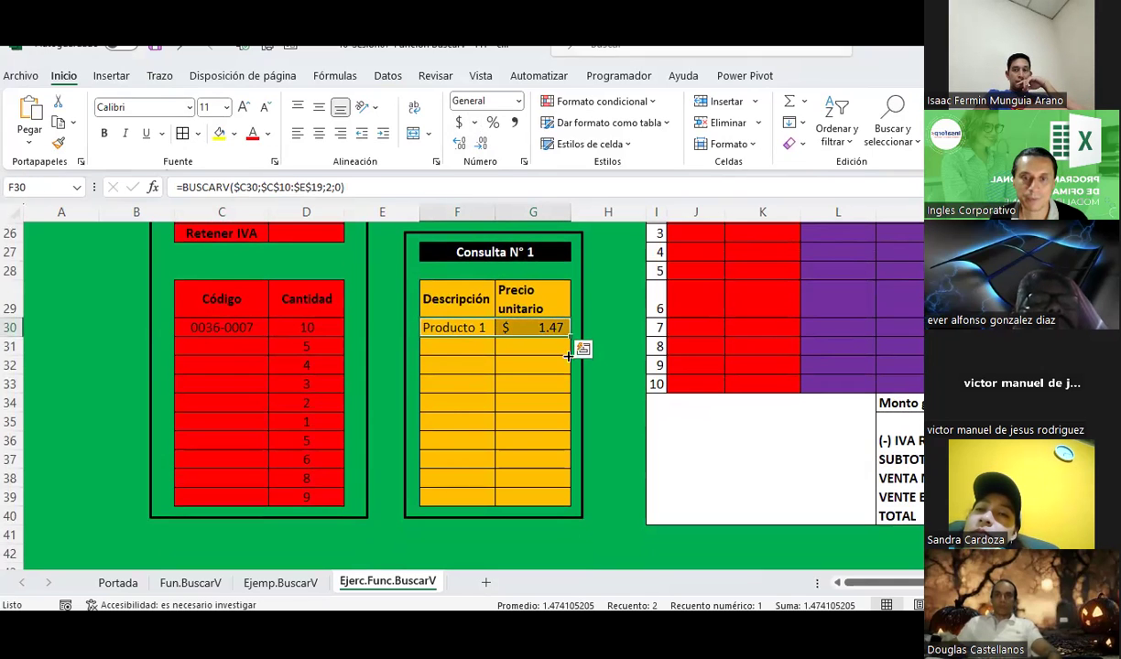
left_click_drag(568, 355, 570, 501)
left_click_drag(420, 320, 435, 318)
key("Escape")
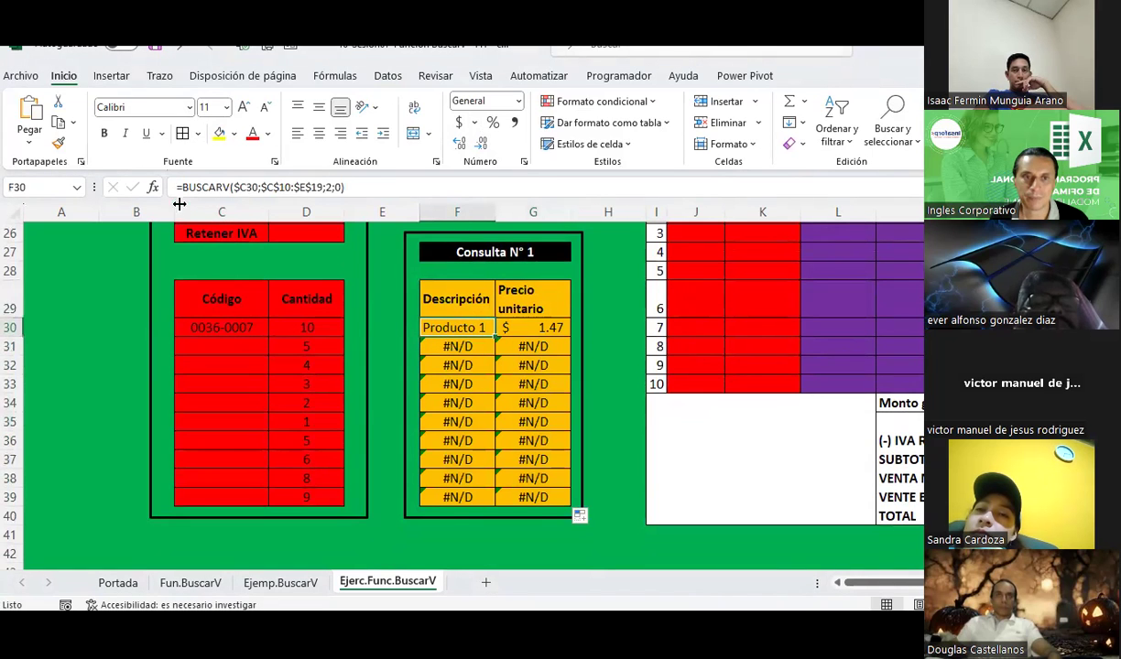
Step: Wrap F30's BUSCARV in SI.ERROR with the fallback text "No data o celda vacía"
left_click(179, 186)
type("si.")
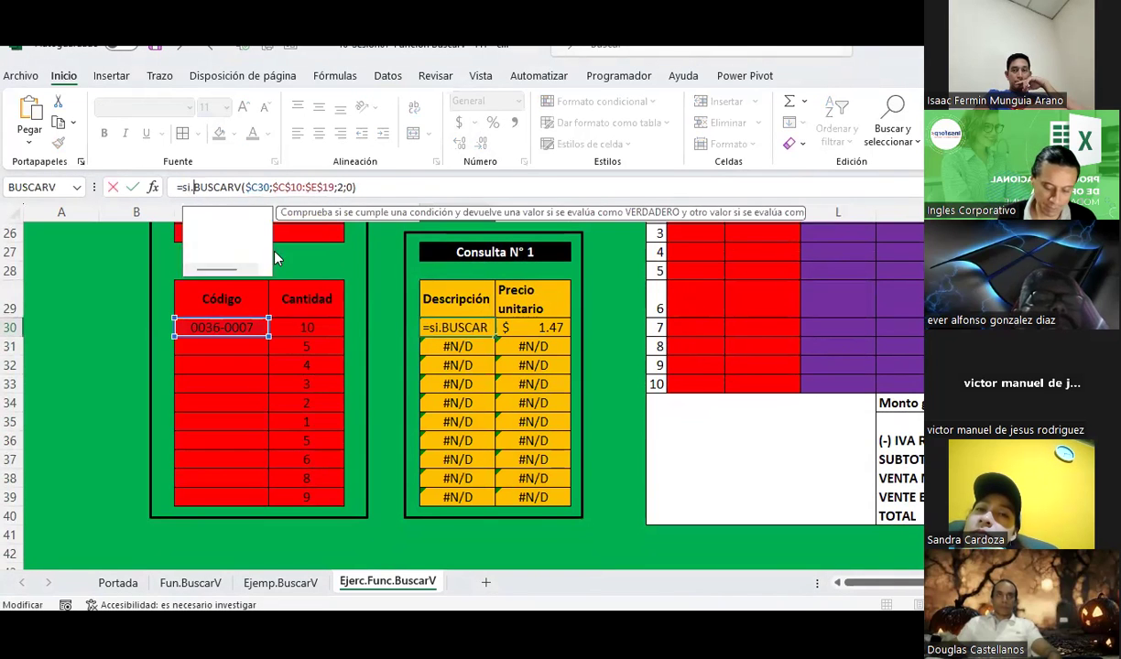
type("error(")
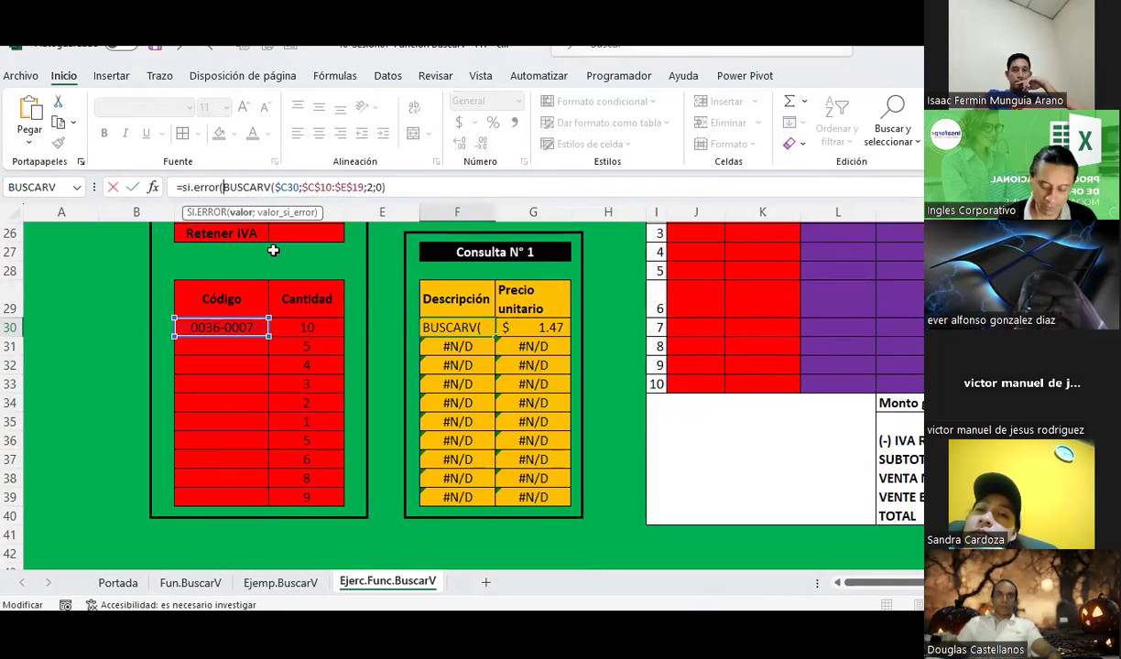
type(";")
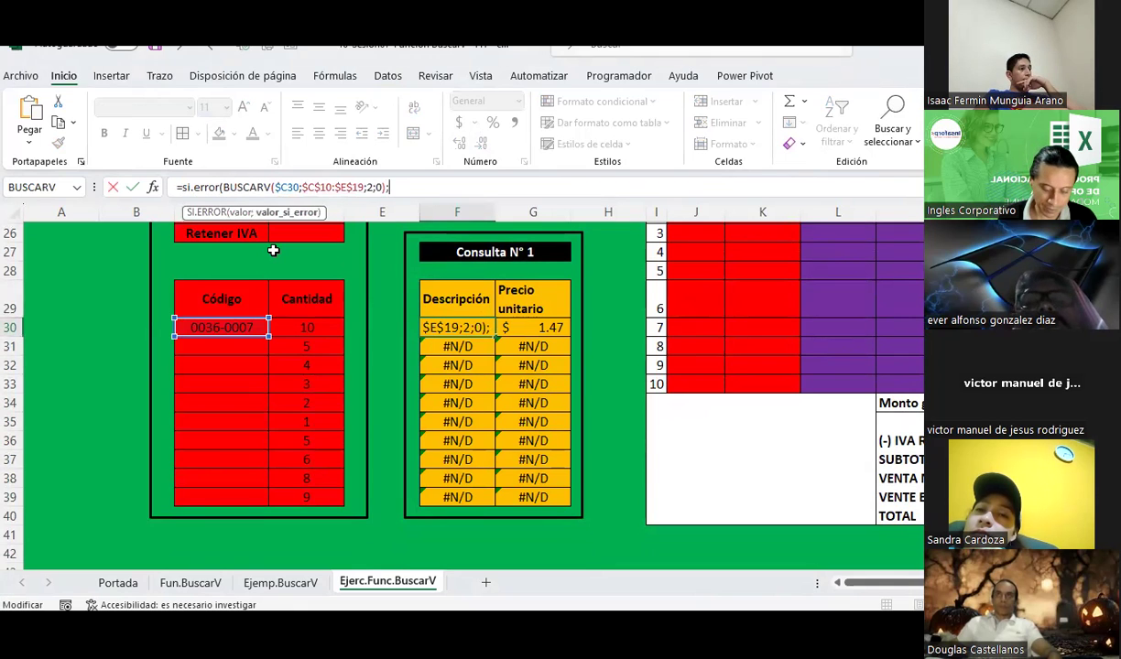
type("\"")
type("o data o")
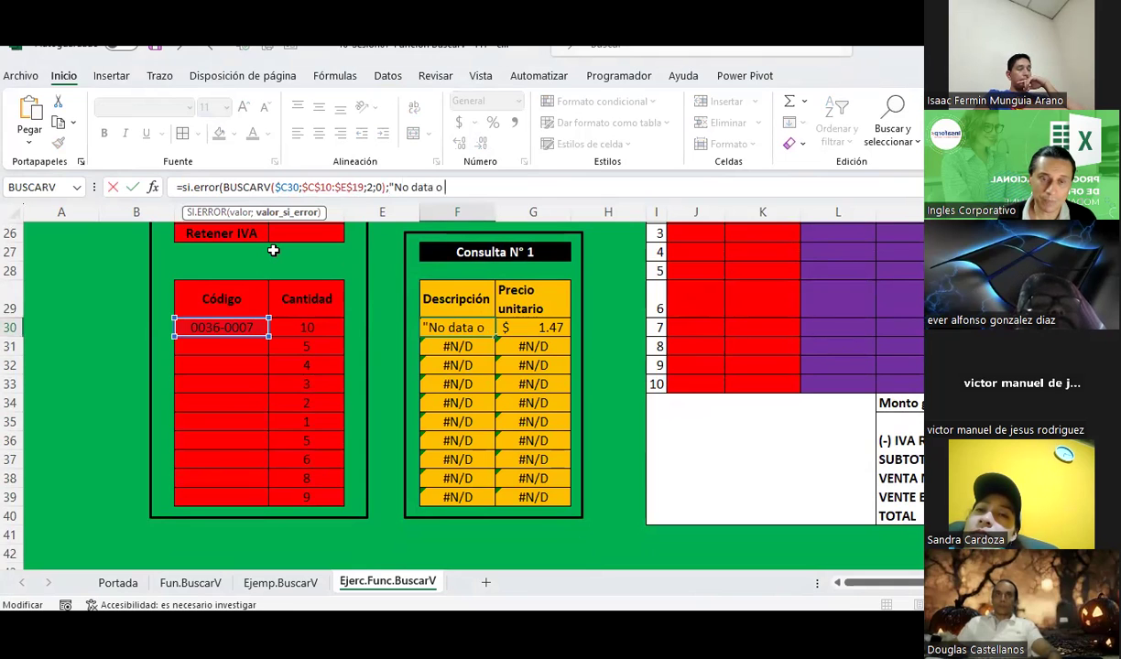
type(" celda v")
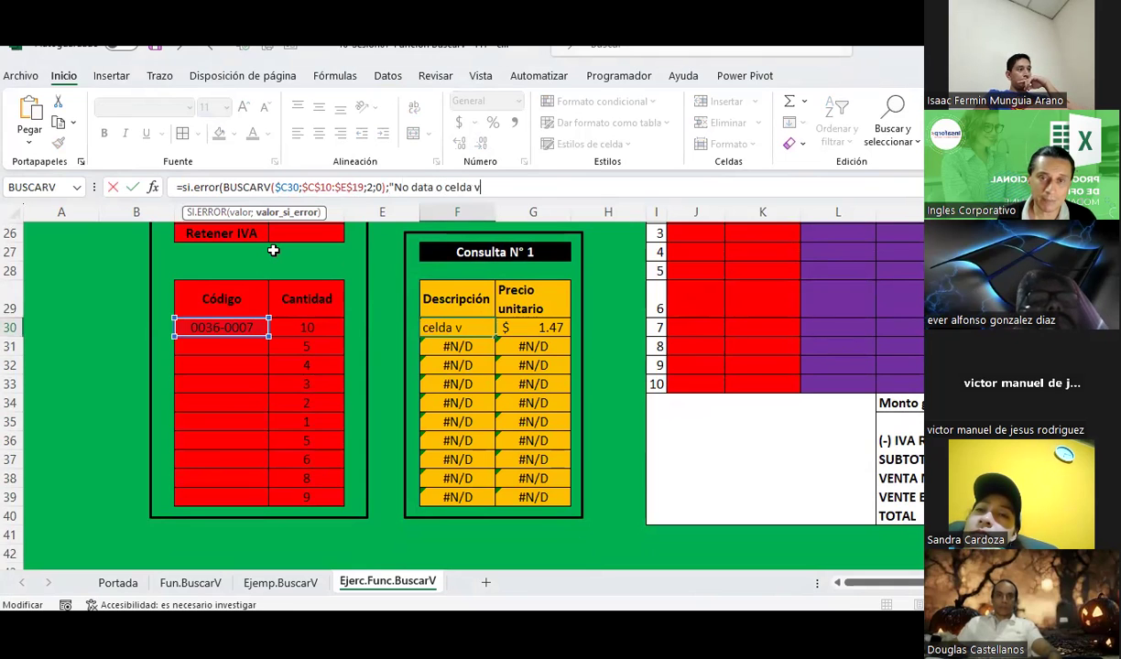
type("ía")
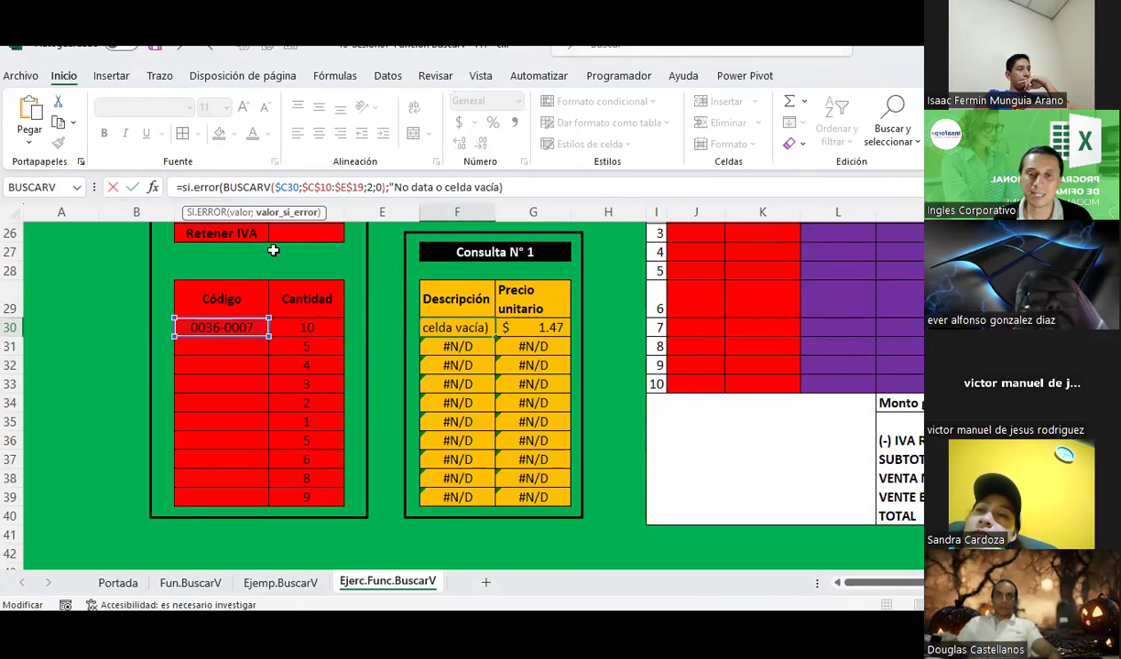
key("Return")
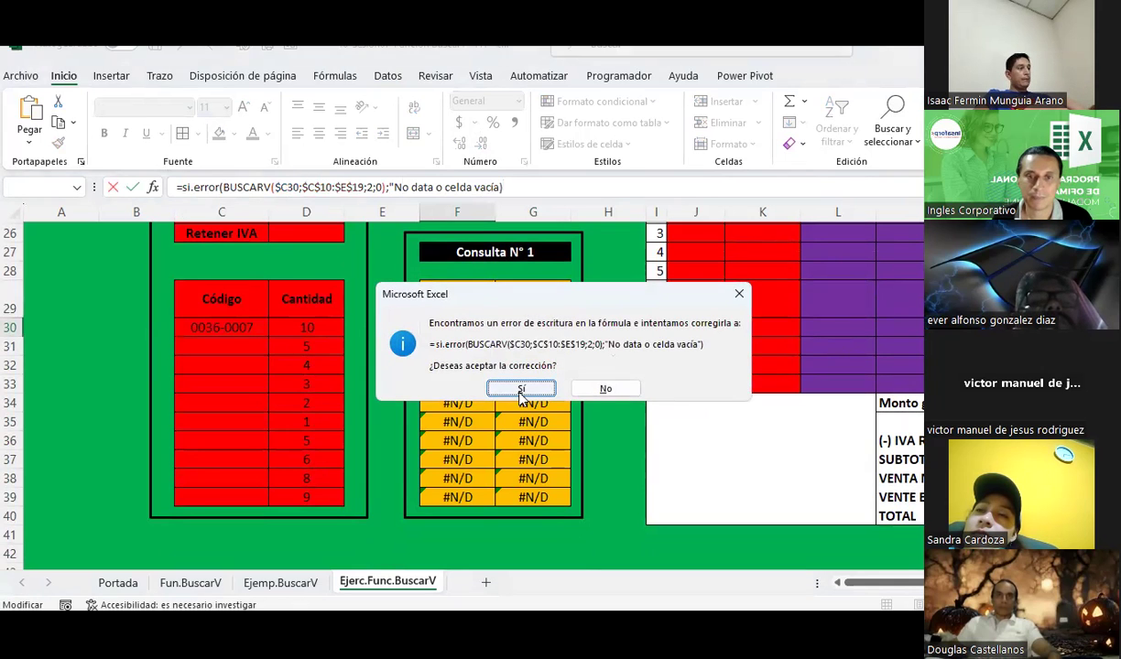
Step: Fix the parentheses in F30's SI.ERROR(BUSCARV(...)) formula so it closes correctly
left_click(520, 390)
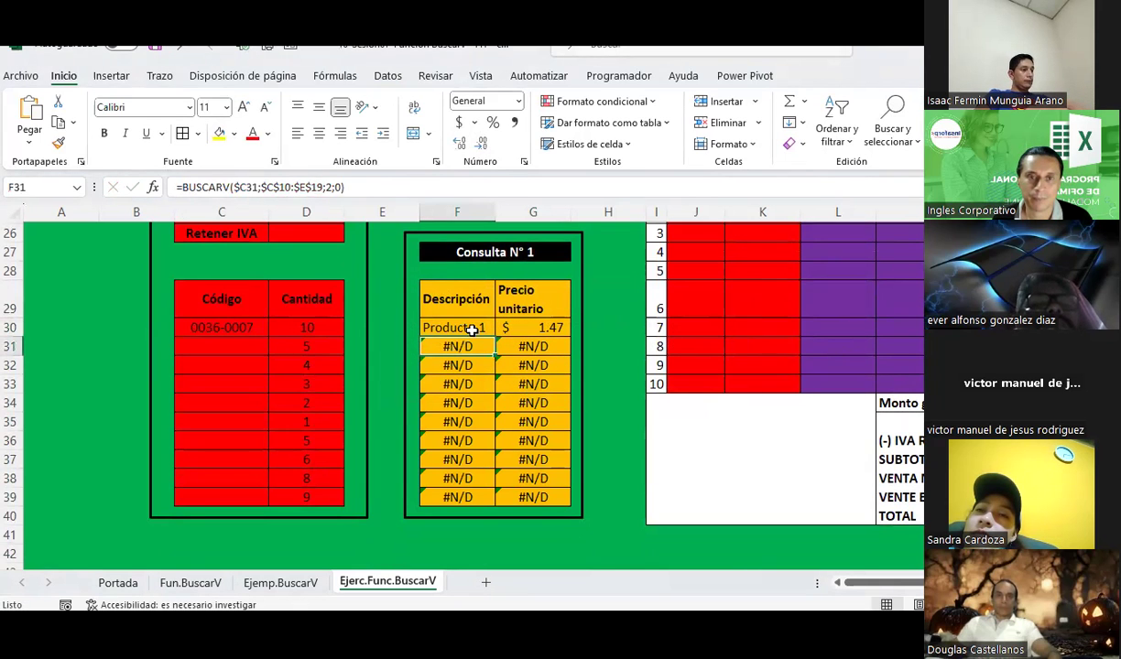
left_click(471, 331)
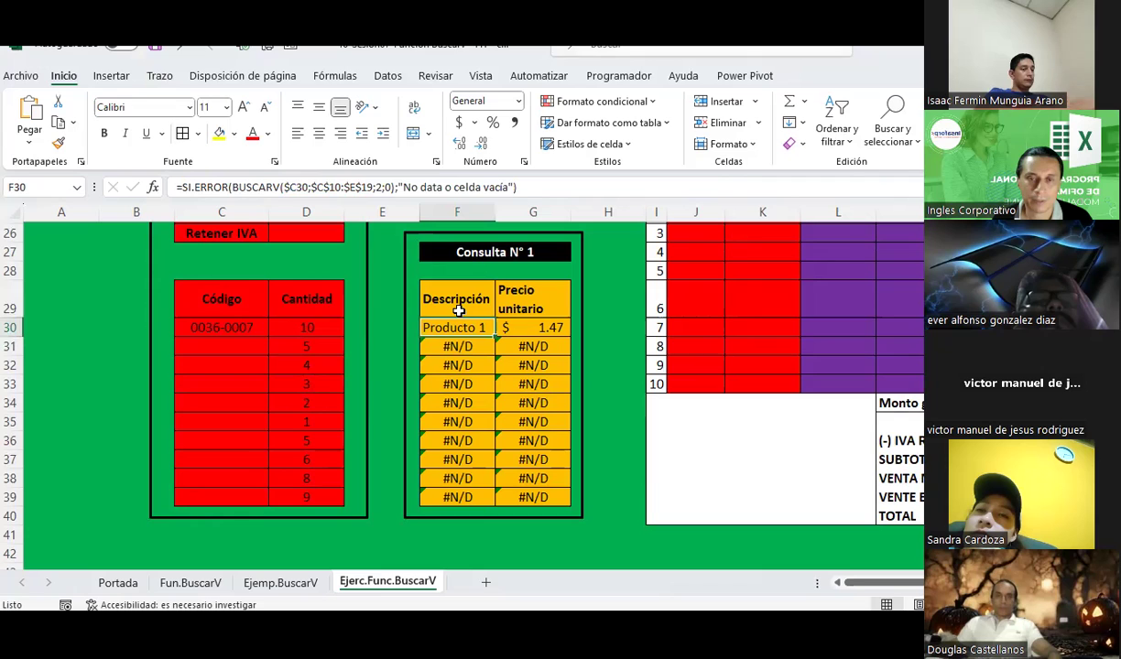
left_click(228, 186)
type("(")
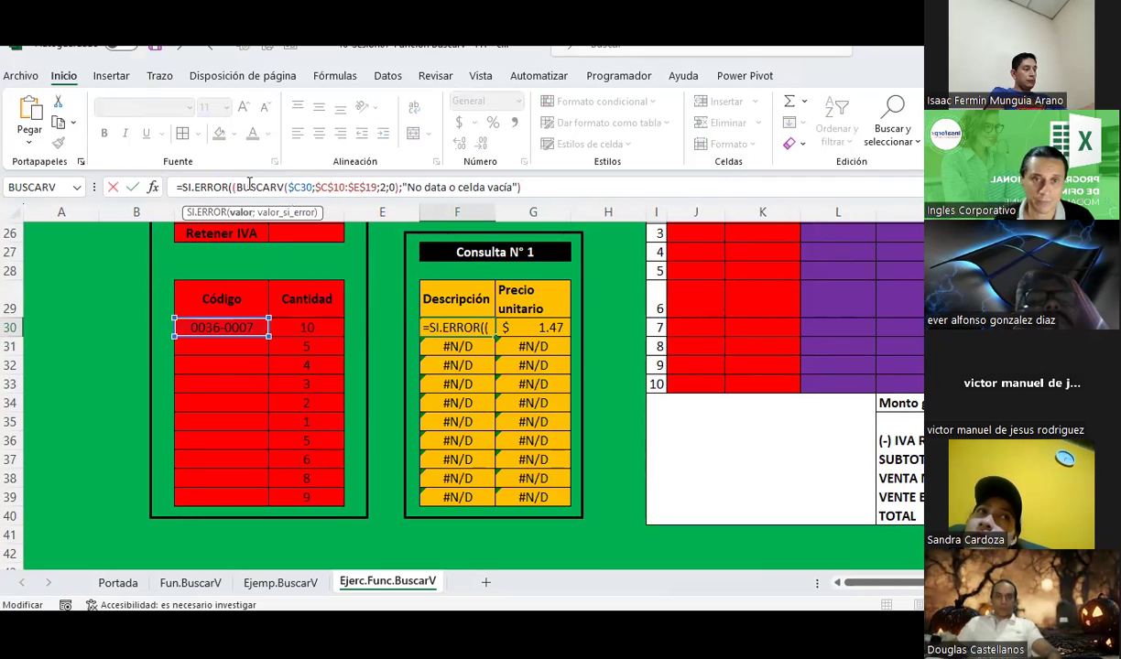
left_click(401, 186)
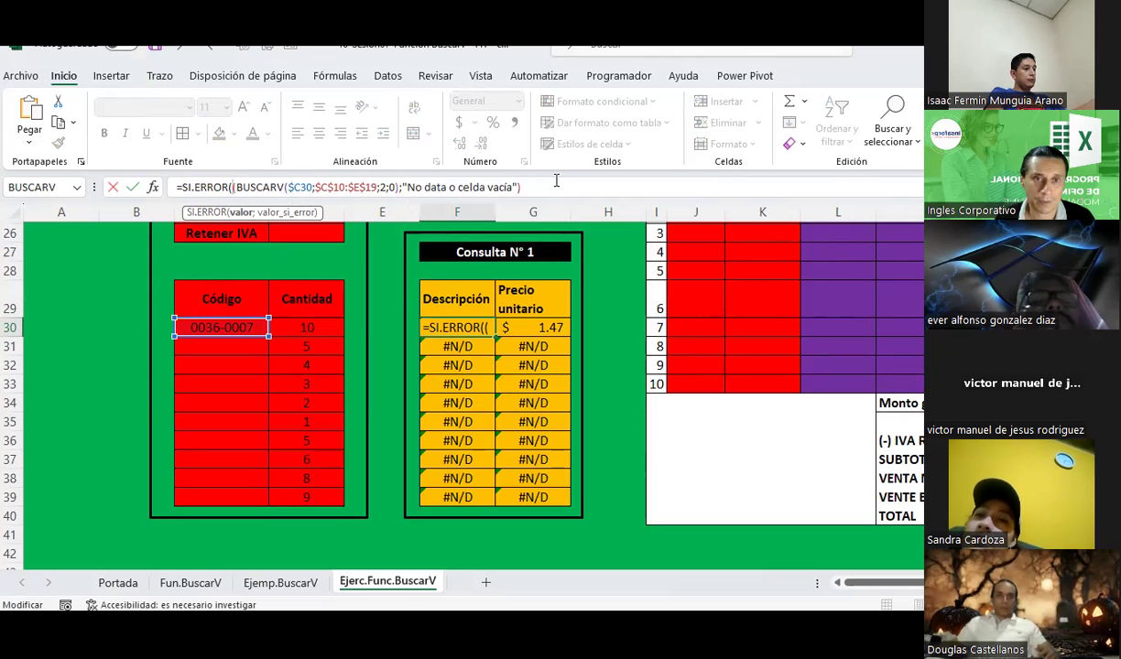
left_click(408, 189)
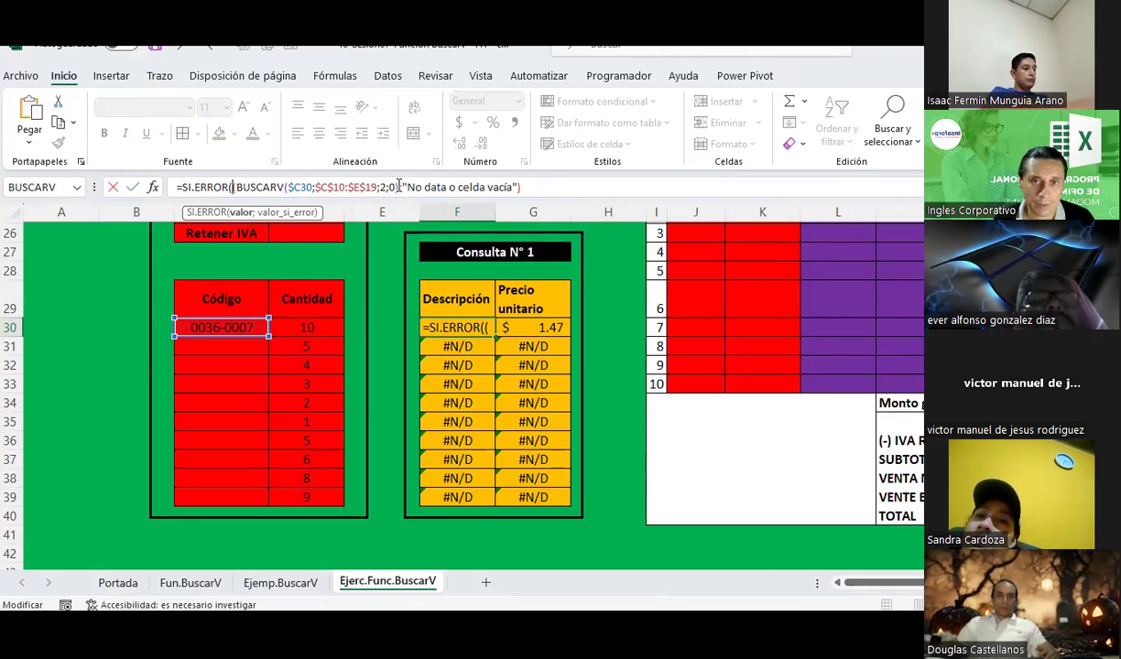
left_click(397, 187)
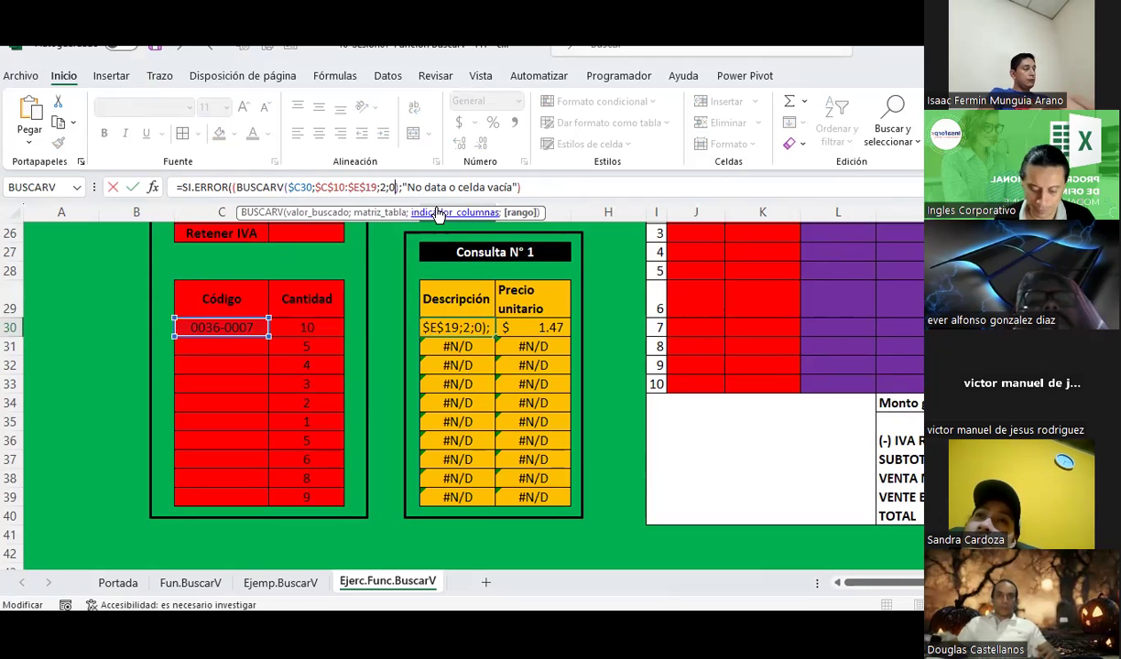
type(")")
key("Return")
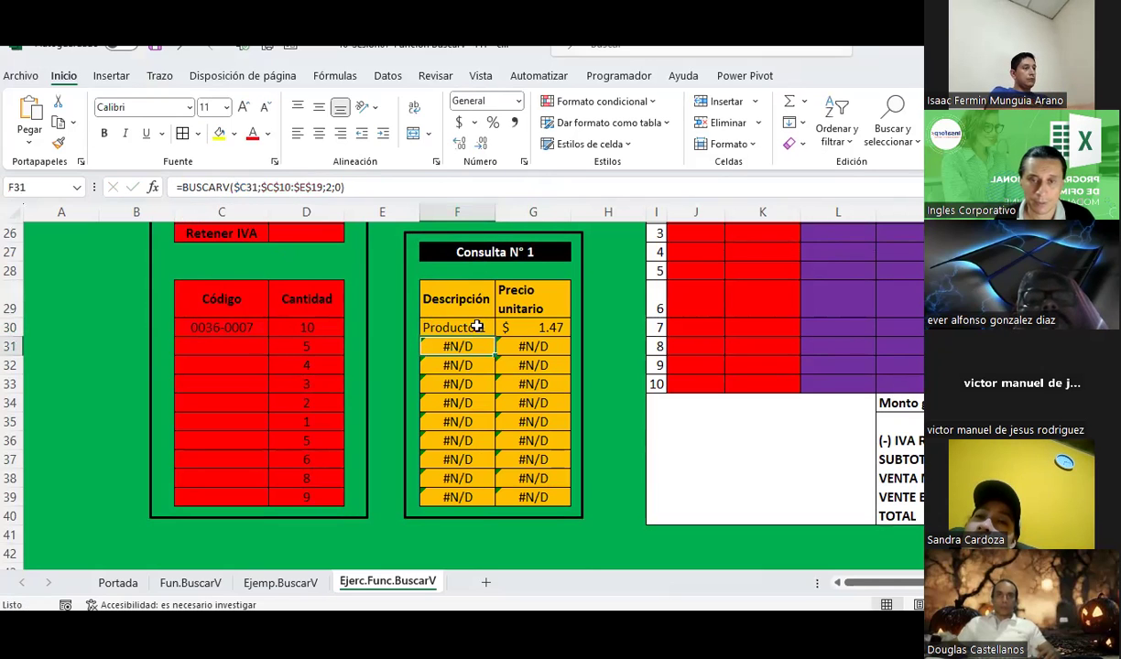
Step: Fill the Descripción formula down to row 39 and wrap text in column F
left_click(472, 328)
left_click_drag(490, 337, 490, 515)
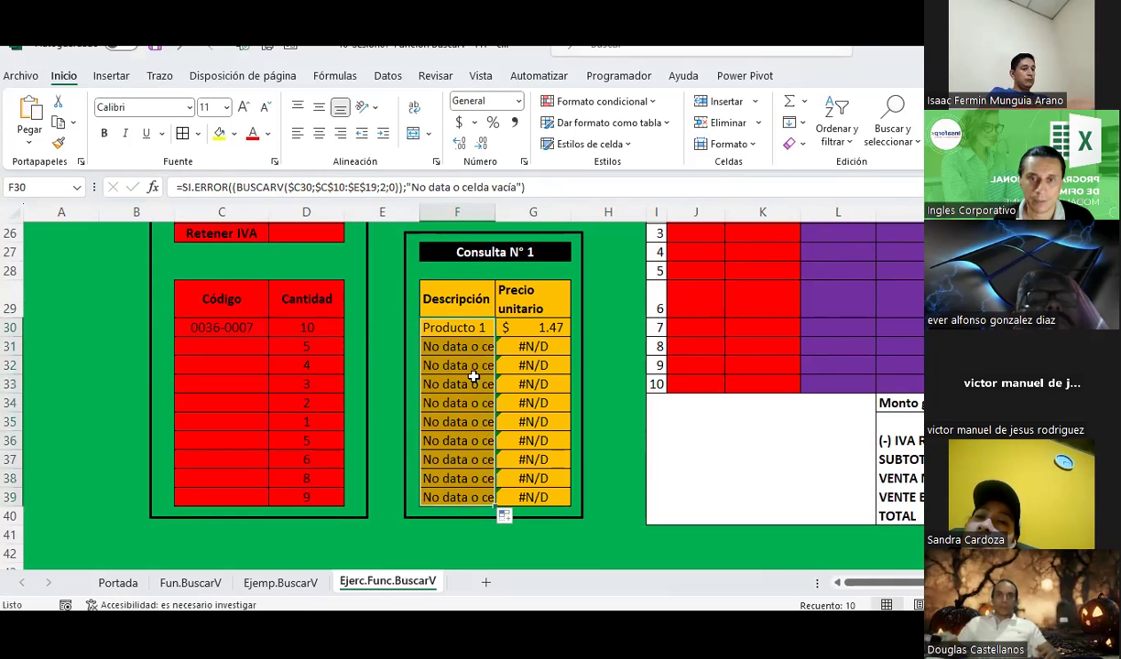
left_click(414, 107)
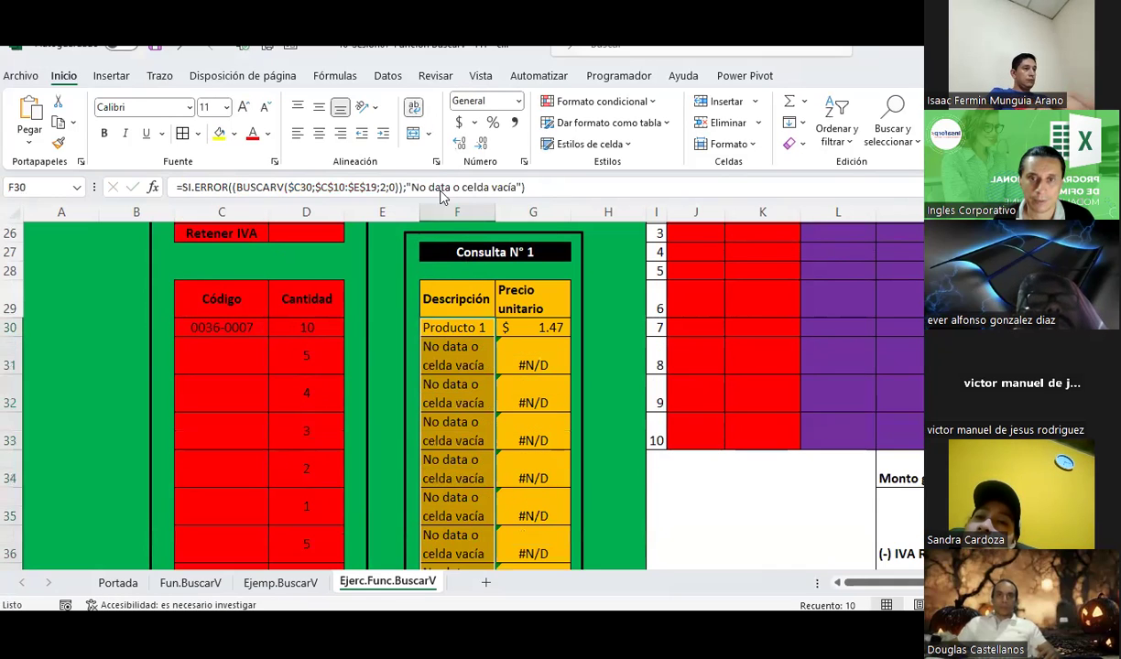
Step: Copy the SI.ERROR formula into G30 and set its column index to 3
left_click(478, 328)
left_click_drag(495, 336, 538, 331)
left_click(537, 332)
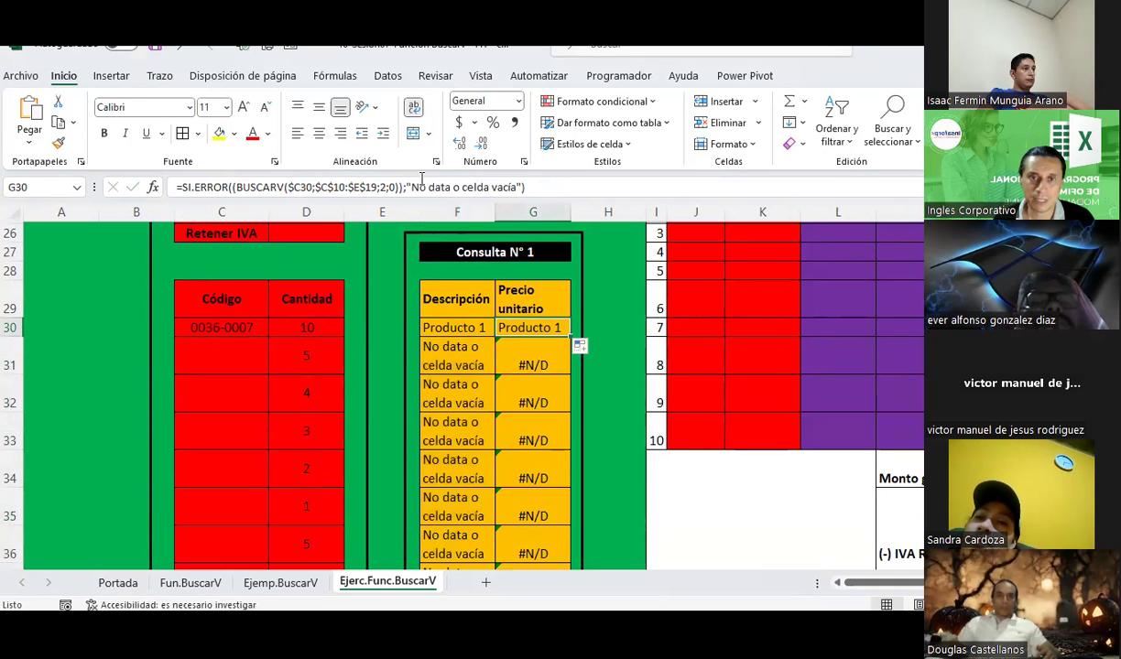
double_click(381, 187)
type("3")
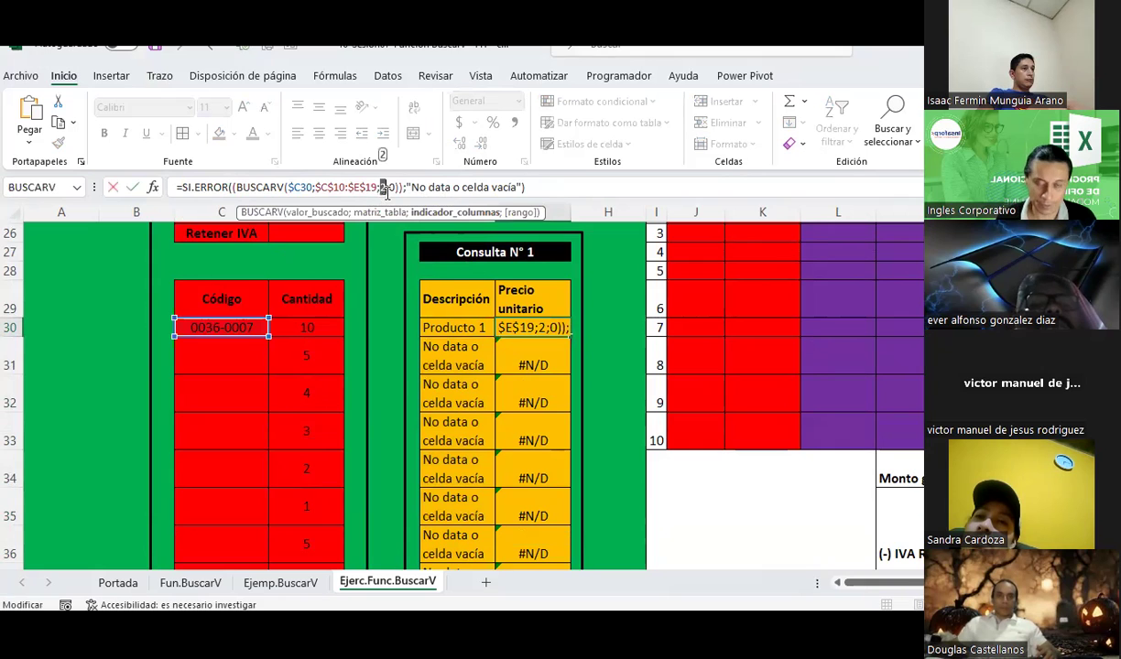
key("Return")
Step: Give G30 accounting format and fill the price formula down to G39
left_click(533, 328)
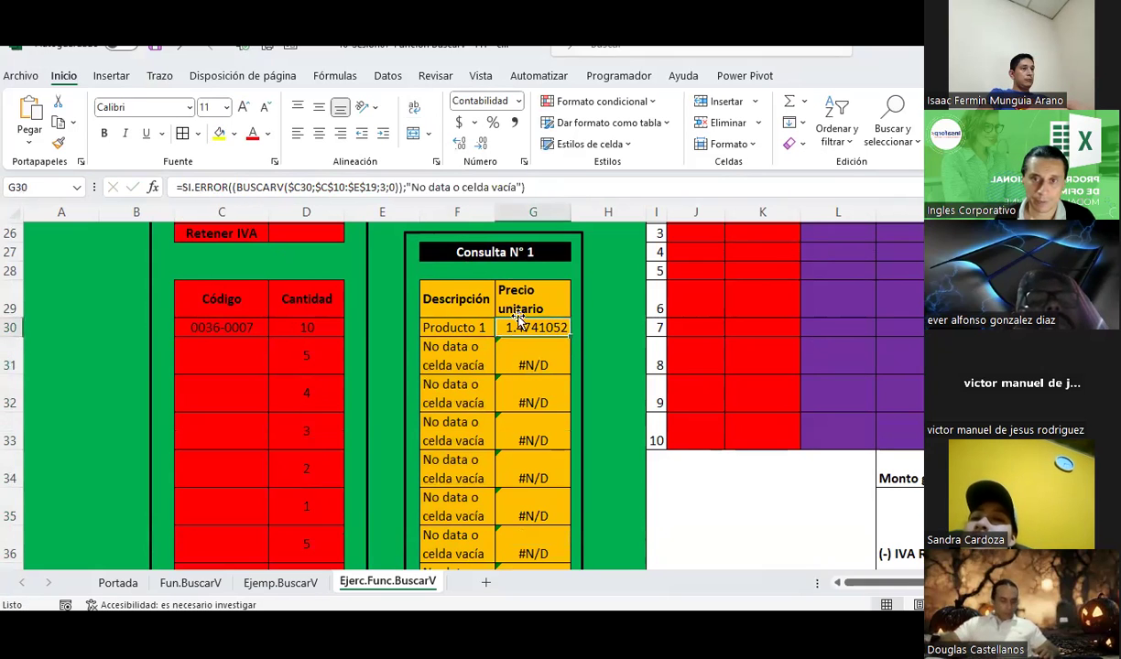
left_click(459, 124)
double_click(569, 336)
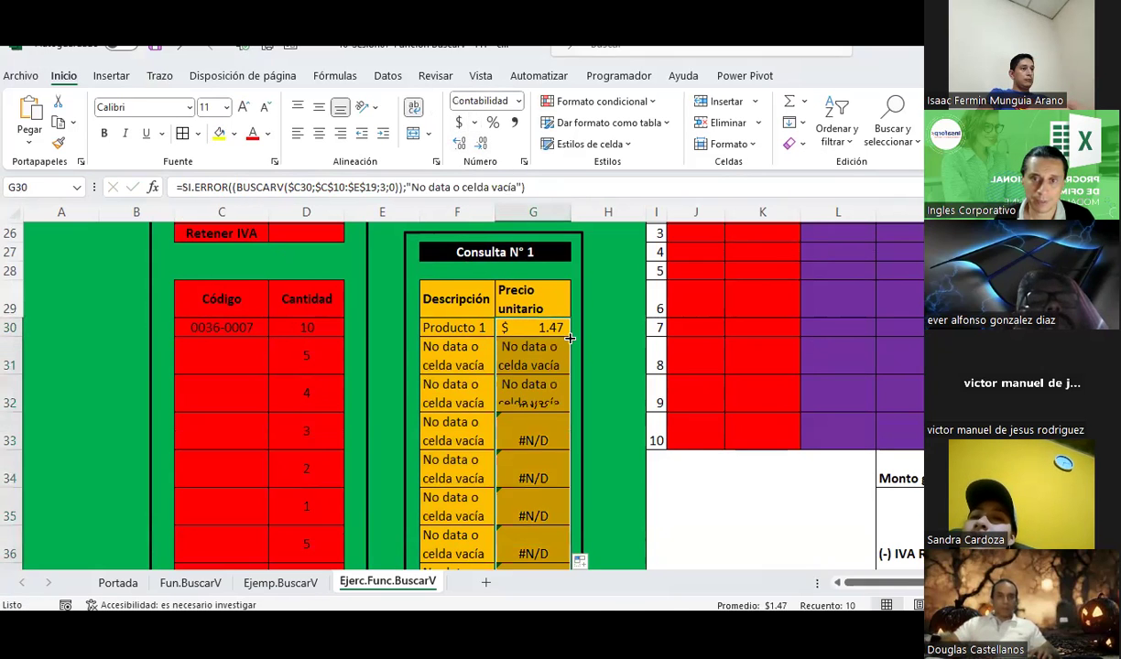
scroll(503, 444, "down", 2)
scroll(501, 444, "up", 1)
scroll(501, 444, "up", 1)
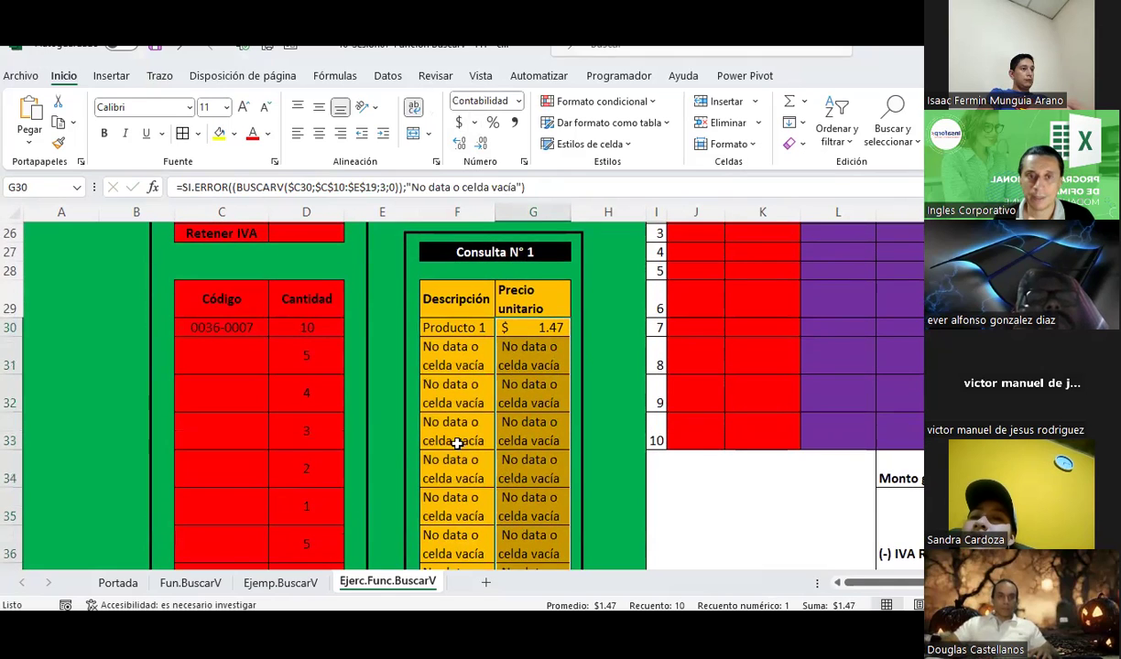
left_click(382, 427)
left_click(246, 376)
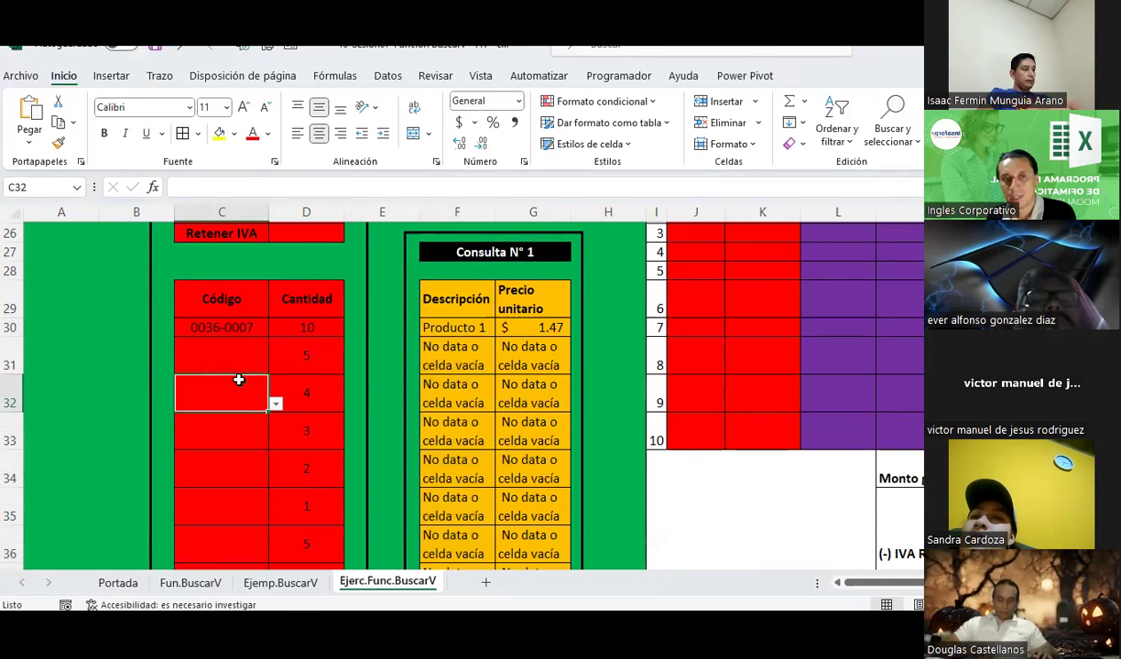
Step: Review the Descripción and Precio unitario lookup formulas for the first form row
scroll(238, 379, "down", 1)
scroll(238, 379, "up", 2)
scroll(238, 379, "up", 3)
scroll(238, 379, "up", 2)
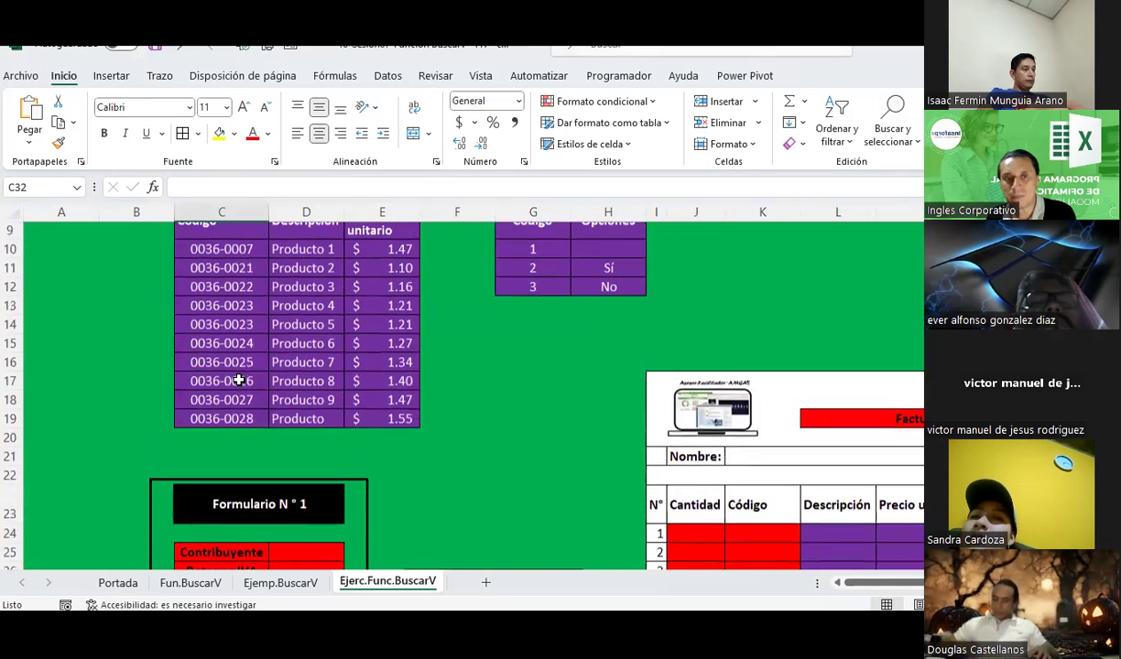
left_click_drag(223, 253, 231, 423)
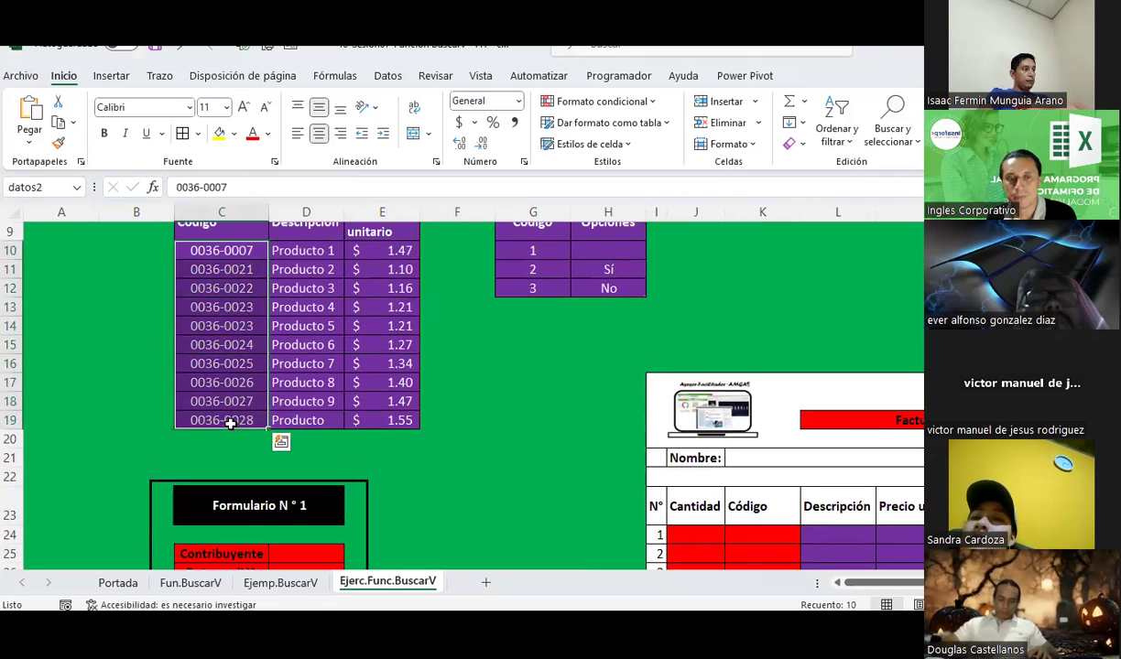
scroll(233, 420, "down", 4)
scroll(230, 425, "down", 2)
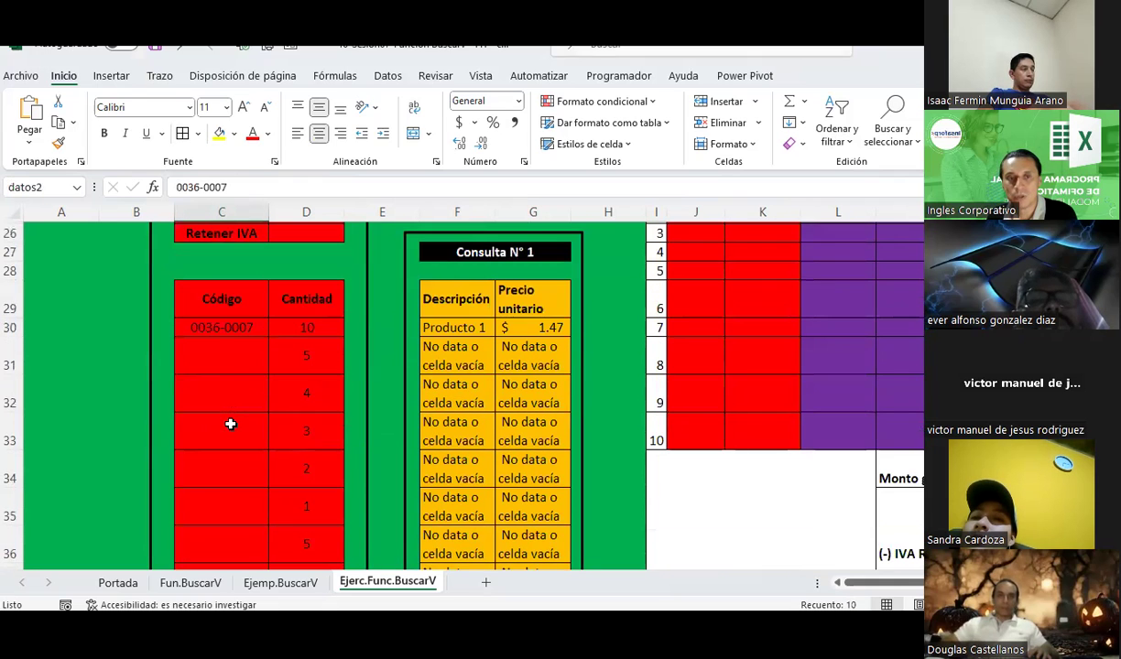
left_click(202, 327)
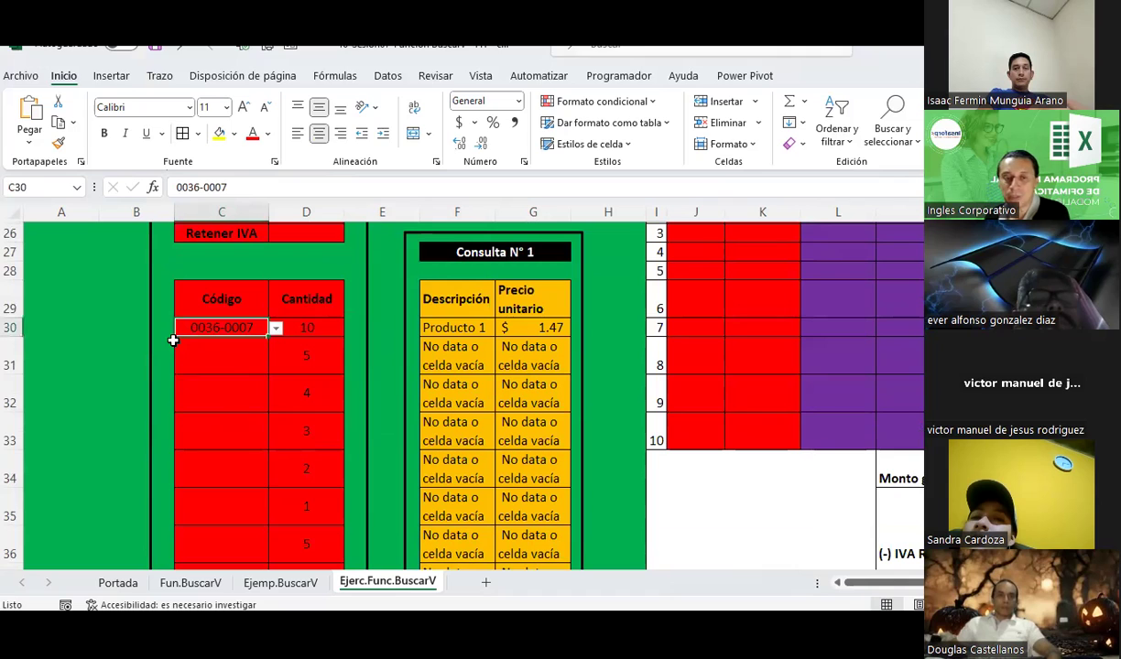
left_click(458, 328)
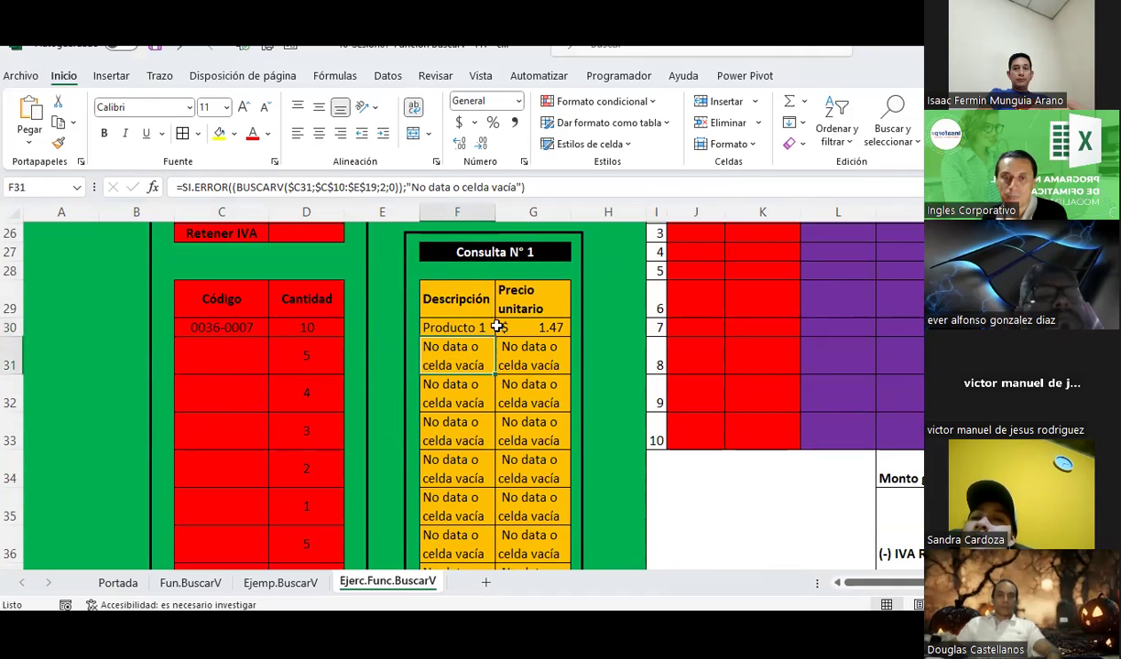
left_click(509, 327)
Step: Choose codes 0036-0021, 0036-0022, 0036-0023 and 0036-0024 for rows two to five
left_click(229, 357)
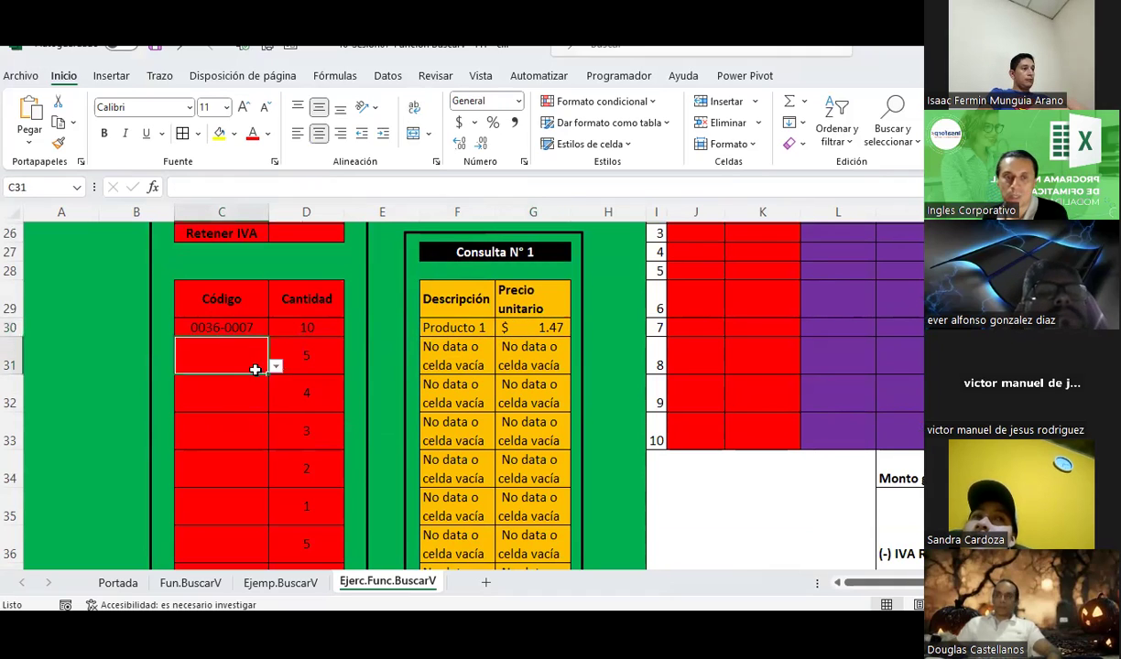
left_click(274, 365)
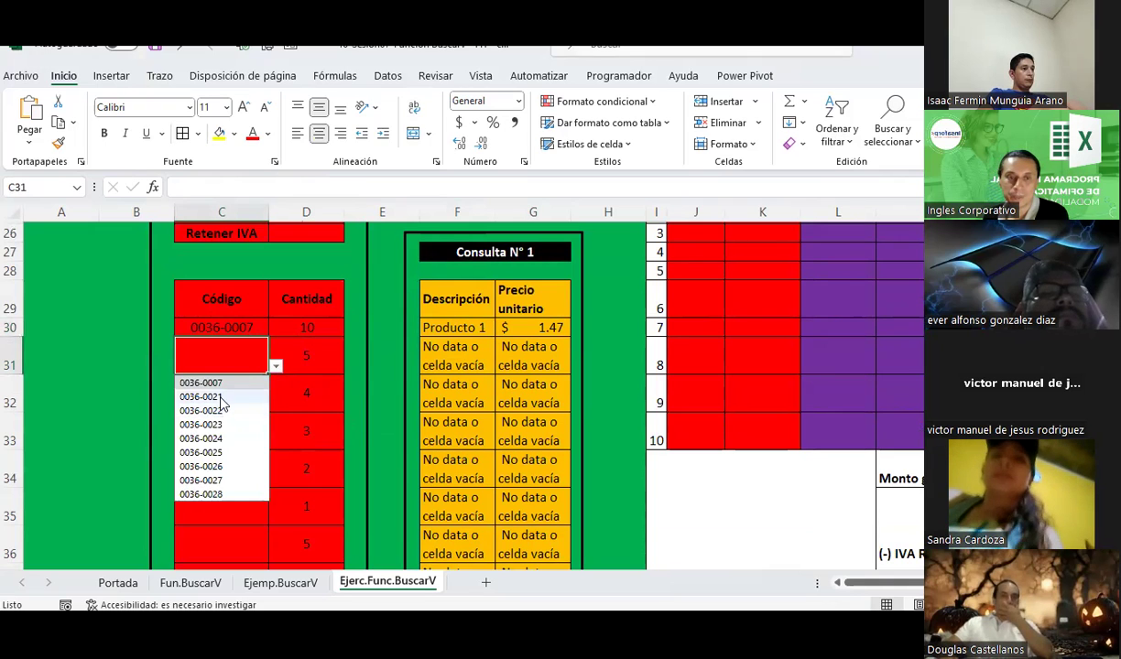
left_click(245, 395)
key("Return")
left_click(274, 404)
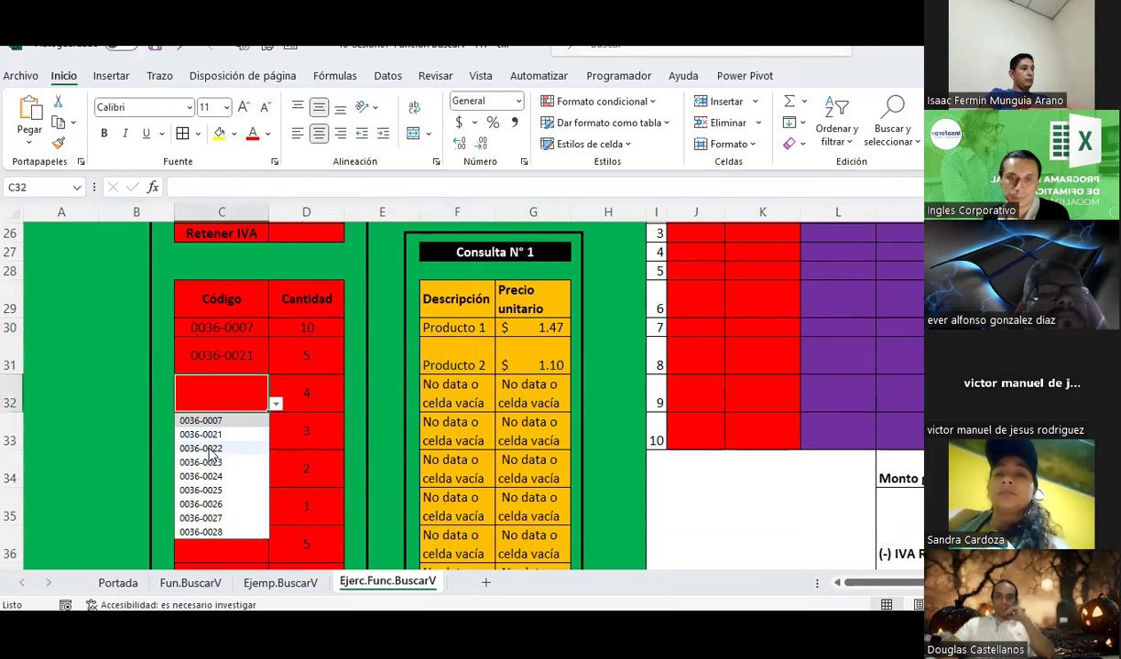
left_click(212, 448)
key("Return")
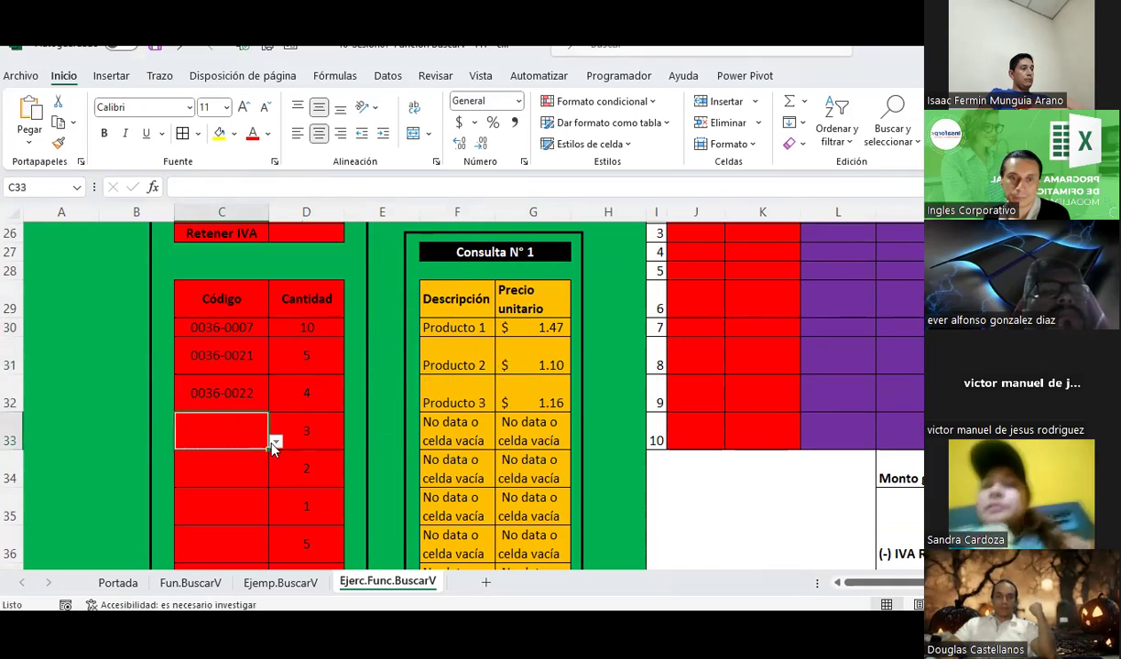
left_click(275, 442)
left_click(224, 500)
key("Return")
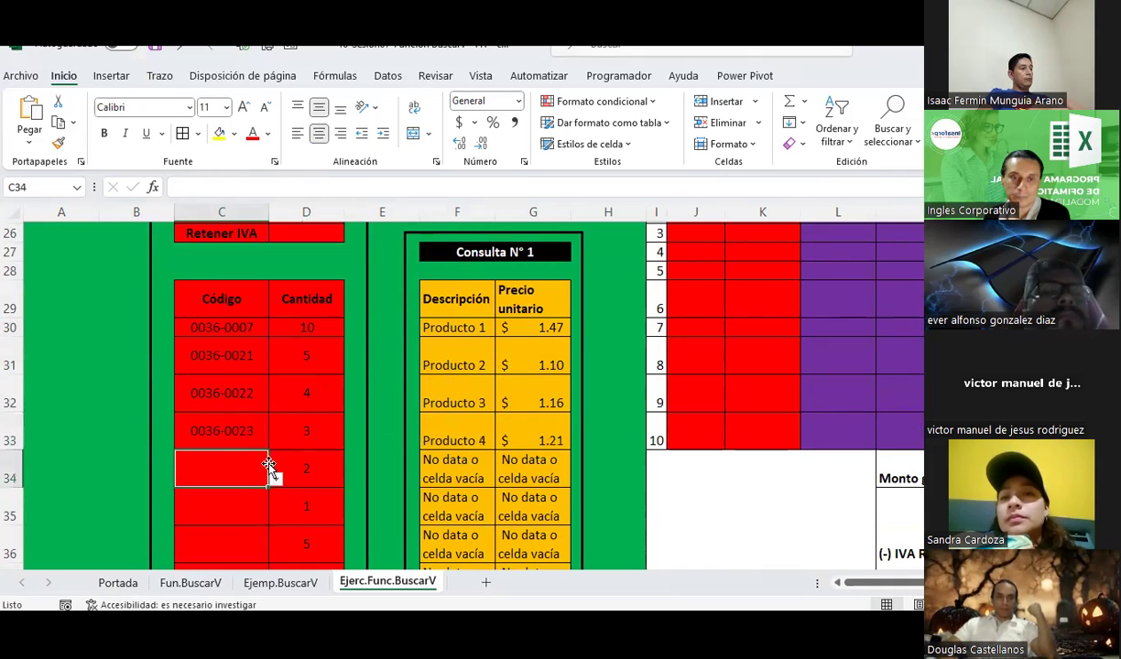
left_click(274, 477)
left_click(201, 386)
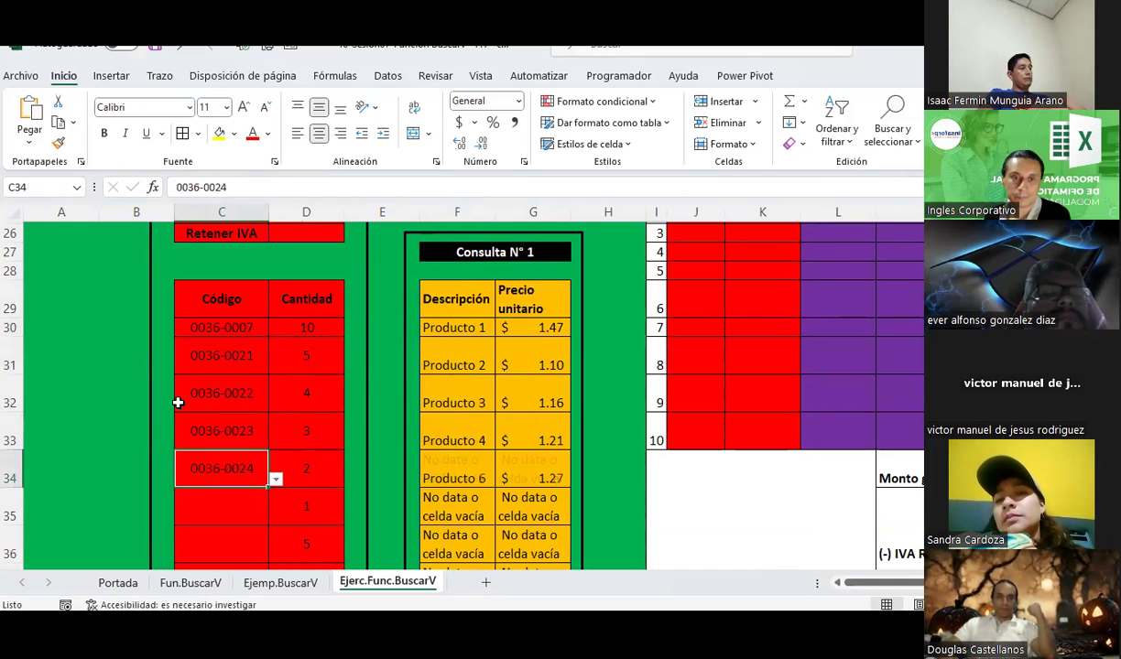
scroll(224, 366, "down", 2)
key("Return")
Step: Choose codes 0036-0025, 0036-0026 and 0036-0027 for rows six to eight
left_click(275, 347)
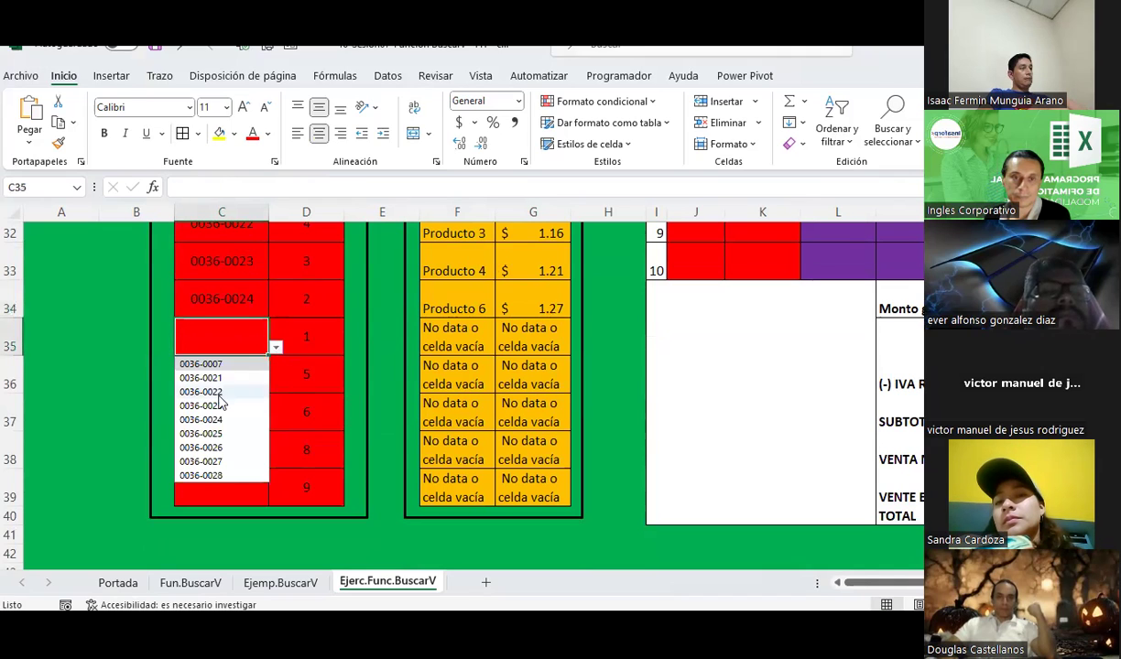
left_click(220, 438)
key("Return")
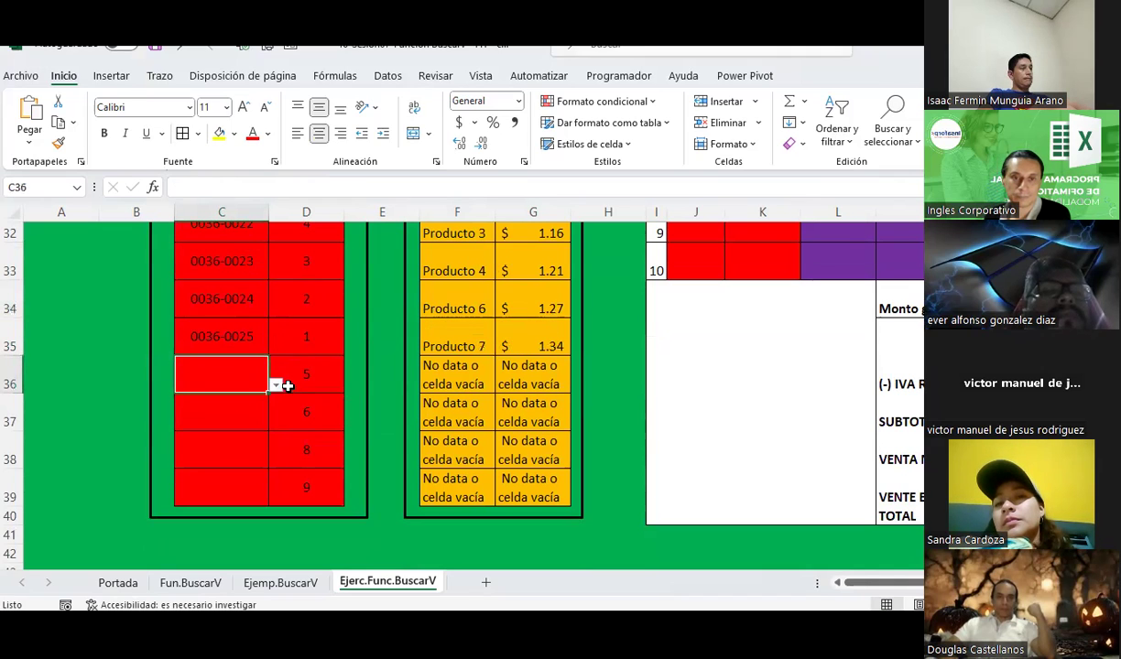
left_click(275, 385)
left_click(220, 472)
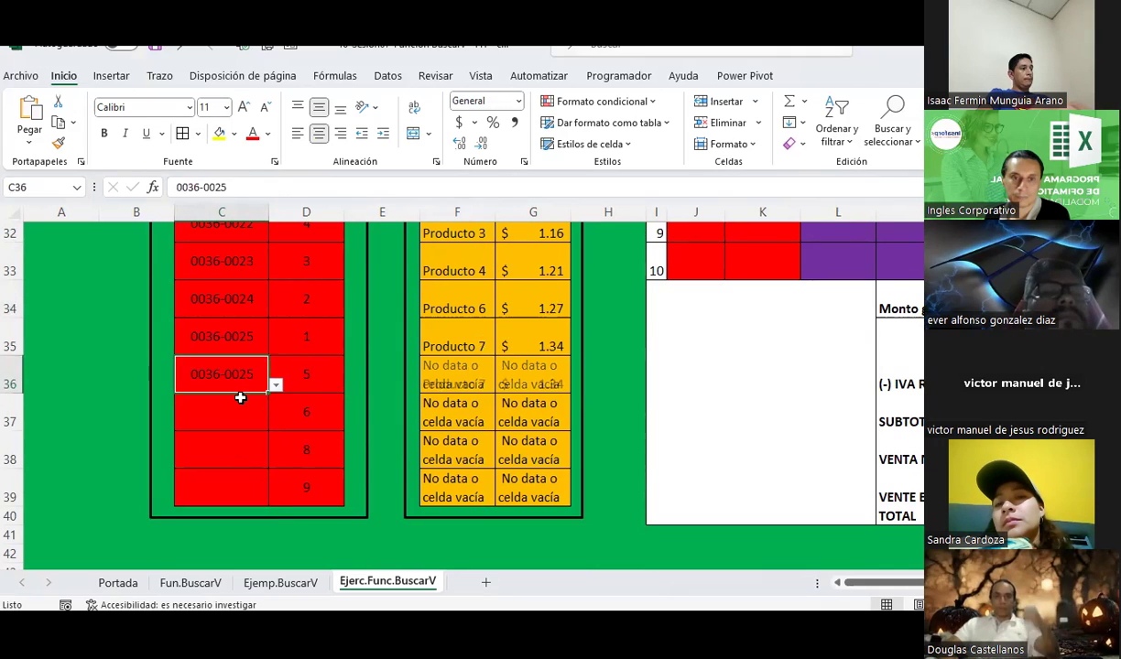
key("Return")
left_click(230, 358)
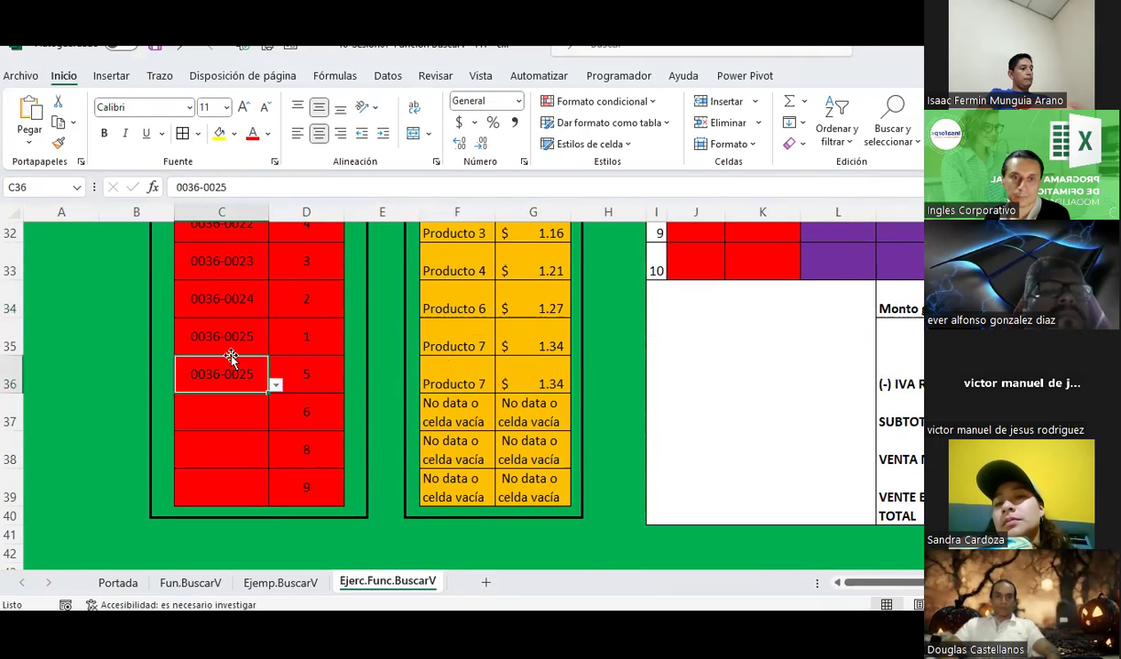
left_click(274, 385)
left_click(227, 481)
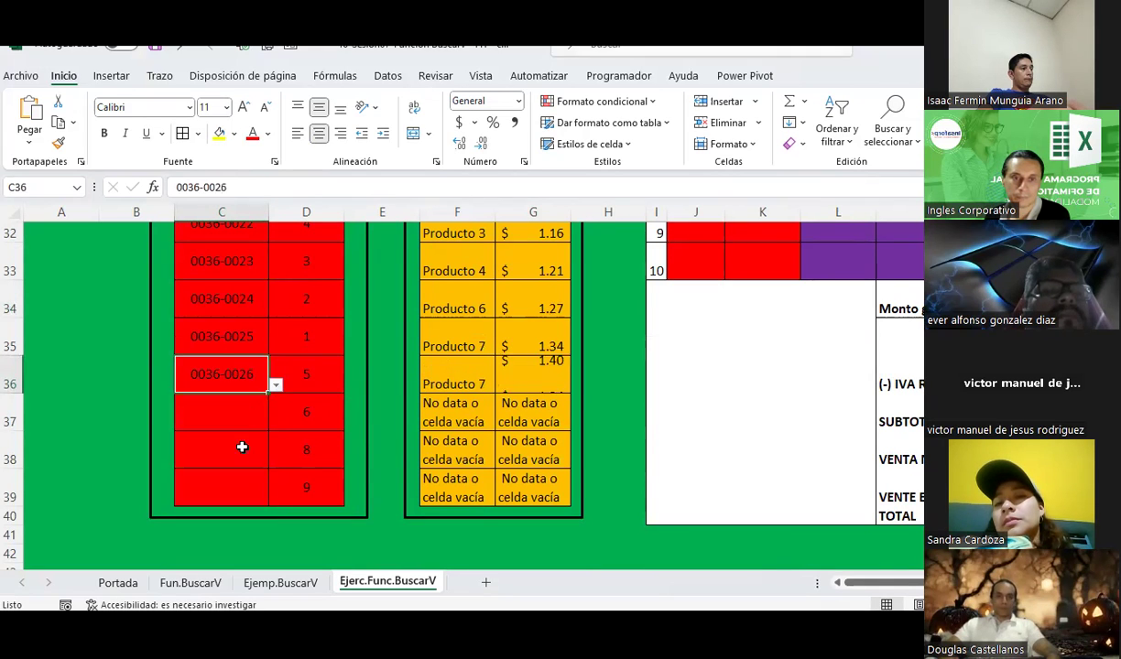
left_click(257, 418)
left_click(274, 422)
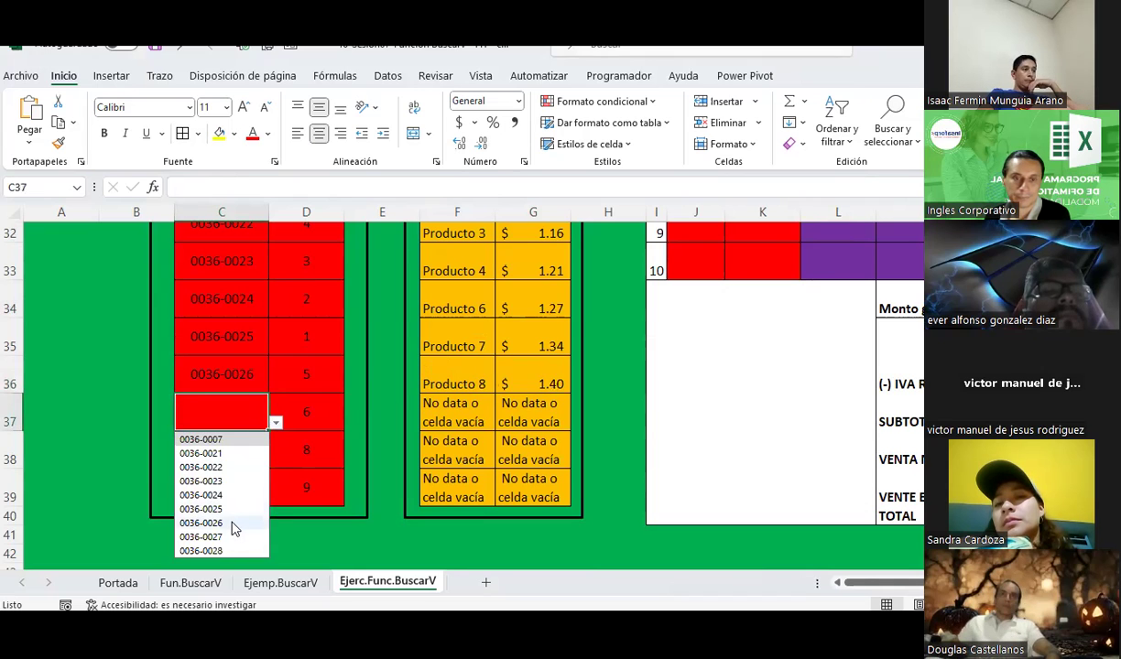
left_click(222, 537)
Step: Choose 0036-0028 and 0036-0007 for the last two rows, then save the workbook
left_click(261, 453)
left_click(274, 459)
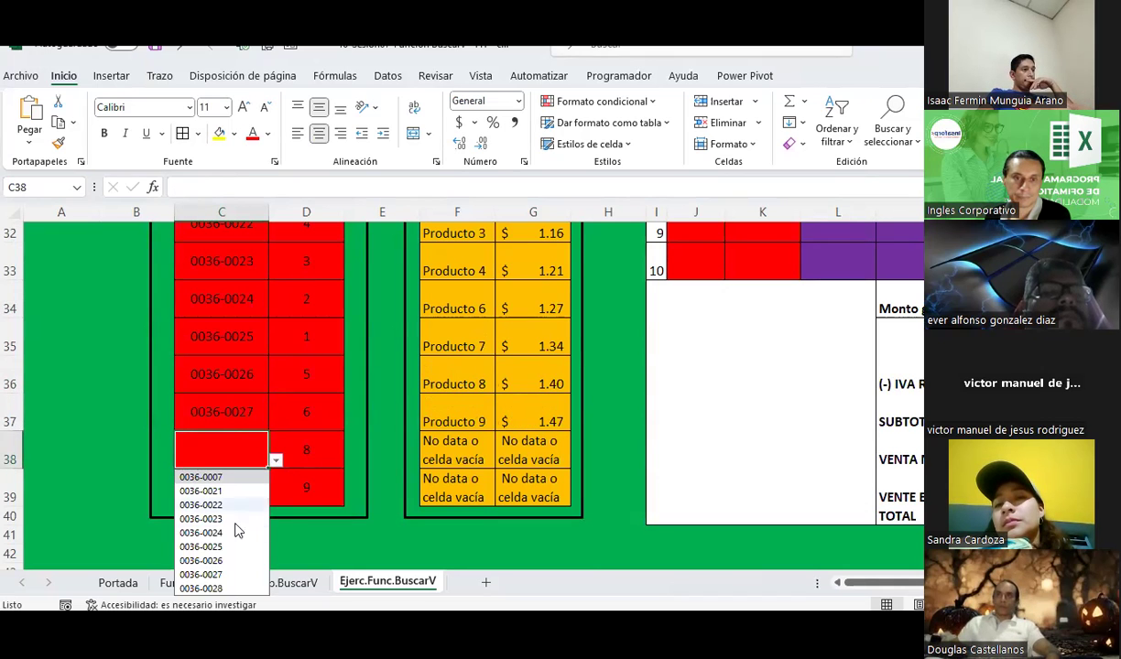
left_click(215, 588)
left_click(239, 488)
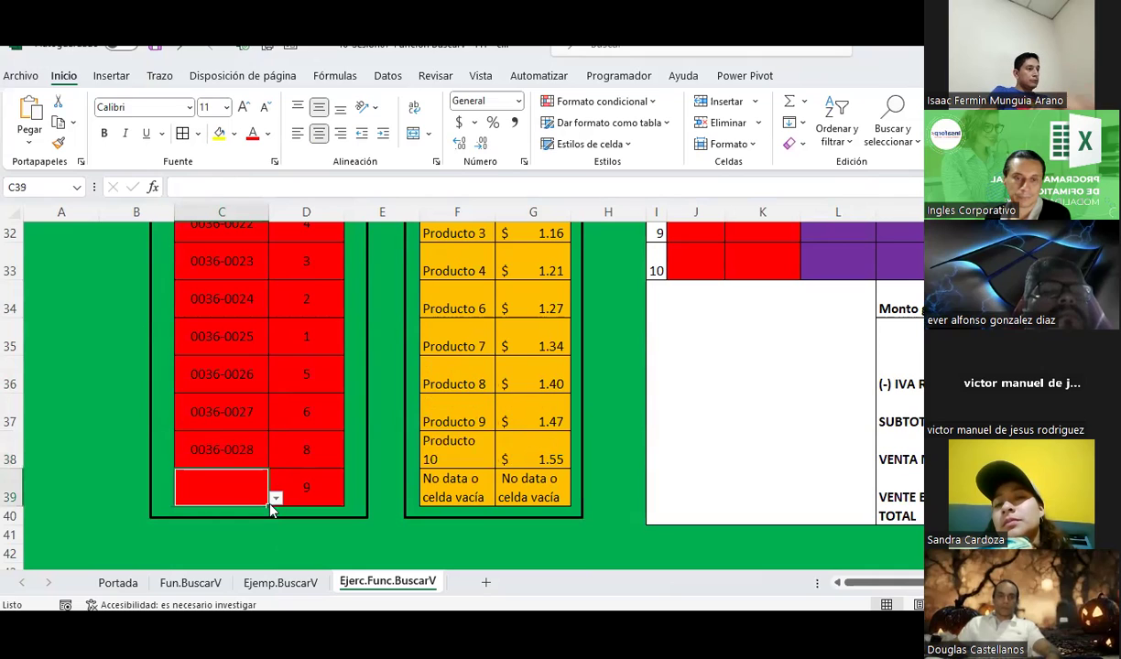
left_click(274, 499)
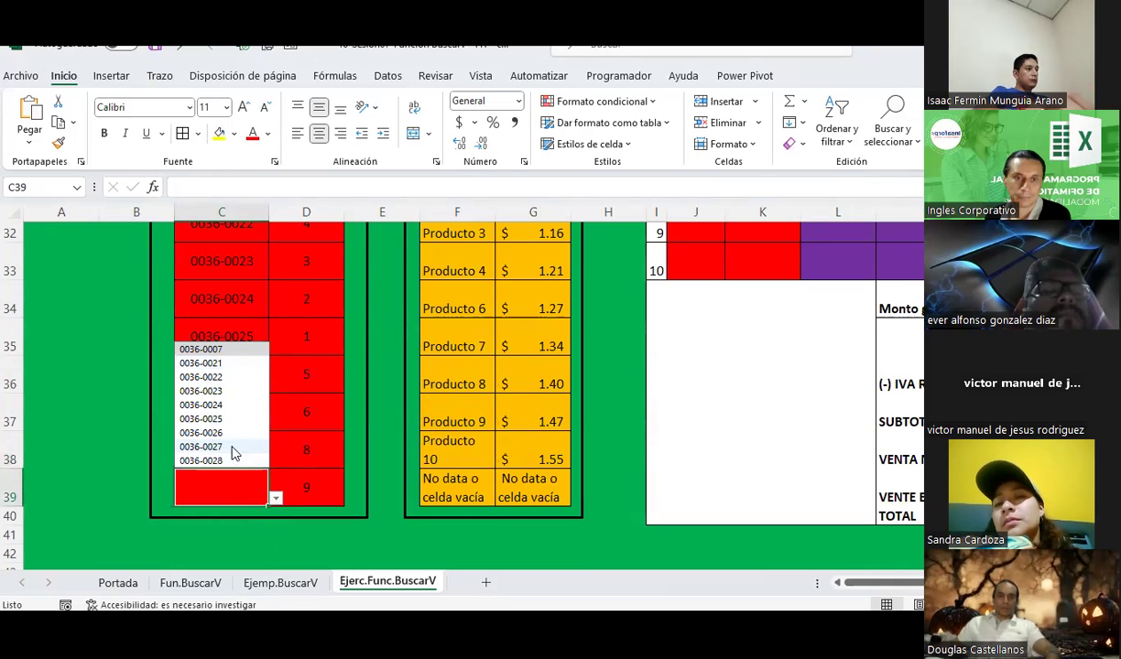
left_click(220, 346)
left_click(67, 375)
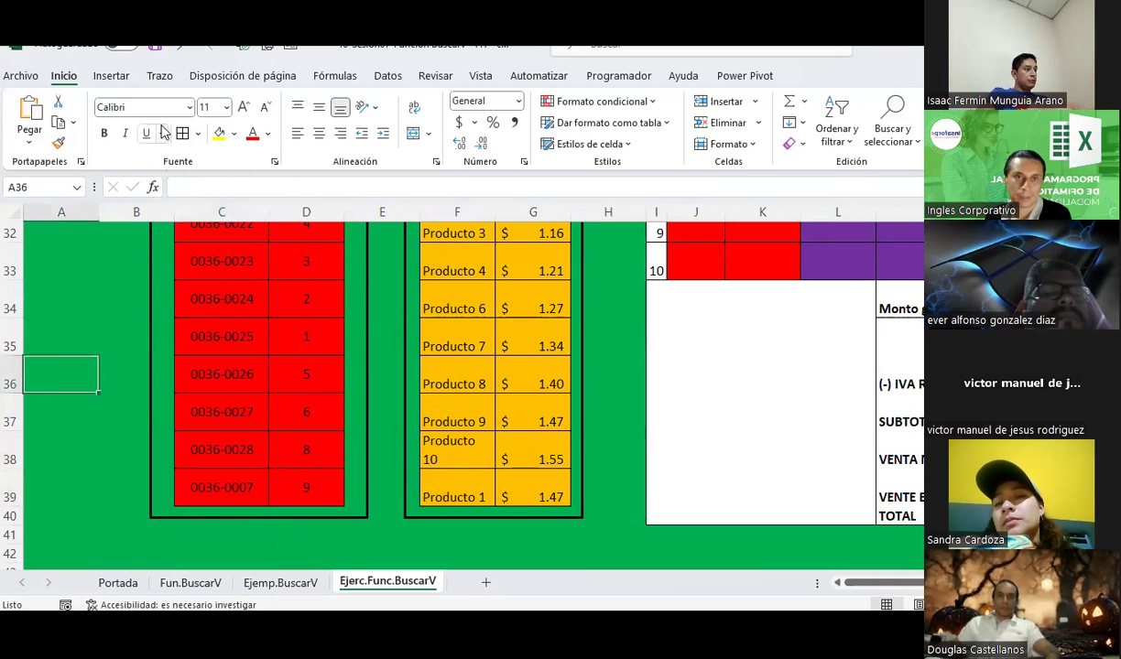
left_click(153, 51)
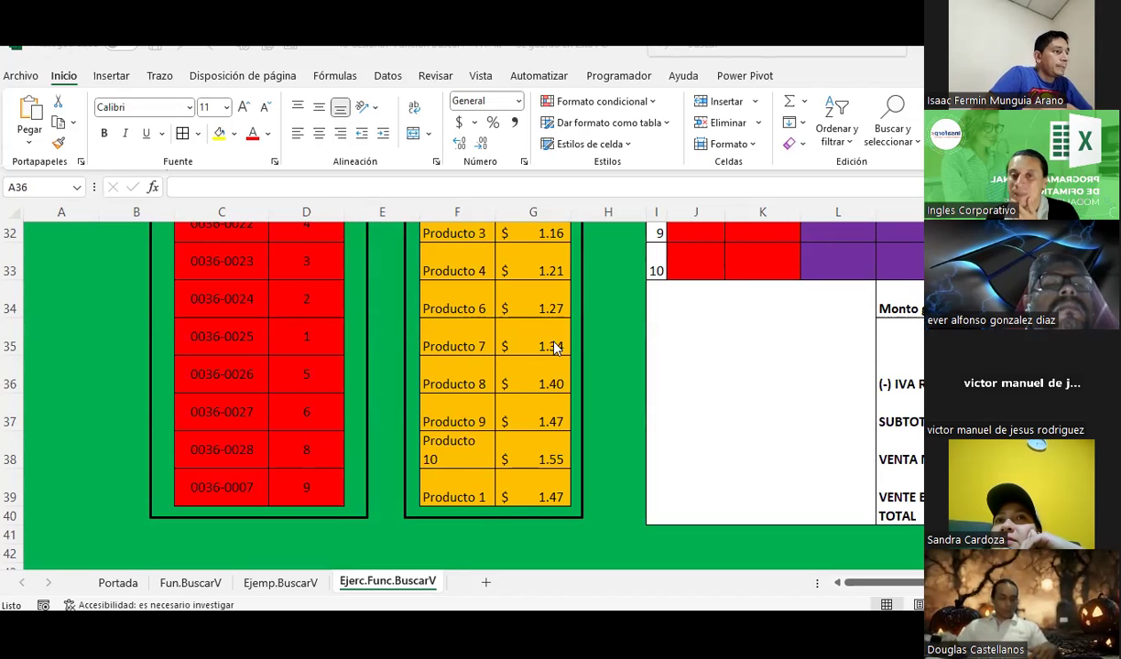
Step: Name the Opciones cells H10:H12 as the range 'opciones'
scroll(608, 310, "up", 6)
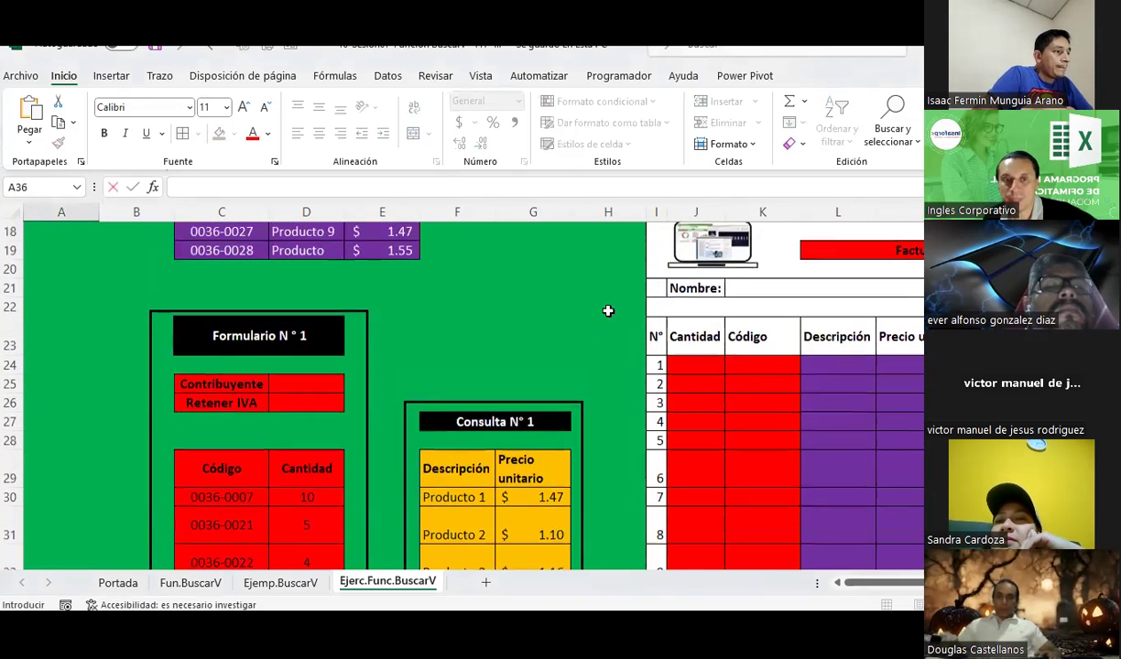
scroll(376, 420, "up", 2)
scroll(383, 406, "up", 2)
scroll(386, 398, "down", 2)
scroll(386, 399, "up", 1)
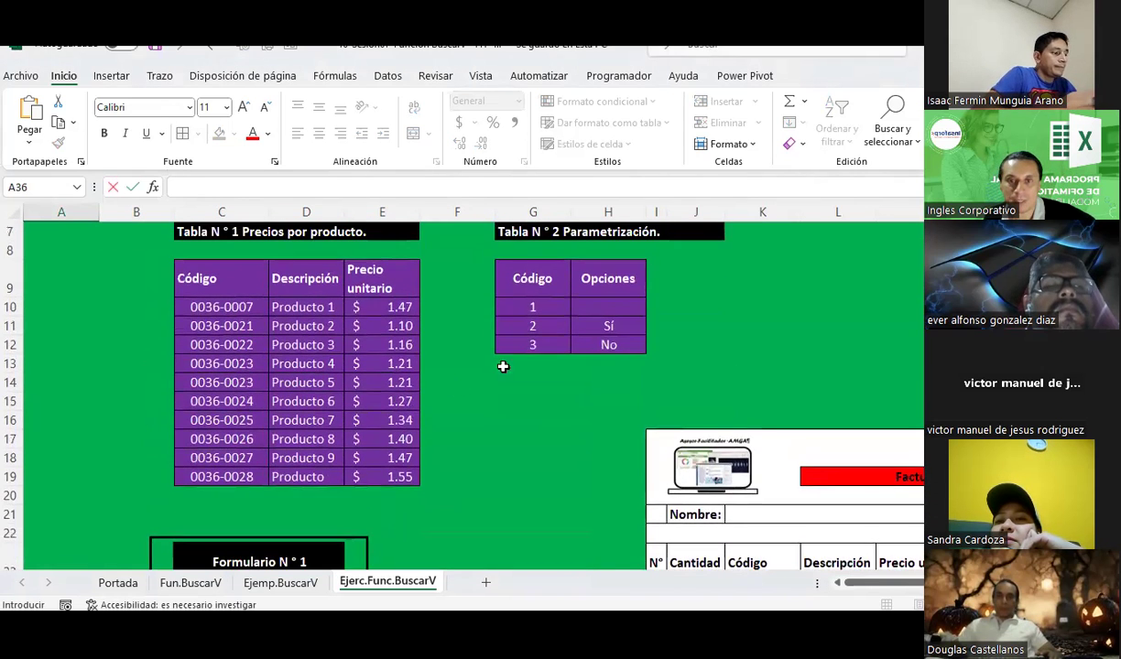
left_click(602, 309)
left_click_drag(603, 318, 608, 346)
left_click(54, 184)
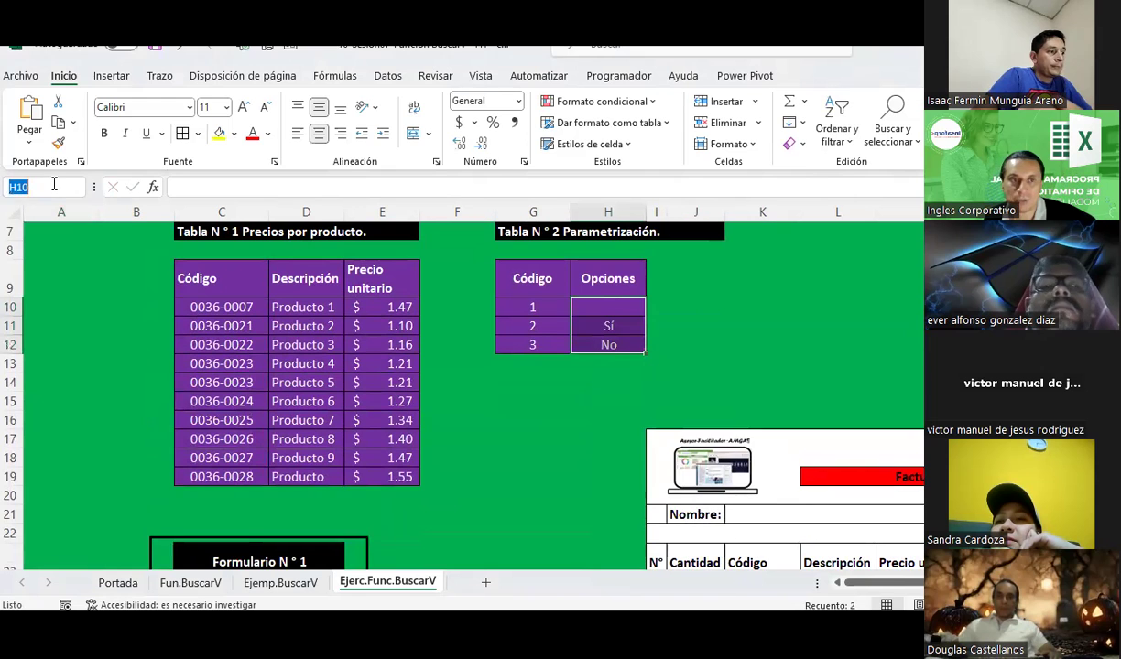
type("opciones")
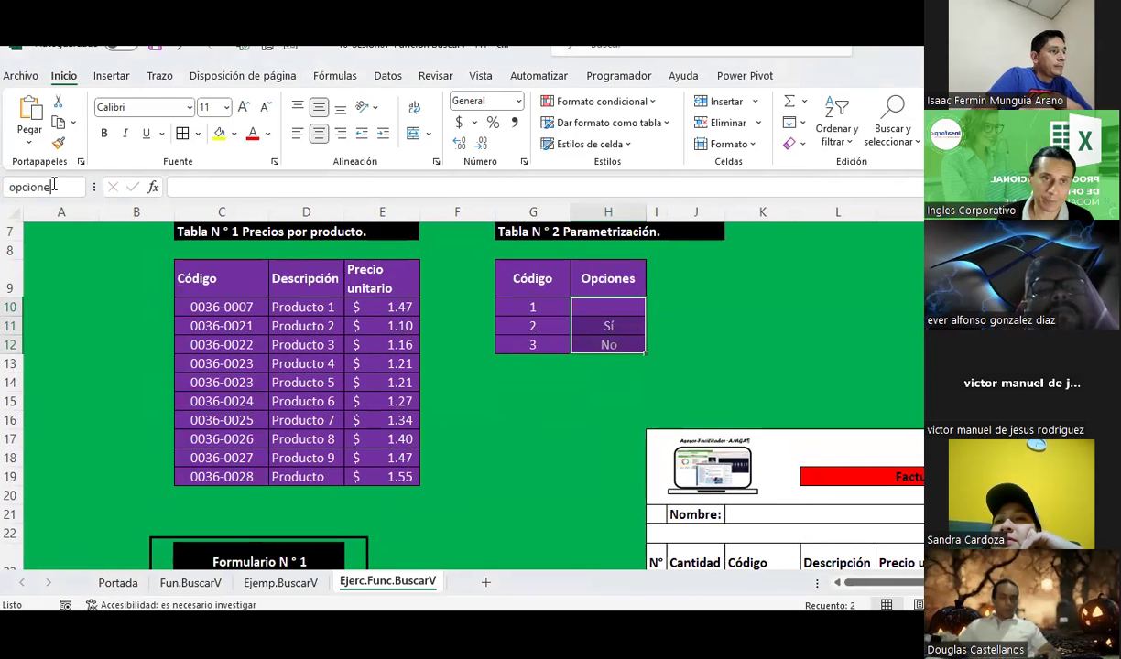
key("Return")
Step: Add list data validation with source =opciones to the D25:D26 answer cells
scroll(295, 439, "down", 1)
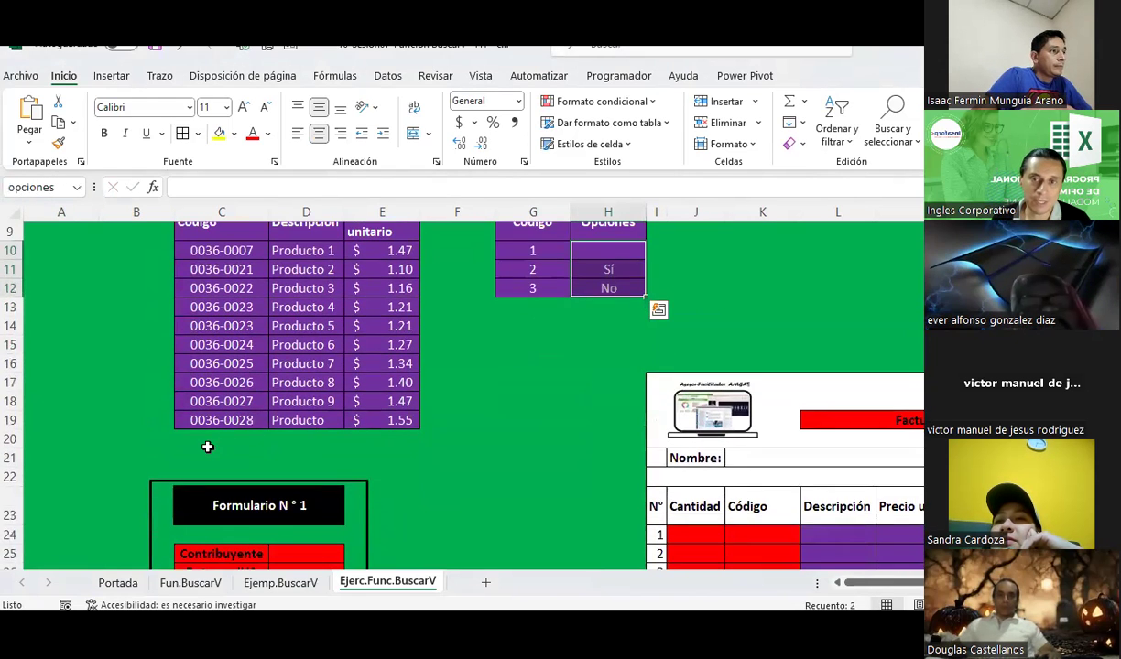
scroll(383, 450, "down", 1)
scroll(383, 449, "down", 1)
left_click_drag(302, 441, 306, 460)
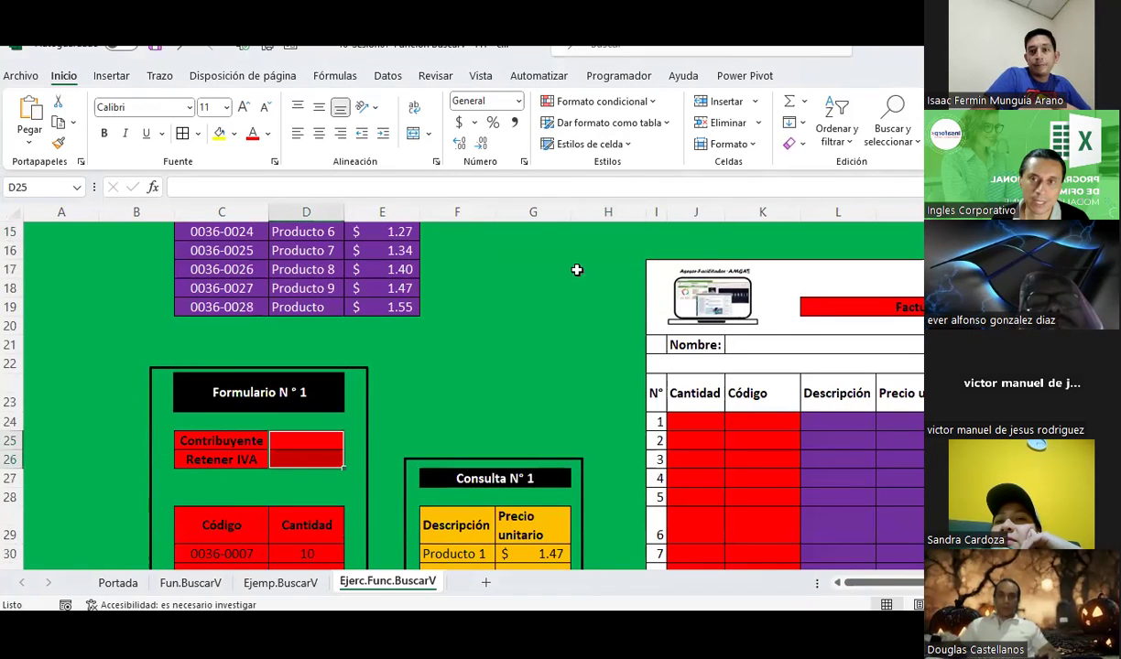
left_click(387, 75)
left_click(771, 144)
left_click(788, 166)
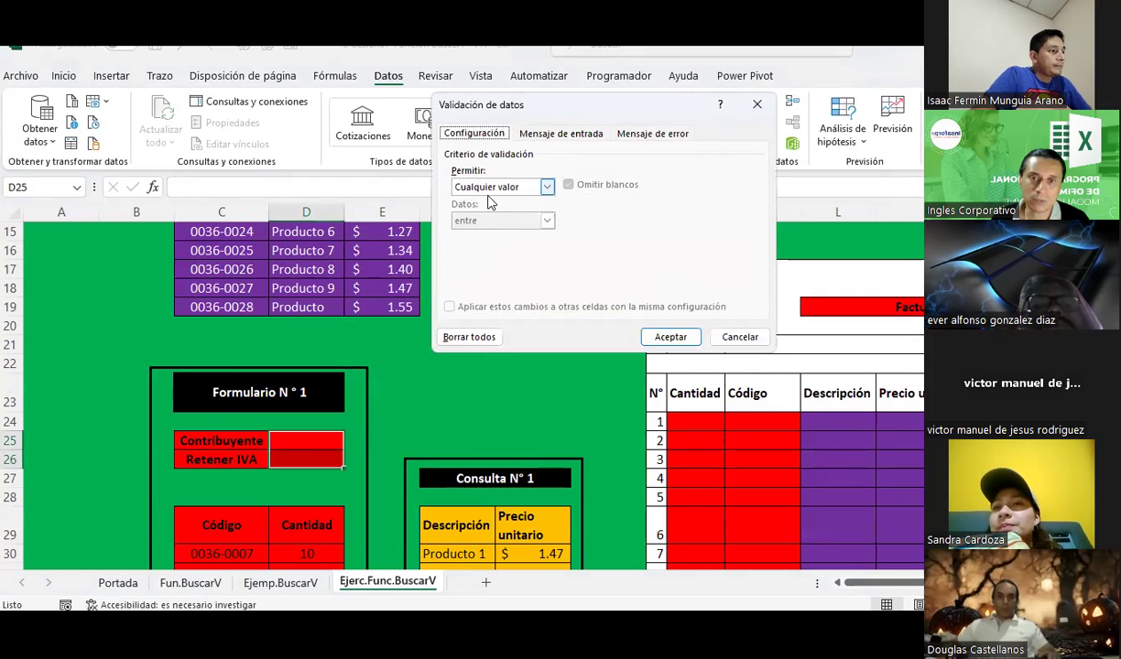
left_click(541, 187)
left_click(463, 234)
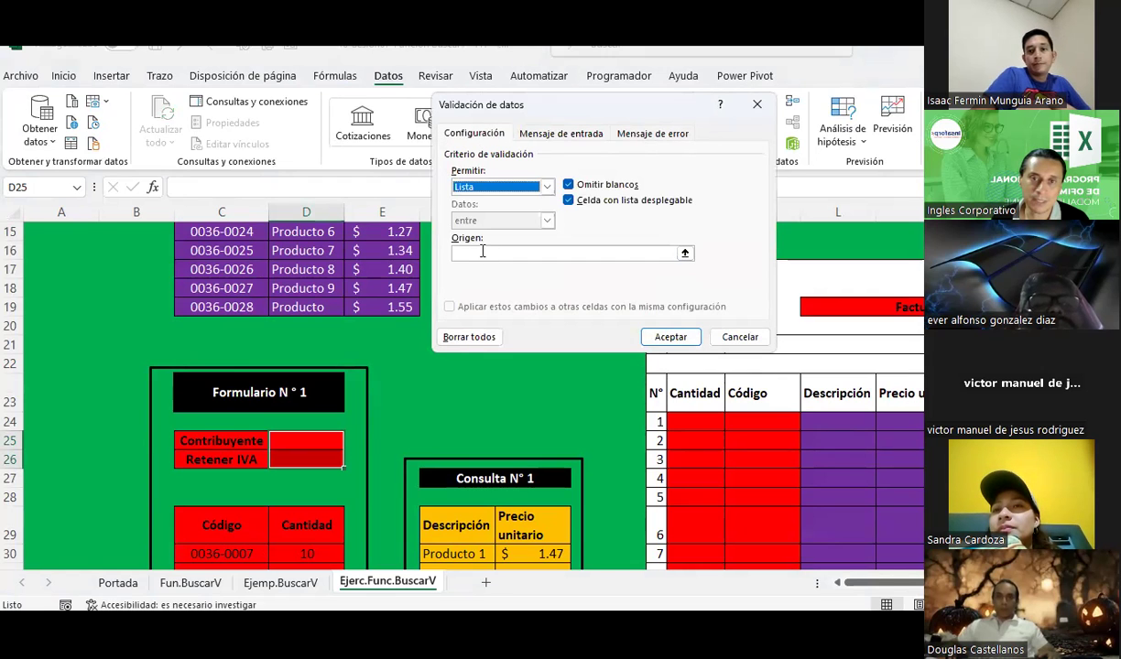
left_click(482, 253)
key("F3")
left_click(499, 222)
left_click(561, 273)
left_click(657, 336)
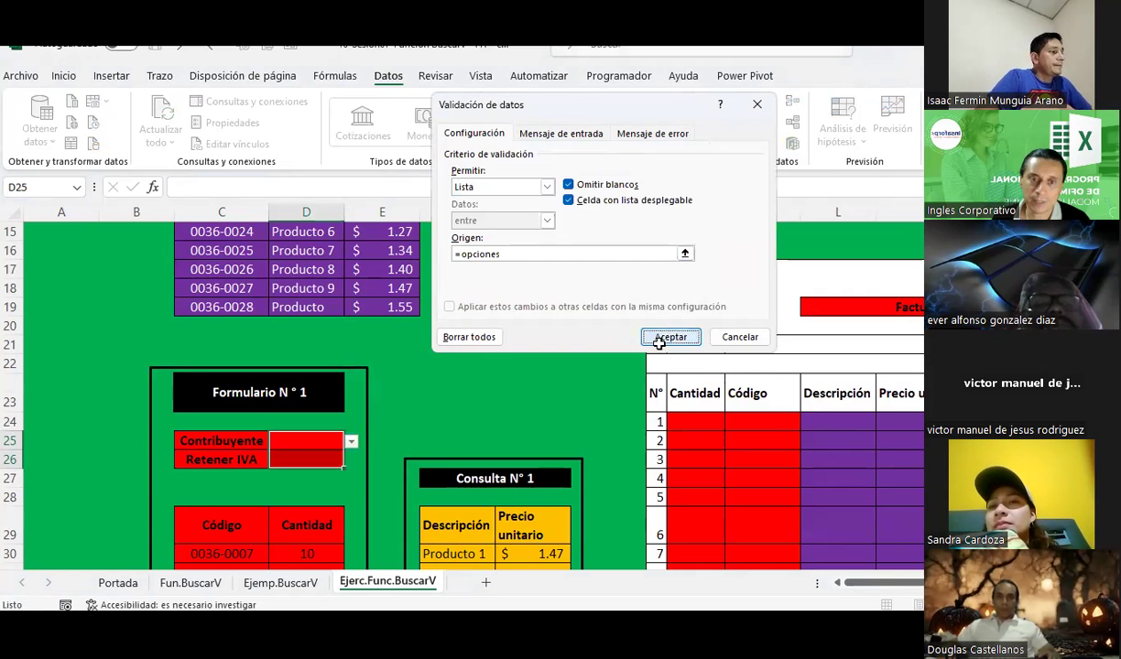
Step: Set Contribuyente to Sí and Retener IVA to No using the dropdowns
left_click(351, 441)
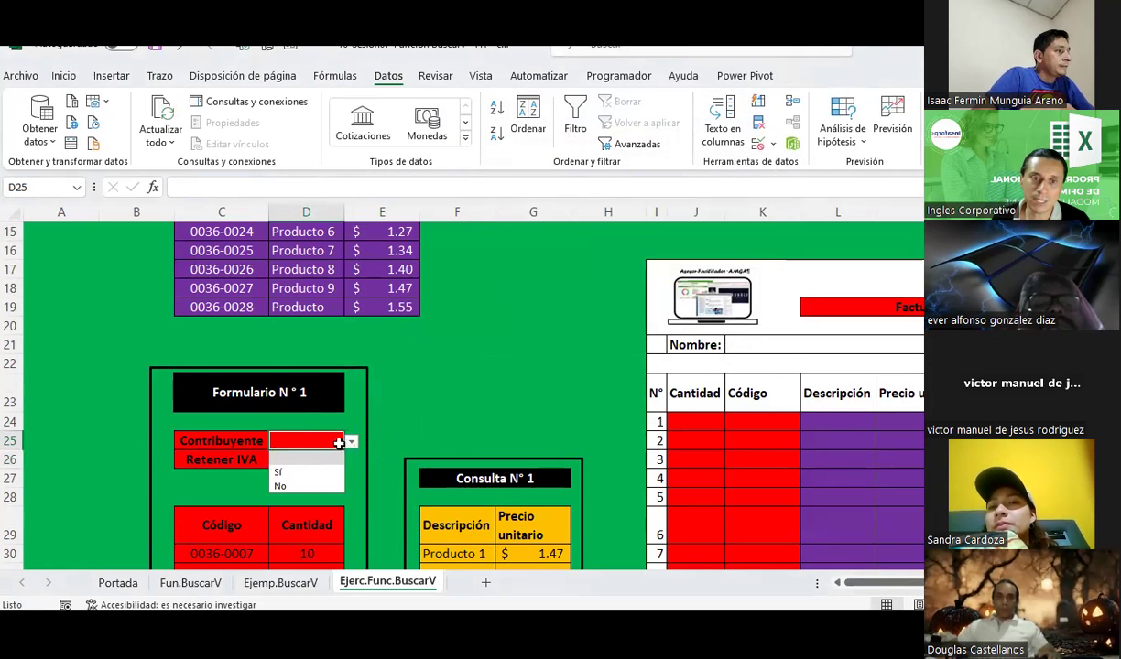
left_click(309, 460)
left_click(314, 458)
left_click(350, 460)
left_click(295, 480)
left_click(301, 441)
left_click(351, 441)
left_click(312, 458)
left_click(350, 442)
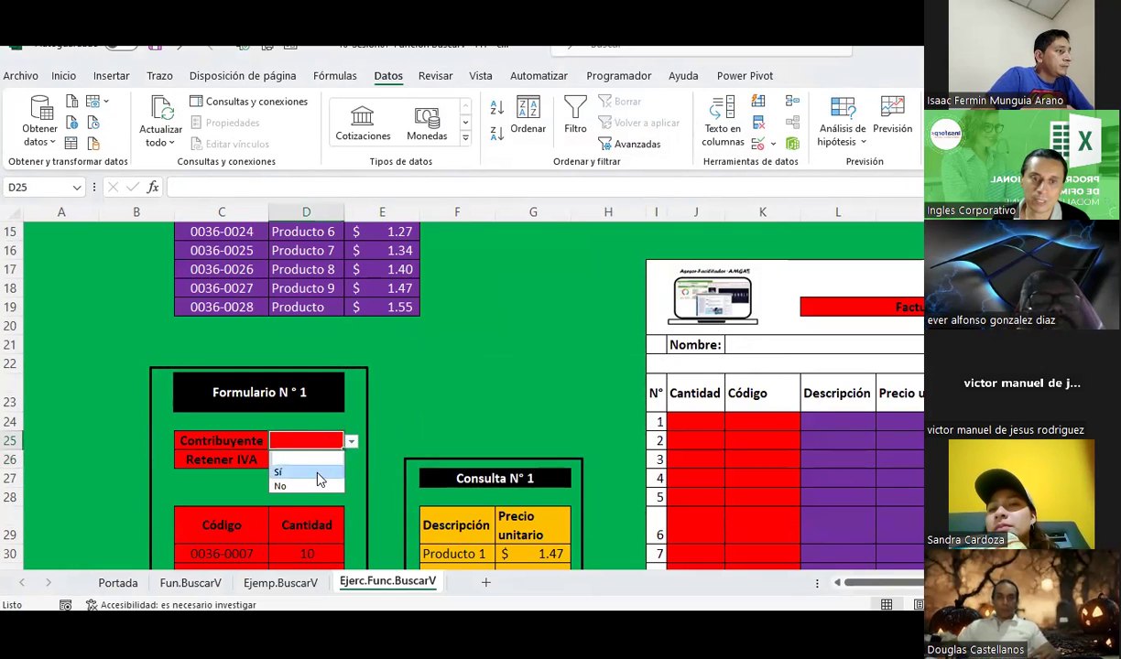
left_click(317, 472)
left_click(240, 443)
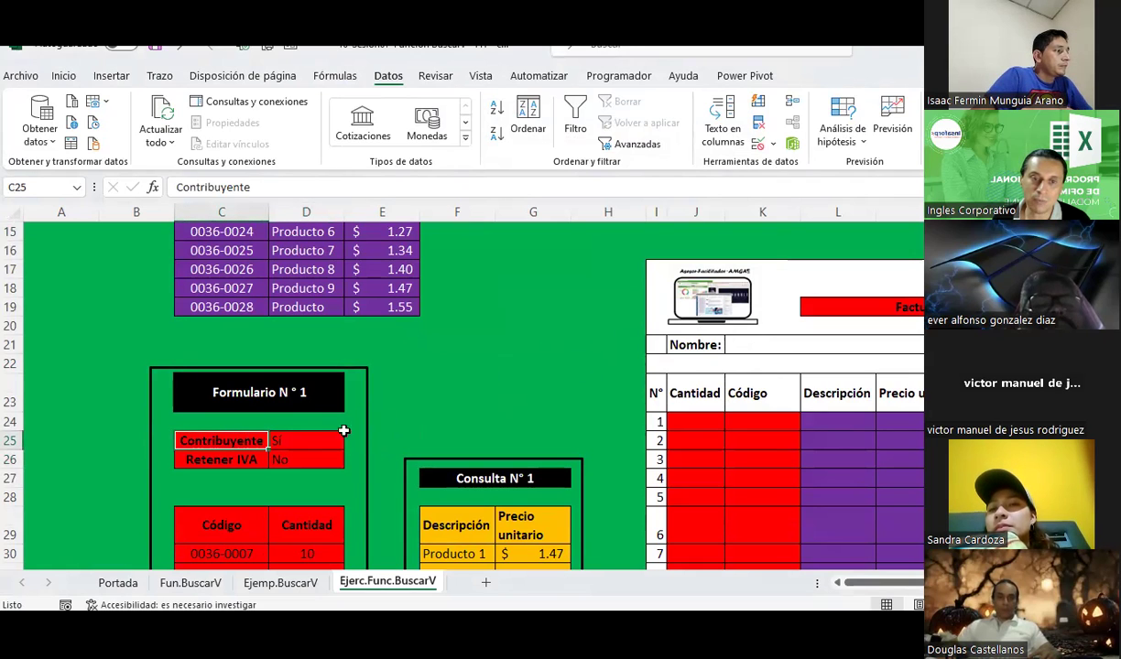
left_click(304, 442)
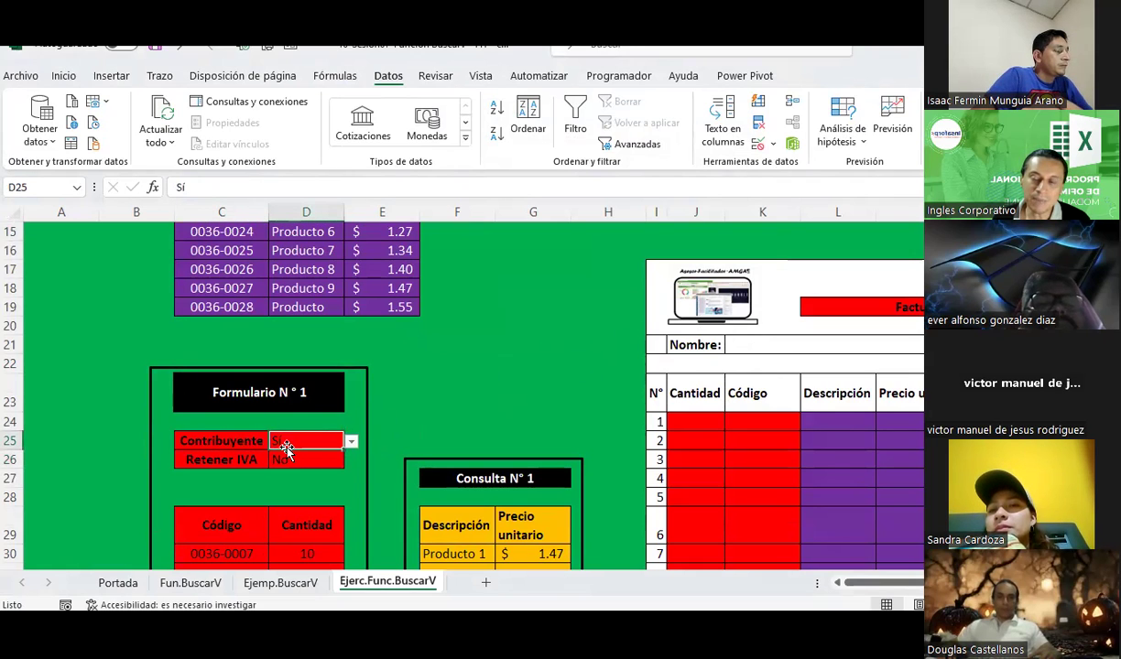
scroll(847, 557, "right", 2)
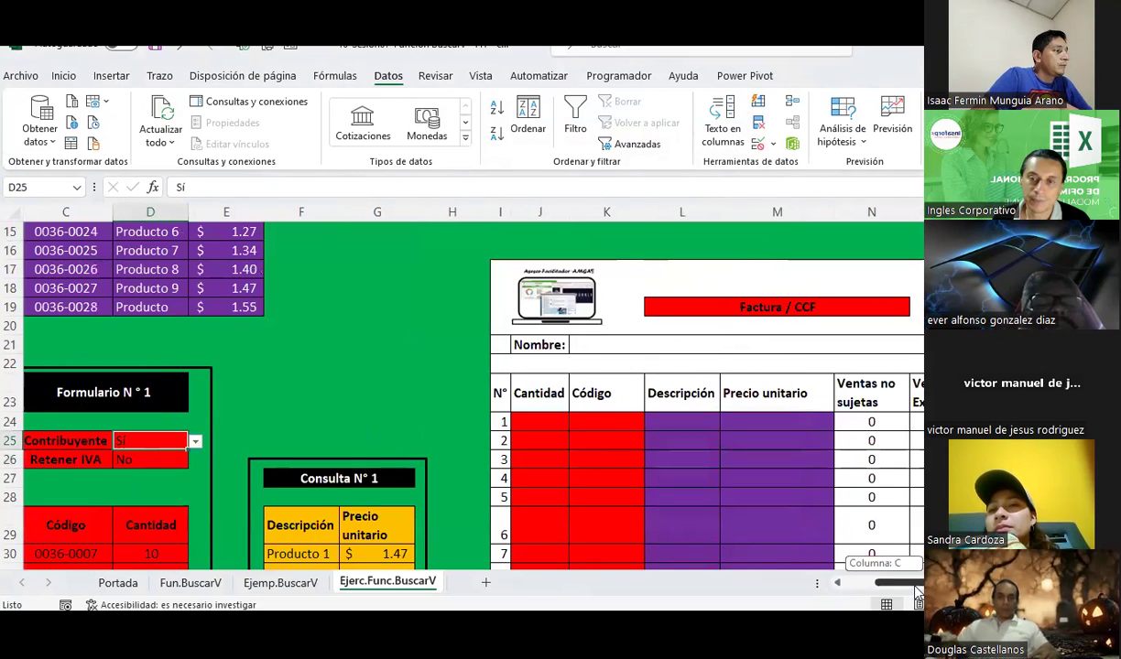
left_click(772, 308)
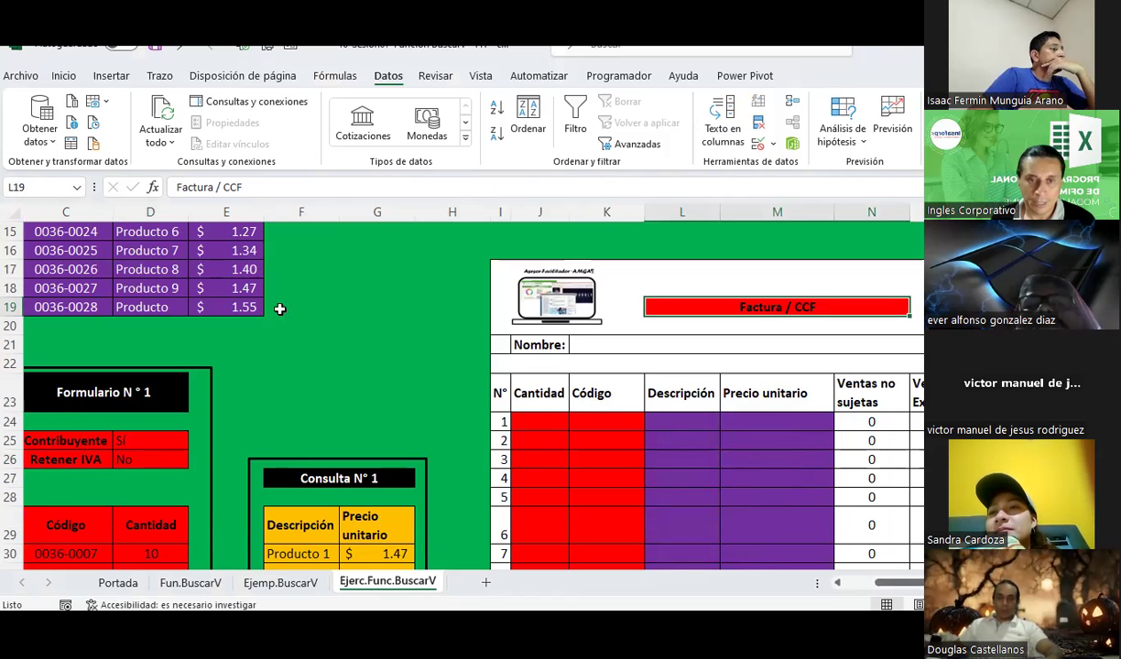
left_click(229, 340)
scroll(513, 545, "down", 2)
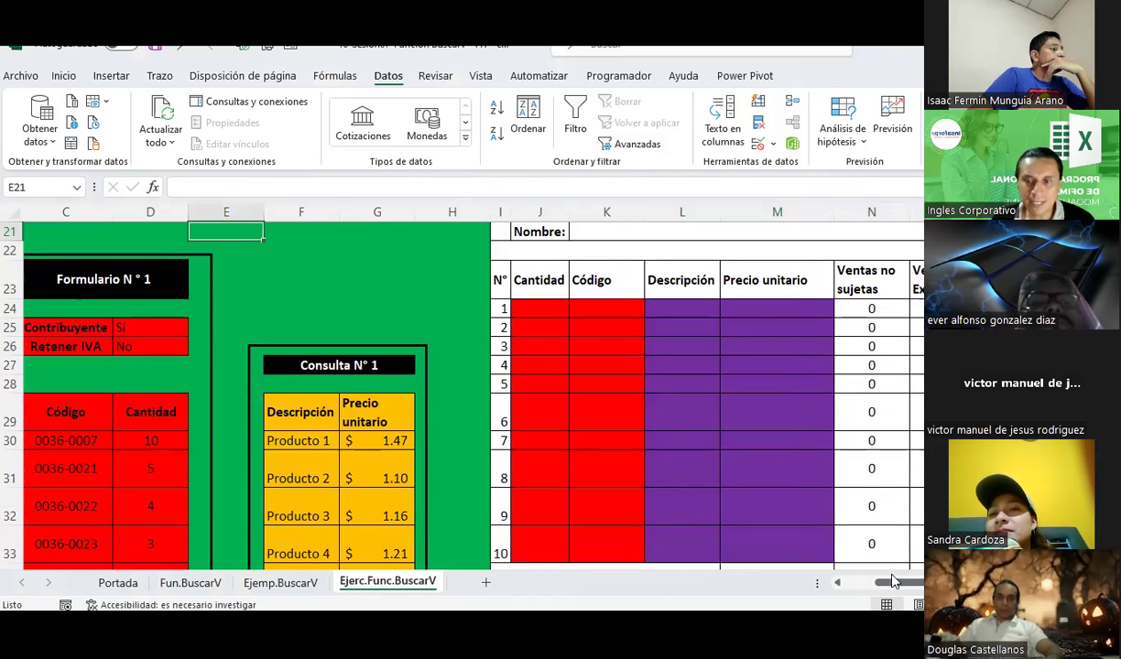
left_click_drag(893, 581, 865, 583)
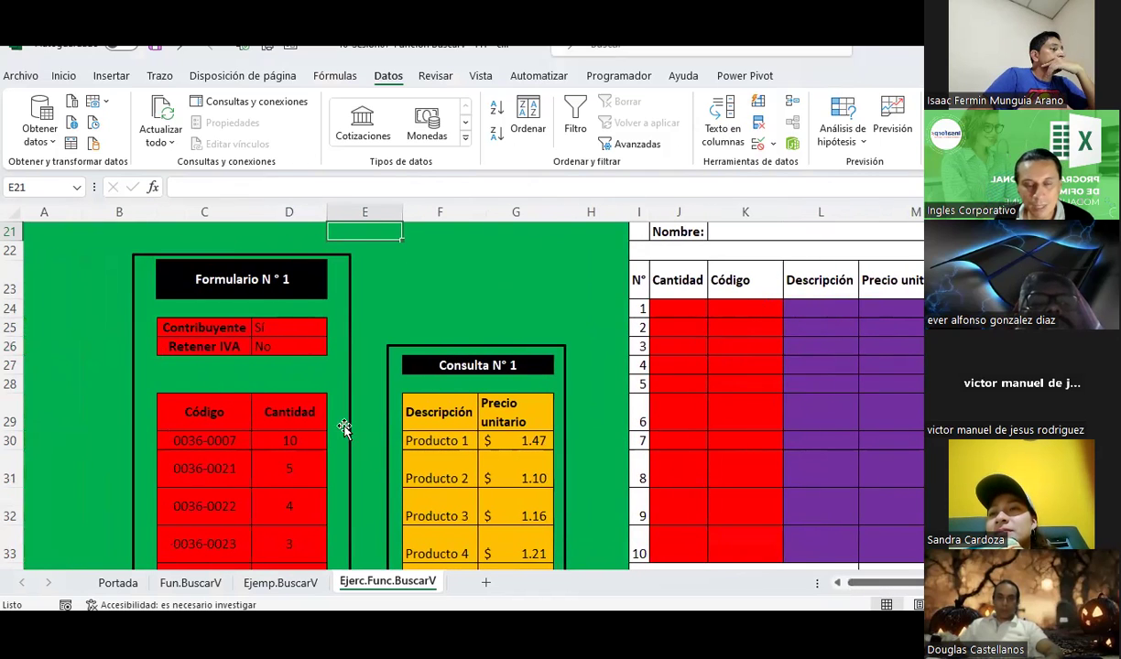
scroll(146, 352, "down", 1)
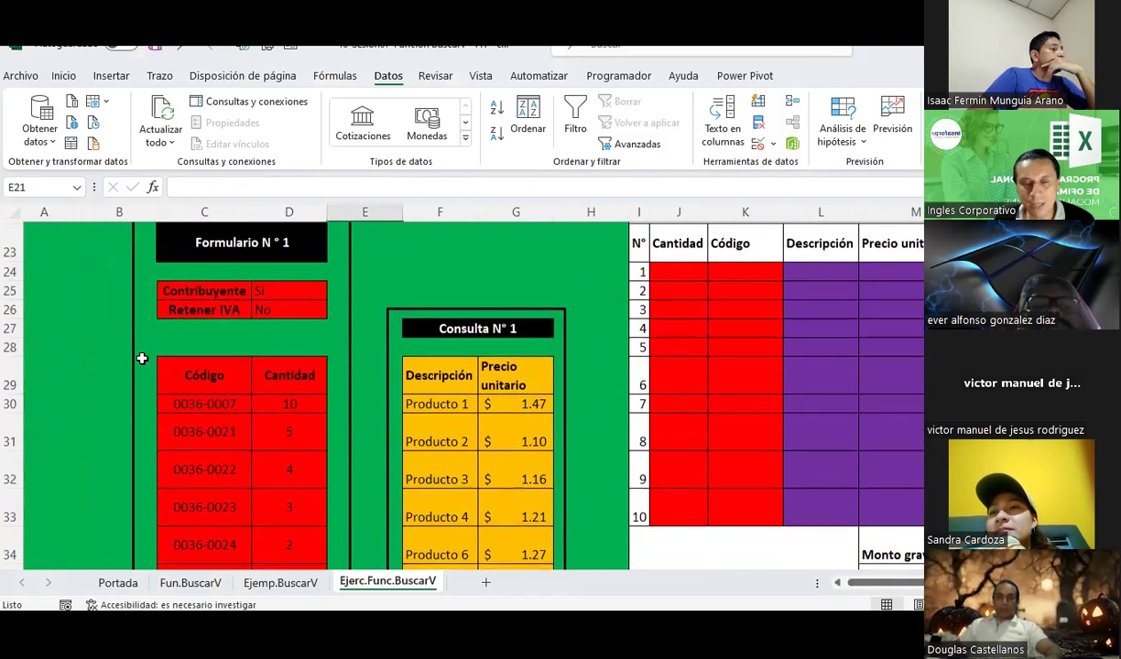
scroll(142, 358, "up", 1)
mouse_move(140, 262)
left_mouse_down()
mouse_move(391, 377)
mouse_move(239, 403)
left_mouse_up()
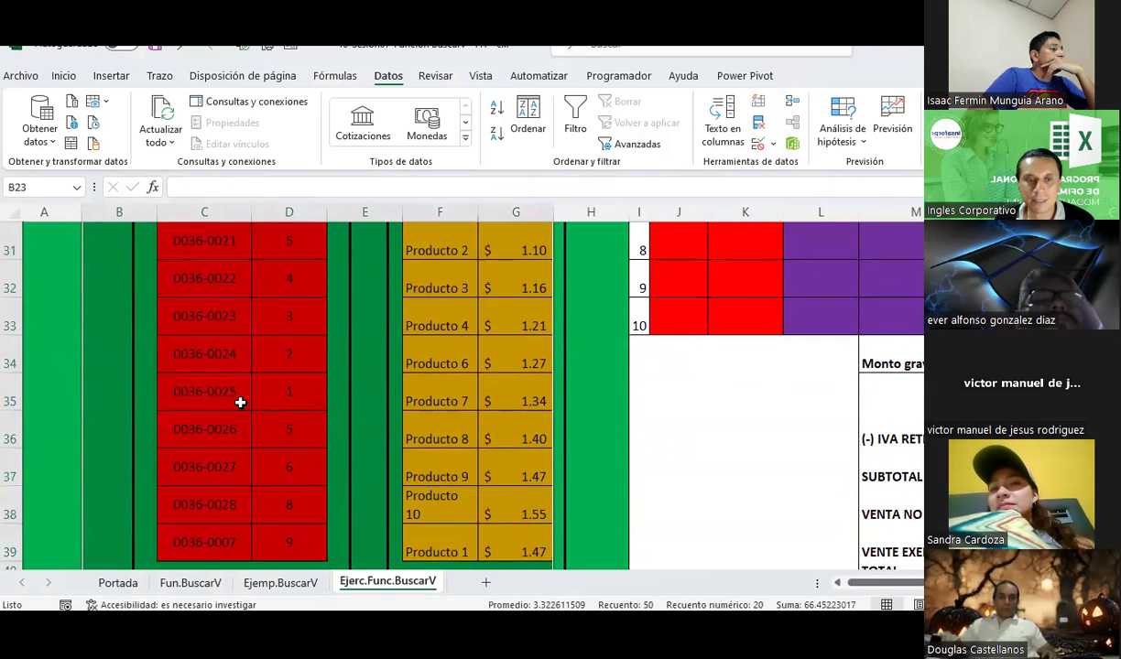
left_click(240, 403)
scroll(240, 403, "up", 1)
scroll(240, 403, "up", 2)
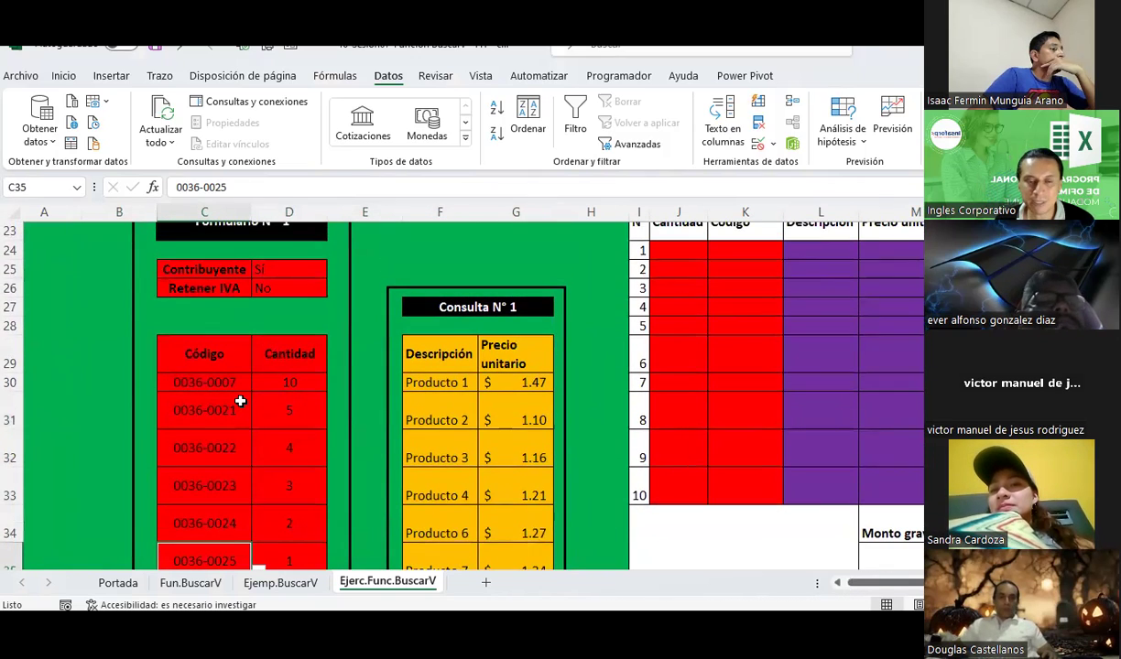
scroll(239, 400, "up", 1)
left_click_drag(209, 438, 210, 465)
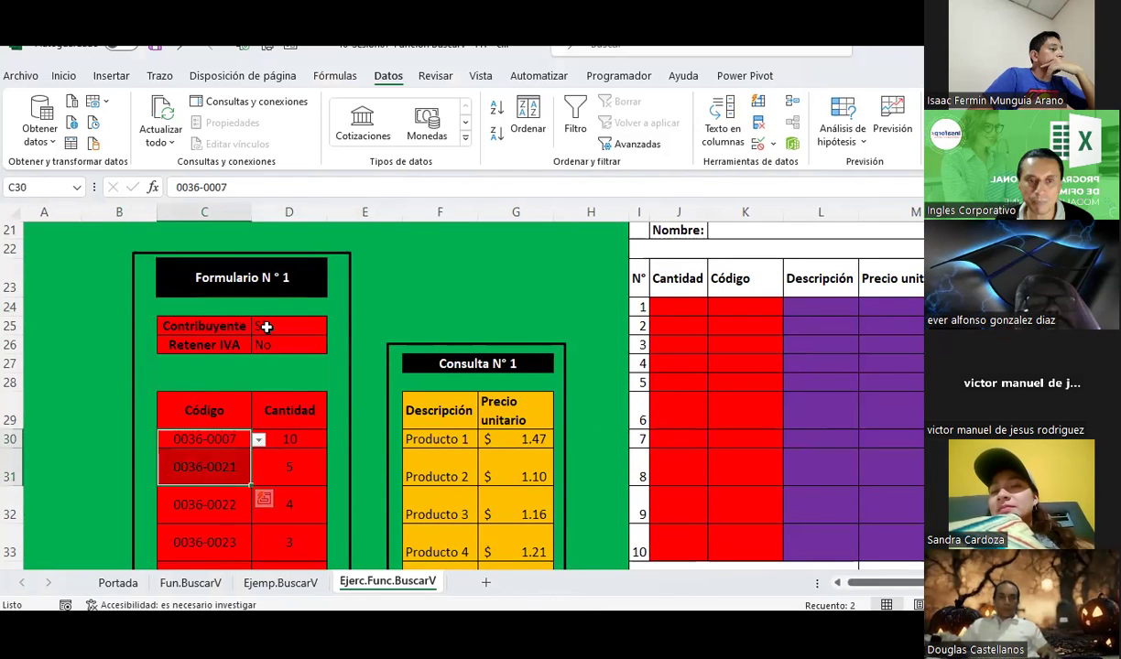
left_click_drag(267, 327, 269, 342)
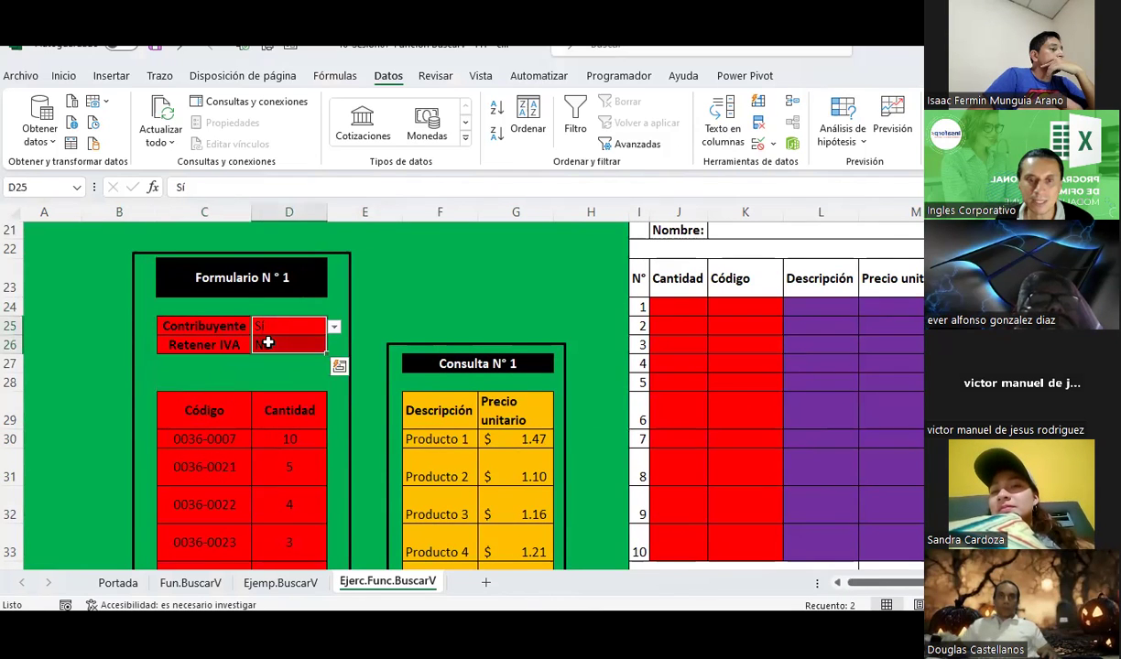
scroll(268, 342, "down", 1)
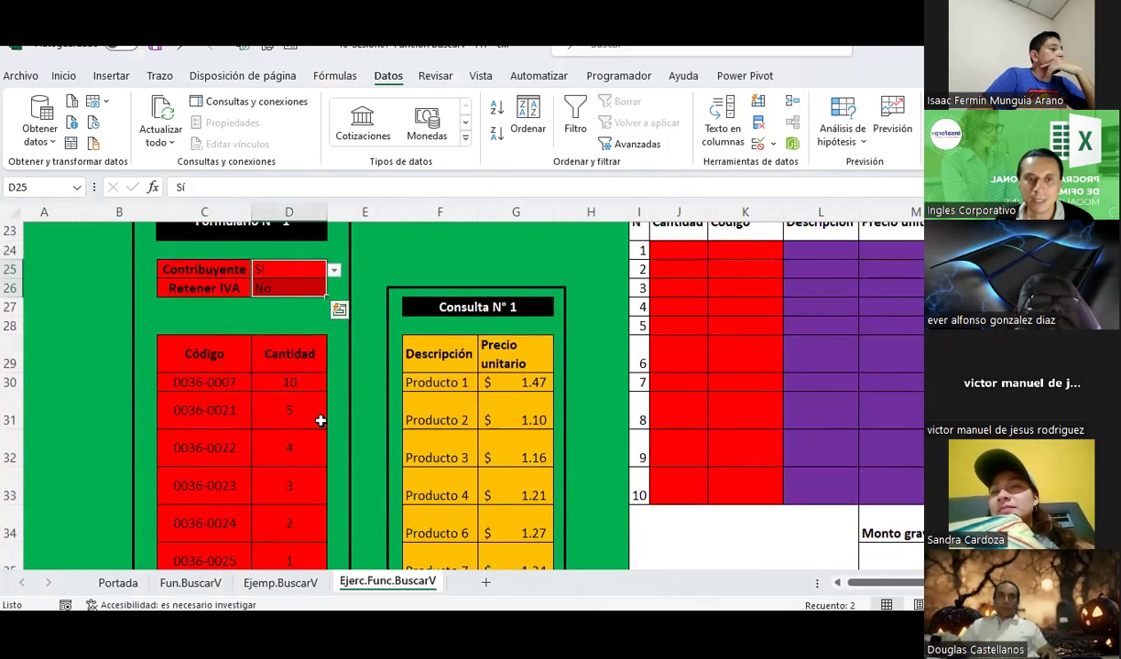
left_click(231, 385)
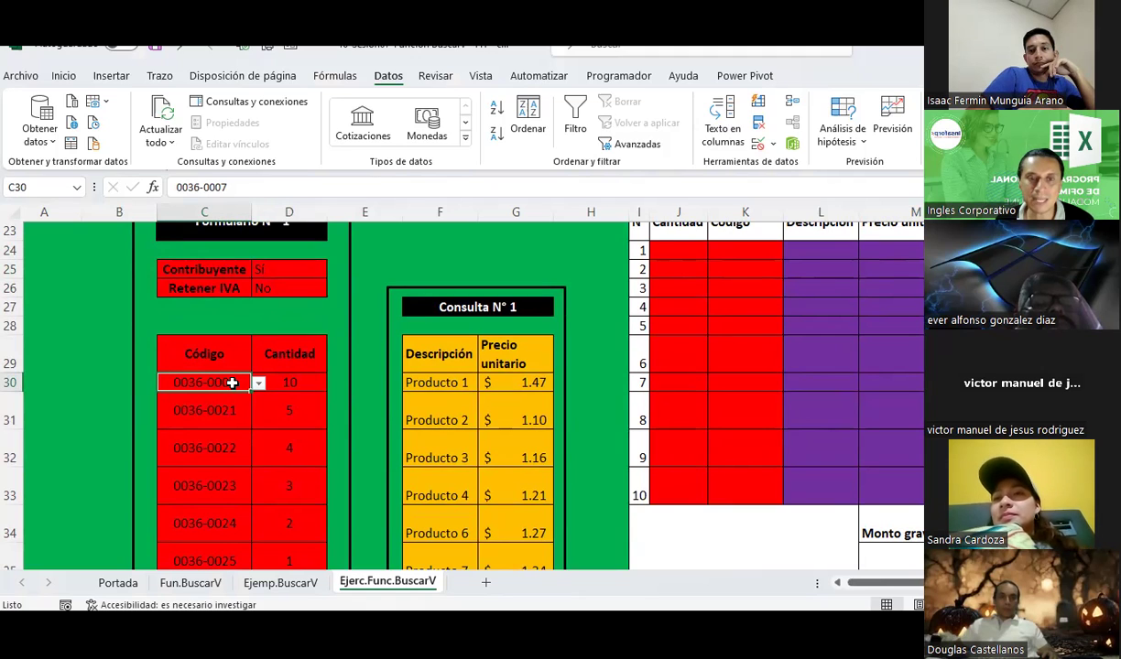
left_click(431, 382)
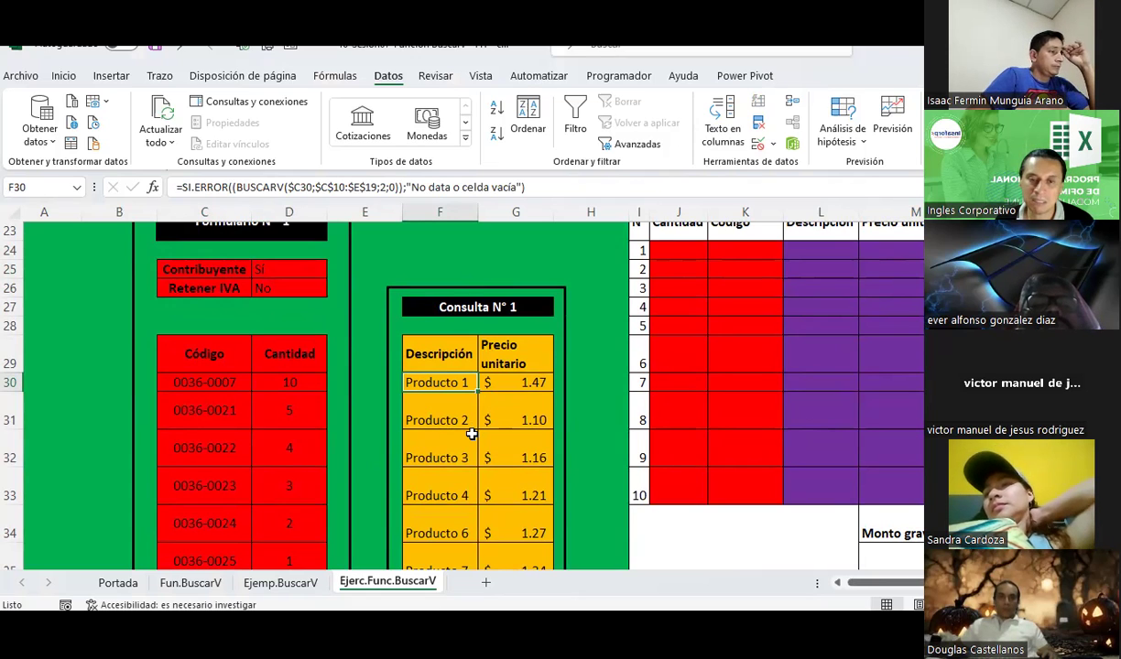
scroll(466, 430, "down", 1)
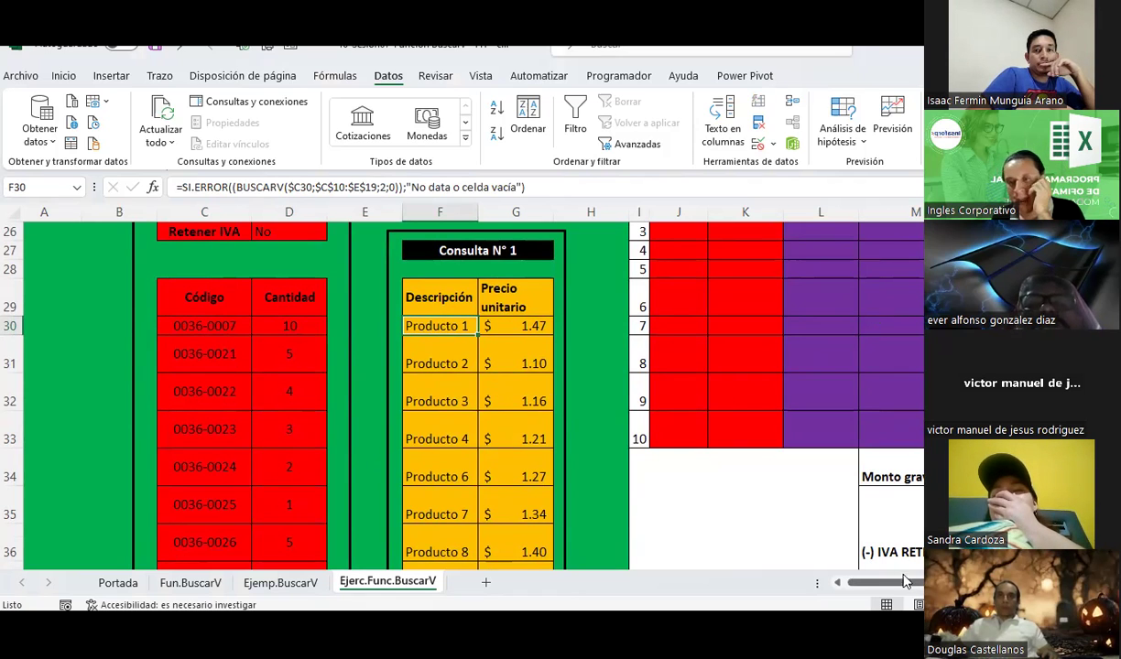
left_click_drag(877, 582, 897, 583)
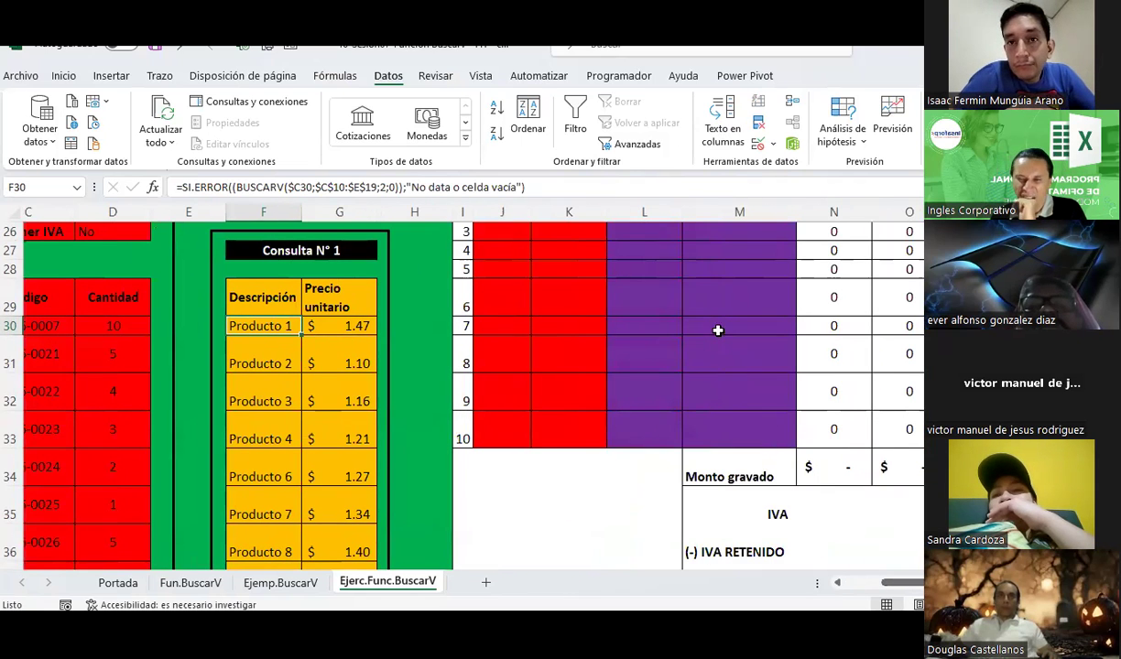
scroll(778, 318, "up", 3)
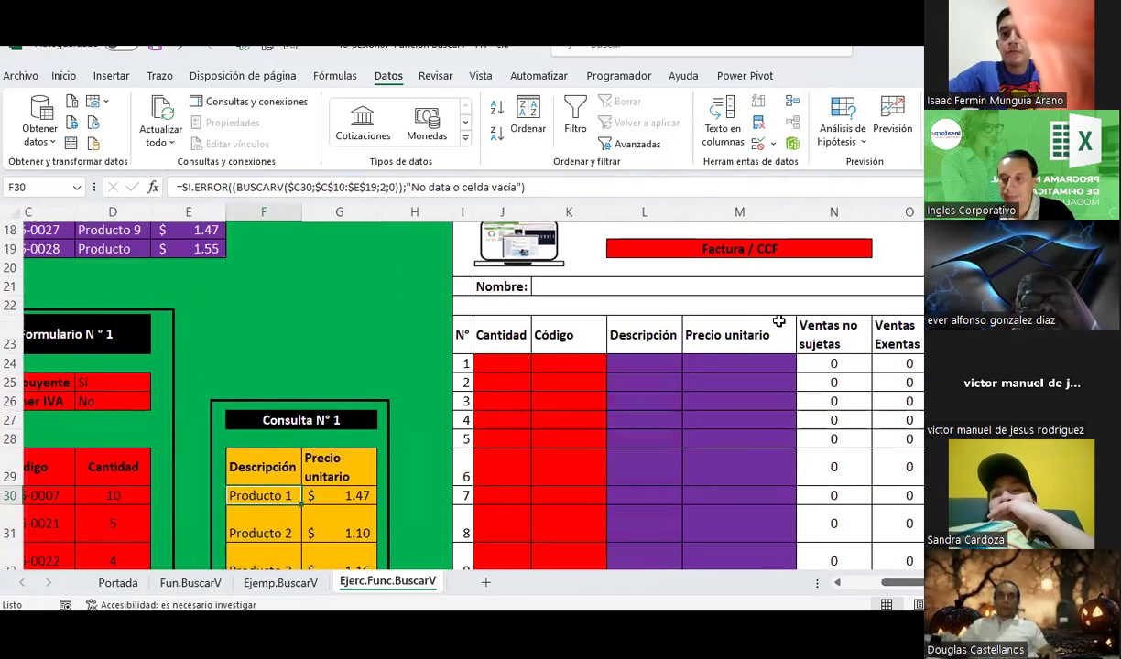